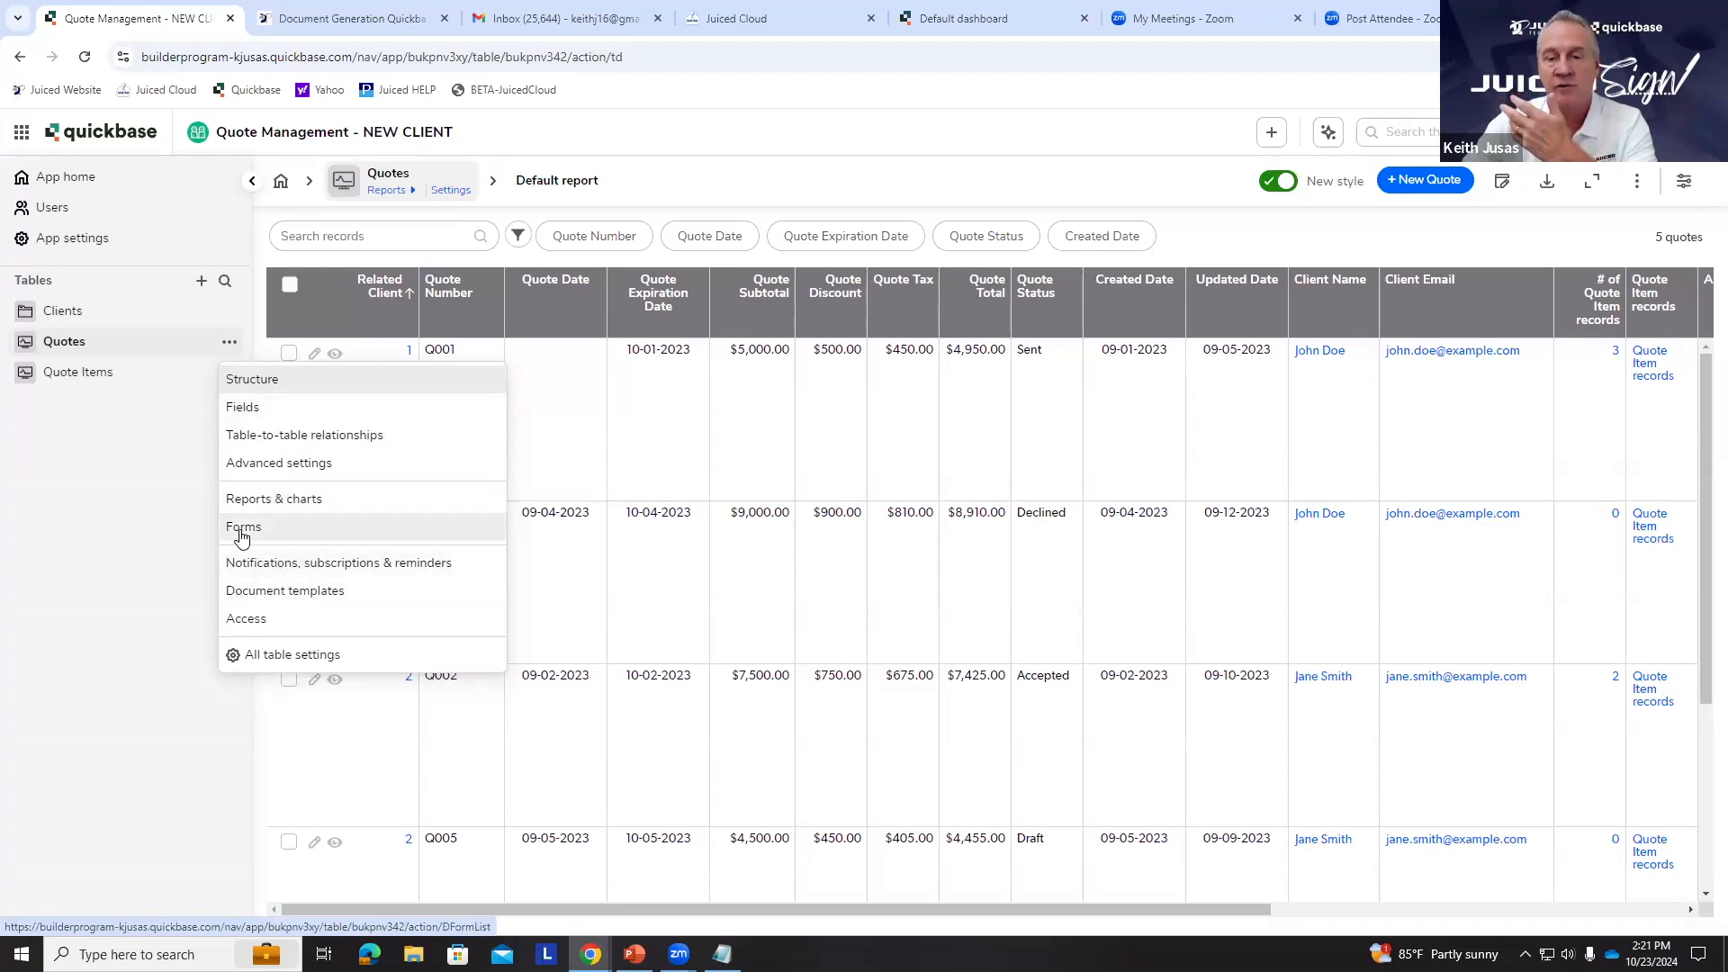
Open the Quote Template from the Quotes table's Document templates list
{"action": "left_click", "coordinate": [274, 594]}
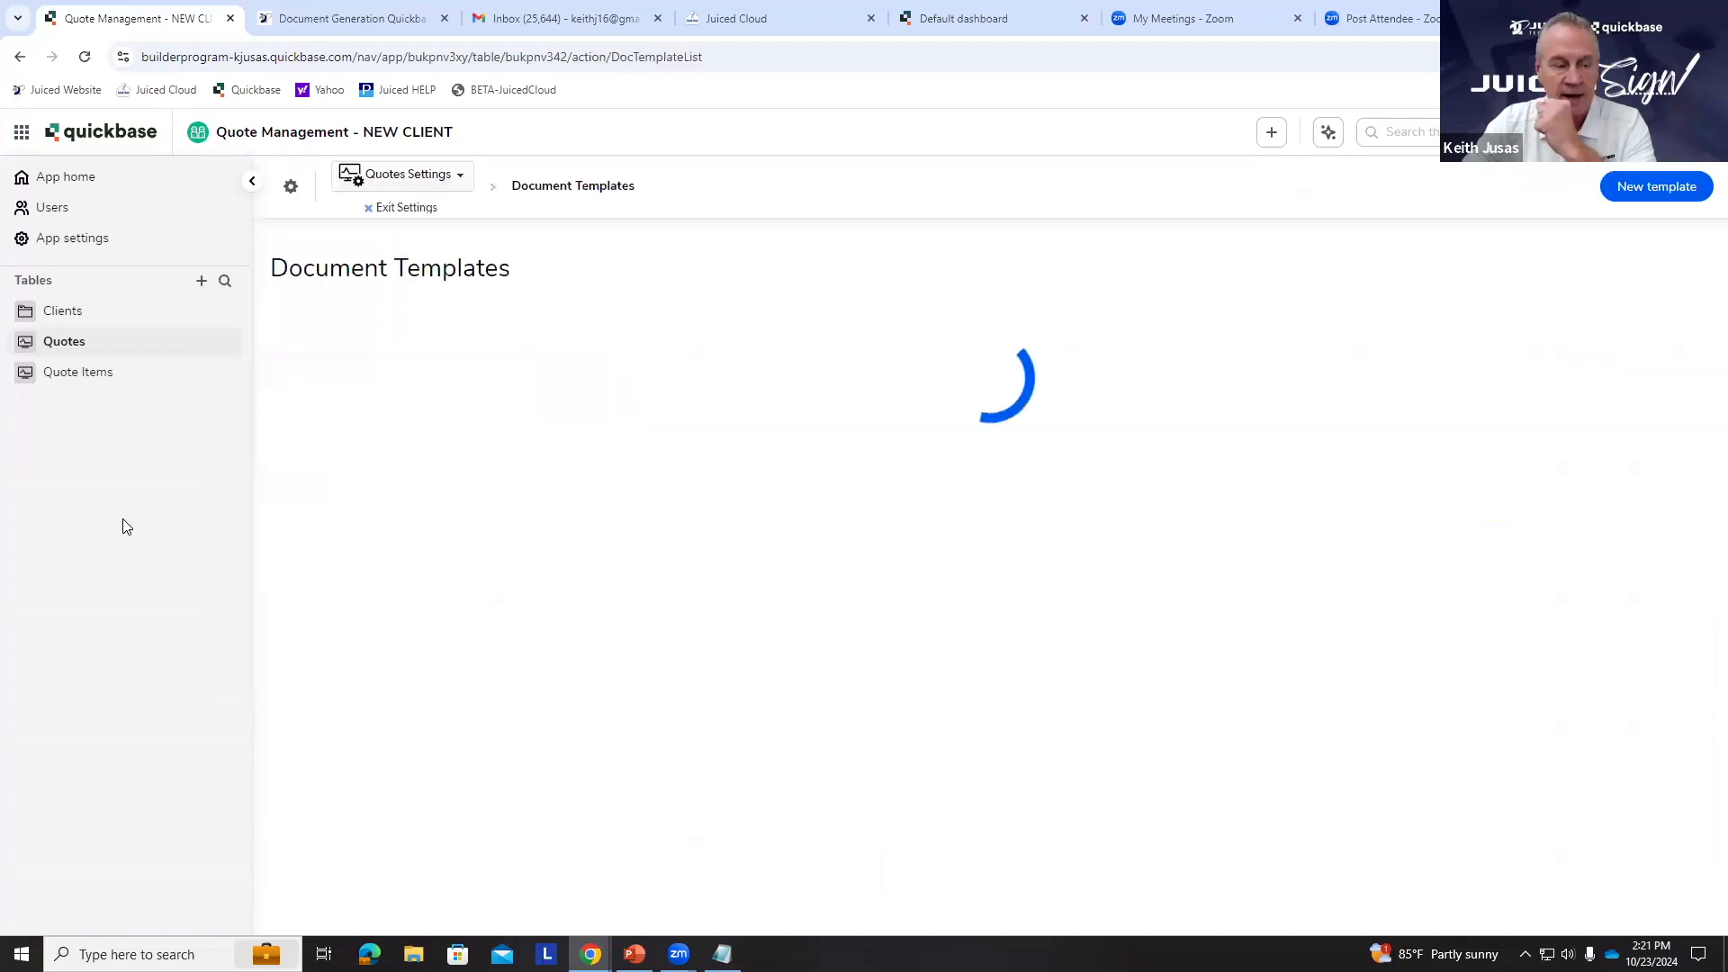
{"action": "left_click", "coordinate": [329, 427]}
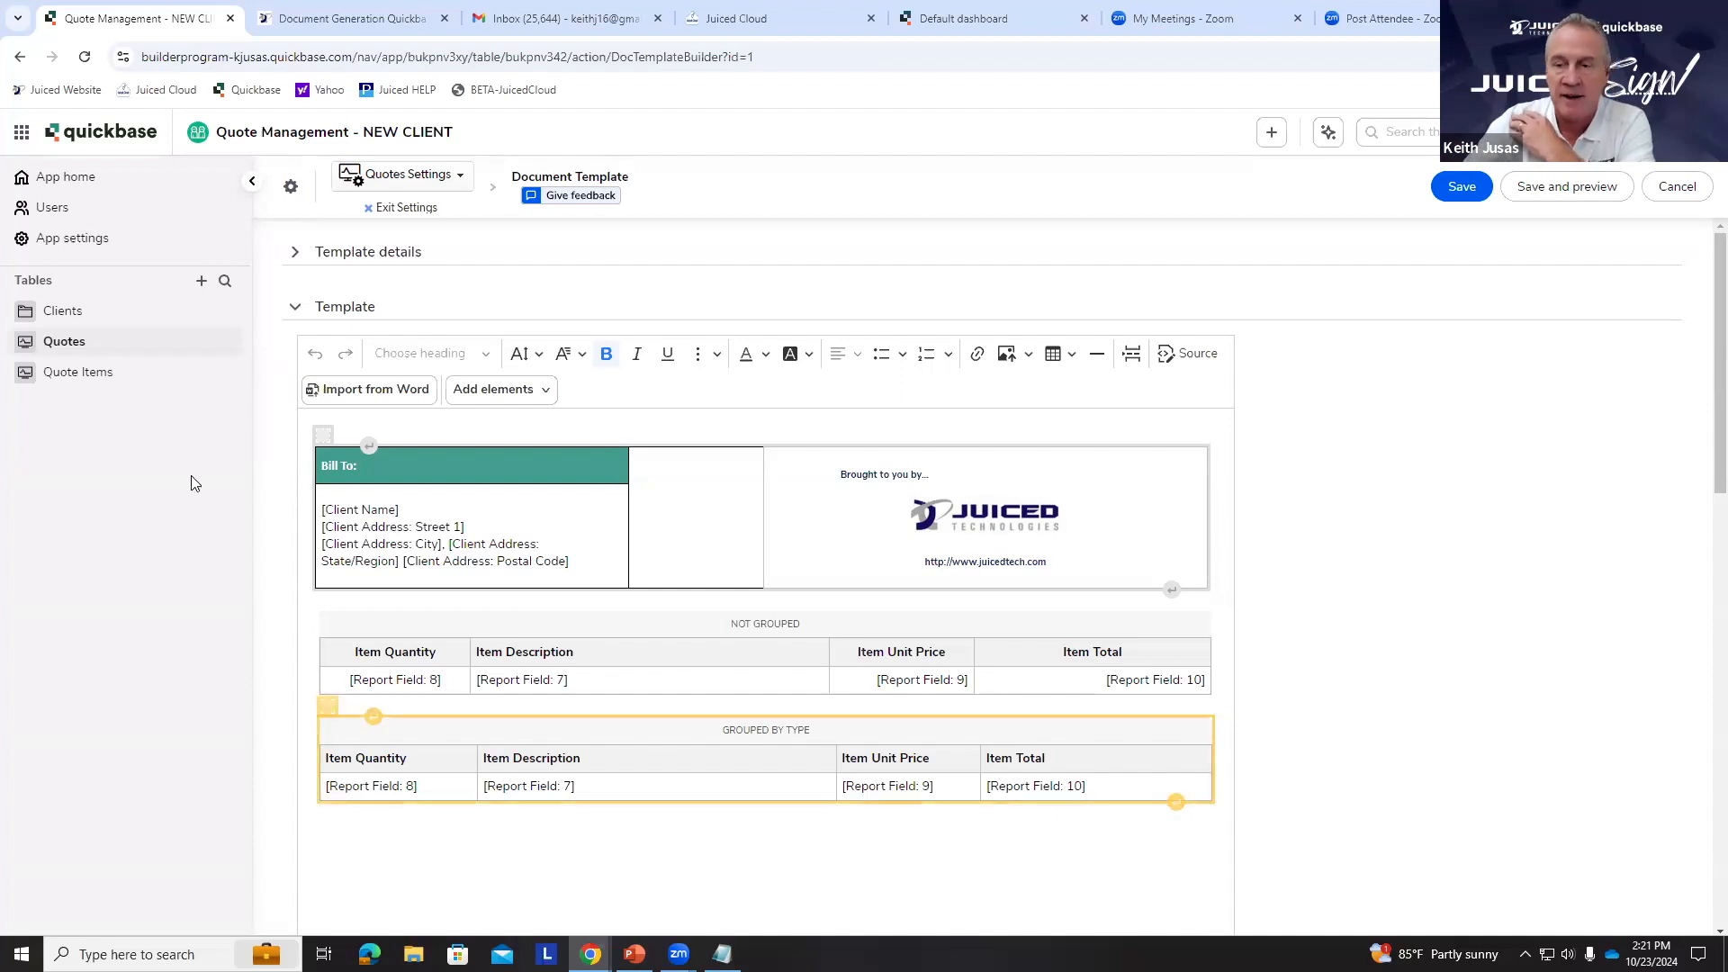
{"action": "scroll", "coordinate": [1330, 607], "scroll_direction": "down", "scroll_amount": 3}
{"action": "scroll", "coordinate": [1330, 607], "scroll_direction": "down", "scroll_amount": 3}
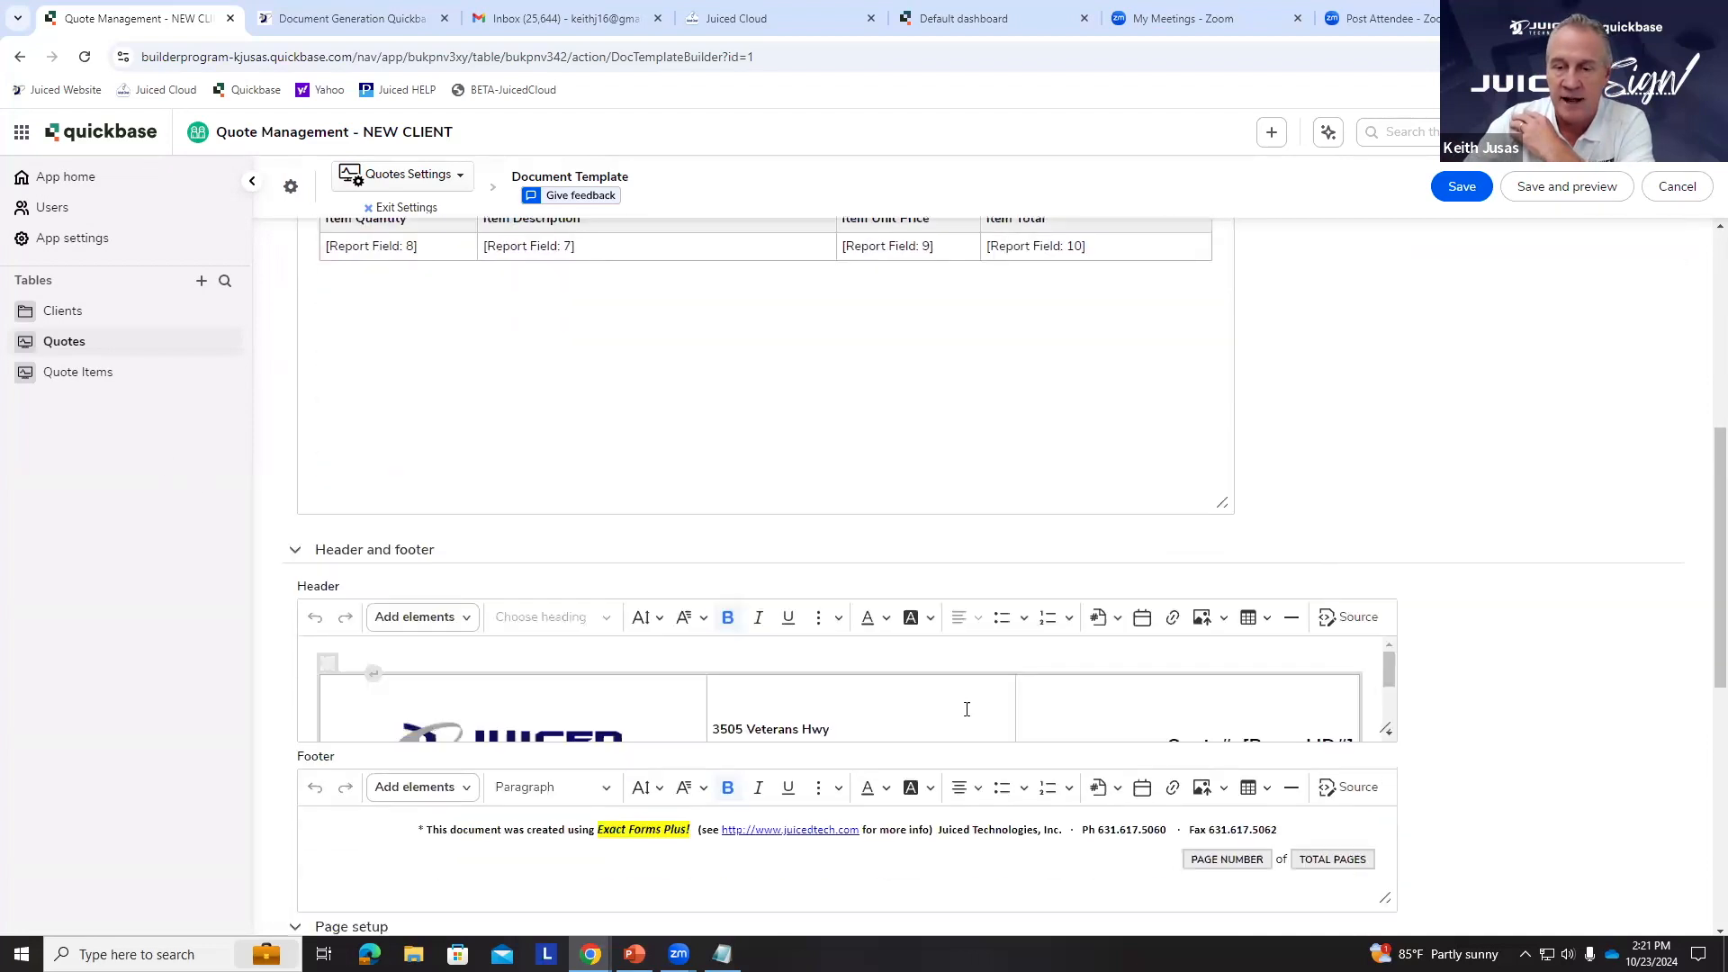
{"action": "scroll", "coordinate": [1535, 670], "scroll_direction": "down", "scroll_amount": 4}
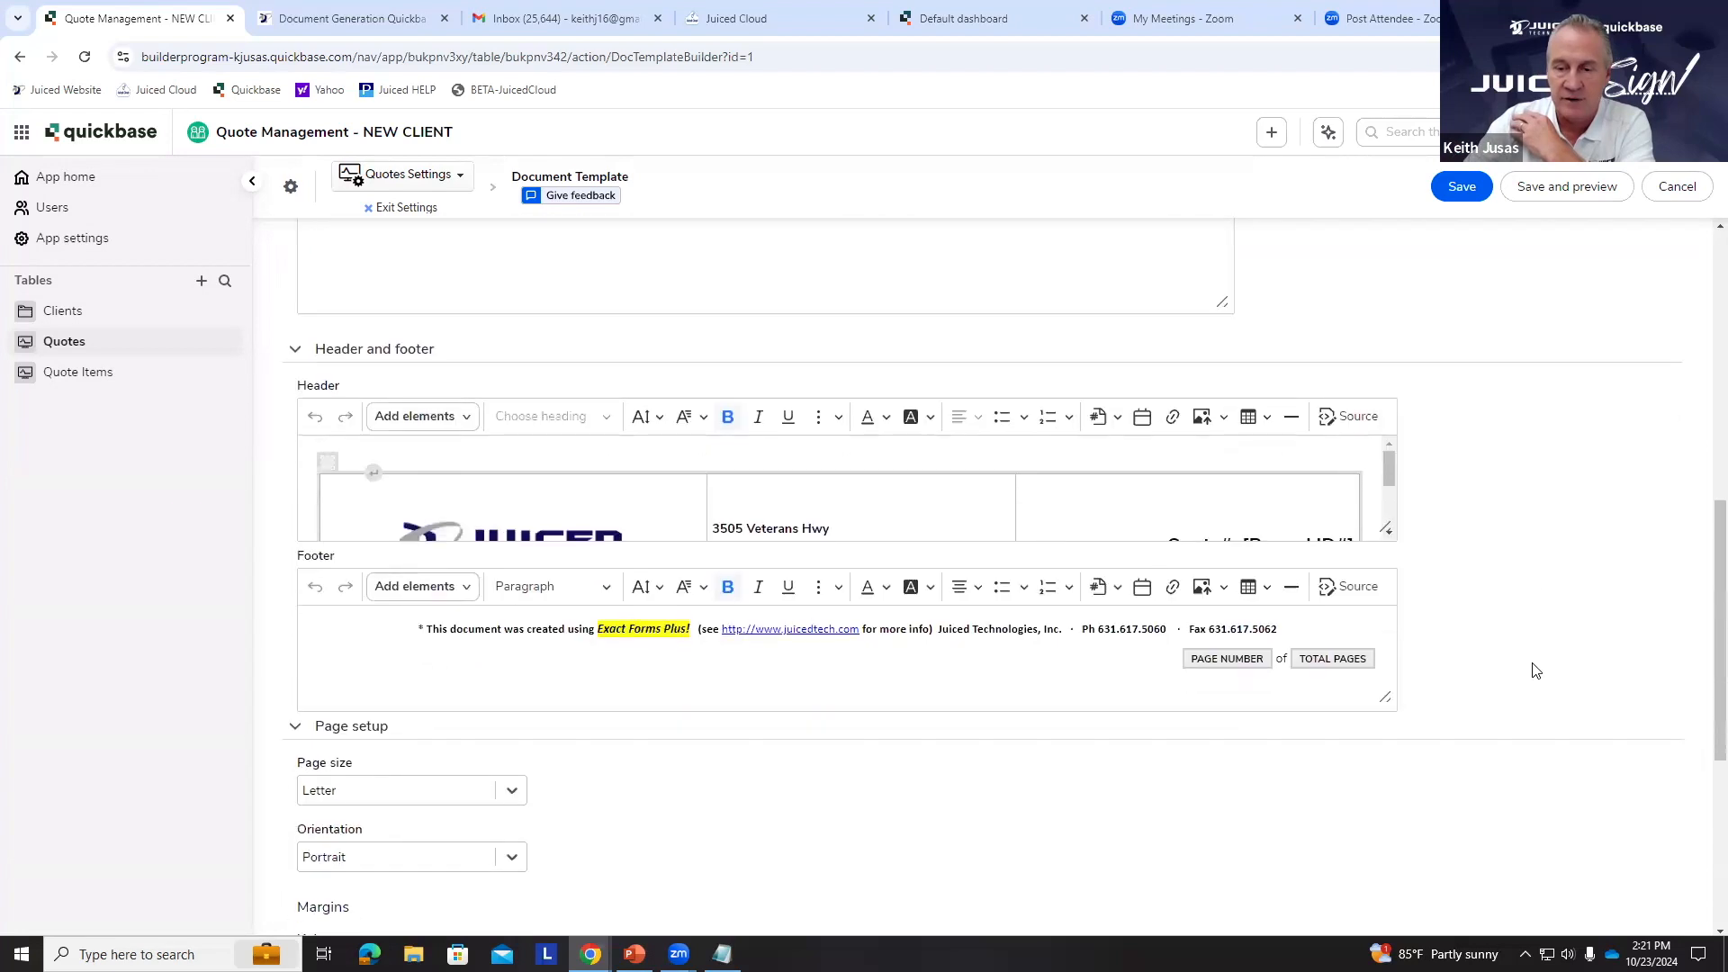
{"action": "scroll", "coordinate": [1535, 671], "scroll_direction": "up", "scroll_amount": 7}
{"action": "scroll", "coordinate": [1535, 671], "scroll_direction": "up", "scroll_amount": 3}
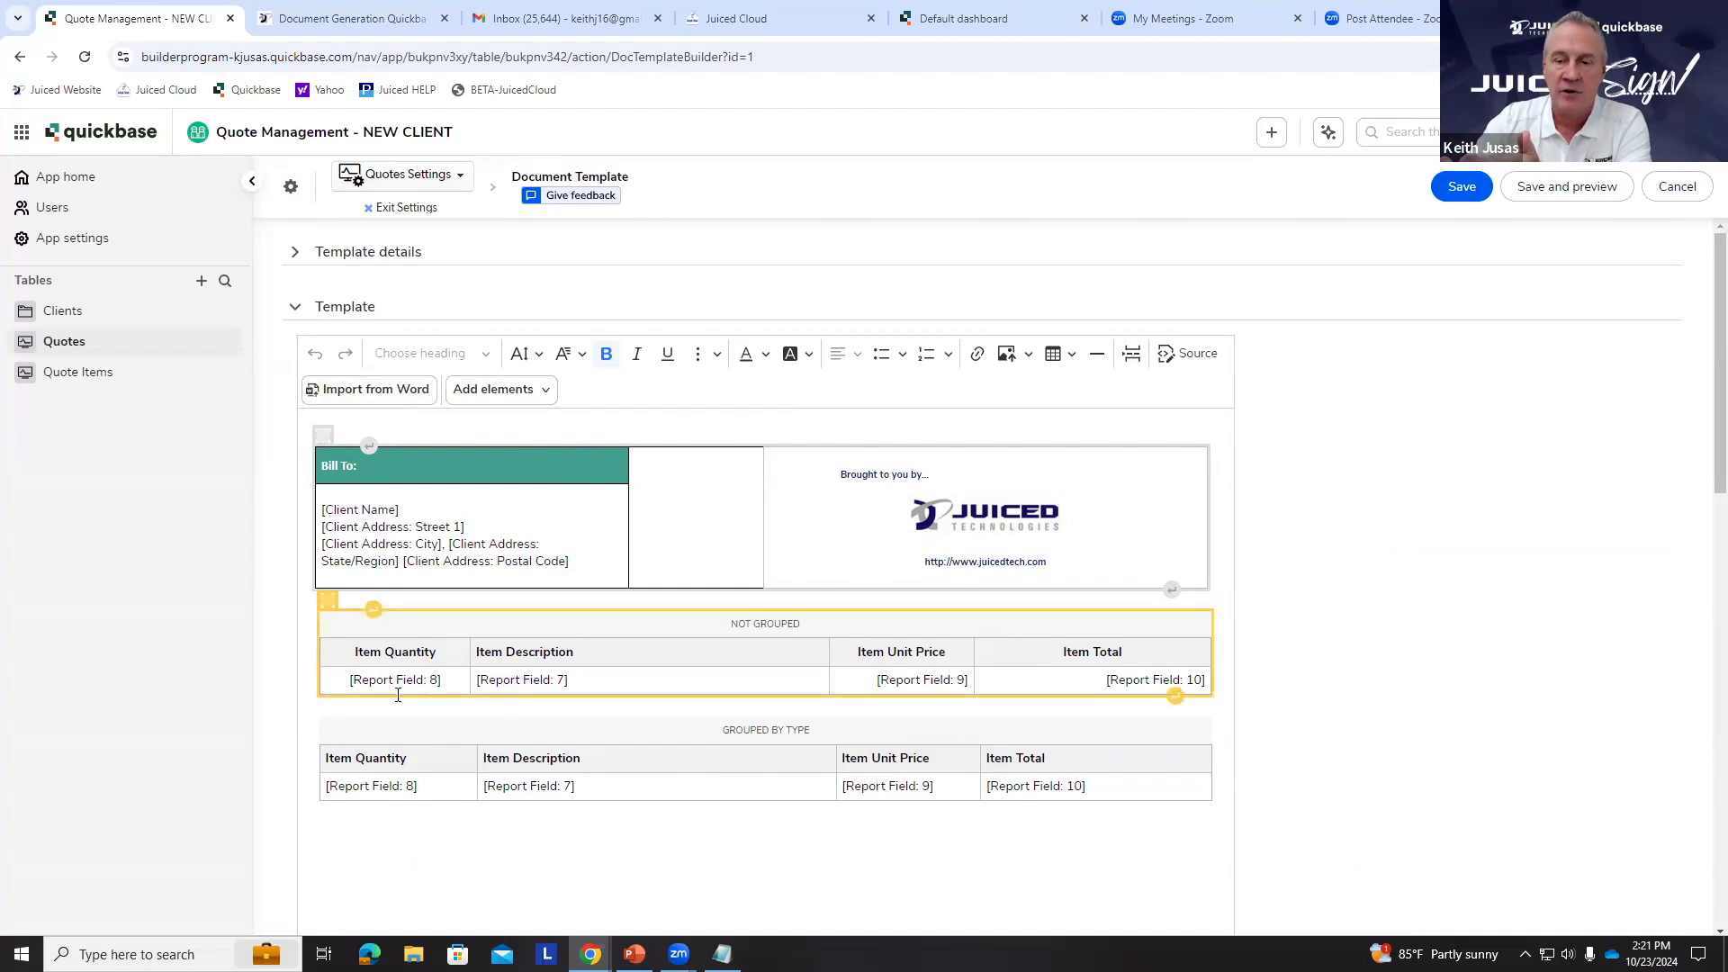
{"action": "scroll", "coordinate": [1298, 734], "scroll_direction": "down", "scroll_amount": 3}
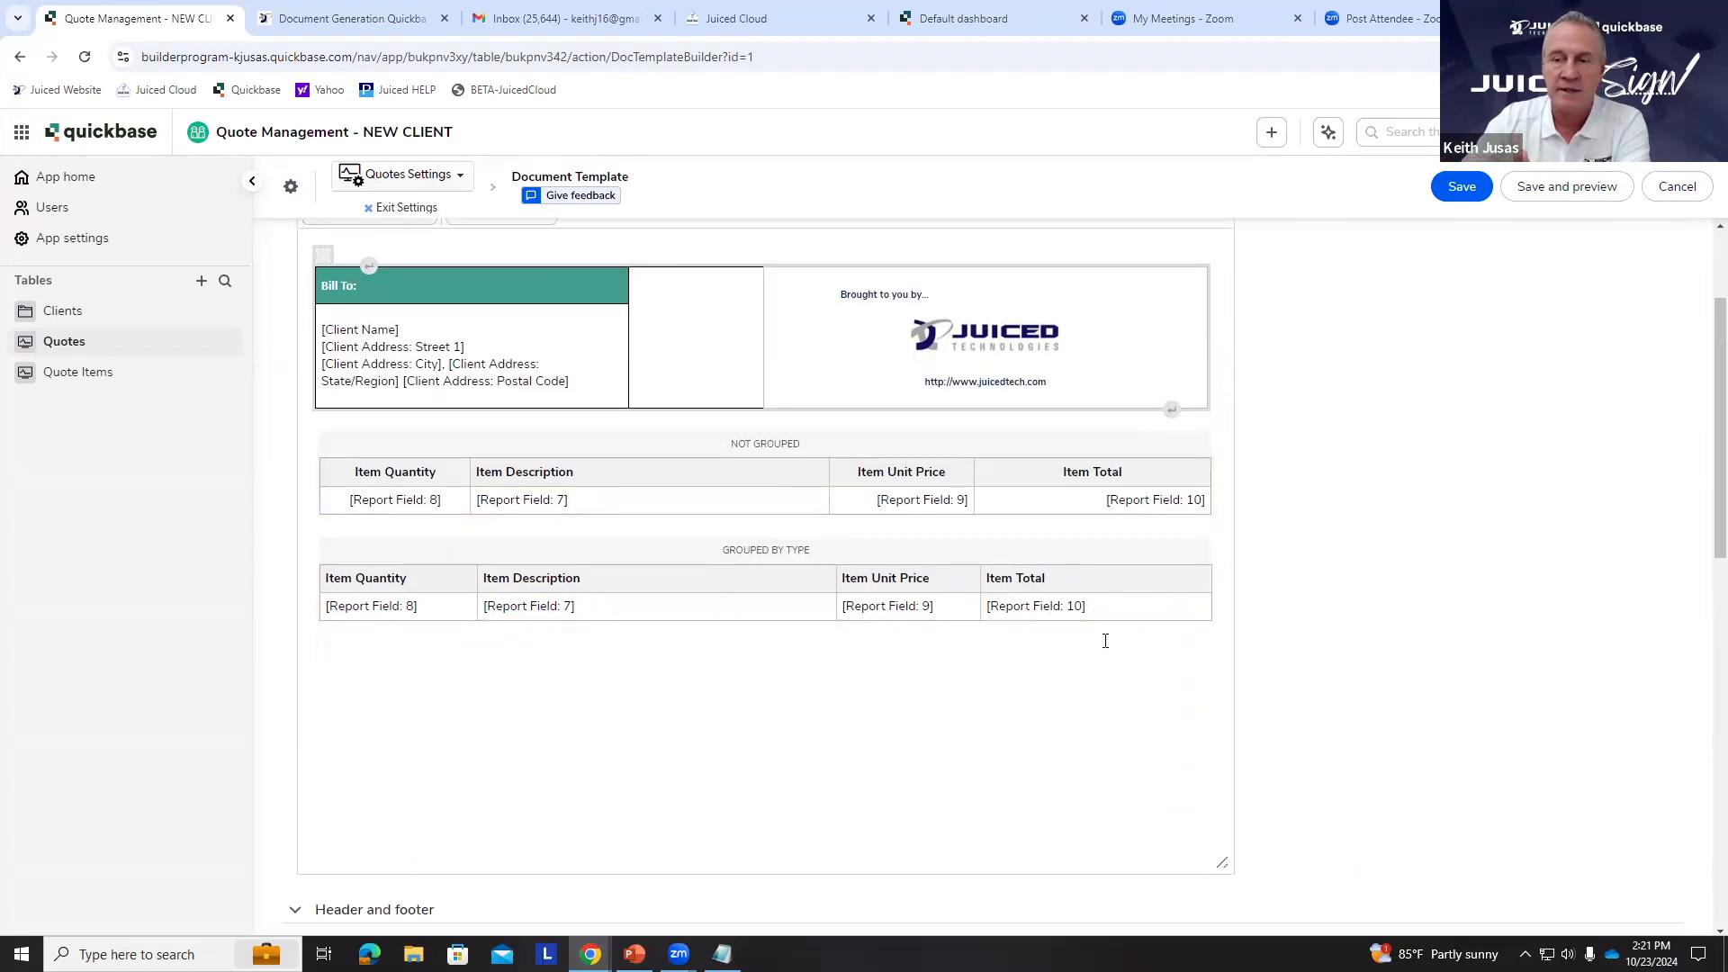
{"action": "scroll", "coordinate": [1396, 655], "scroll_direction": "down", "scroll_amount": 2}
{"action": "scroll", "coordinate": [1396, 651], "scroll_direction": "up", "scroll_amount": 5}
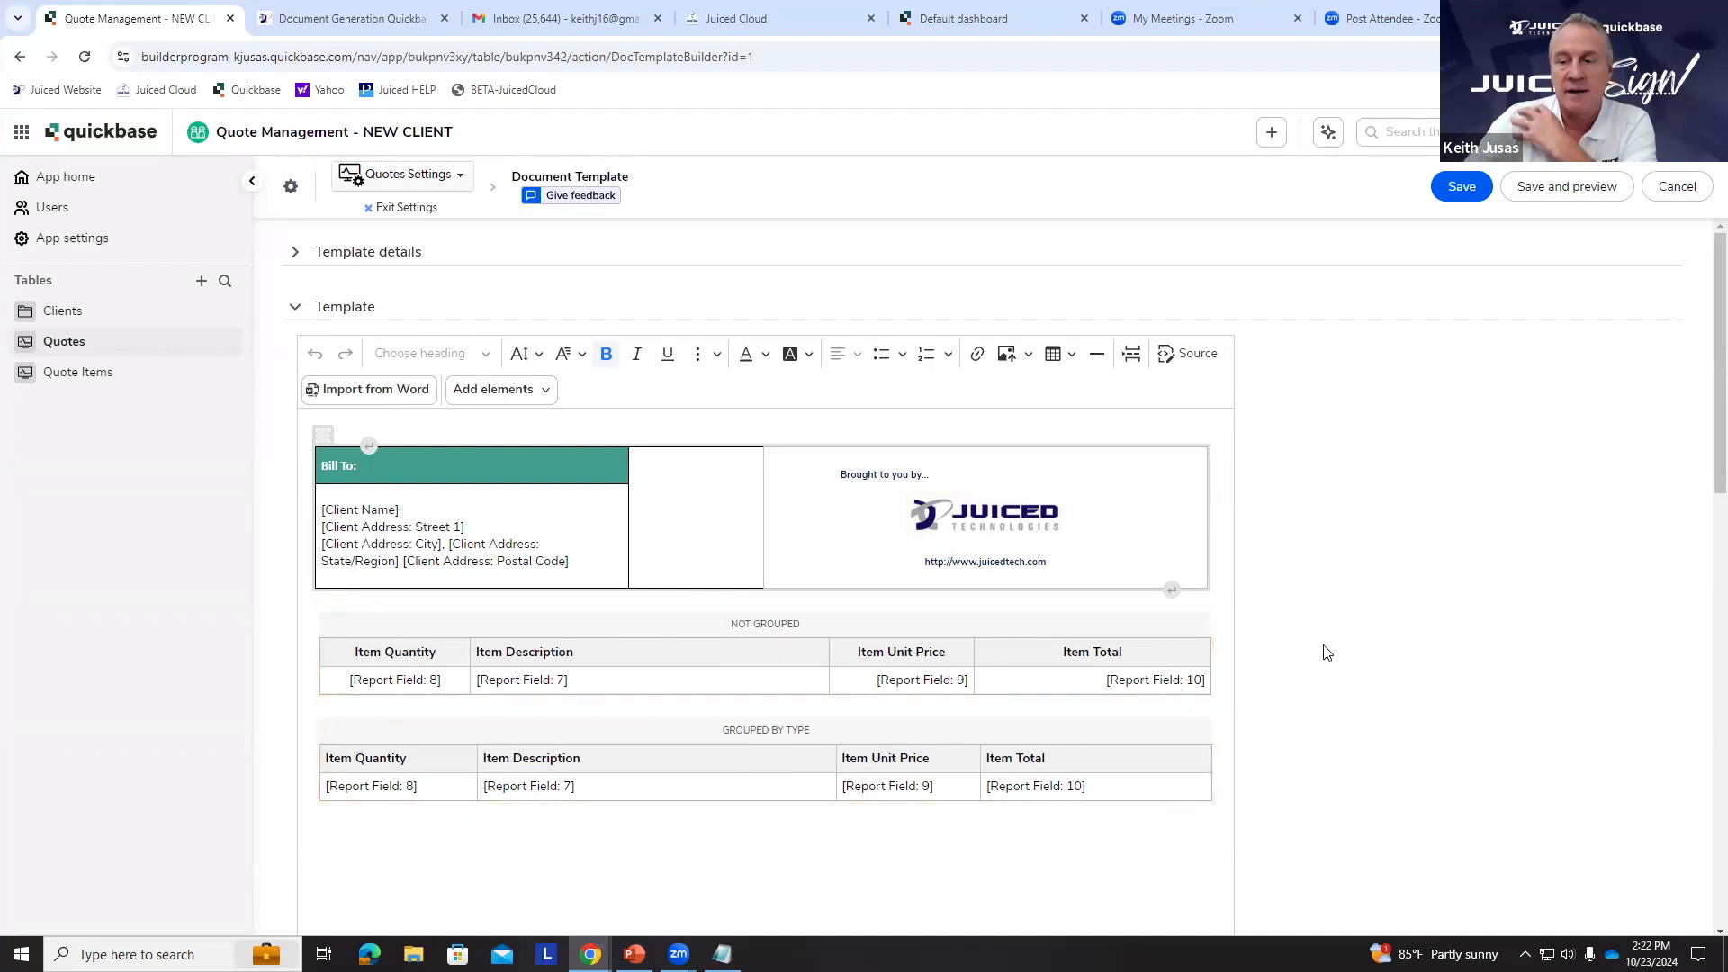
{"action": "scroll", "coordinate": [1323, 649], "scroll_direction": "down", "scroll_amount": 4}
{"action": "scroll", "coordinate": [814, 486], "scroll_direction": "down", "scroll_amount": 3}
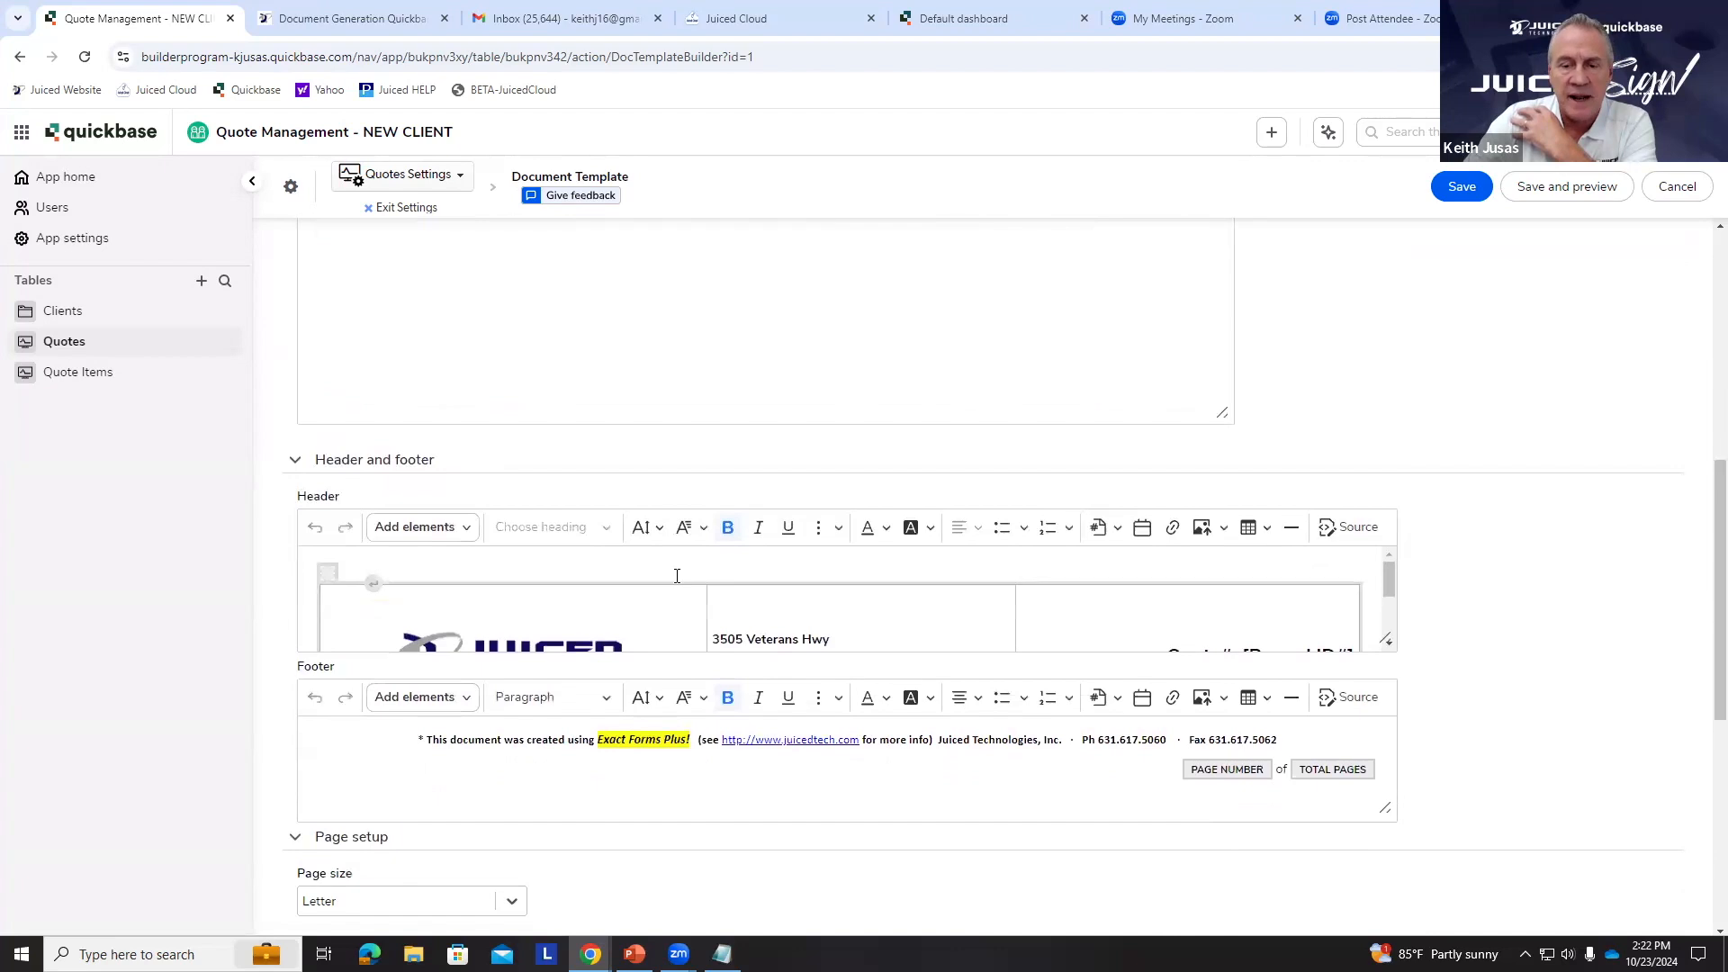
{"action": "scroll", "coordinate": [675, 570], "scroll_direction": "down", "scroll_amount": 2}
{"action": "scroll", "coordinate": [1458, 643], "scroll_direction": "up", "scroll_amount": 10}
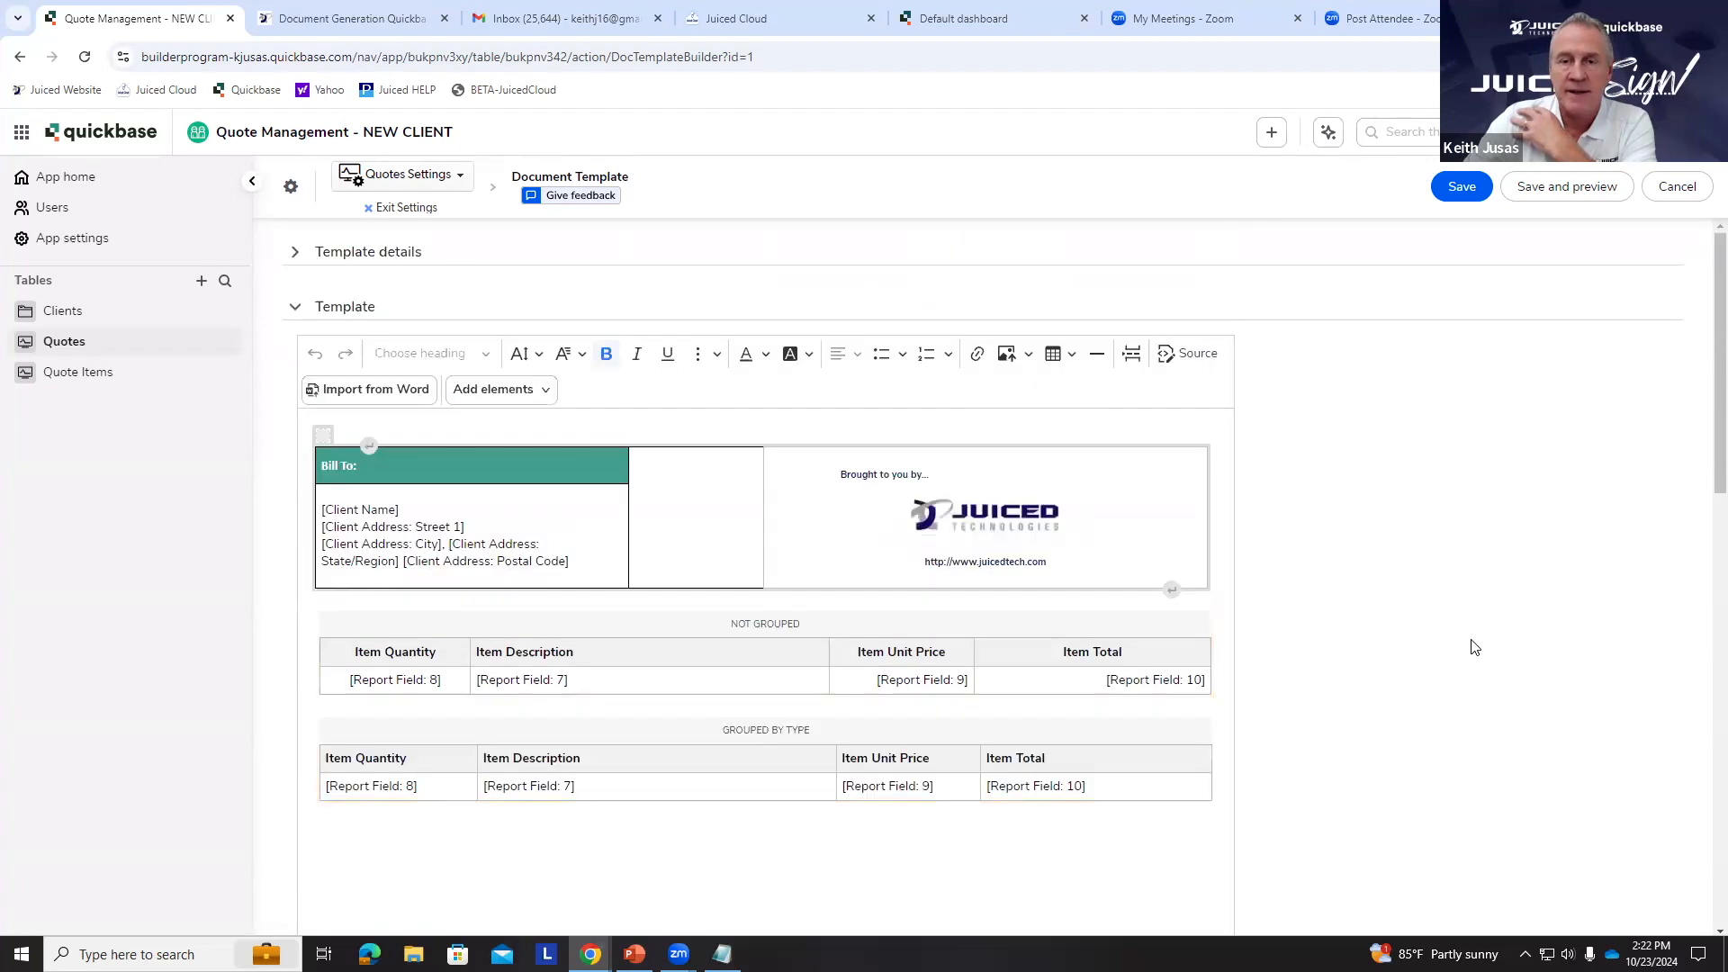
{"action": "right_click", "coordinate": [141, 344]}
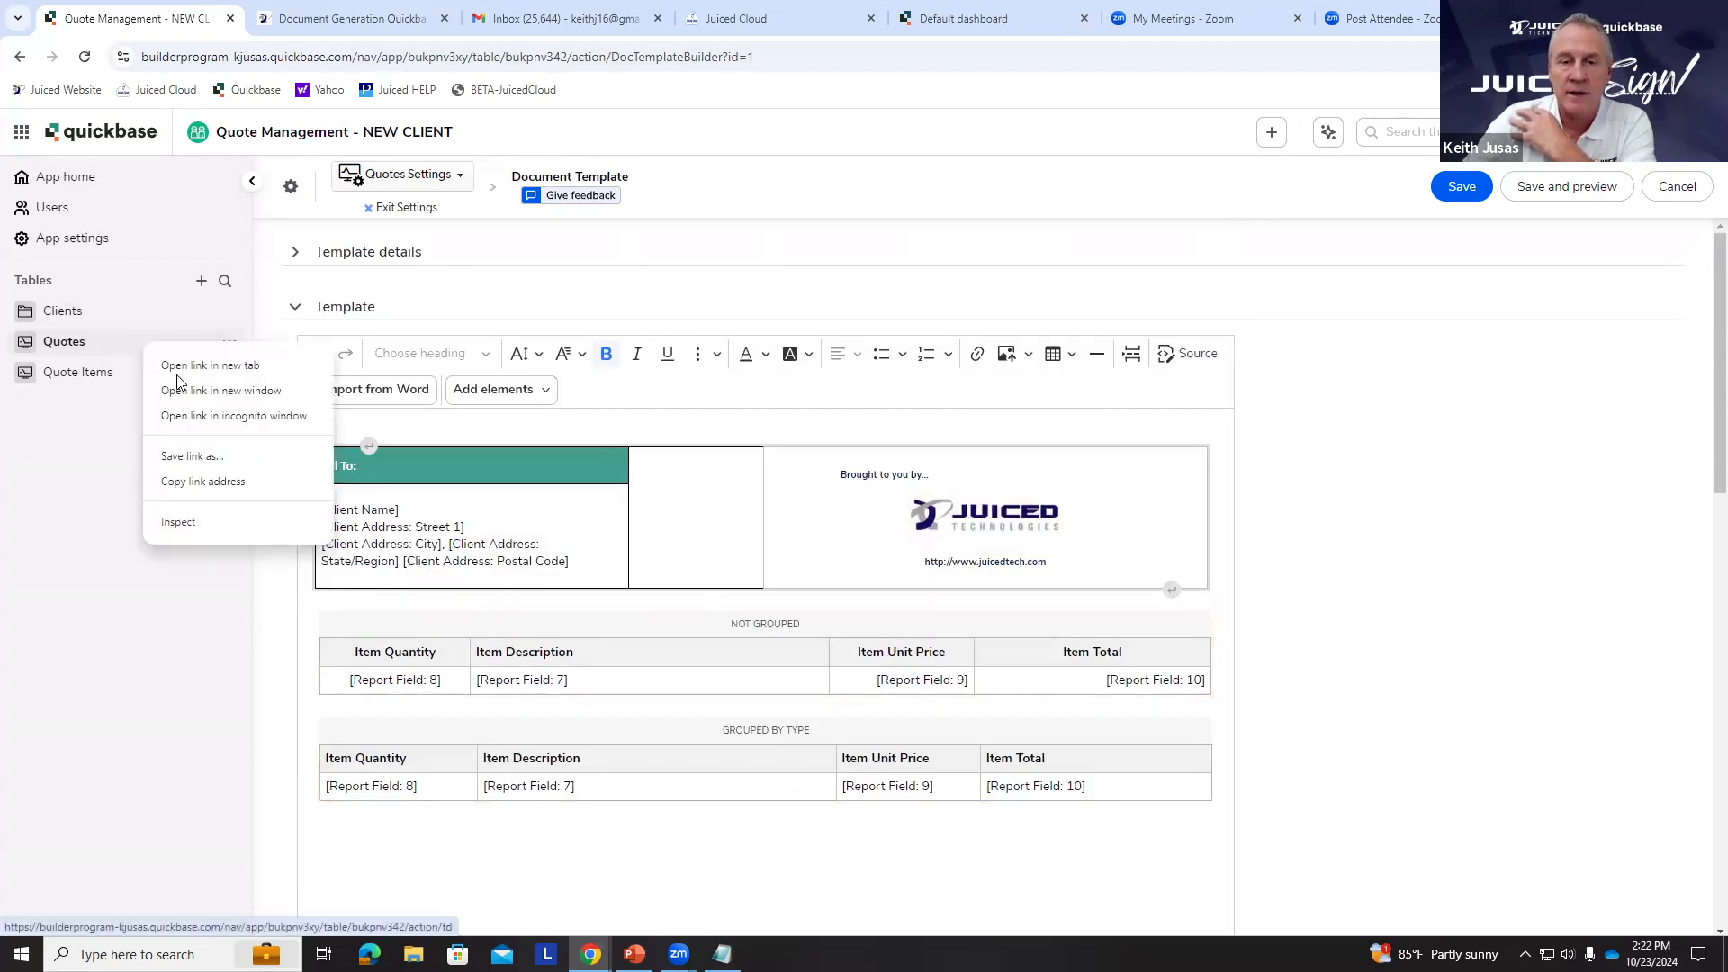
Open Quotes in a new tab, view record Q001, and show its Doc Gen - NATIVE section
{"action": "left_click", "coordinate": [185, 365]}
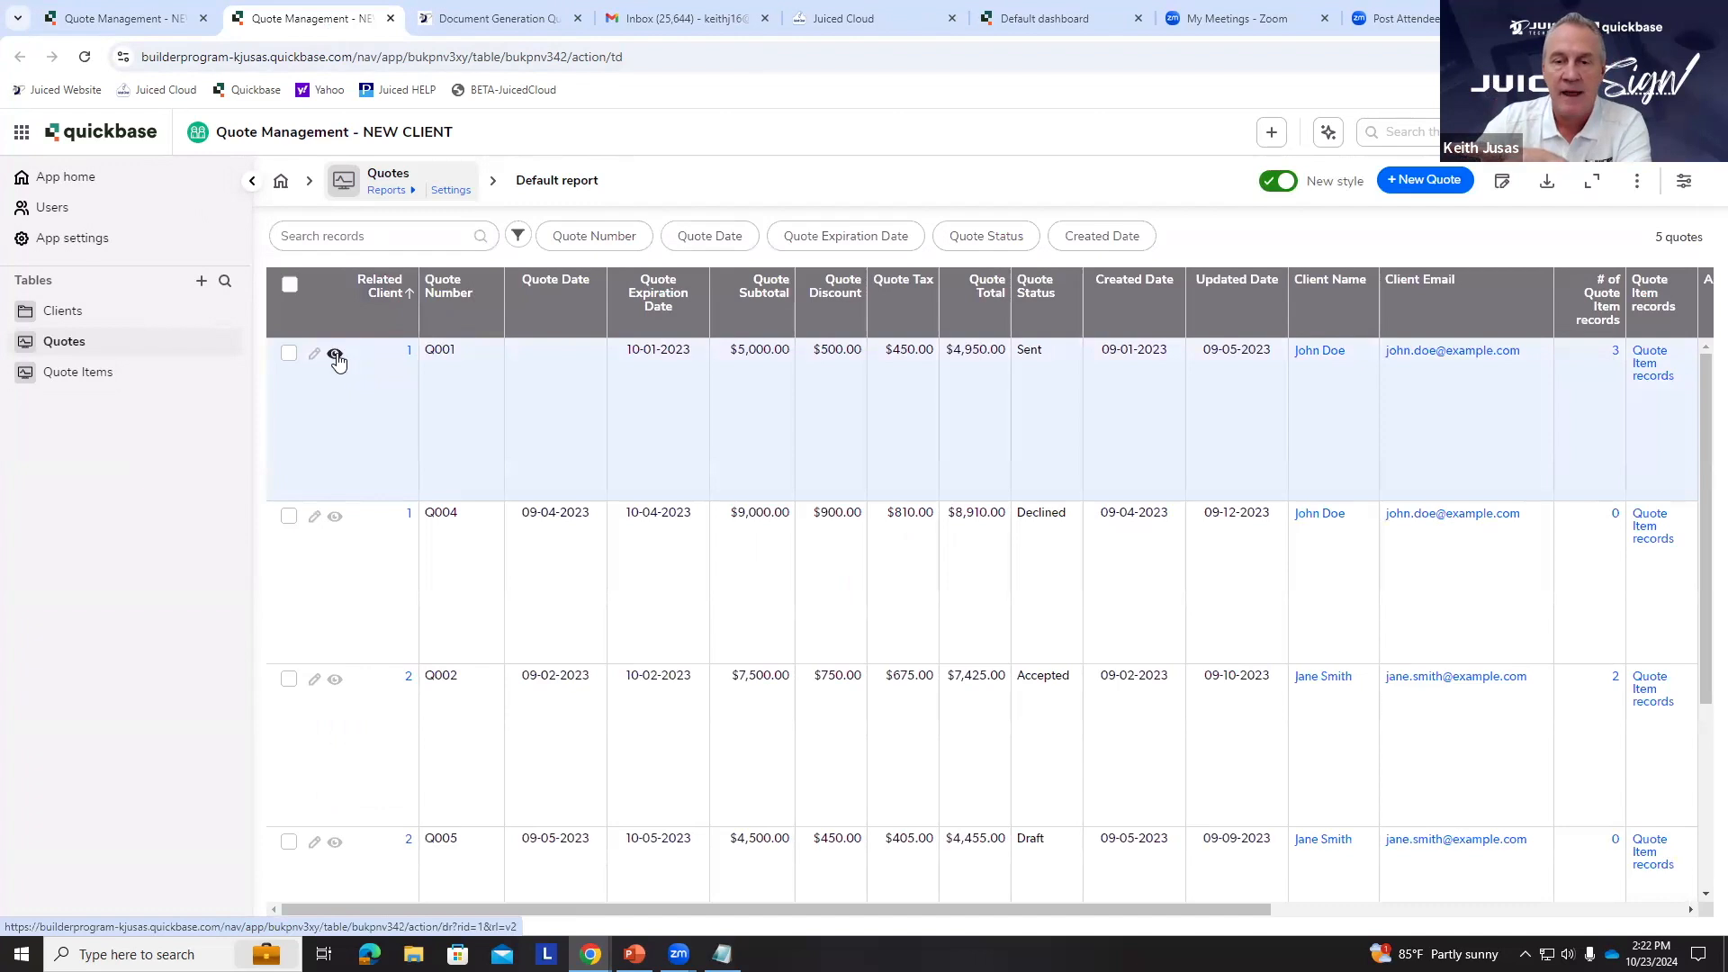
{"action": "left_click", "coordinate": [337, 359]}
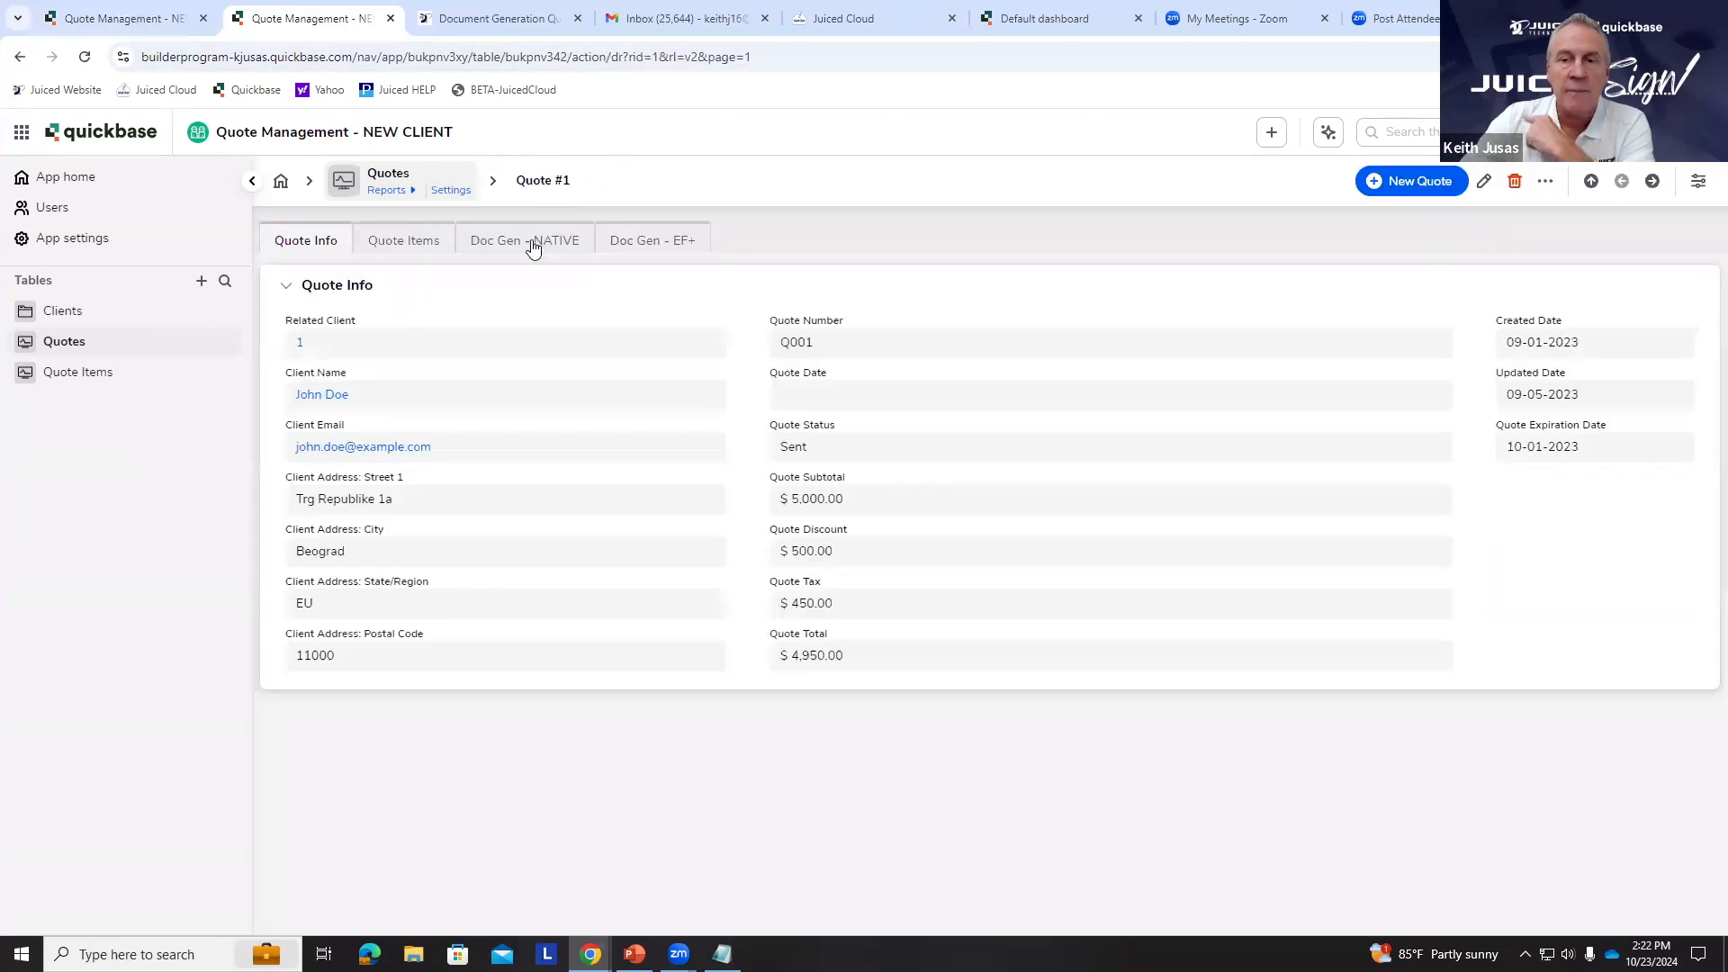
{"action": "left_click", "coordinate": [531, 239]}
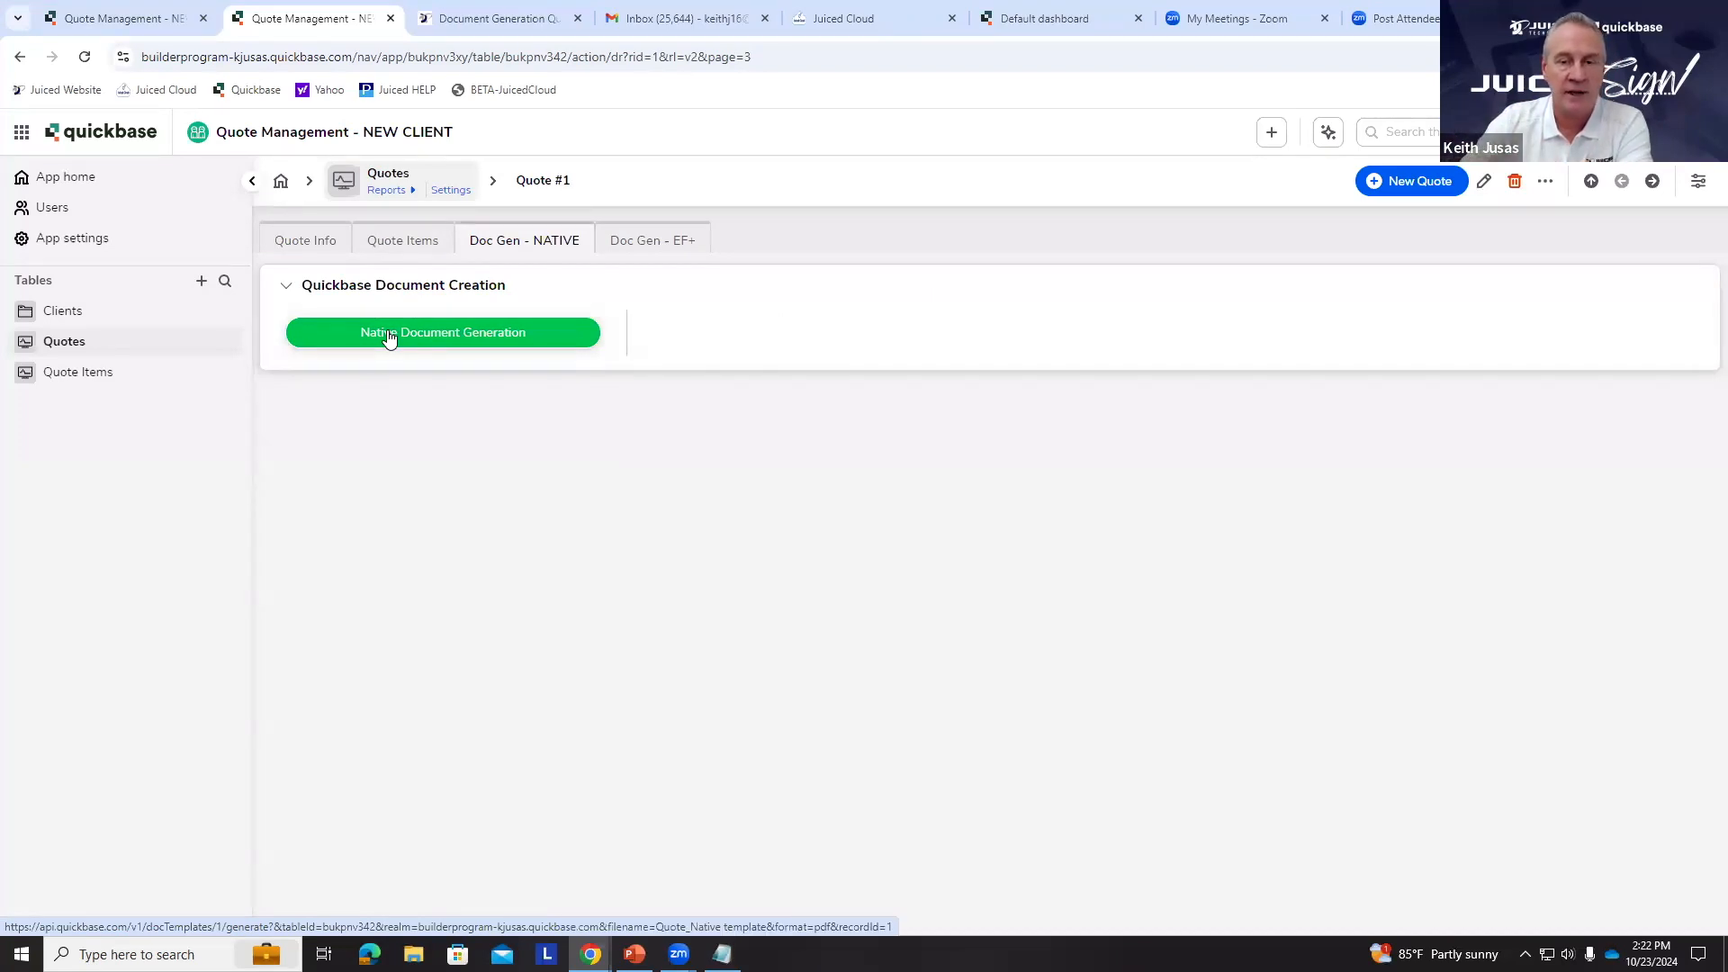
{"action": "right_click", "coordinate": [531, 310]}
{"action": "left_click", "coordinate": [601, 376]}
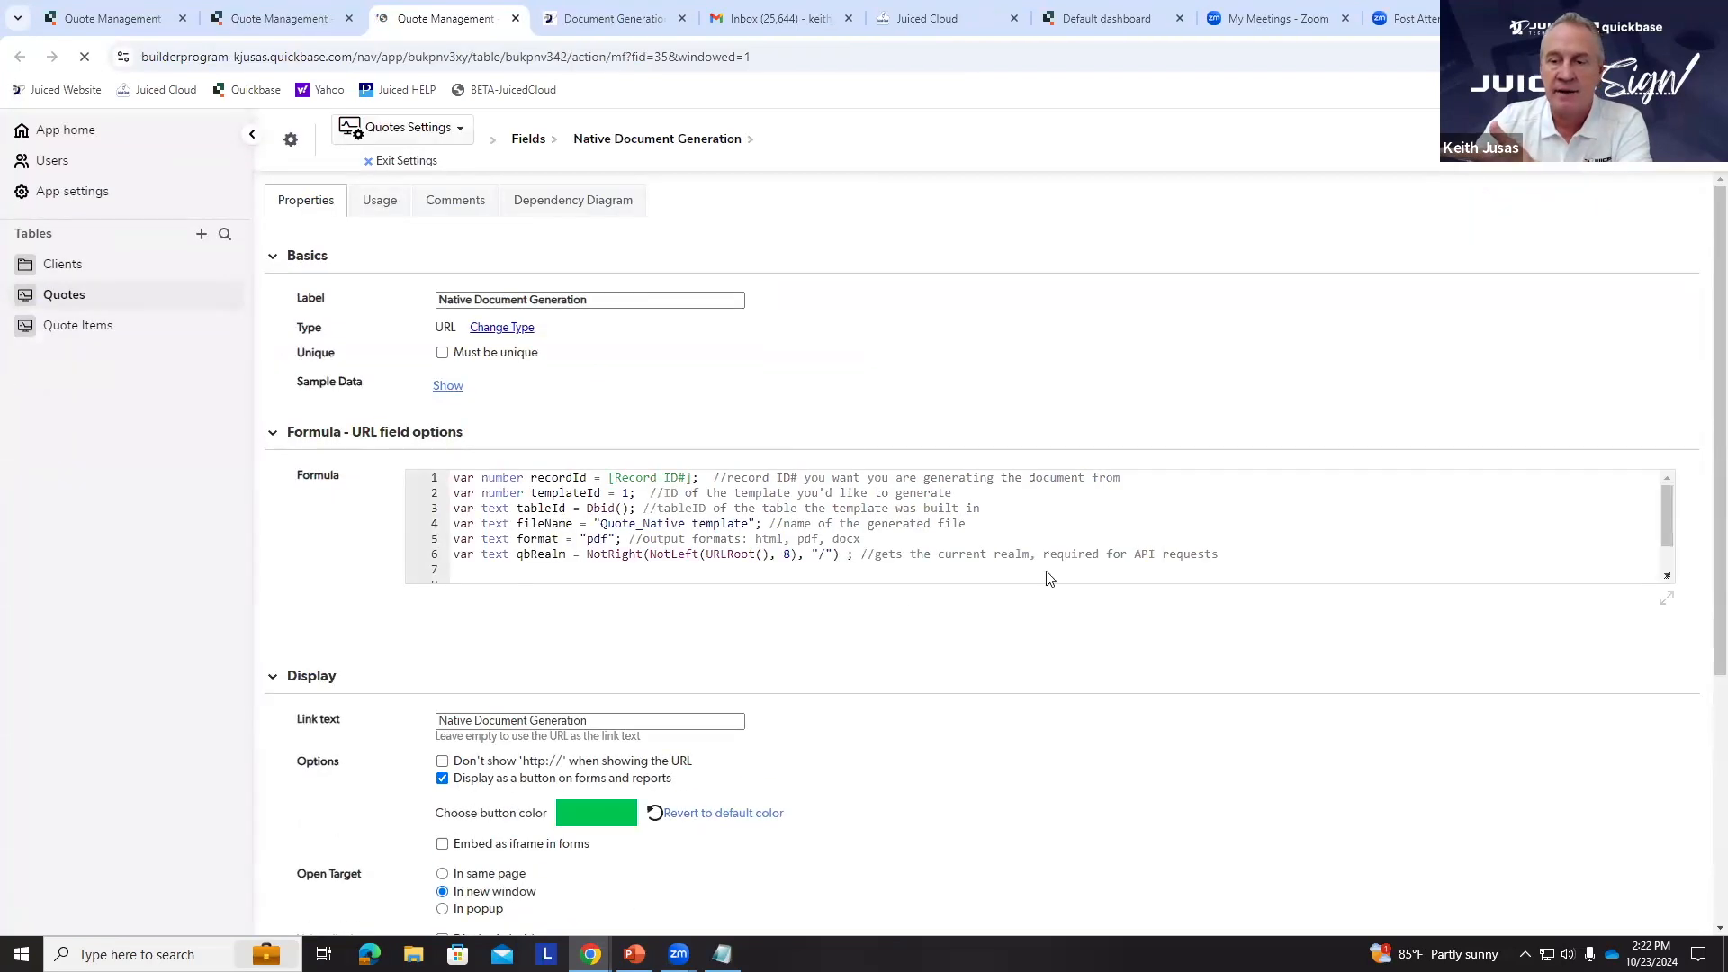
{"action": "left_click_drag", "start_coordinate": [1664, 576], "coordinate": [1668, 794]}
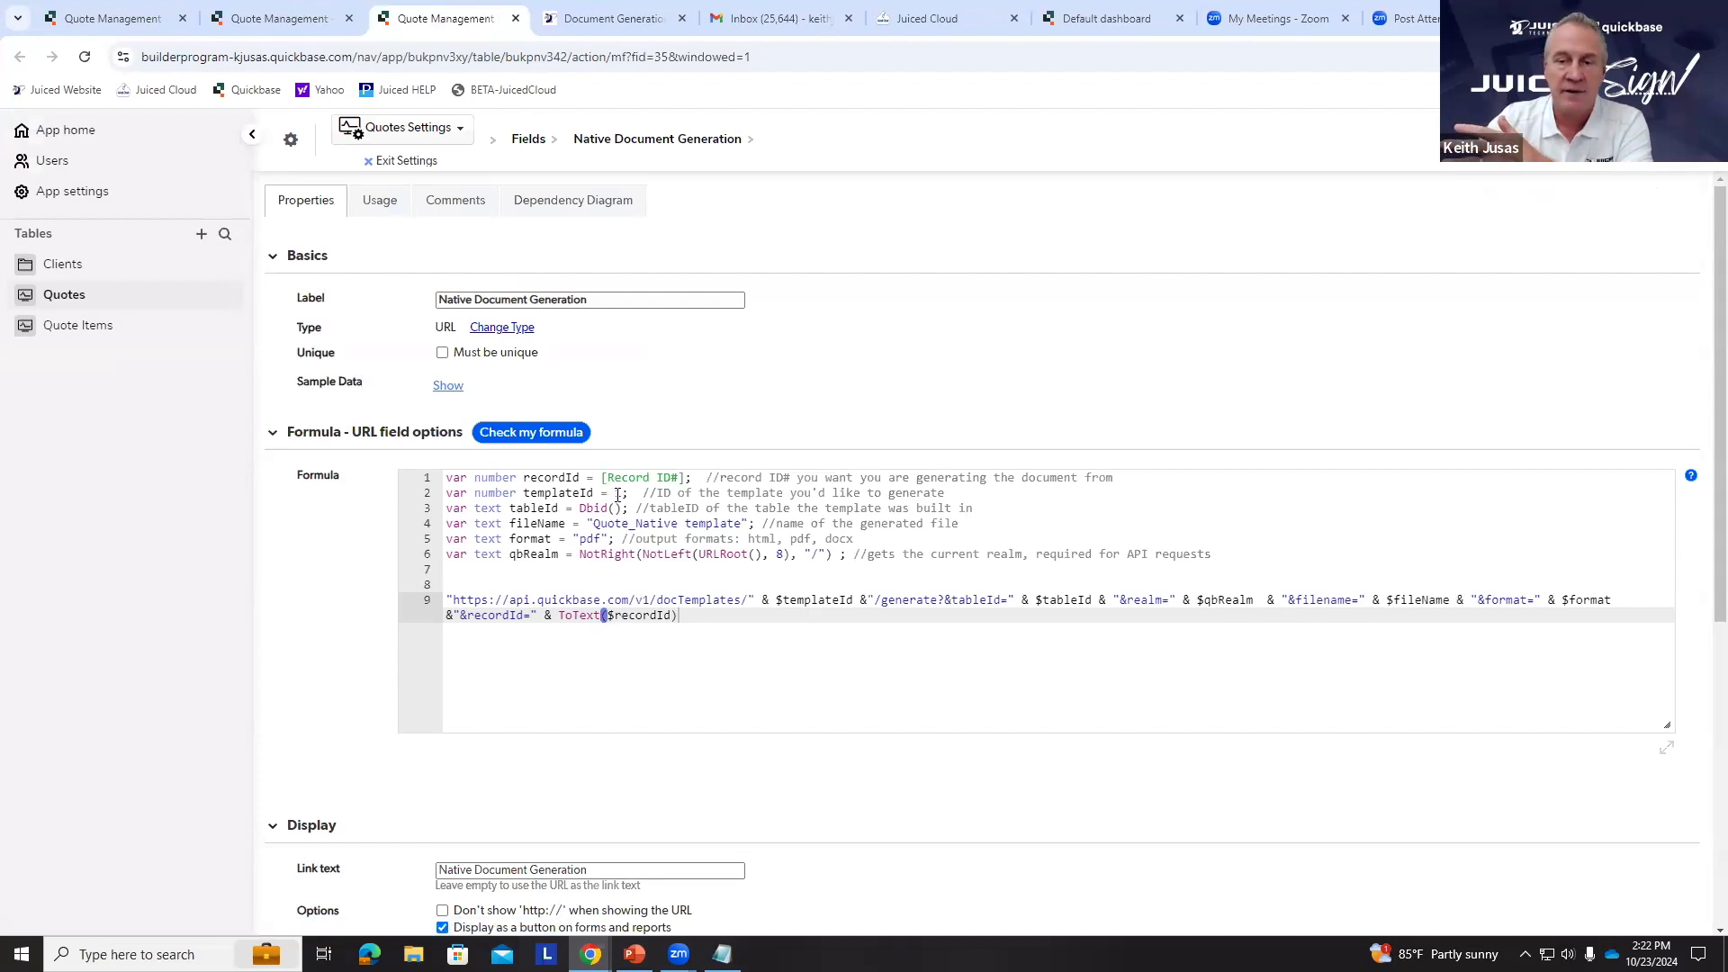
{"action": "left_click_drag", "start_coordinate": [617, 494], "coordinate": [628, 494]}
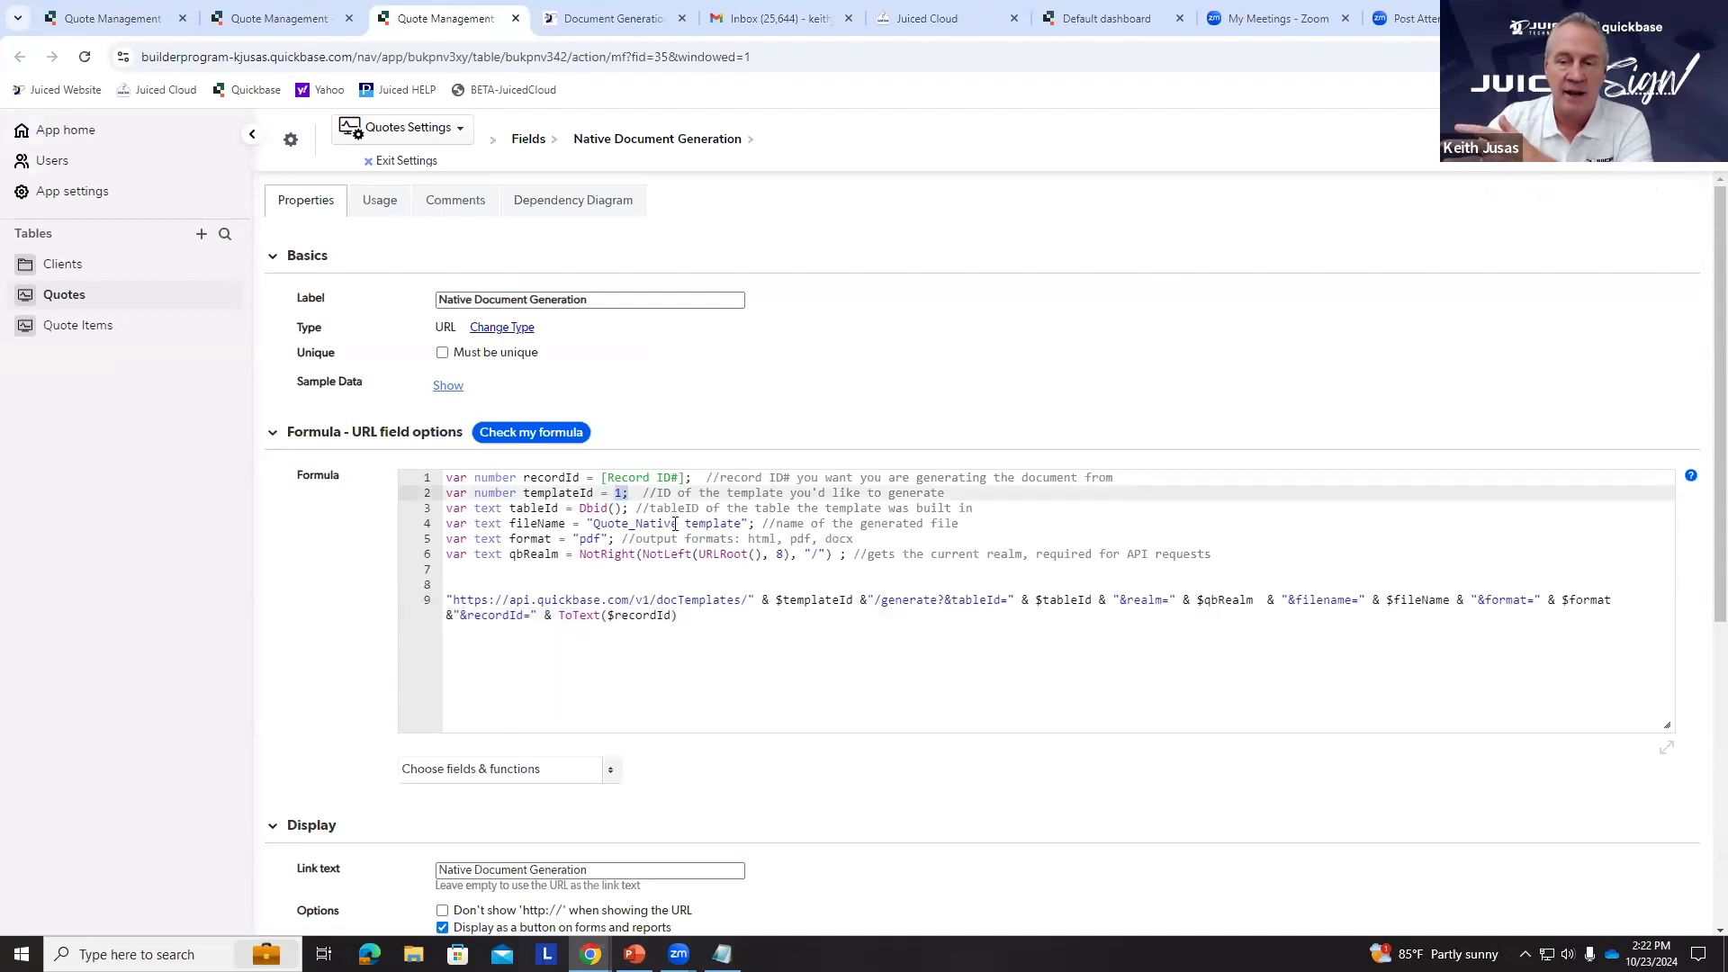
{"action": "double_click", "coordinate": [591, 539]}
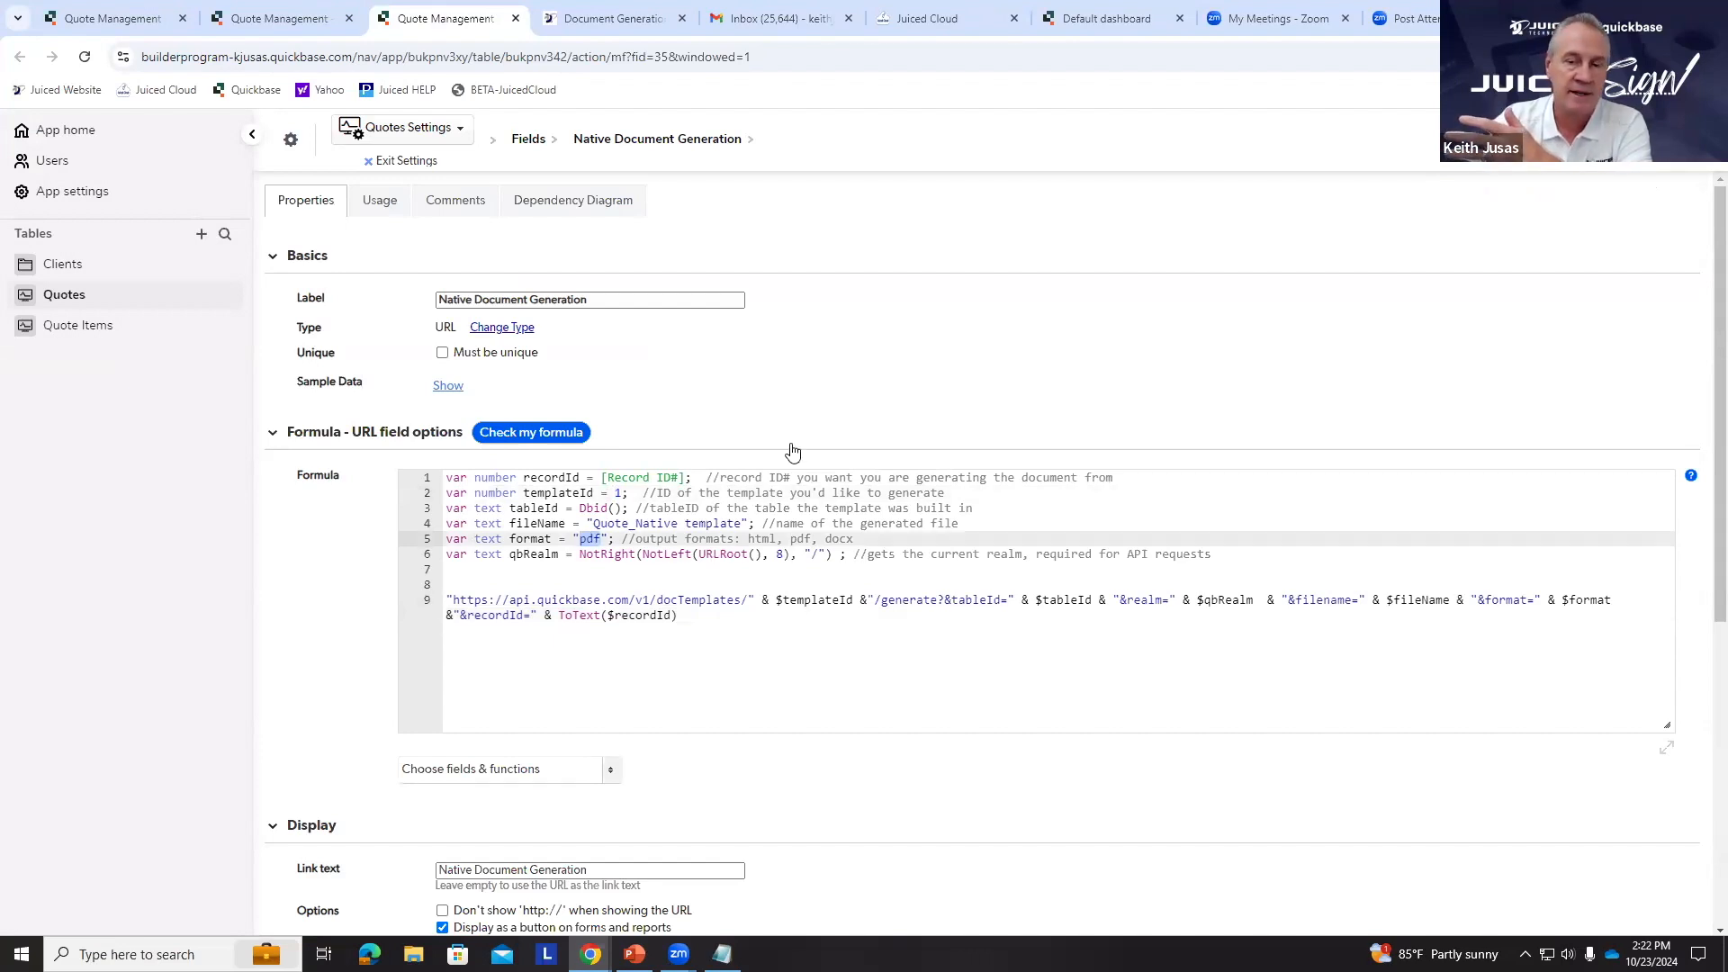
{"action": "left_click", "coordinate": [1608, 139]}
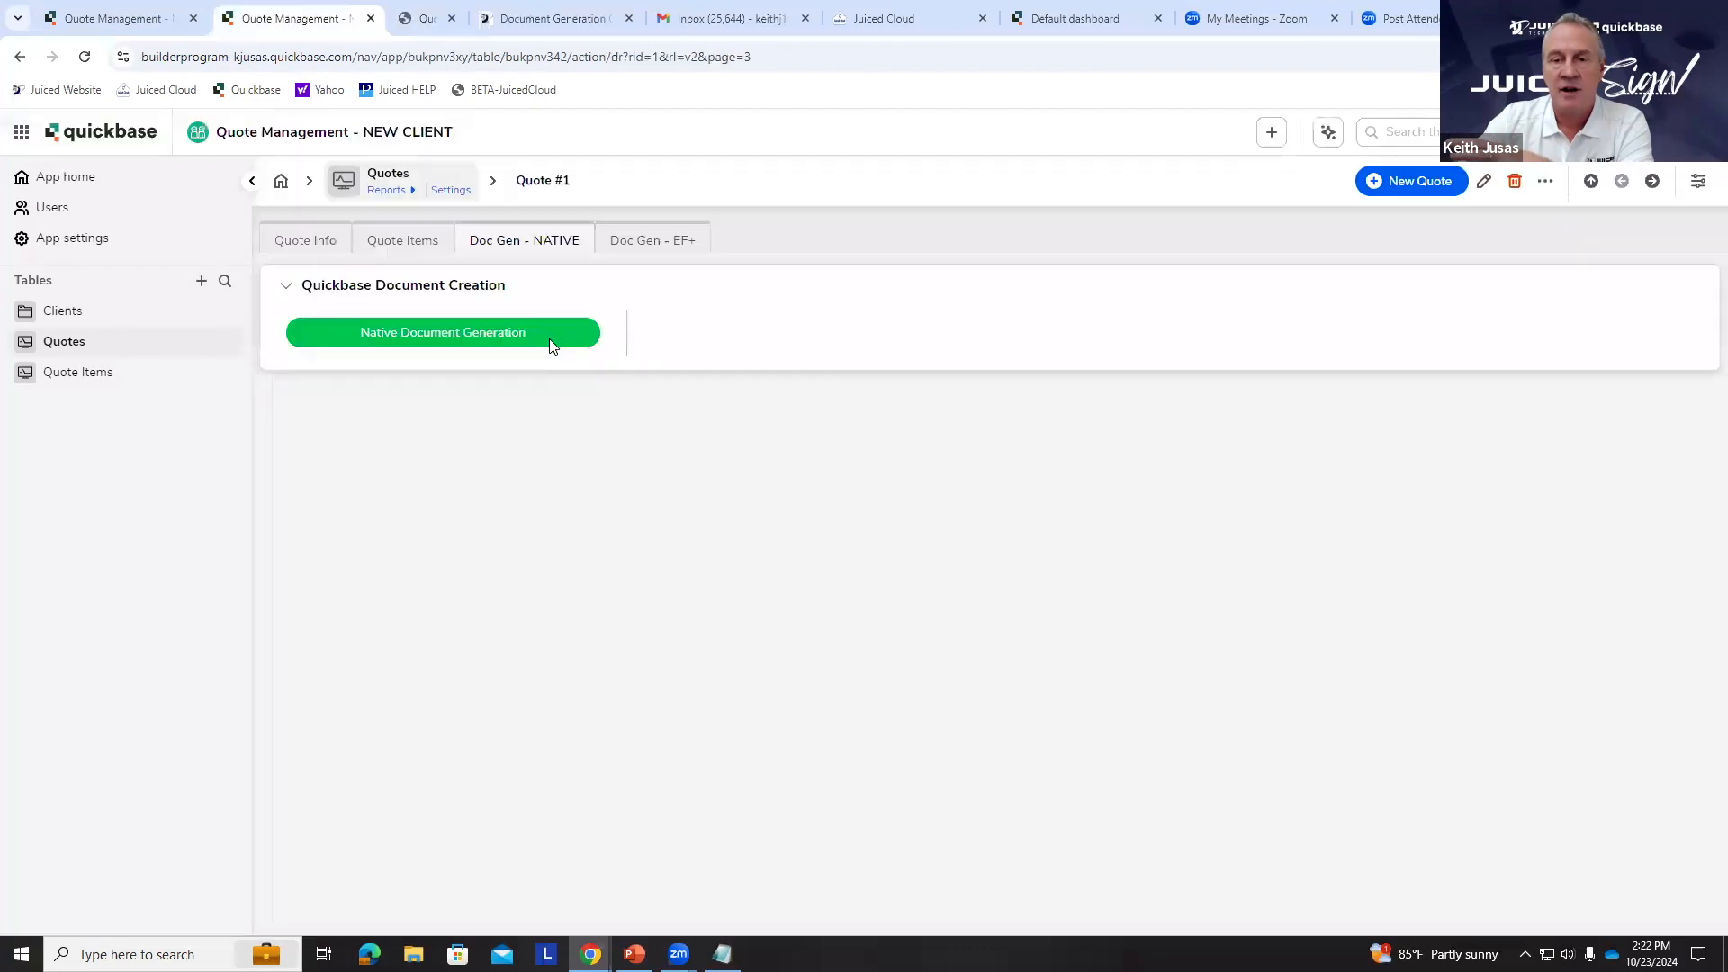
Generate Quote #1's native PDF and review both pages, totalling $14,045.00, before closing it
{"action": "left_click", "coordinate": [448, 333]}
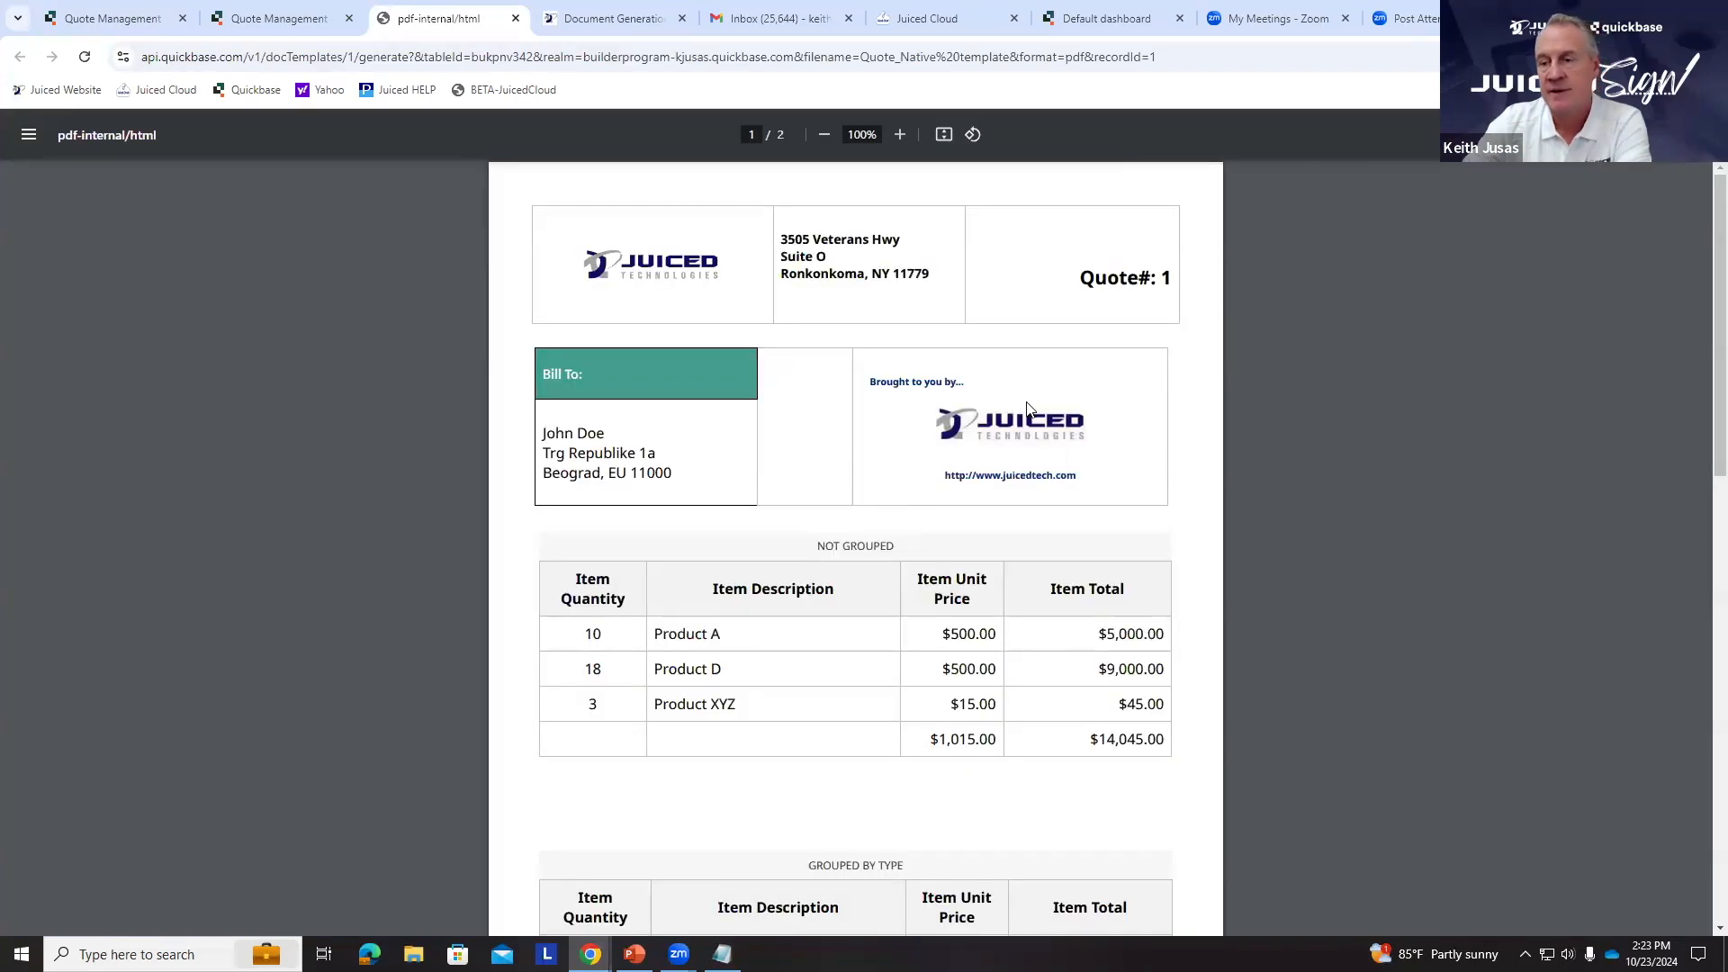
{"action": "scroll", "coordinate": [1158, 498], "scroll_direction": "down", "scroll_amount": 4}
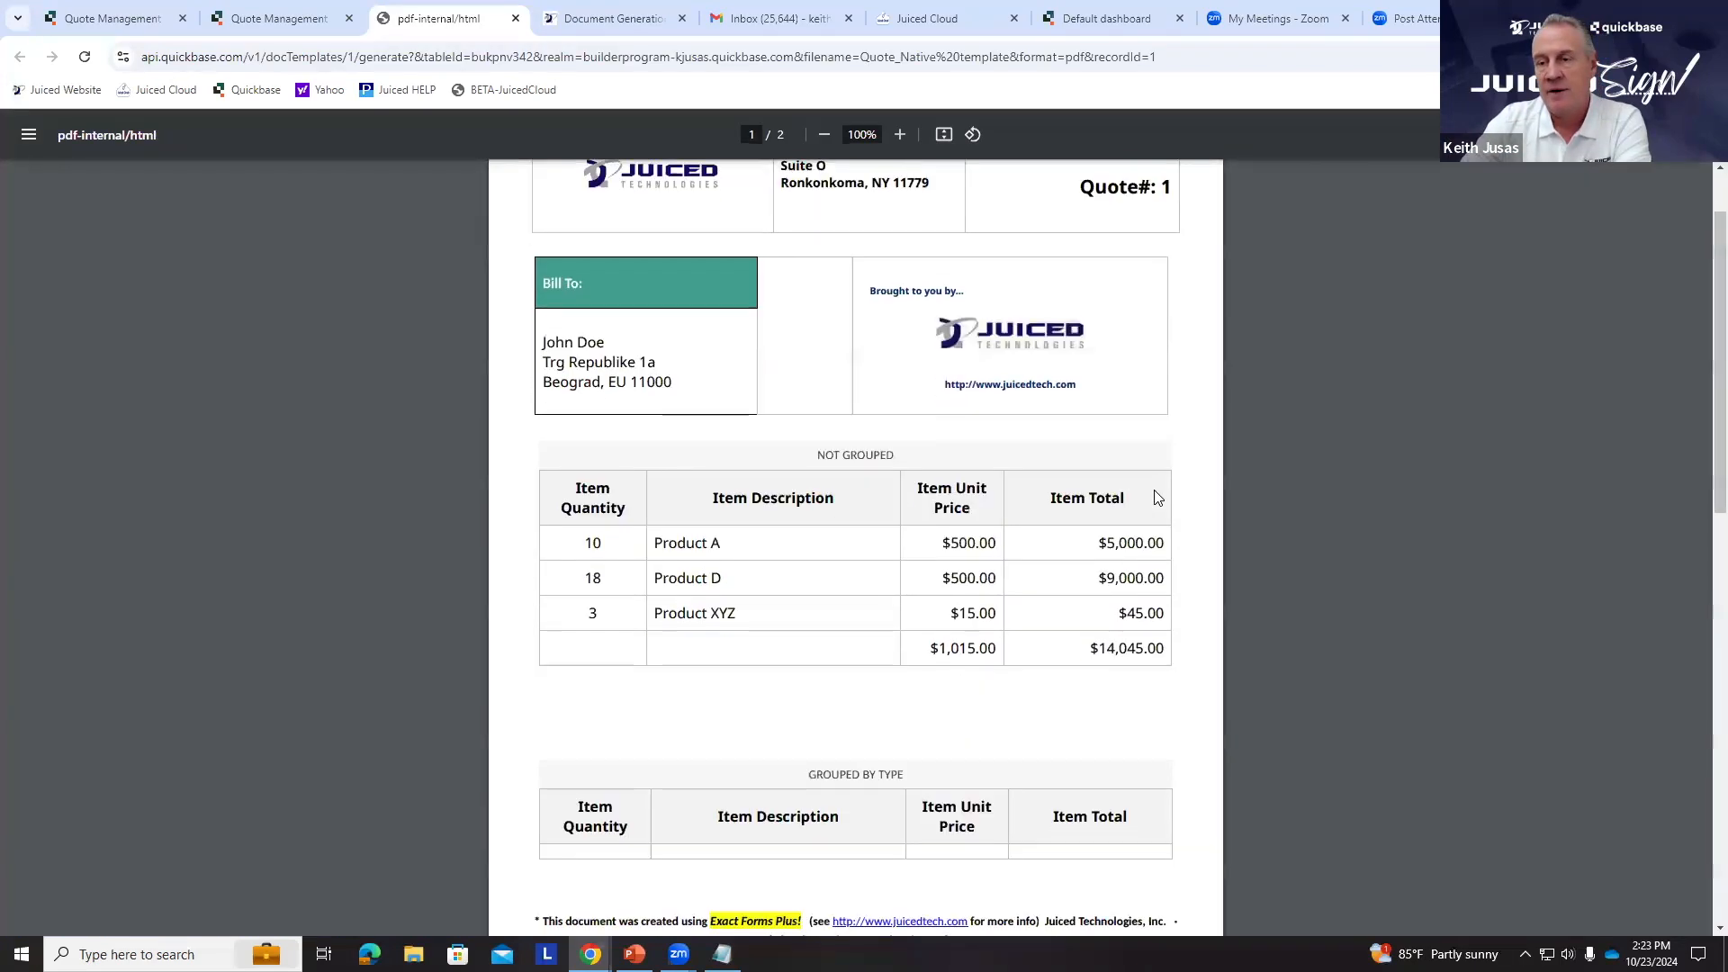
{"action": "scroll", "coordinate": [1157, 498], "scroll_direction": "down", "scroll_amount": 8}
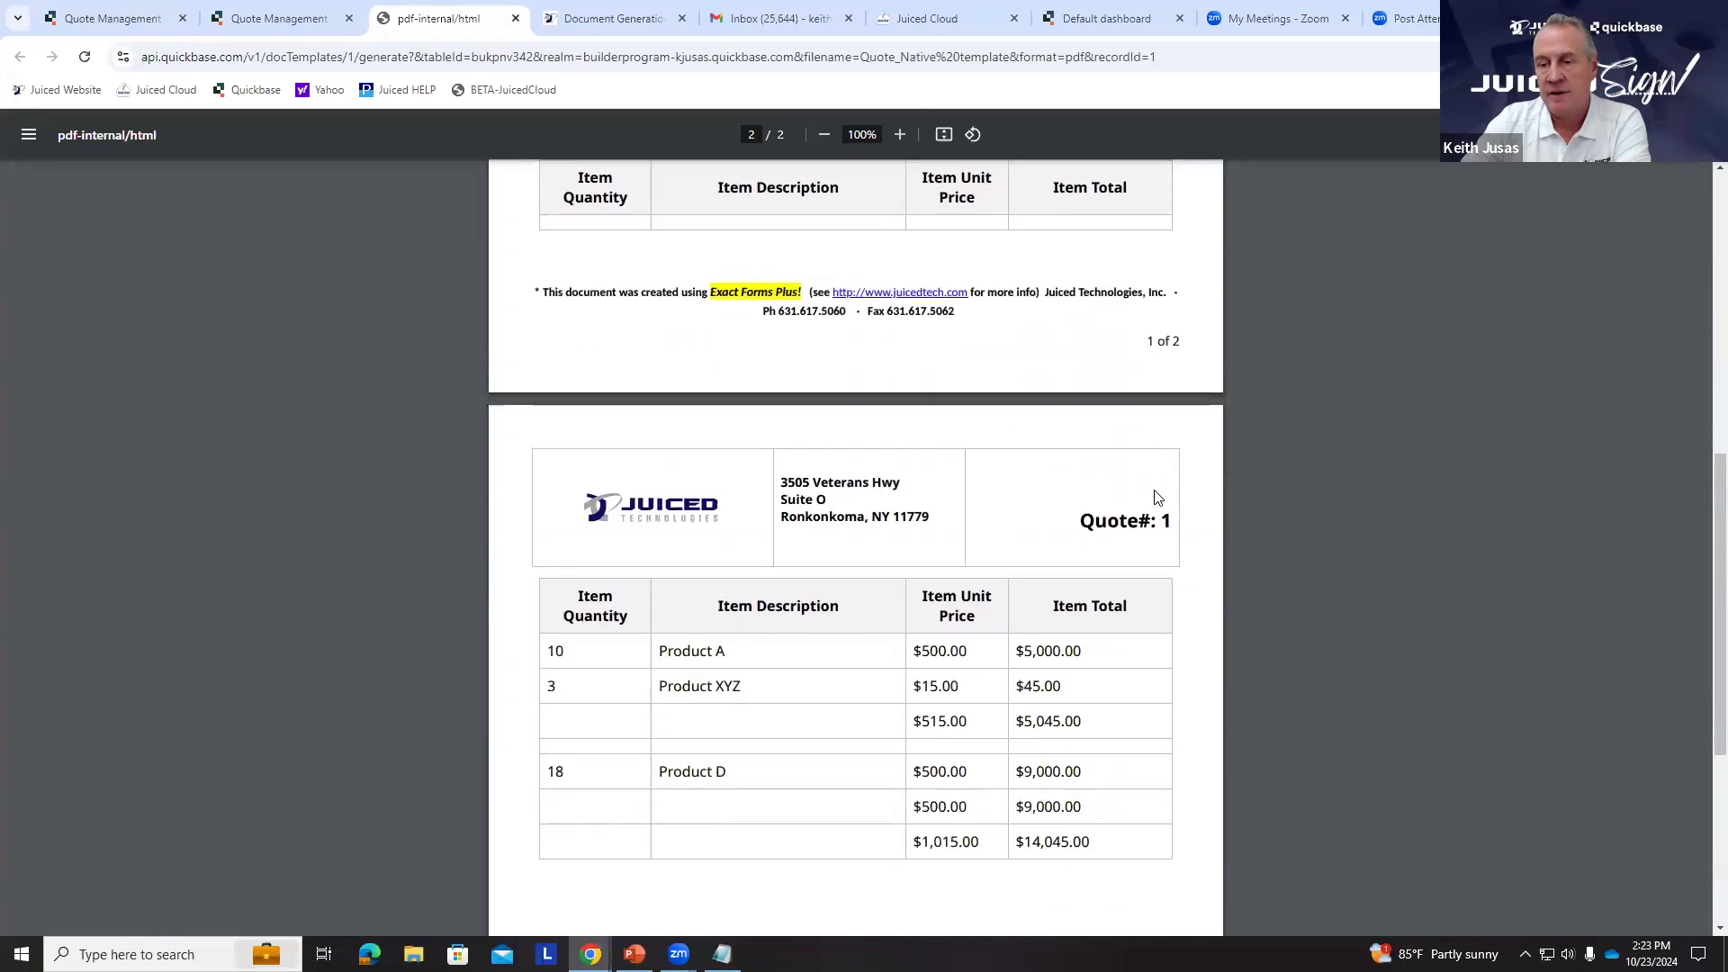
{"action": "scroll", "coordinate": [1157, 498], "scroll_direction": "up", "scroll_amount": 12}
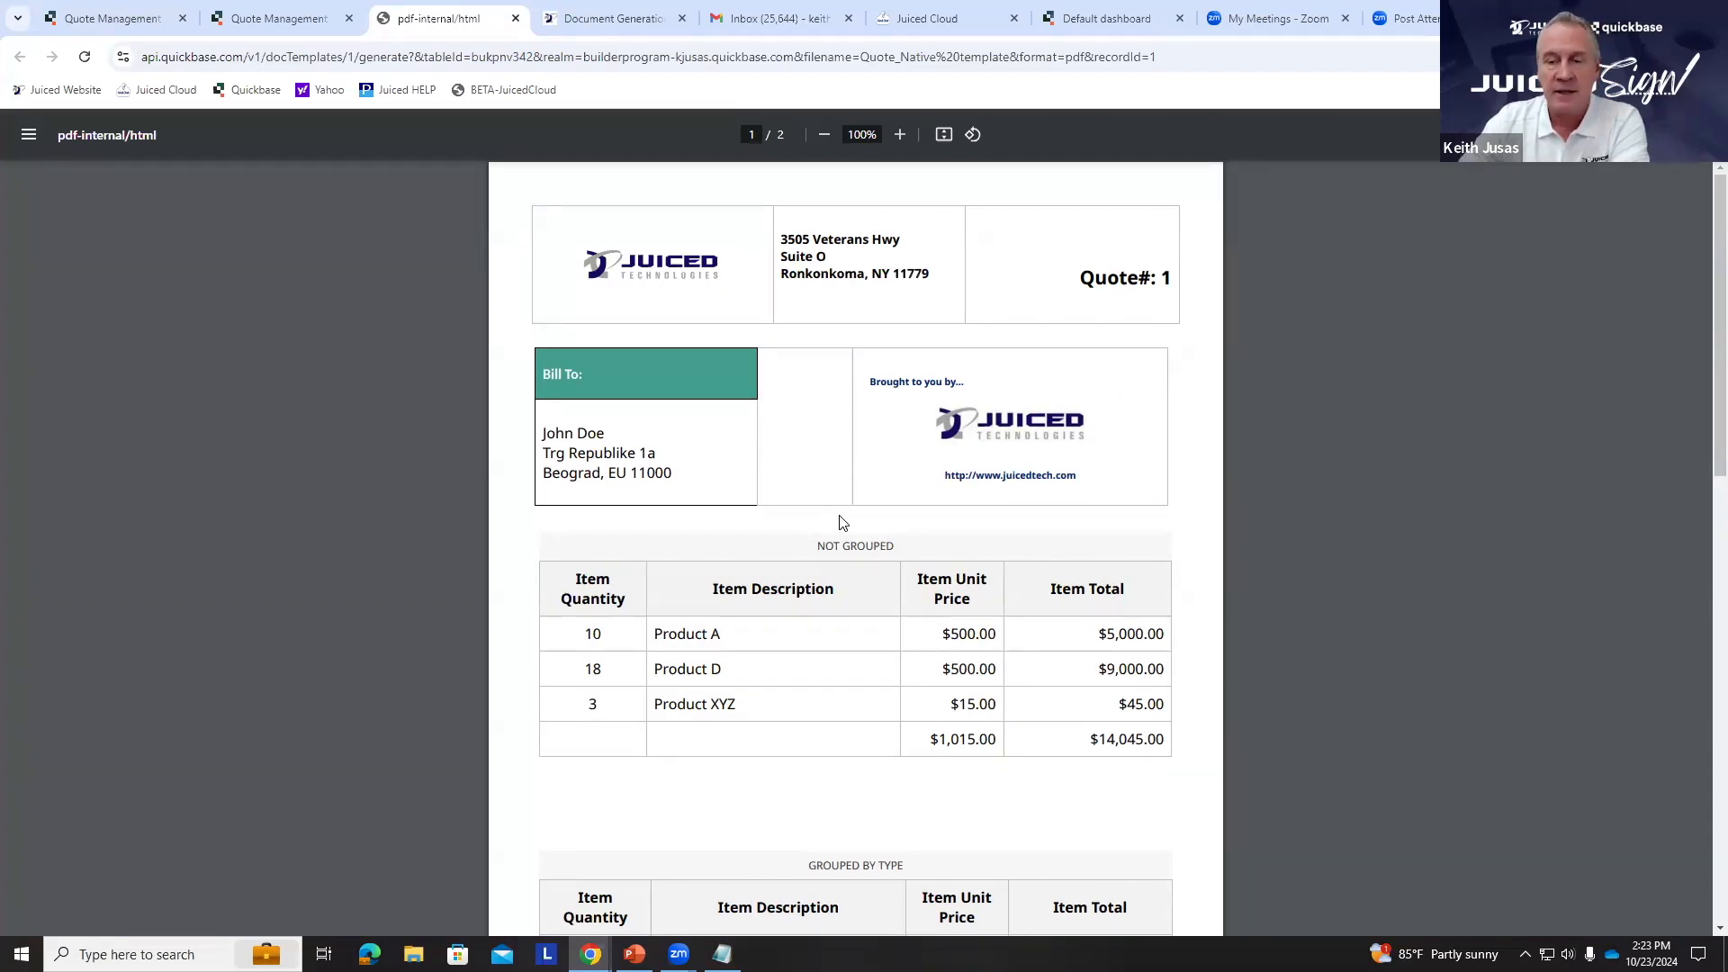
{"action": "scroll", "coordinate": [842, 523], "scroll_direction": "down", "scroll_amount": 3}
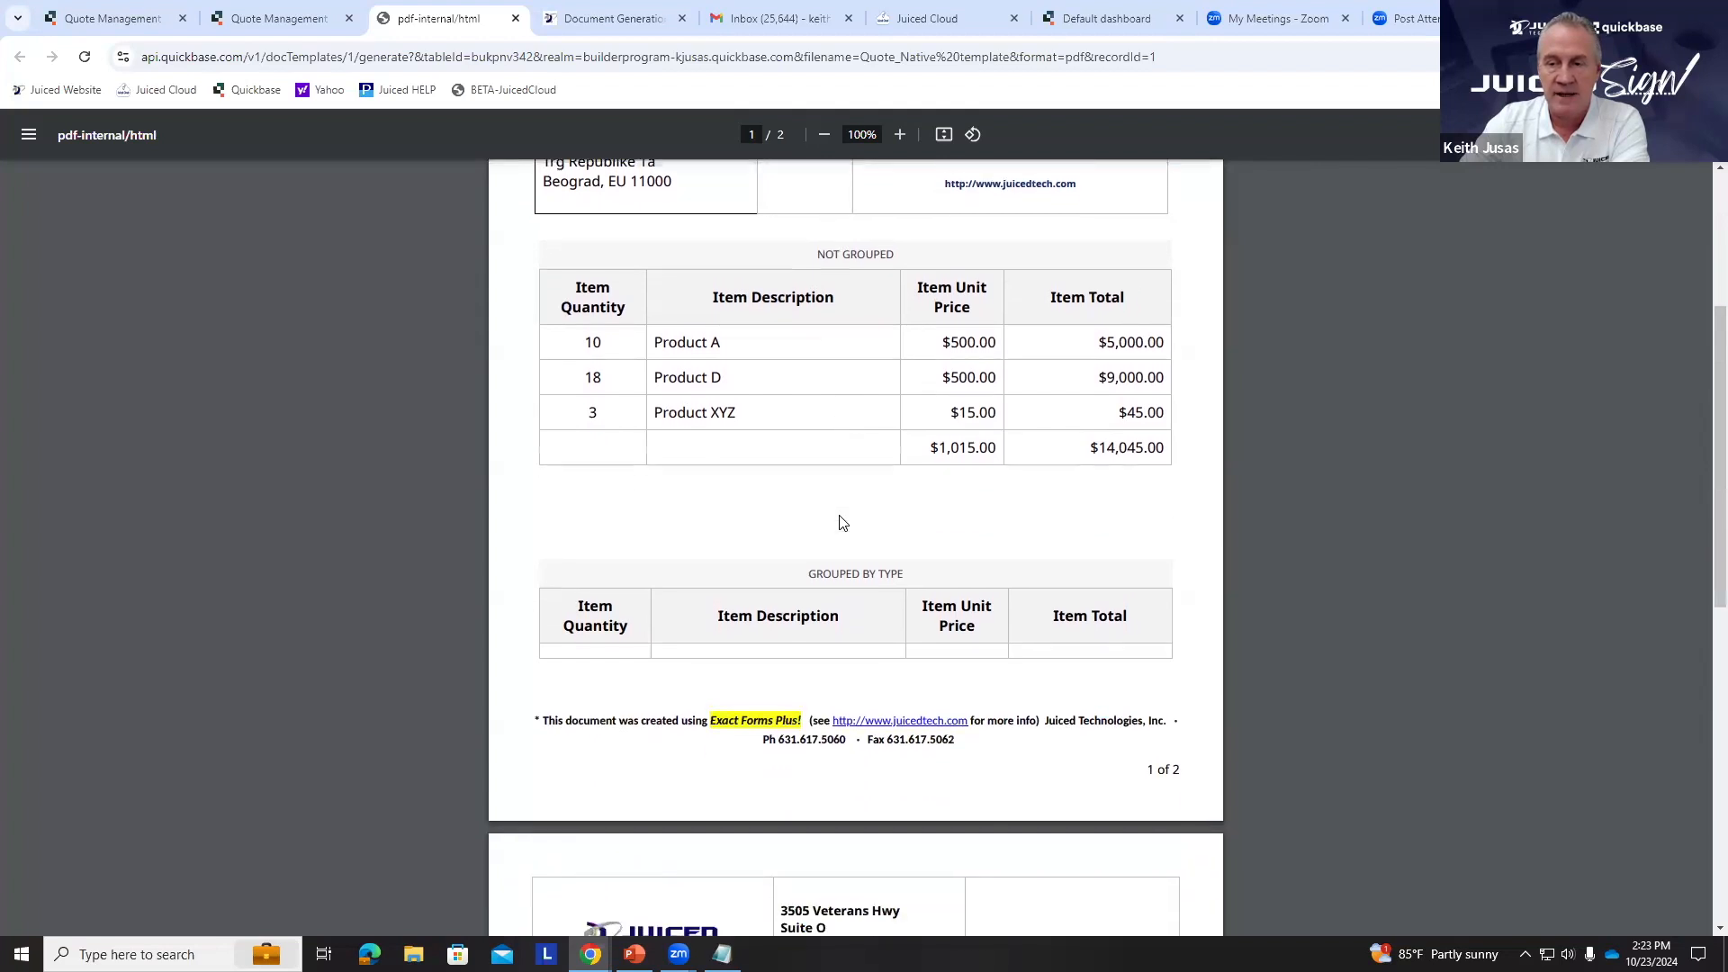
{"action": "scroll", "coordinate": [842, 523], "scroll_direction": "up", "scroll_amount": 2}
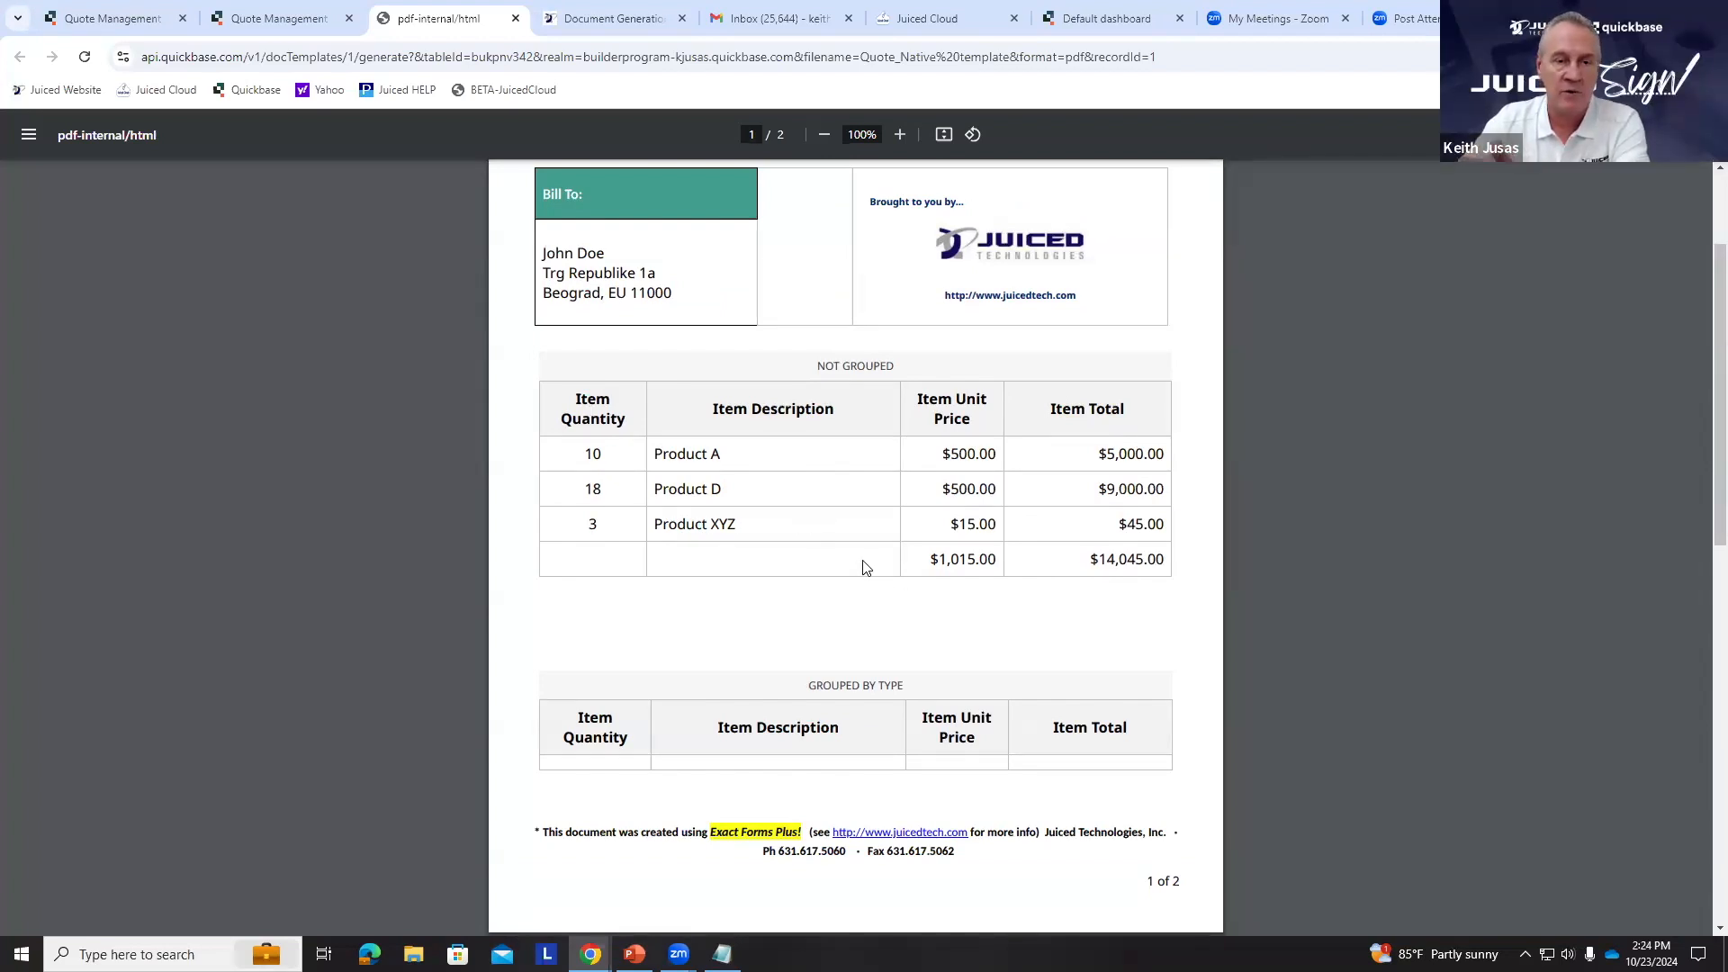
{"action": "scroll", "coordinate": [864, 567], "scroll_direction": "down", "scroll_amount": 4}
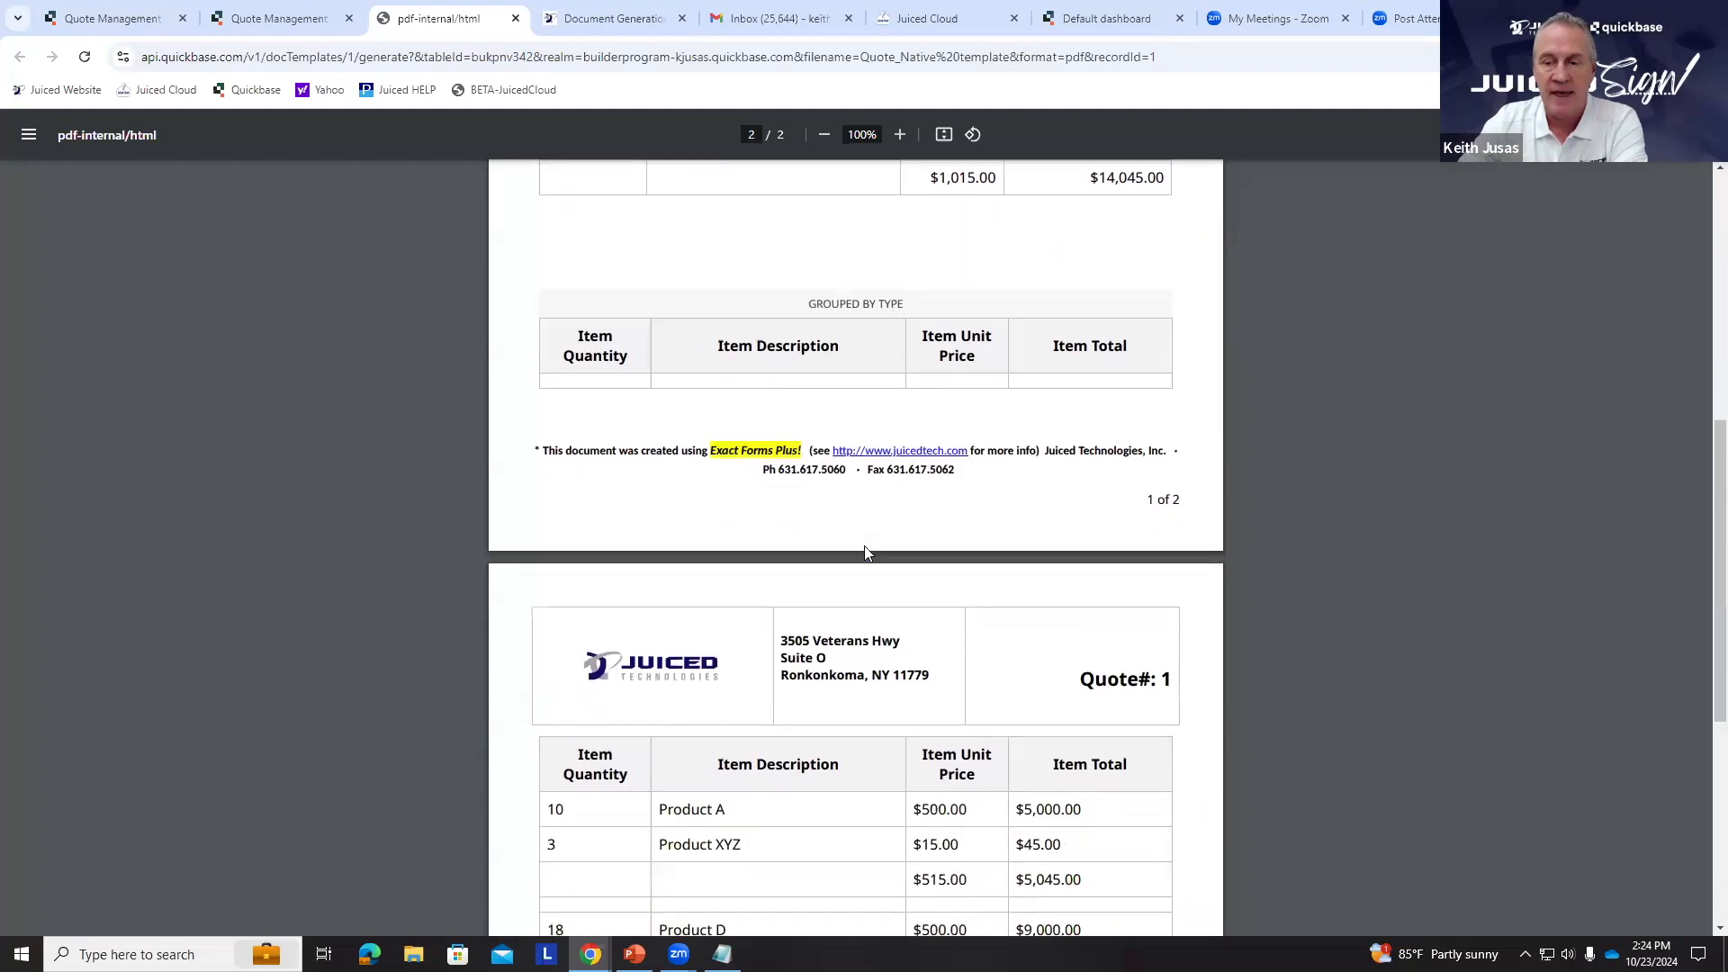
{"action": "scroll", "coordinate": [865, 549], "scroll_direction": "down", "scroll_amount": 4}
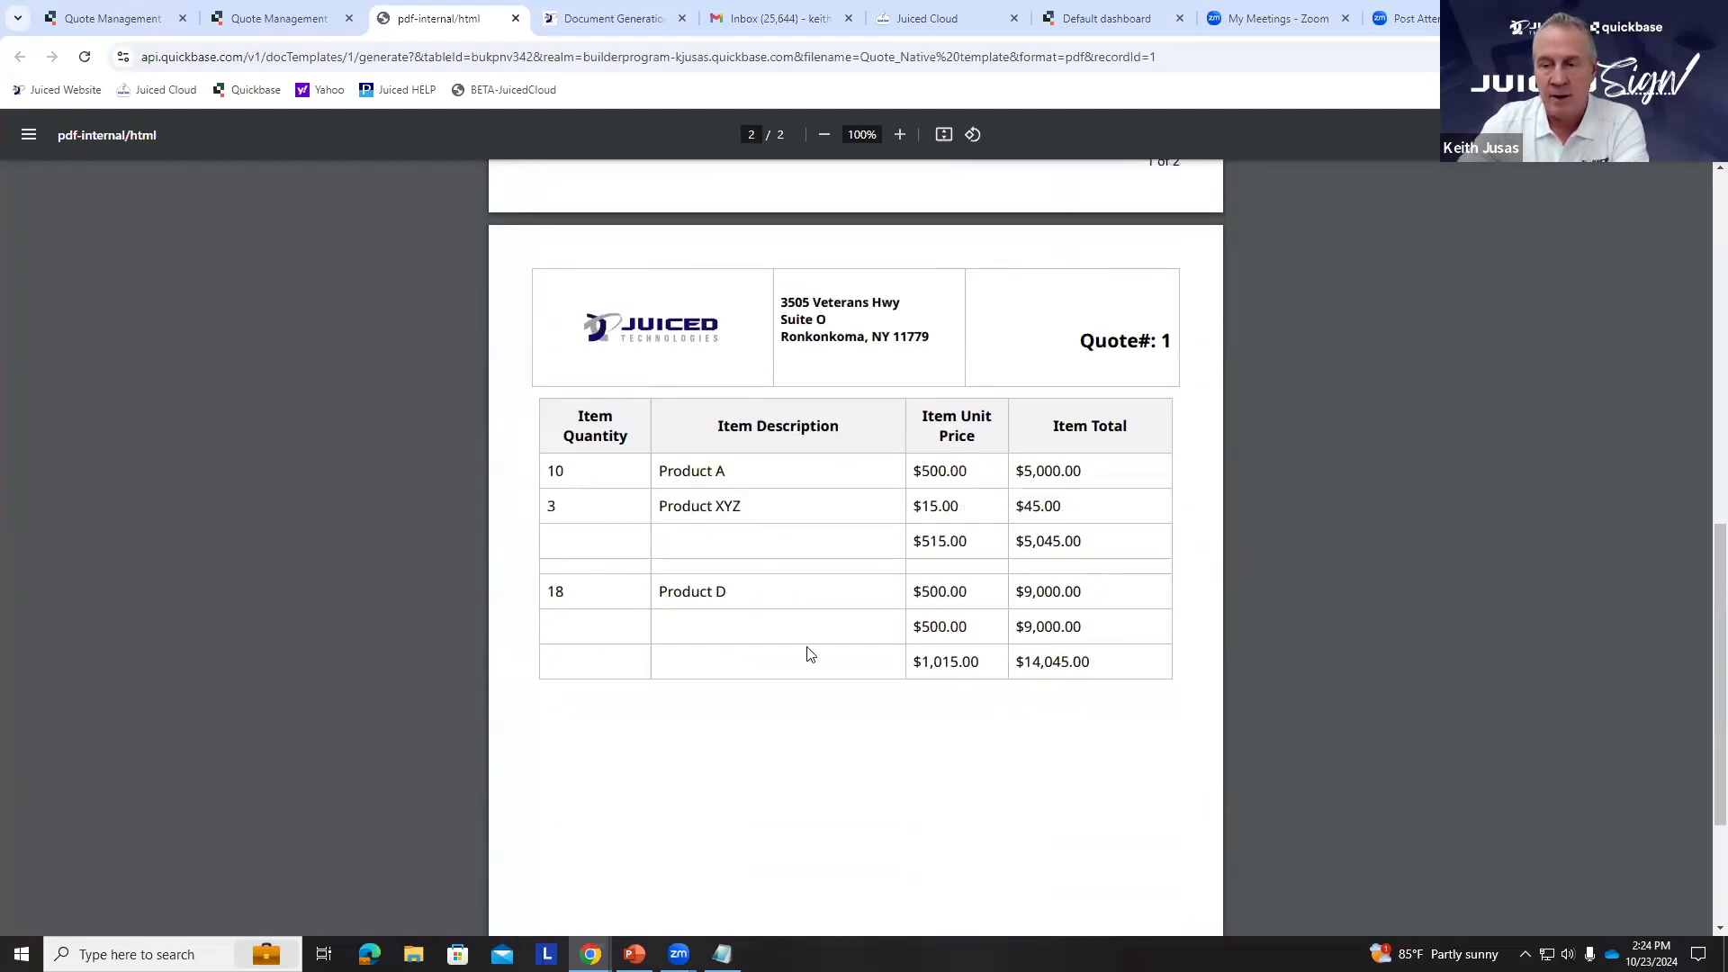
{"action": "scroll", "coordinate": [810, 655], "scroll_direction": "up", "scroll_amount": 2}
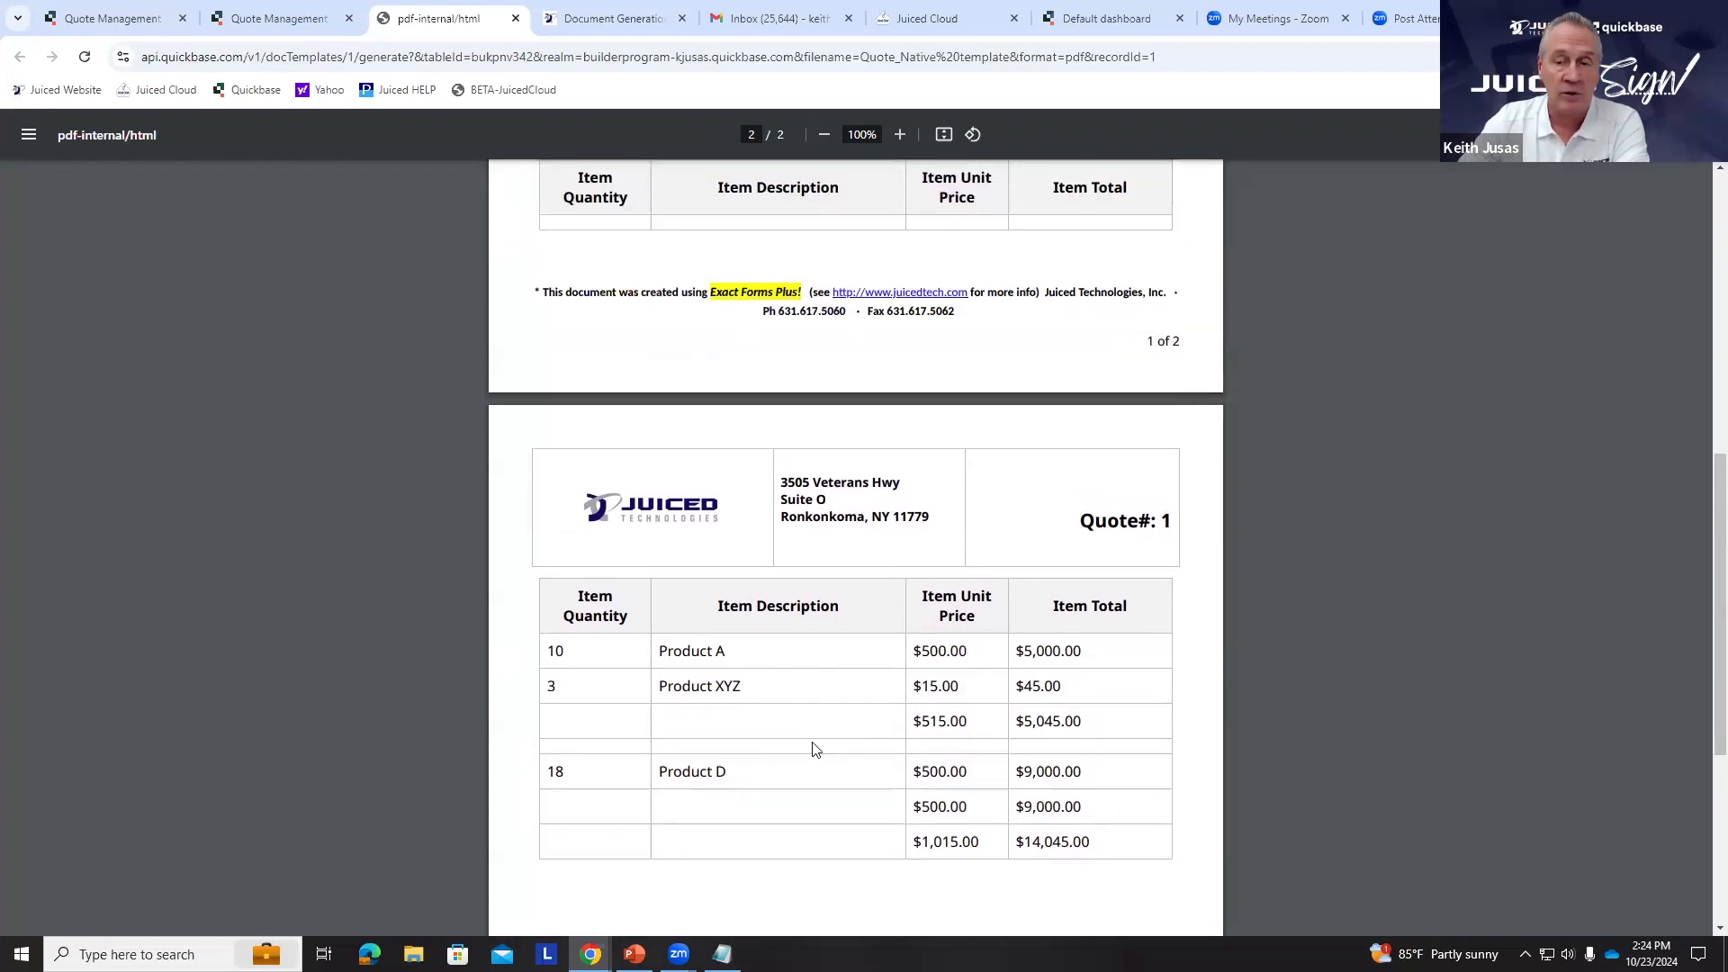
{"action": "scroll", "coordinate": [821, 740], "scroll_direction": "down", "scroll_amount": 3}
{"action": "scroll", "coordinate": [880, 513], "scroll_direction": "up", "scroll_amount": 14}
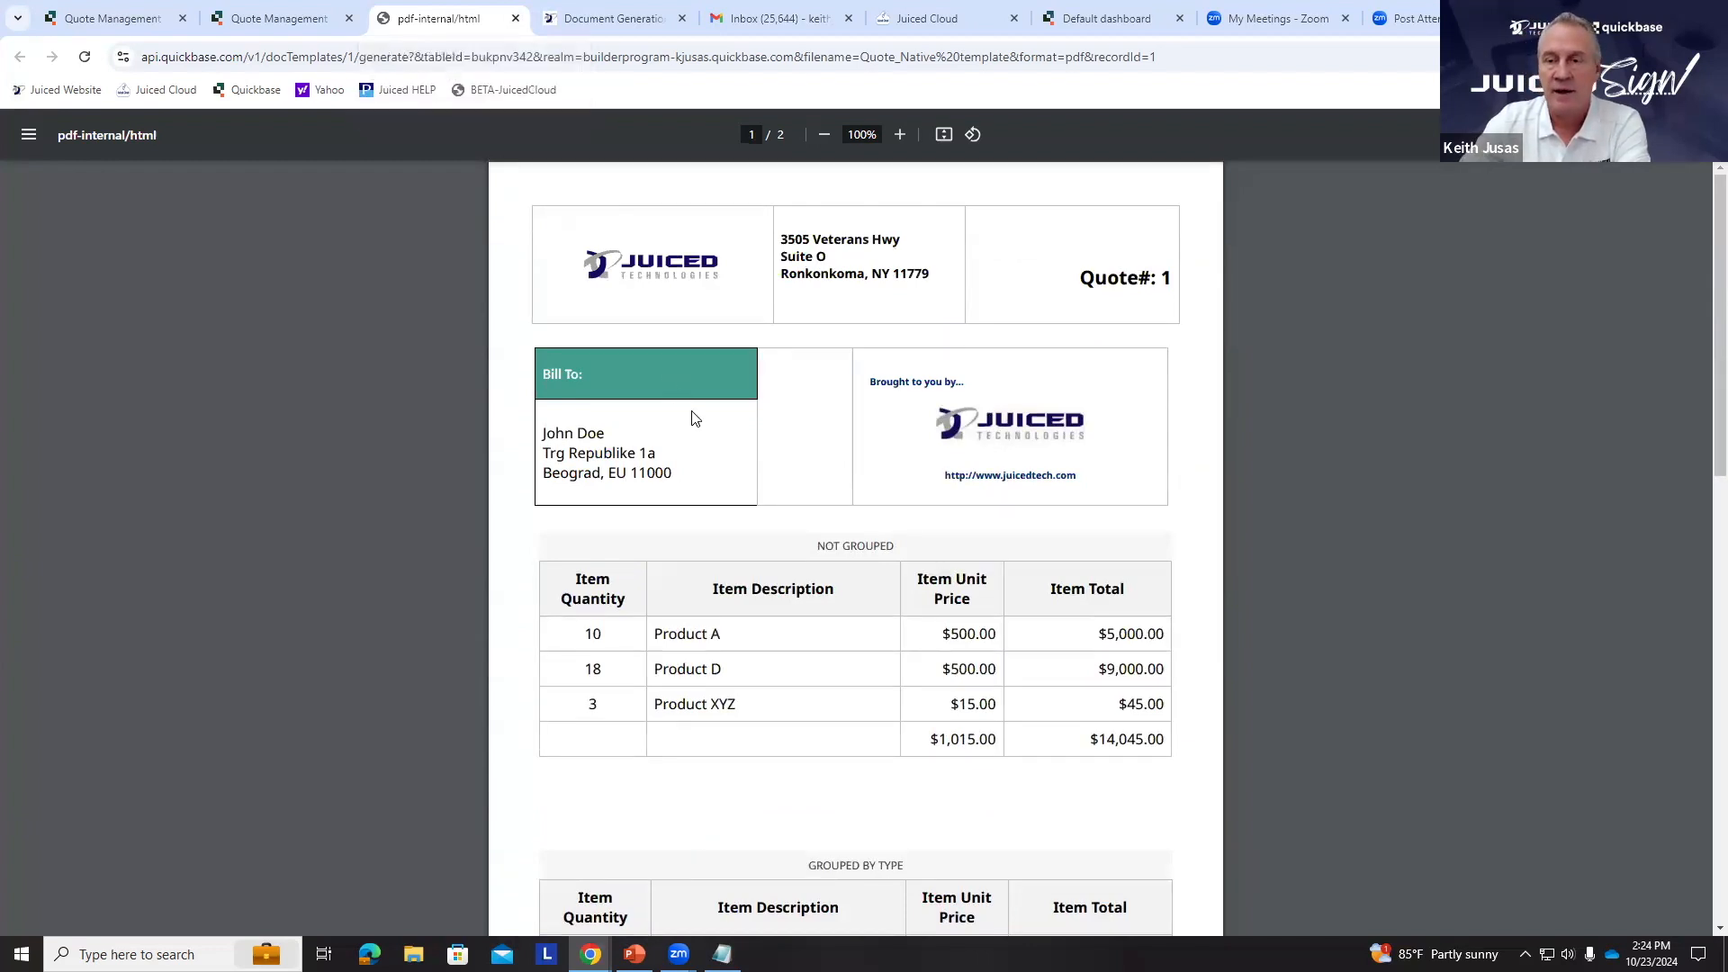
{"action": "left_click", "coordinate": [522, 17]}
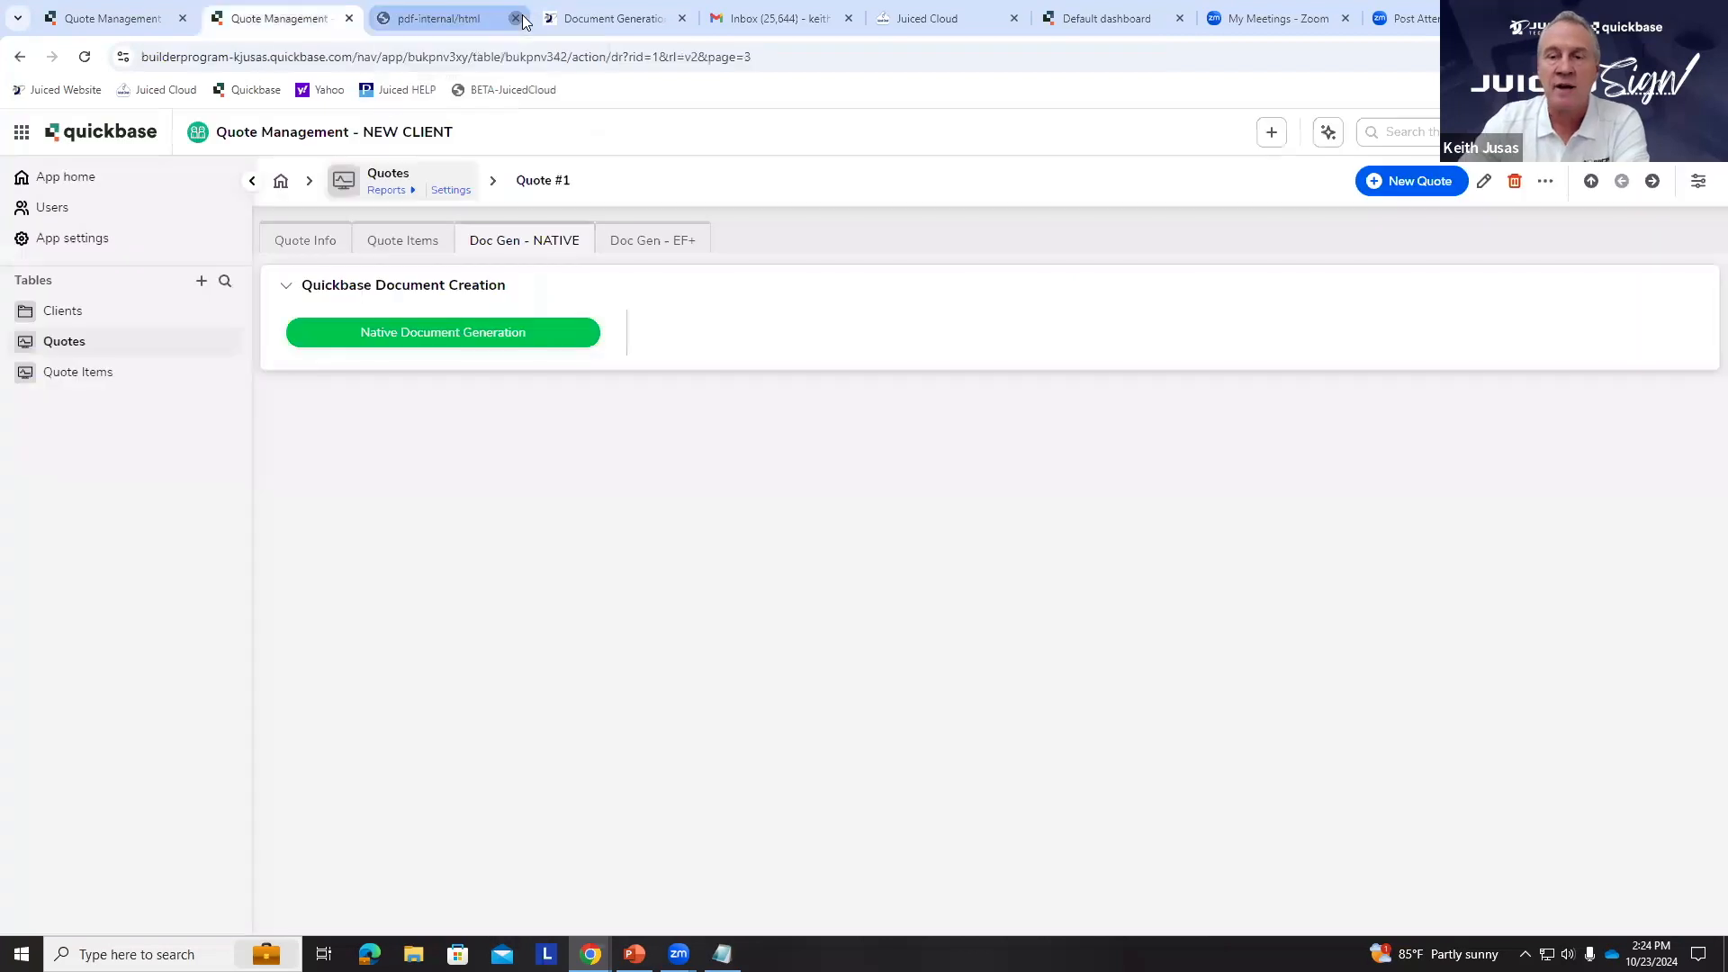
Close the PDF tab and start an Exact Forms Plus free trial from the Document Generation page
{"action": "left_click", "coordinate": [518, 19]}
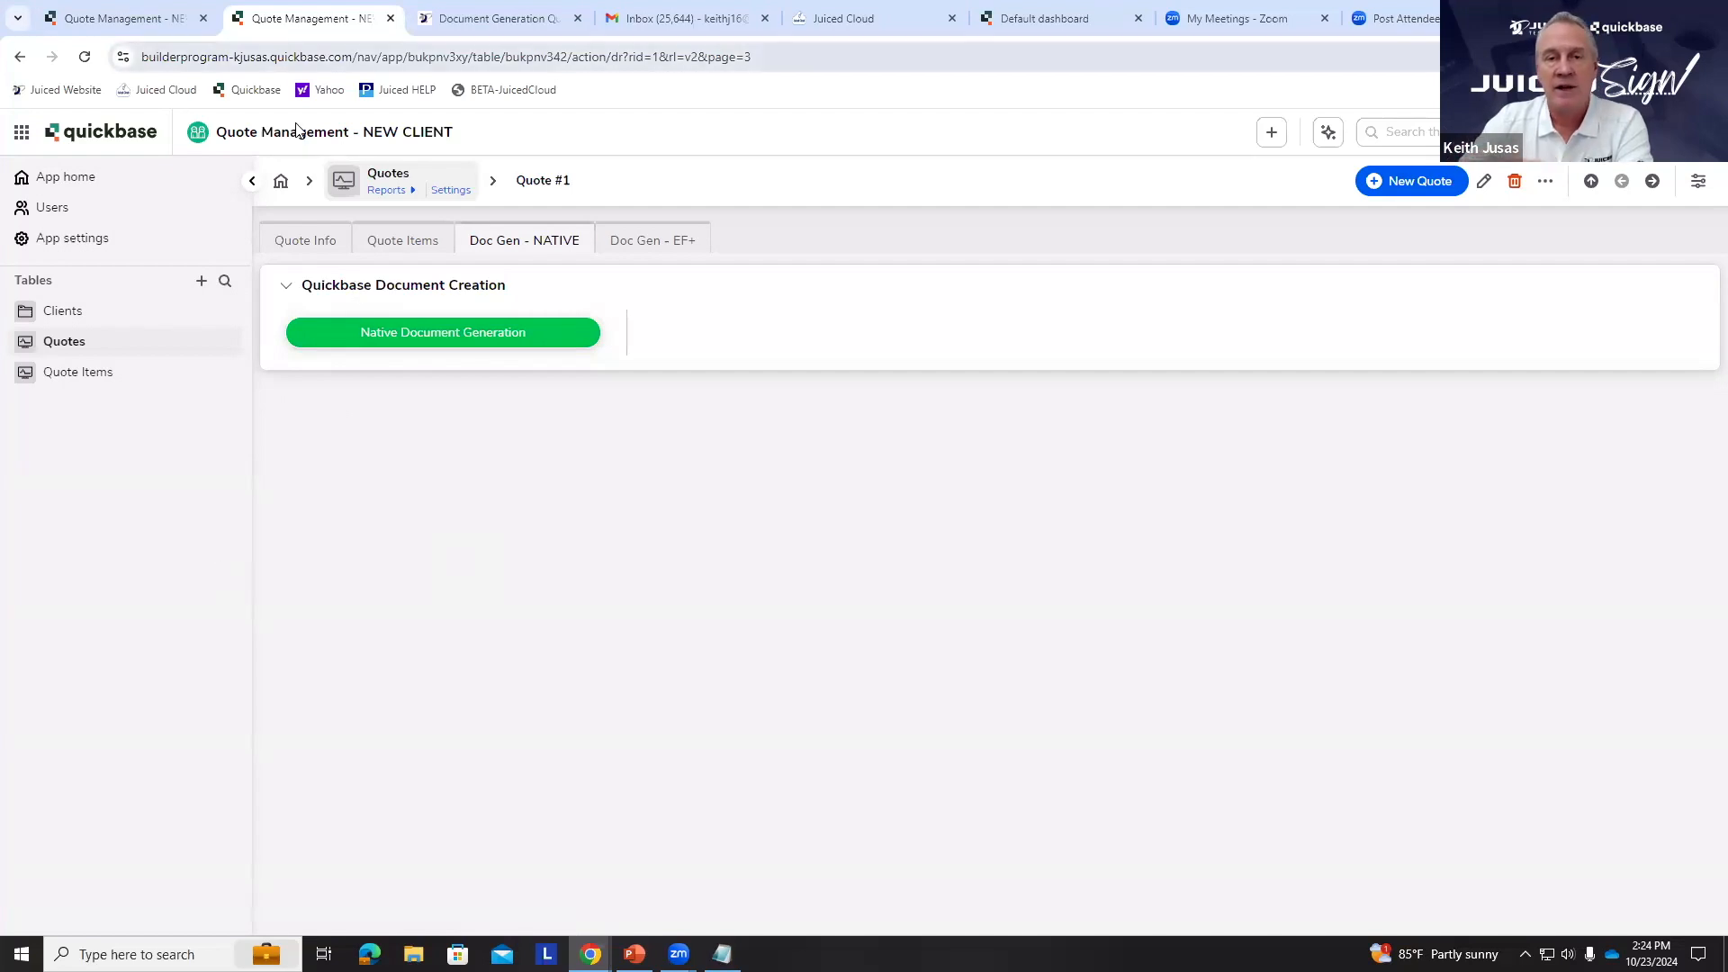
{"action": "left_click", "coordinate": [468, 25]}
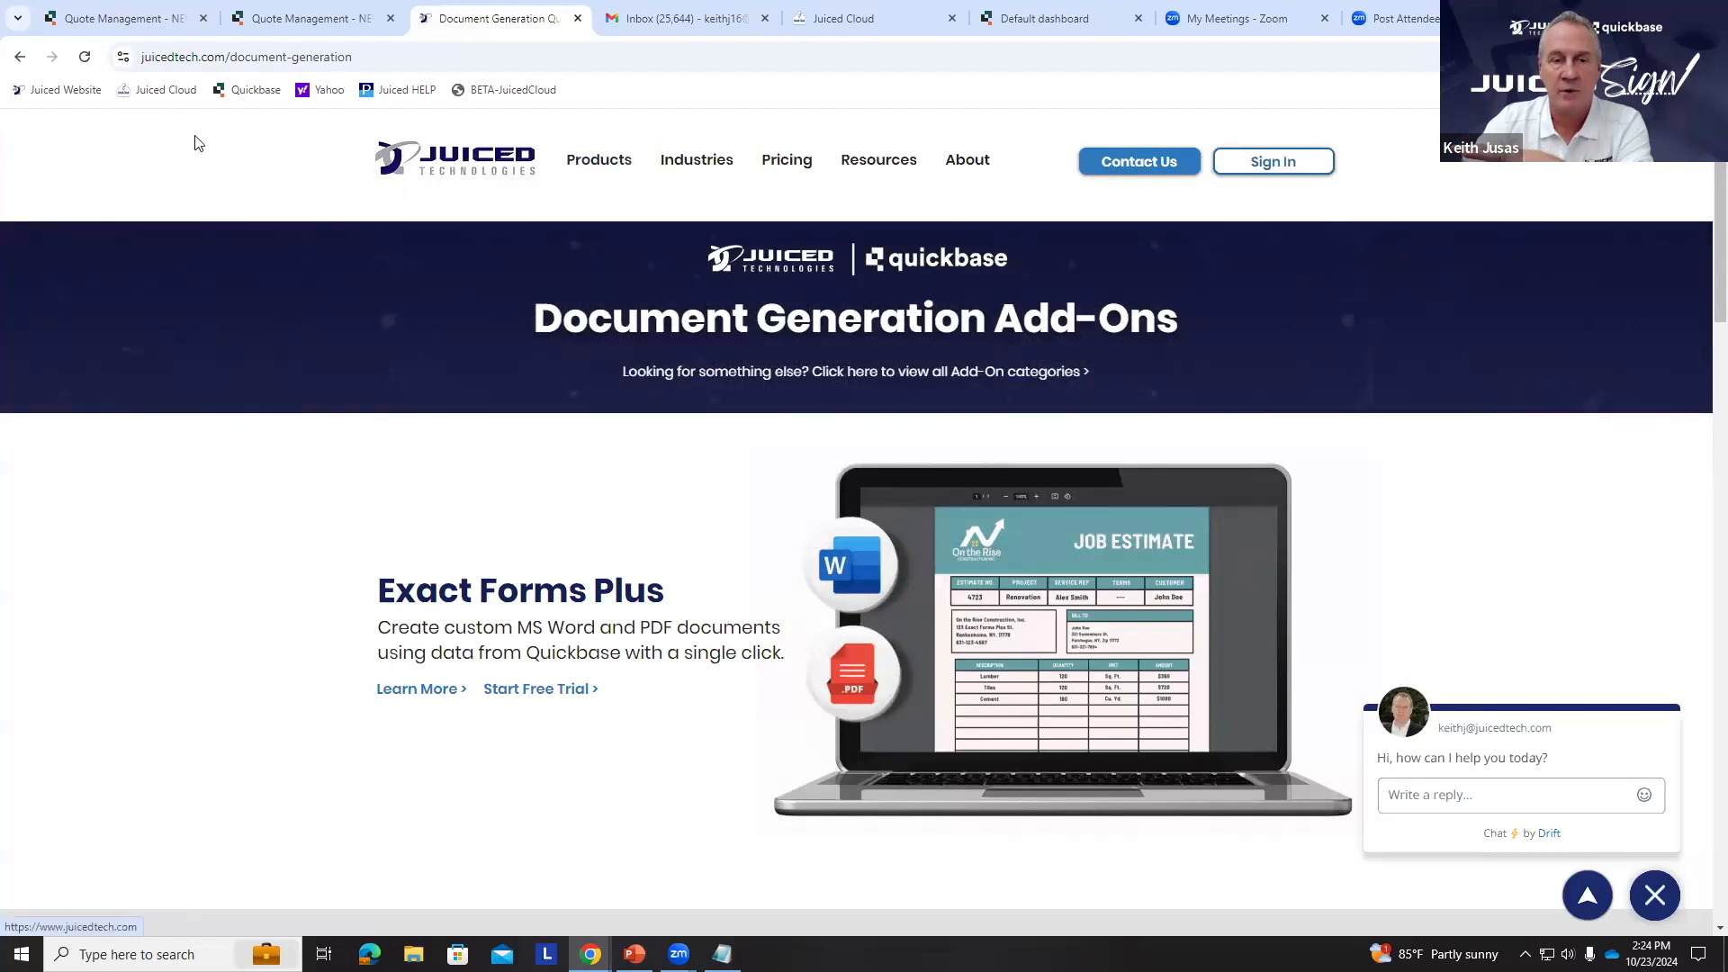
{"action": "mouse_move", "coordinate": [598, 162]}
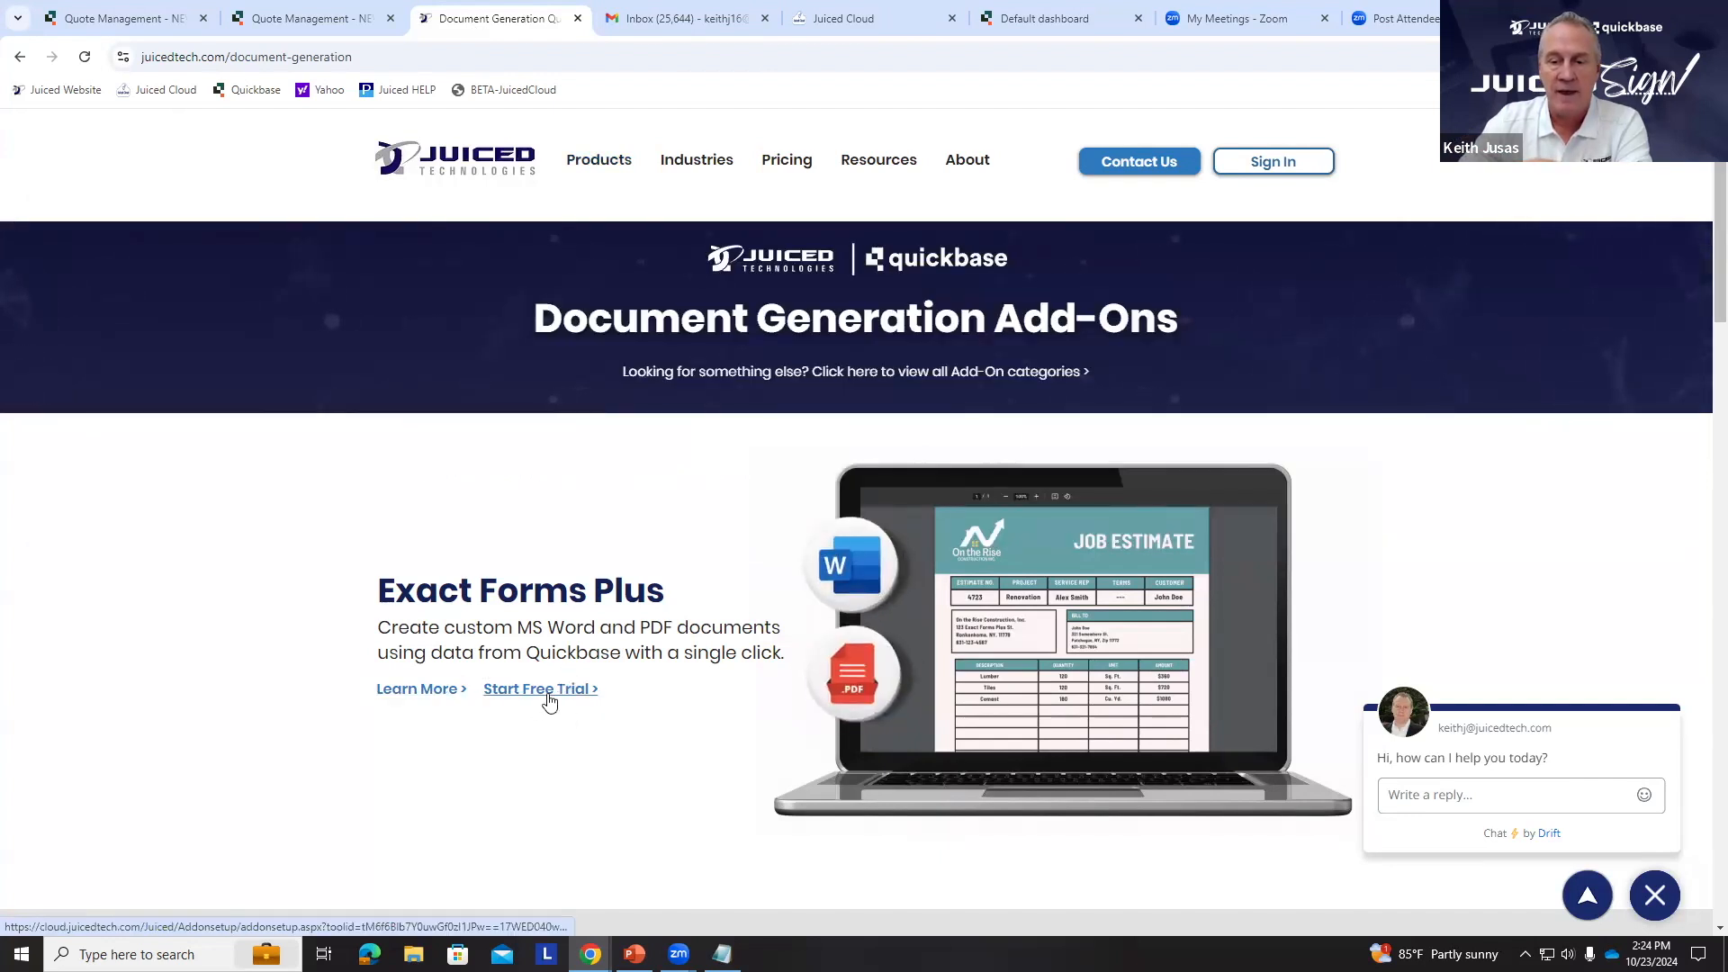
{"action": "left_click", "coordinate": [549, 689]}
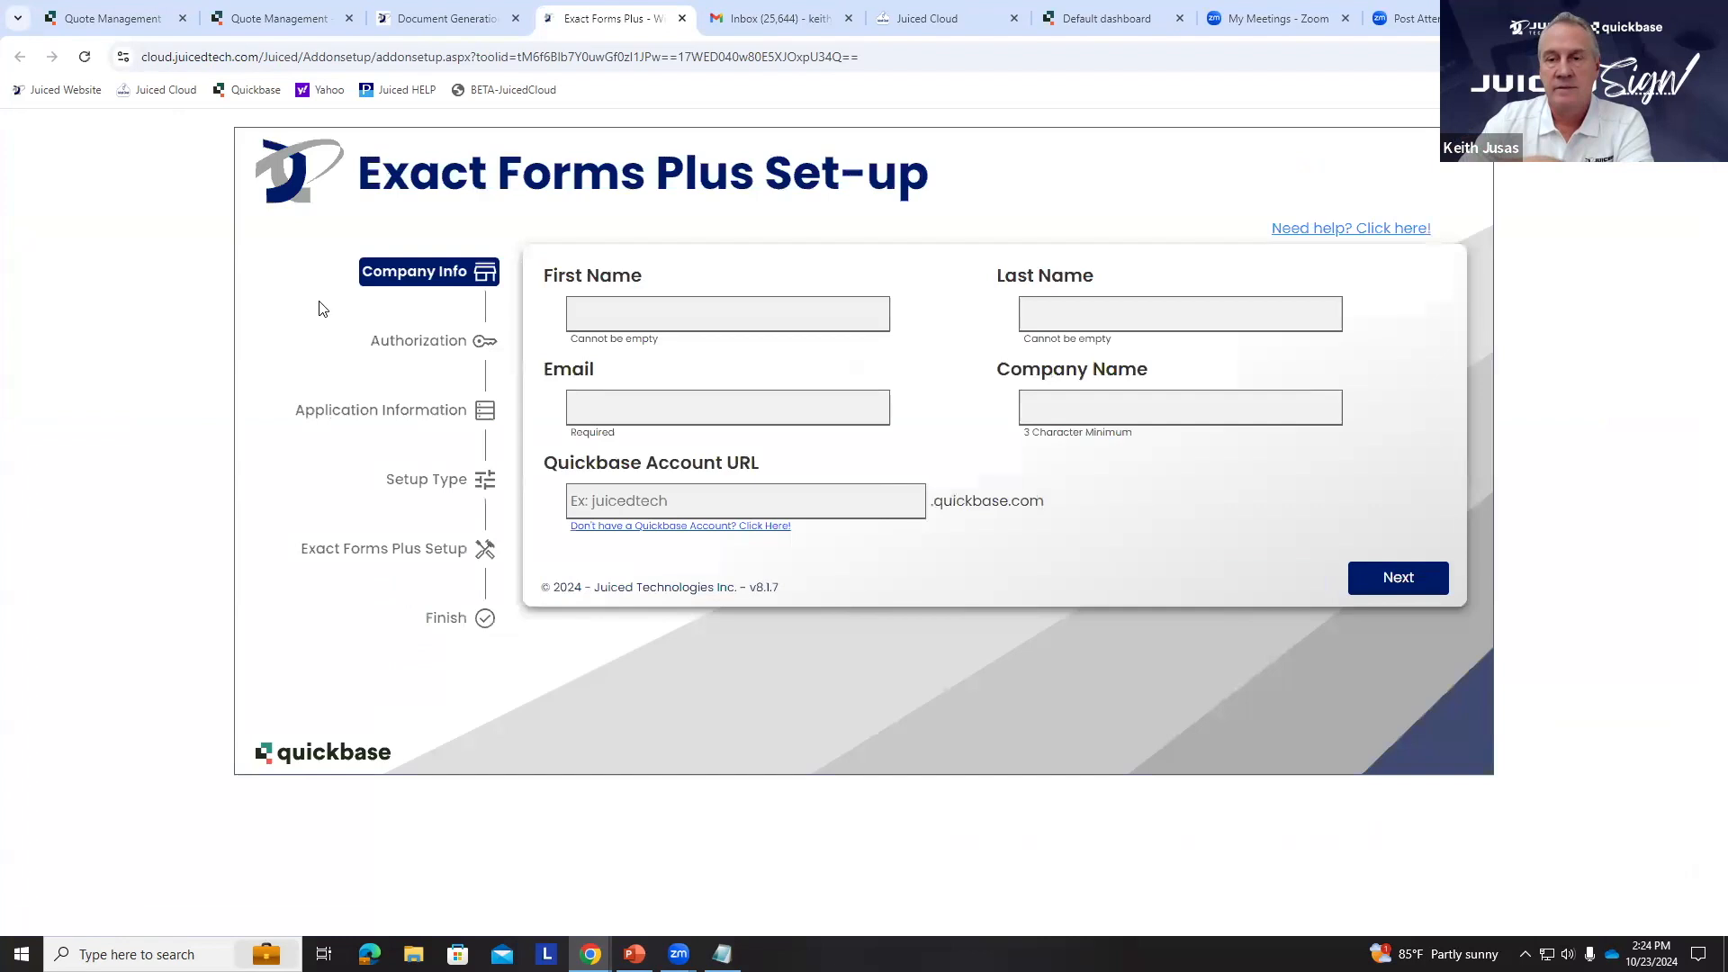
{"action": "left_click", "coordinate": [755, 310]}
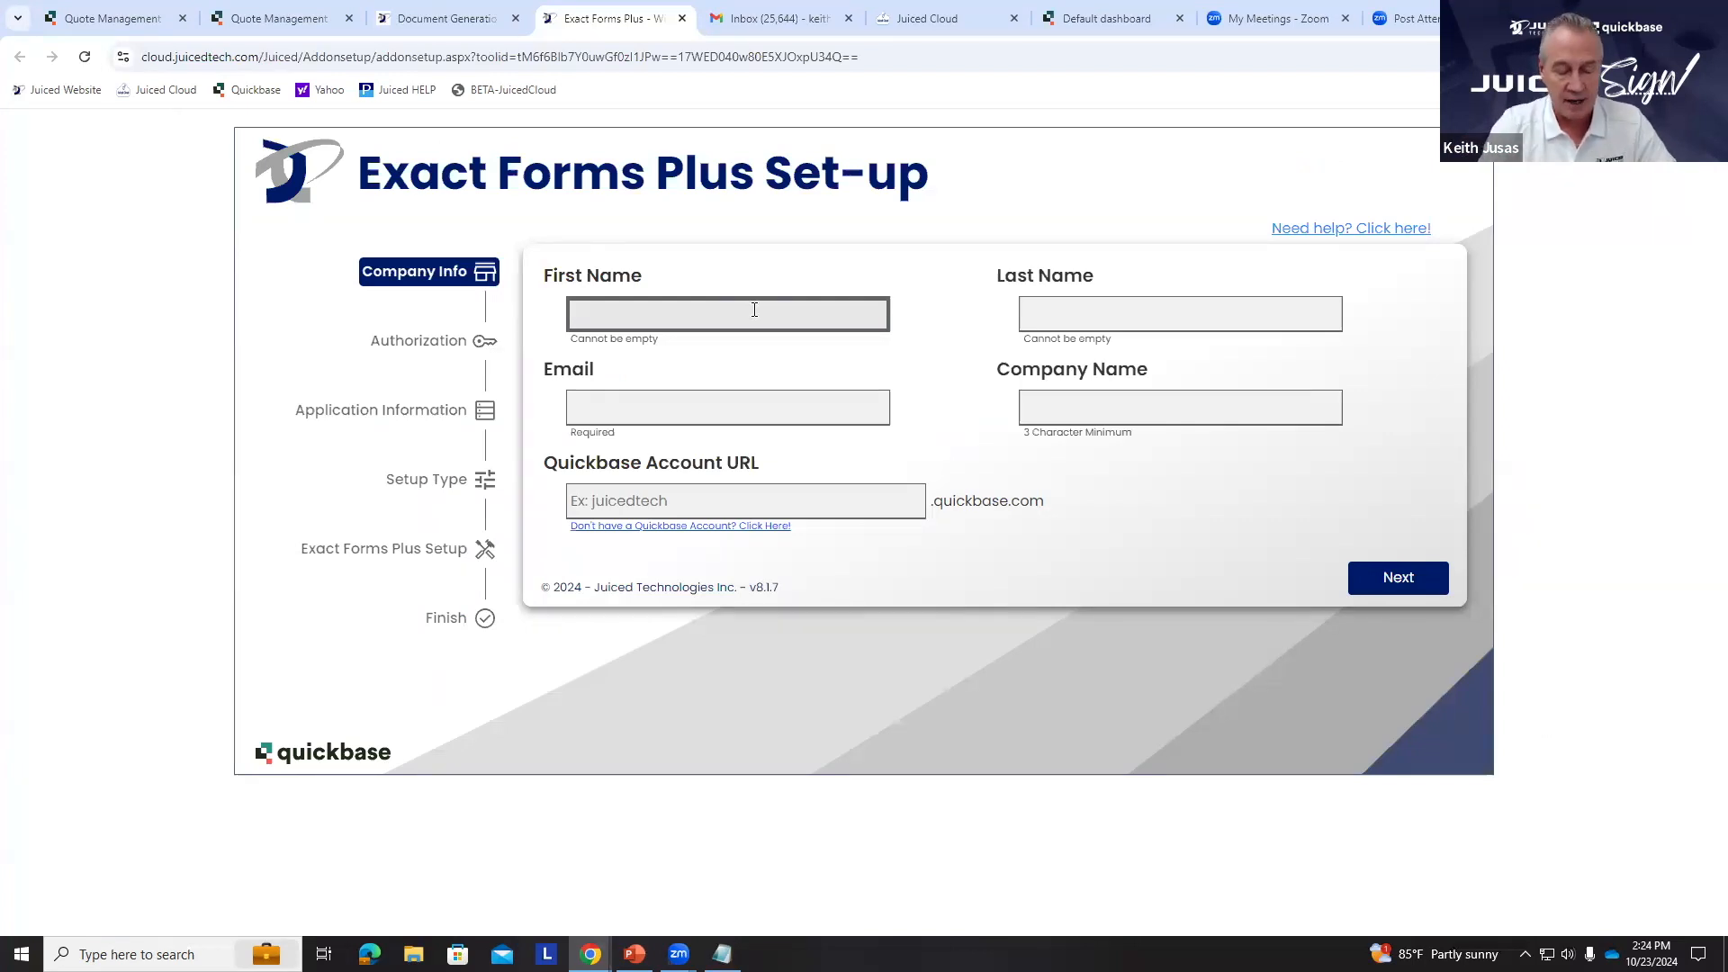
Fill in the contact's last name, e-mail address and the company name KJBuilder
{"action": "key", "text": "Tab"}
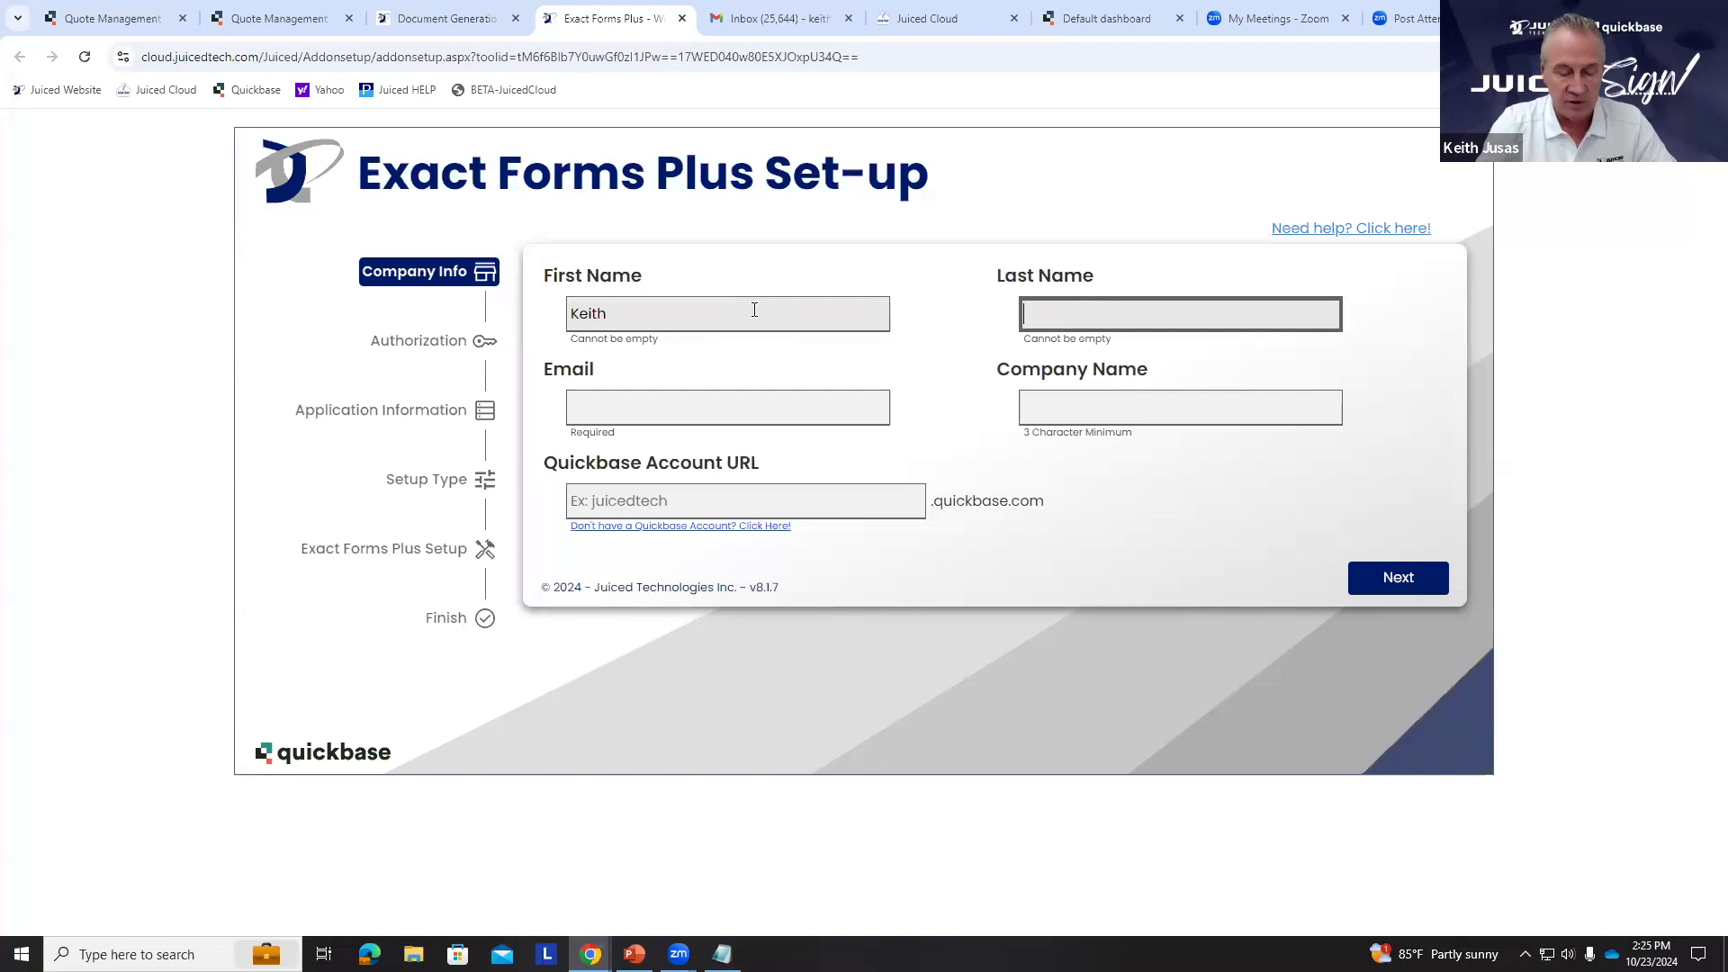
{"action": "key", "text": "Tab"}
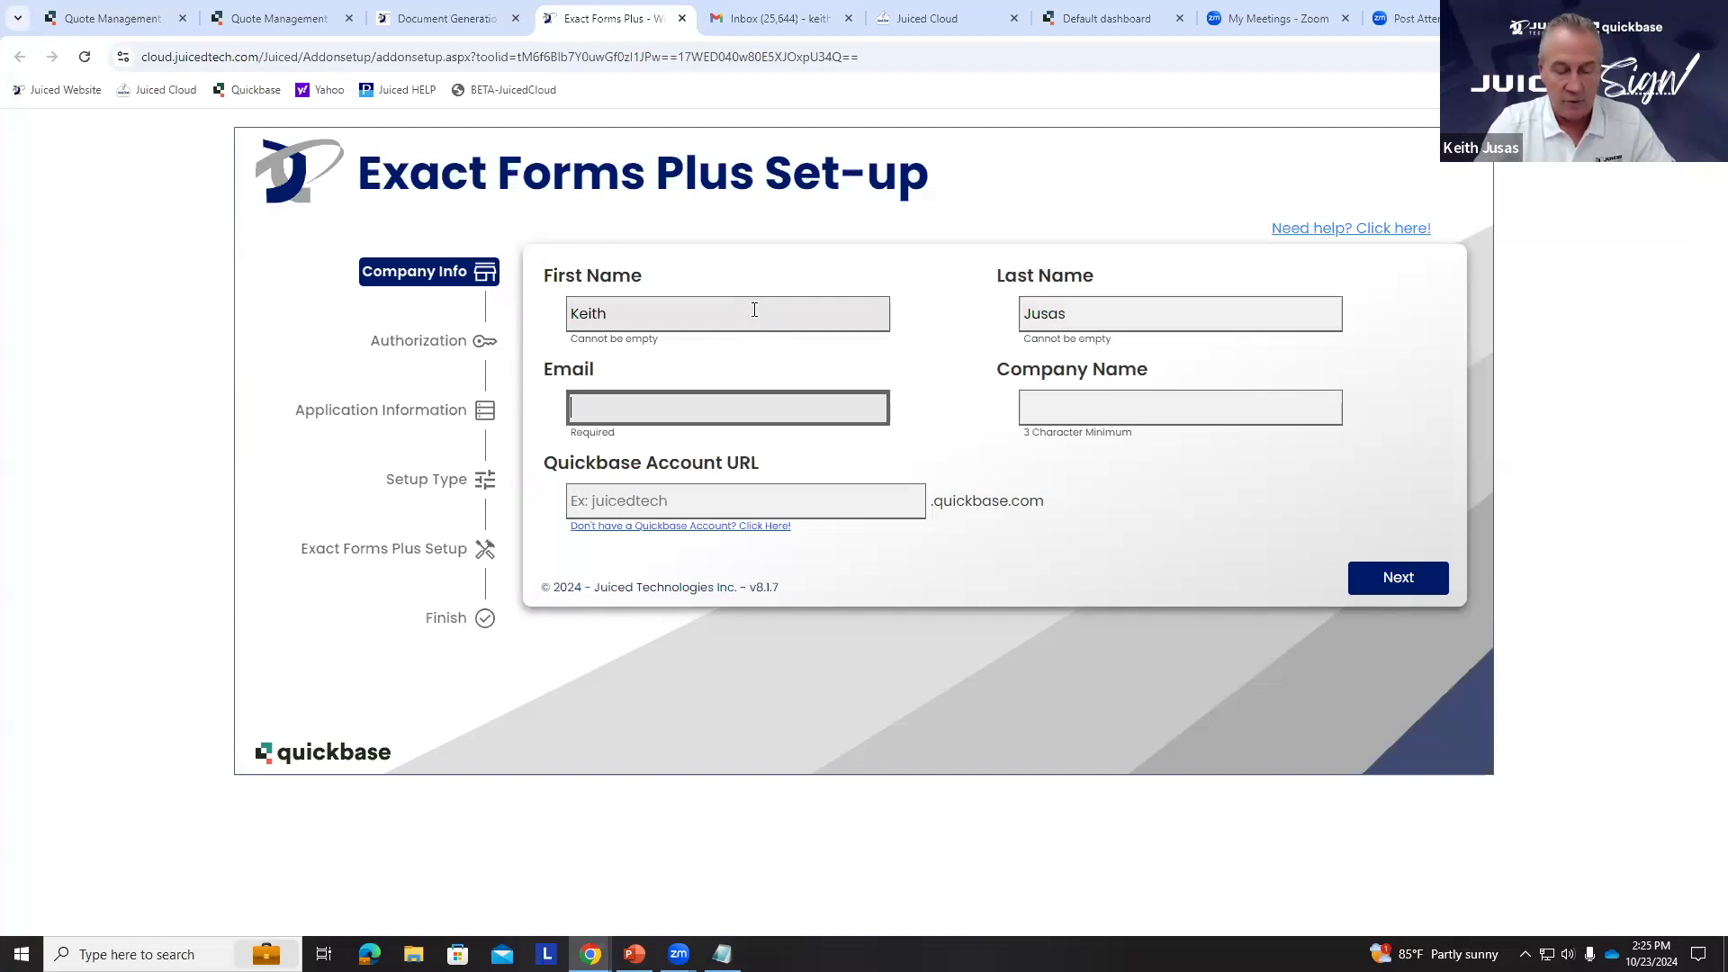
{"action": "key", "text": "Tab"}
{"action": "type", "text": "KJBuilder - OH"}
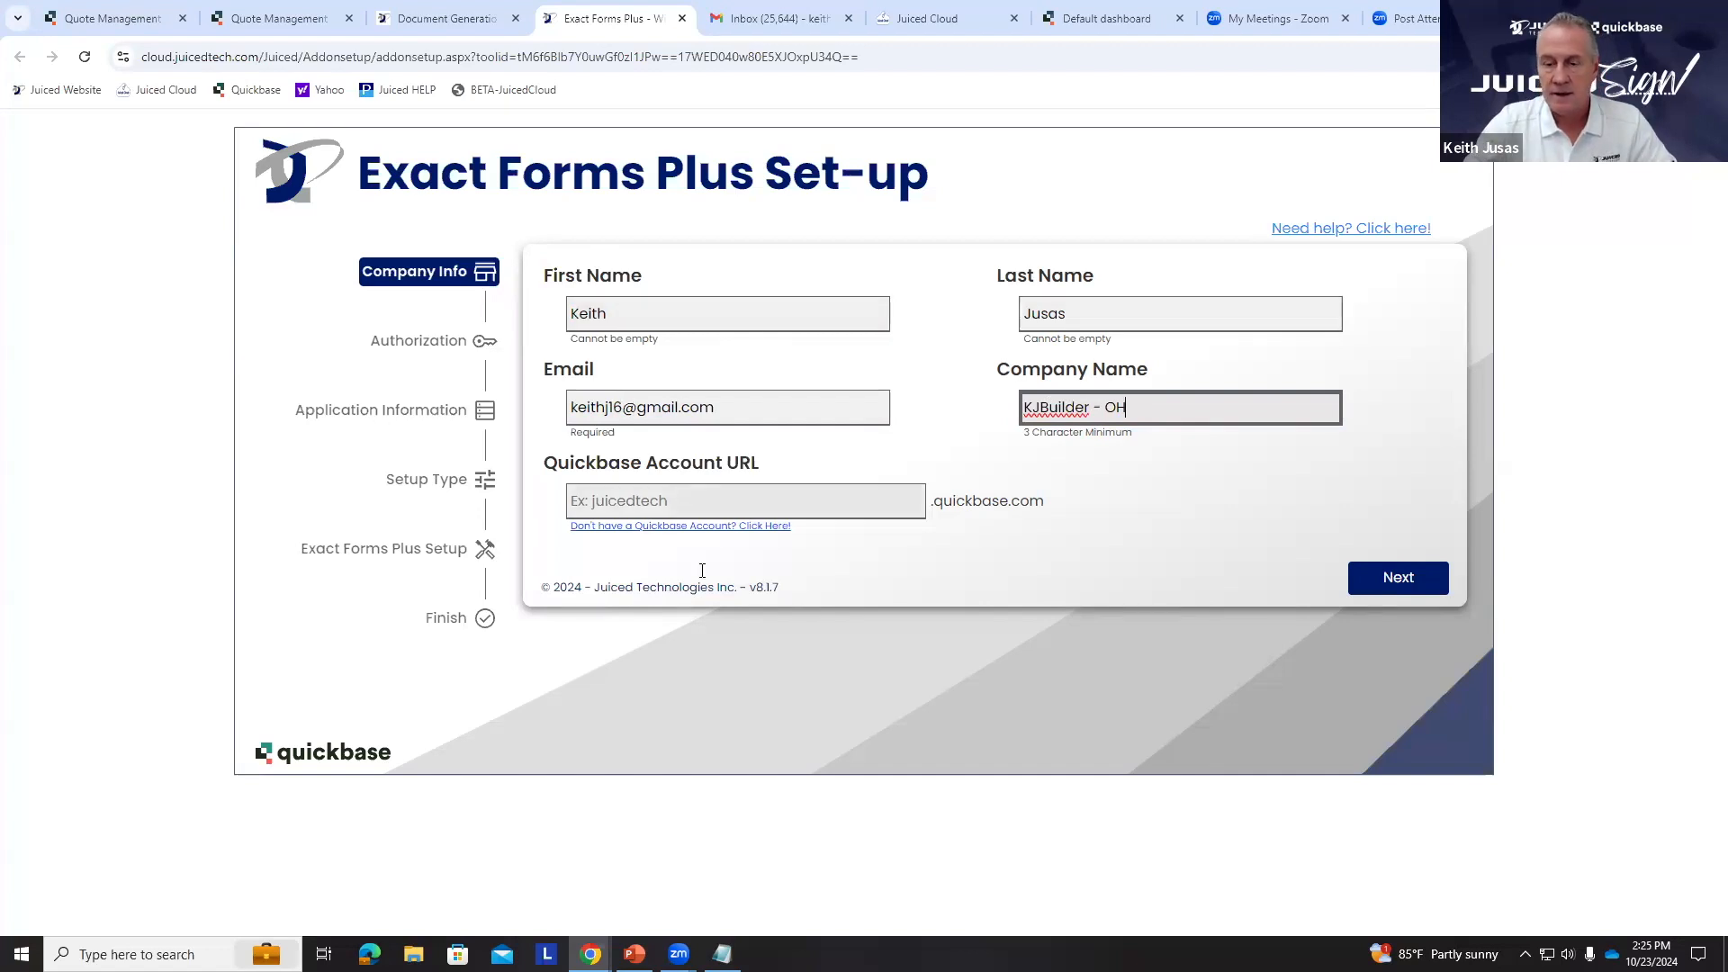
{"action": "left_click", "coordinate": [683, 501]}
Paste the Quickbase account URL from the notes, change it to 'juicedtech', and submit
{"action": "left_click", "coordinate": [722, 954]}
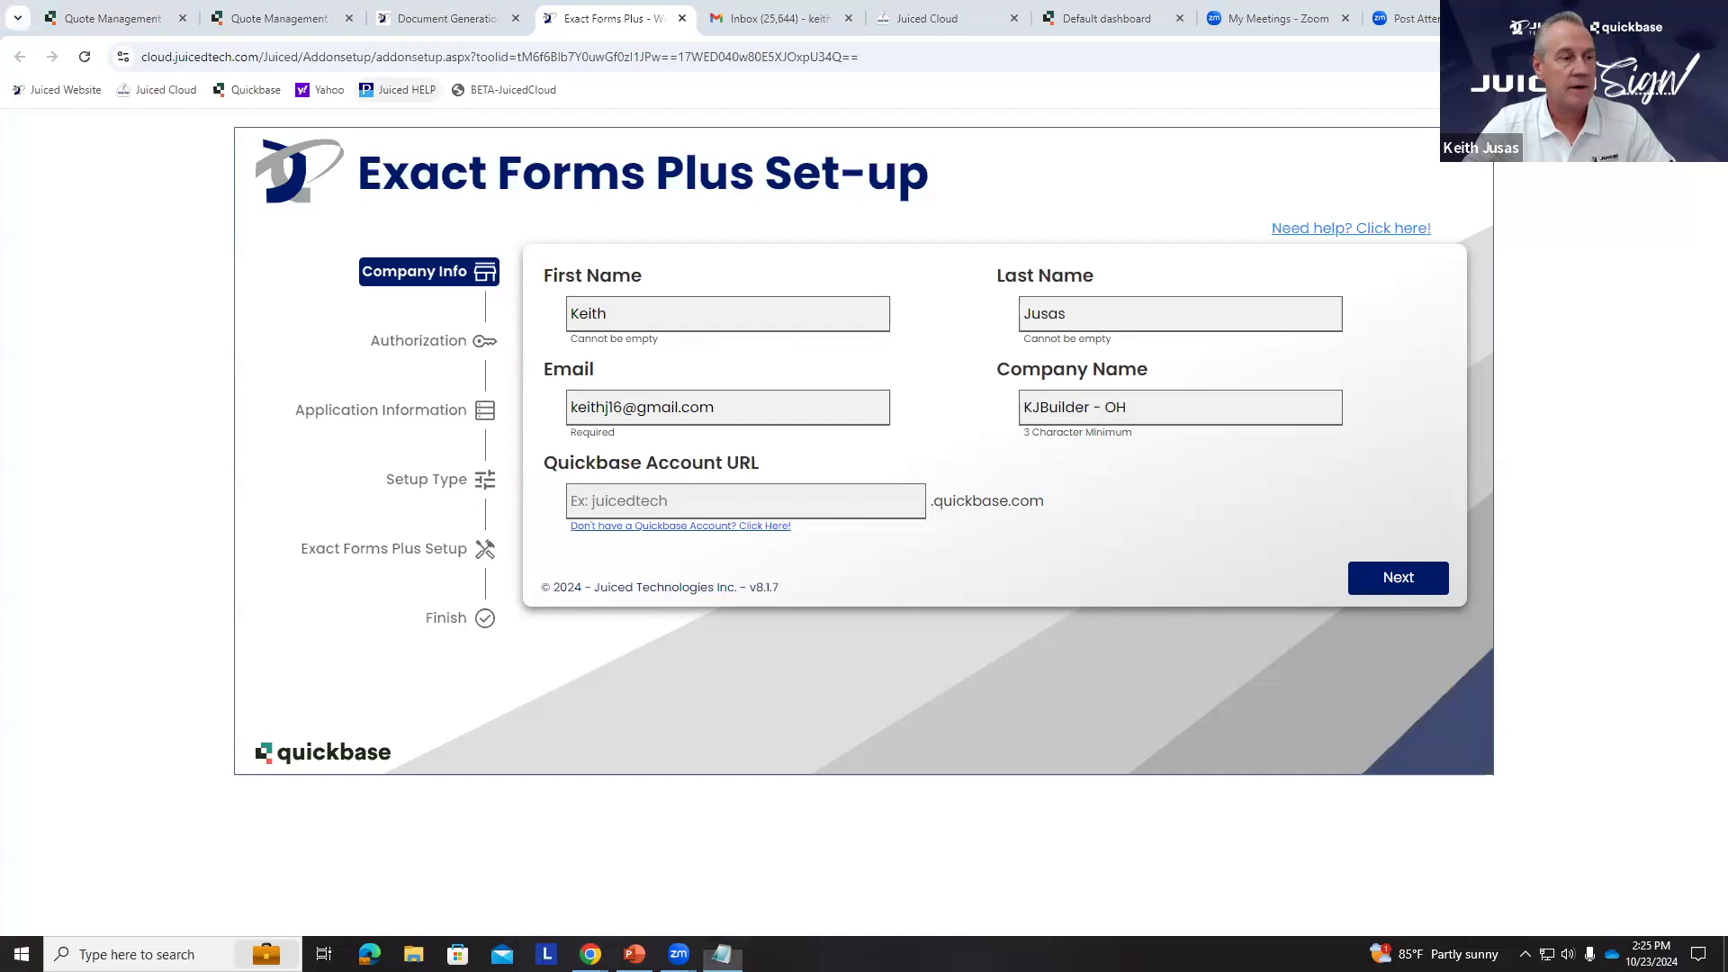
{"action": "left_click", "coordinate": [722, 953]}
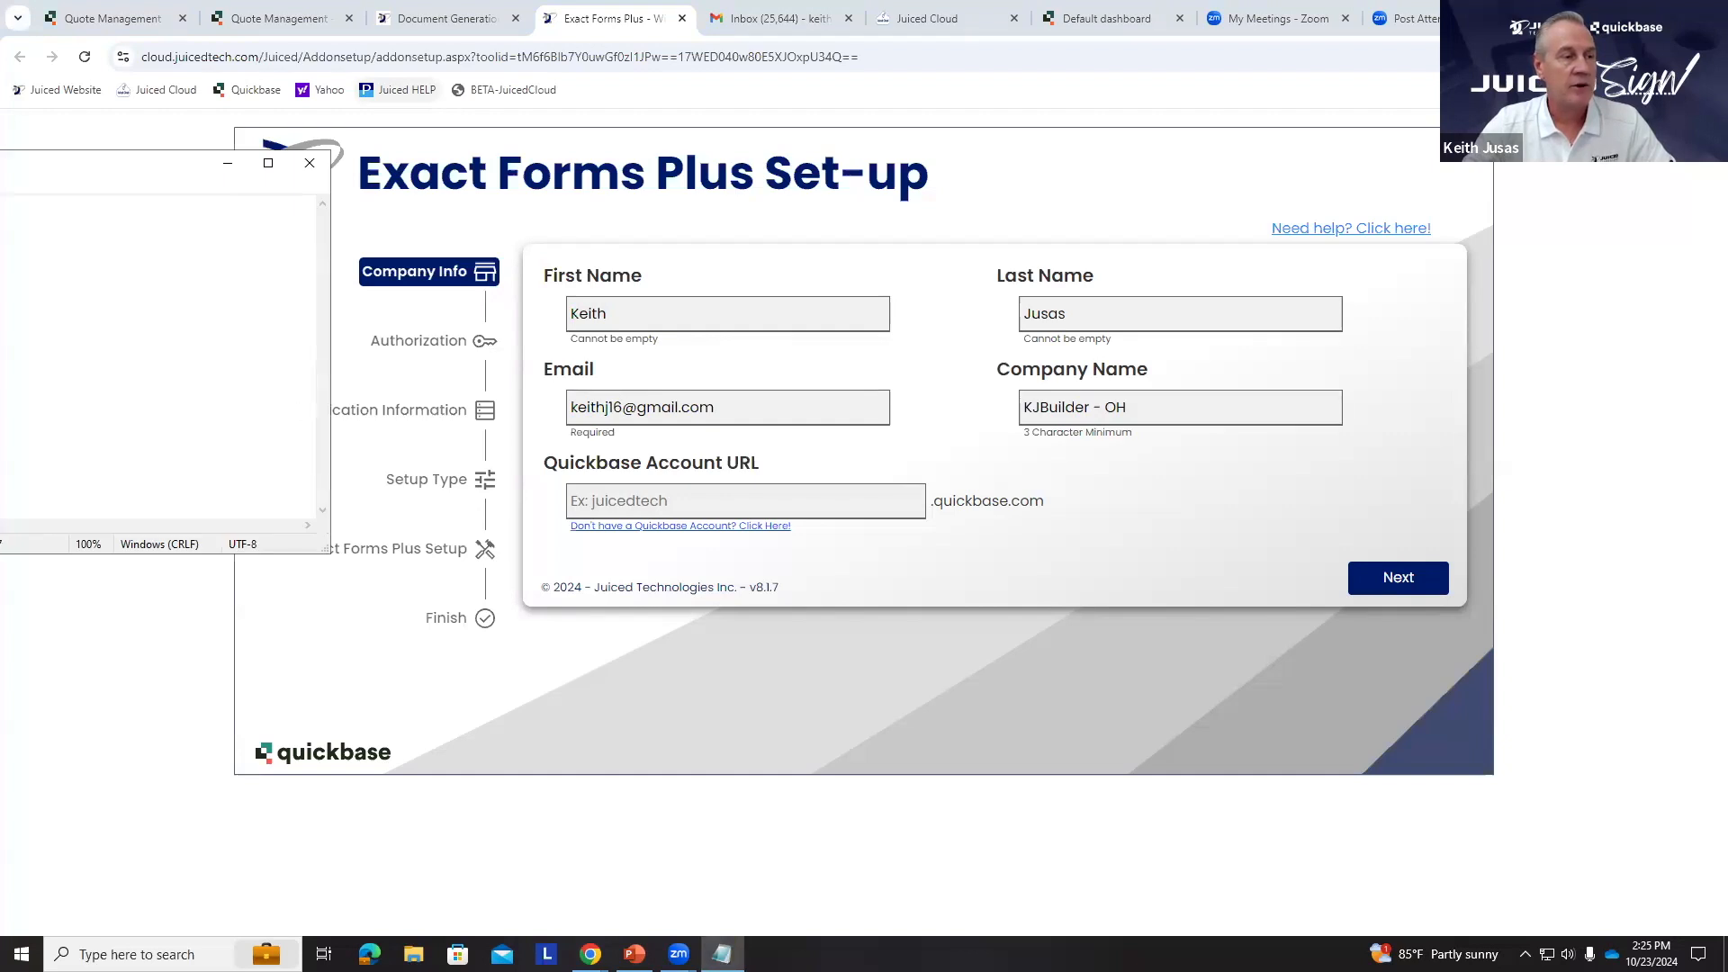
{"action": "left_click", "coordinate": [800, 501]}
{"action": "type", "text": "builderprogram-kjusas"}
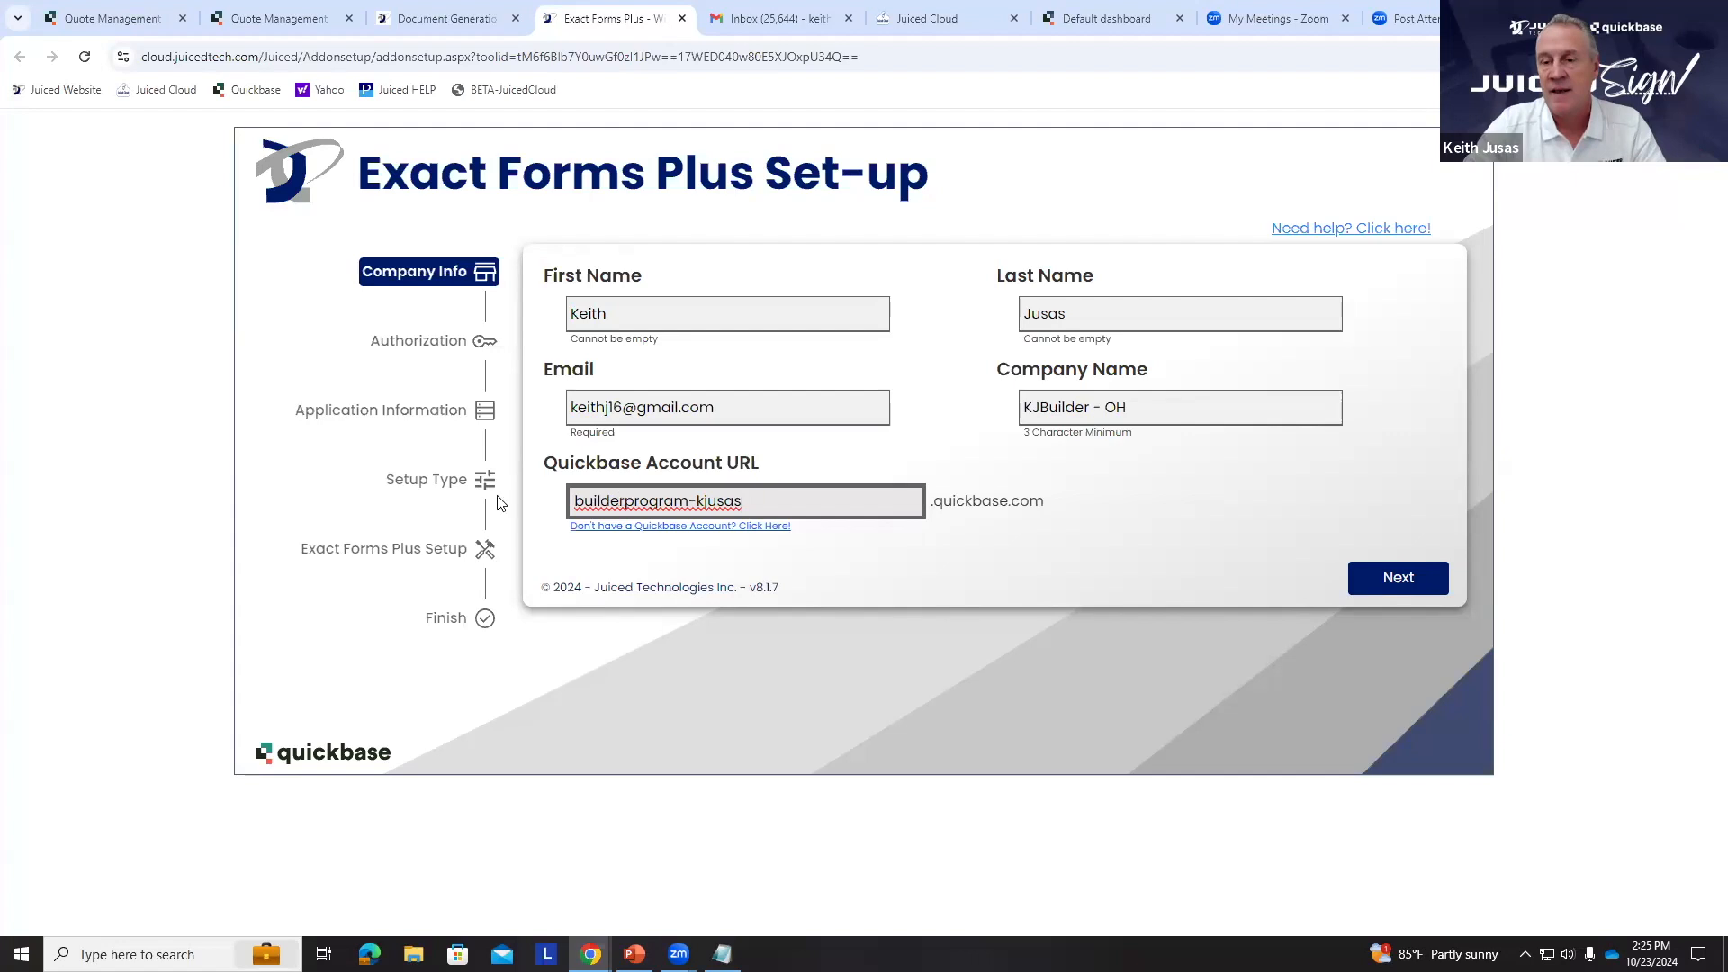
{"action": "key", "text": "ctrl+a"}
{"action": "key", "text": "ctrl+c"}
{"action": "type", "text": "juiced"}
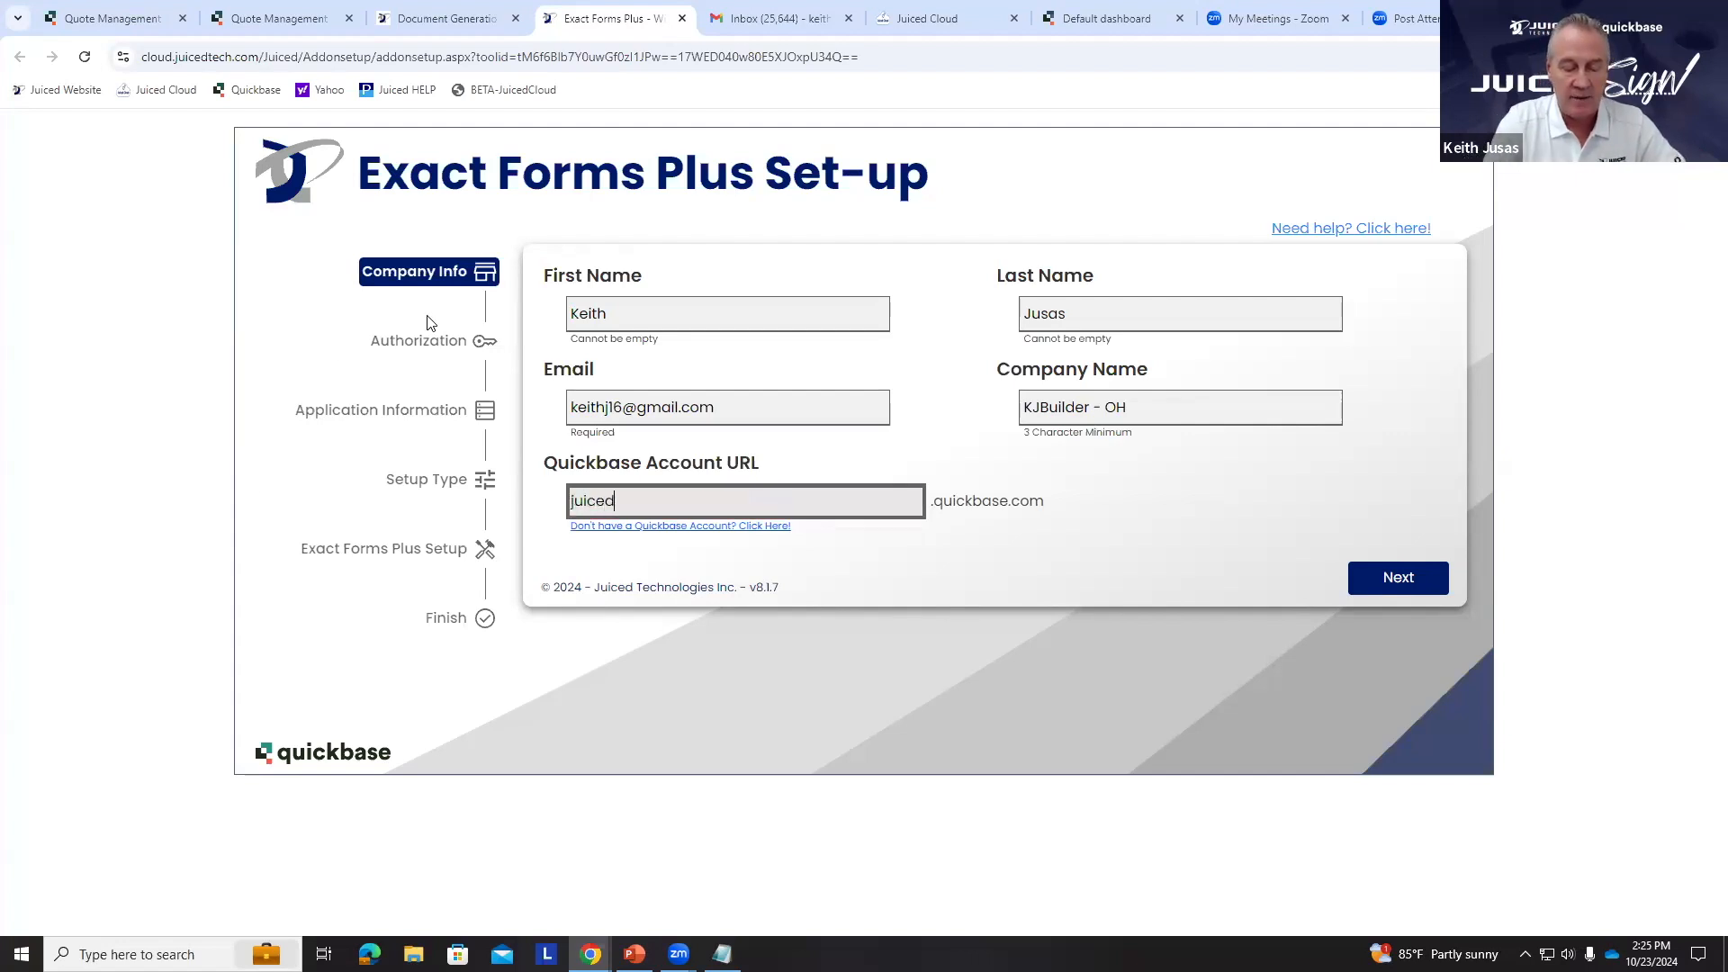
{"action": "type", "text": "tech"}
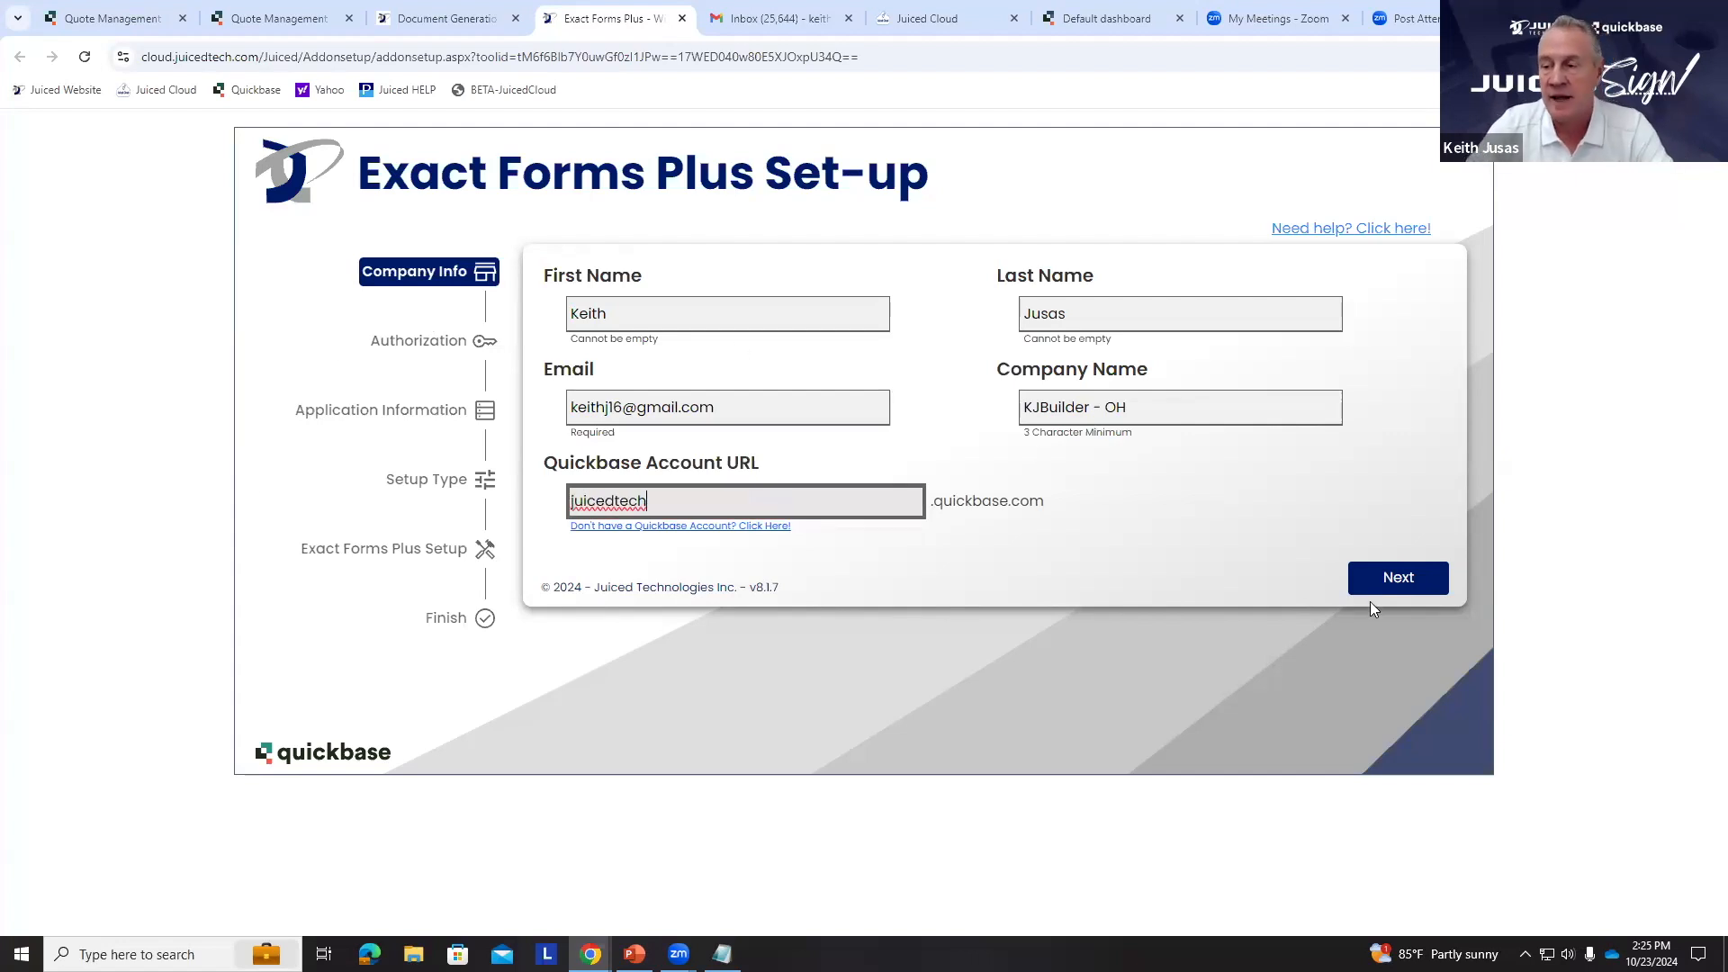
{"action": "left_click", "coordinate": [1382, 579]}
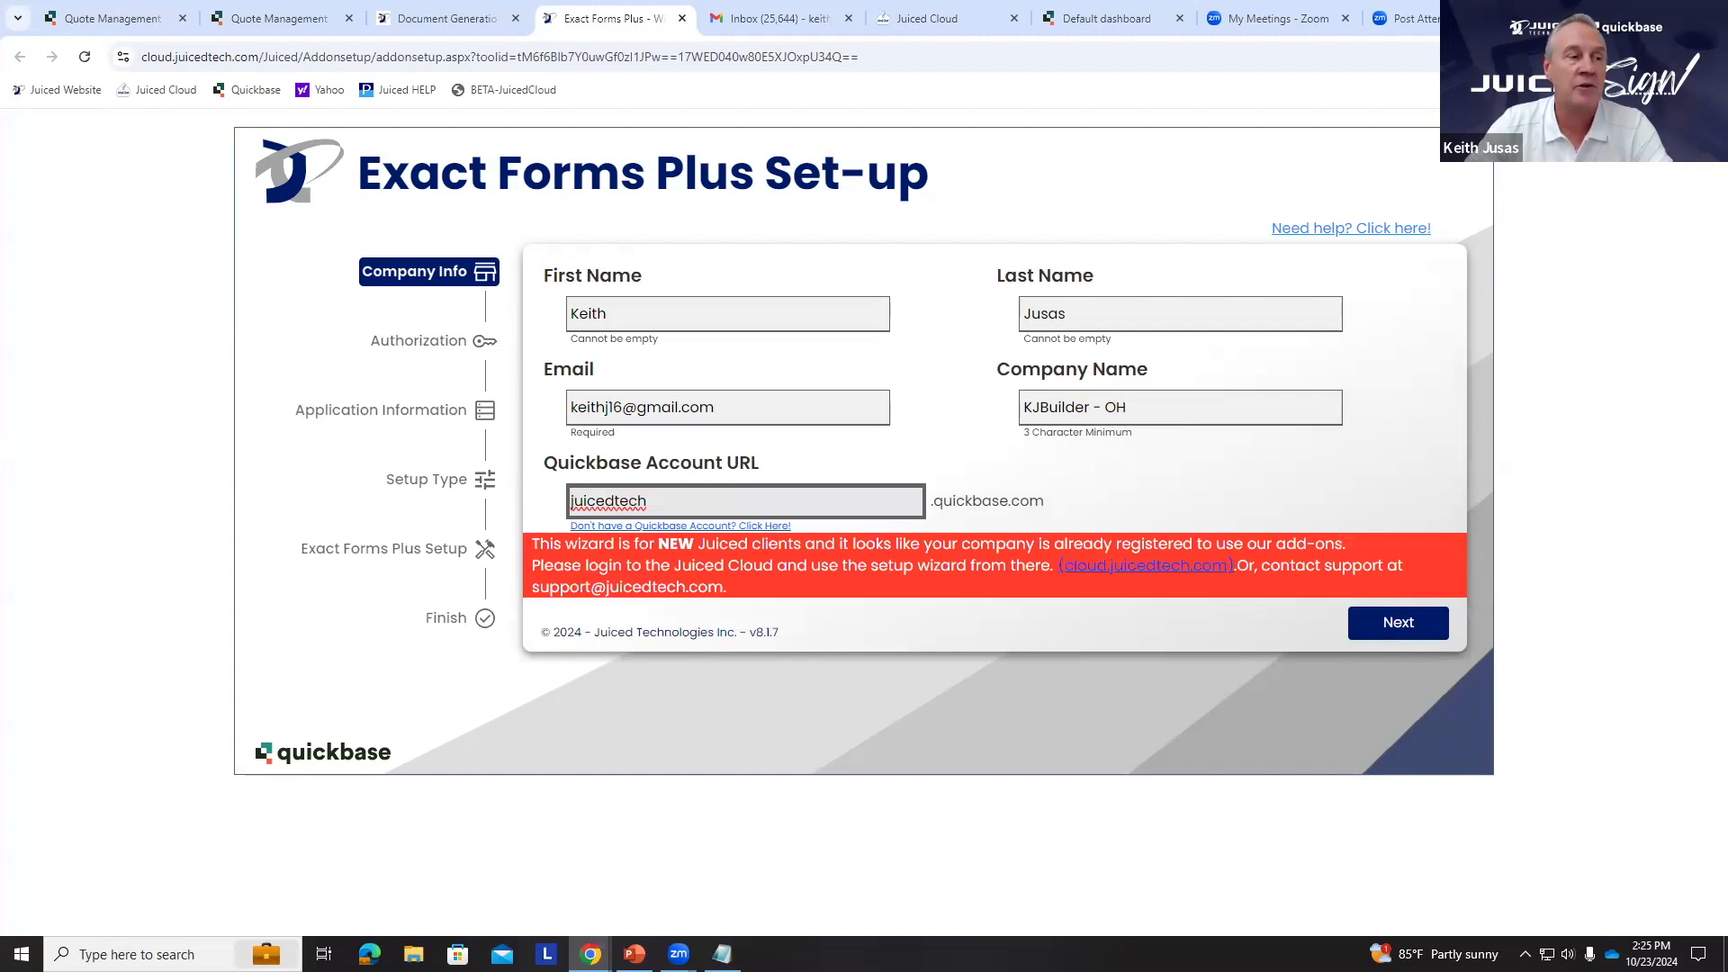
Replace the rejected account URL with the correct one from the notes and resubmit
{"action": "key", "text": "alt+Tab"}
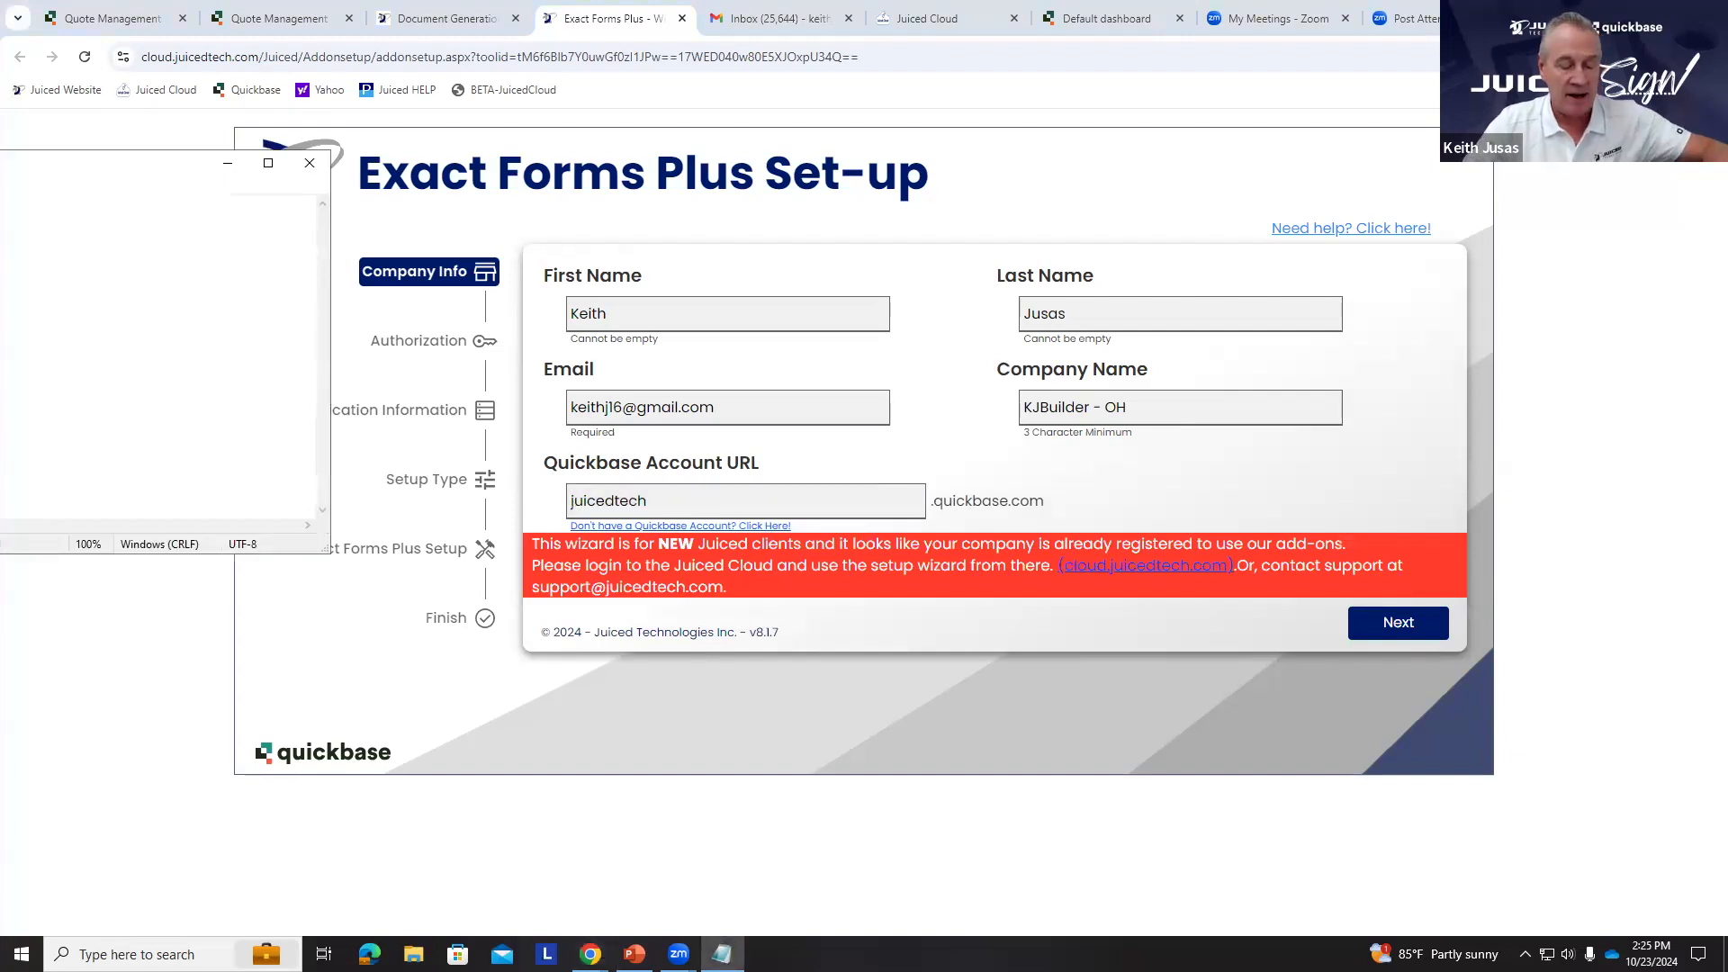
{"action": "left_click_drag", "start_coordinate": [648, 500], "coordinate": [575, 502]}
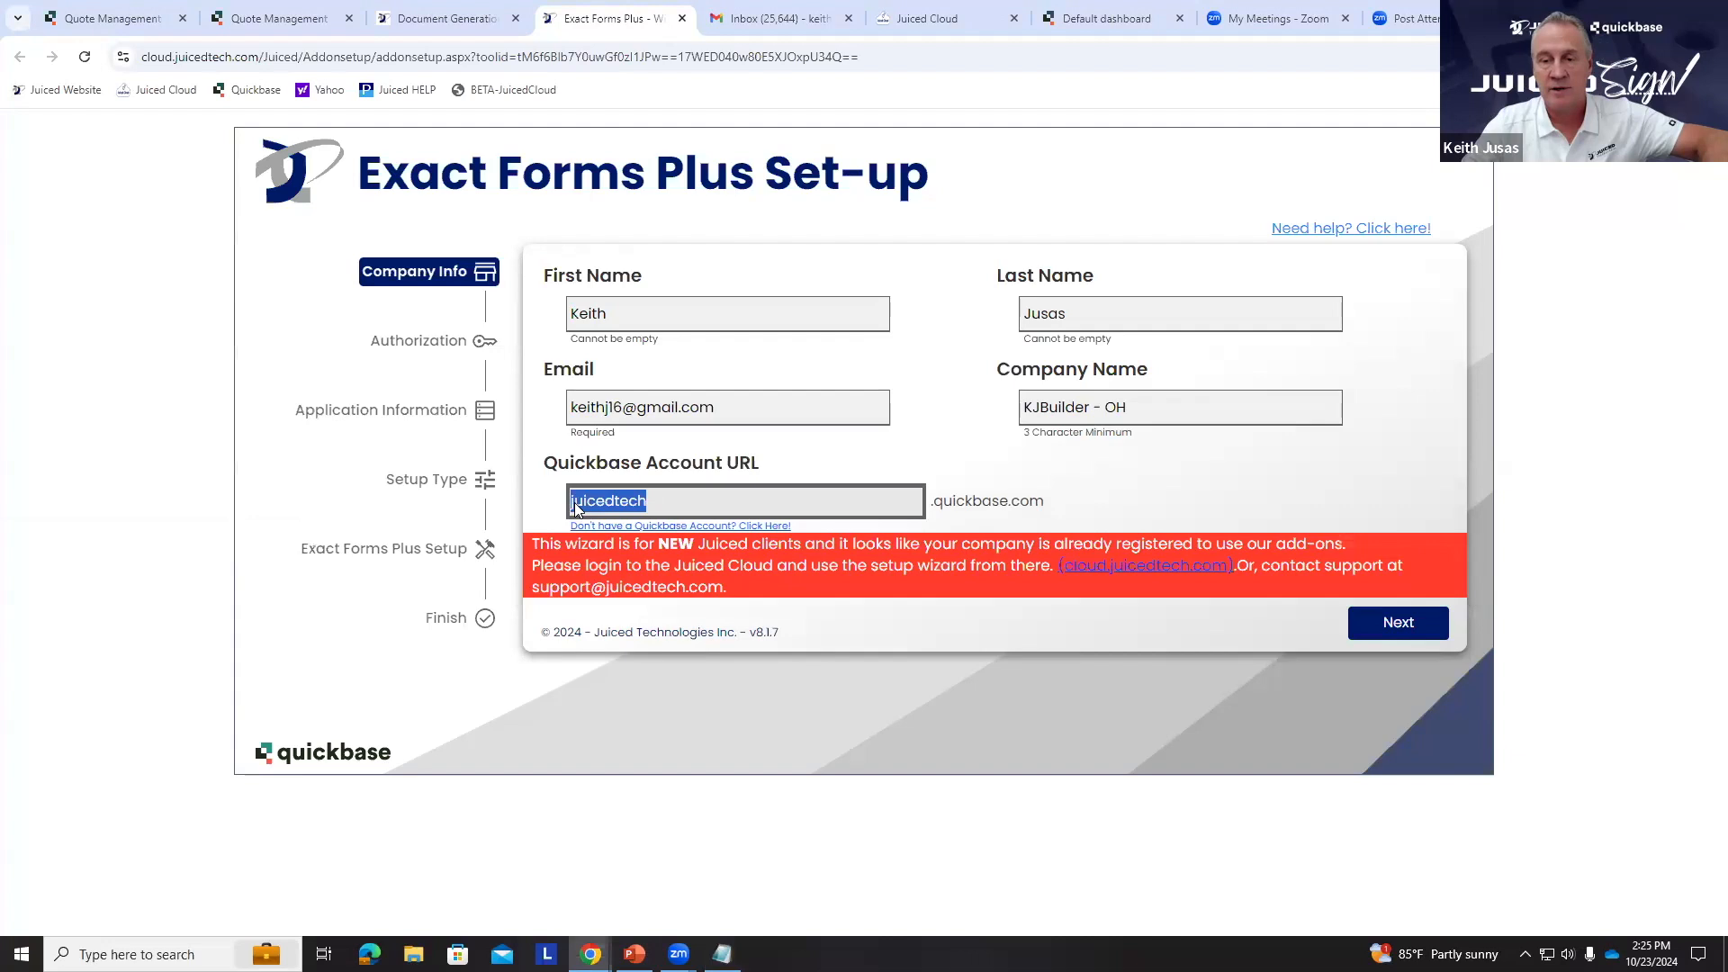
{"action": "key", "text": "ctrl+v"}
{"action": "left_click", "coordinate": [1240, 491]}
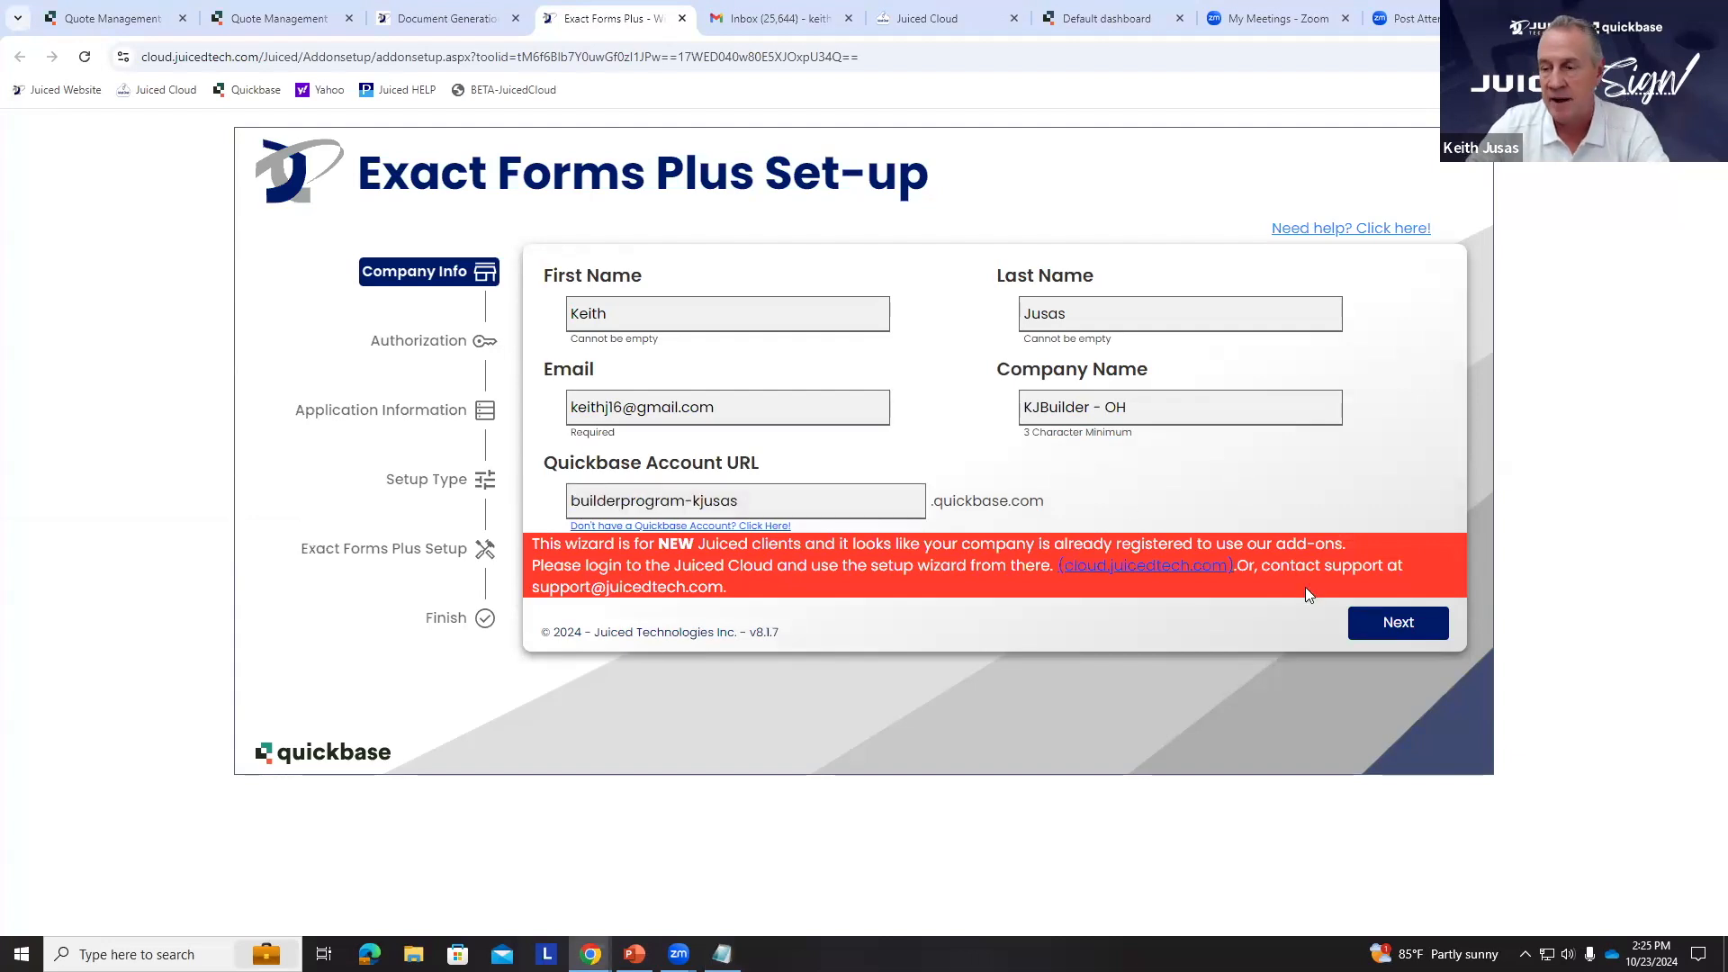
{"action": "left_click", "coordinate": [1409, 628]}
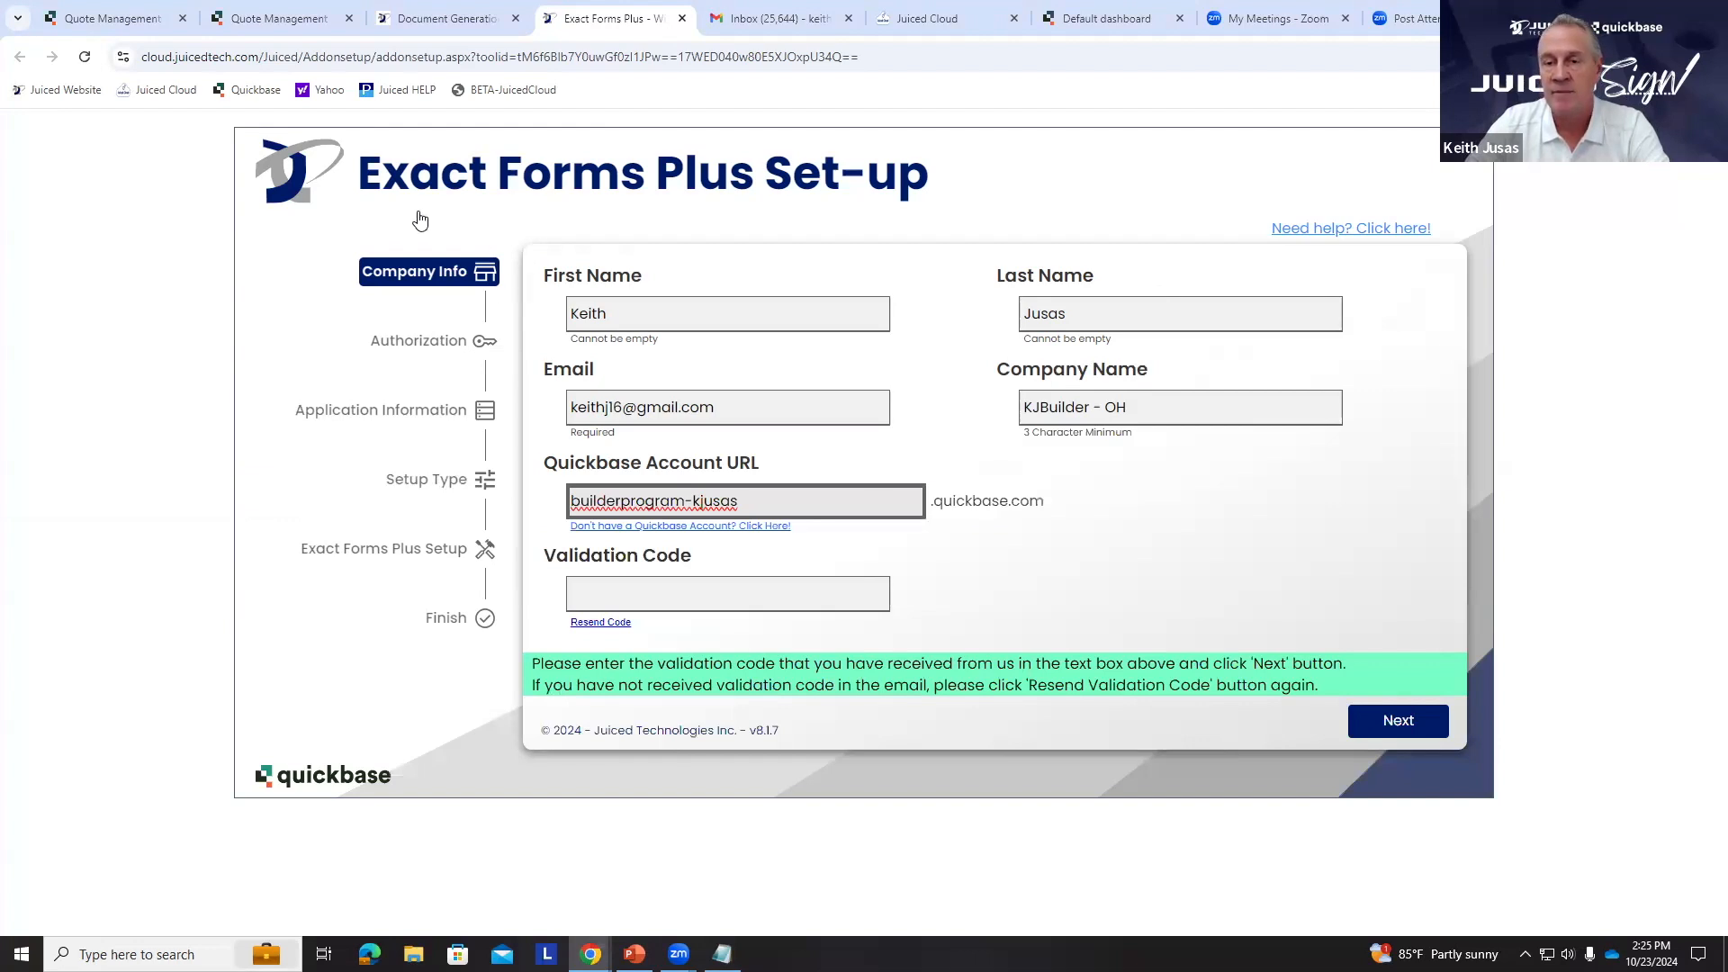
{"action": "key", "text": "ctrl+Tab"}
Get the verification code from the Gmail e-mail, enter it in the Validation Code field, and submit
{"action": "left_click", "coordinate": [89, 59]}
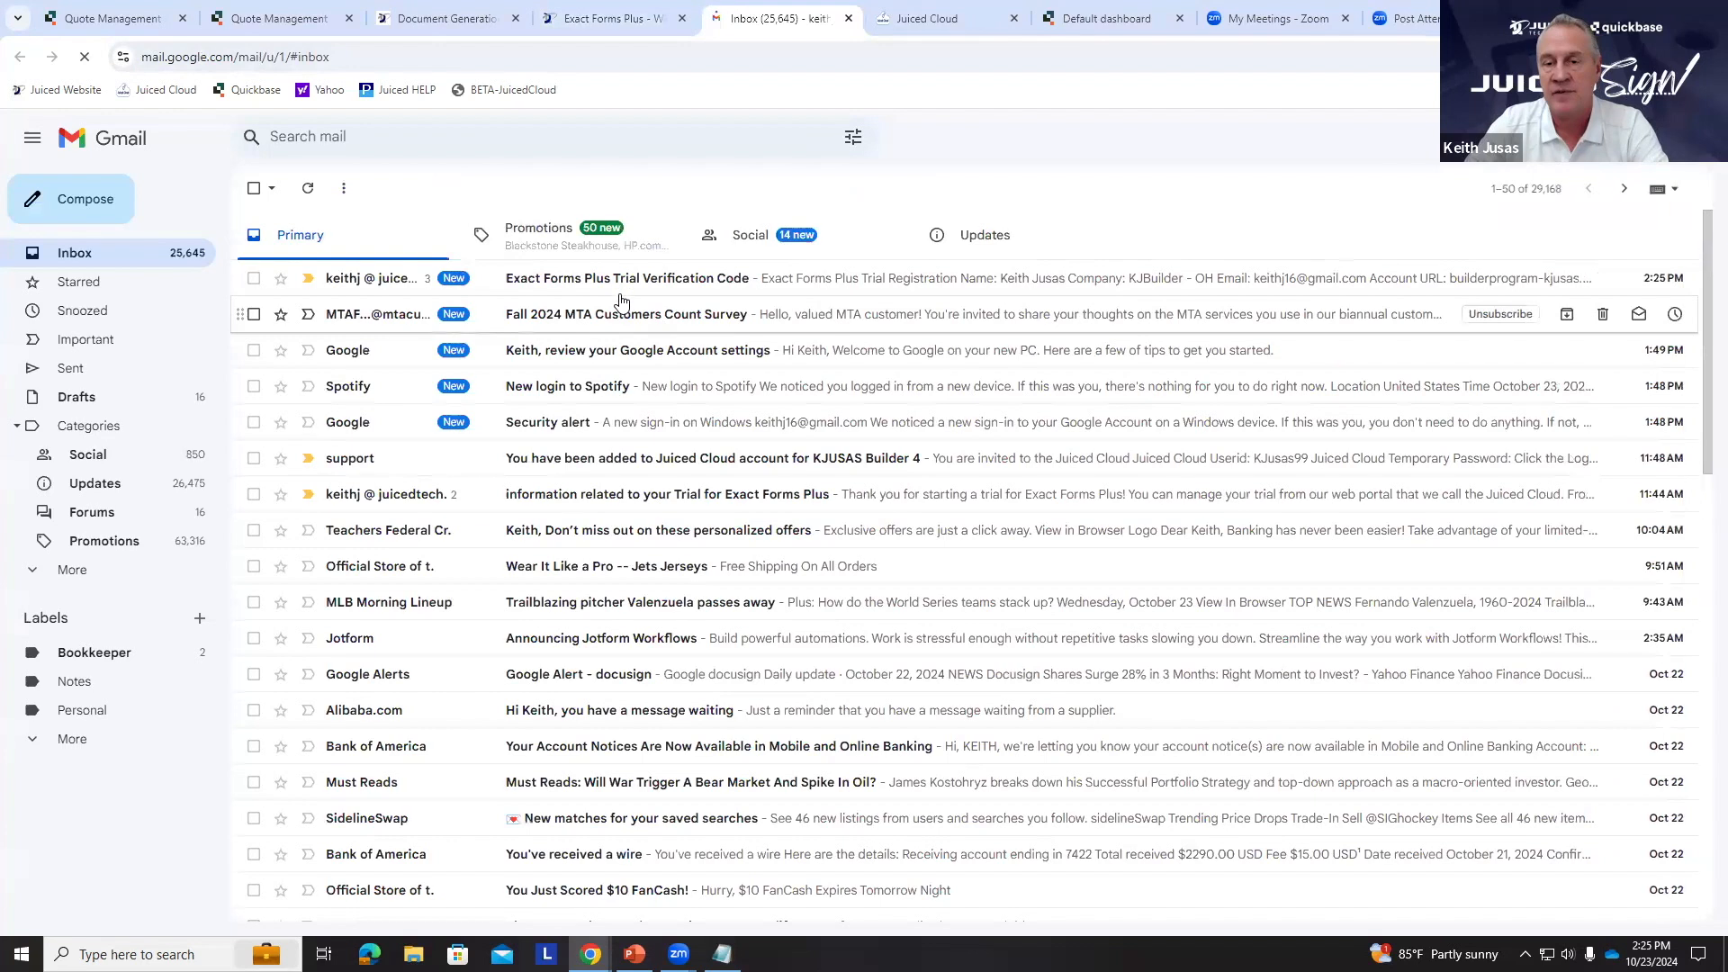
{"action": "left_click", "coordinate": [621, 288]}
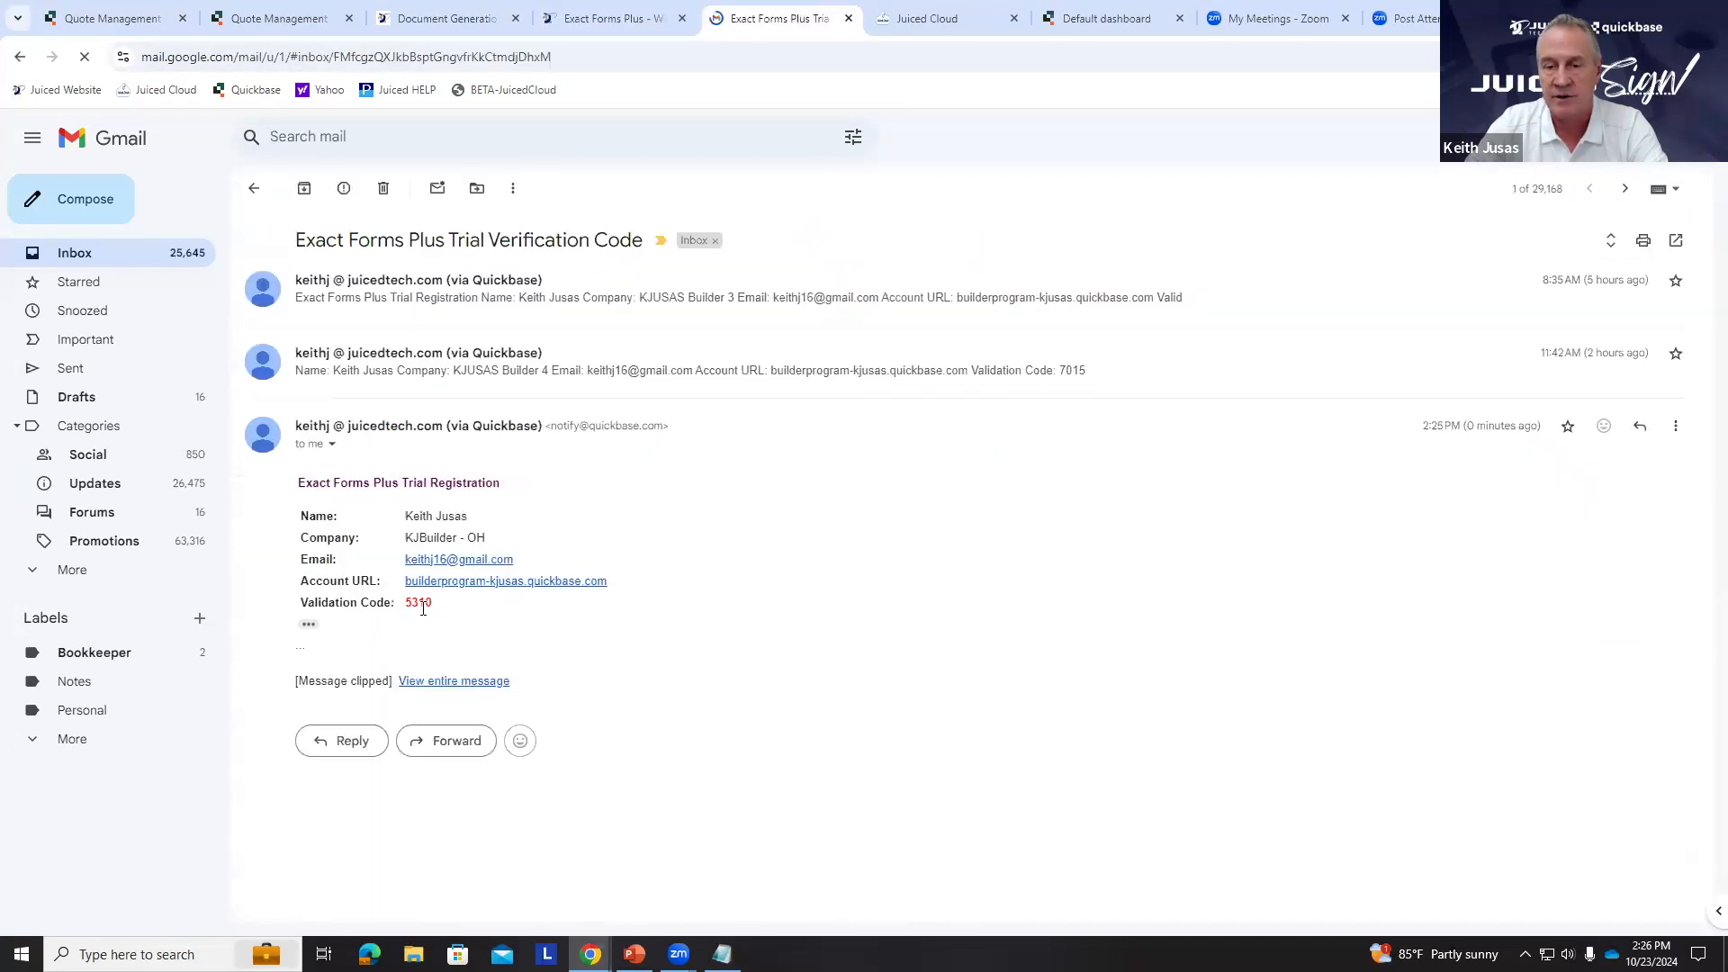
{"action": "left_click", "coordinate": [954, 27]}
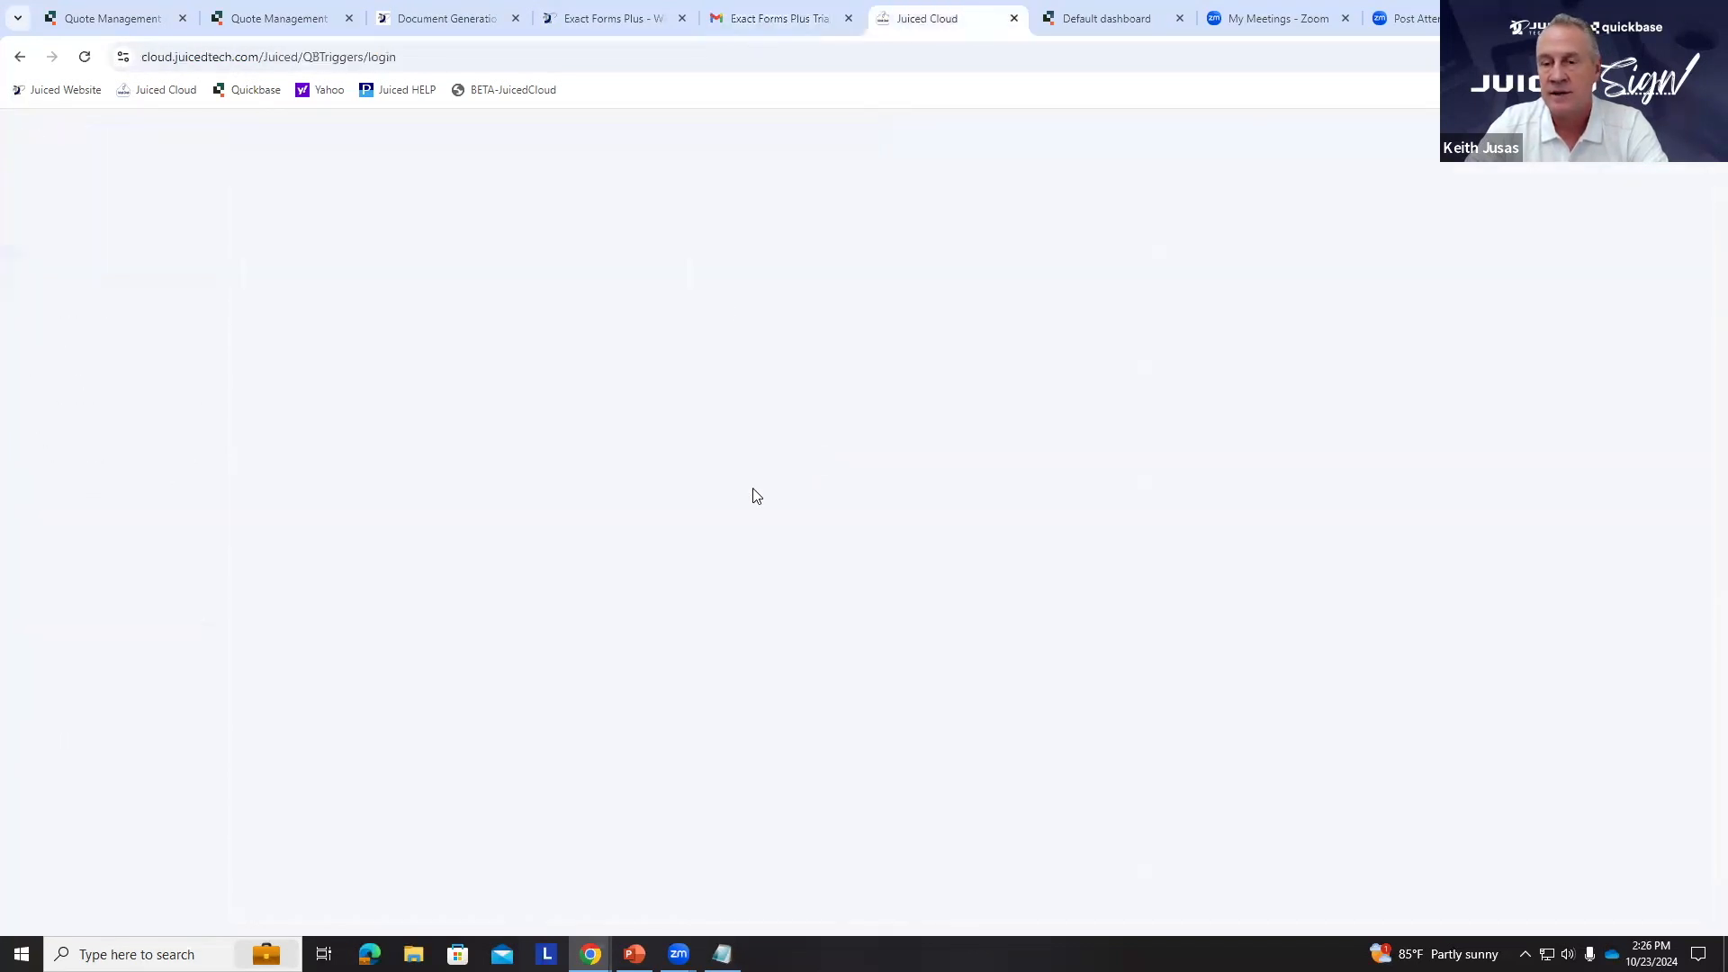
{"action": "left_click", "coordinate": [775, 20]}
{"action": "left_click", "coordinate": [635, 18]}
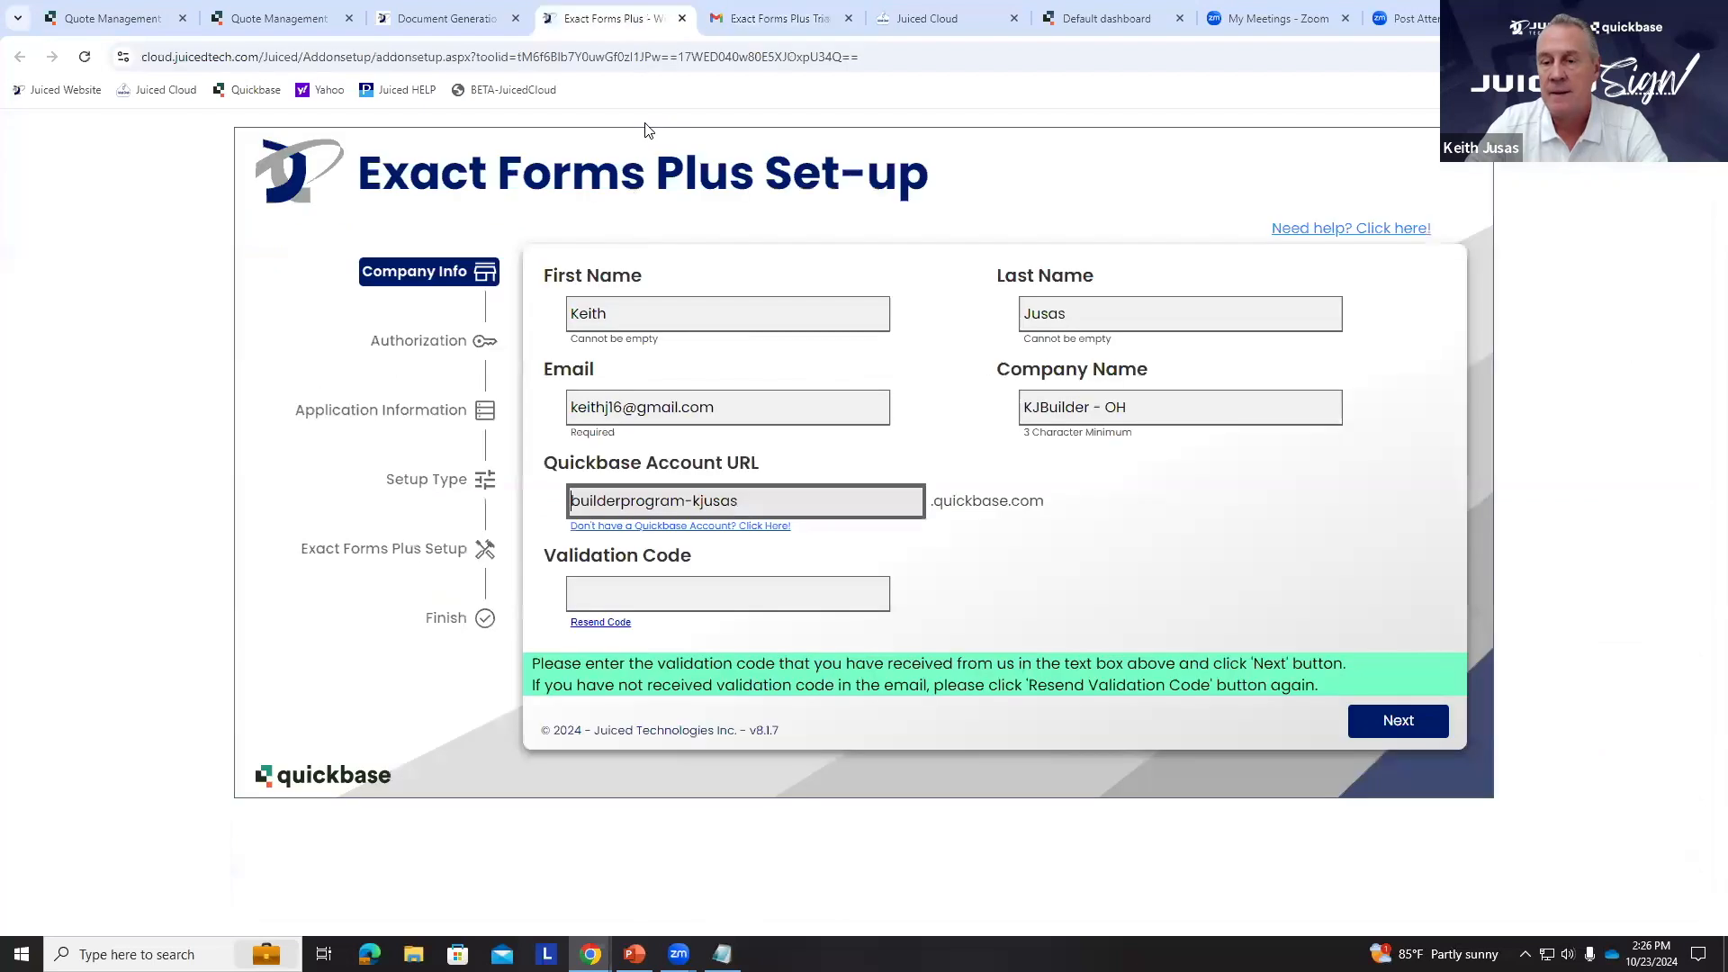
{"action": "left_click", "coordinate": [654, 586]}
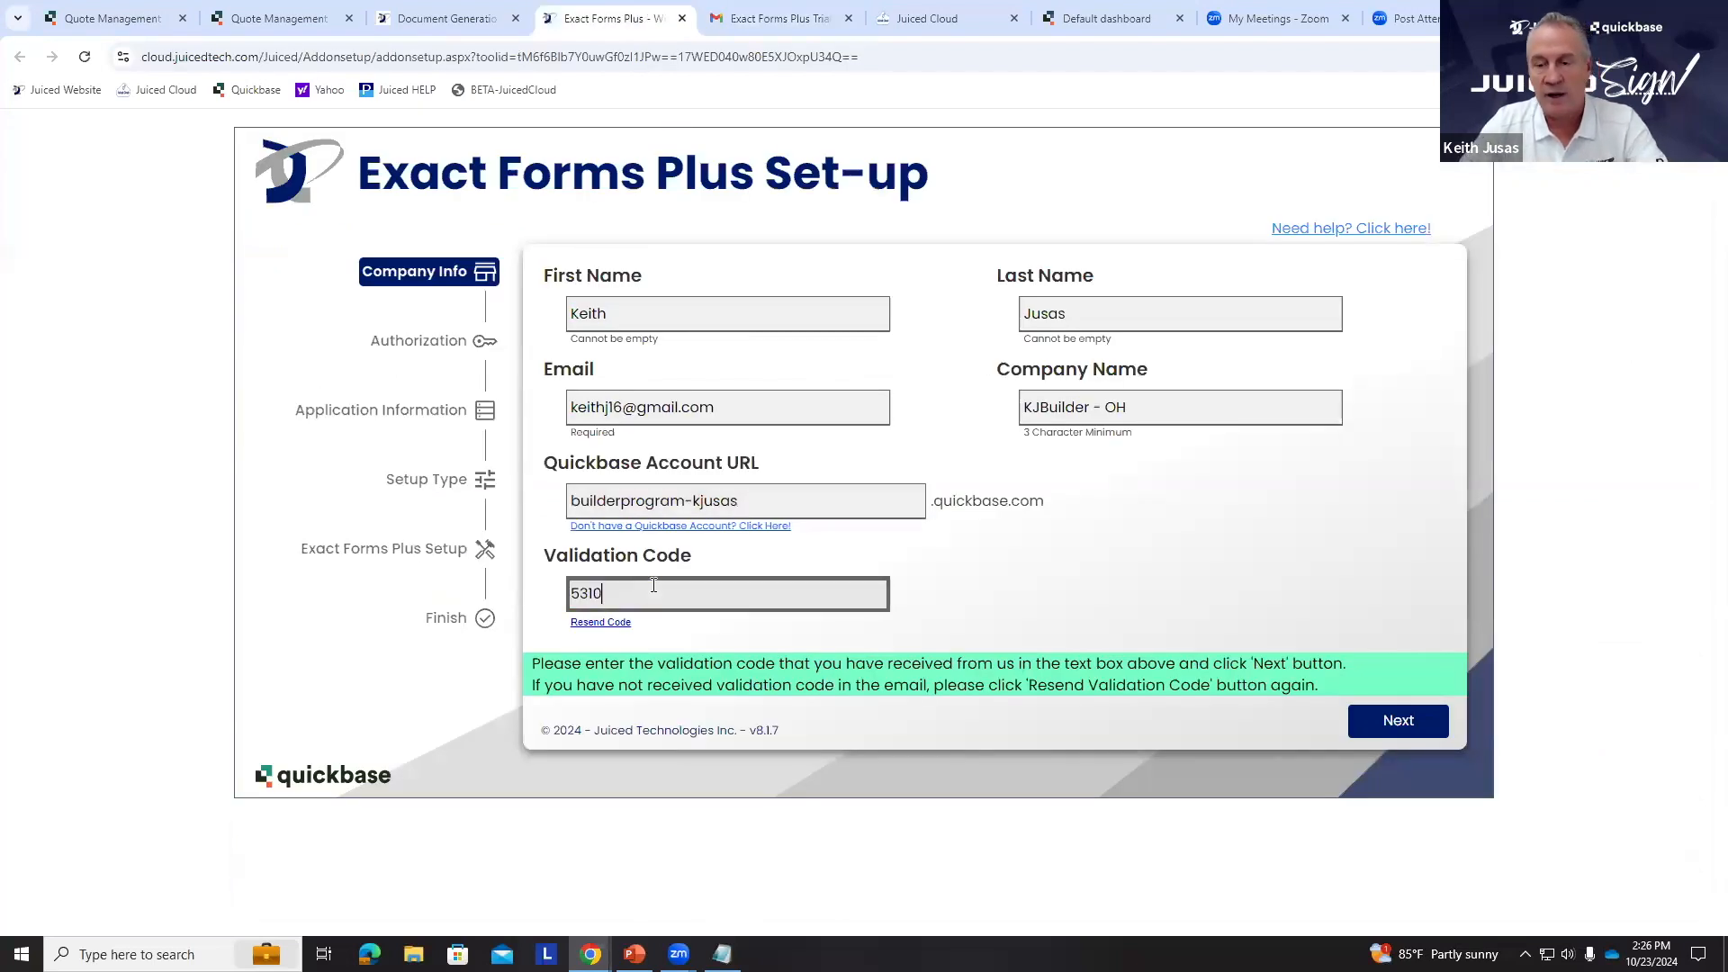
{"action": "left_click", "coordinate": [1404, 724]}
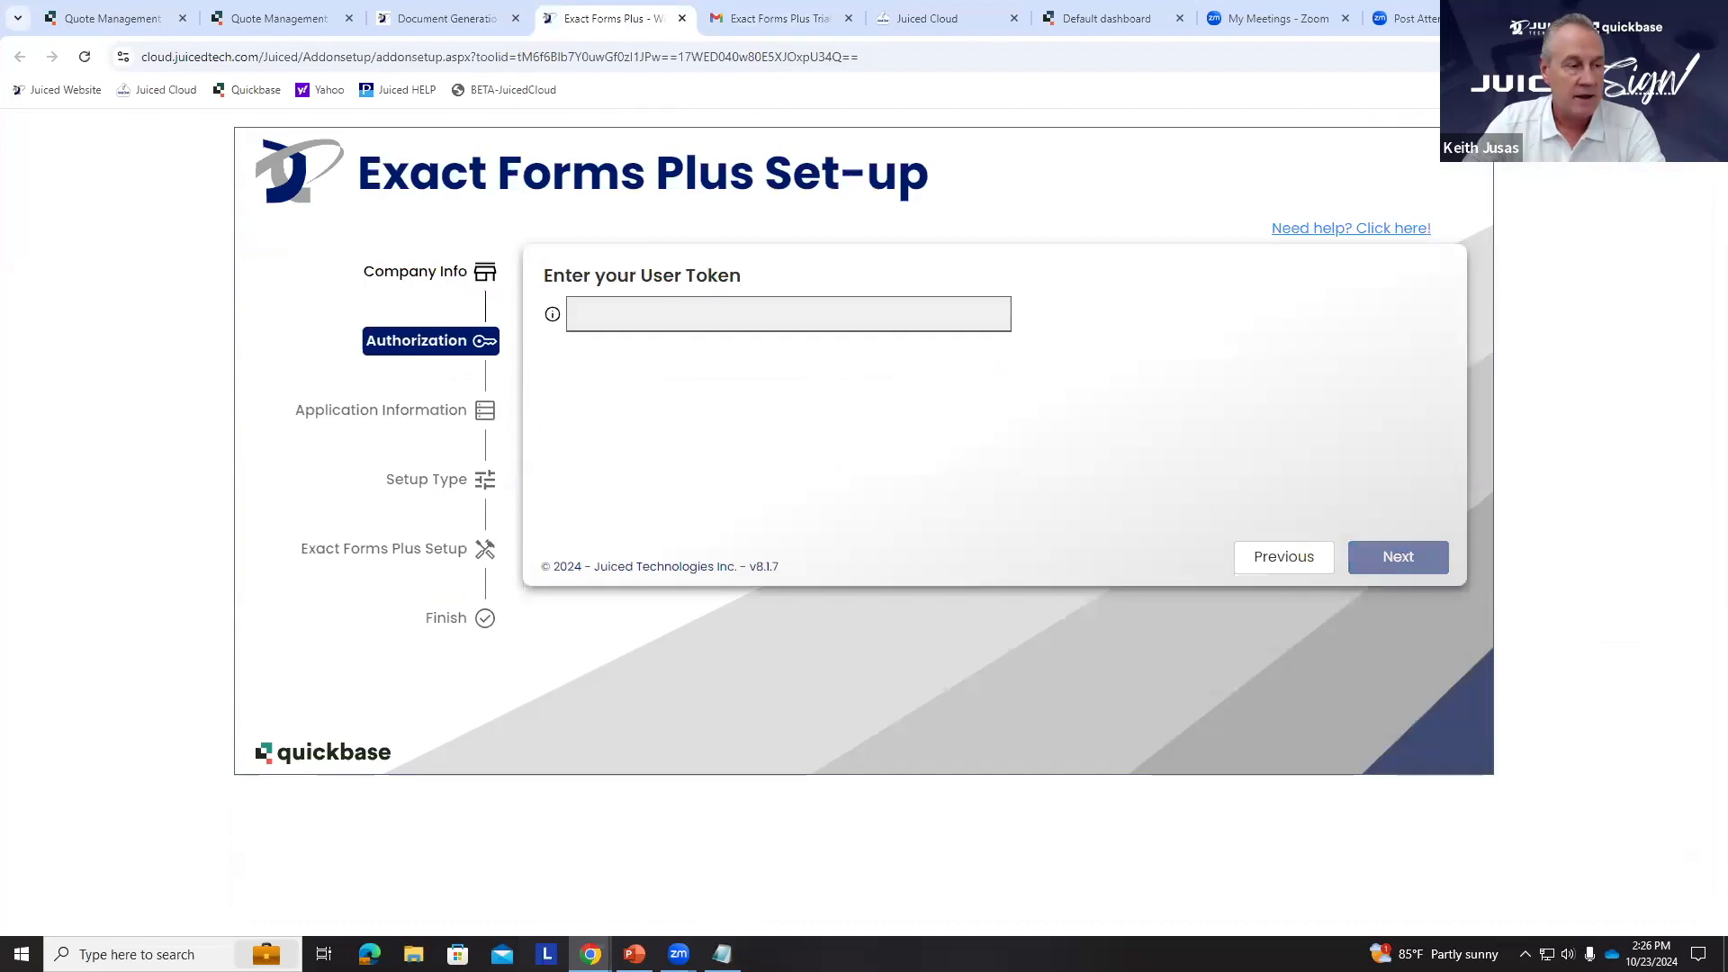
Paste the Quickbase user token from the notes and submit it
{"action": "key", "text": "alt+Tab"}
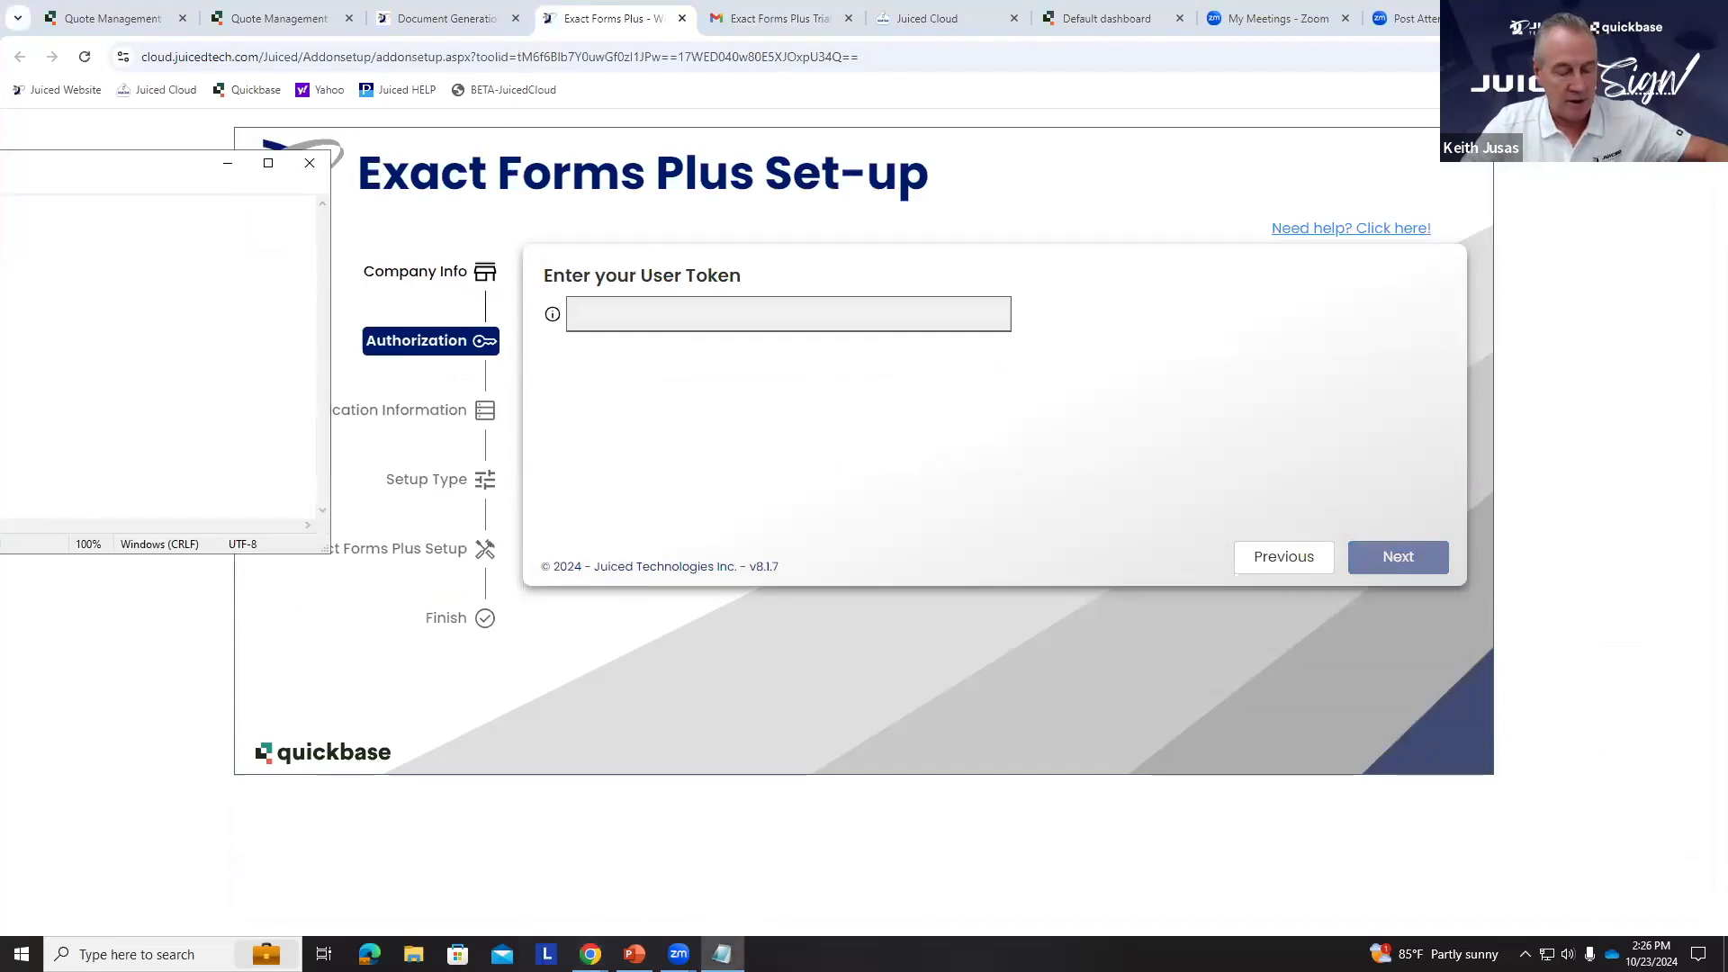
{"action": "left_click", "coordinate": [688, 317]}
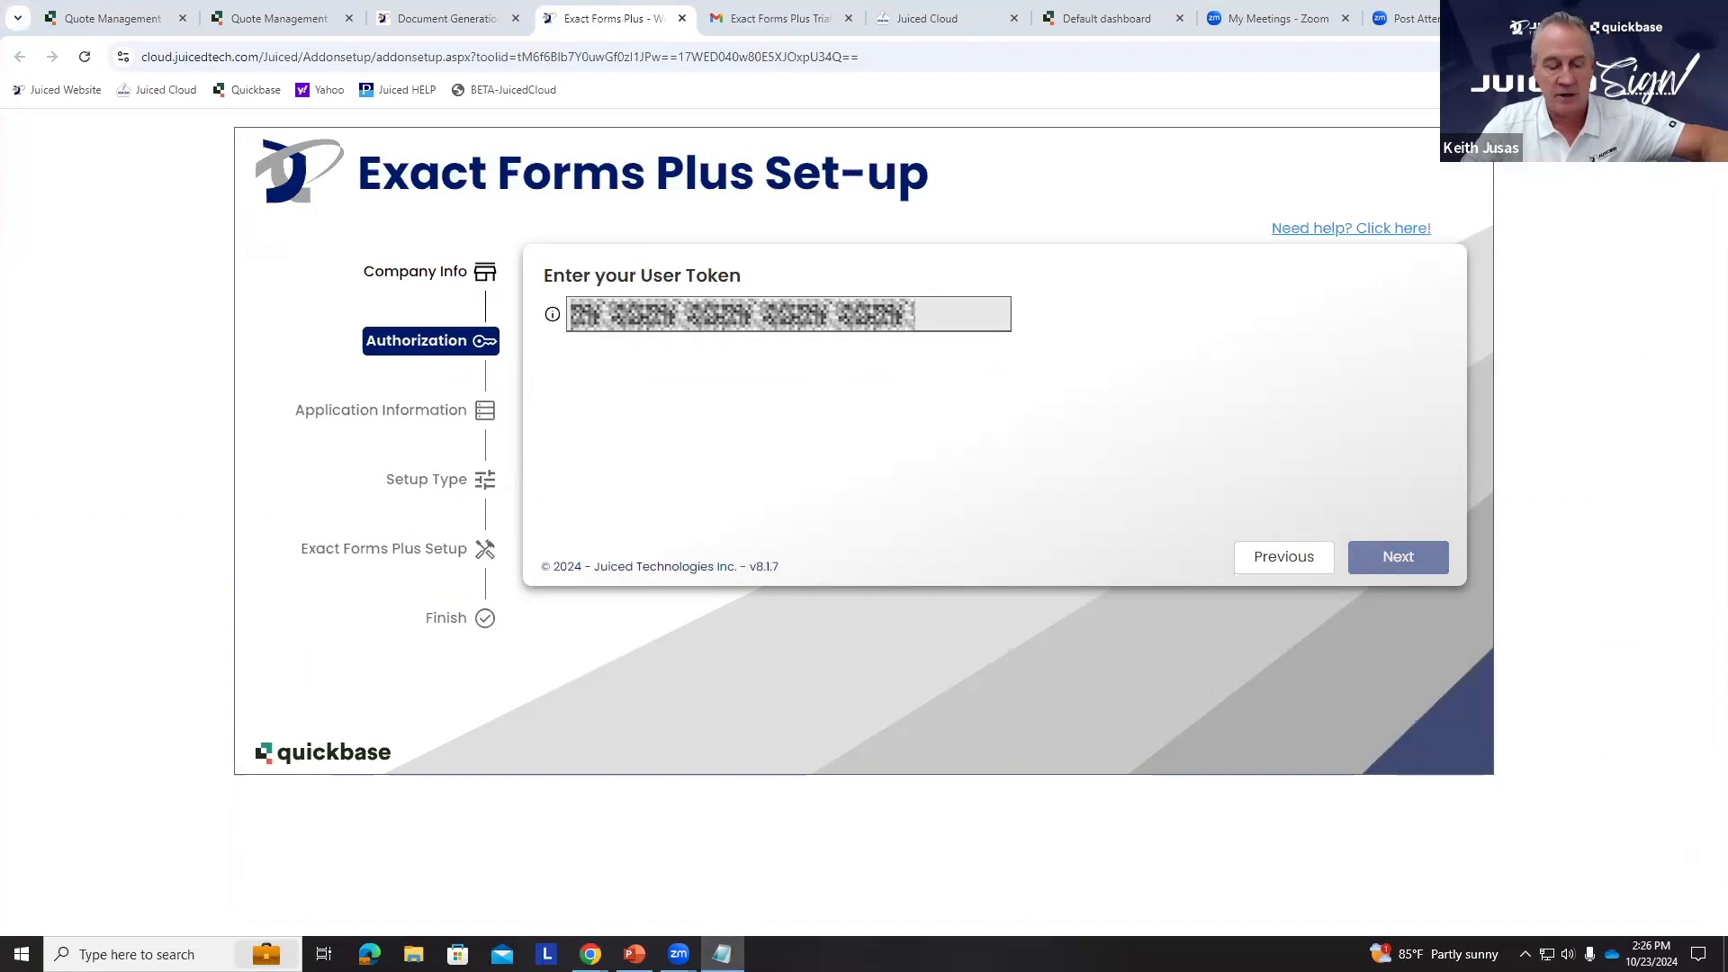
{"action": "key", "text": "ctrl+v"}
{"action": "left_click", "coordinate": [1395, 557]}
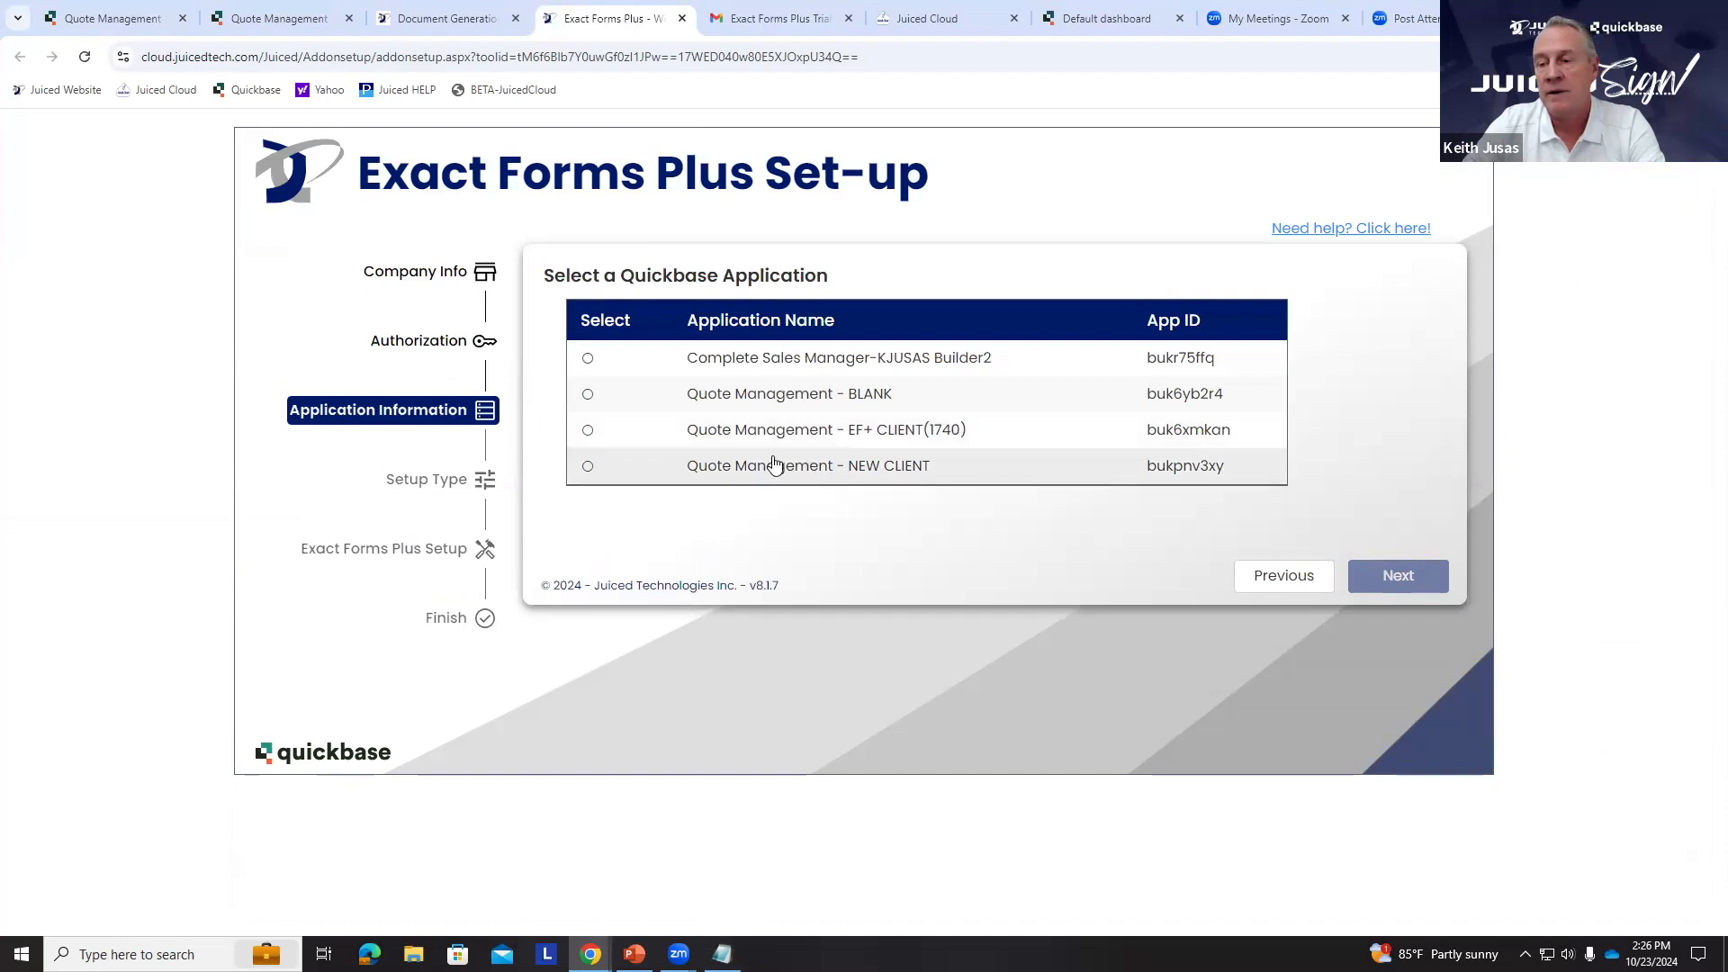
Choose the Quote Management - NEW CLIENT app and the Quickbase Native Document Template
{"action": "left_click", "coordinate": [588, 465]}
{"action": "left_click", "coordinate": [1369, 574]}
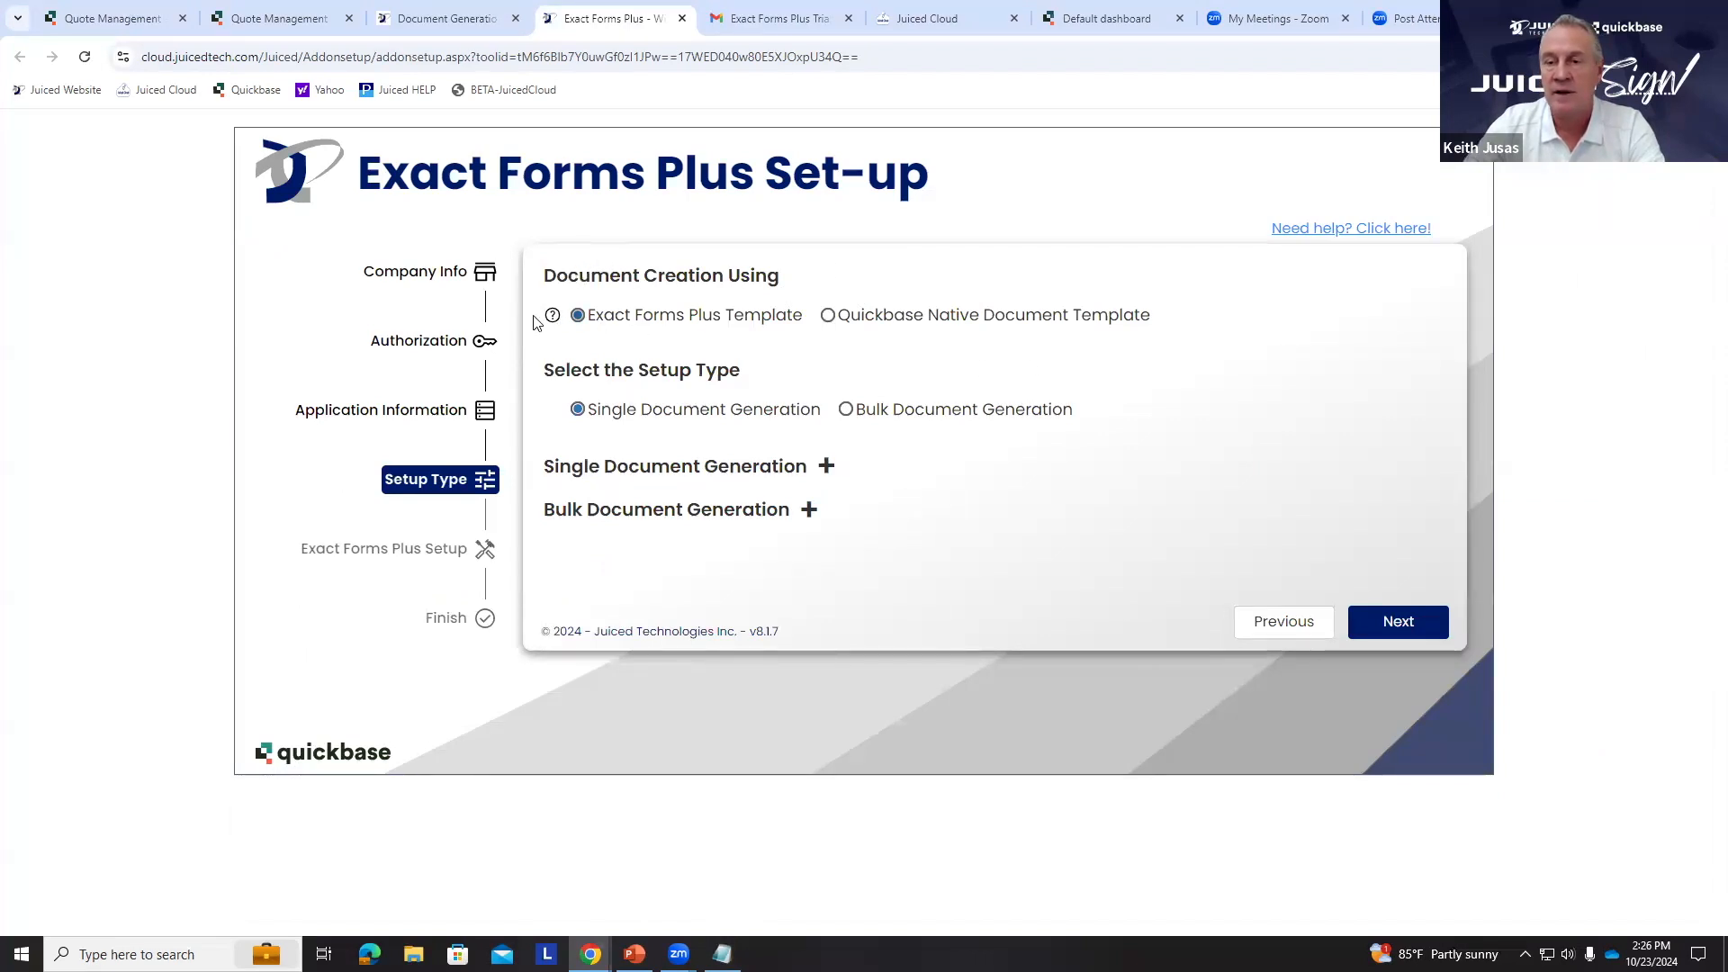
{"action": "mouse_move", "coordinate": [553, 321]}
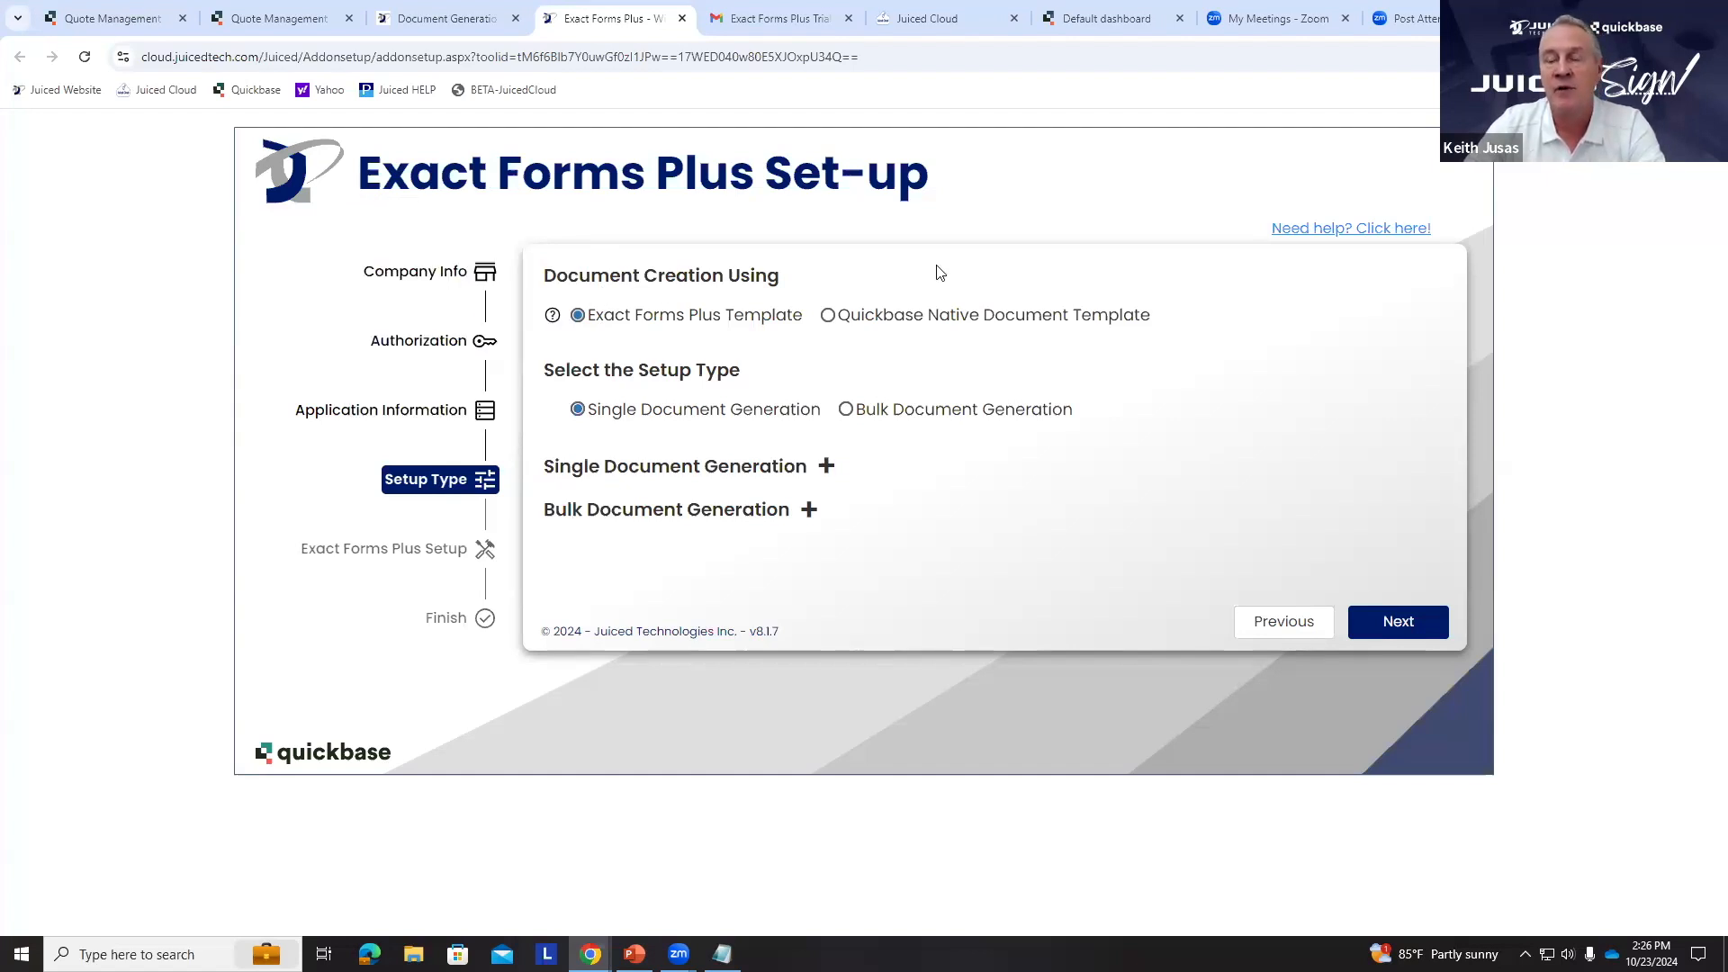
{"action": "left_click", "coordinate": [828, 316]}
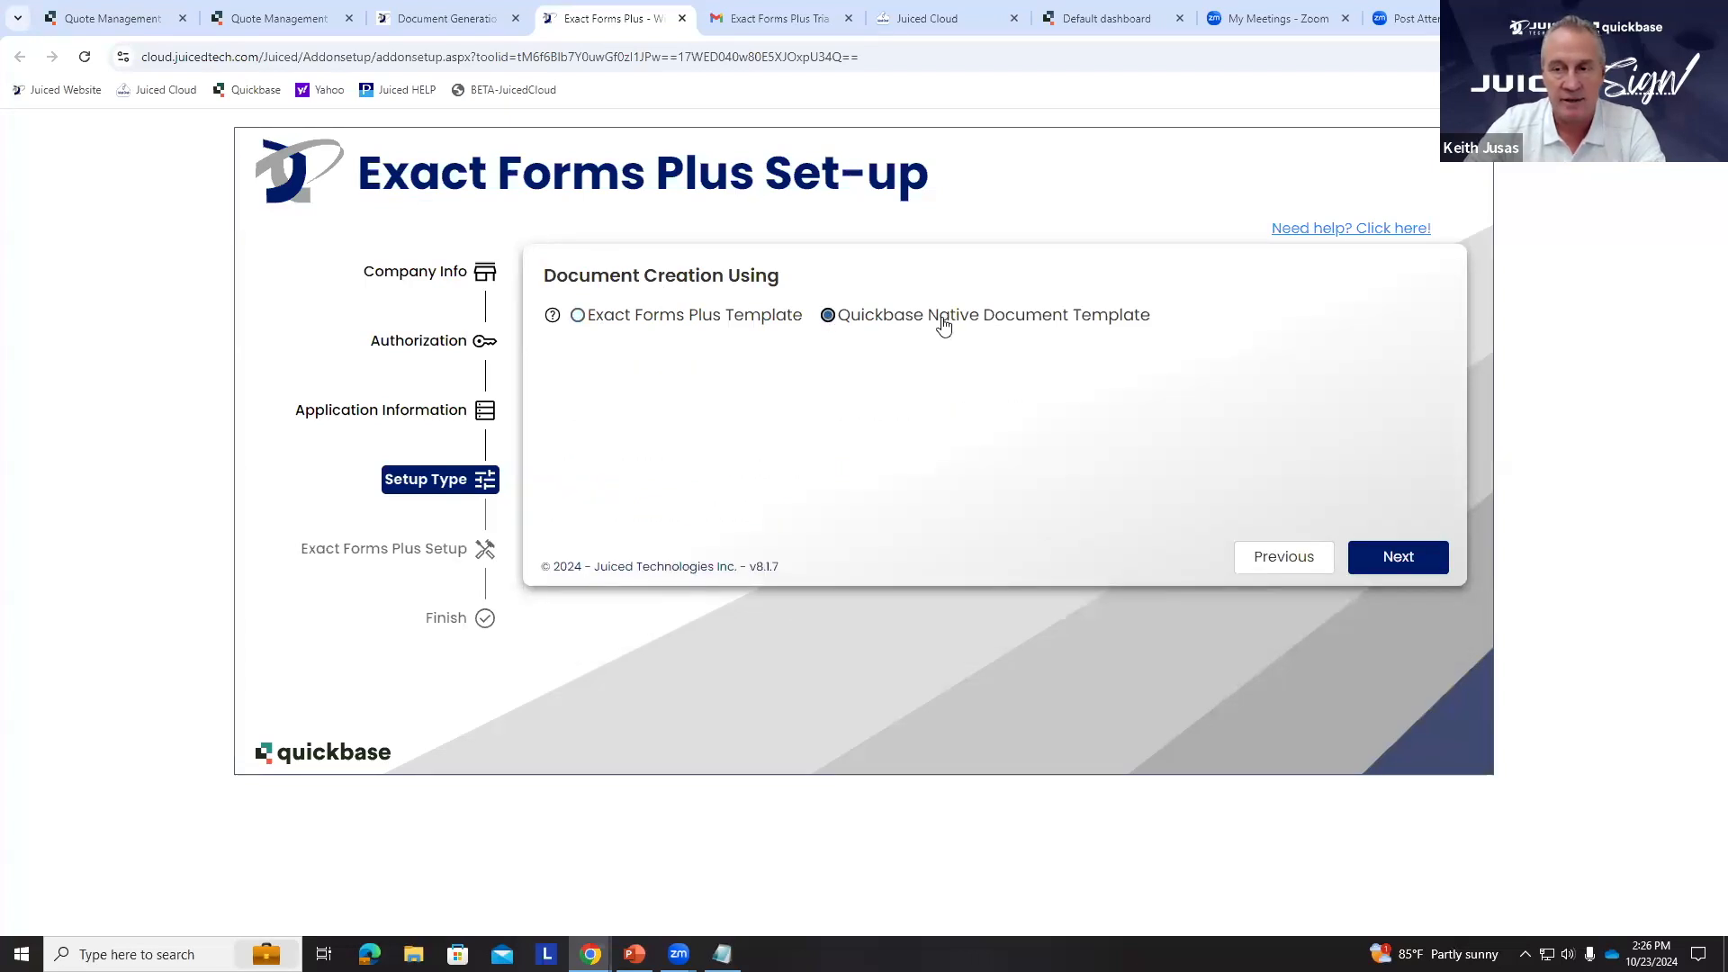
{"action": "left_click", "coordinate": [1395, 560]}
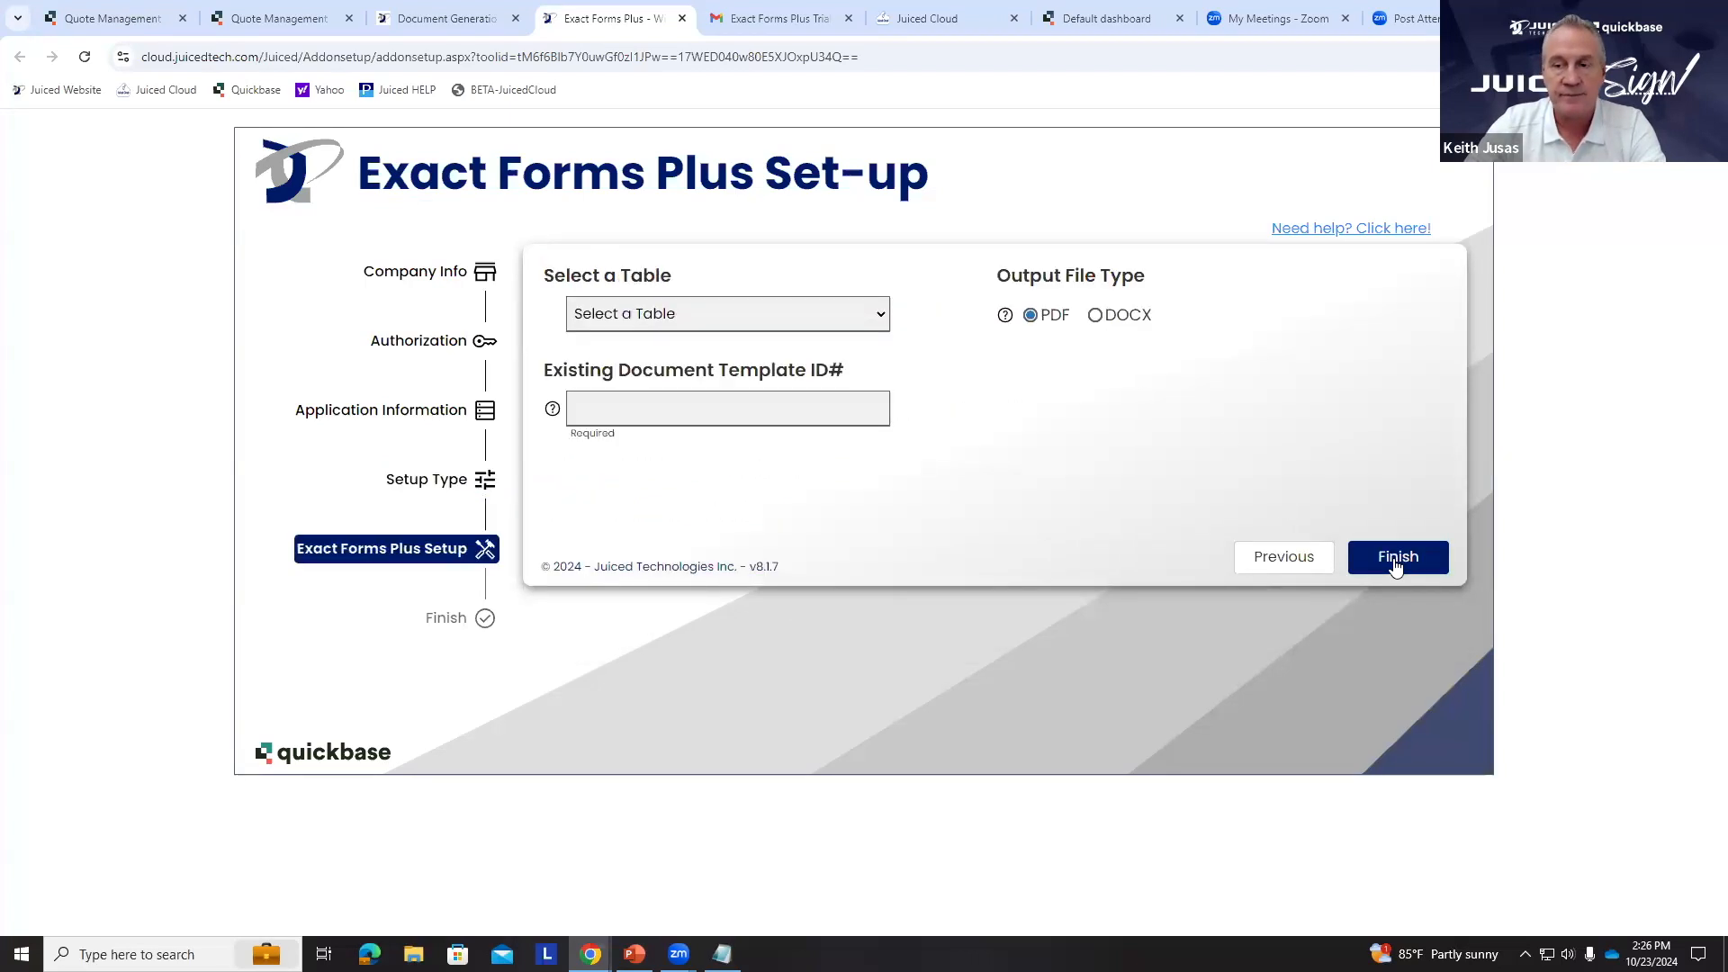
Select the Quotes table, enter the existing template ID, and finish the installation
{"action": "left_click", "coordinate": [864, 317]}
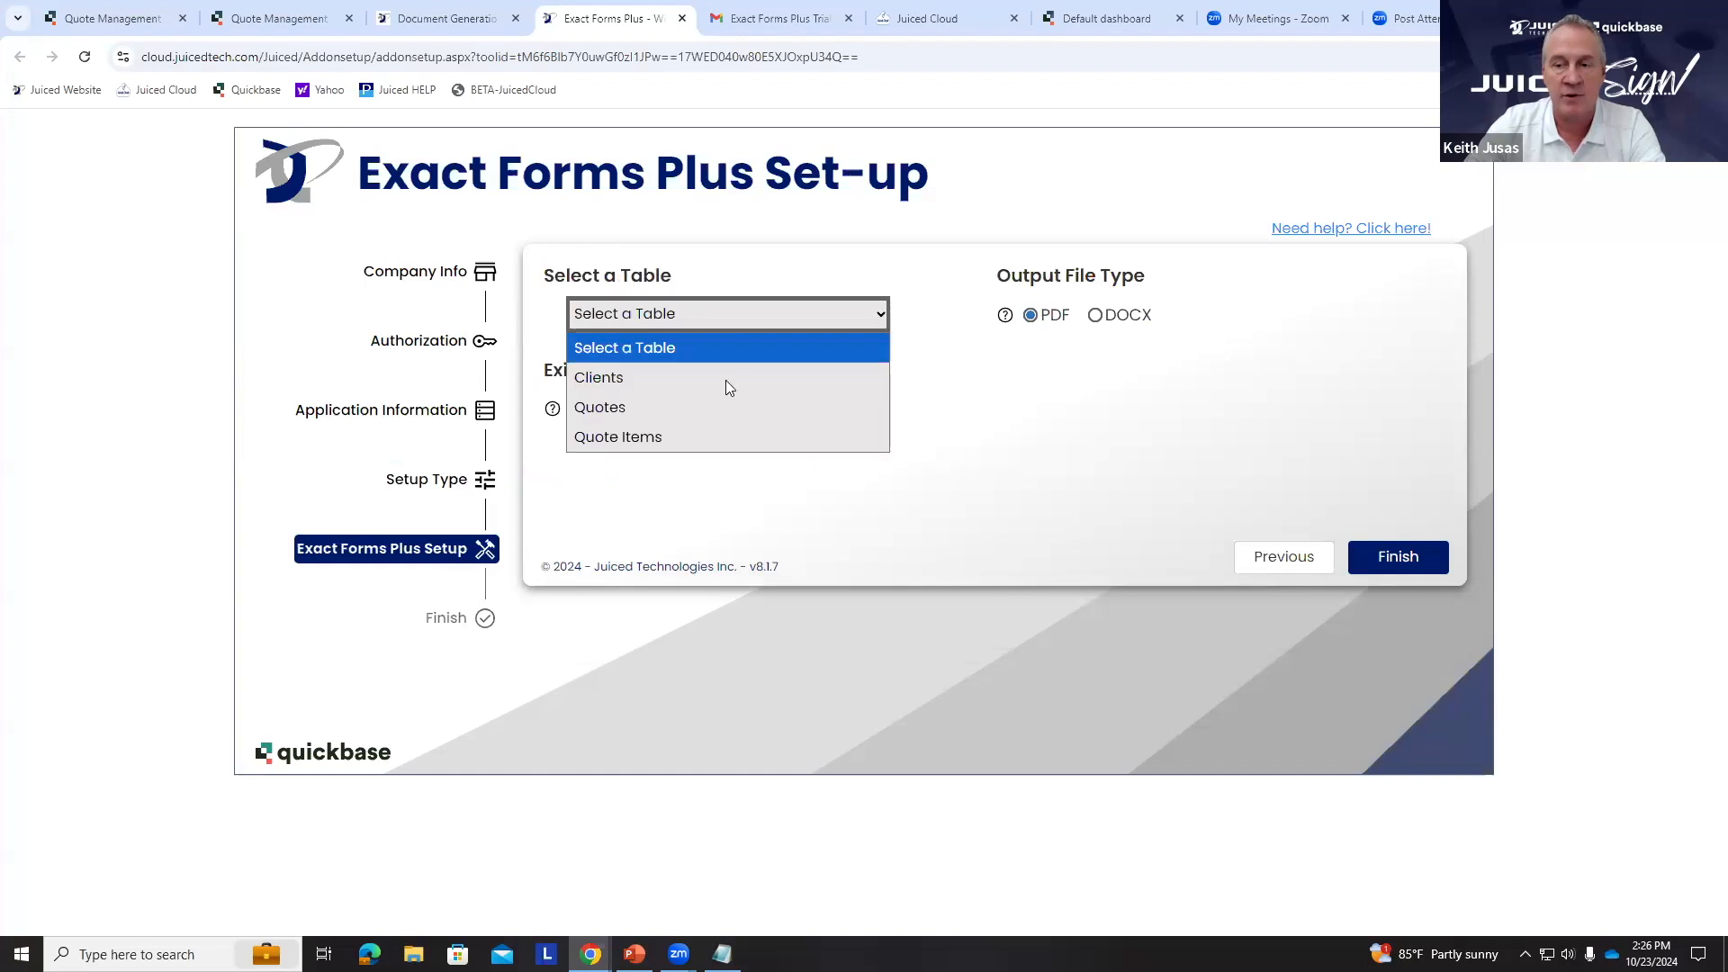
{"action": "left_click", "coordinate": [695, 409]}
{"action": "left_click", "coordinate": [697, 411]}
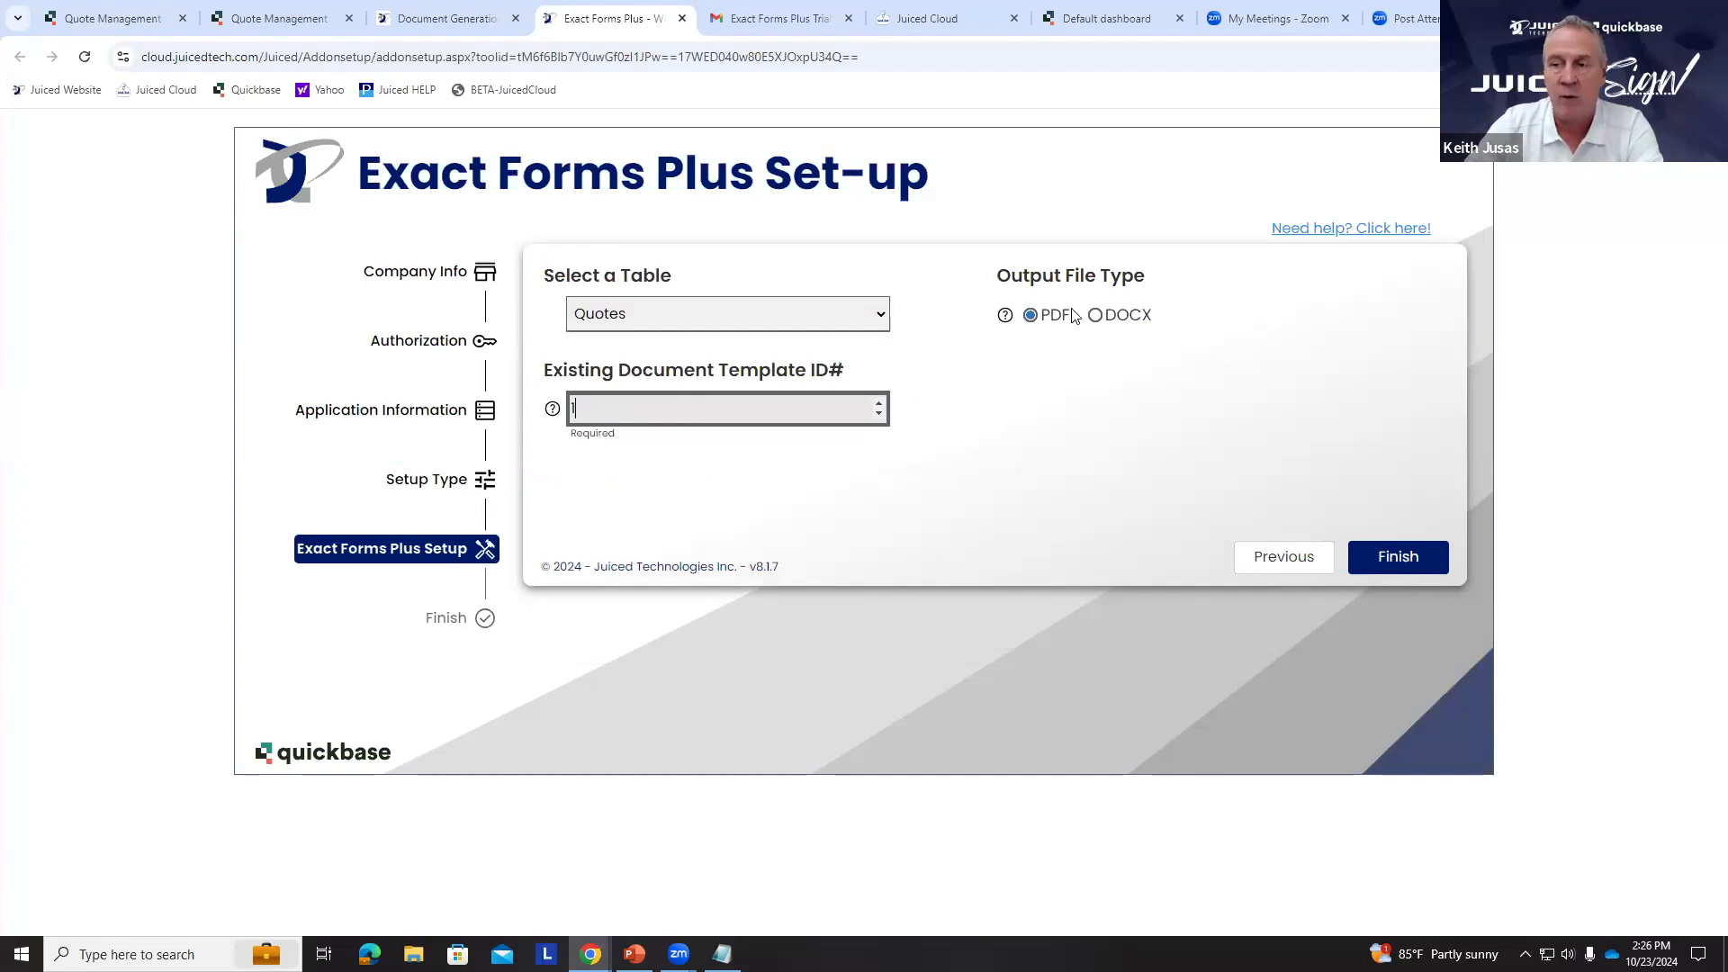
{"action": "left_click", "coordinate": [1397, 560]}
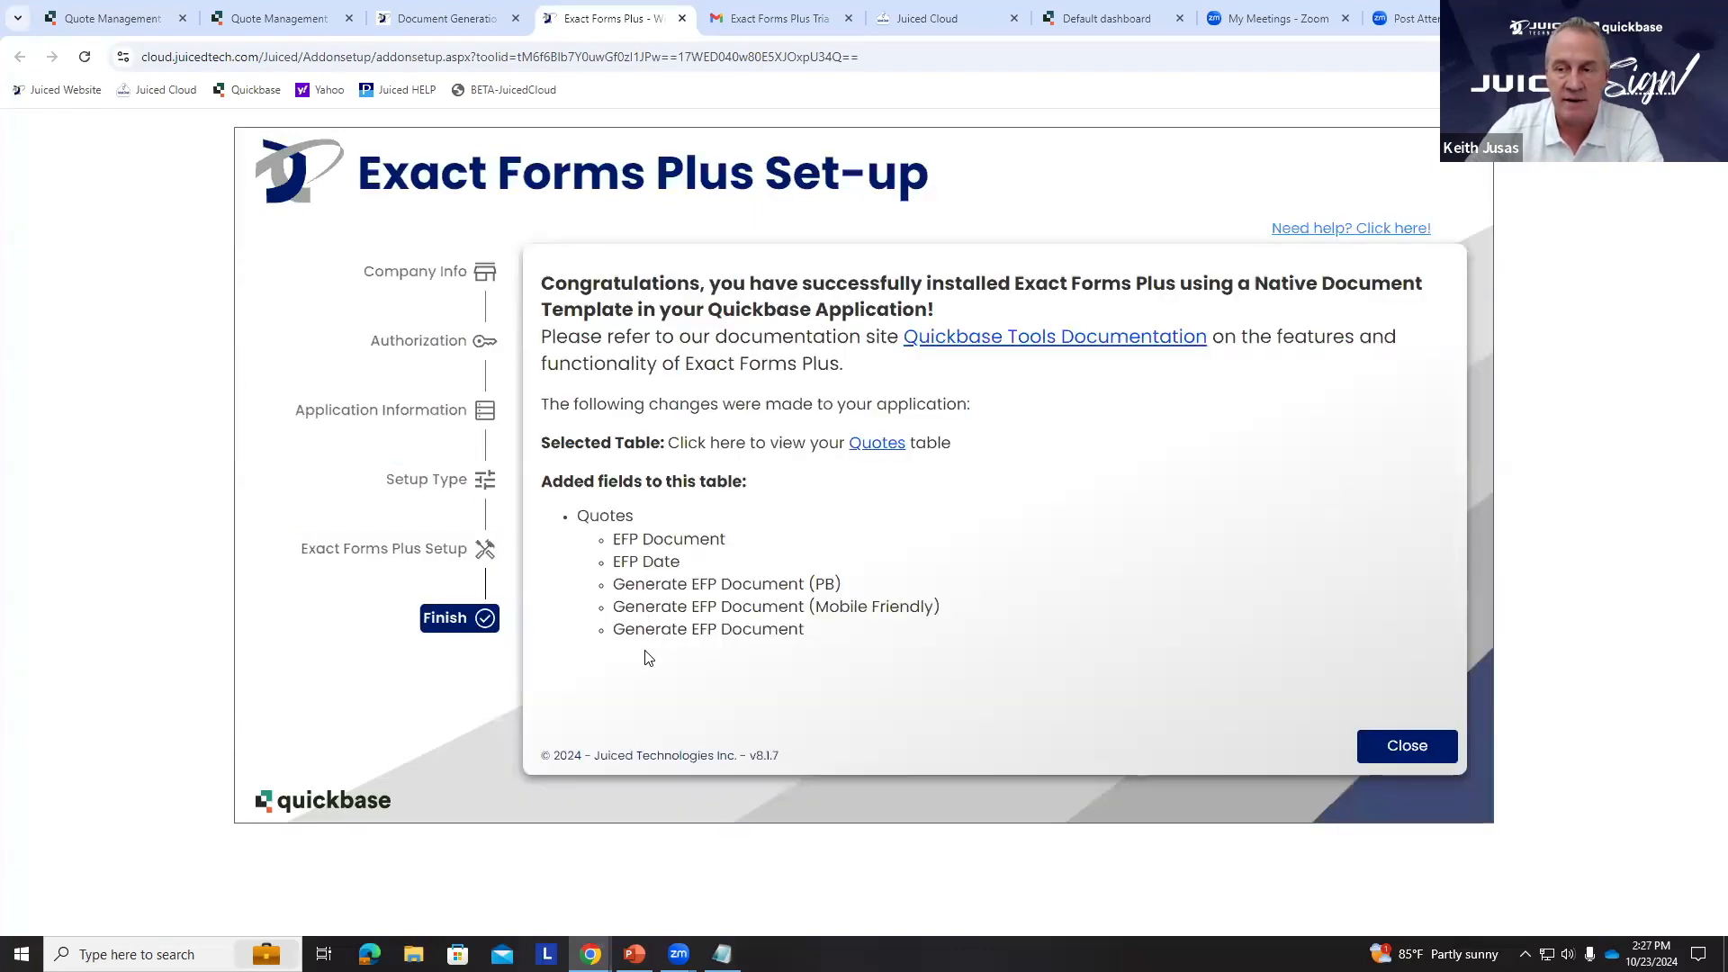
Open the Exact Forms Plus documentation in a new tab, skim it, then close it
{"action": "right_click", "coordinate": [1077, 346]}
{"action": "left_click", "coordinate": [1138, 359]}
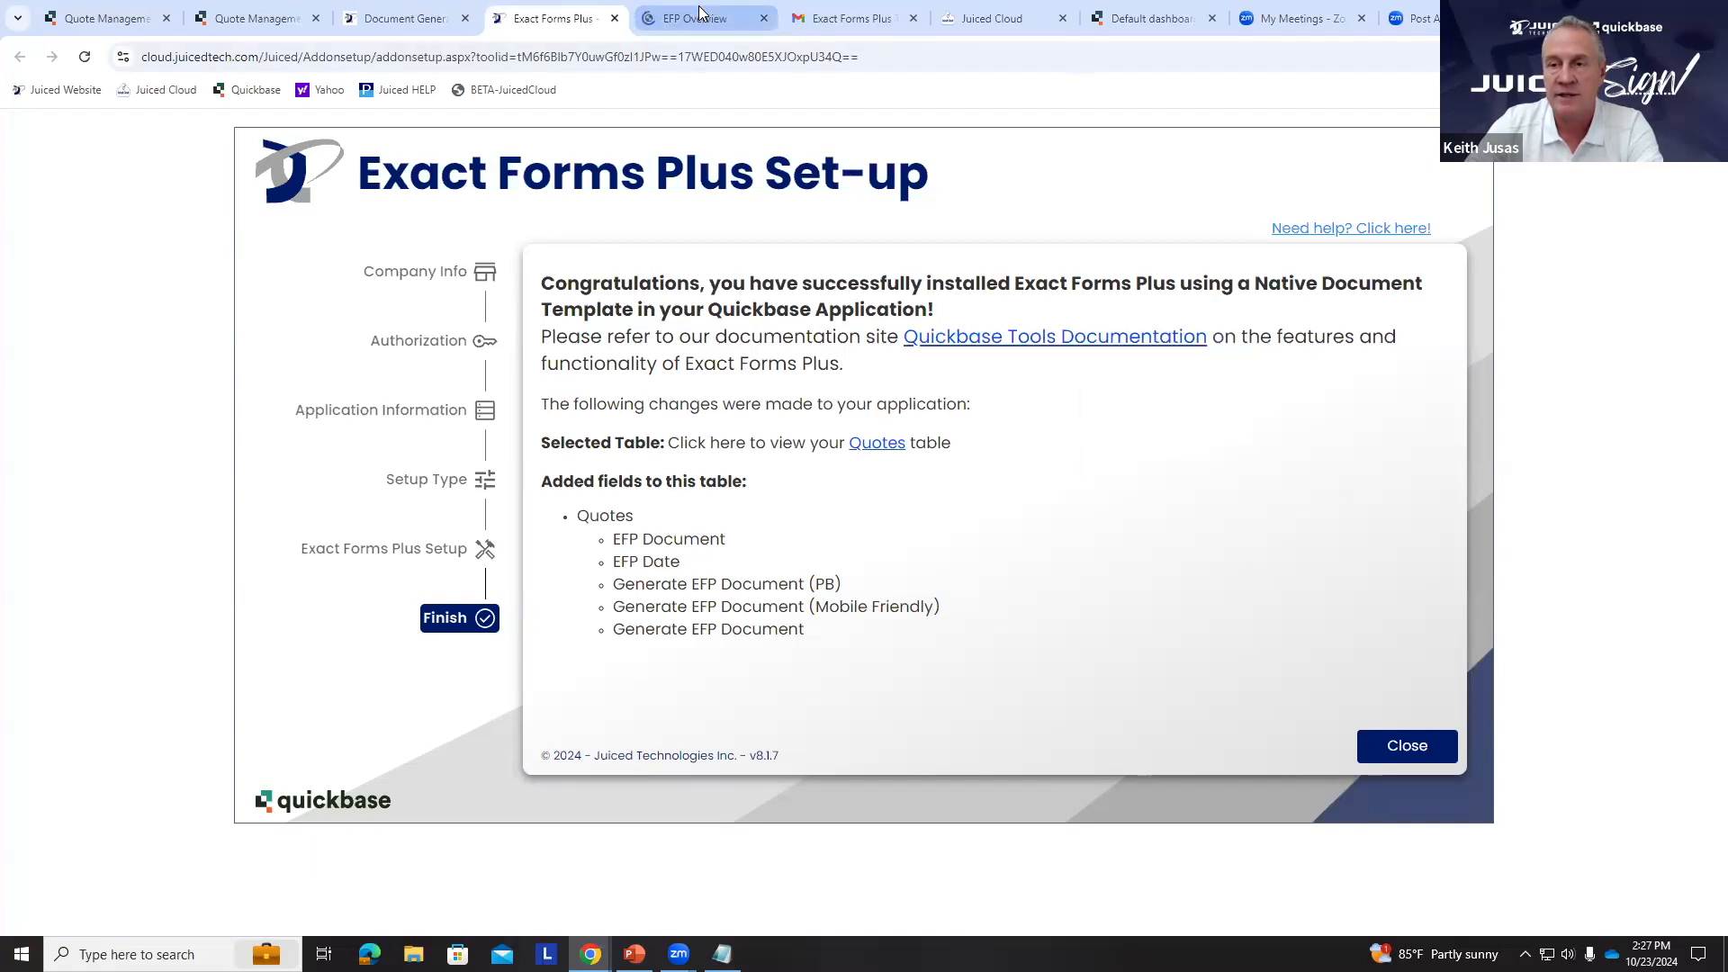
{"action": "left_click", "coordinate": [701, 18]}
{"action": "scroll", "coordinate": [679, 709], "scroll_direction": "down", "scroll_amount": 2}
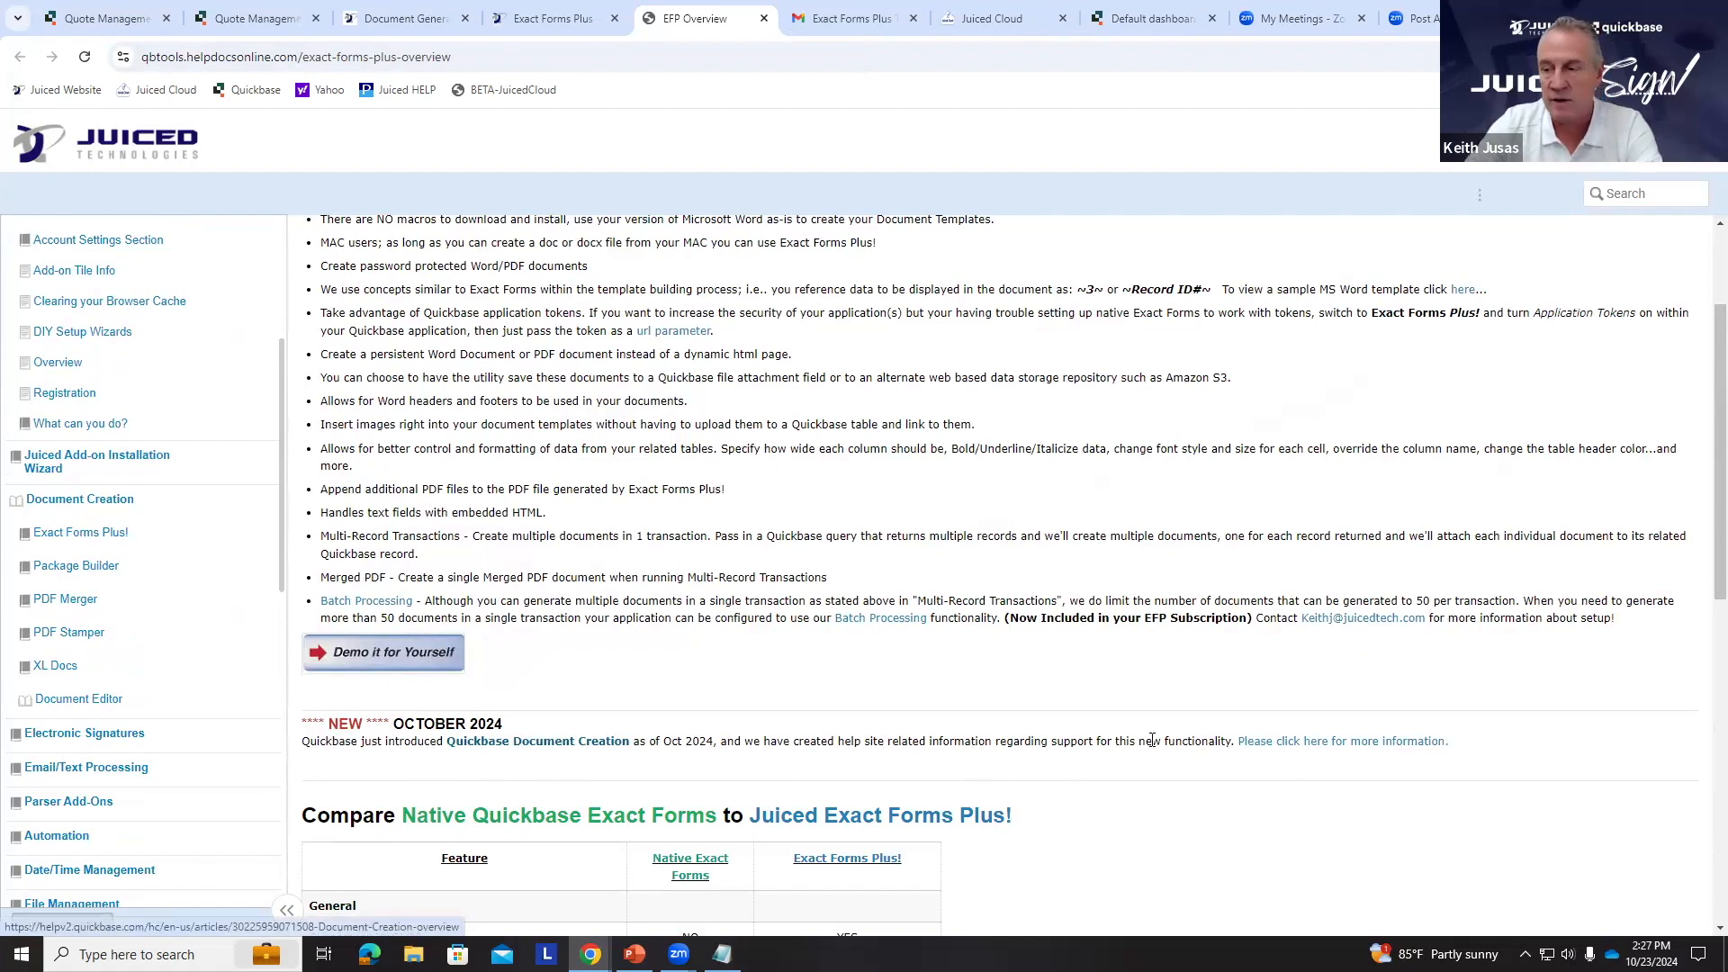
{"action": "left_click", "coordinate": [764, 18]}
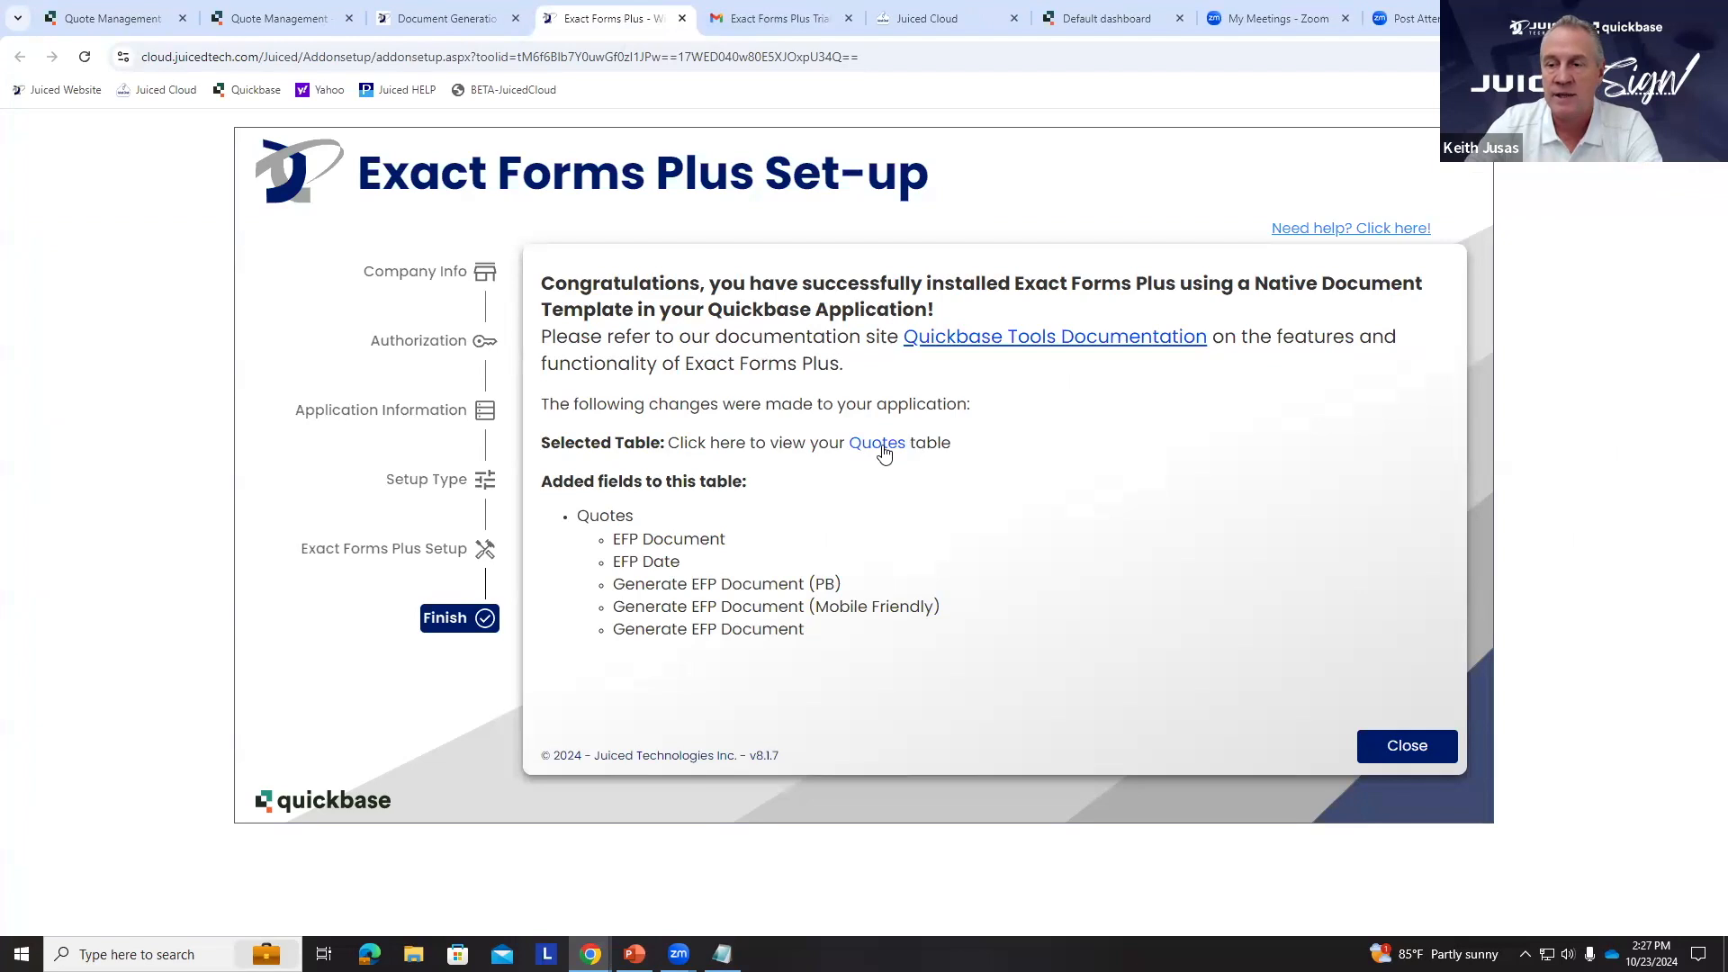
Edit quote Q001, show its Doc Gen - EF+ section, and inspect the Generate EFP Document field
{"action": "left_click", "coordinate": [882, 447]}
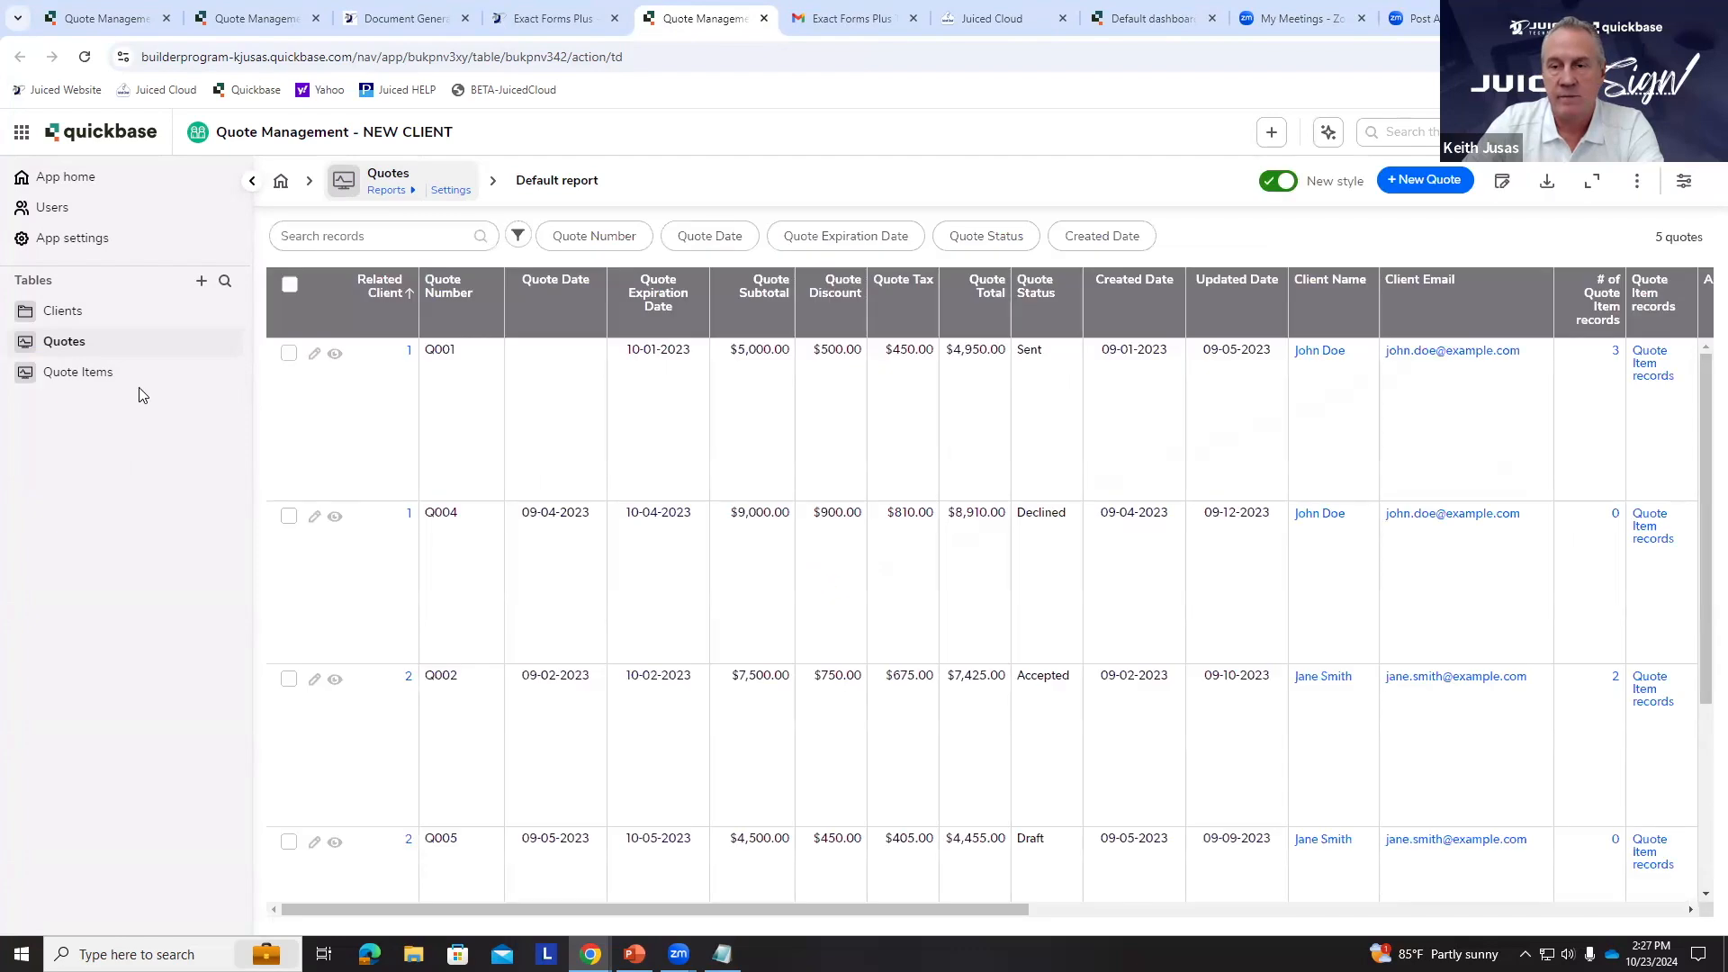
{"action": "left_click", "coordinate": [333, 354]}
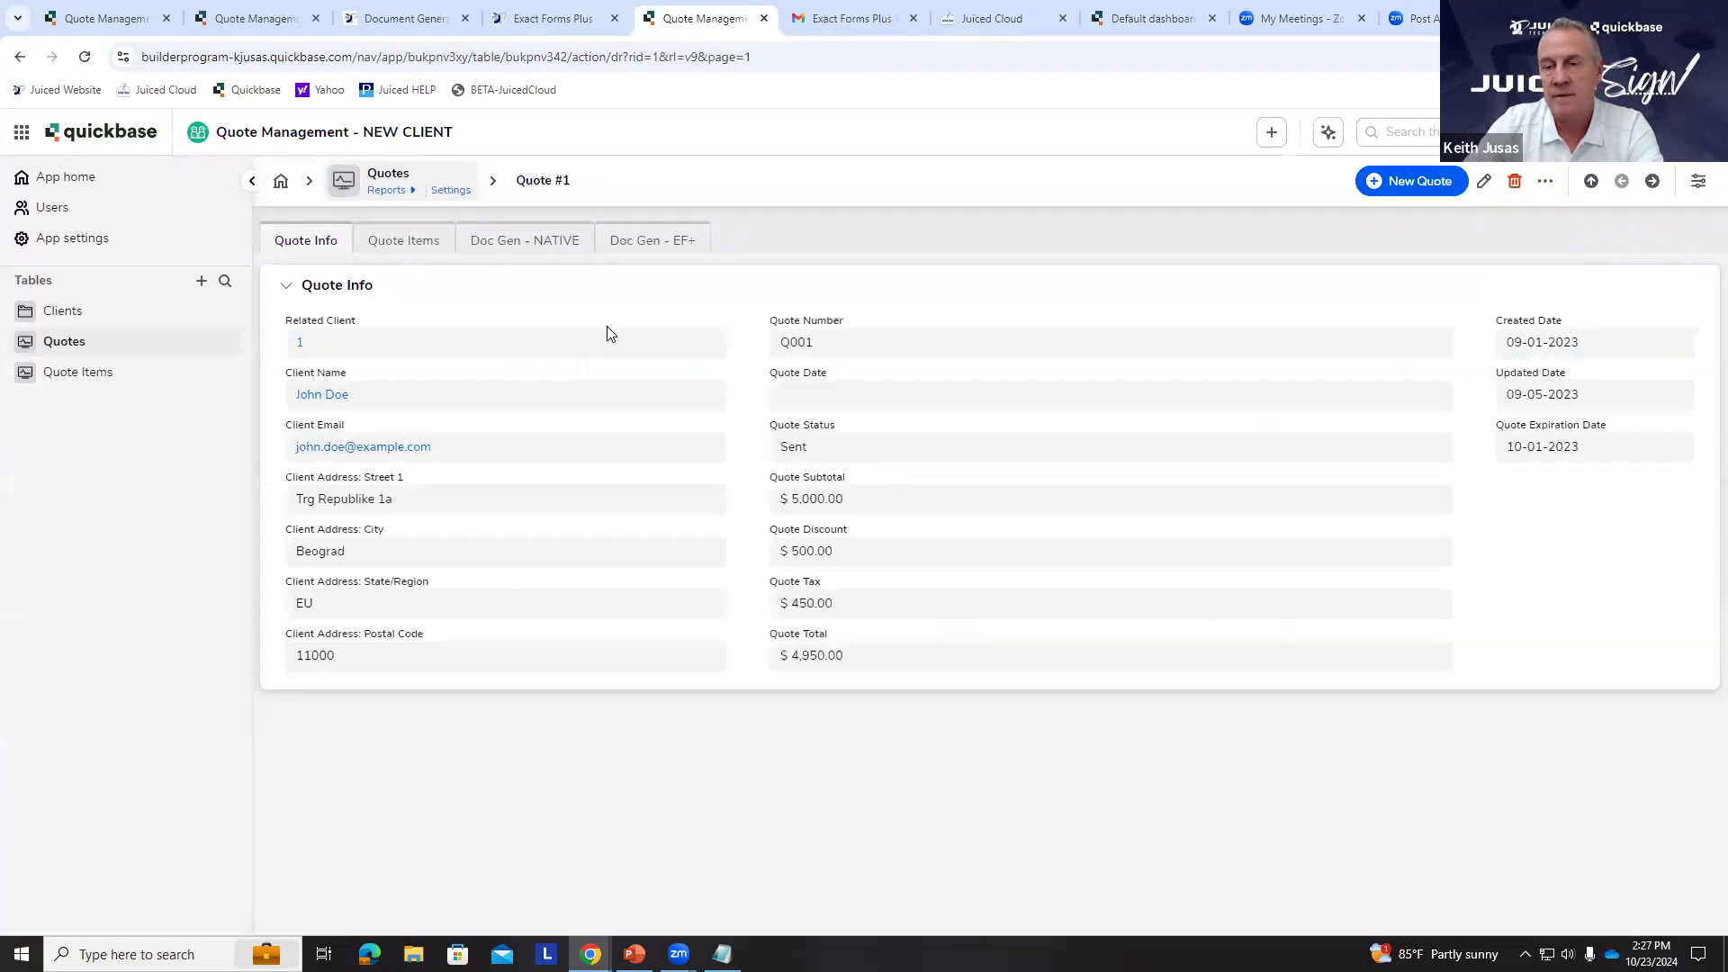
{"action": "left_click", "coordinate": [1496, 181]}
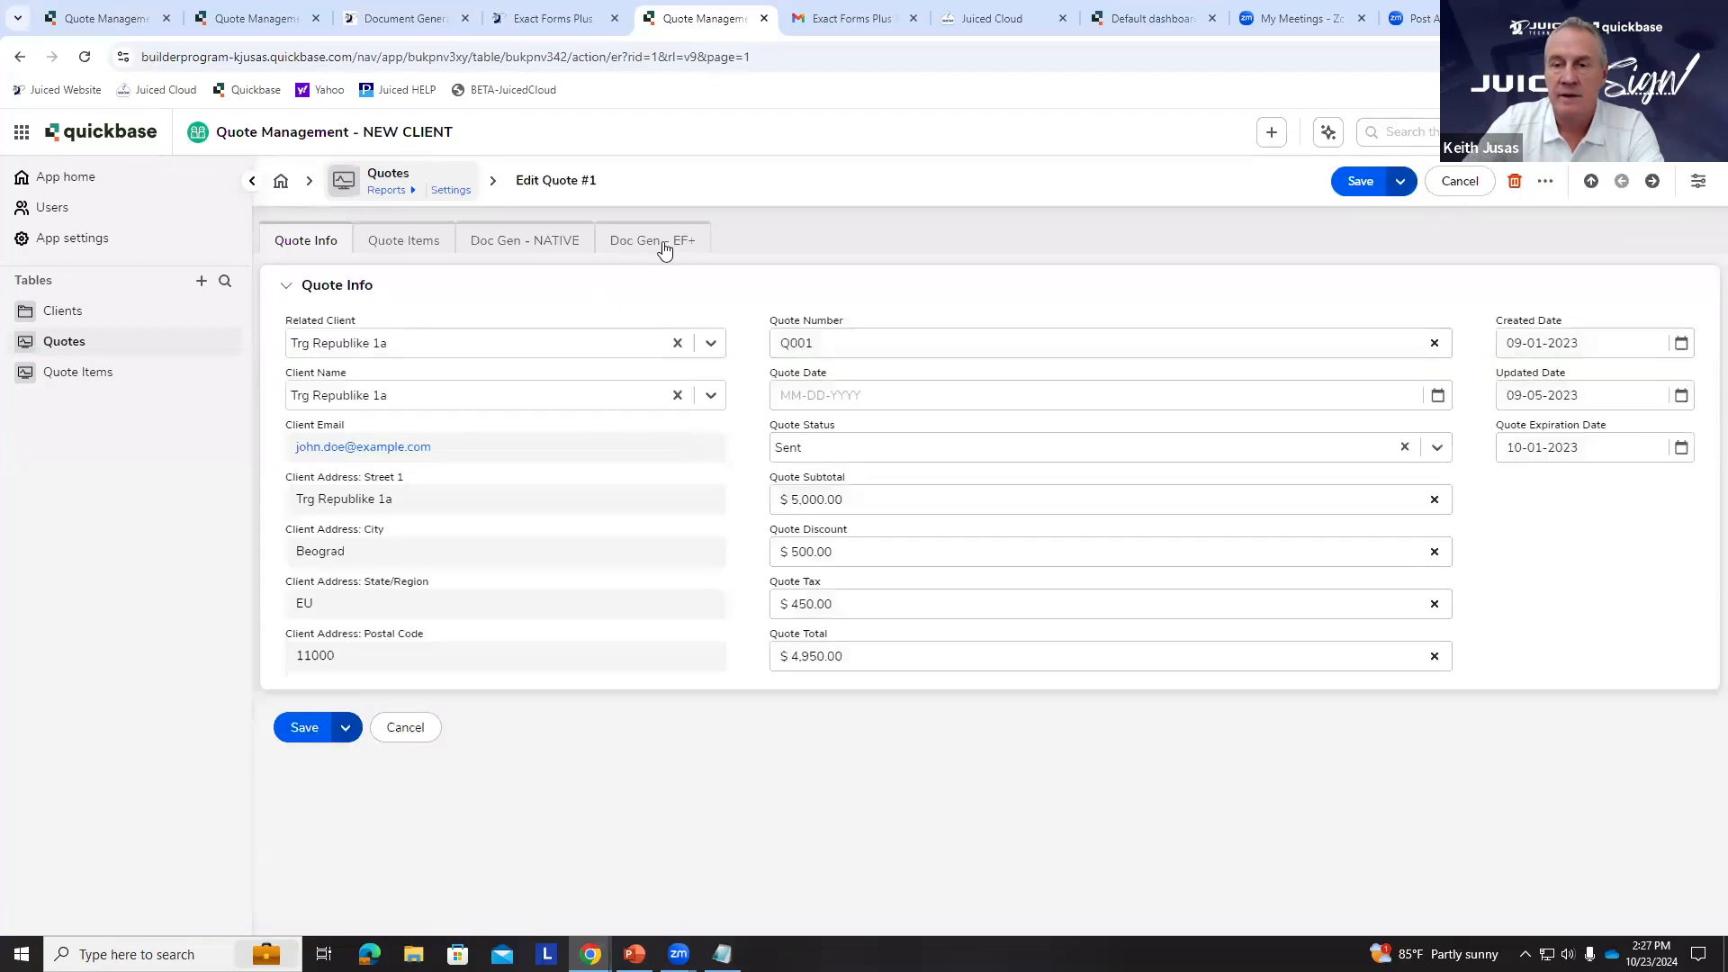
{"action": "left_click", "coordinate": [664, 250]}
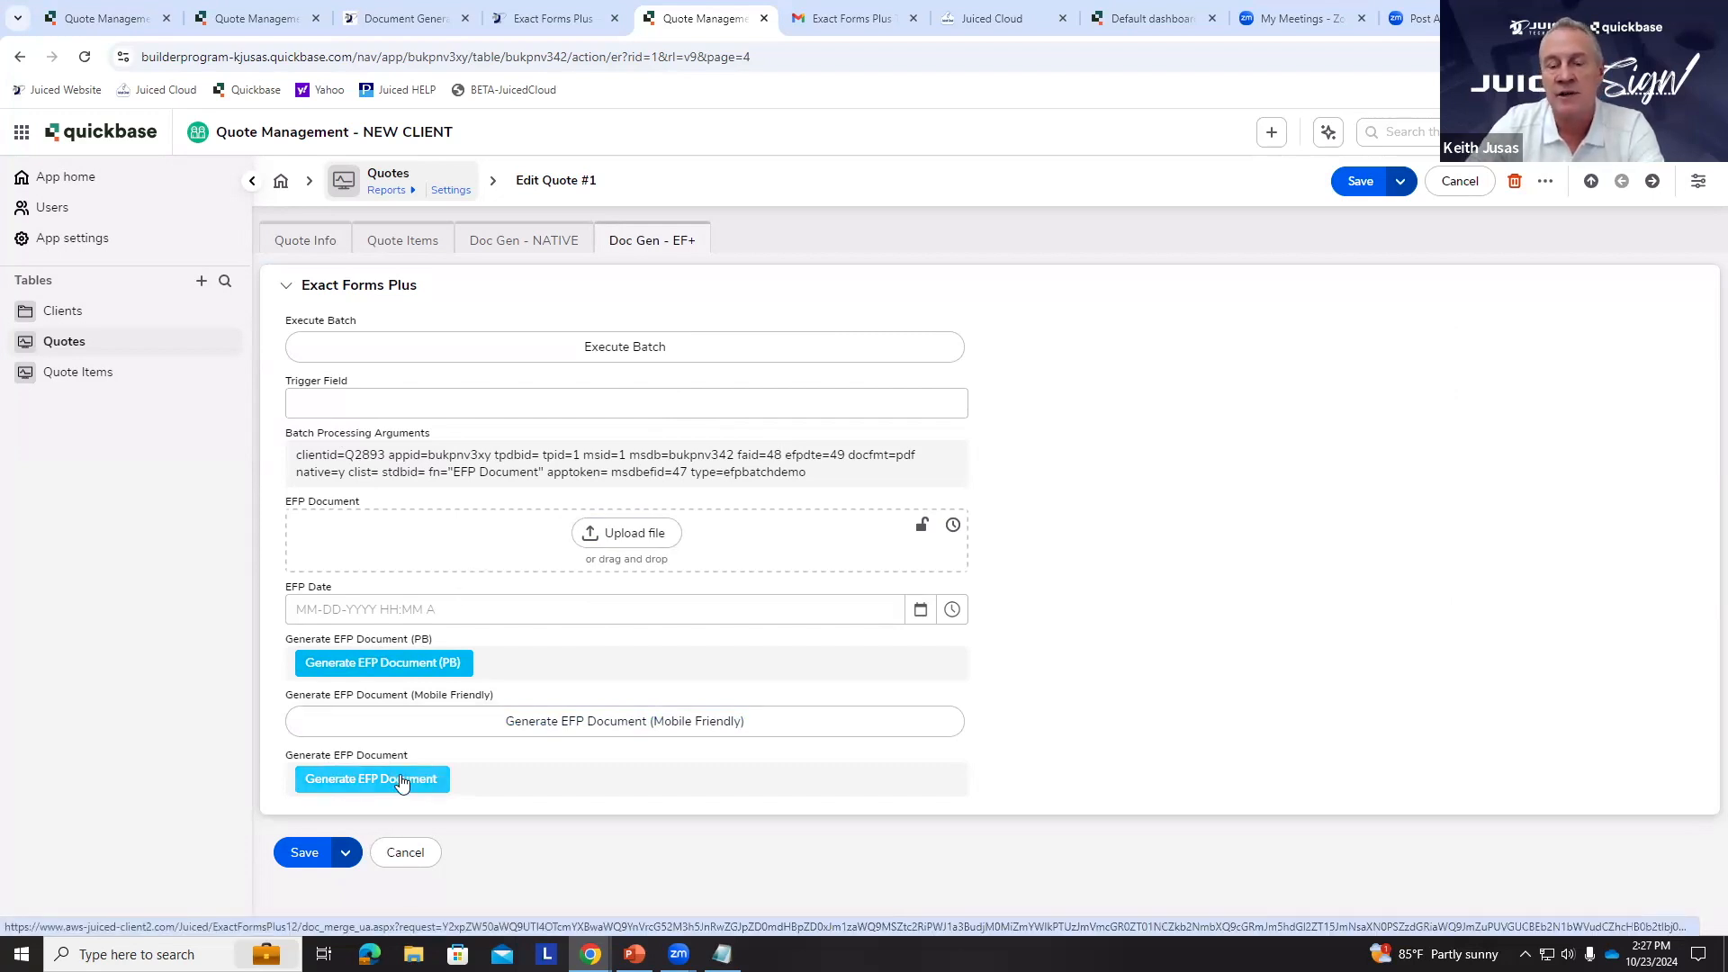
{"action": "right_click", "coordinate": [372, 761]}
{"action": "left_click", "coordinate": [437, 814]}
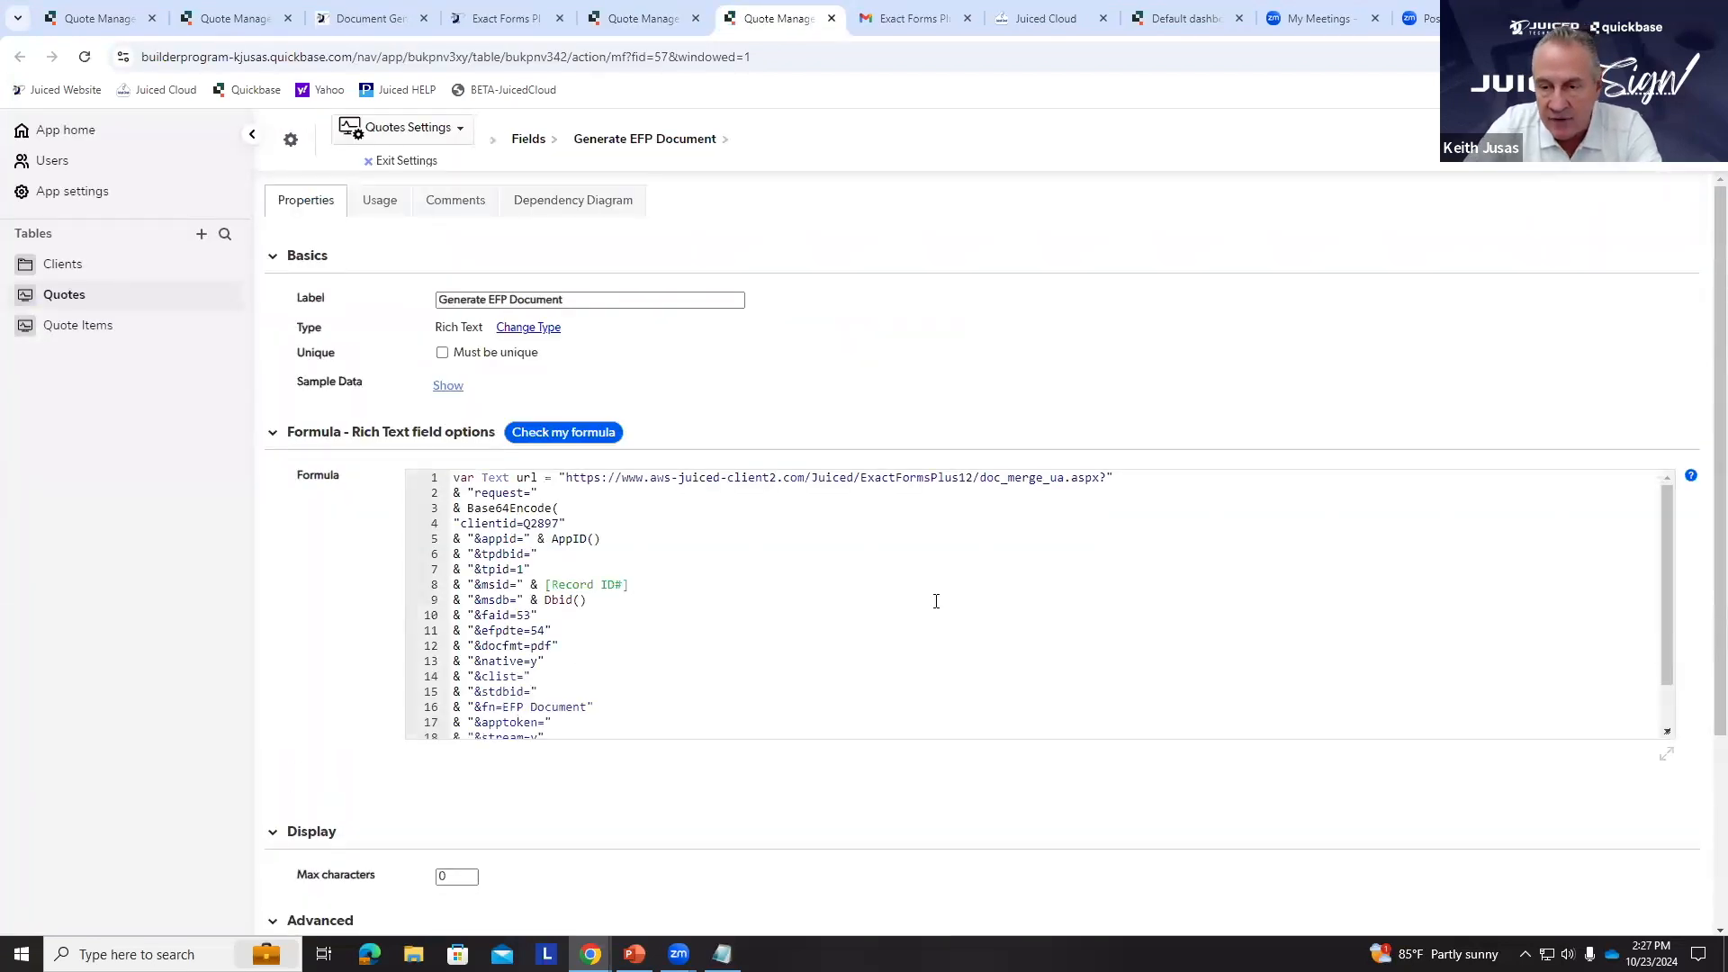
{"action": "scroll", "coordinate": [889, 606], "scroll_direction": "down", "scroll_amount": 3}
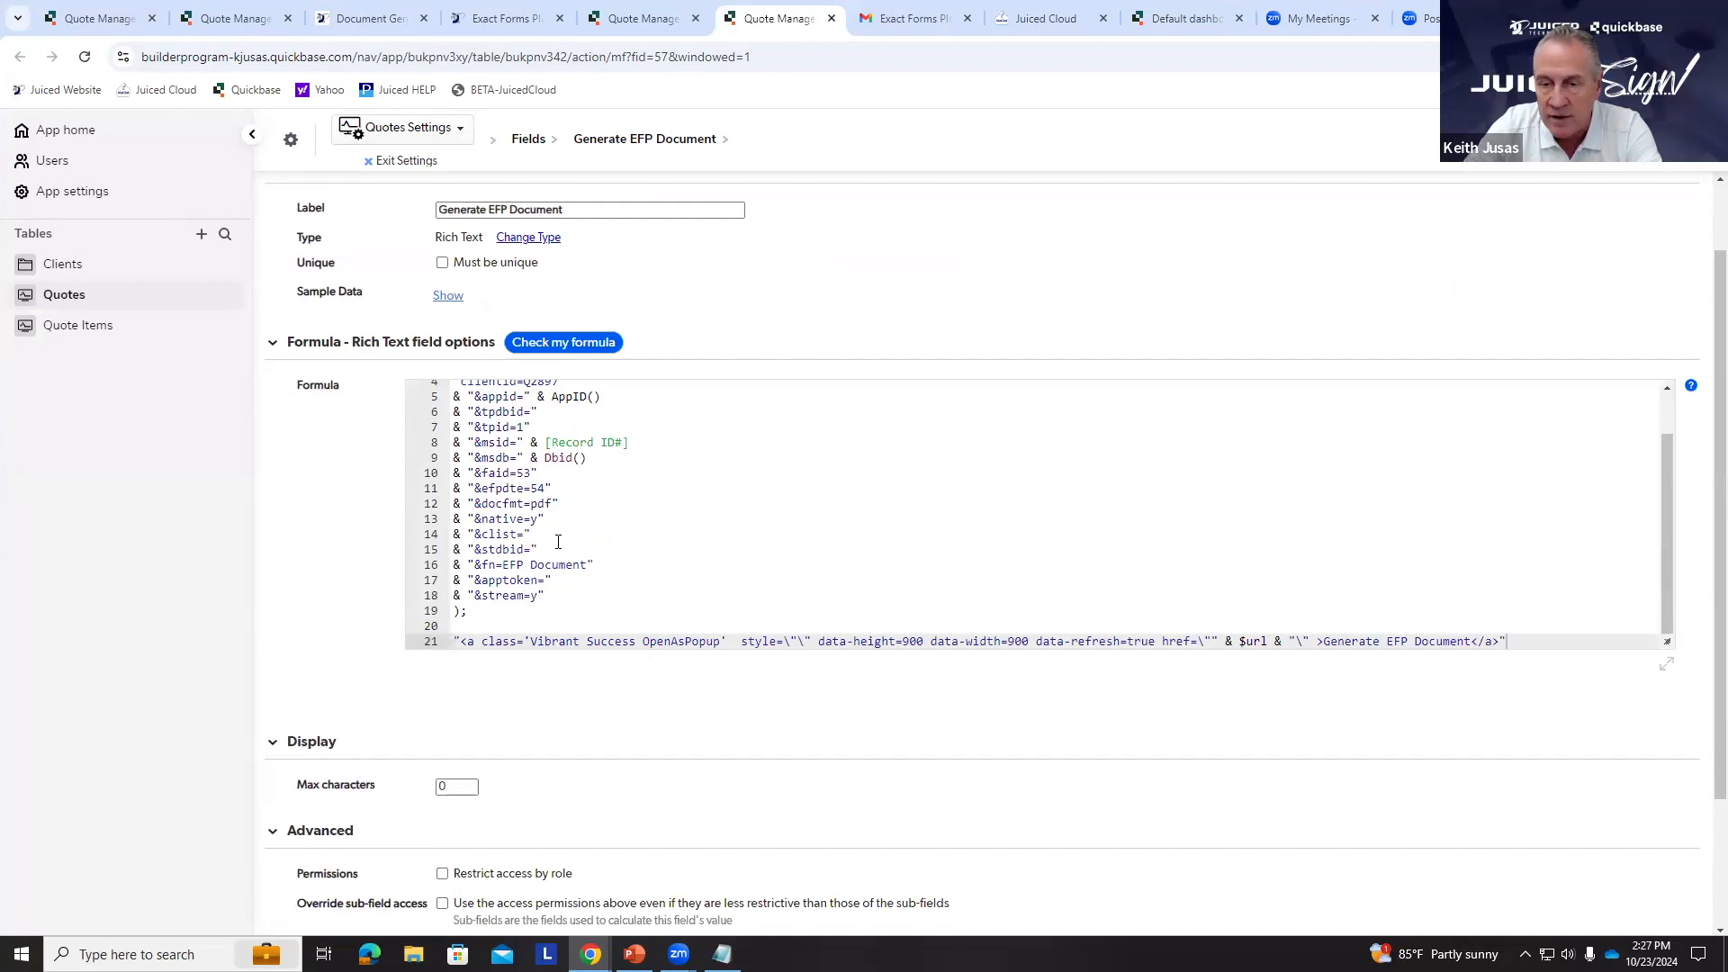
{"action": "left_click_drag", "start_coordinate": [556, 525], "coordinate": [454, 519]}
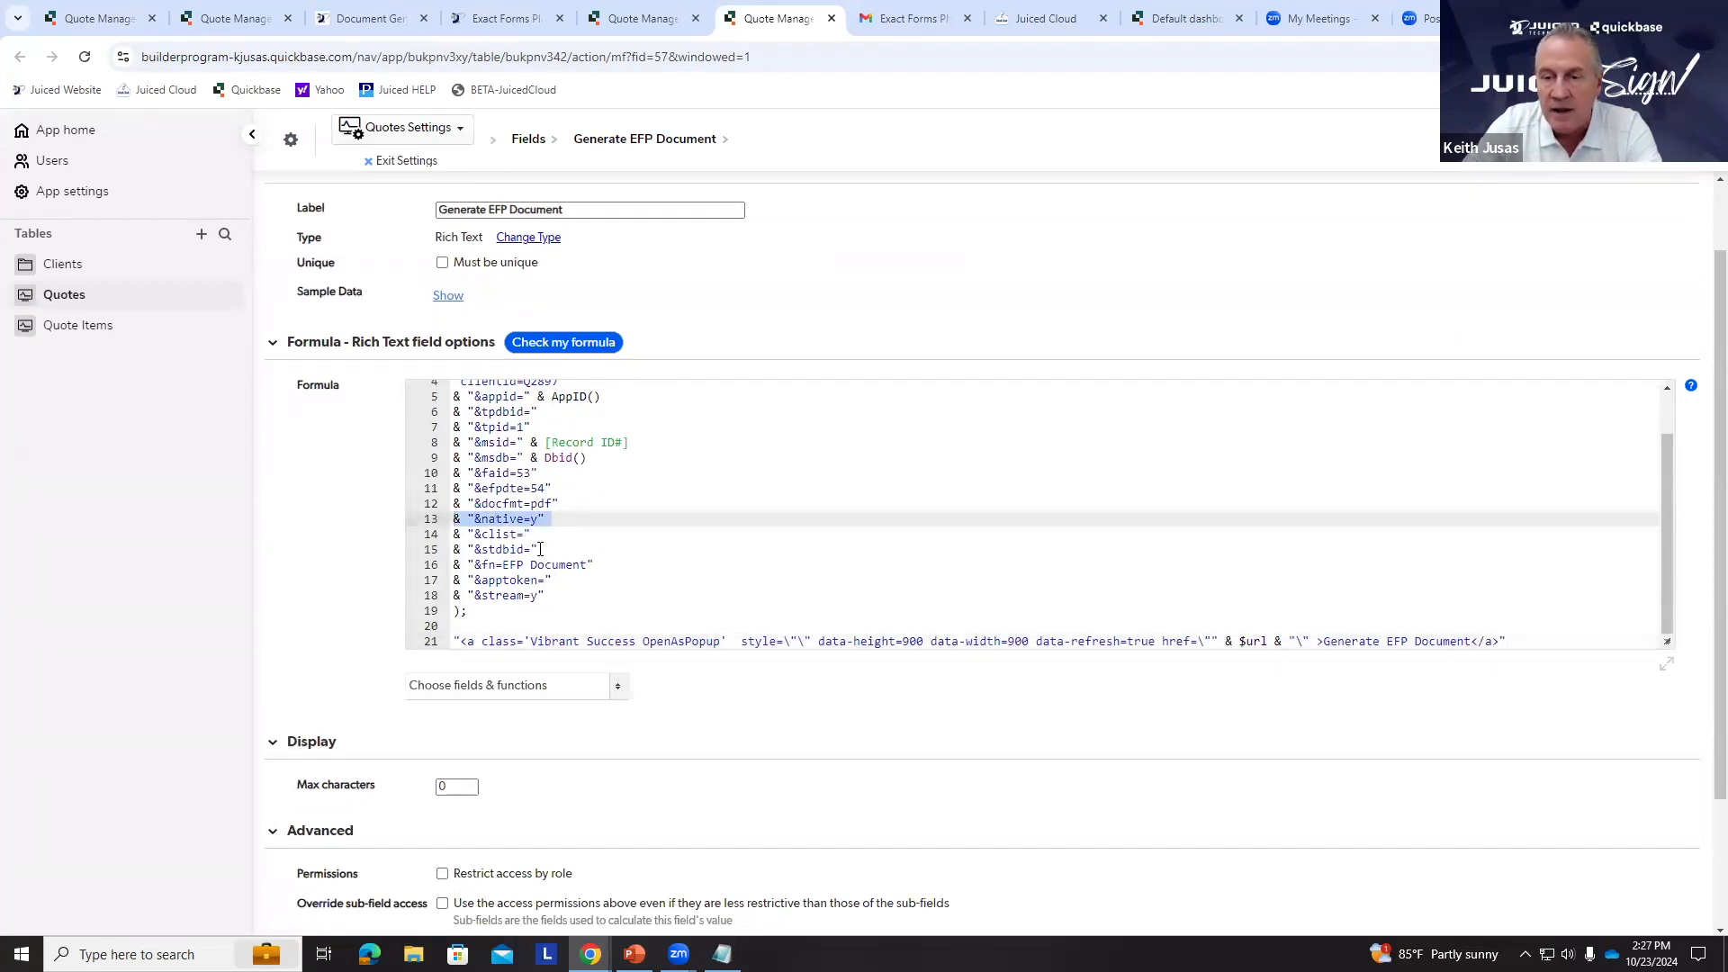
{"action": "left_click_drag", "start_coordinate": [541, 551], "coordinate": [442, 521]}
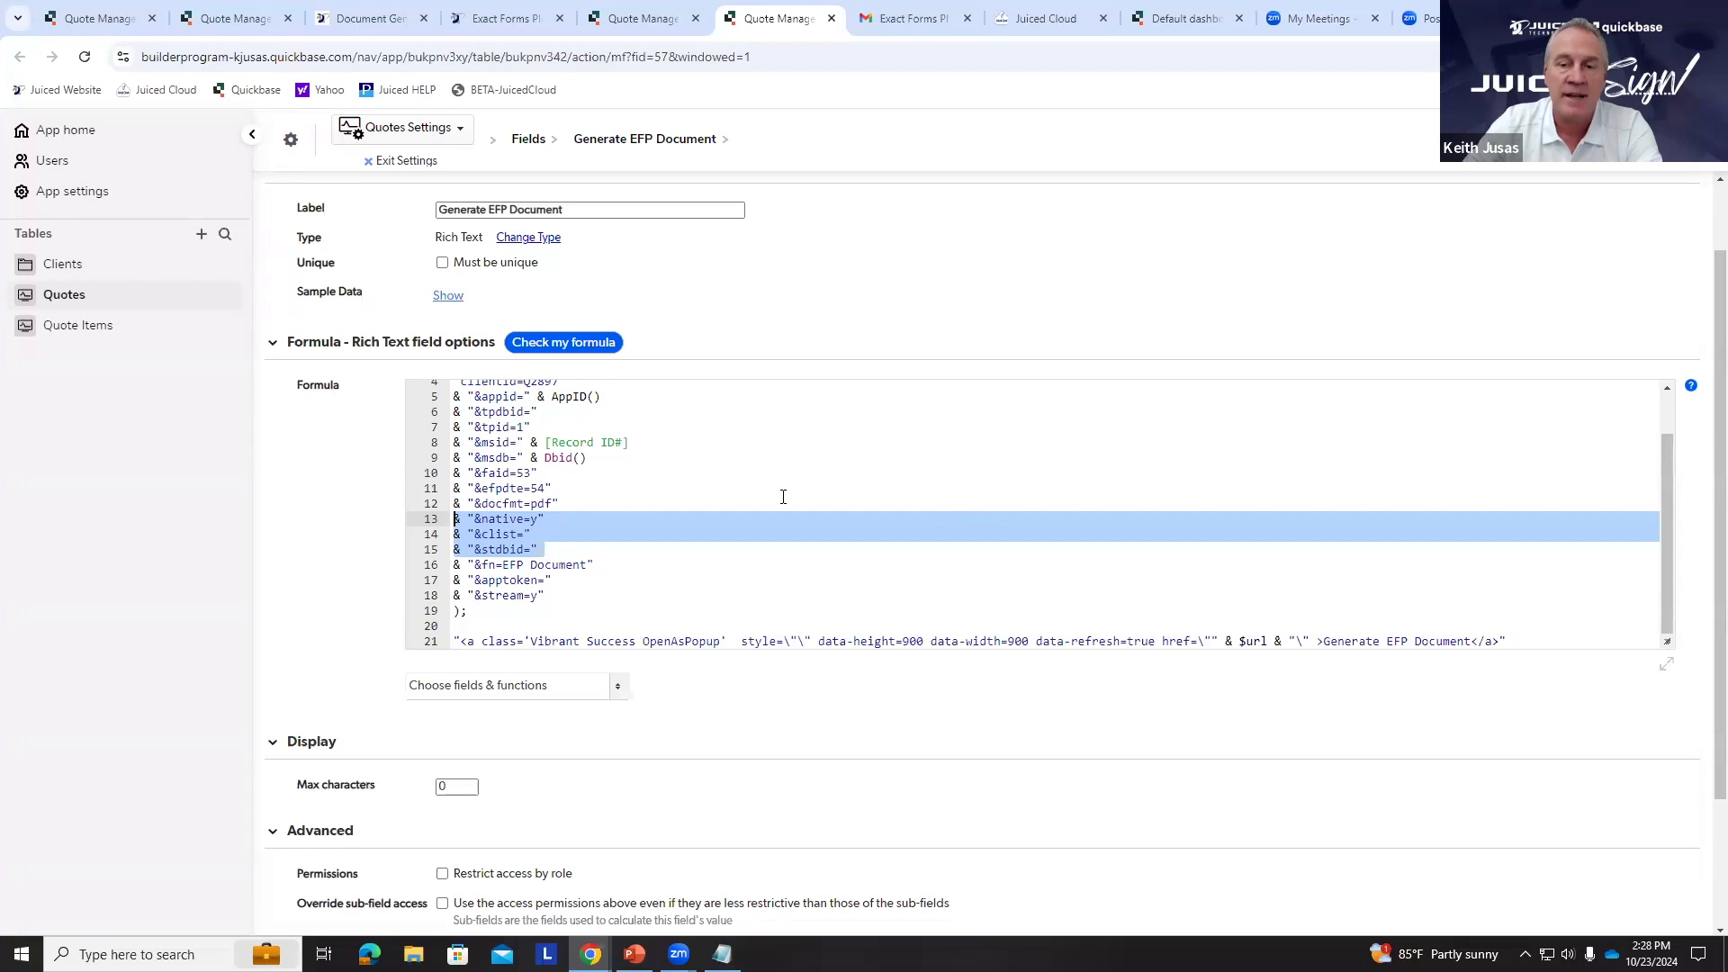
{"action": "scroll", "coordinate": [783, 497], "scroll_direction": "up", "scroll_amount": 1}
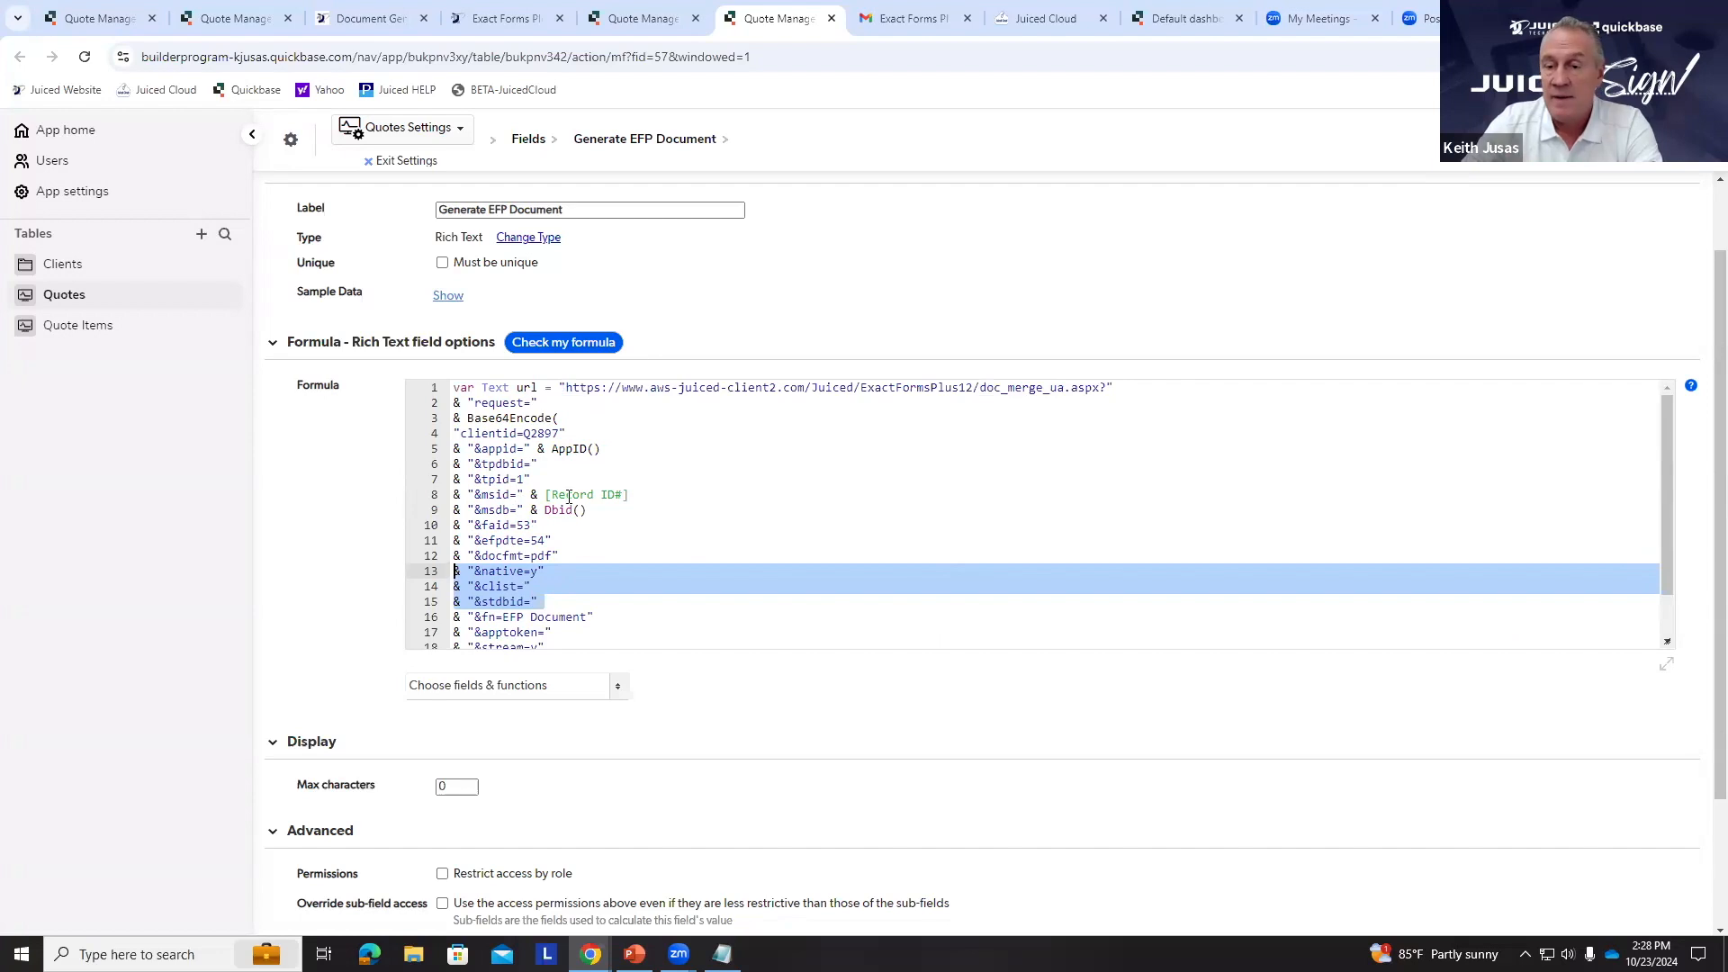
{"action": "left_click", "coordinate": [1620, 139]}
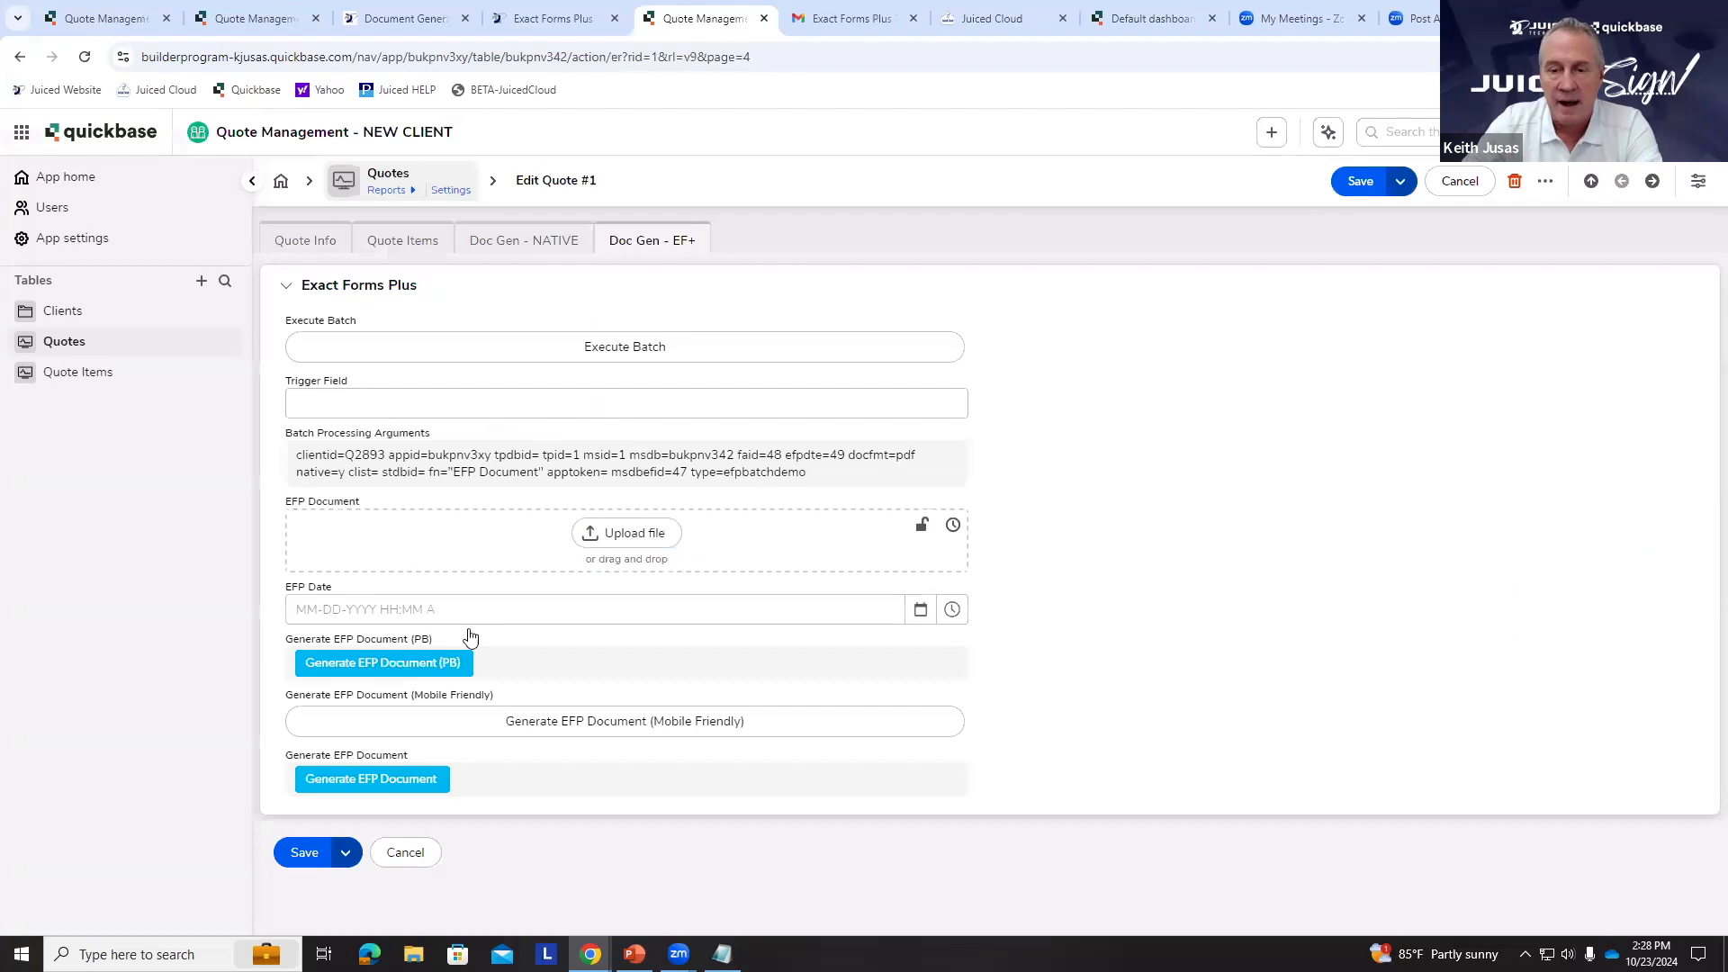
Generate the EFP PDF for Q001, review the preview, and close it
{"action": "left_click", "coordinate": [381, 779]}
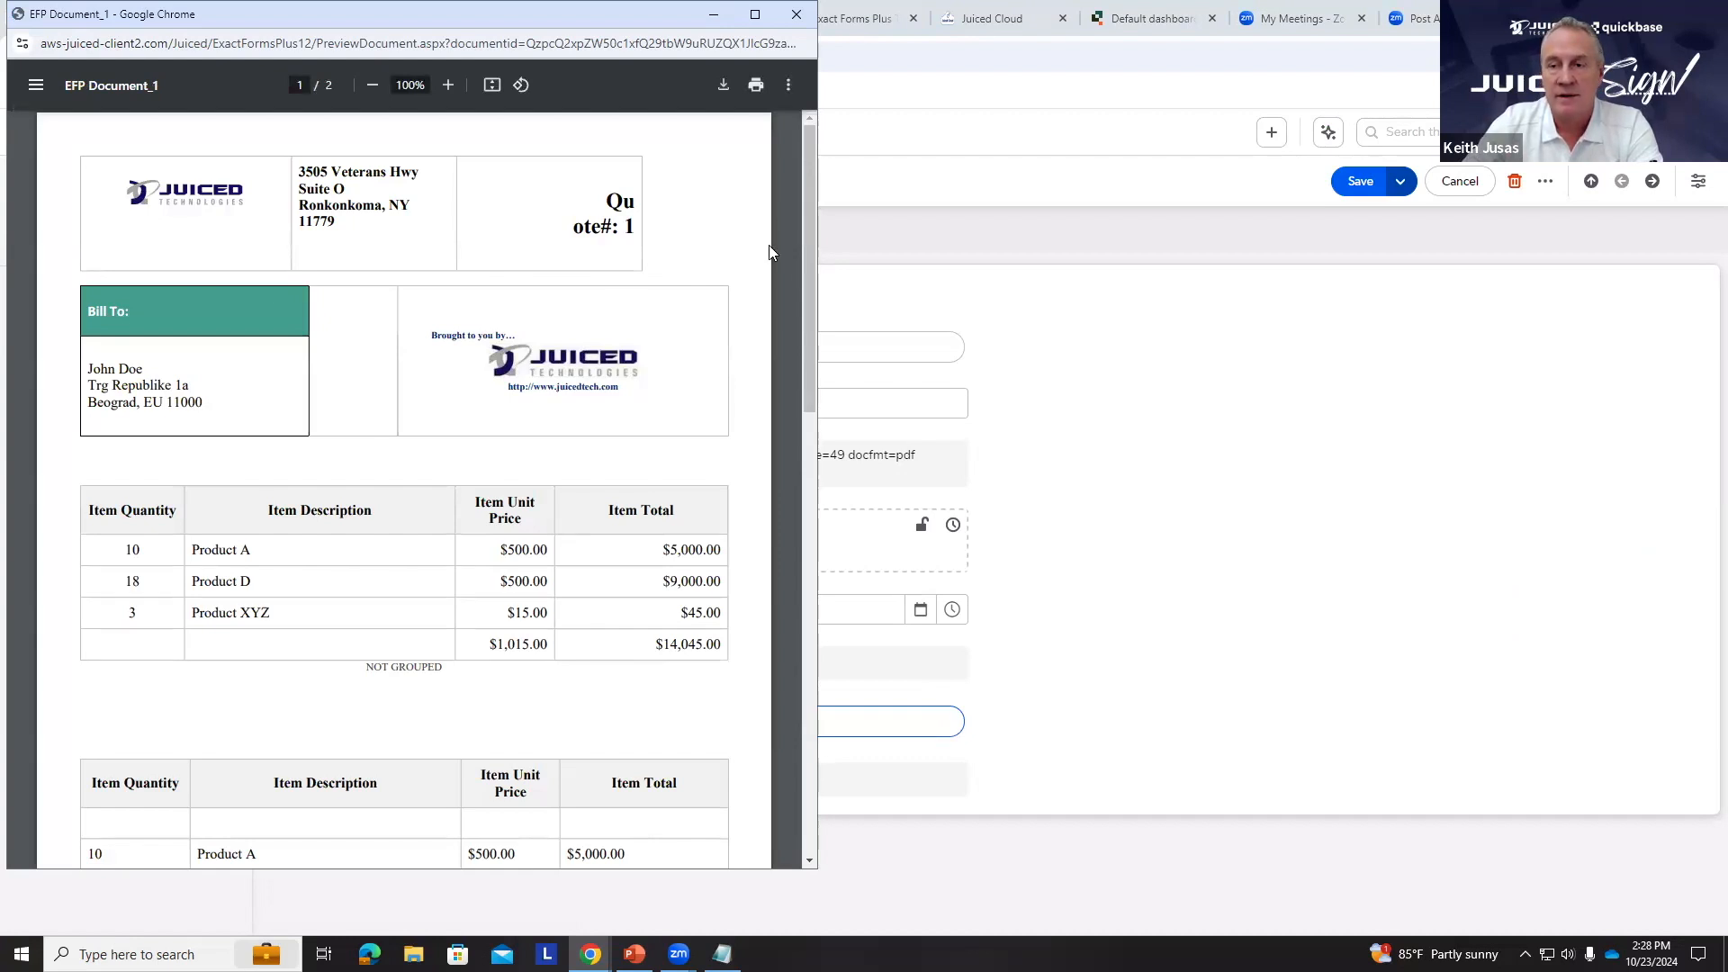
{"action": "left_click_drag", "start_coordinate": [810, 299], "coordinate": [801, 766]}
{"action": "left_click_drag", "start_coordinate": [785, 690], "coordinate": [779, 207]}
{"action": "left_click_drag", "start_coordinate": [789, 563], "coordinate": [801, 180]}
{"action": "left_click", "coordinate": [792, 14]}
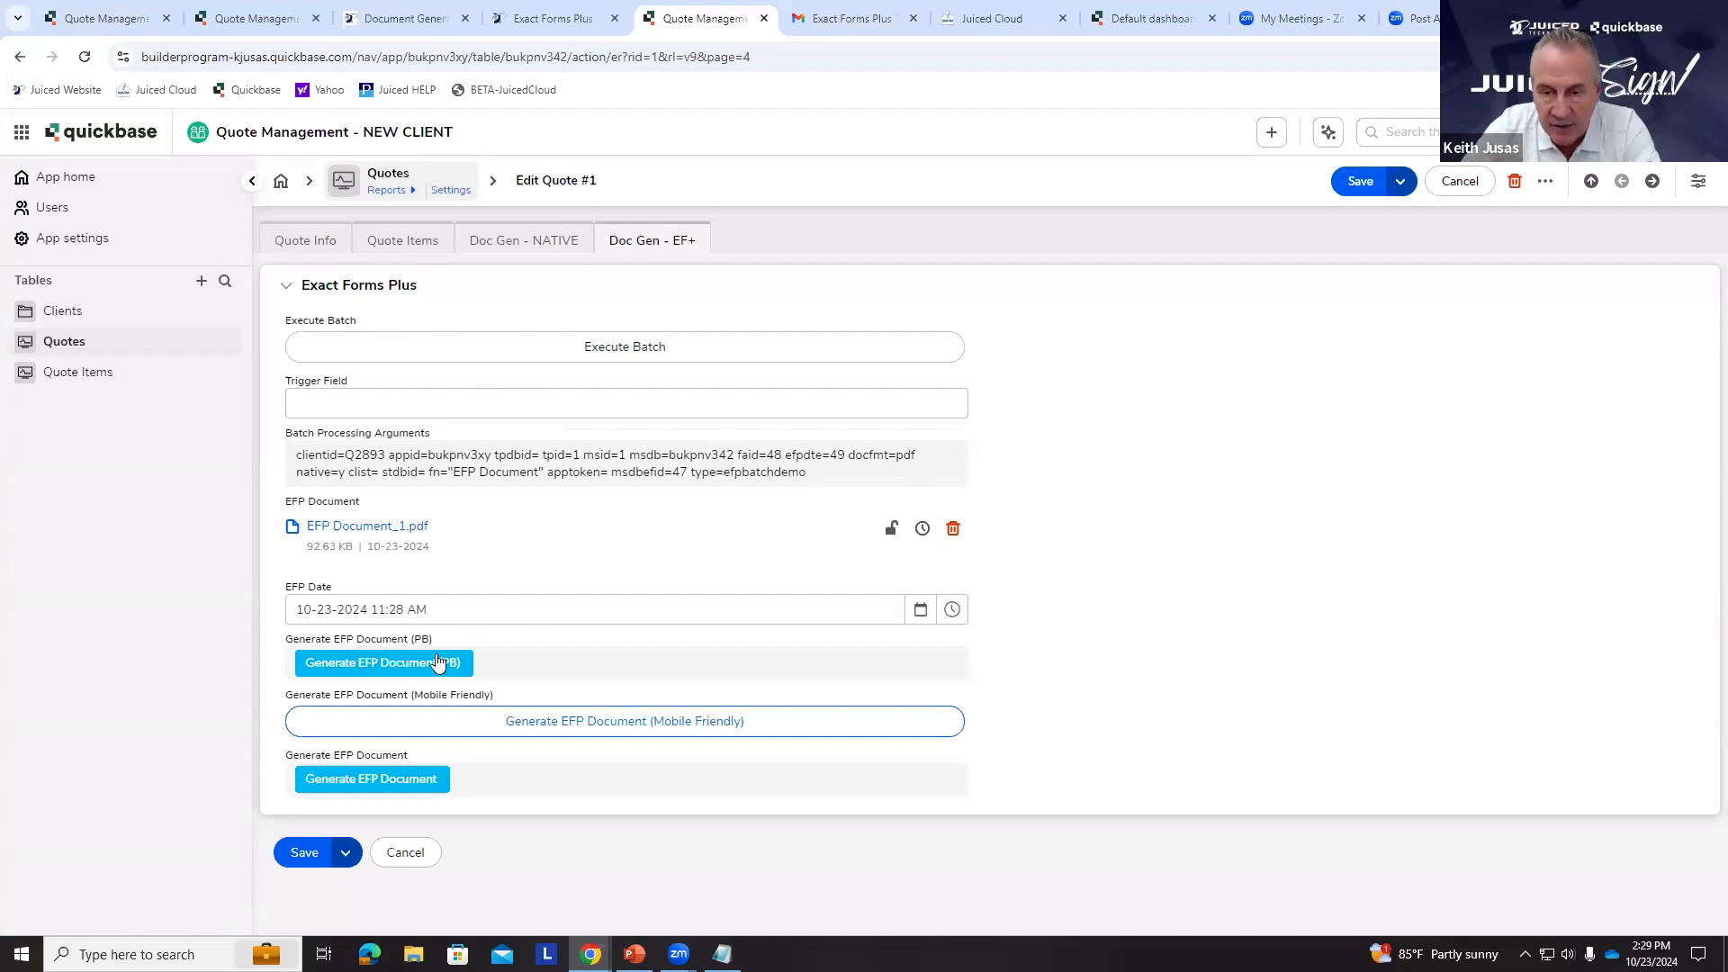
Open the Batch Processing Arguments field settings showing its tpid=1, faid=48, efpdte=49 formula
{"action": "right_click", "coordinate": [334, 510]}
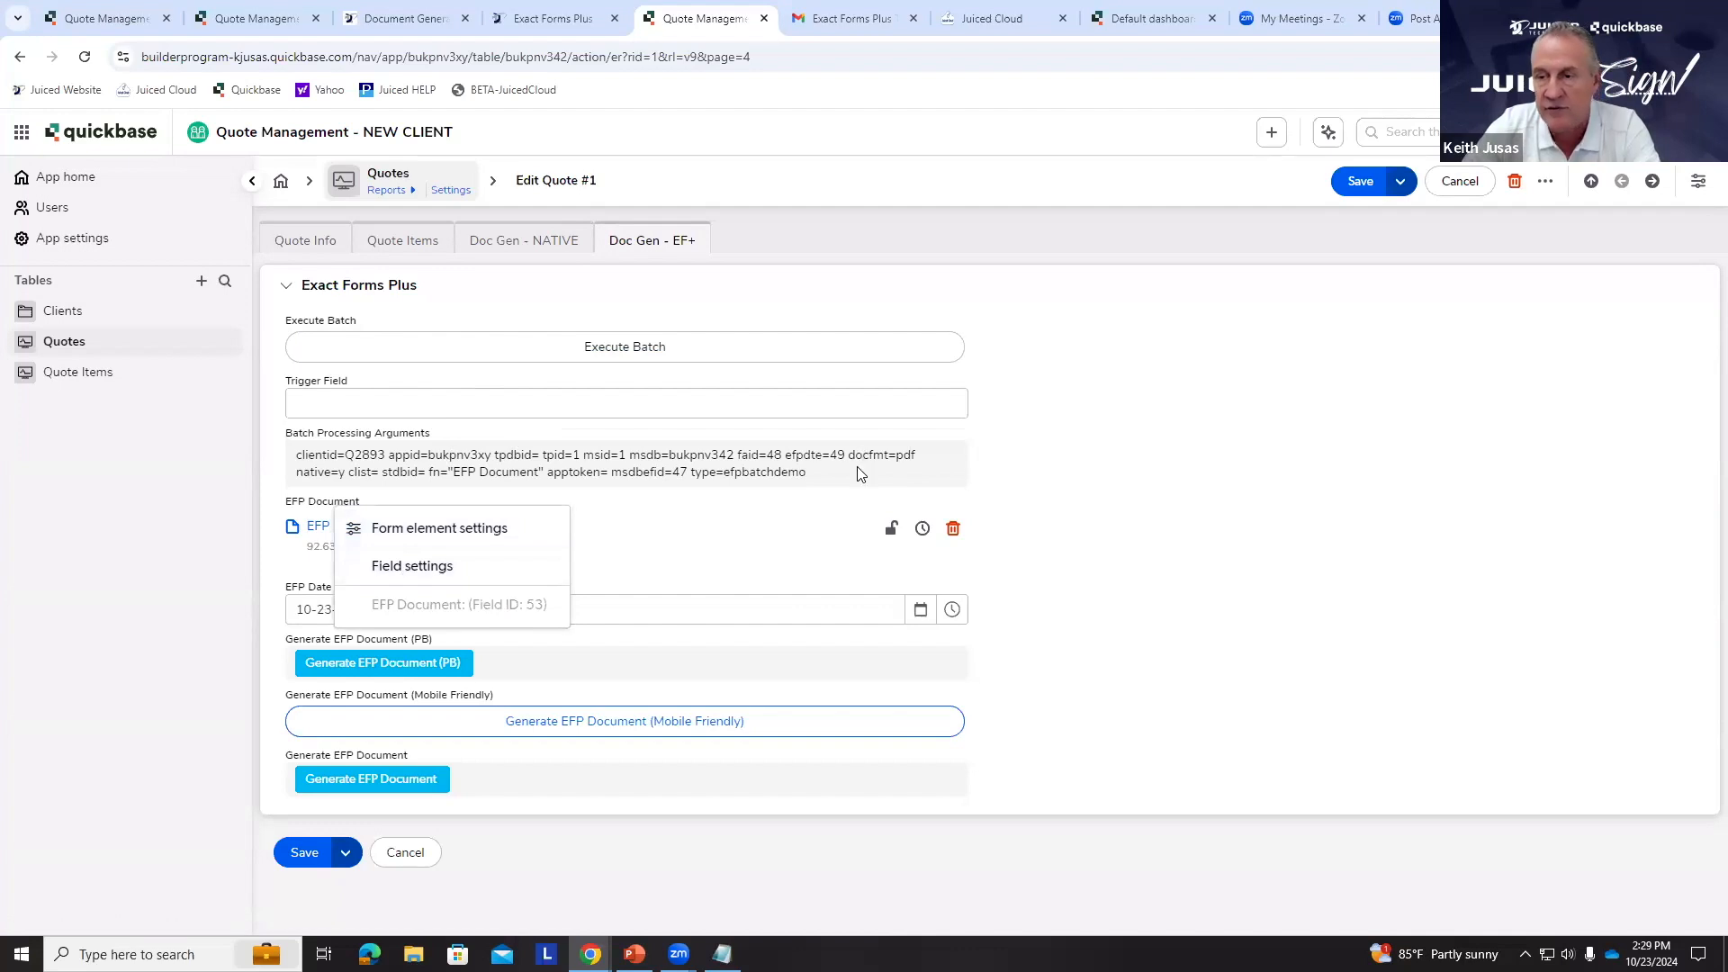
{"action": "right_click", "coordinate": [860, 474]}
{"action": "left_click", "coordinate": [907, 531]}
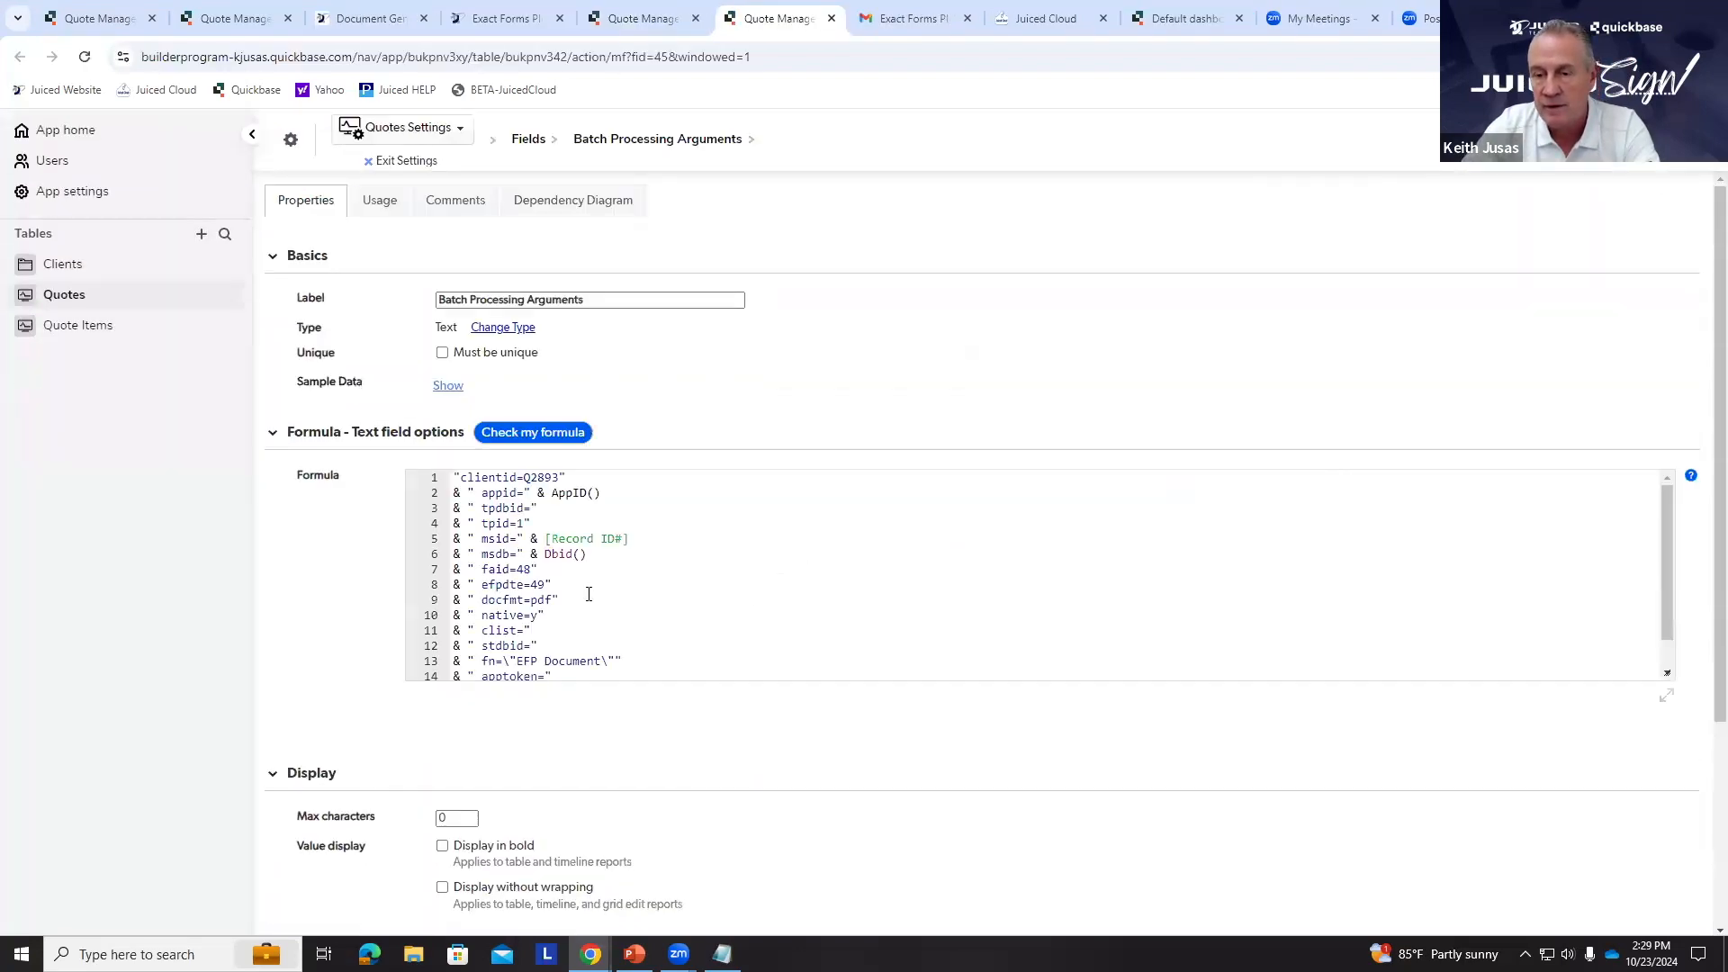
Edit the Batch Processing Arguments formula to faid=53 and efpdte=54 and save it
{"action": "left_click", "coordinate": [525, 569]}
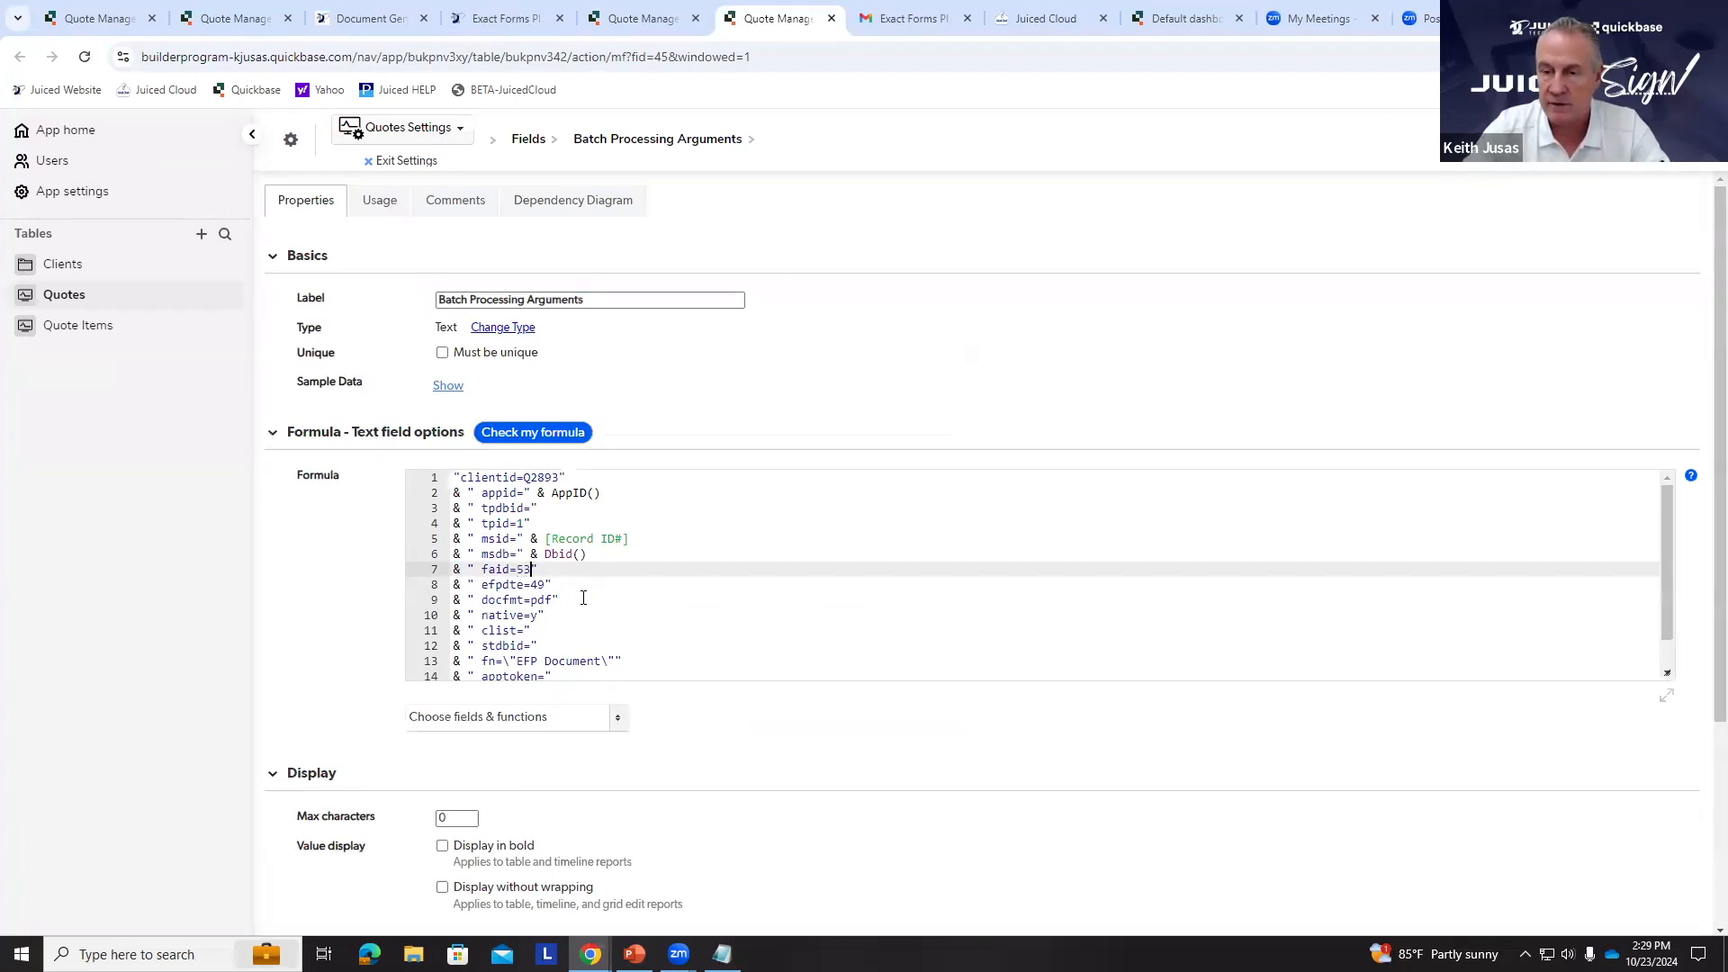
{"action": "key", "text": "Down"}
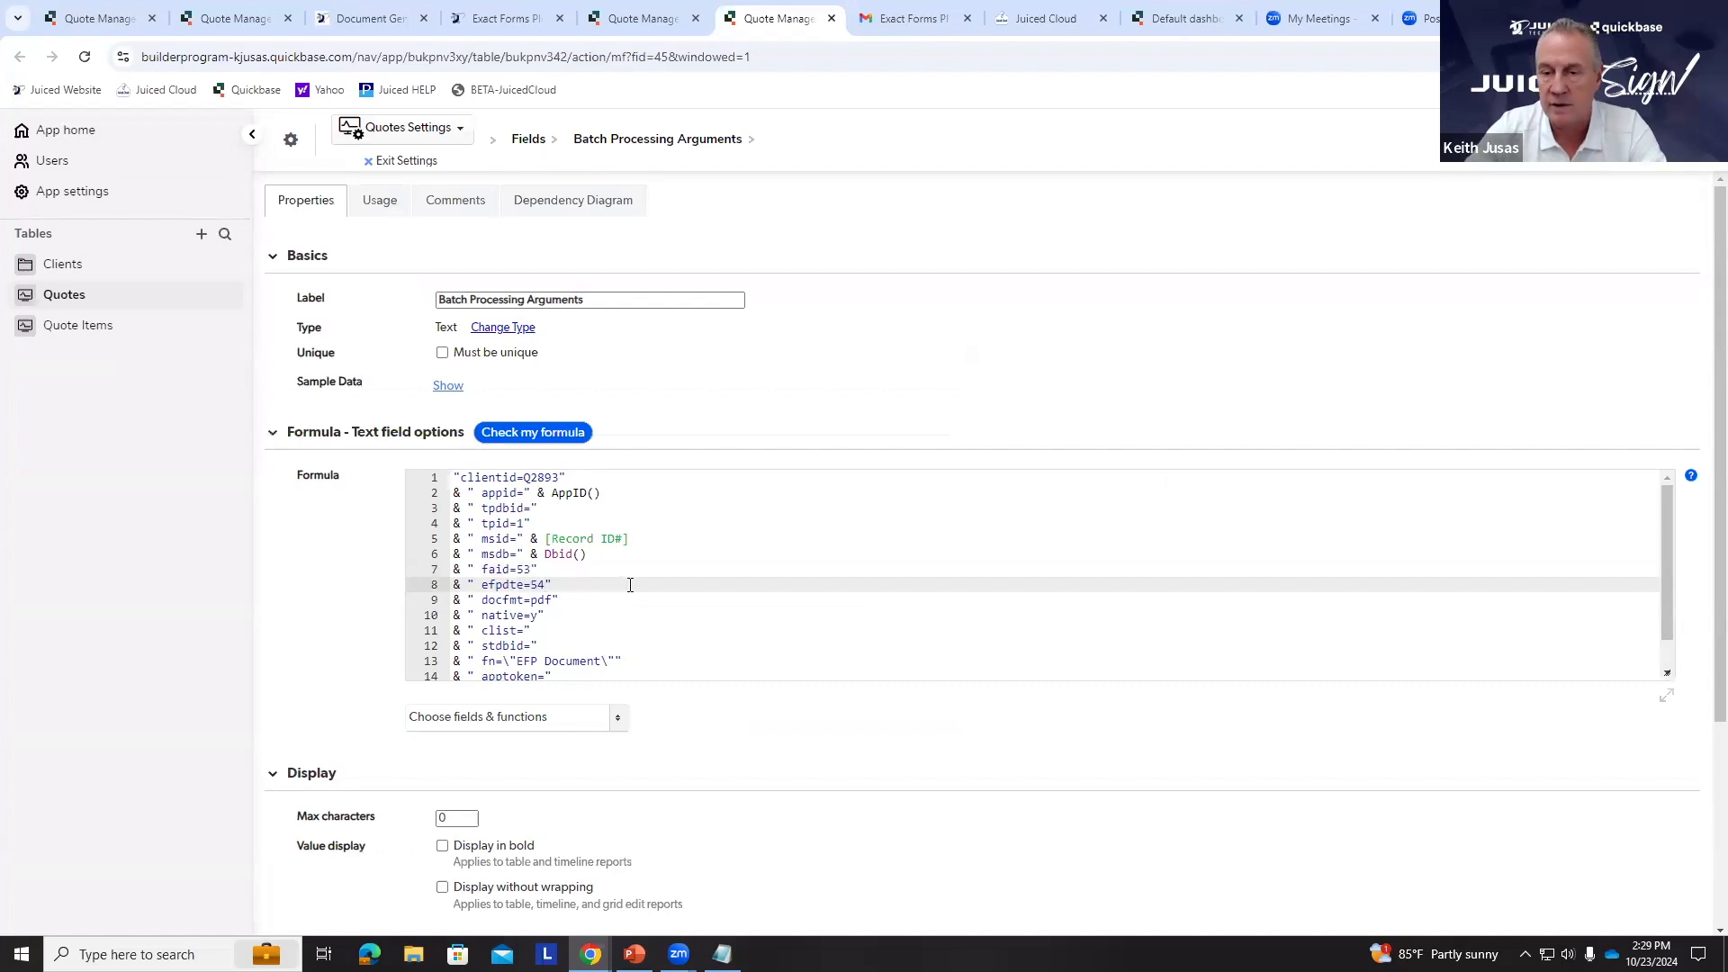
{"action": "scroll", "coordinate": [630, 585], "scroll_direction": "down", "scroll_amount": 1}
{"action": "left_click", "coordinate": [1652, 139]}
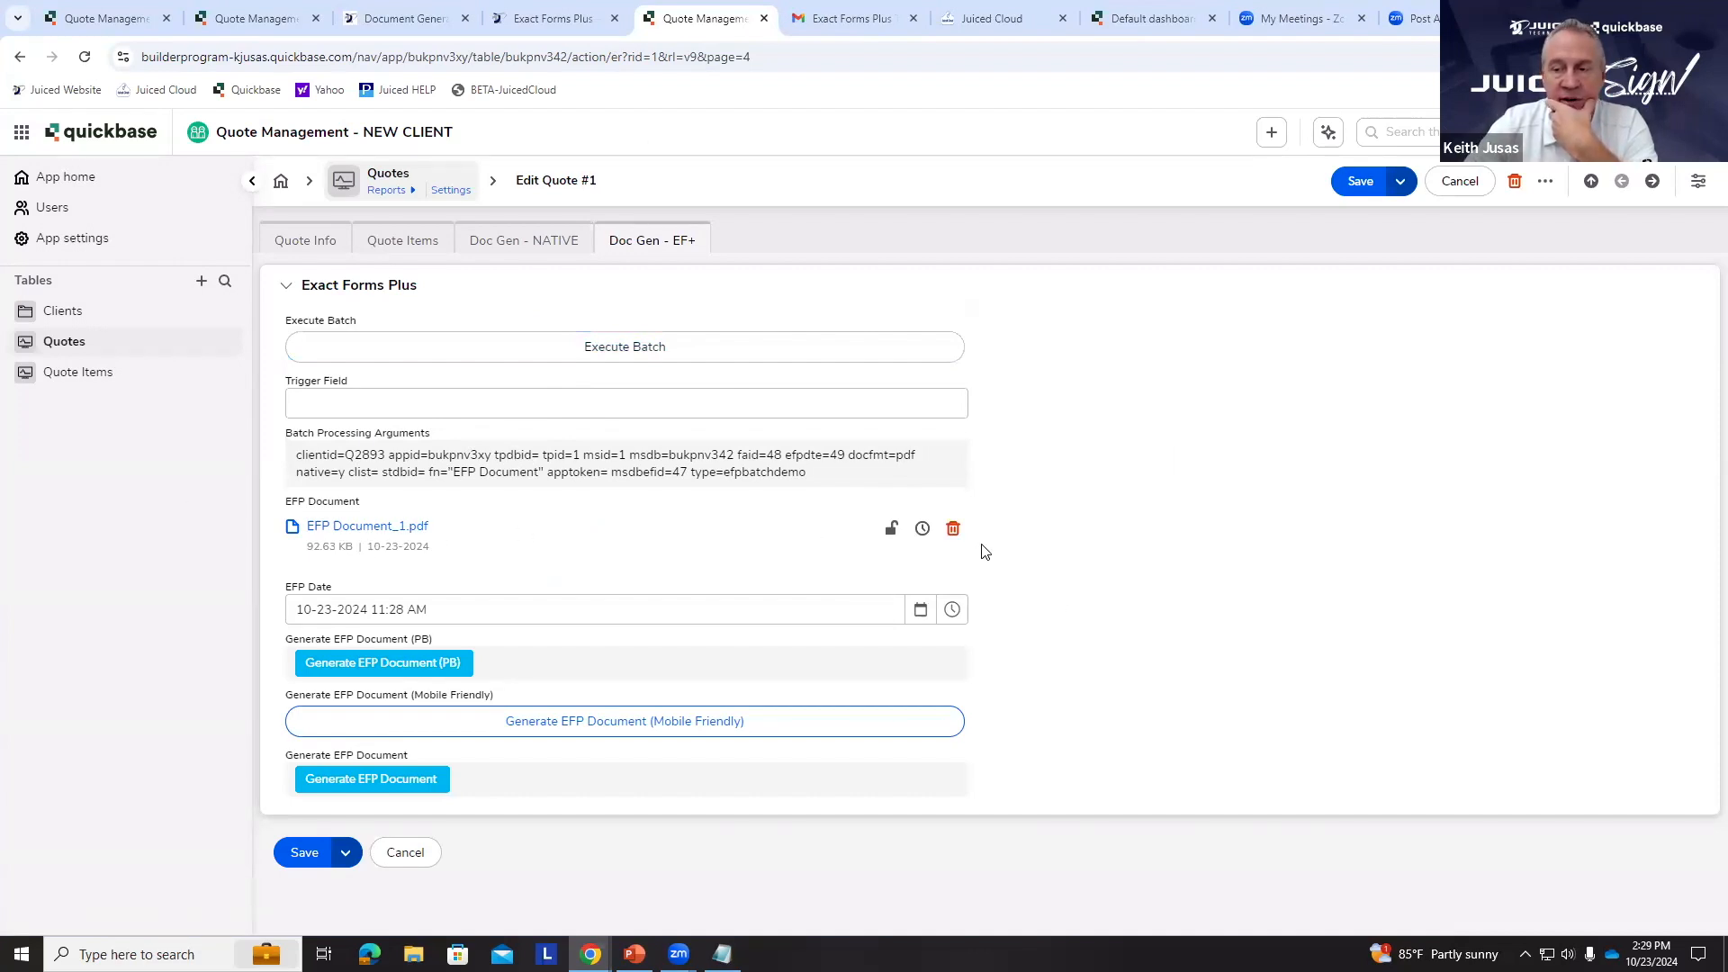
Clear Quote #1's EFP Date, delete its EFP Document file, and save the record
{"action": "left_click", "coordinate": [444, 609]}
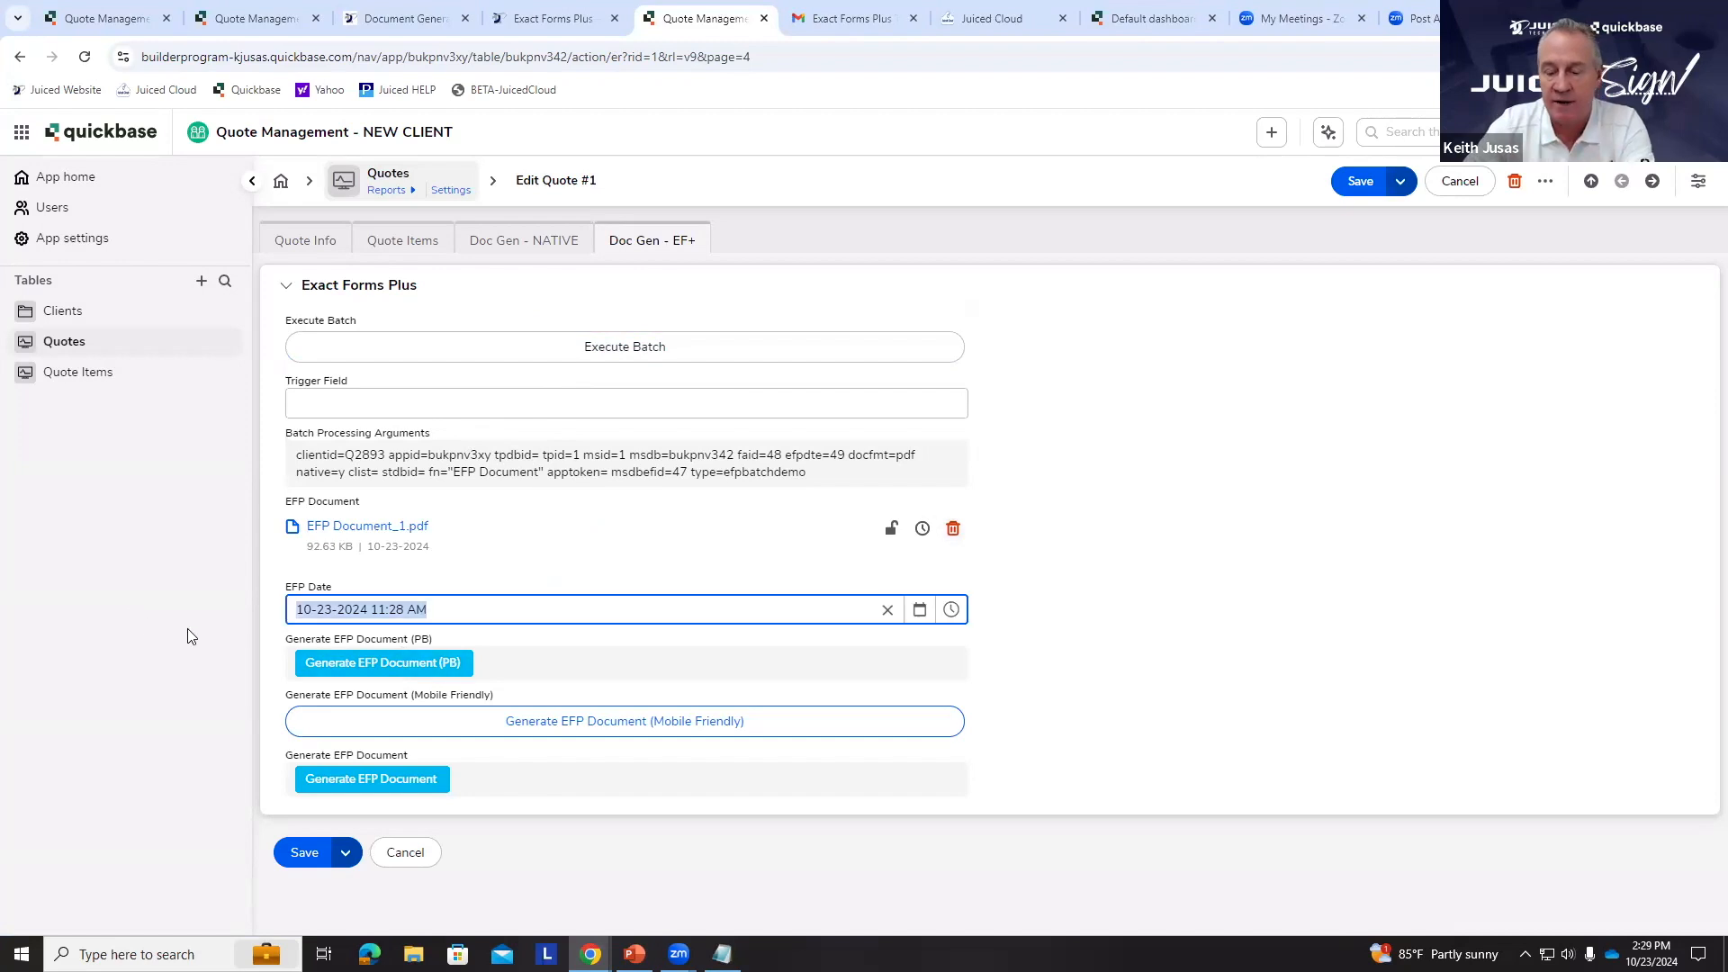
{"action": "left_click", "coordinate": [953, 529]}
{"action": "left_click", "coordinate": [992, 589]}
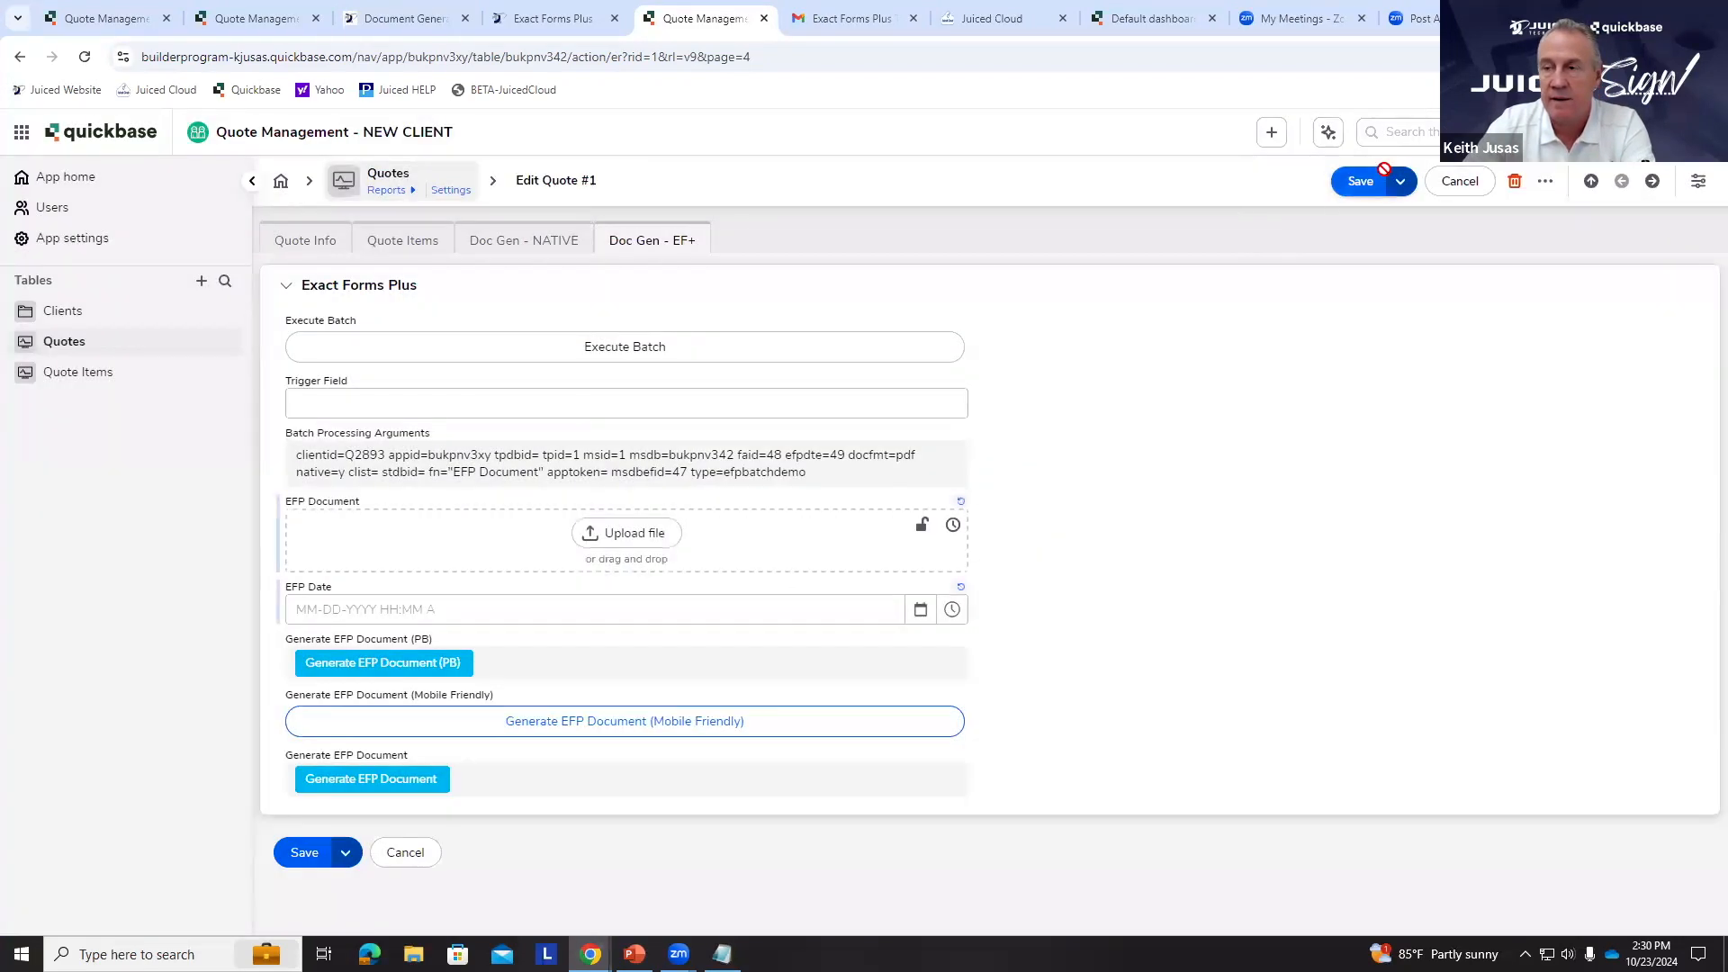
{"action": "left_click", "coordinate": [1383, 171]}
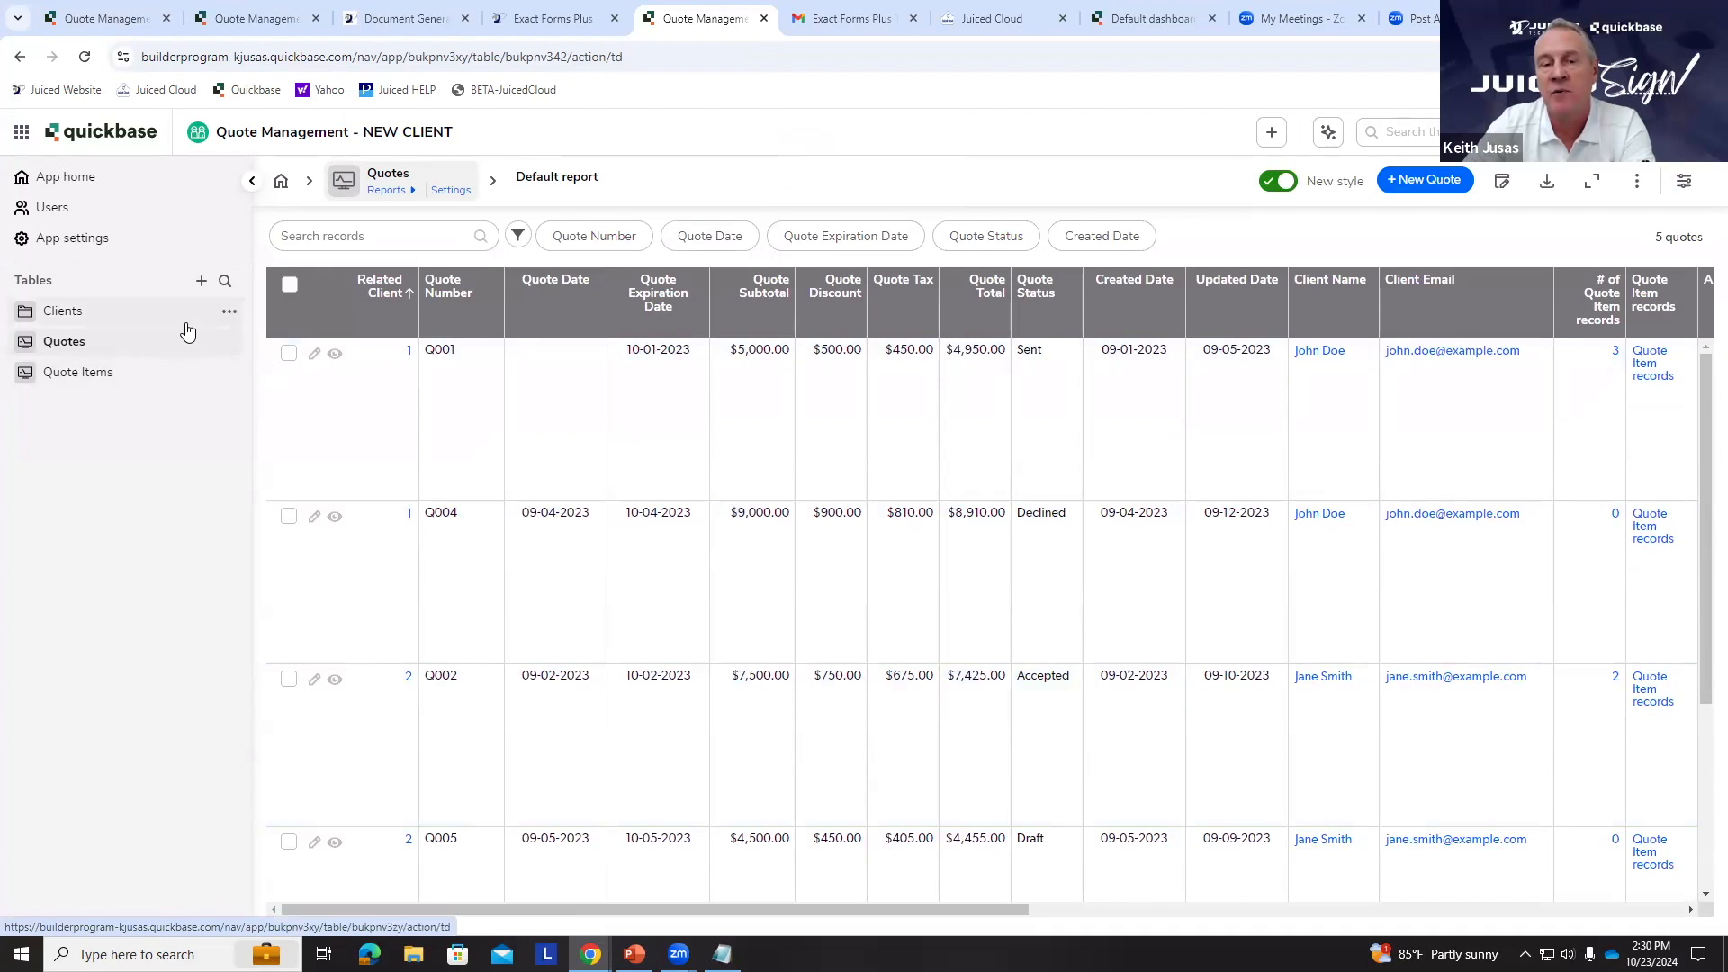
{"action": "left_click", "coordinate": [230, 342]}
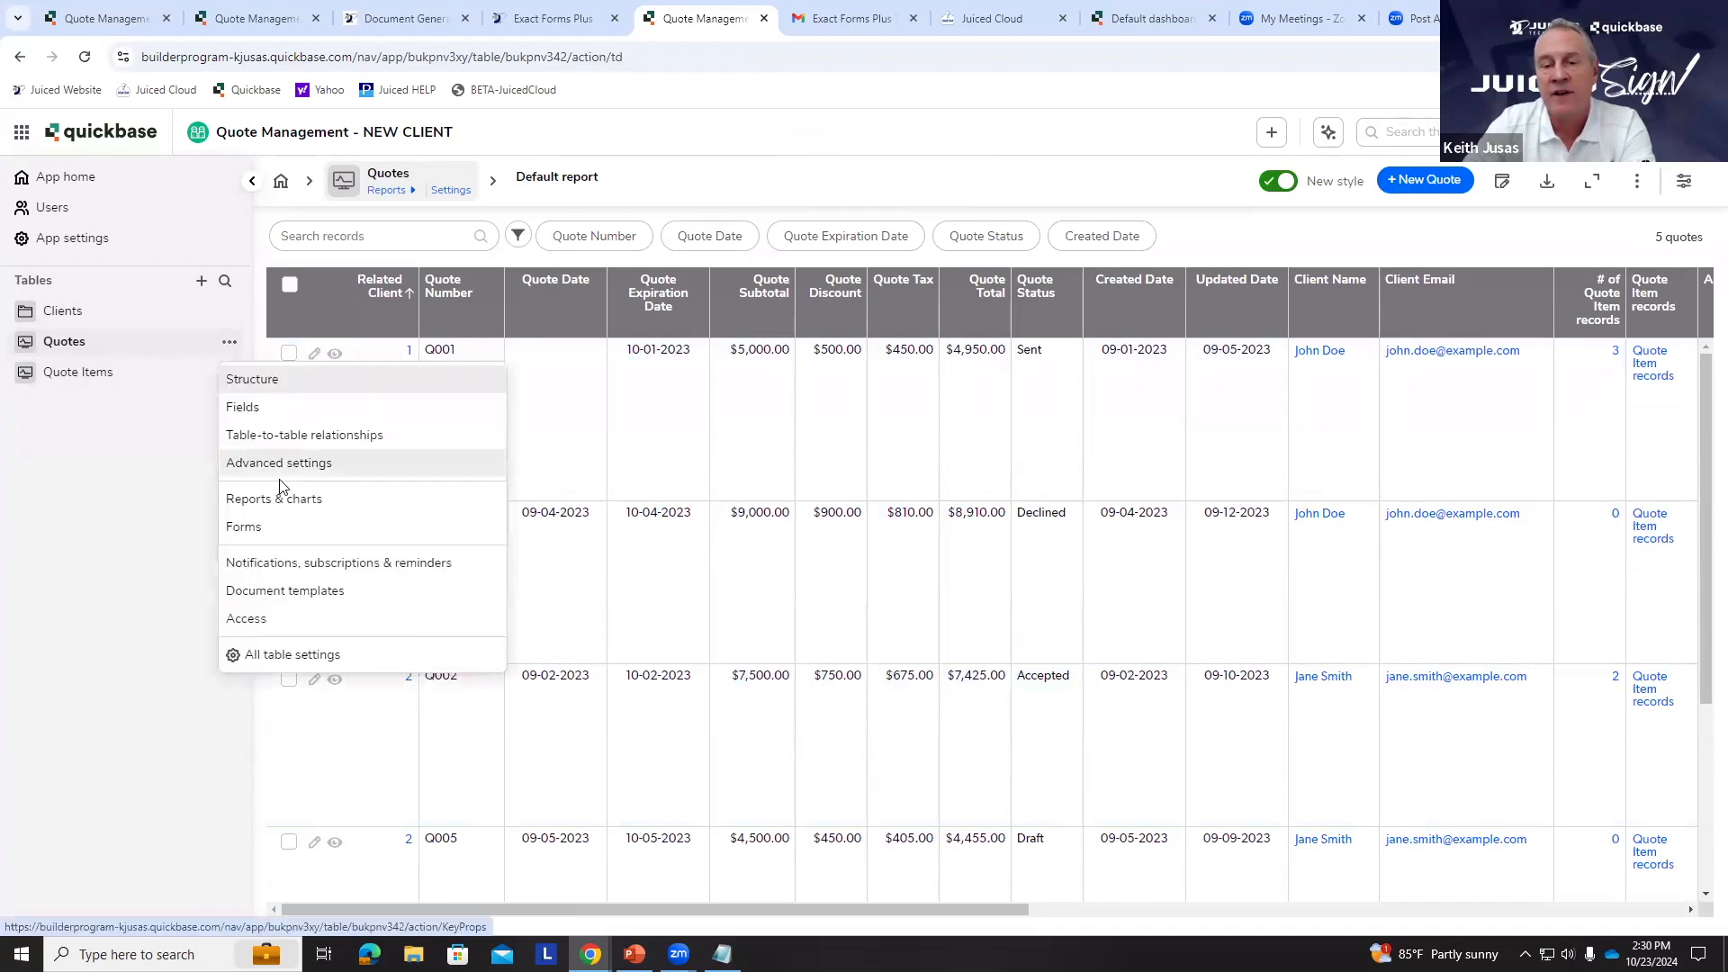
{"action": "left_click", "coordinate": [313, 562]}
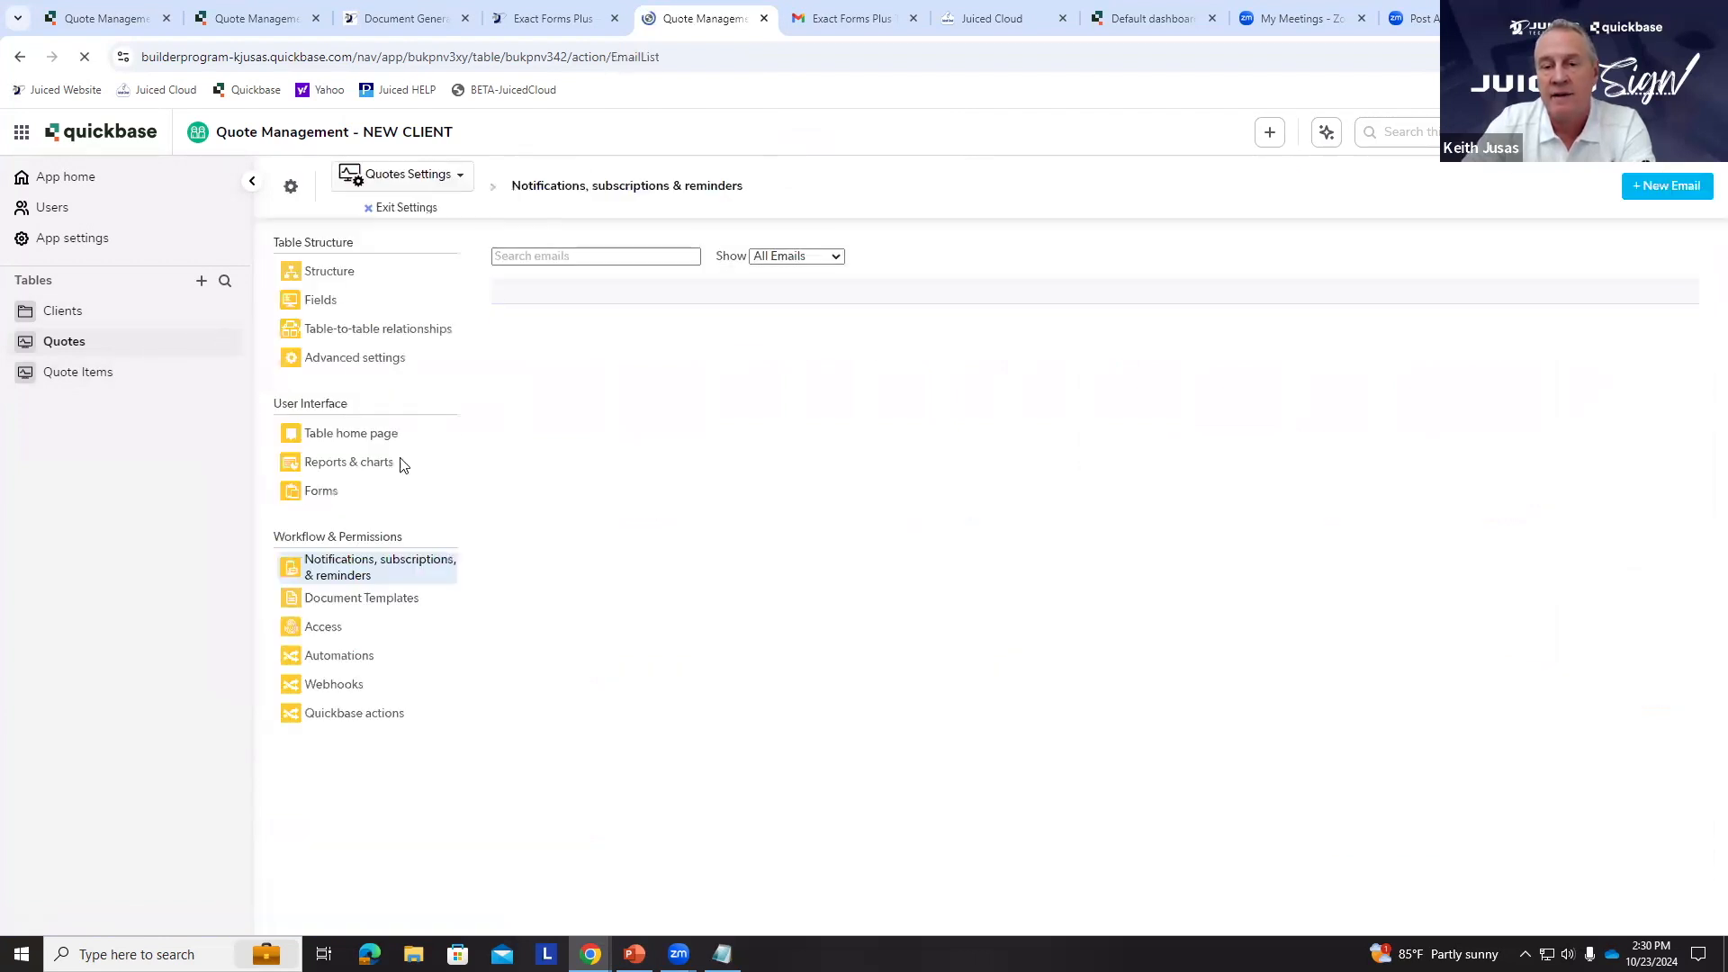
{"action": "left_click", "coordinate": [585, 371]}
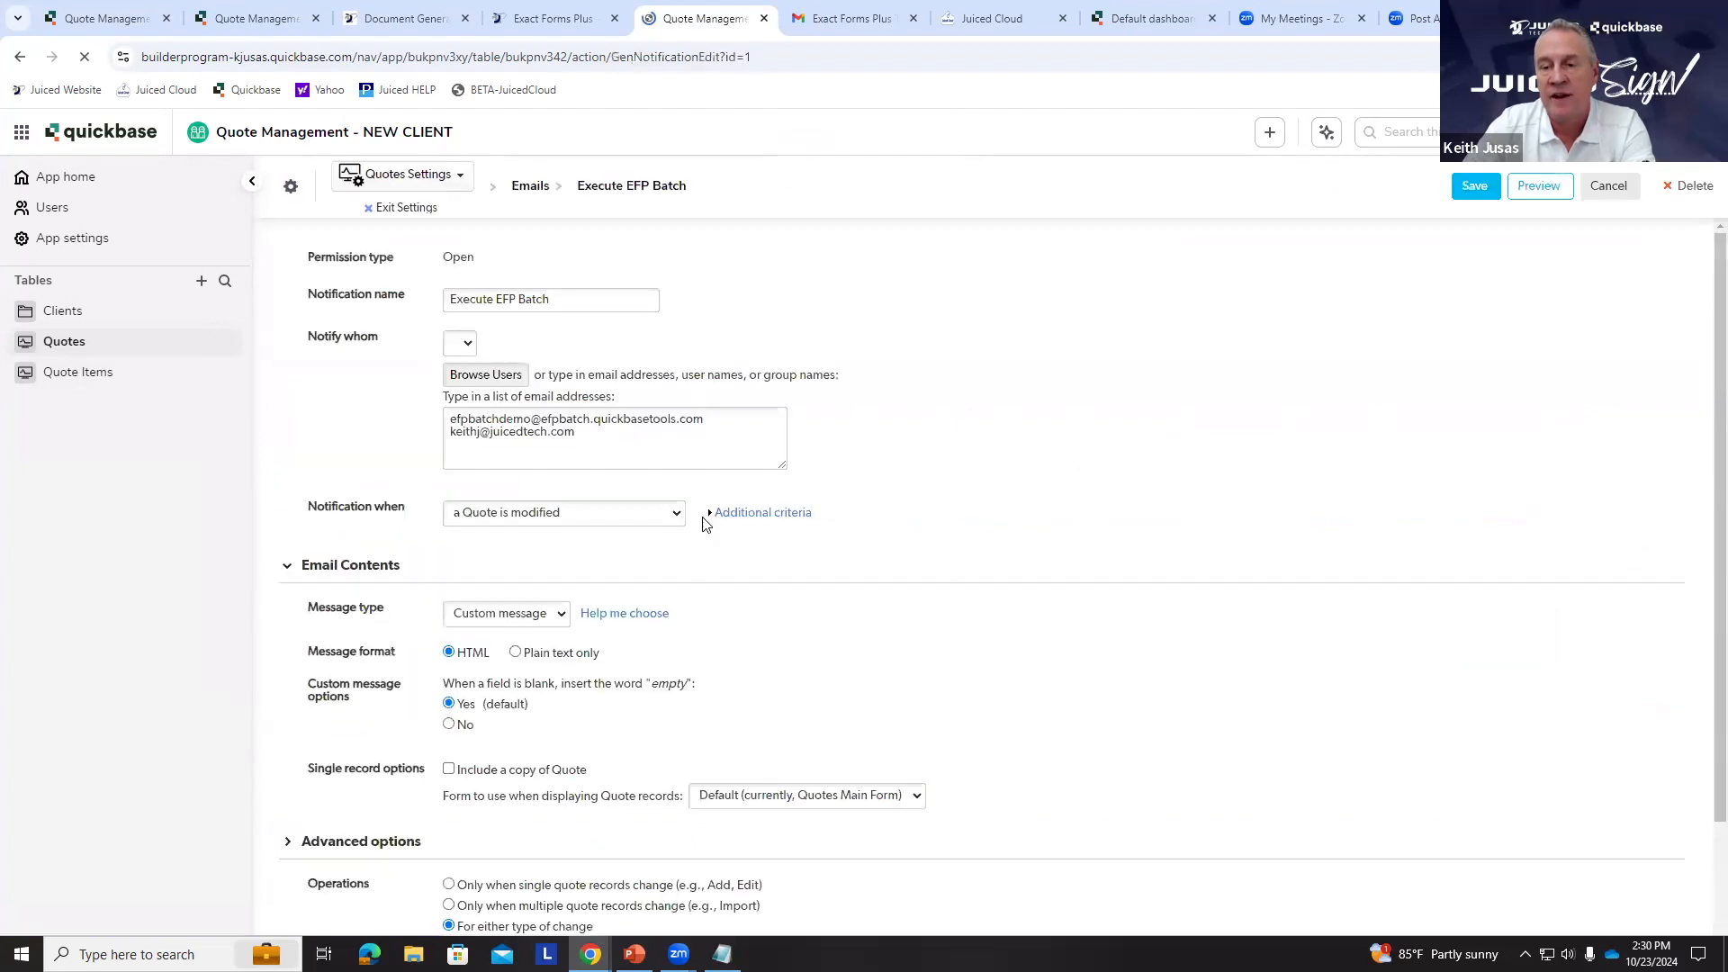
{"action": "left_click_drag", "start_coordinate": [720, 393], "coordinate": [417, 397]}
{"action": "scroll", "coordinate": [1192, 539], "scroll_direction": "down", "scroll_amount": 2}
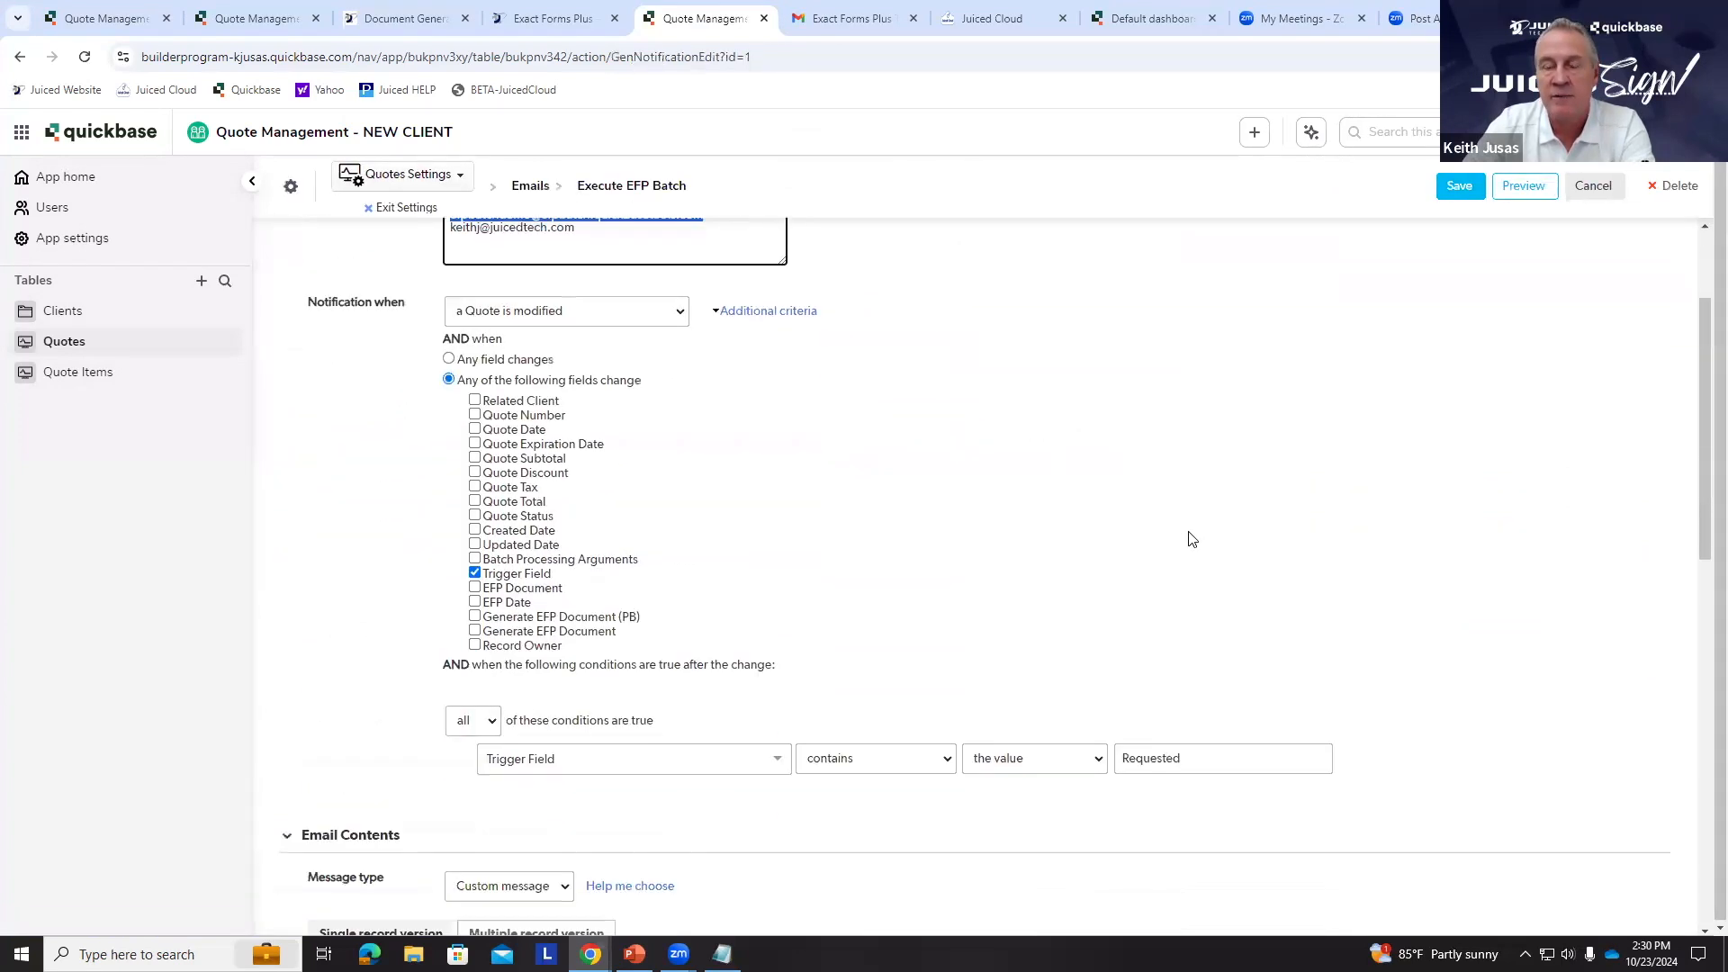
{"action": "scroll", "coordinate": [1192, 538], "scroll_direction": "down", "scroll_amount": 3}
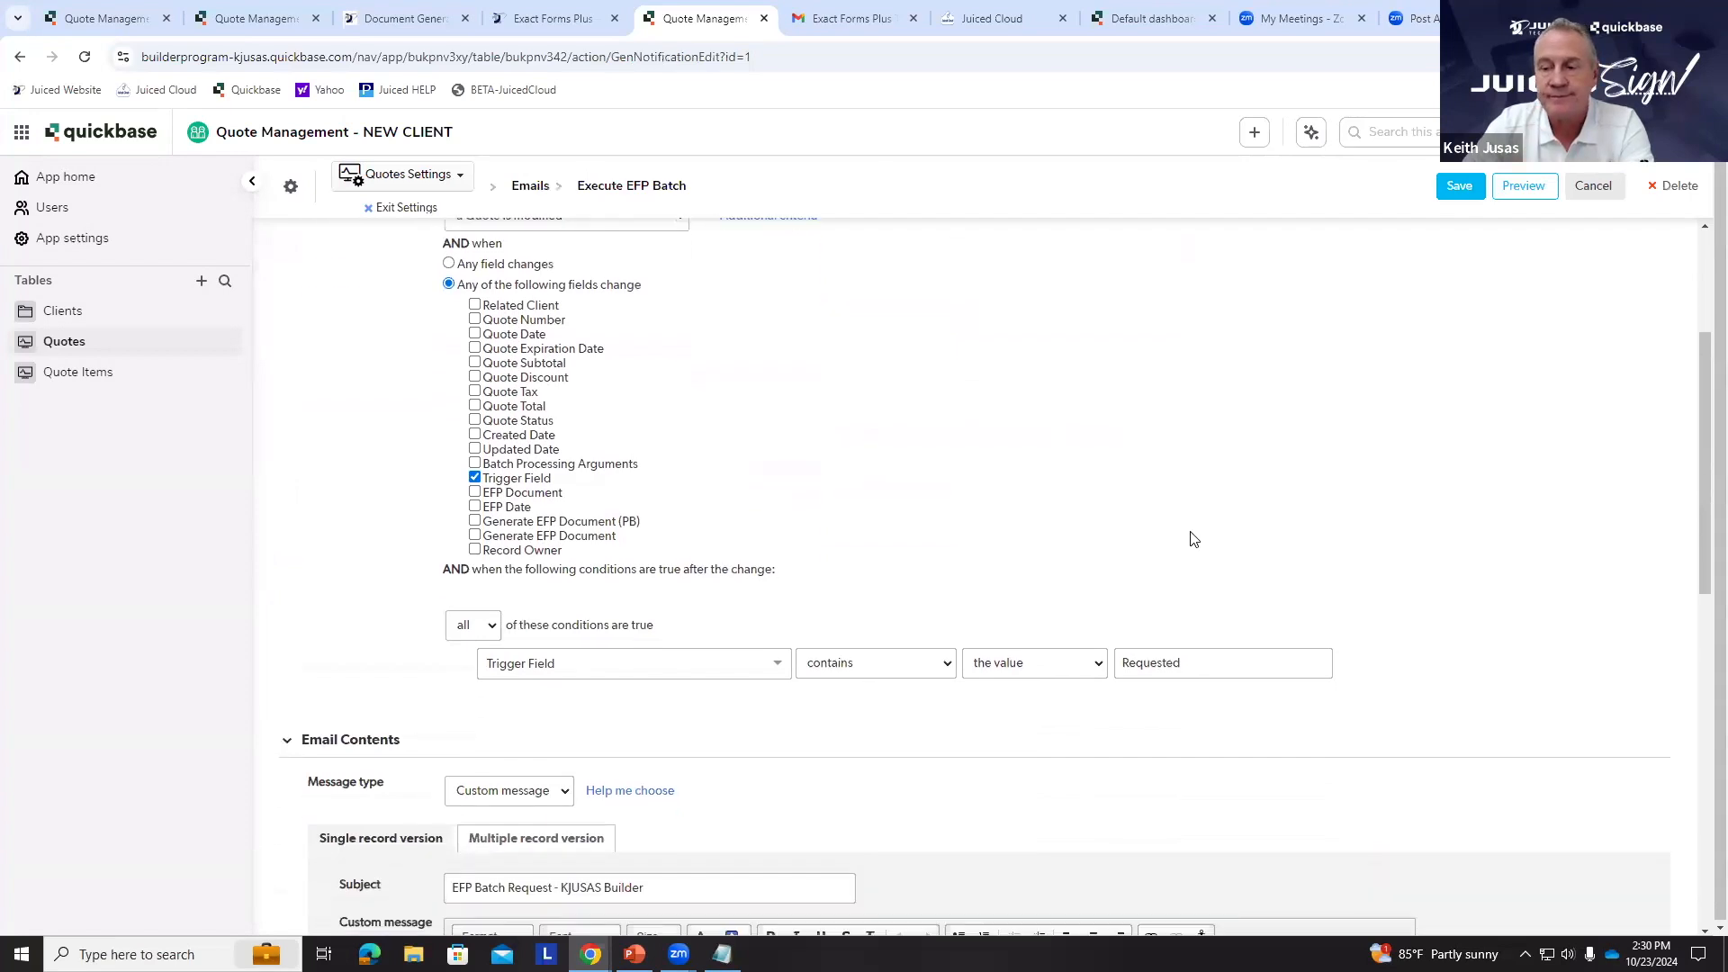
{"action": "scroll", "coordinate": [1409, 676], "scroll_direction": "up", "scroll_amount": 1}
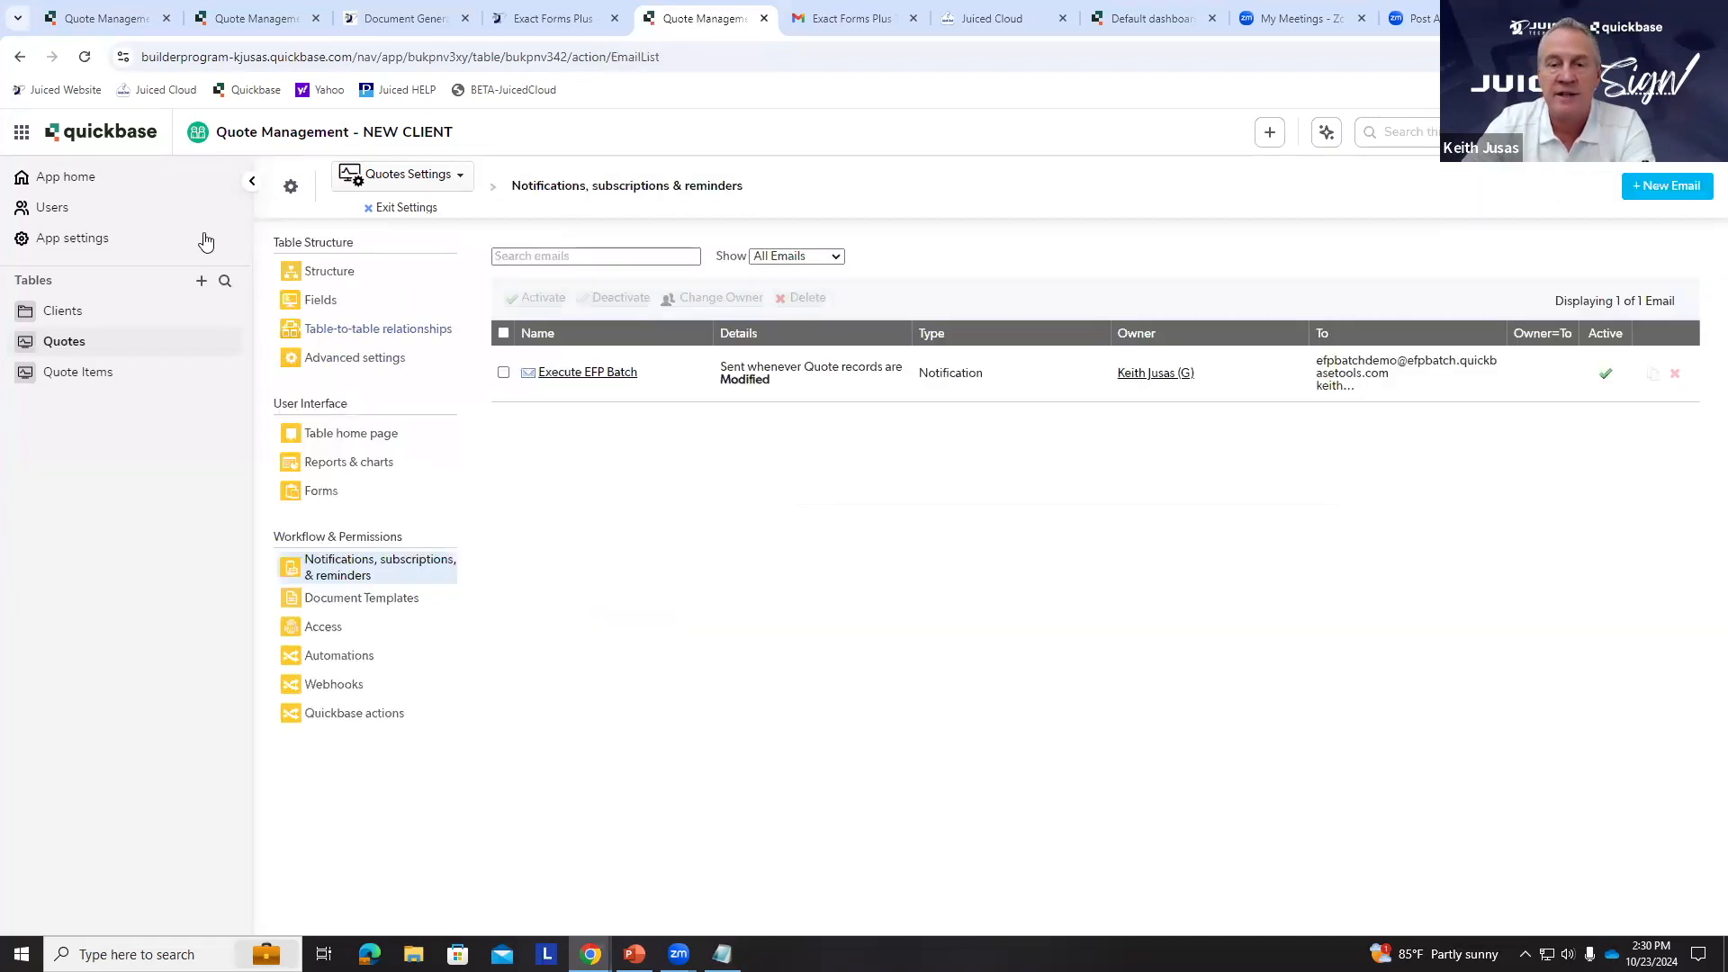
{"action": "left_click", "coordinate": [64, 341]}
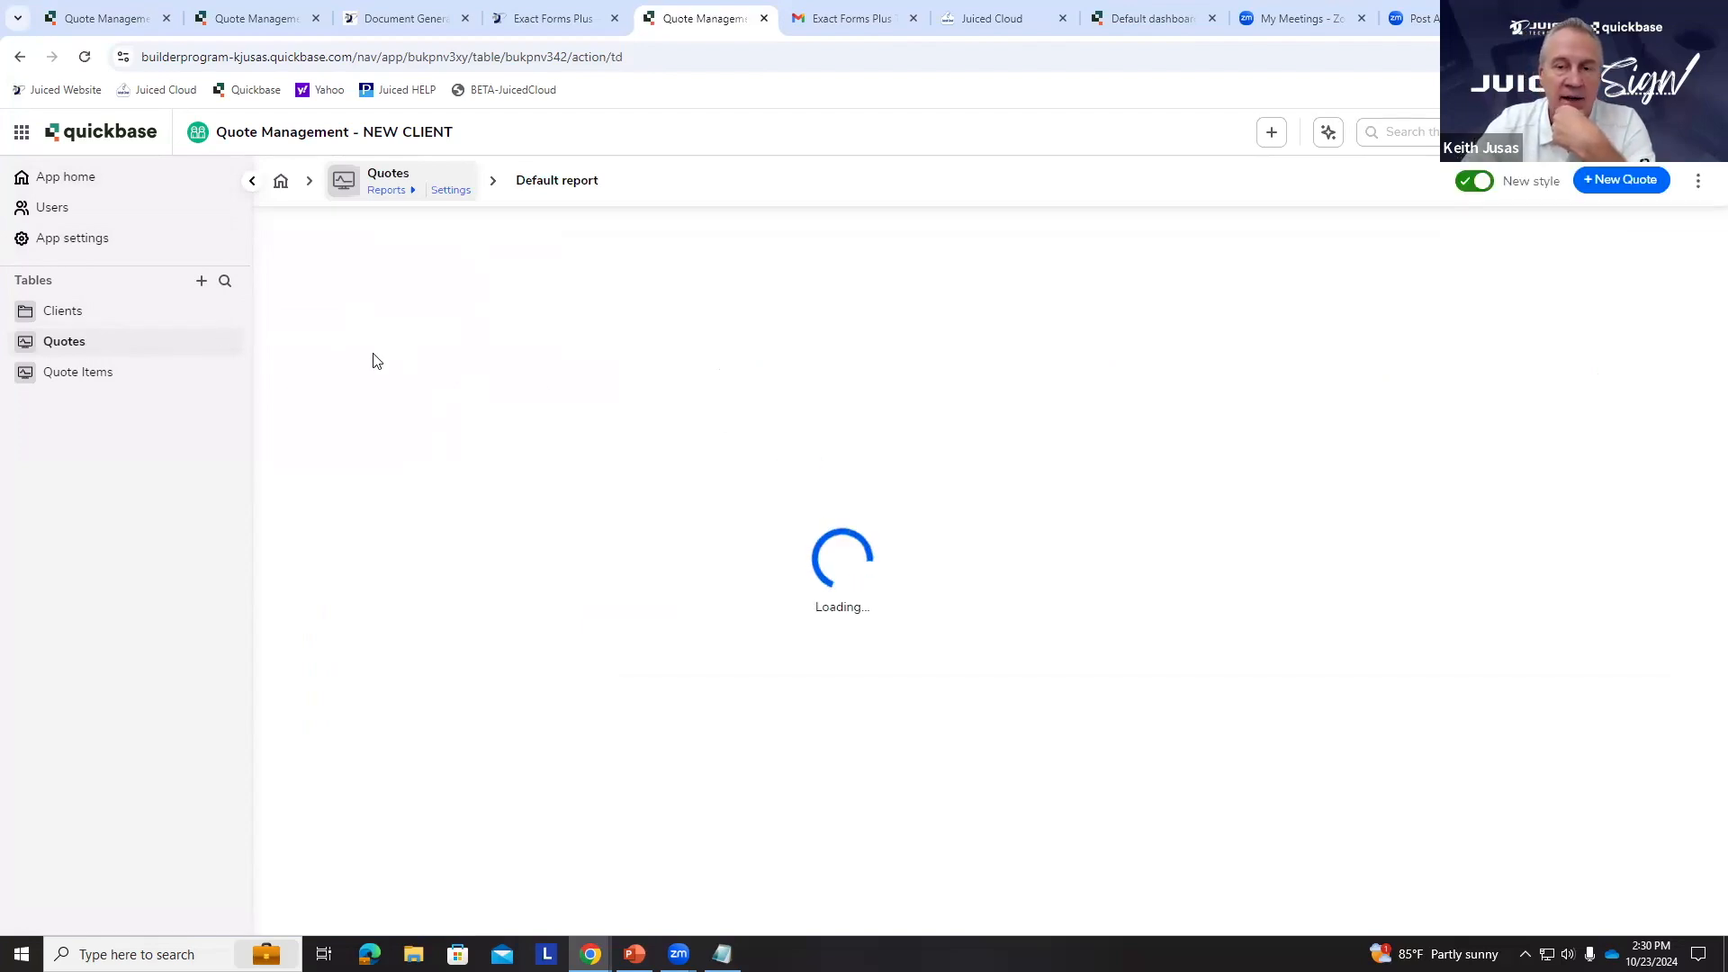
Open quote record 1 on its Doc Gen - EF+ section
{"action": "left_click", "coordinate": [335, 354]}
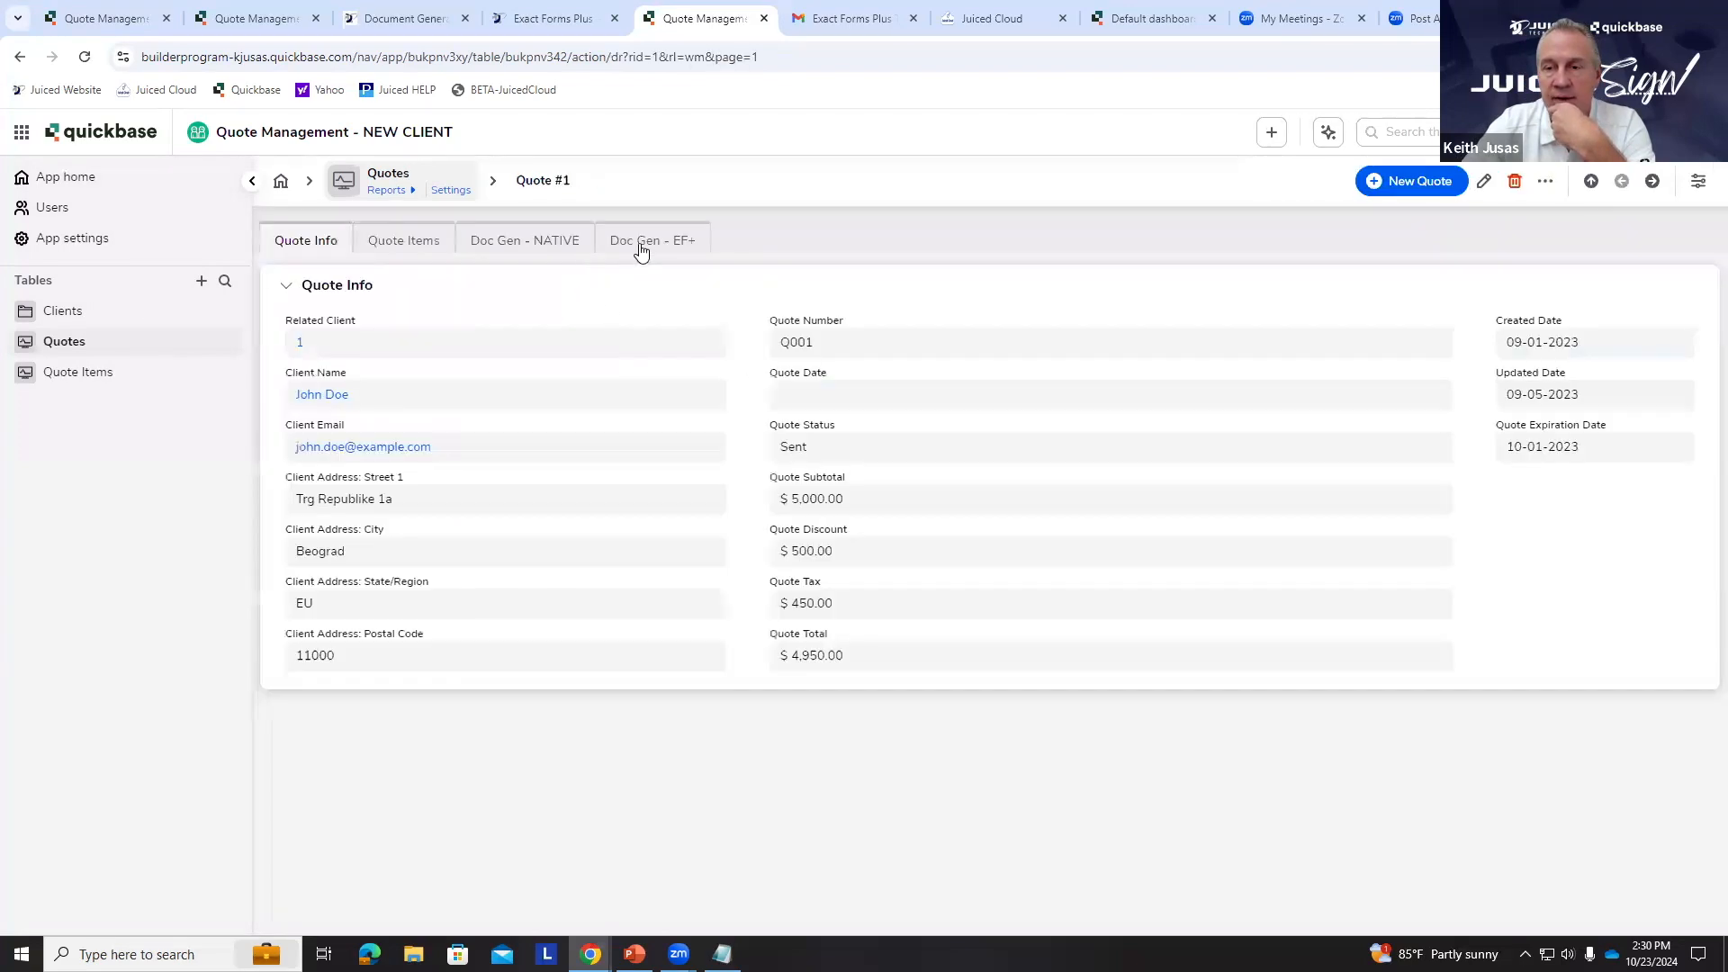
{"action": "left_click", "coordinate": [640, 243]}
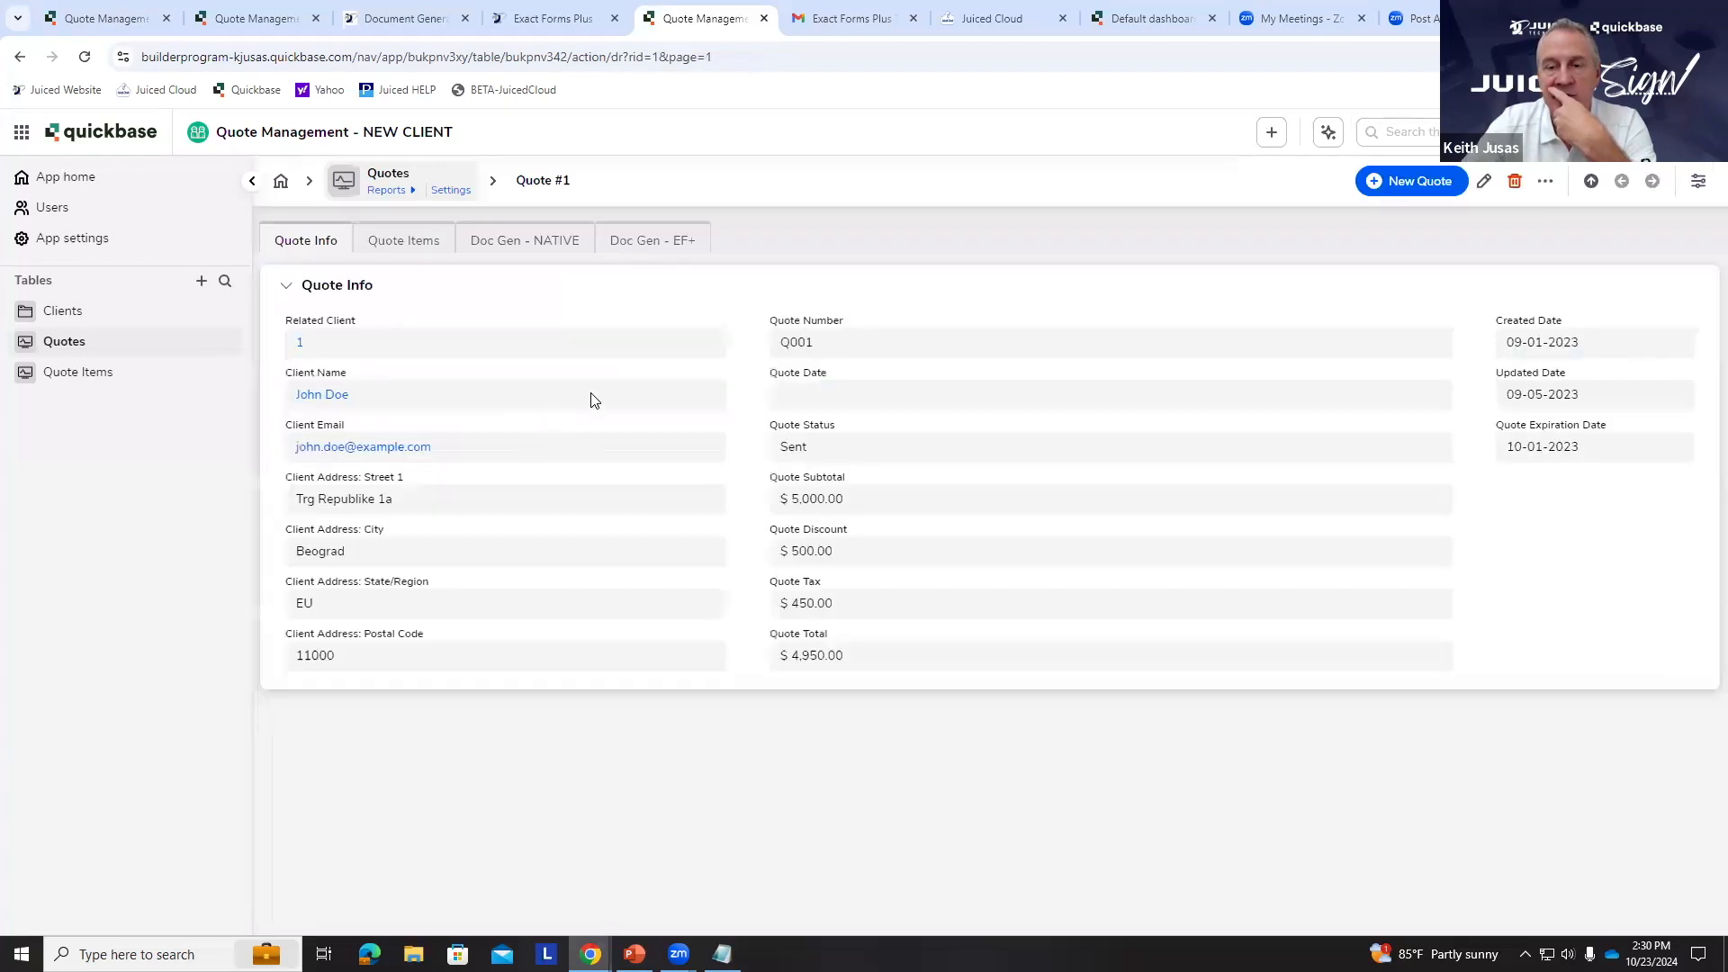
{"action": "left_click", "coordinate": [672, 243]}
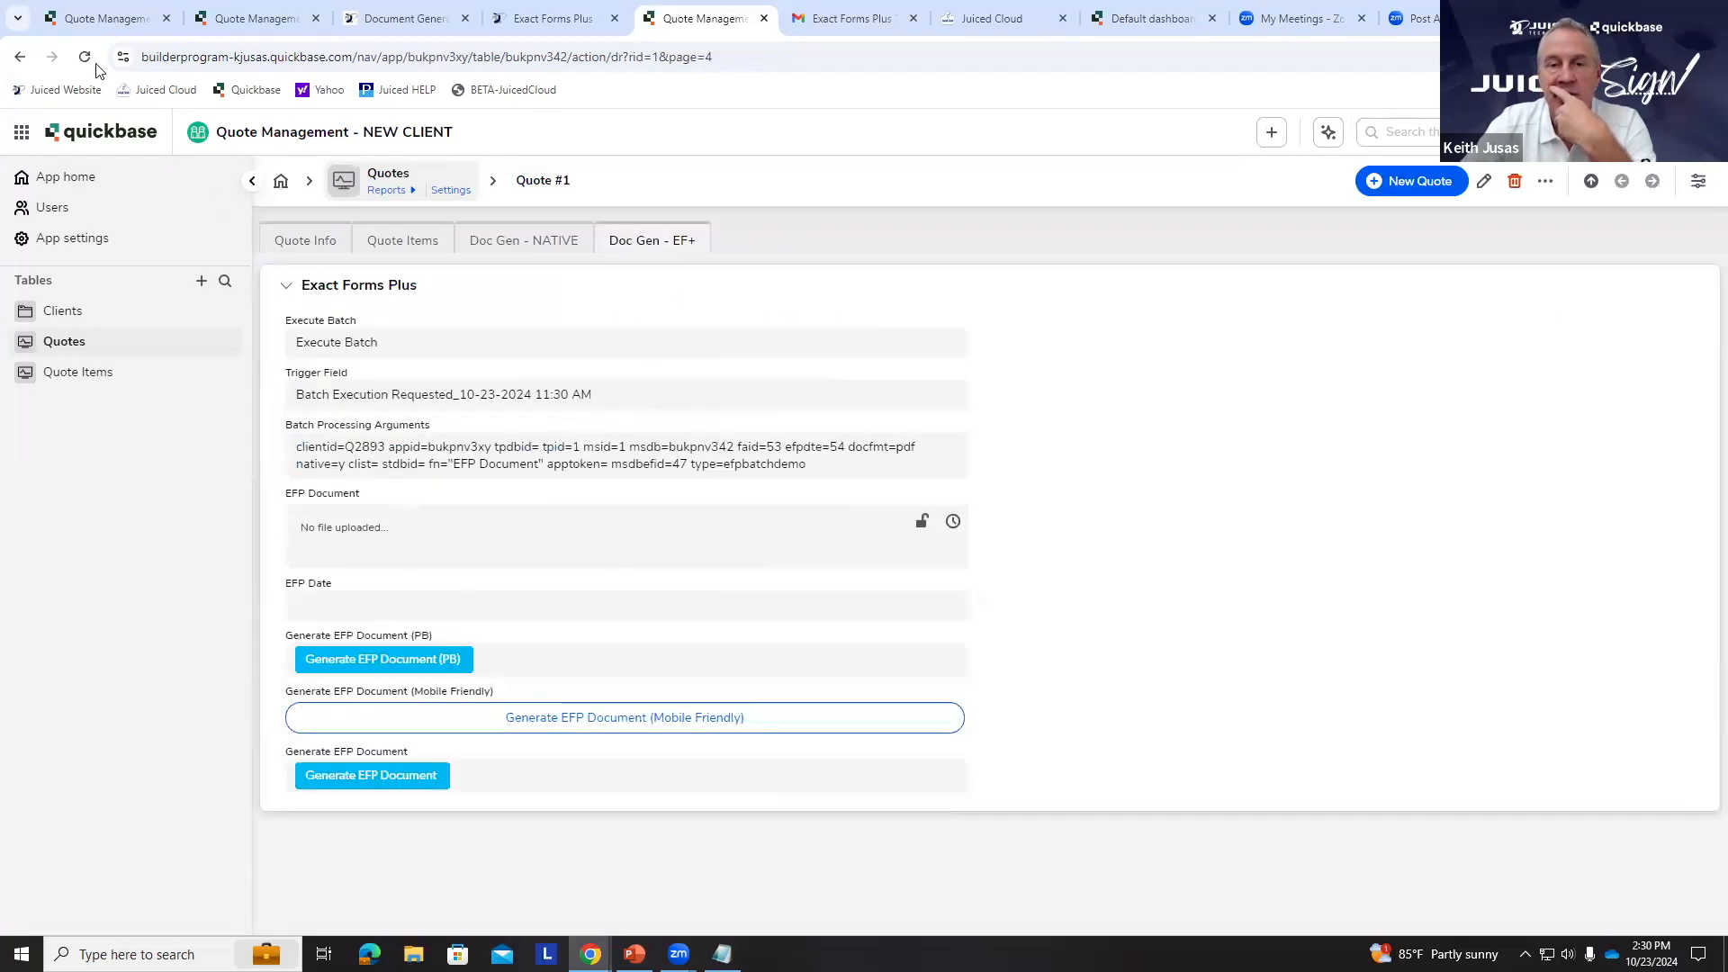
Reload until the Trigger Field shows PROCESS COMPLETED, then open EFP Document_1.pdf
{"action": "key", "text": "F5"}
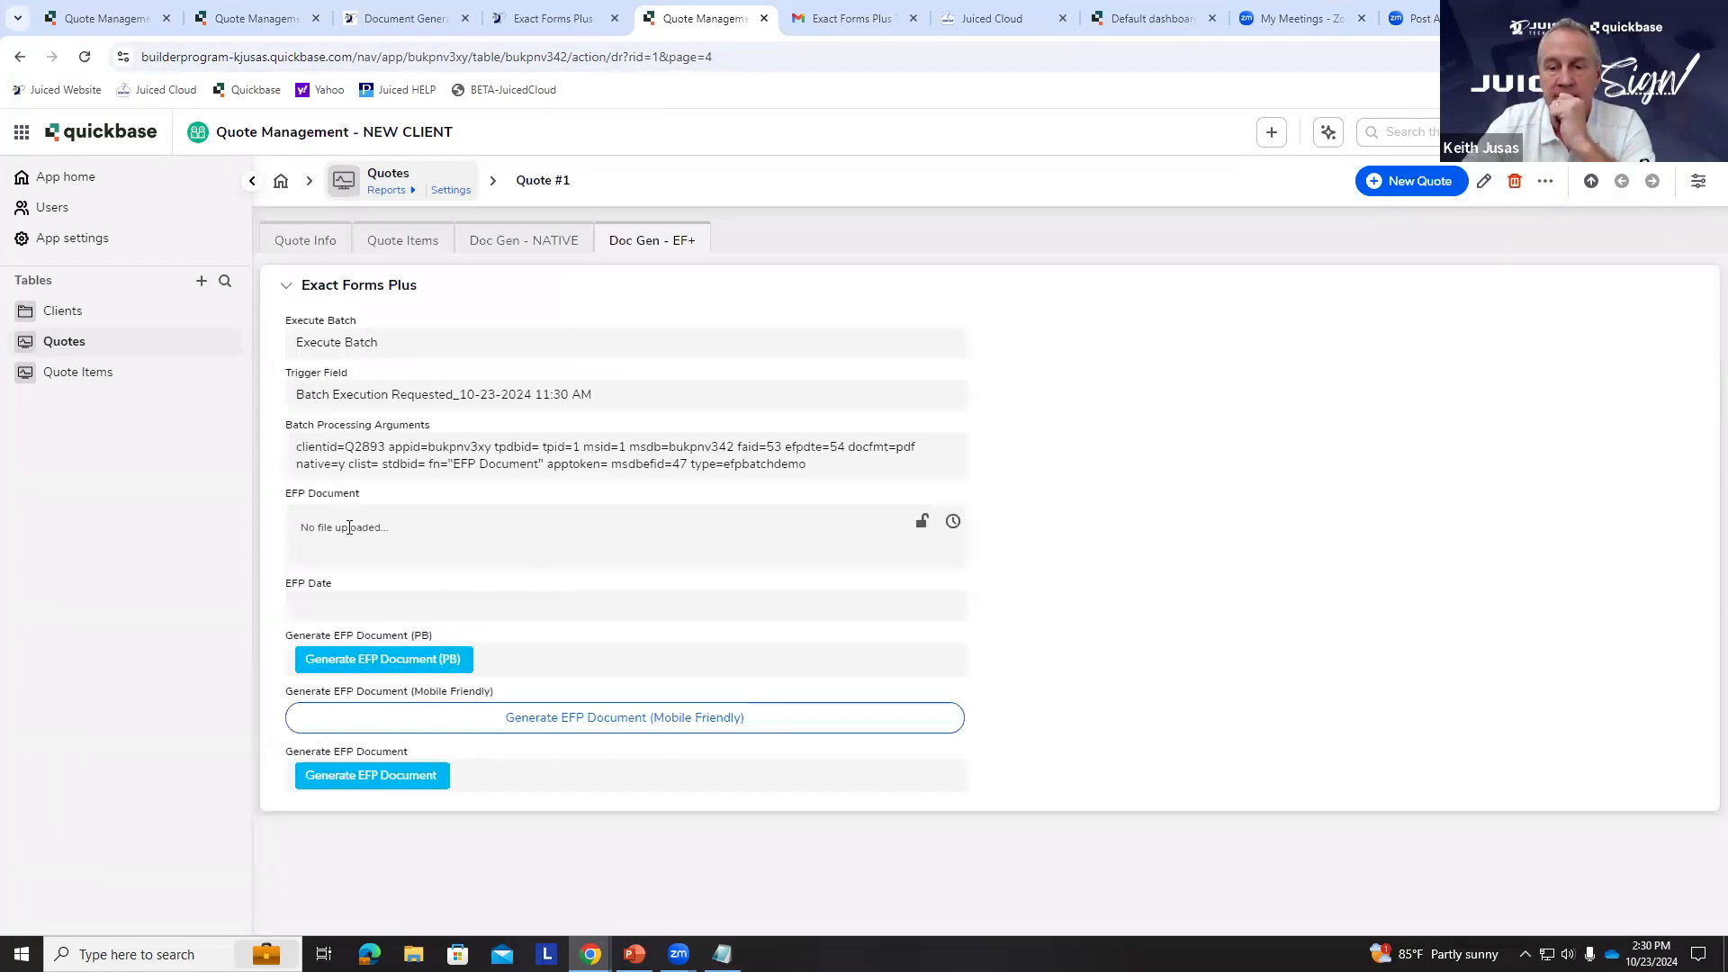
{"action": "left_click_drag", "start_coordinate": [592, 396], "coordinate": [300, 409]}
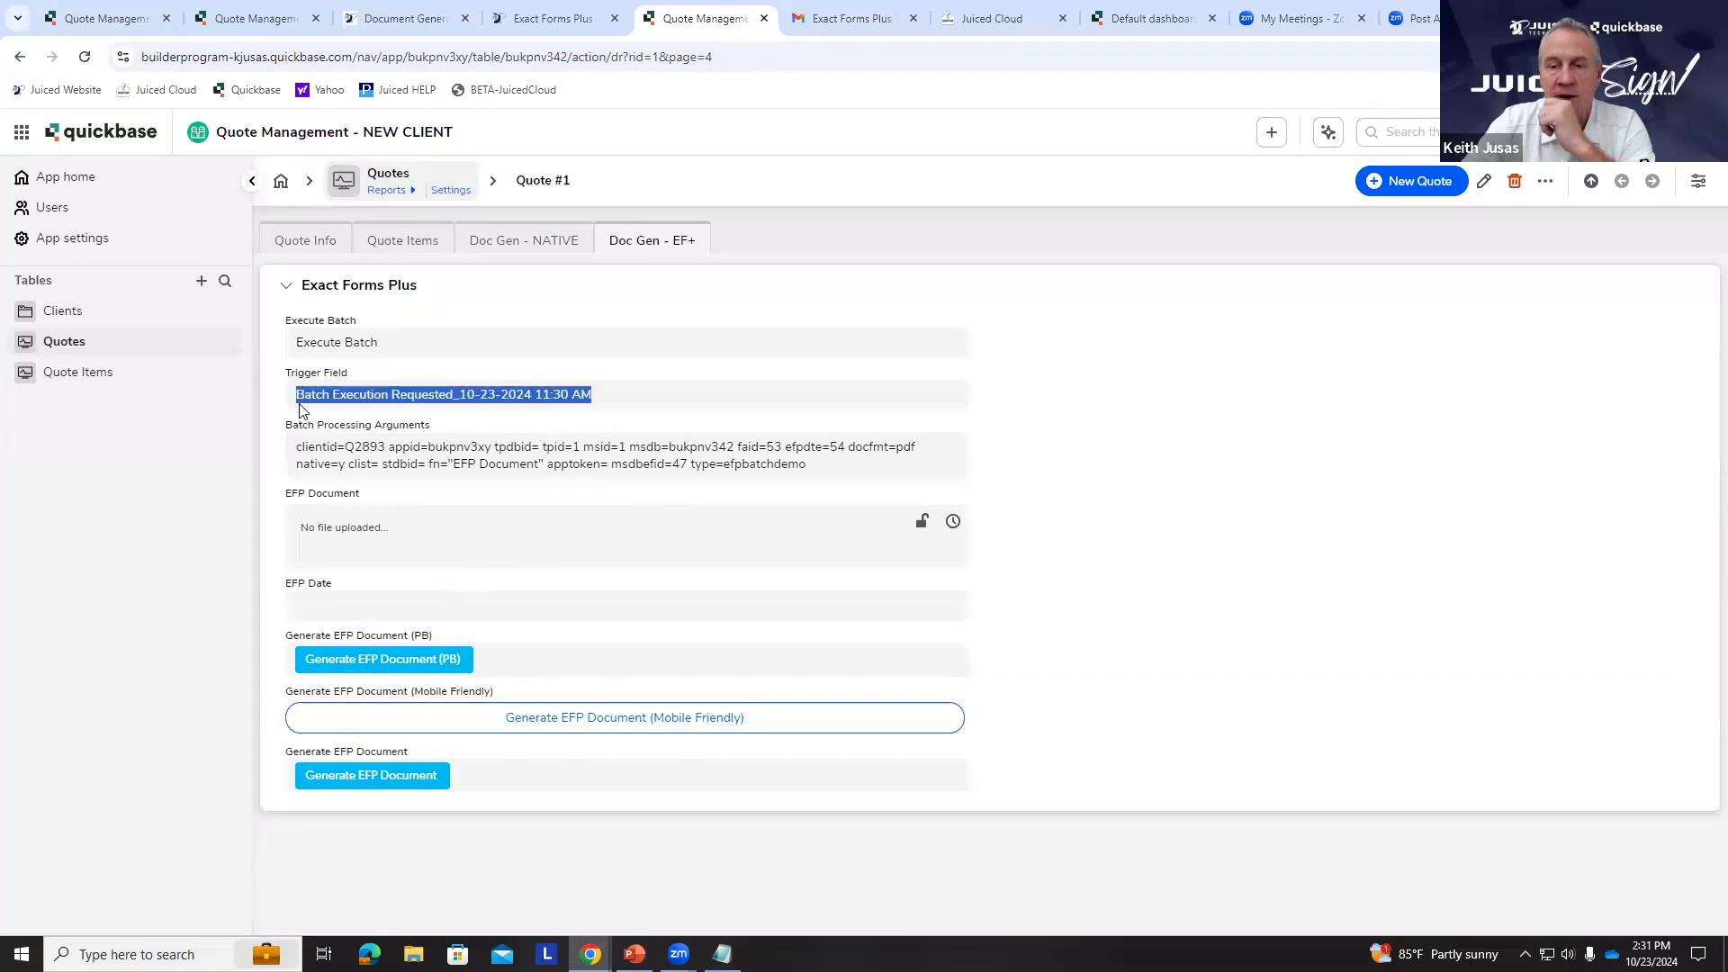
{"action": "left_click", "coordinate": [84, 57]}
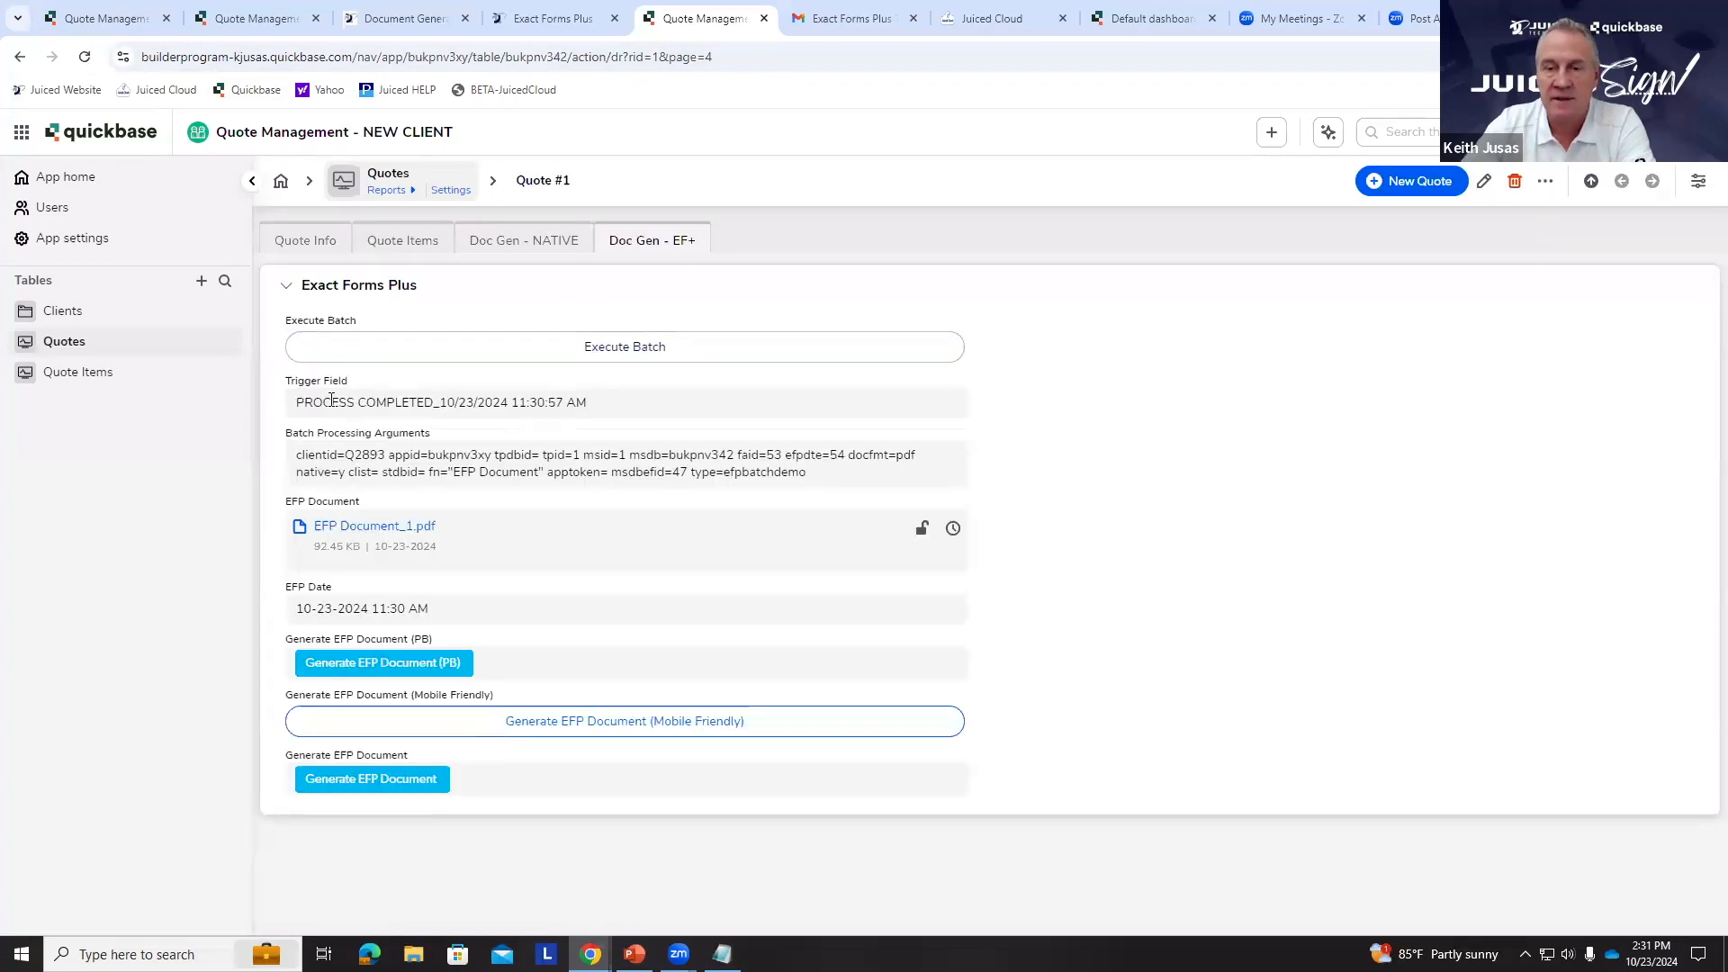
{"action": "left_click_drag", "start_coordinate": [296, 403], "coordinate": [591, 401]}
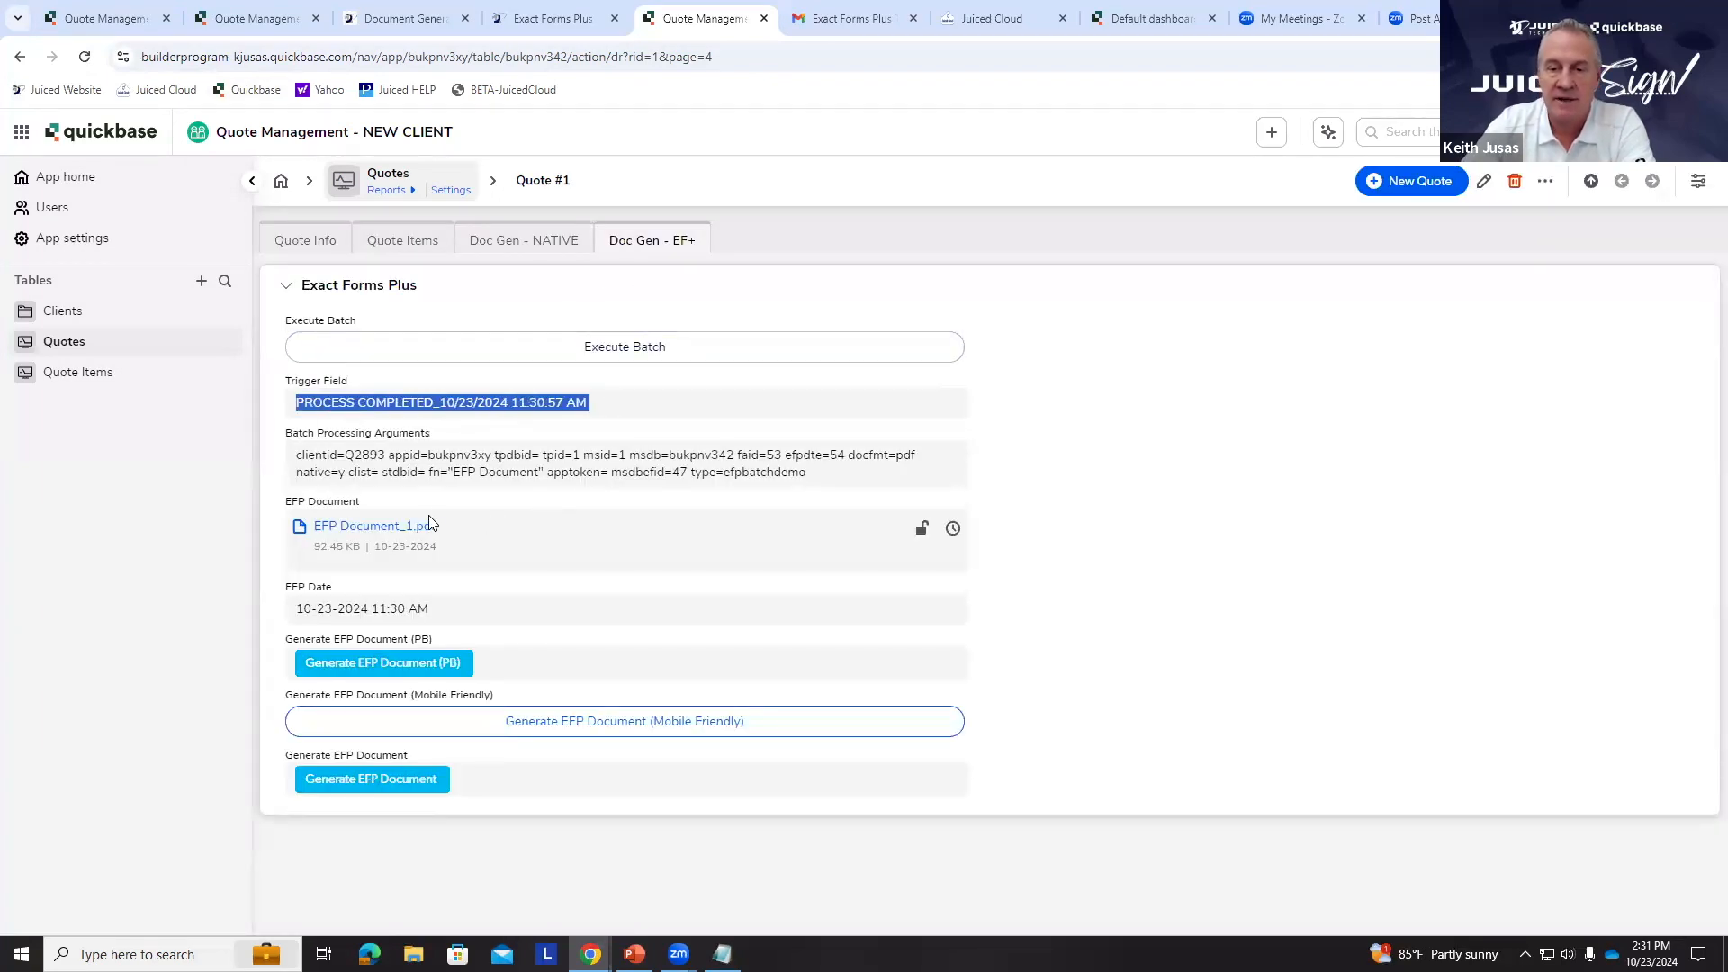
{"action": "left_click", "coordinate": [394, 526]}
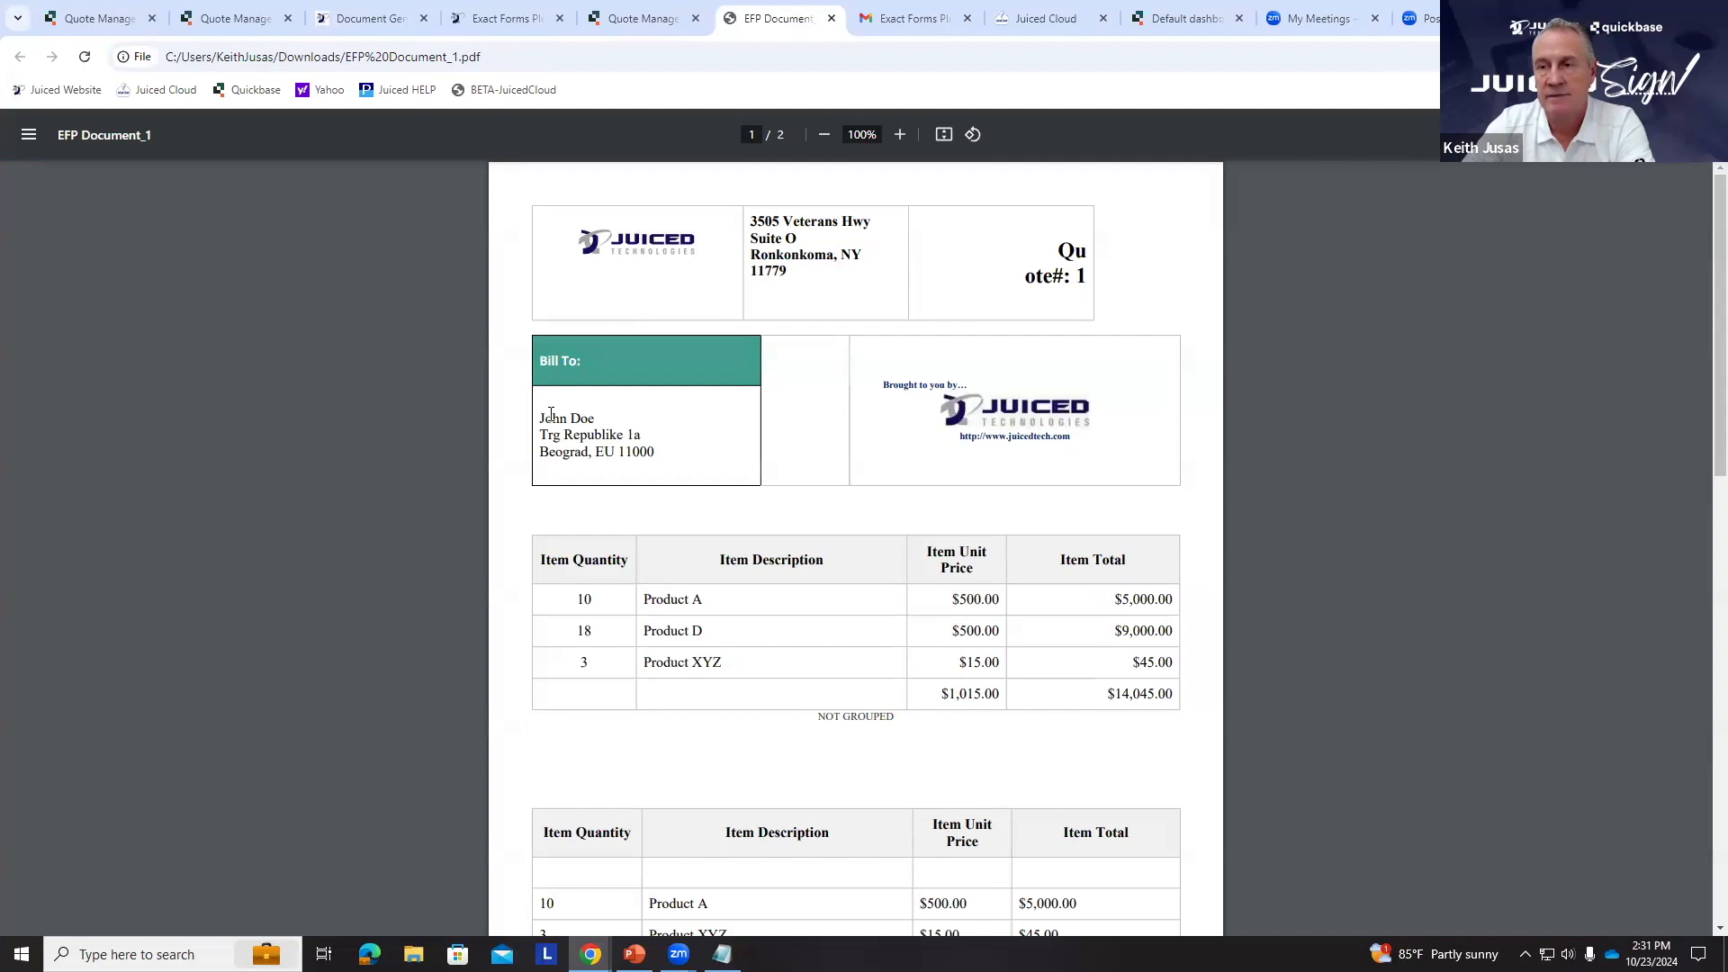
Close the EFP Document_1 PDF tab to return to Quote #1
{"action": "left_click", "coordinate": [830, 18]}
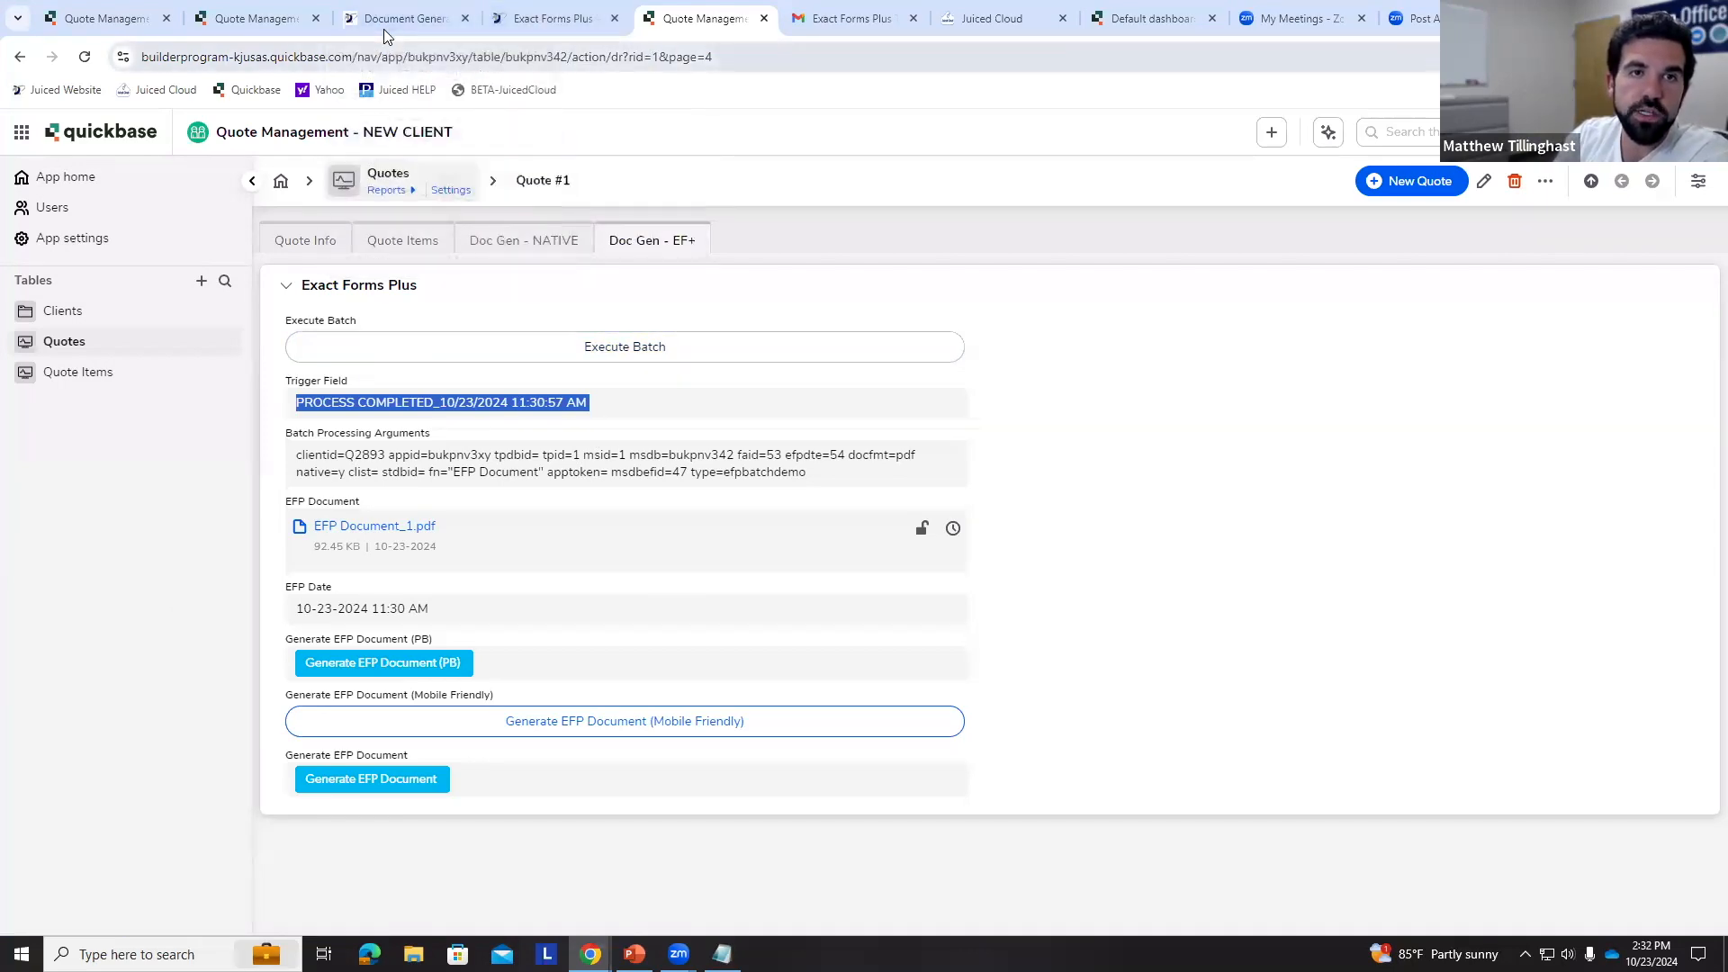
Close the extra Quote #1 and document template builder pages, then show the Default dashboard
{"action": "left_click", "coordinate": [261, 20]}
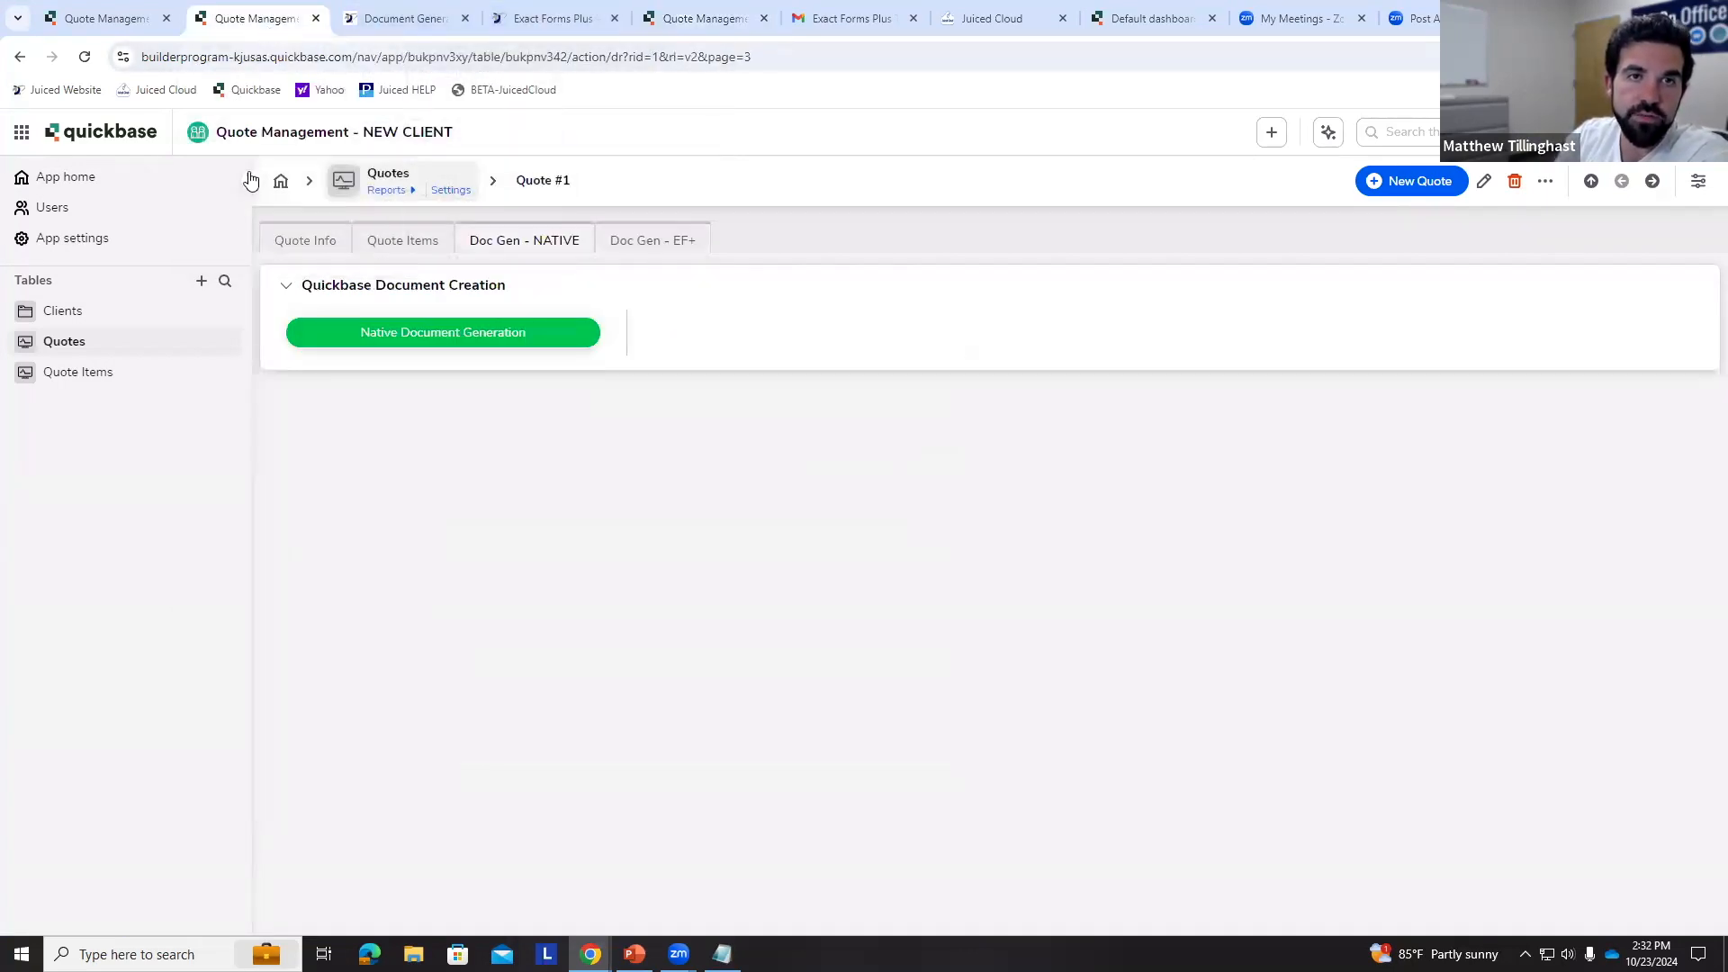
{"action": "left_click", "coordinate": [315, 18]}
{"action": "left_click", "coordinate": [136, 25]}
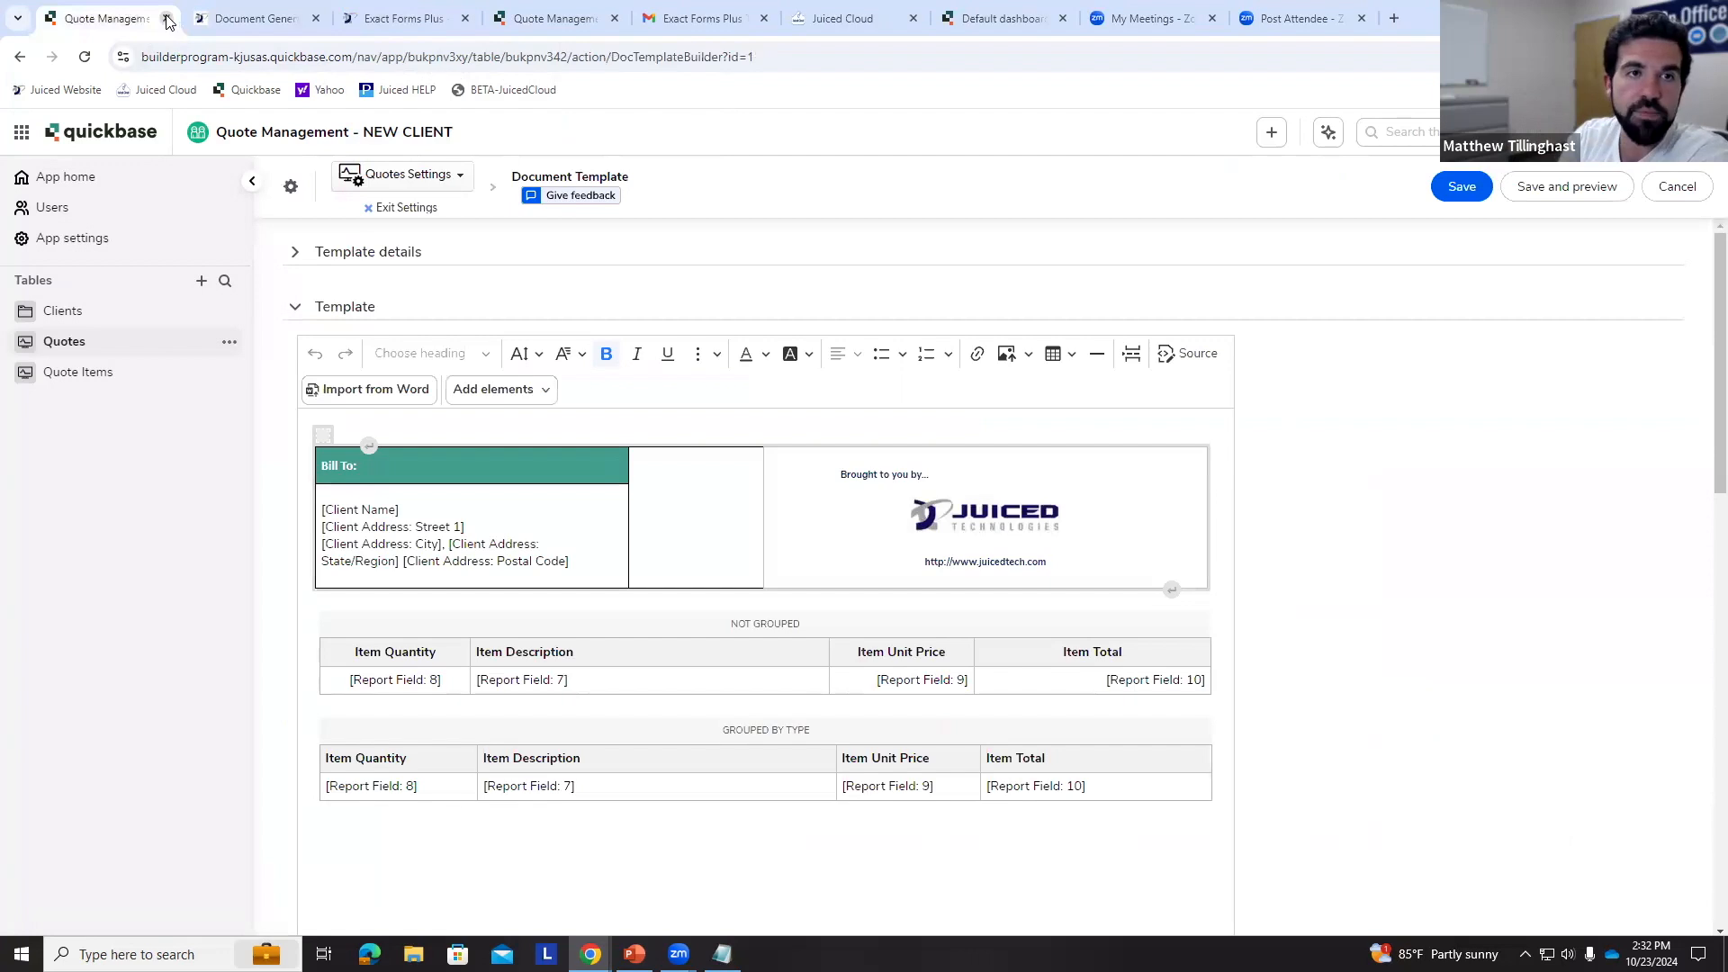
{"action": "left_click", "coordinate": [166, 19]}
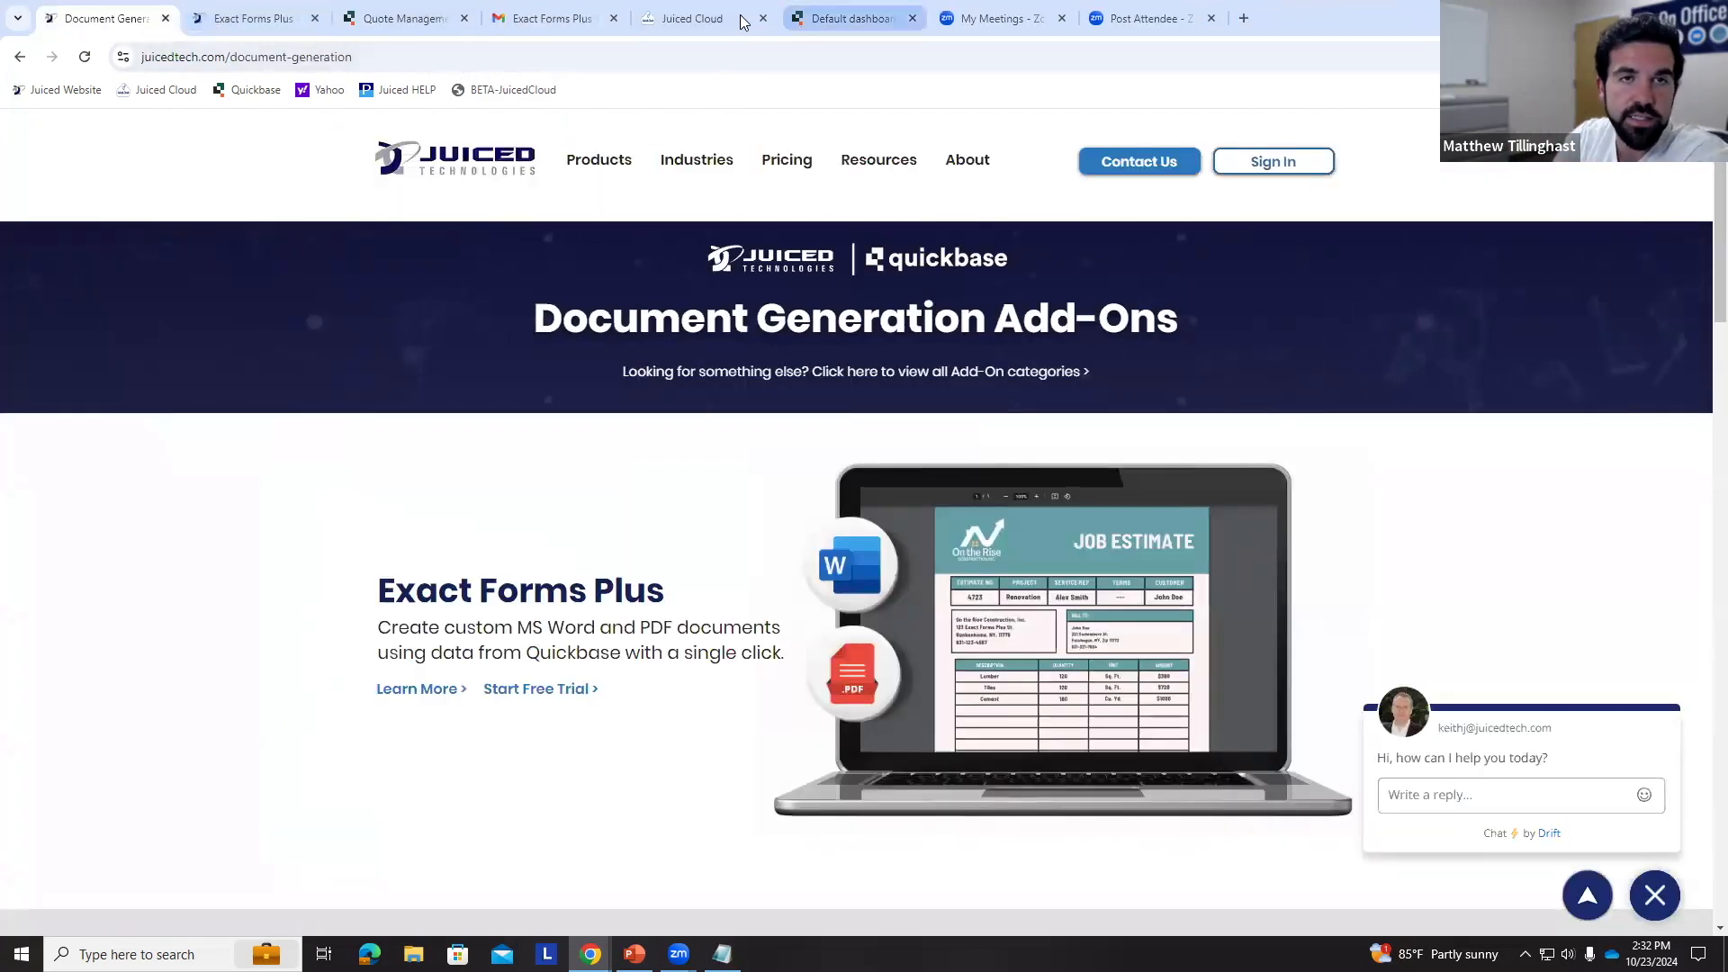
{"action": "left_click", "coordinate": [821, 17]}
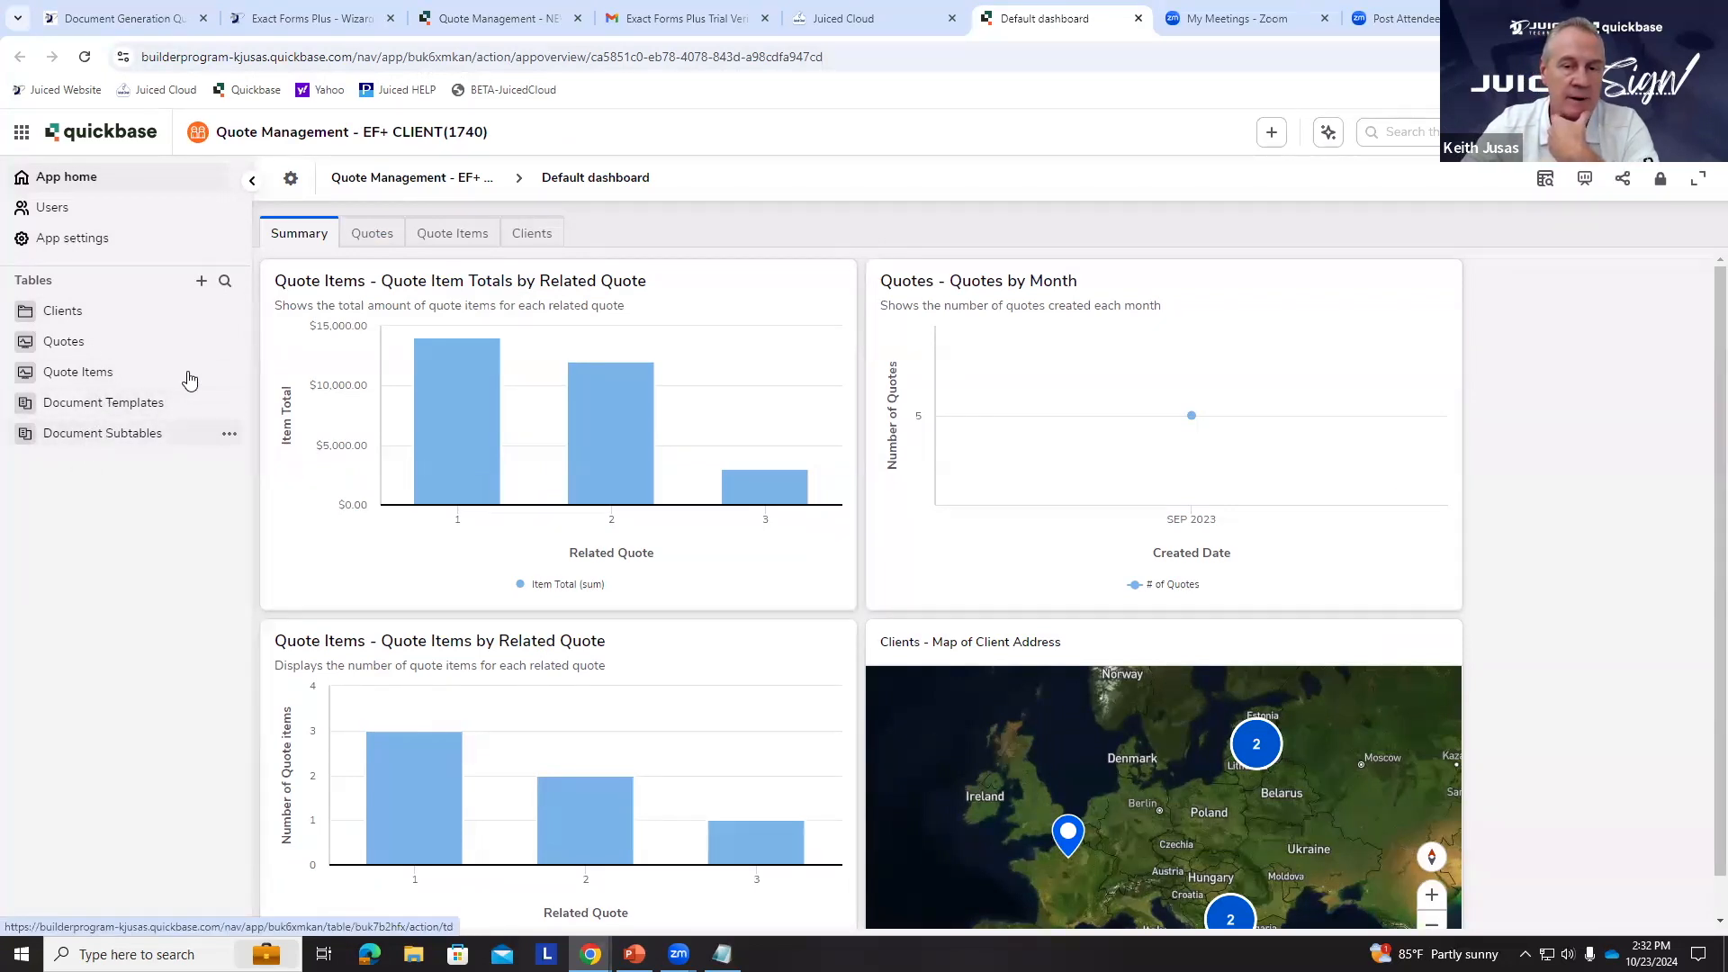
Check the Quote Items and Quotes document templates, then open Quote #1's Doc Gen - NATIVE section
{"action": "left_click", "coordinate": [230, 373]}
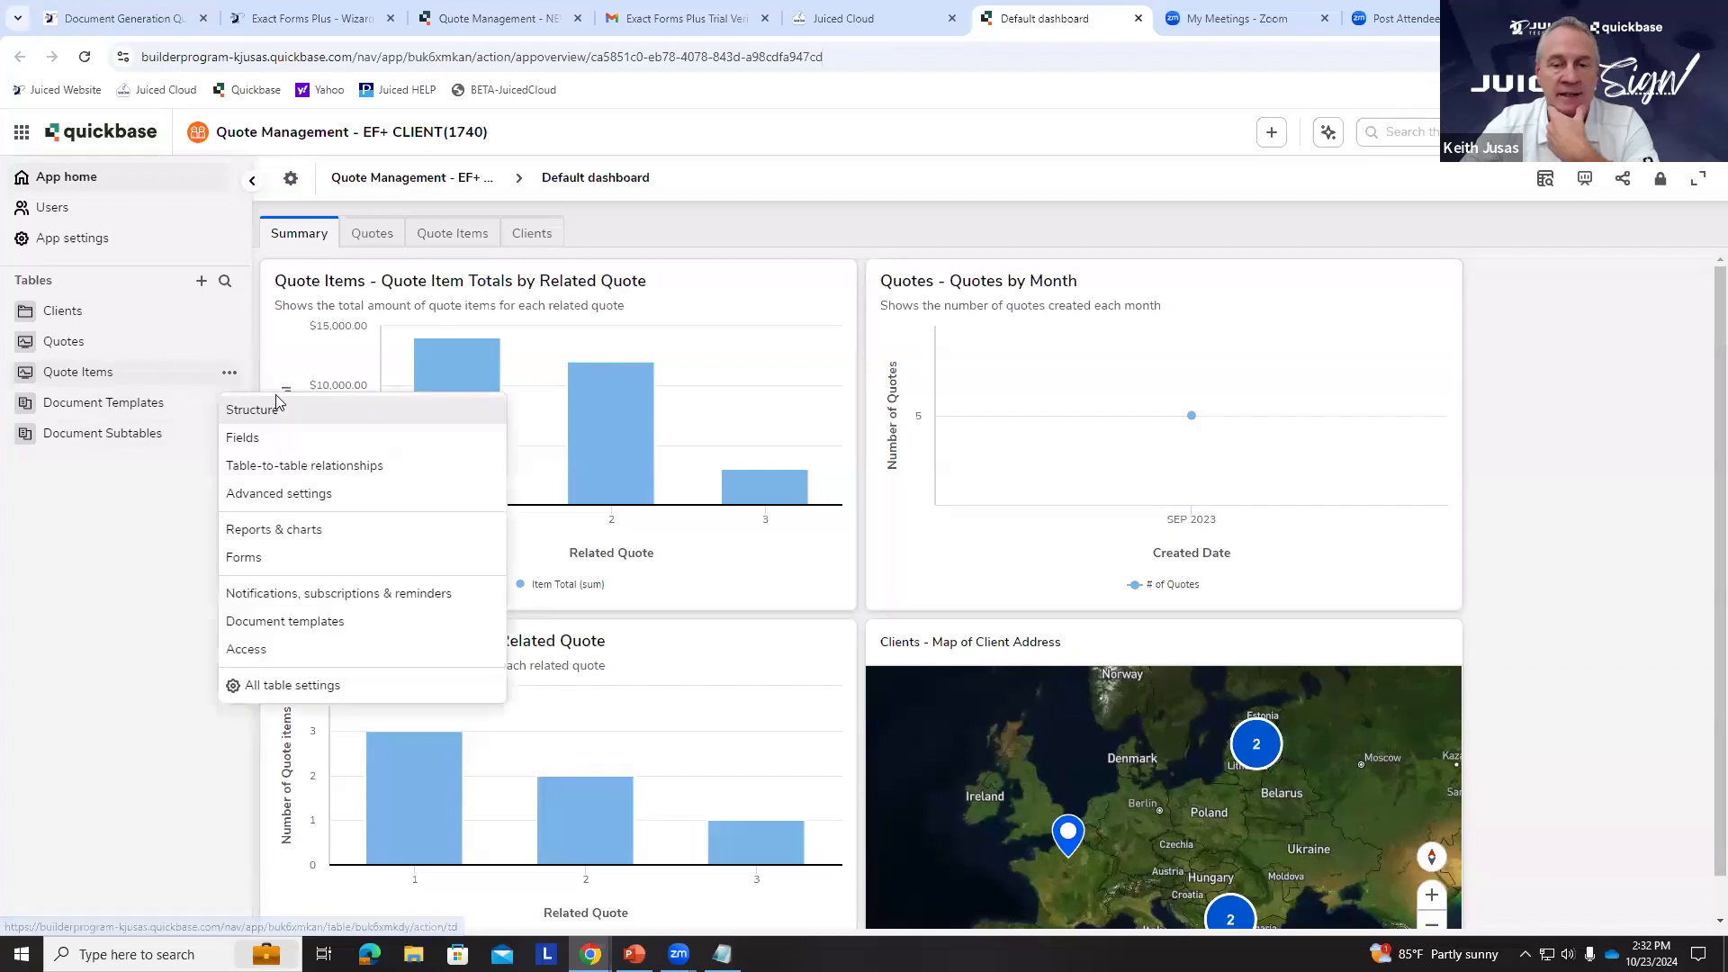
{"action": "left_click", "coordinate": [262, 627]}
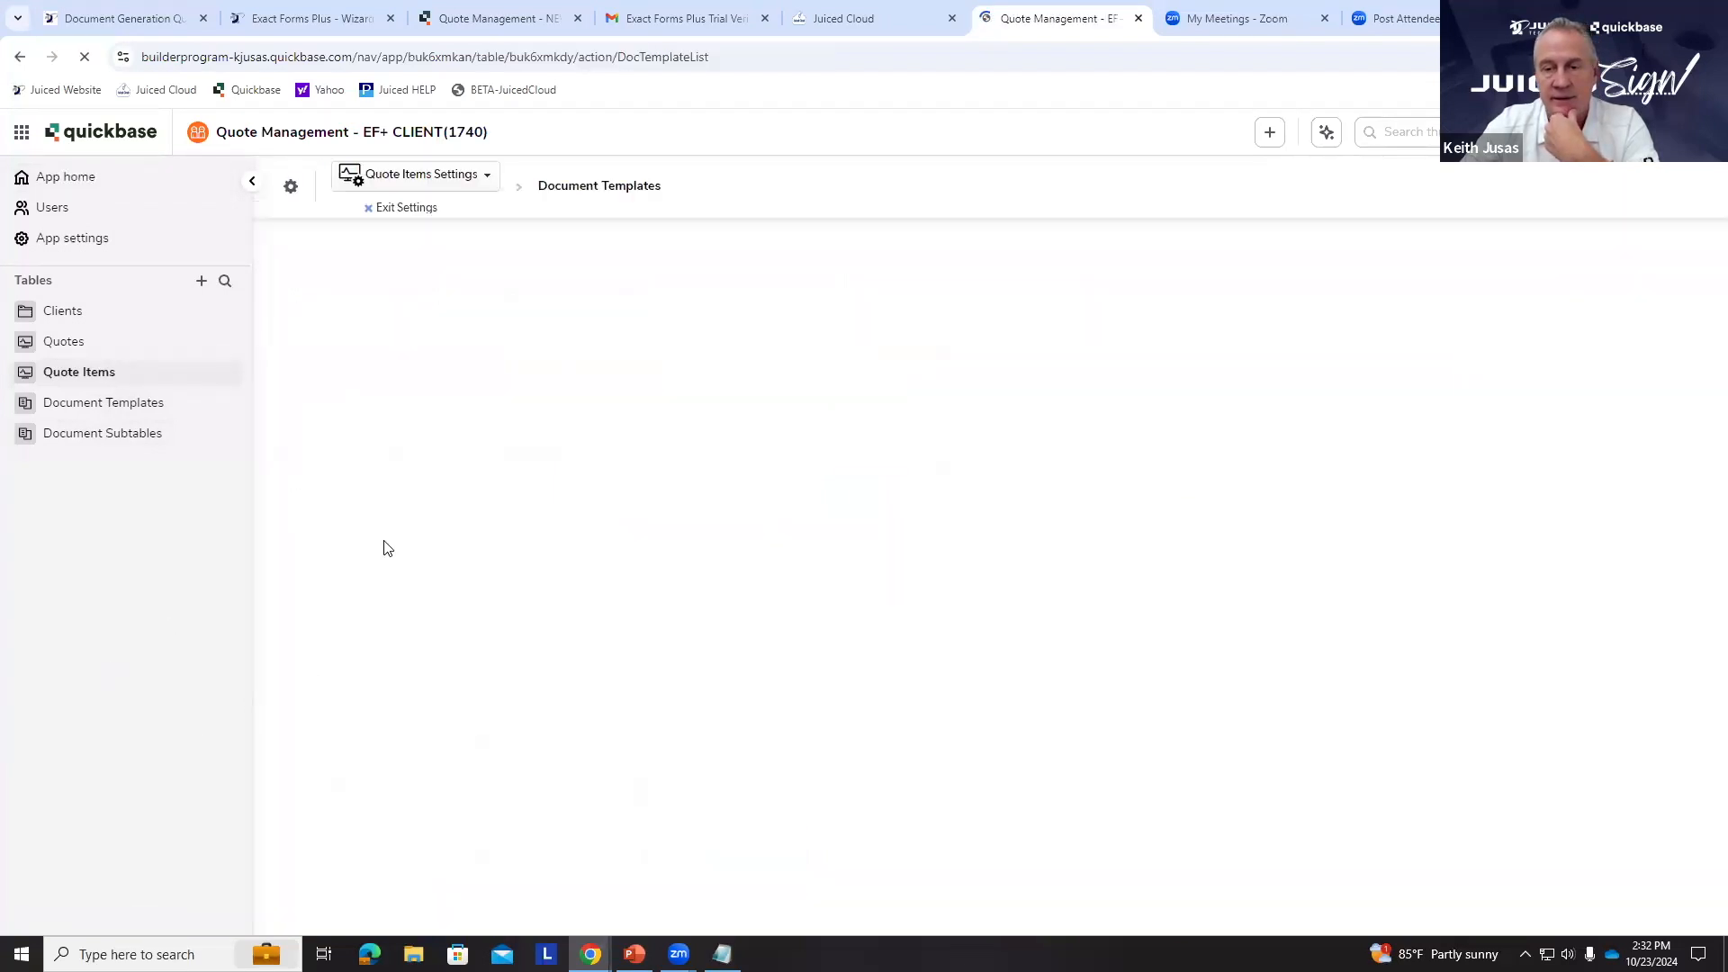
{"action": "left_click", "coordinate": [140, 342]}
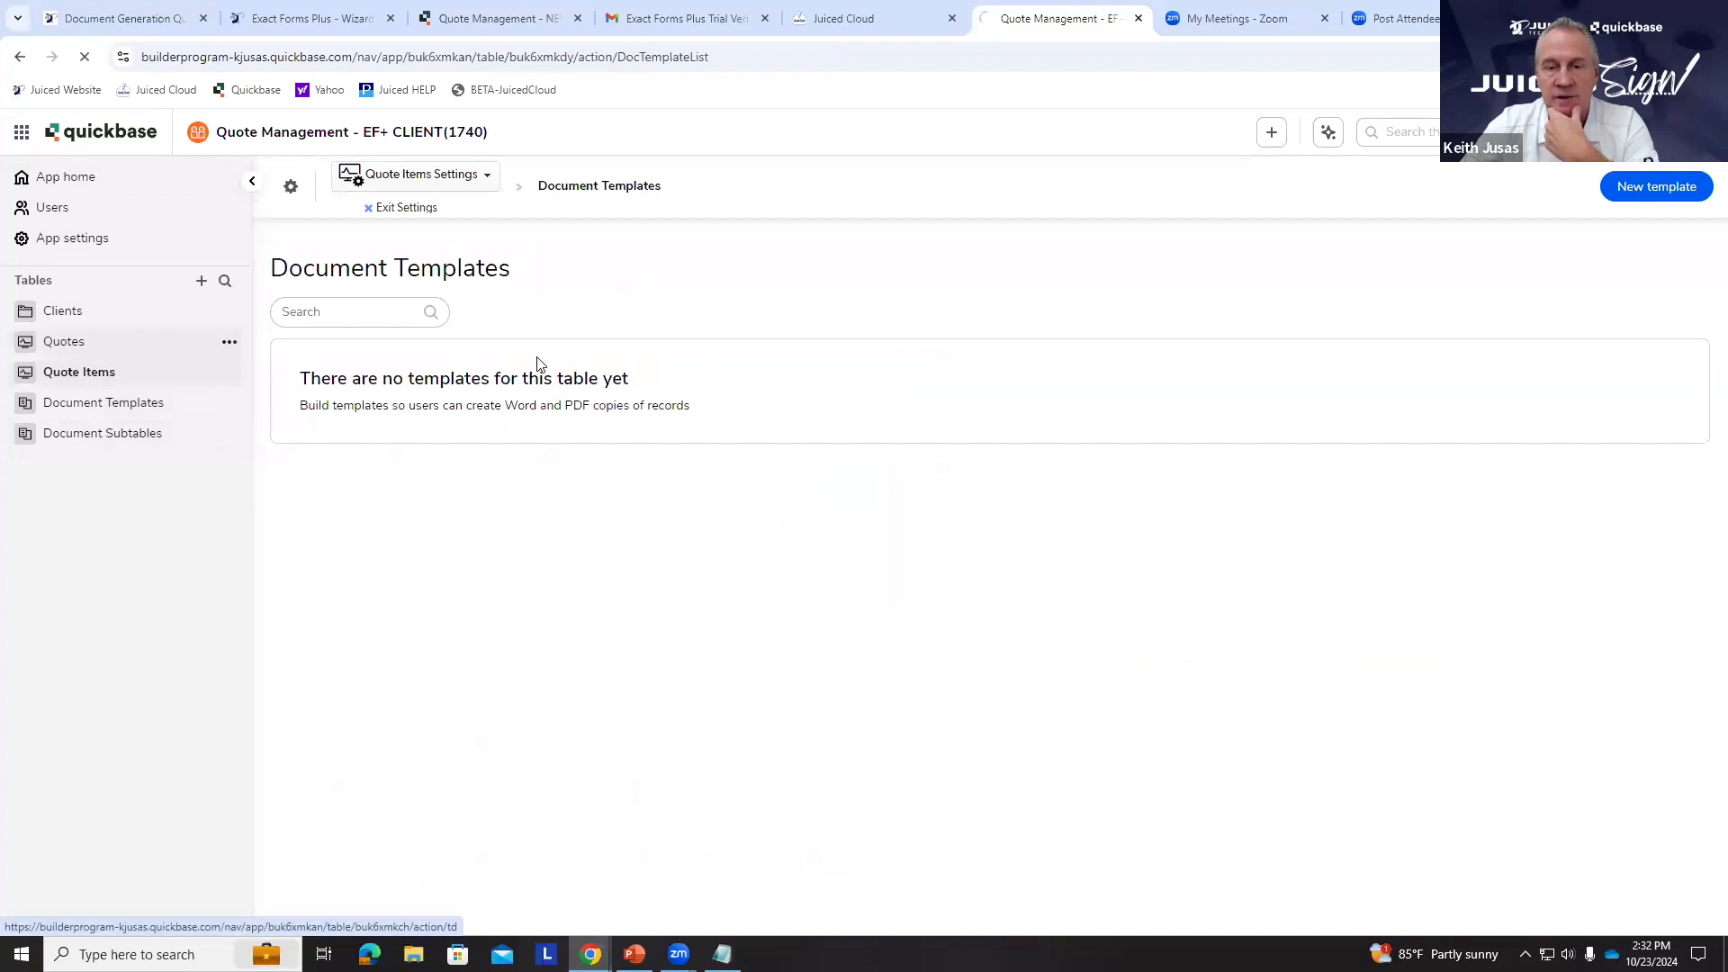
{"action": "left_click", "coordinate": [230, 342]}
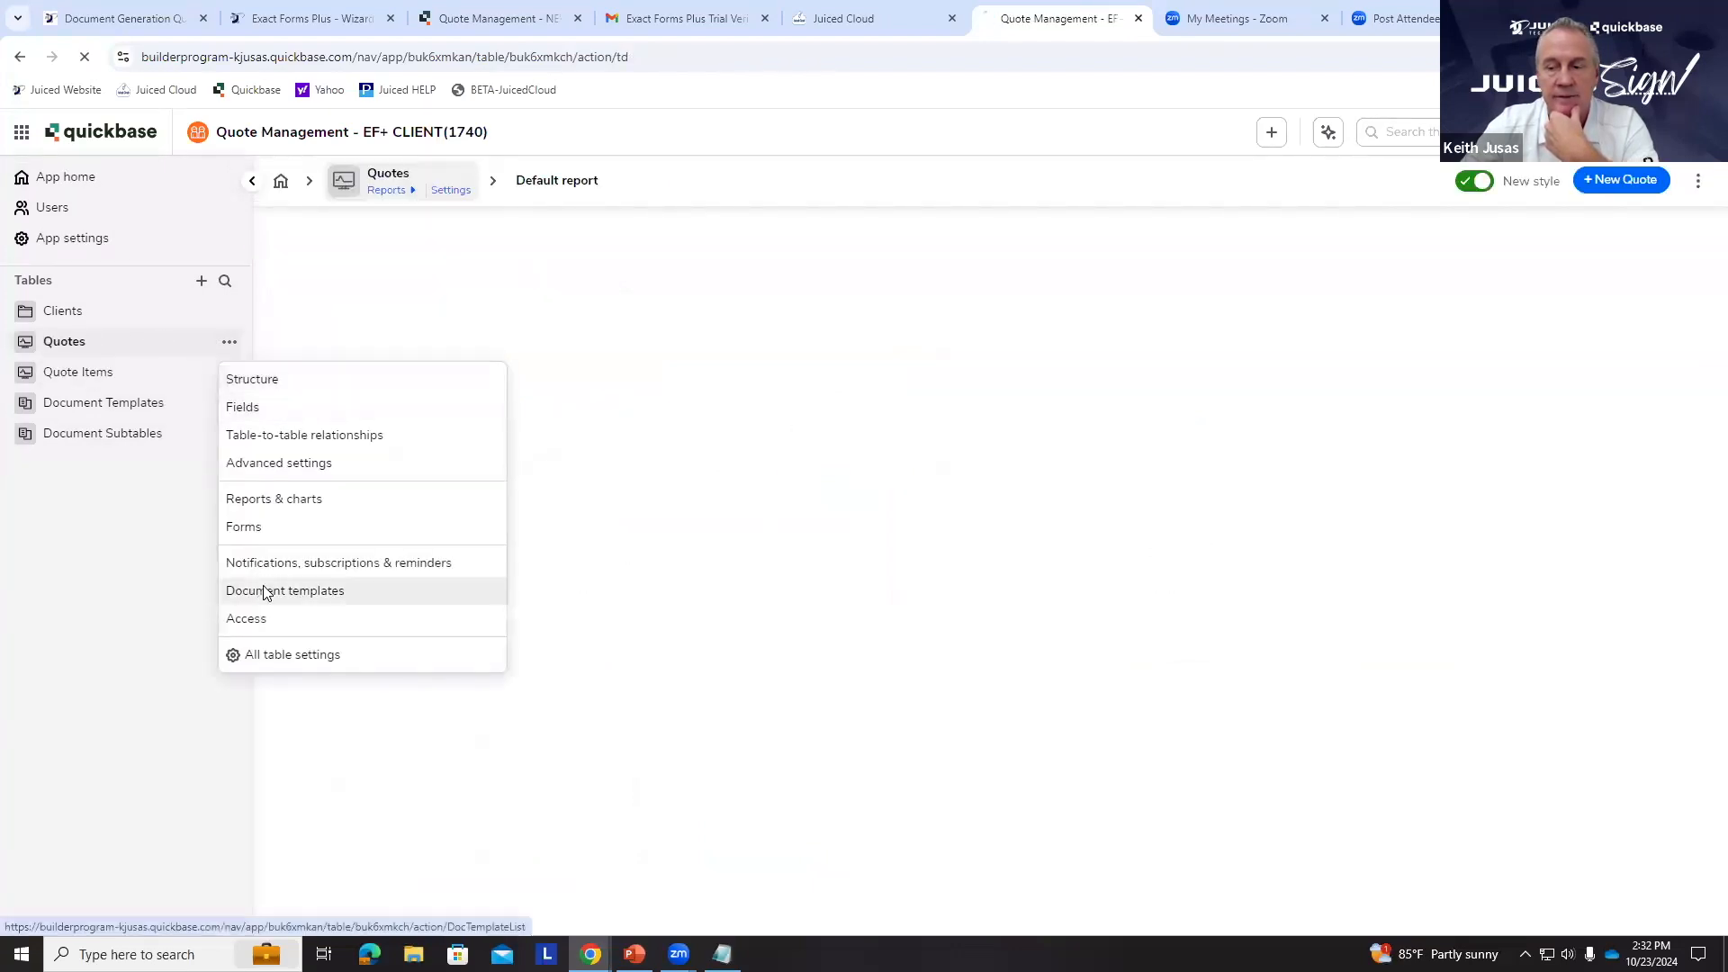
{"action": "left_click", "coordinate": [266, 593]}
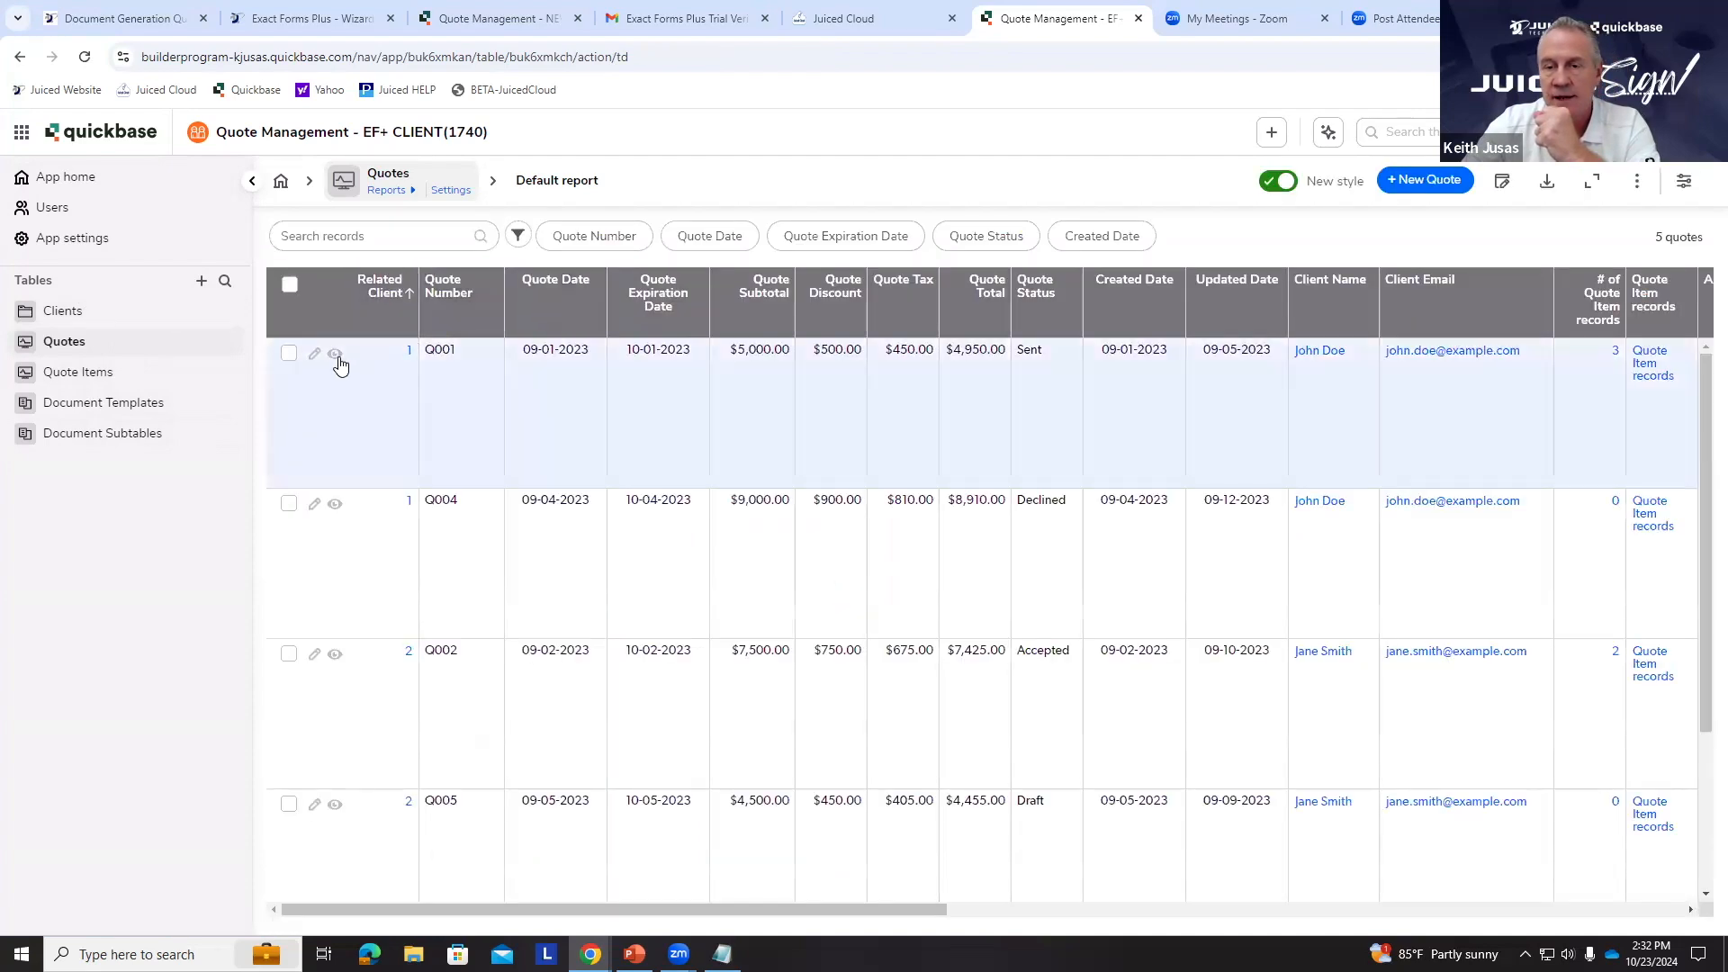
{"action": "left_click", "coordinate": [335, 353]}
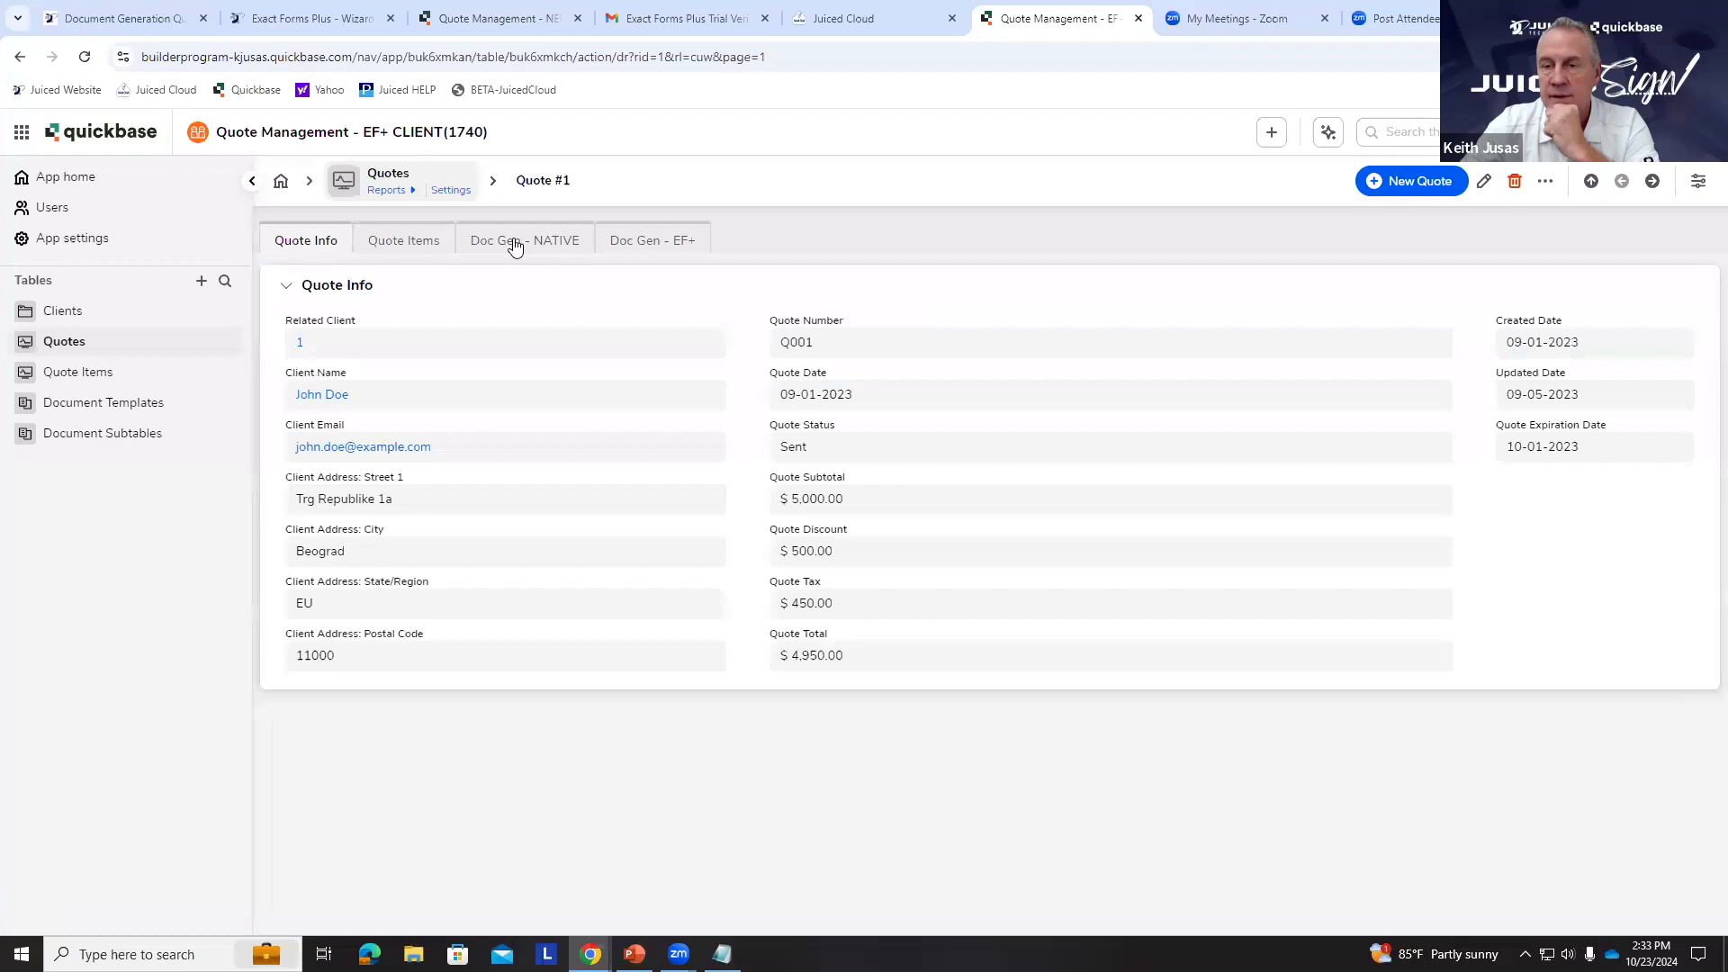
{"action": "left_click", "coordinate": [517, 241]}
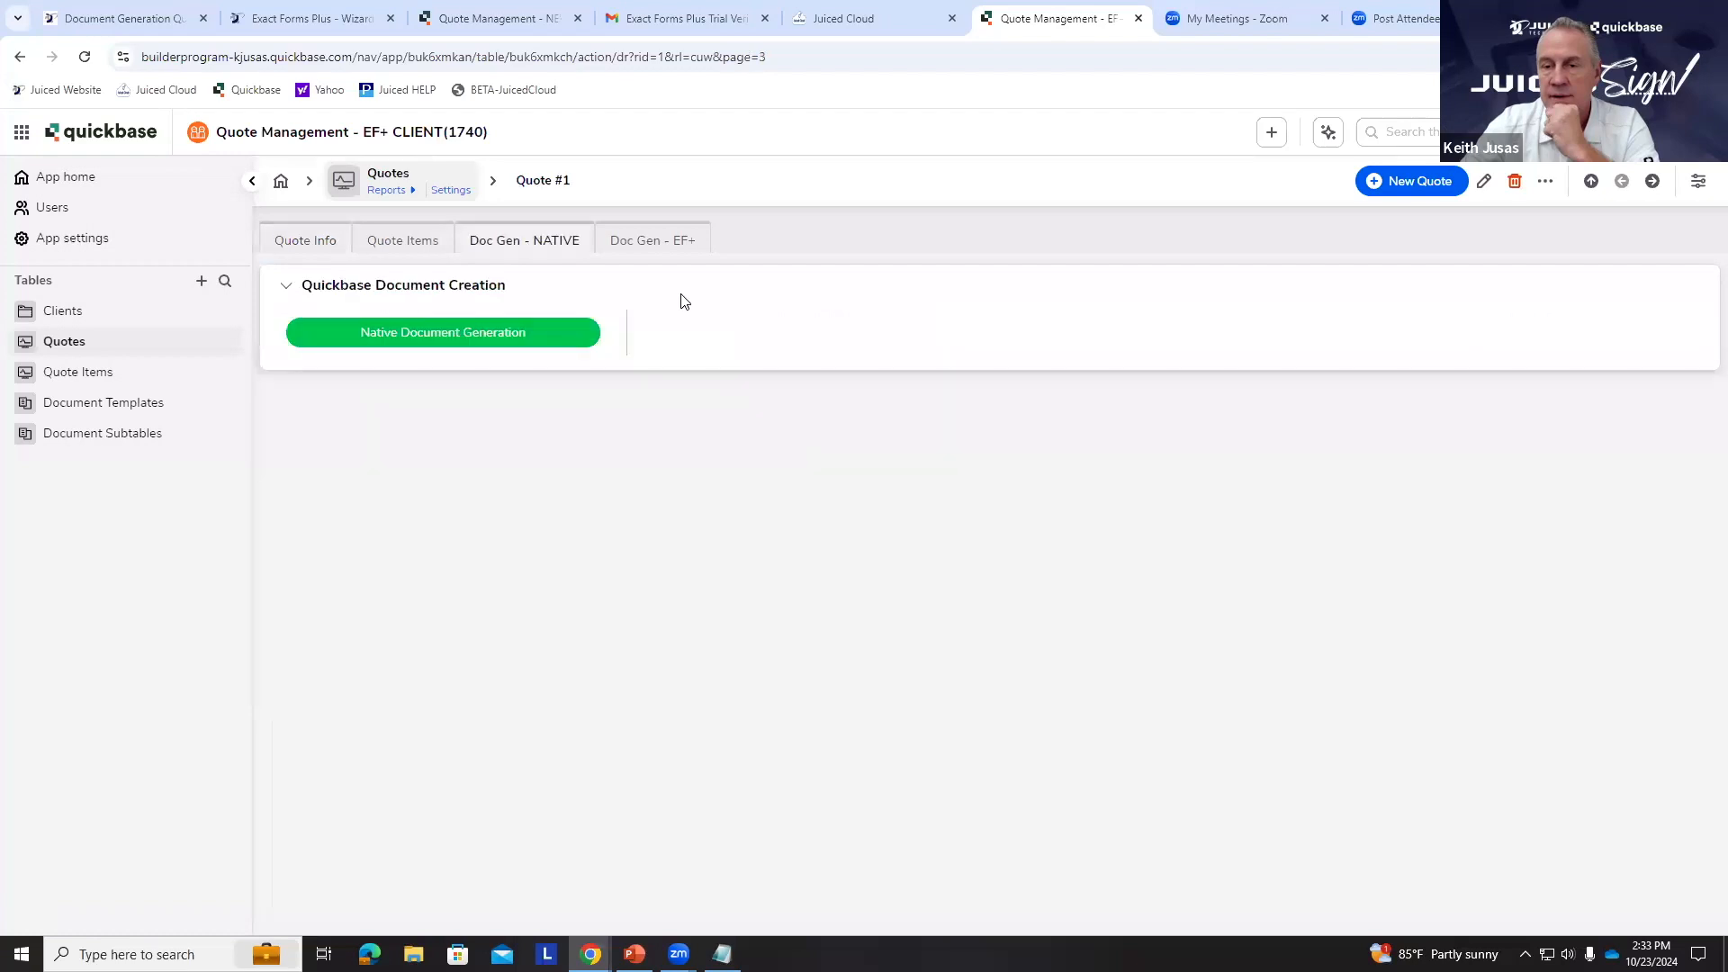
Generate the native Quote #1 PDF, scroll through its three pages and chart, then close it
{"action": "left_click", "coordinate": [467, 333]}
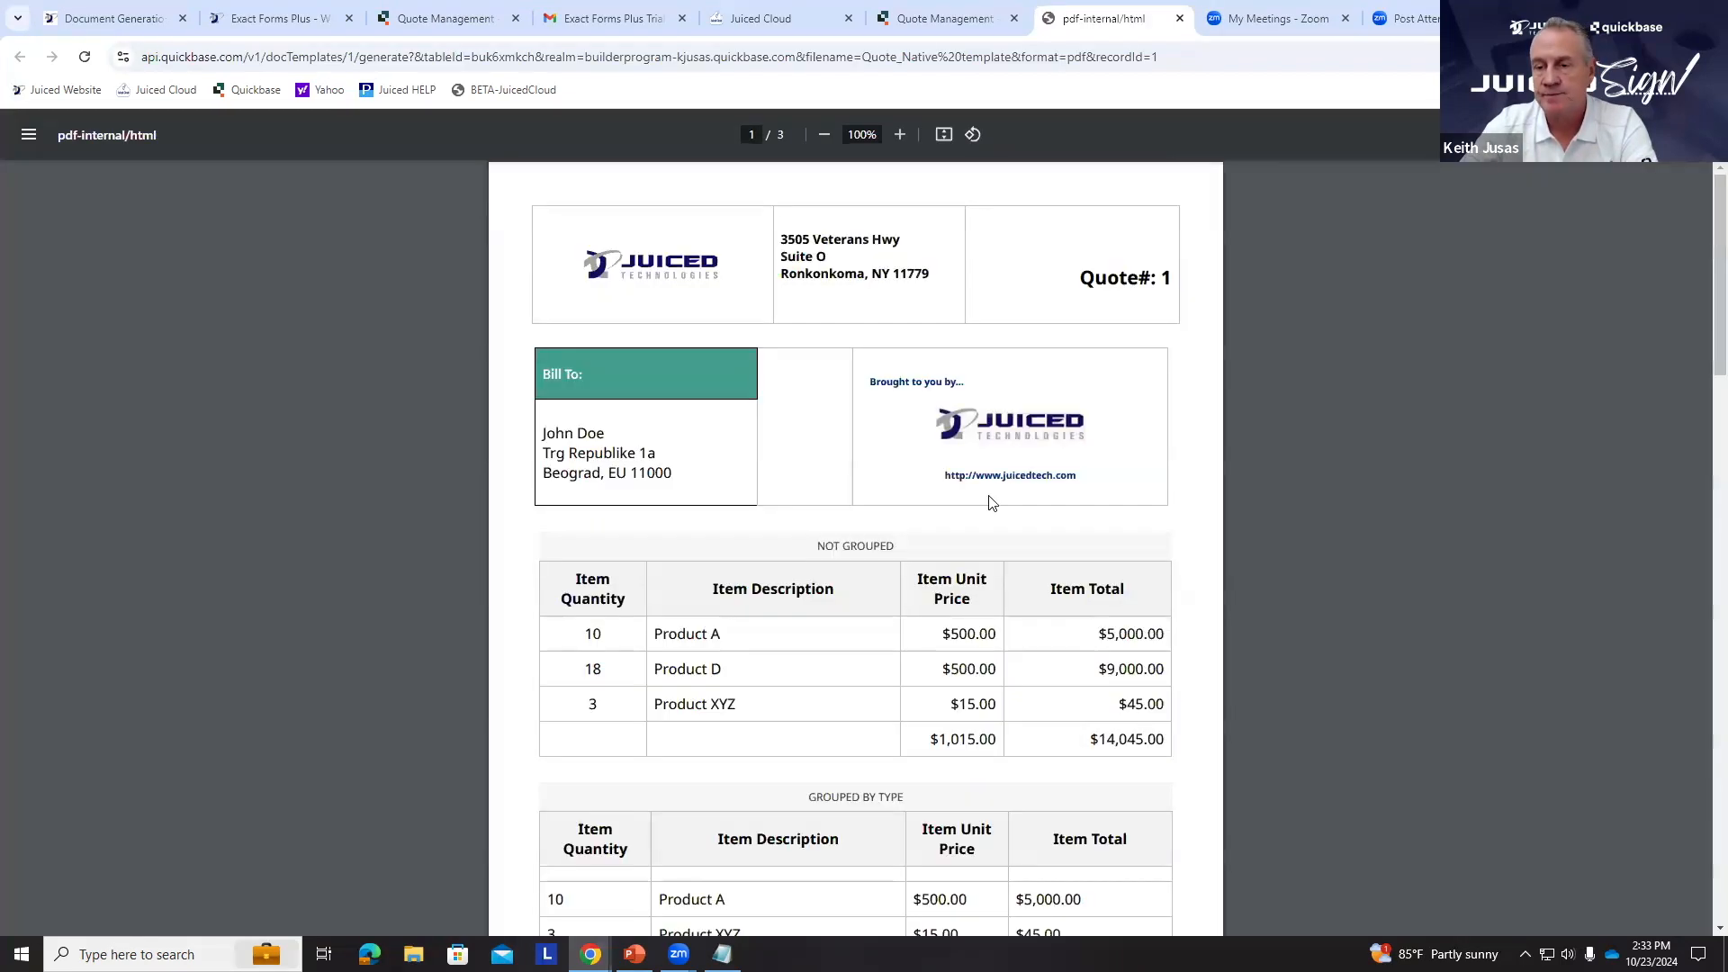
{"action": "scroll", "coordinate": [1118, 507], "scroll_direction": "down", "scroll_amount": 12}
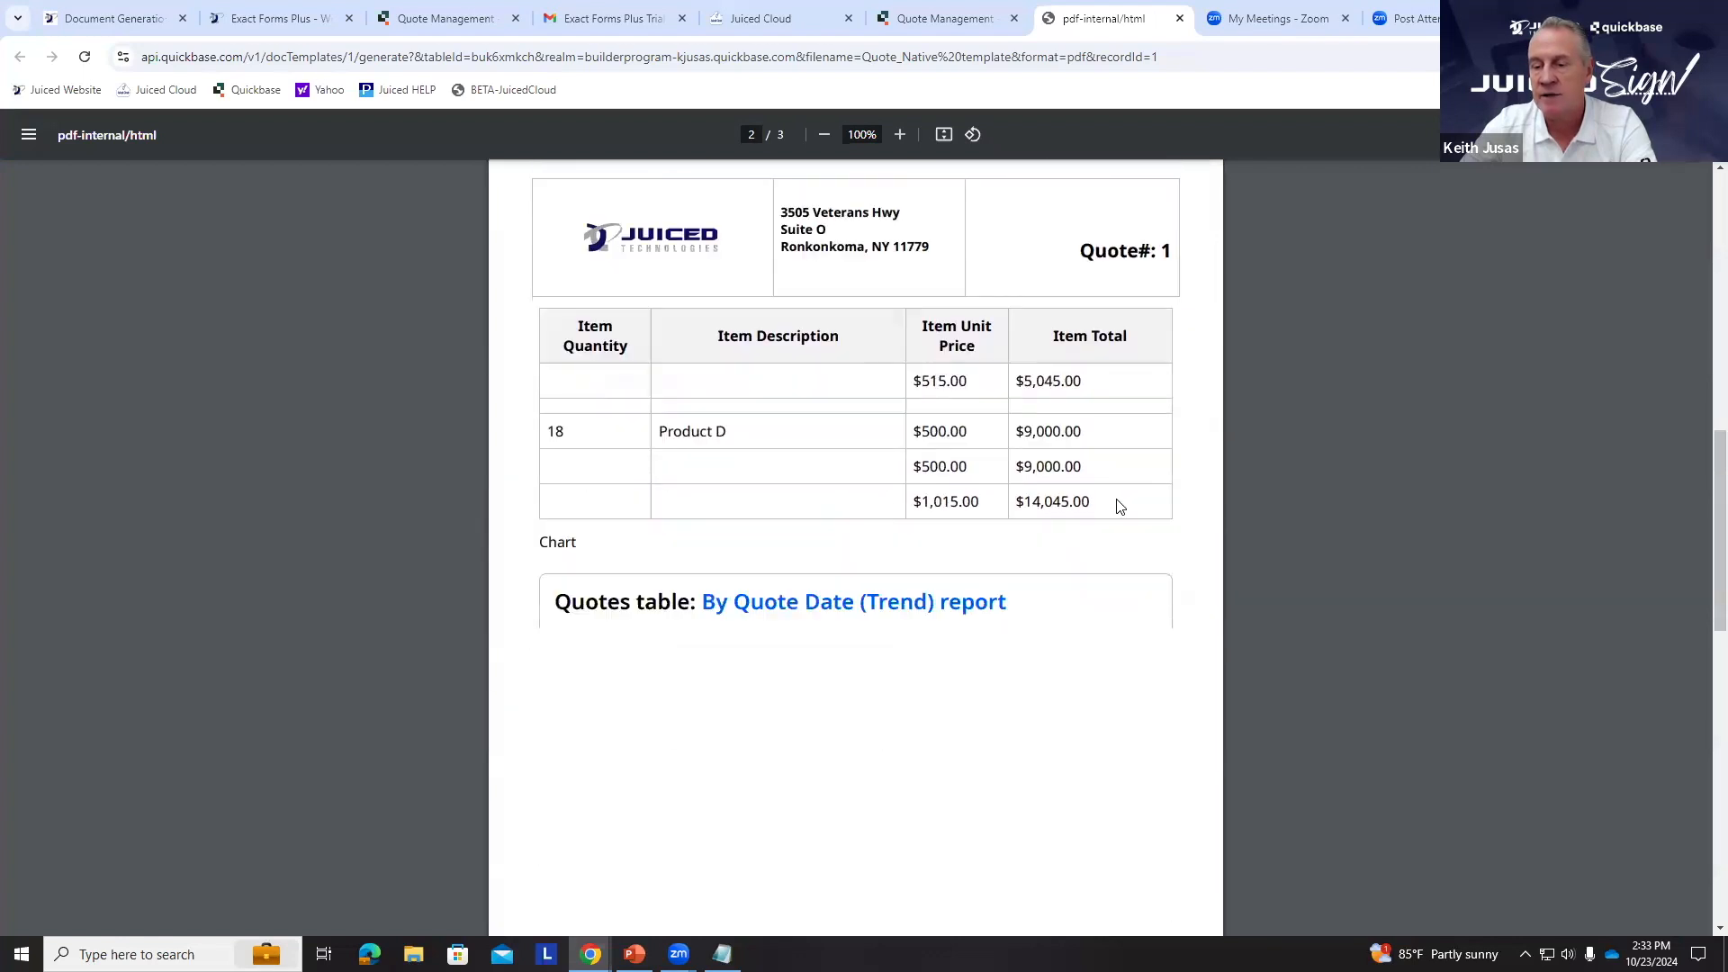
{"action": "scroll", "coordinate": [985, 647], "scroll_direction": "down", "scroll_amount": 7}
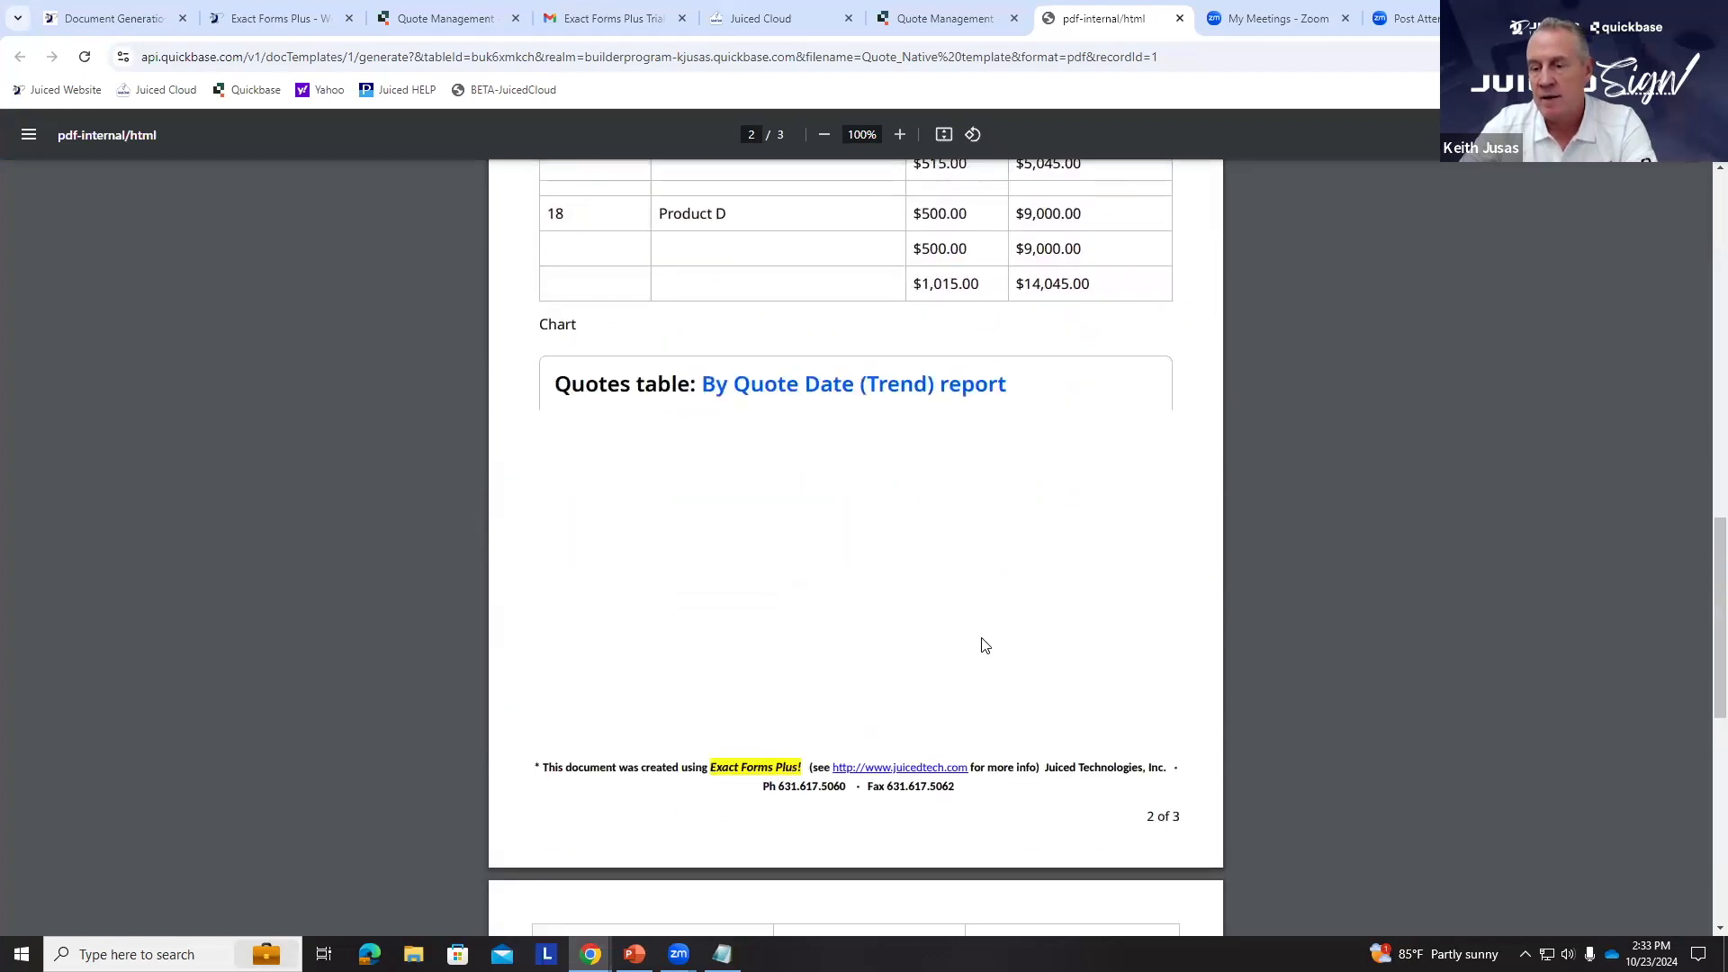
{"action": "scroll", "coordinate": [1017, 556], "scroll_direction": "down", "scroll_amount": 2}
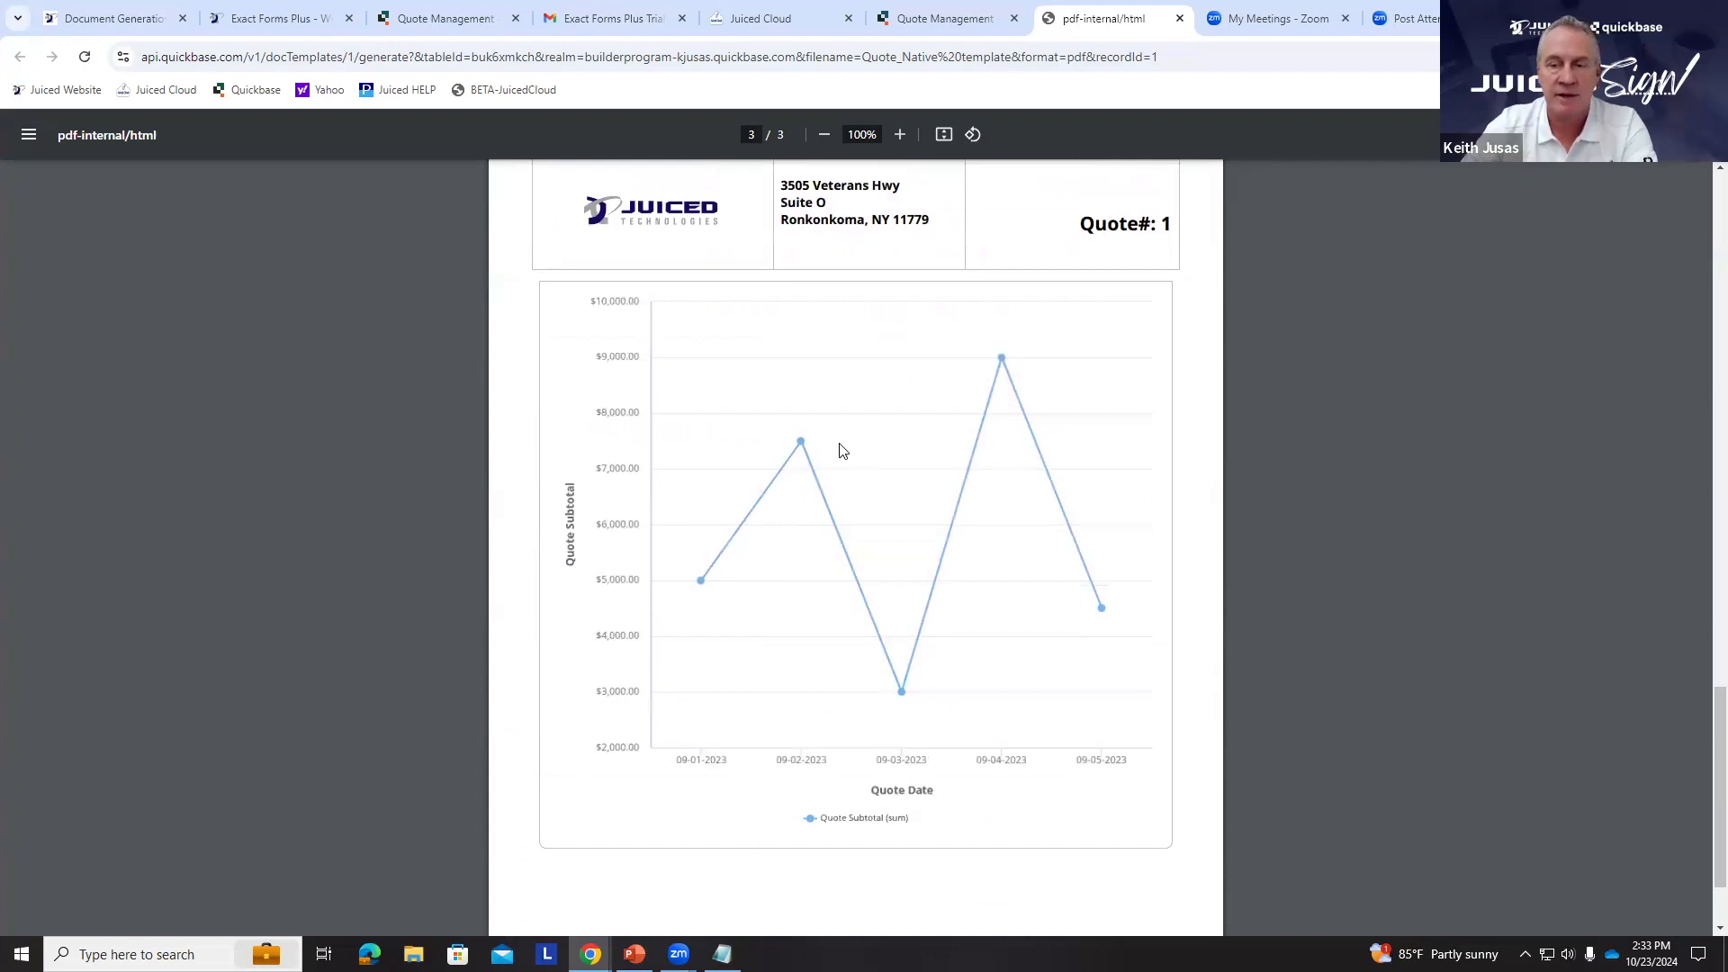
{"action": "scroll", "coordinate": [864, 572], "scroll_direction": "up", "scroll_amount": 3}
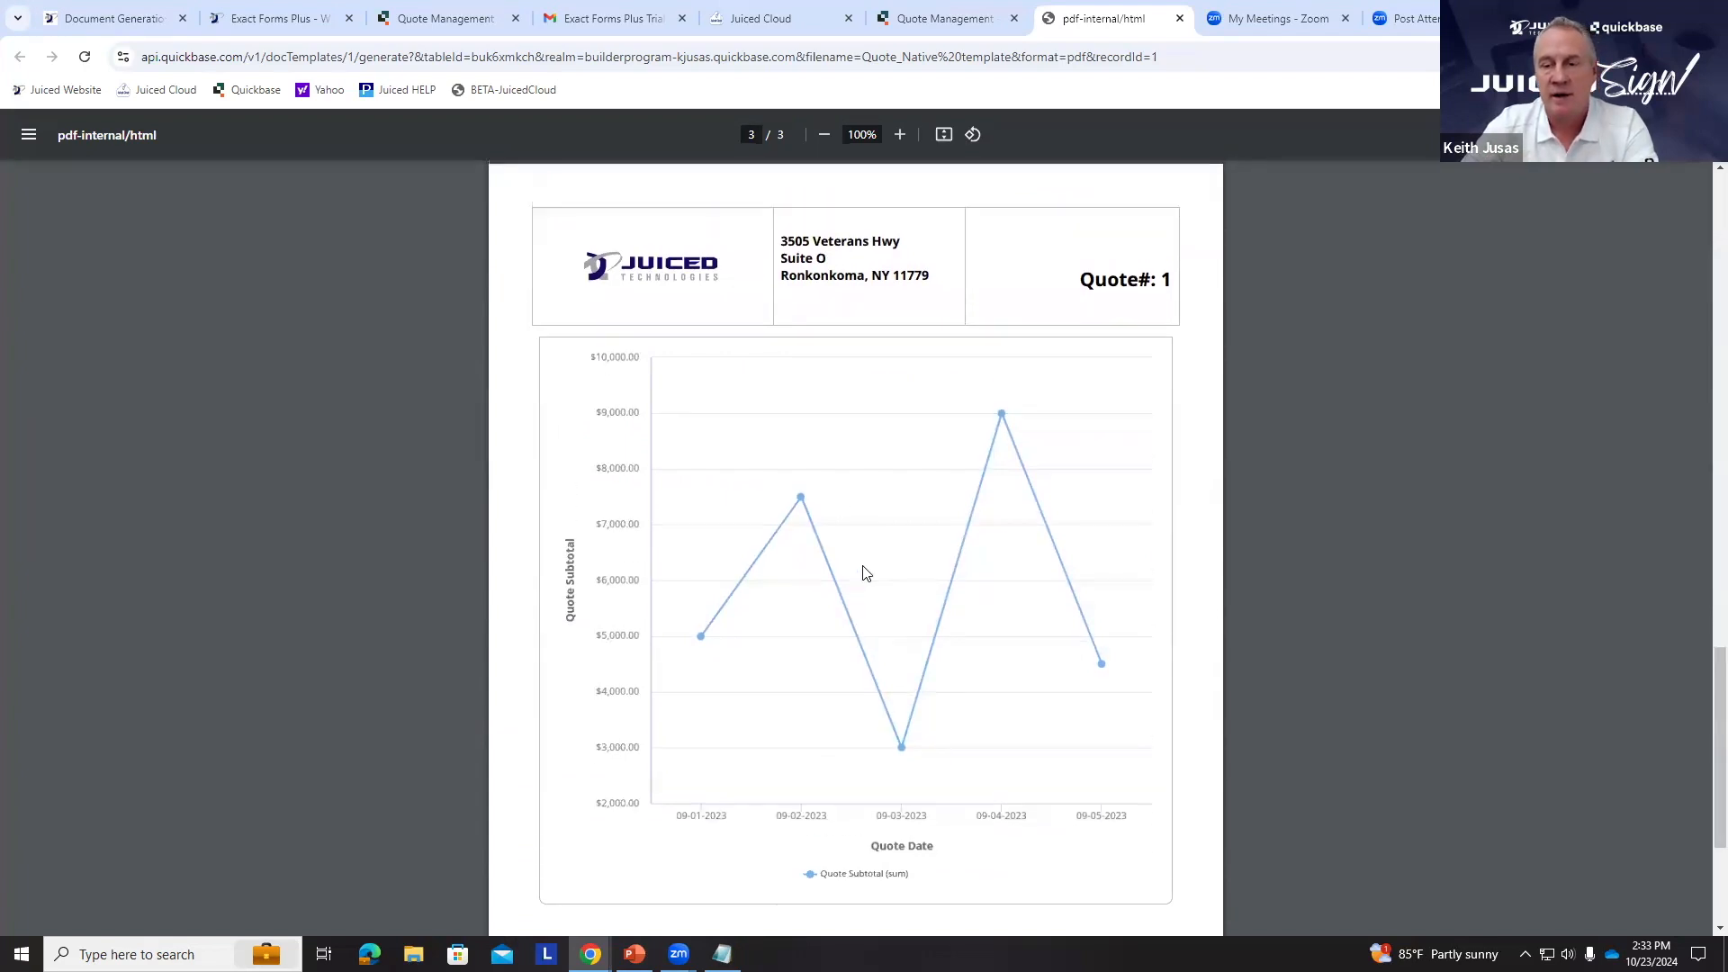
{"action": "scroll", "coordinate": [864, 572], "scroll_direction": "up", "scroll_amount": 15}
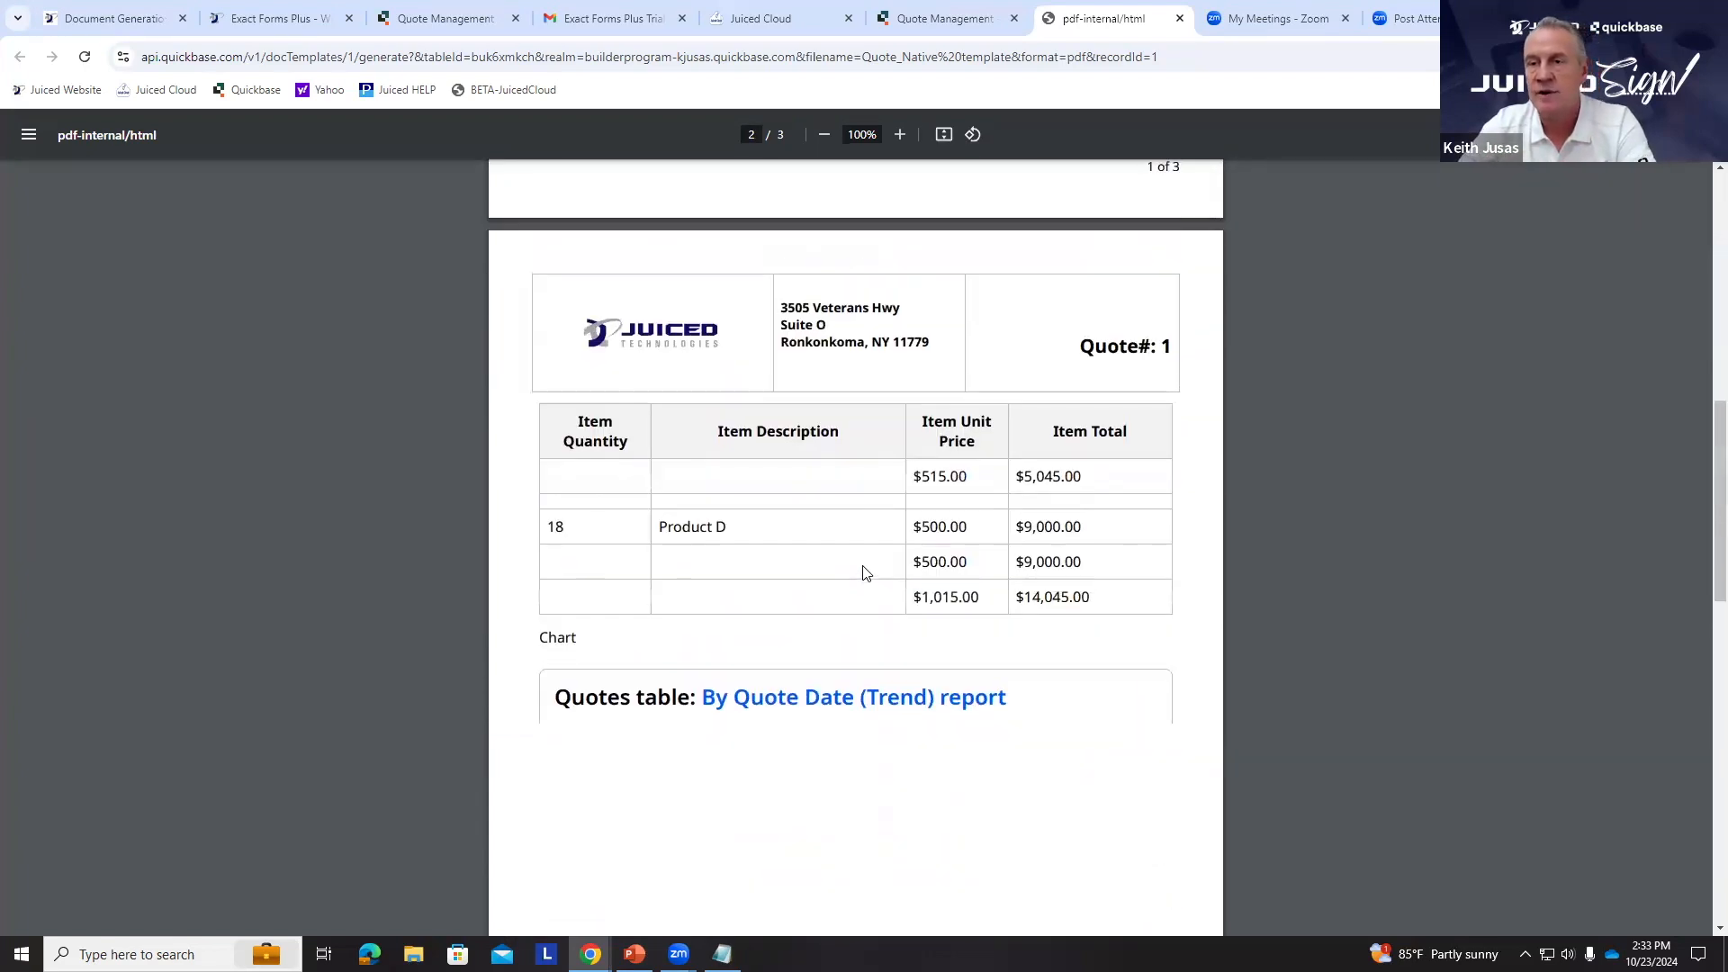
{"action": "left_click", "coordinate": [1180, 19]}
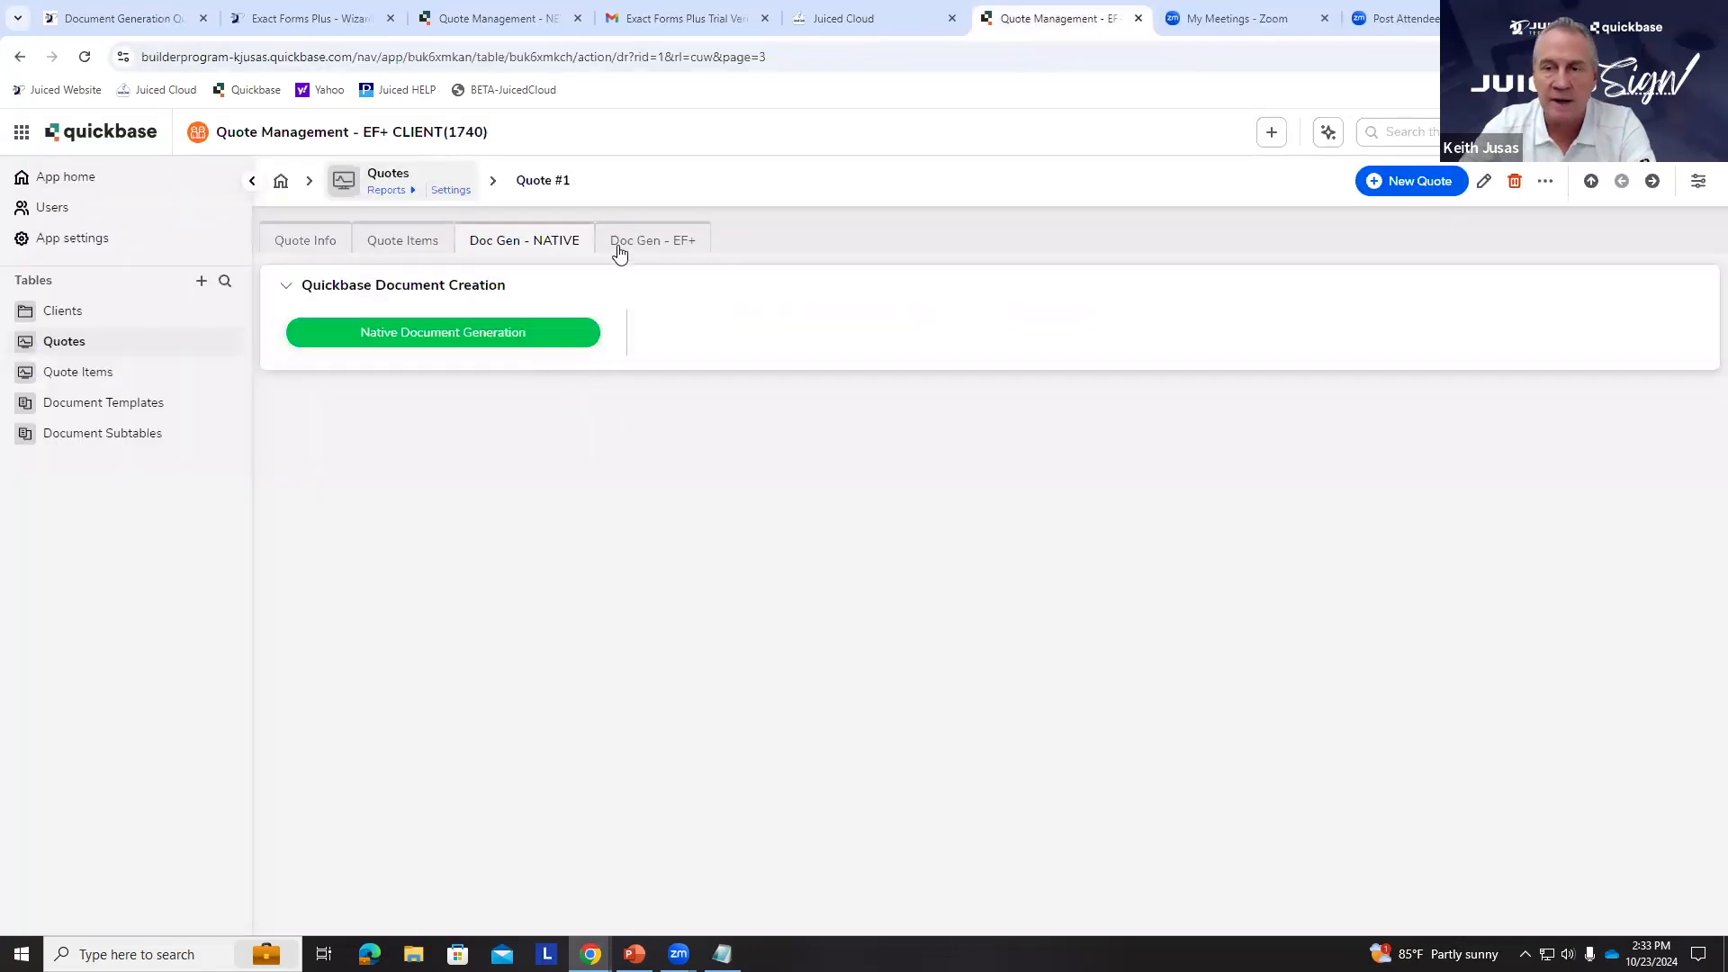
View the Doc Gen - EF+ section, browse Document Templates and Document Subtables, then reopen Q001
{"action": "left_click", "coordinate": [706, 233]}
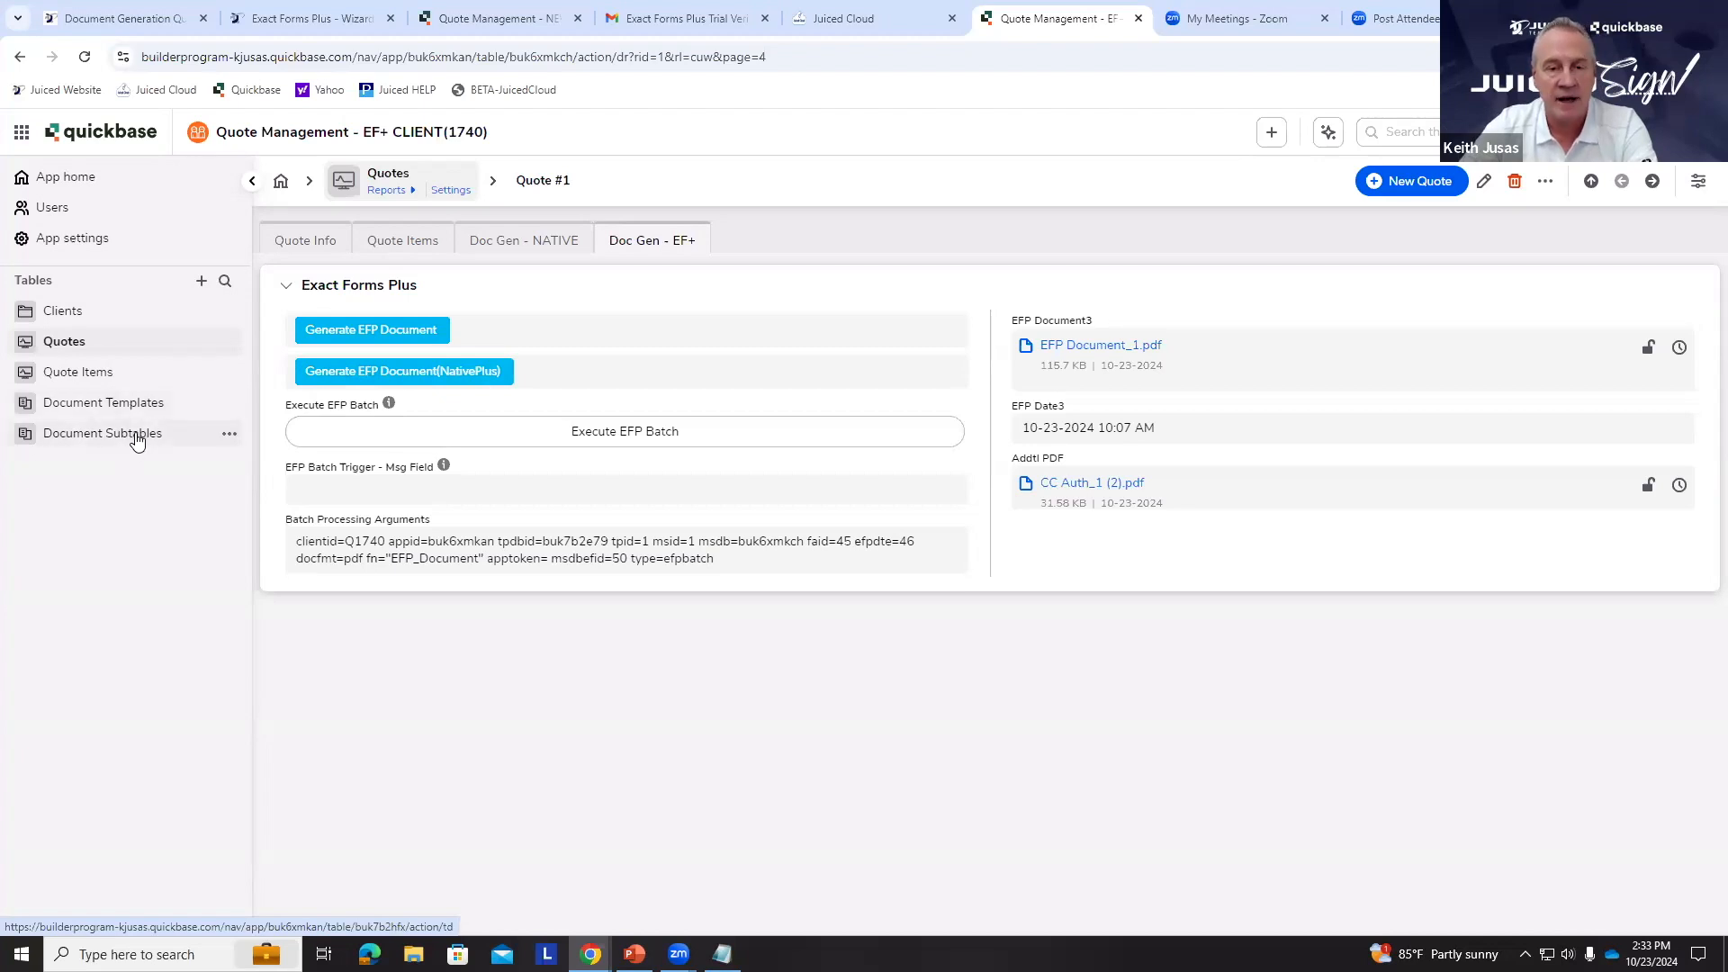
{"action": "left_click", "coordinate": [144, 407]}
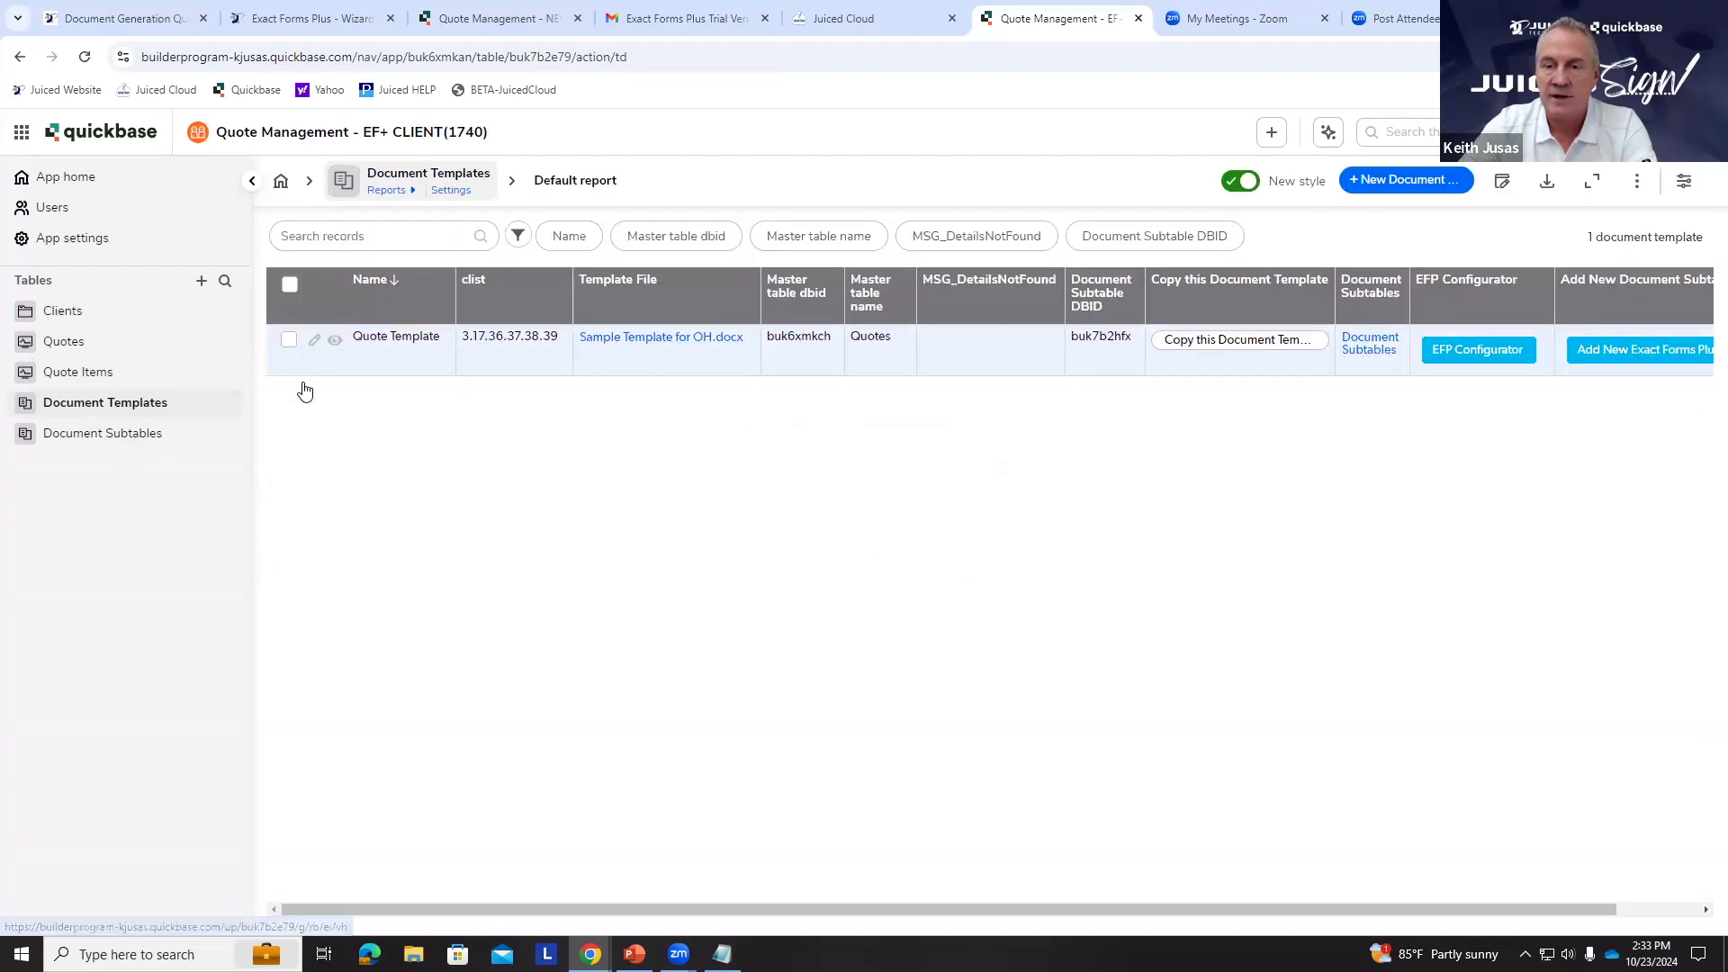
{"action": "left_click", "coordinate": [142, 435]}
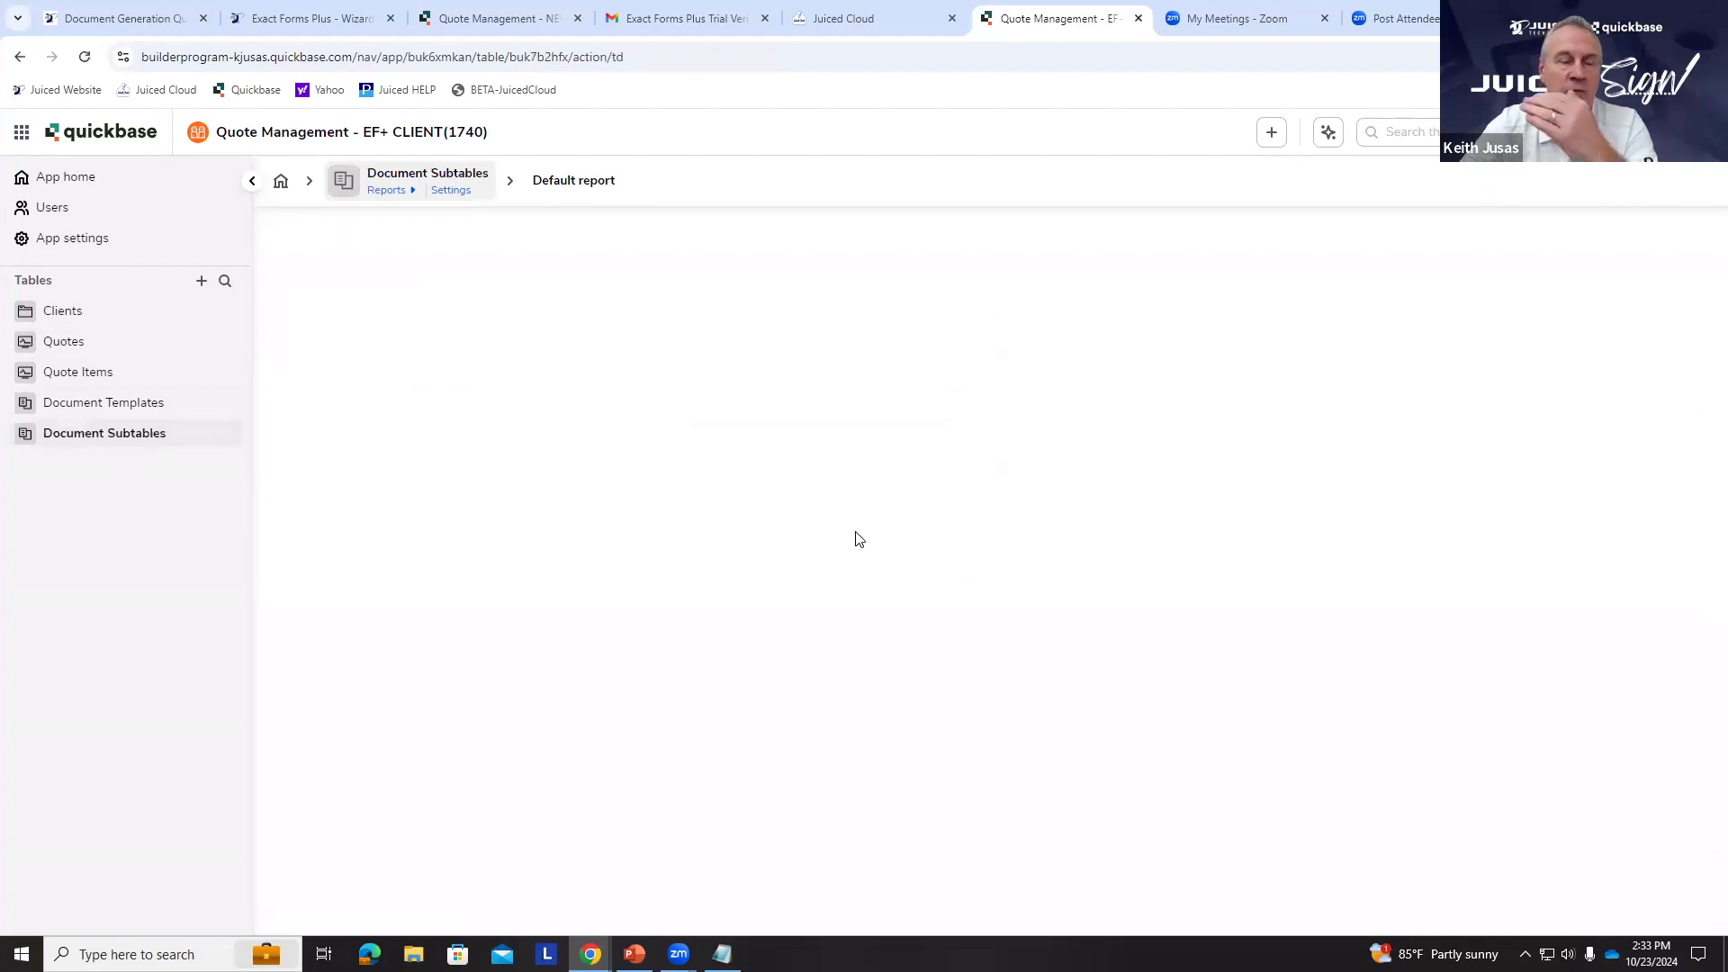
{"action": "left_click", "coordinate": [93, 349]}
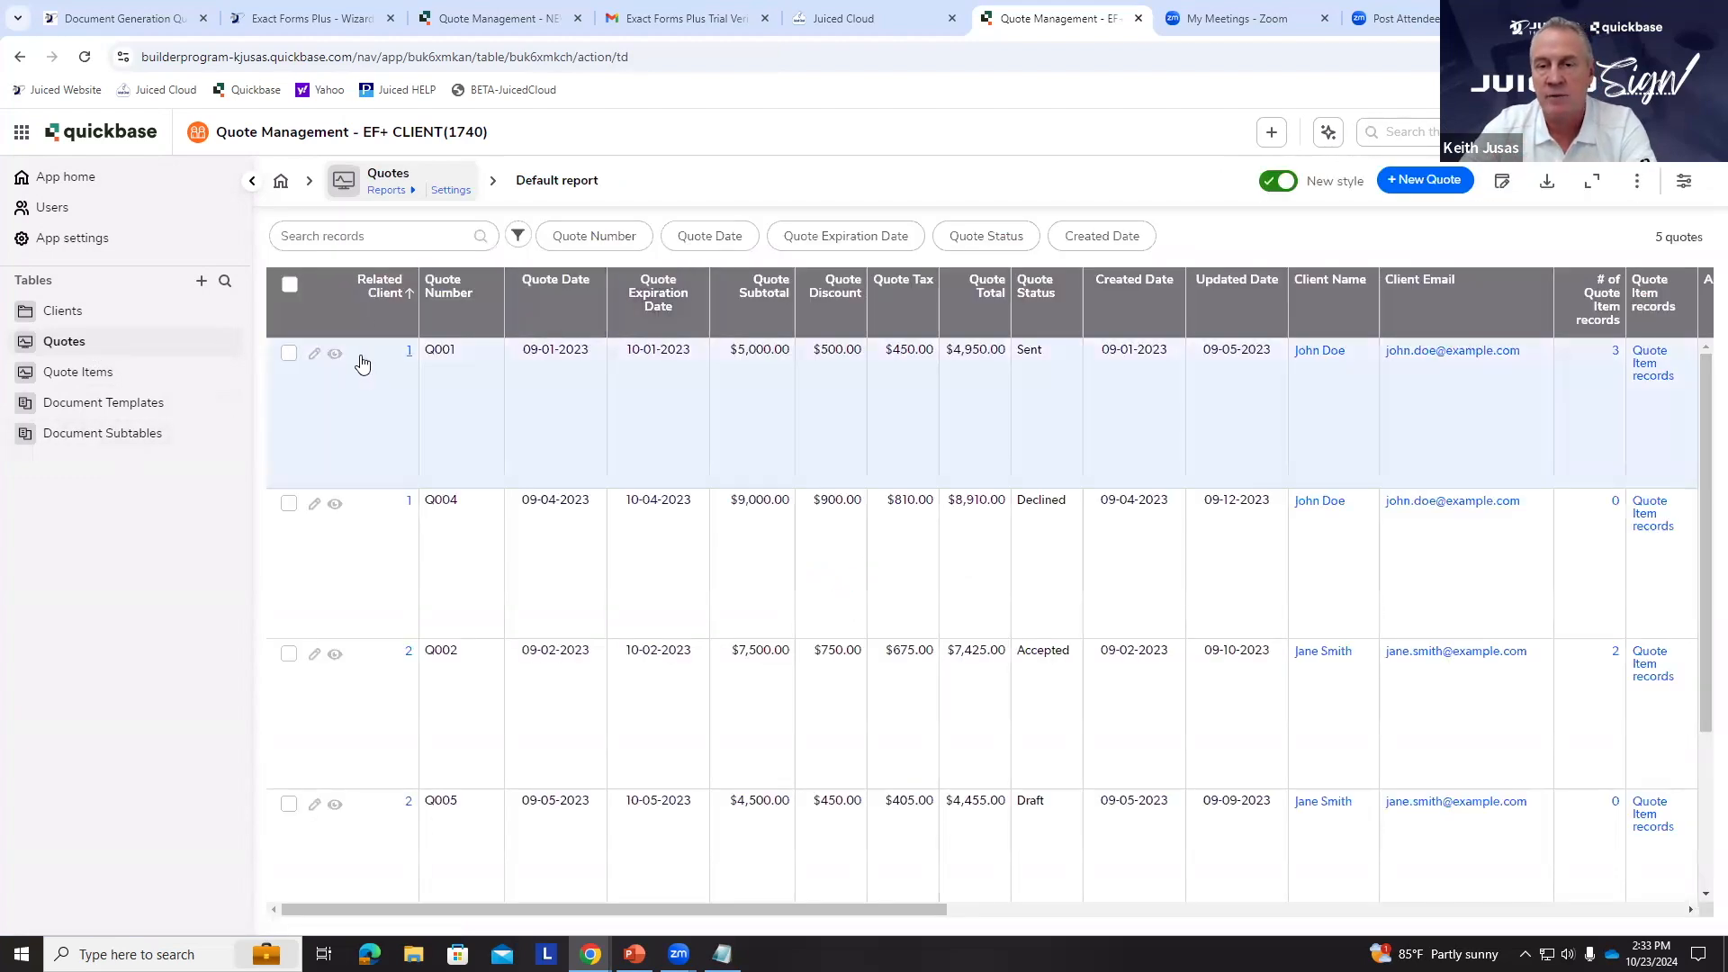
{"action": "left_click", "coordinate": [336, 353]}
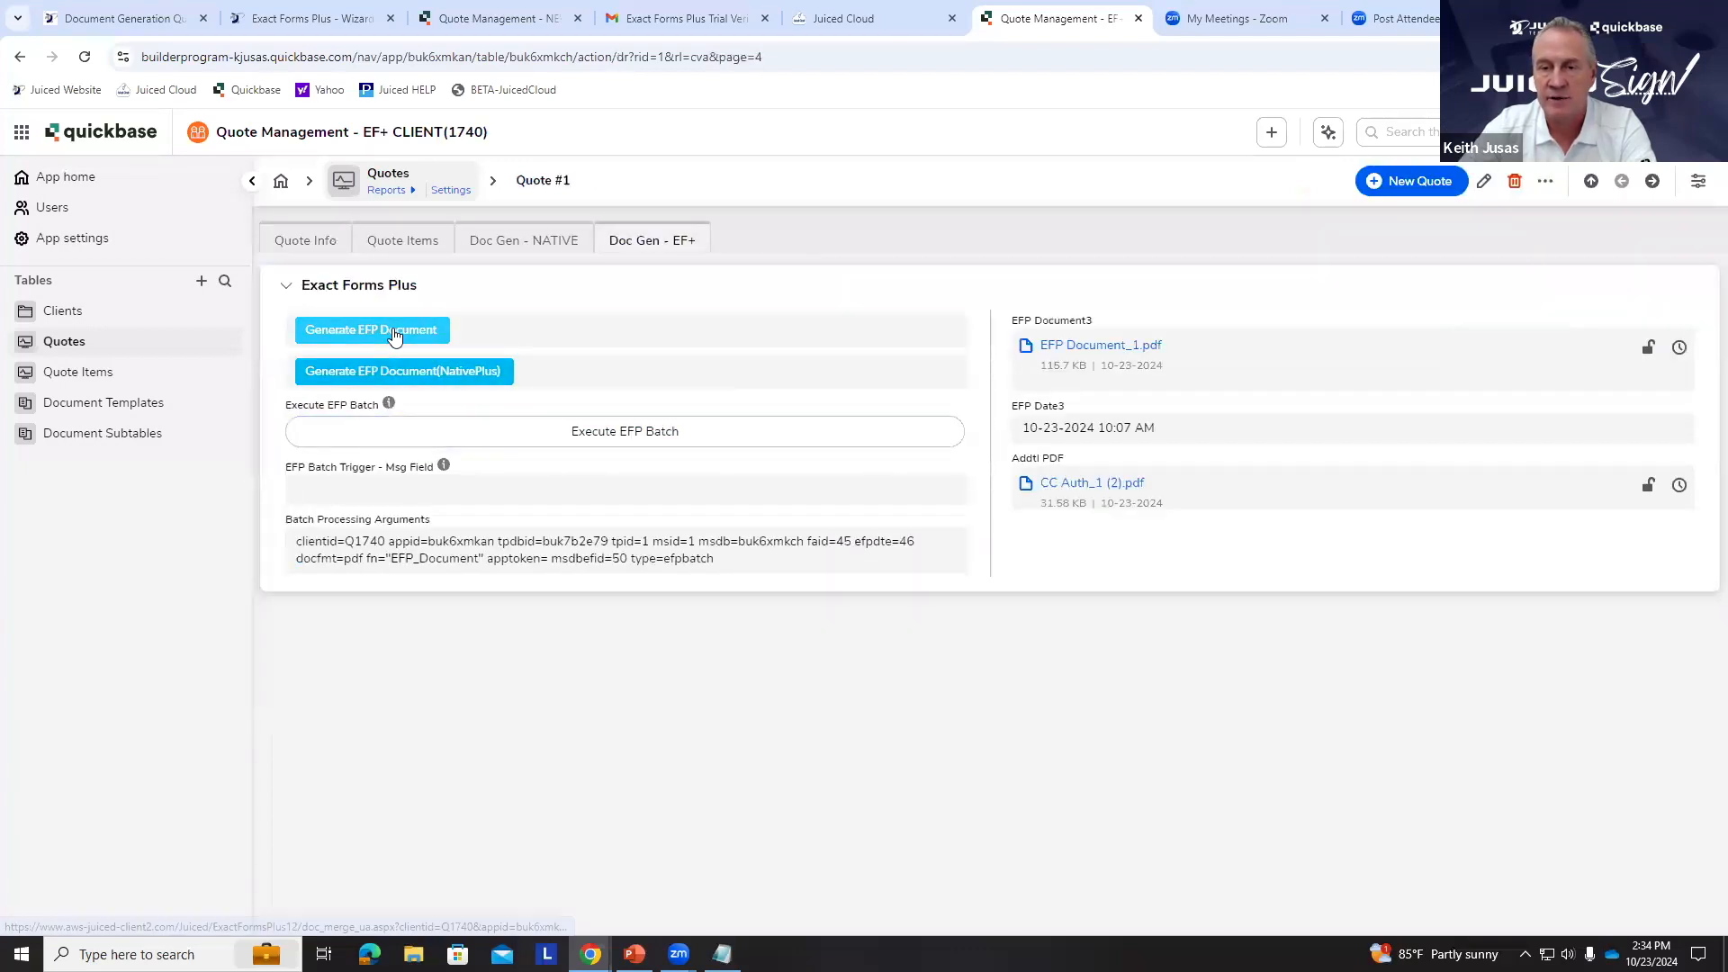
Generate the Exact Forms Plus PDF, then the native PDF from Doc Gen - NATIVE
{"action": "left_click", "coordinate": [396, 333]}
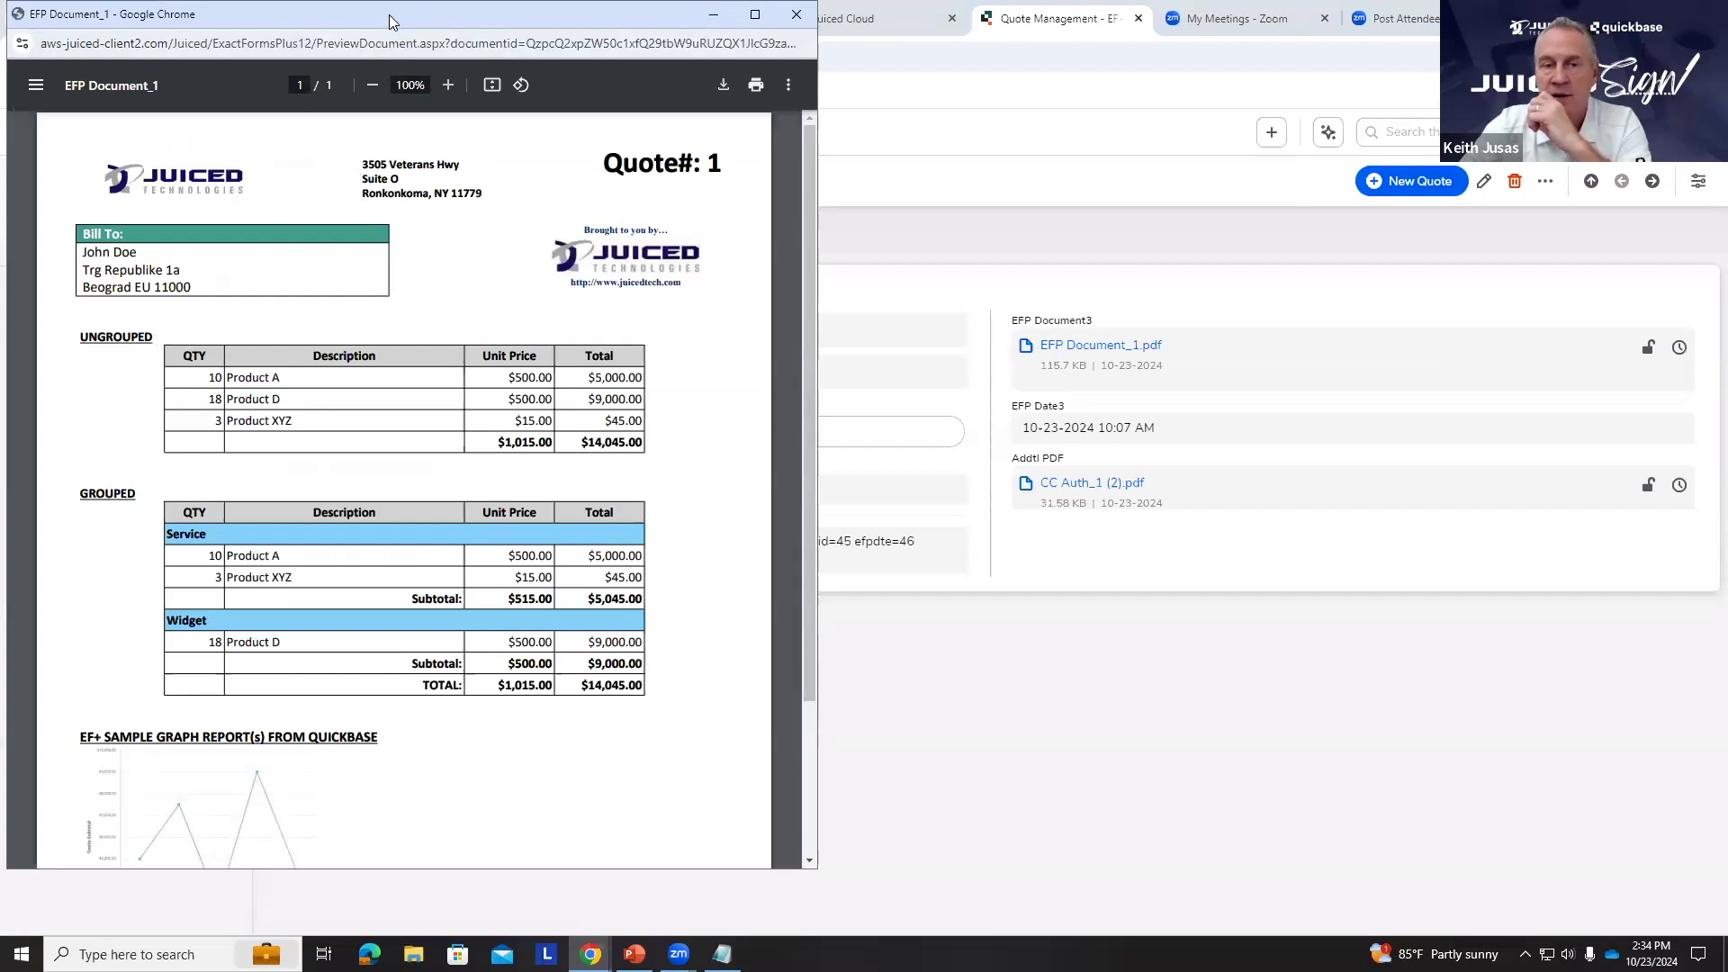
{"action": "key", "text": "ctrl+w"}
{"action": "left_click", "coordinate": [536, 241]}
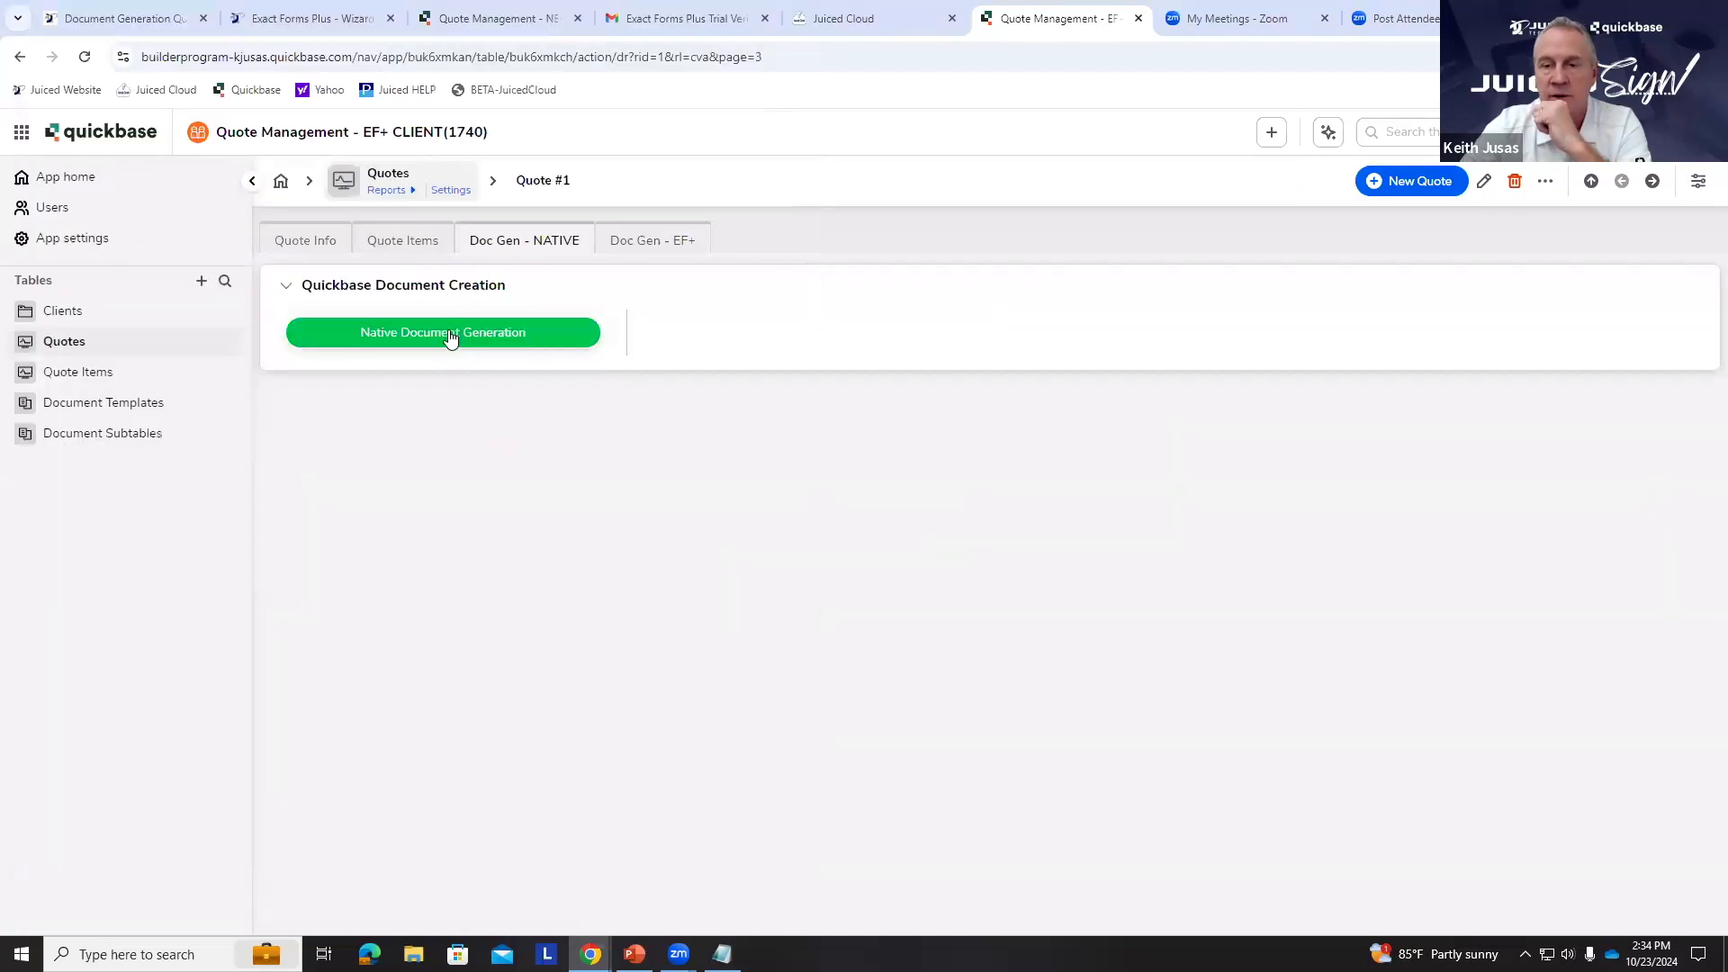
{"action": "left_click", "coordinate": [450, 333]}
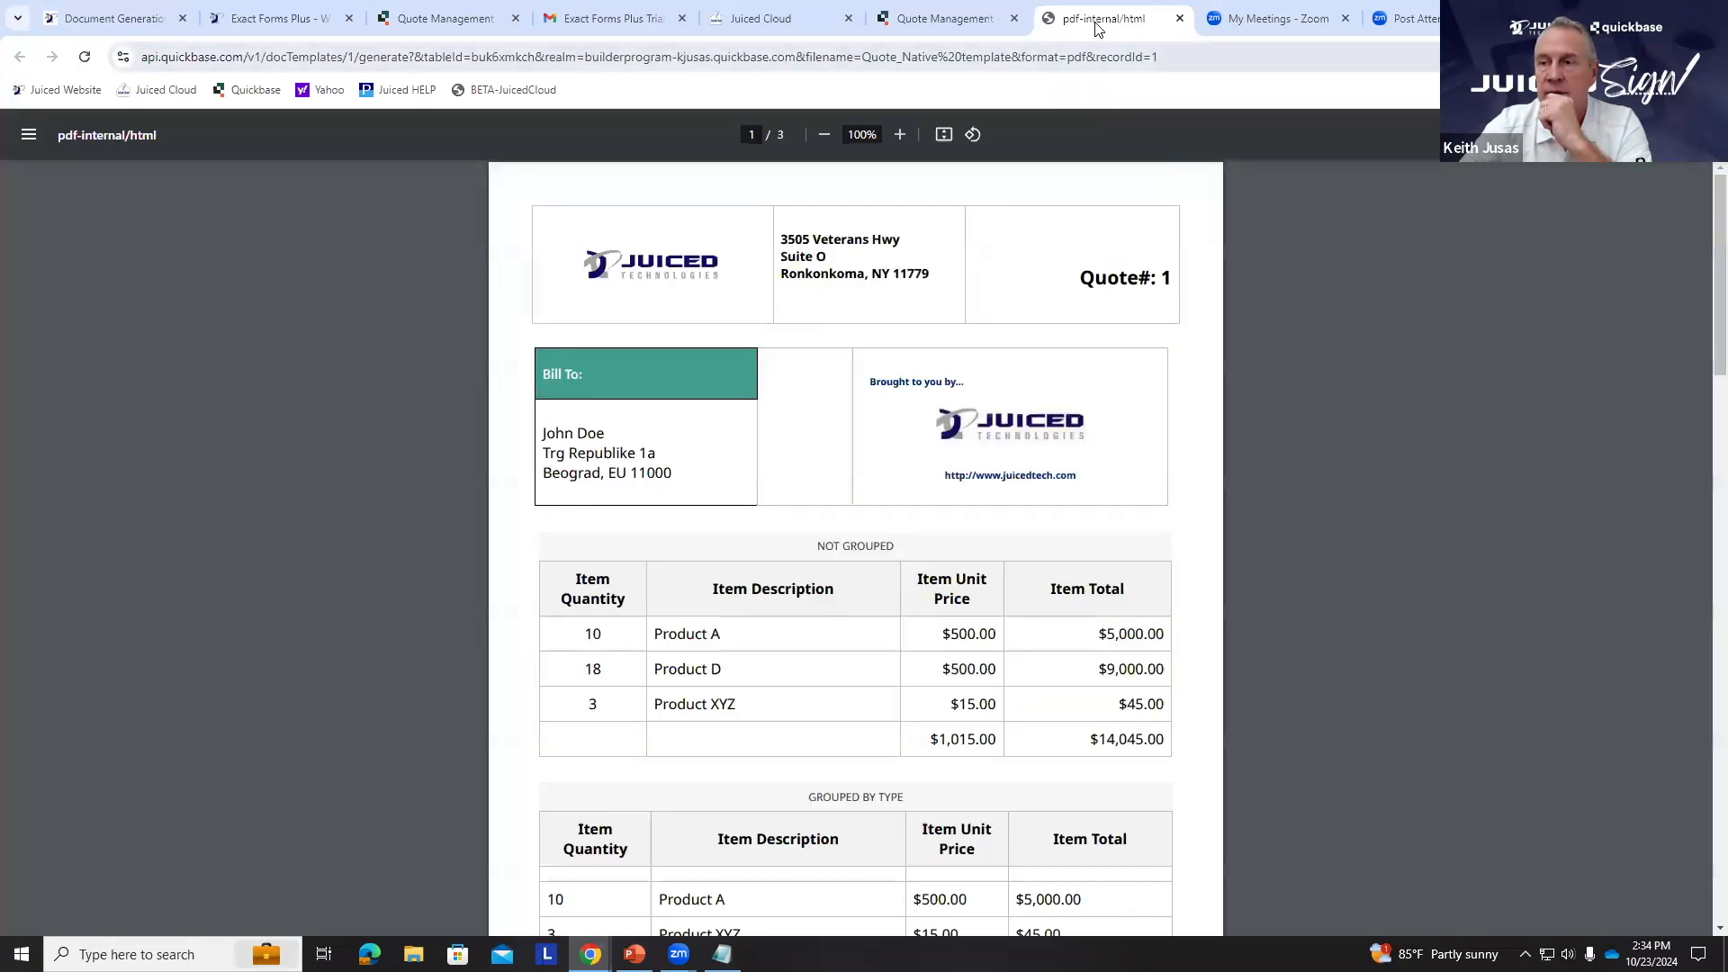
Pull the native PDF into its own window and place it beside the EFP preview
{"action": "left_click_drag", "start_coordinate": [1092, 21], "coordinate": [889, 132]}
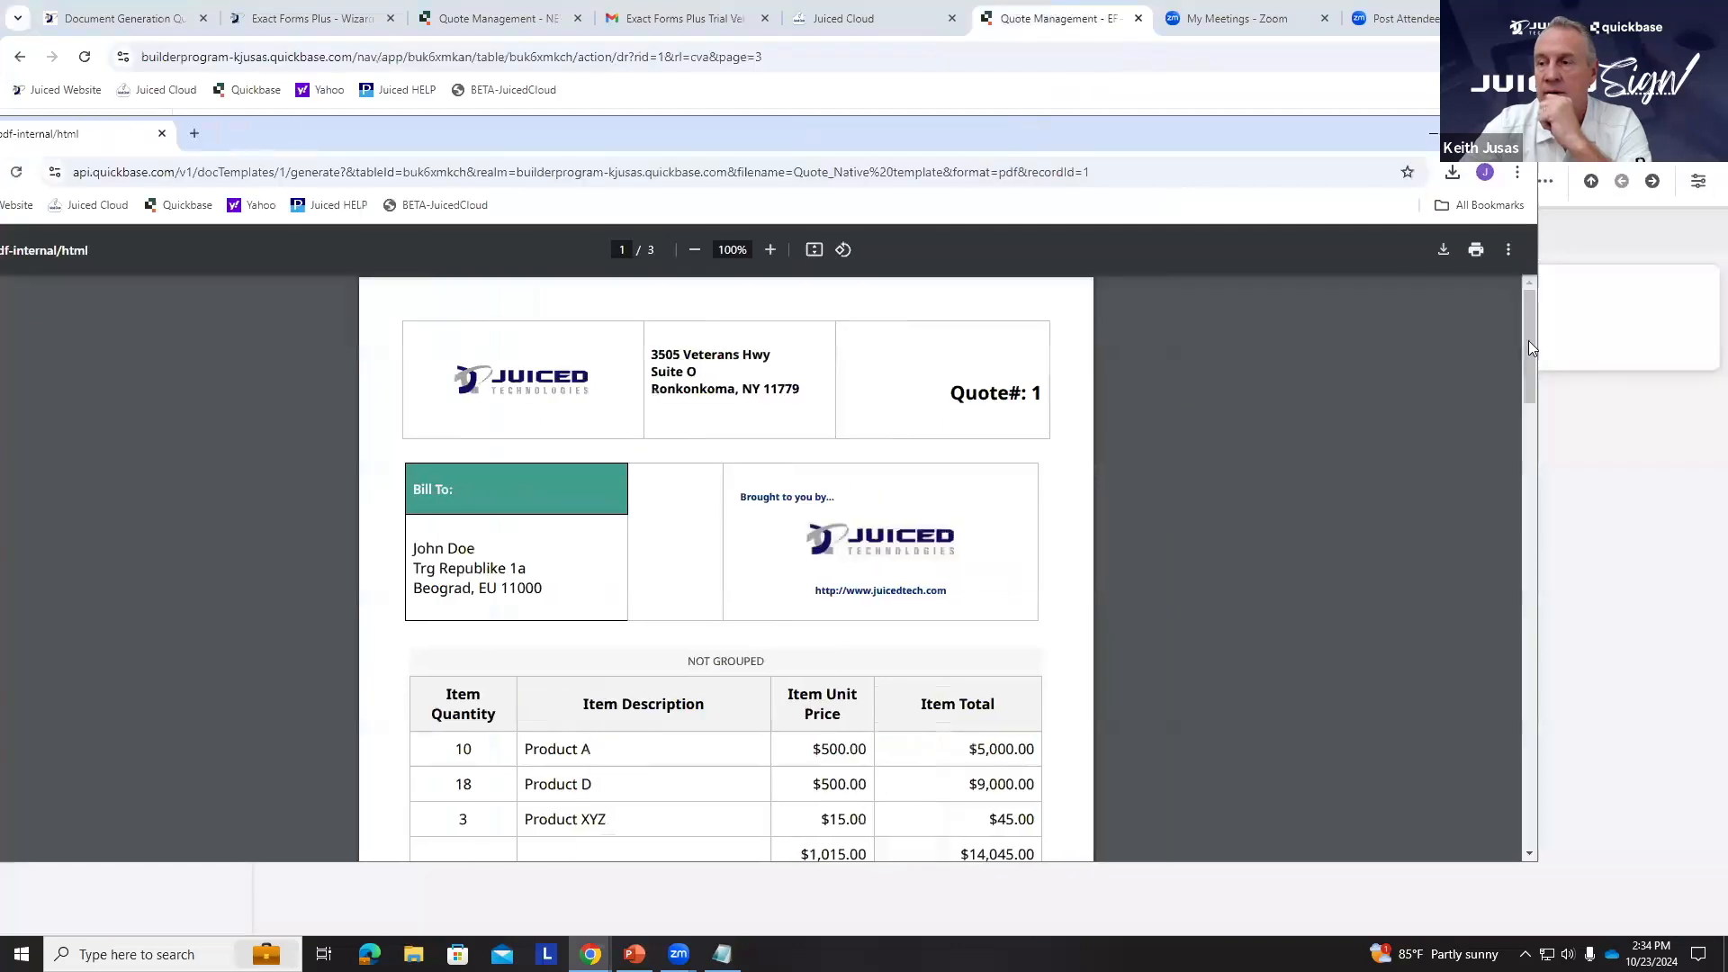
{"action": "left_click_drag", "start_coordinate": [1544, 337], "coordinate": [966, 337]}
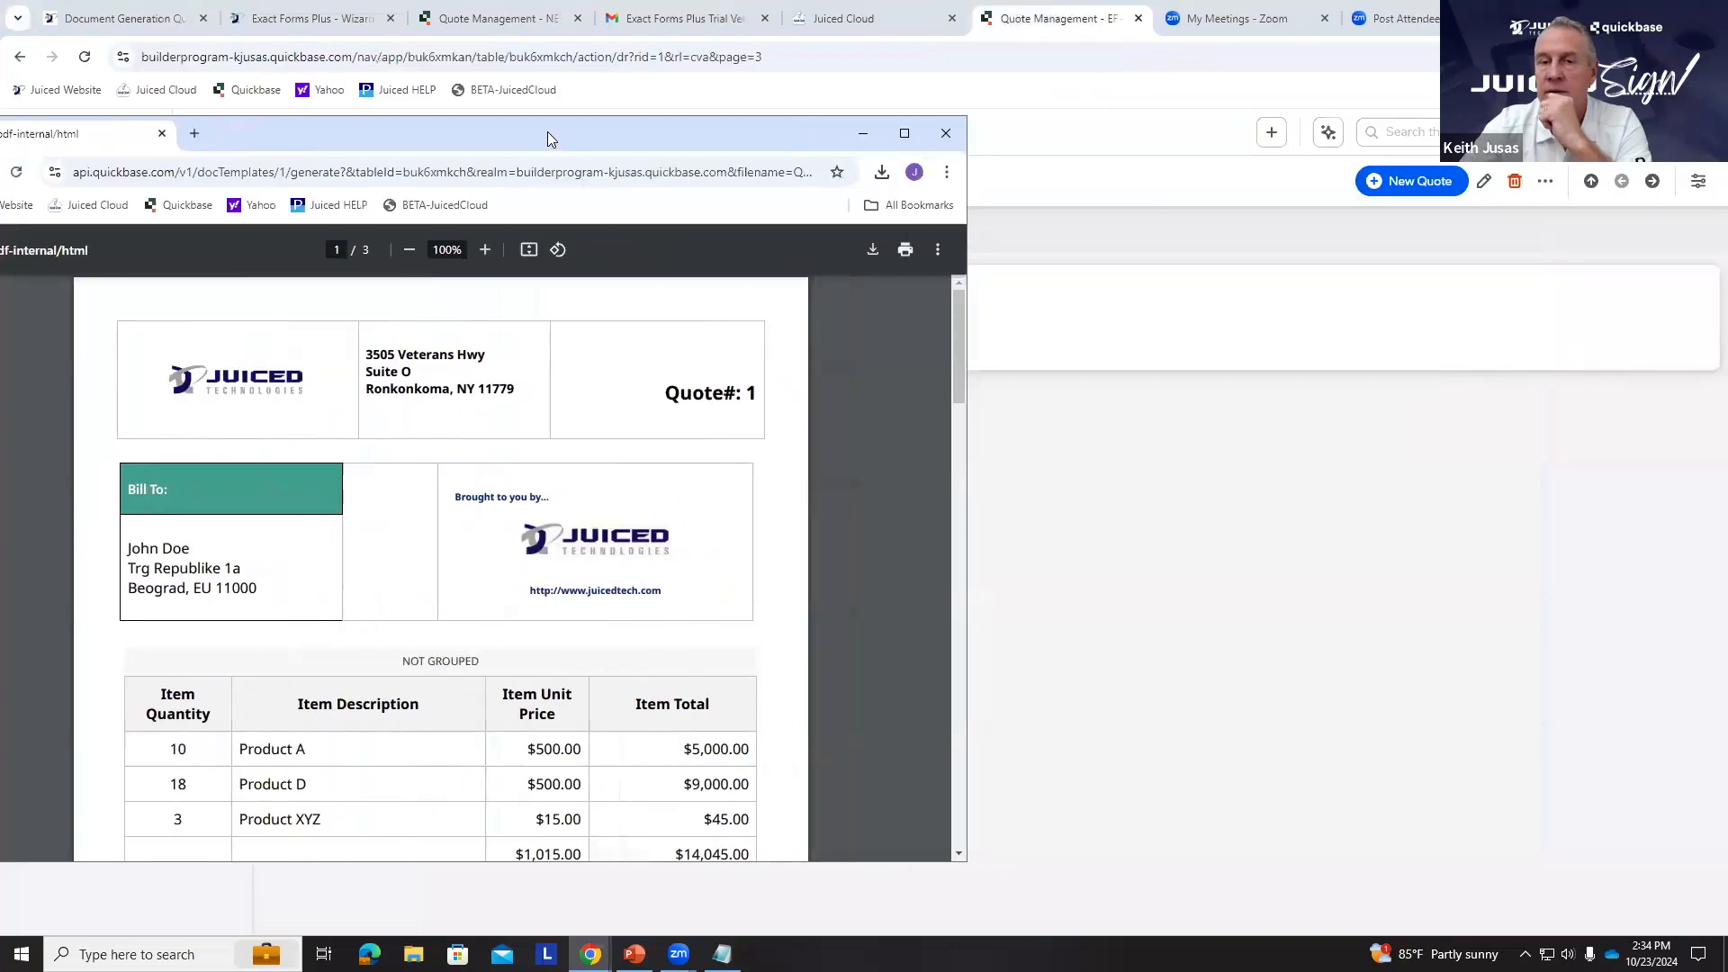
{"action": "left_click_drag", "start_coordinate": [547, 132], "coordinate": [582, 56]}
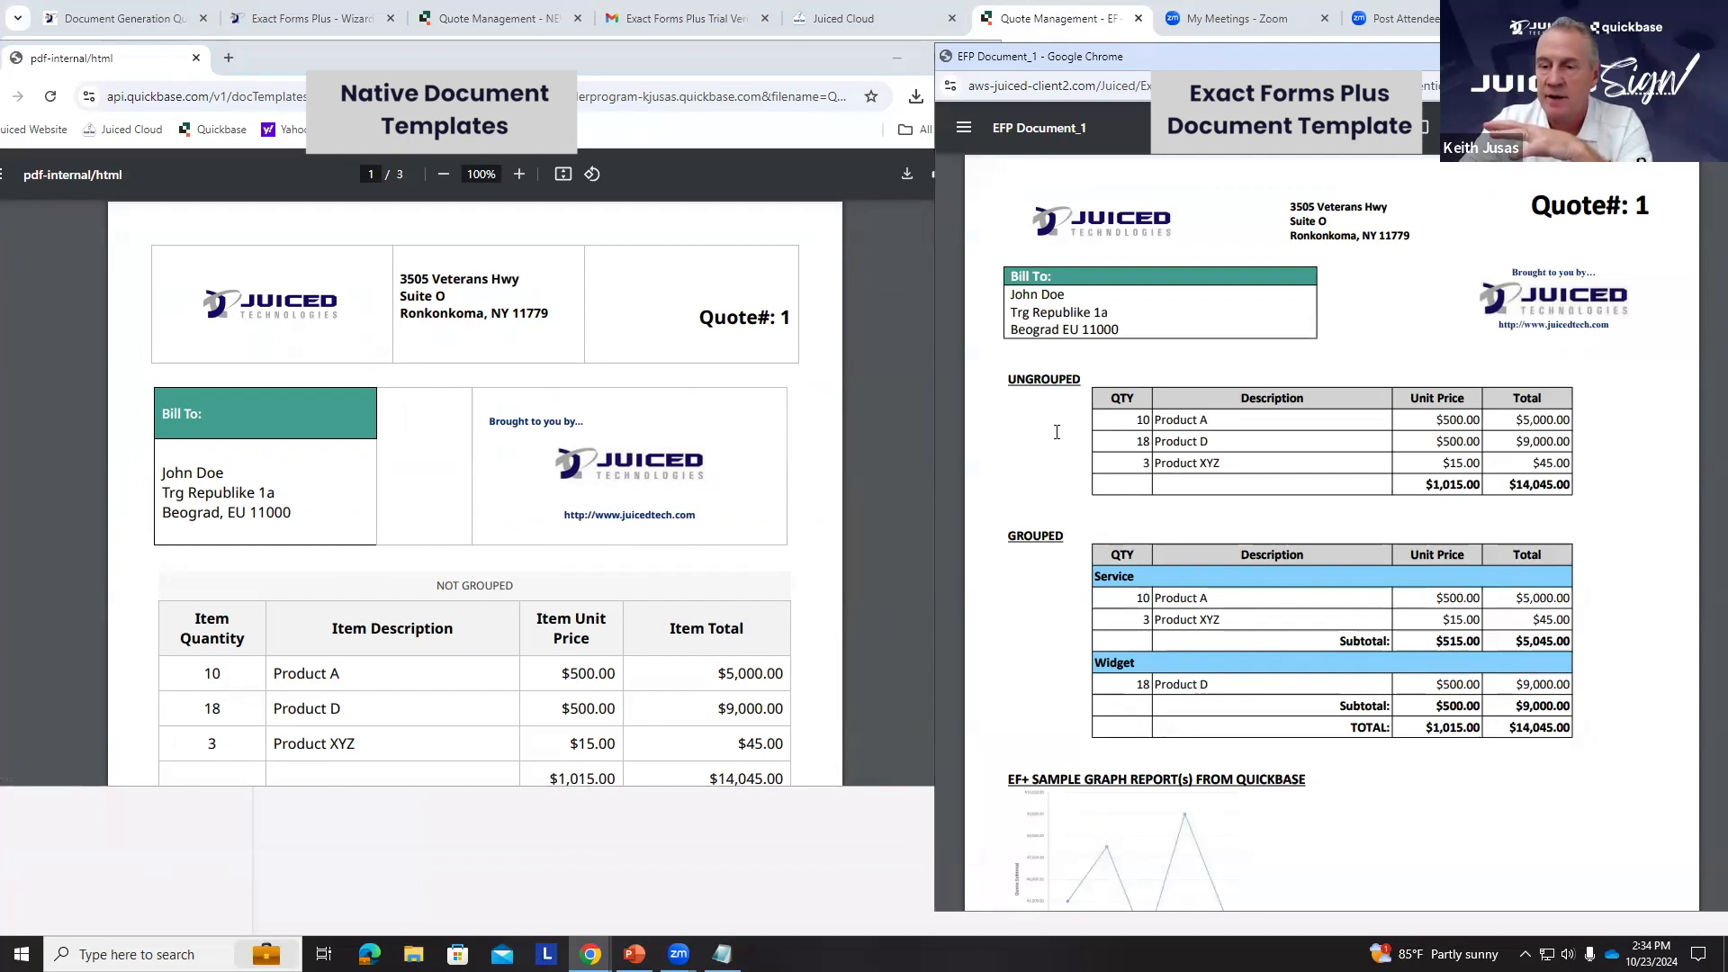
Compare the PDFs, highlighting the Service group Subtotal and grand TOTAL in the EFP document
{"action": "scroll", "coordinate": [608, 581], "scroll_direction": "down", "scroll_amount": 3}
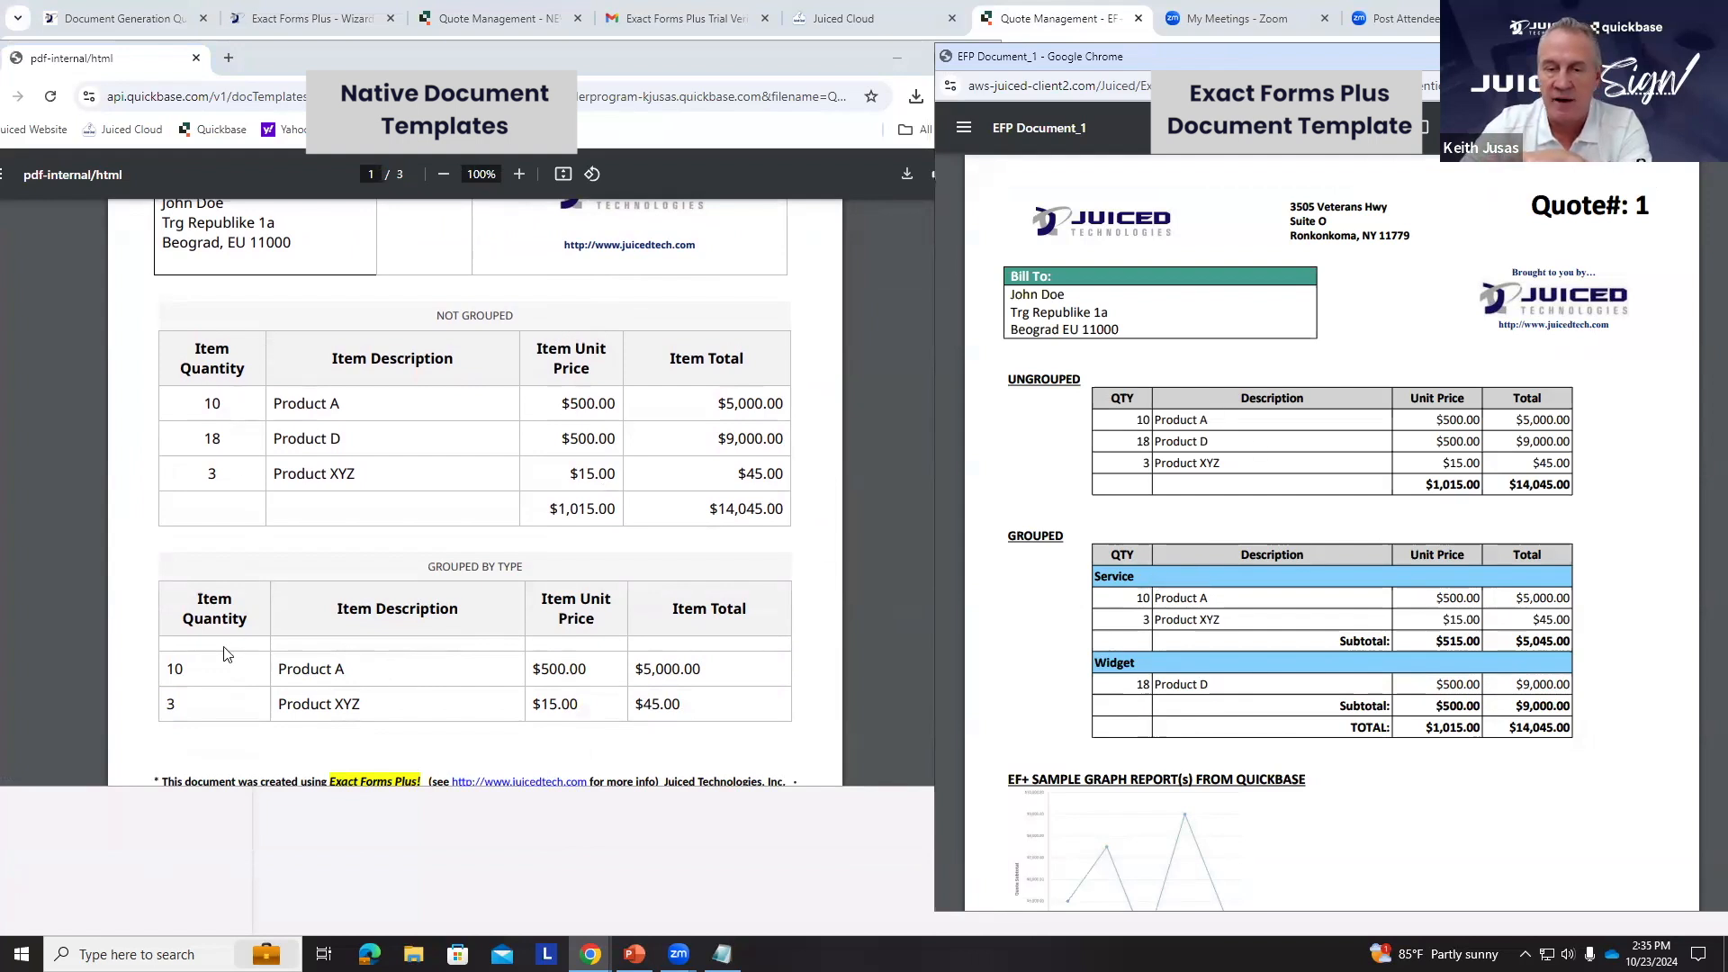
{"action": "scroll", "coordinate": [241, 652], "scroll_direction": "down", "scroll_amount": 5}
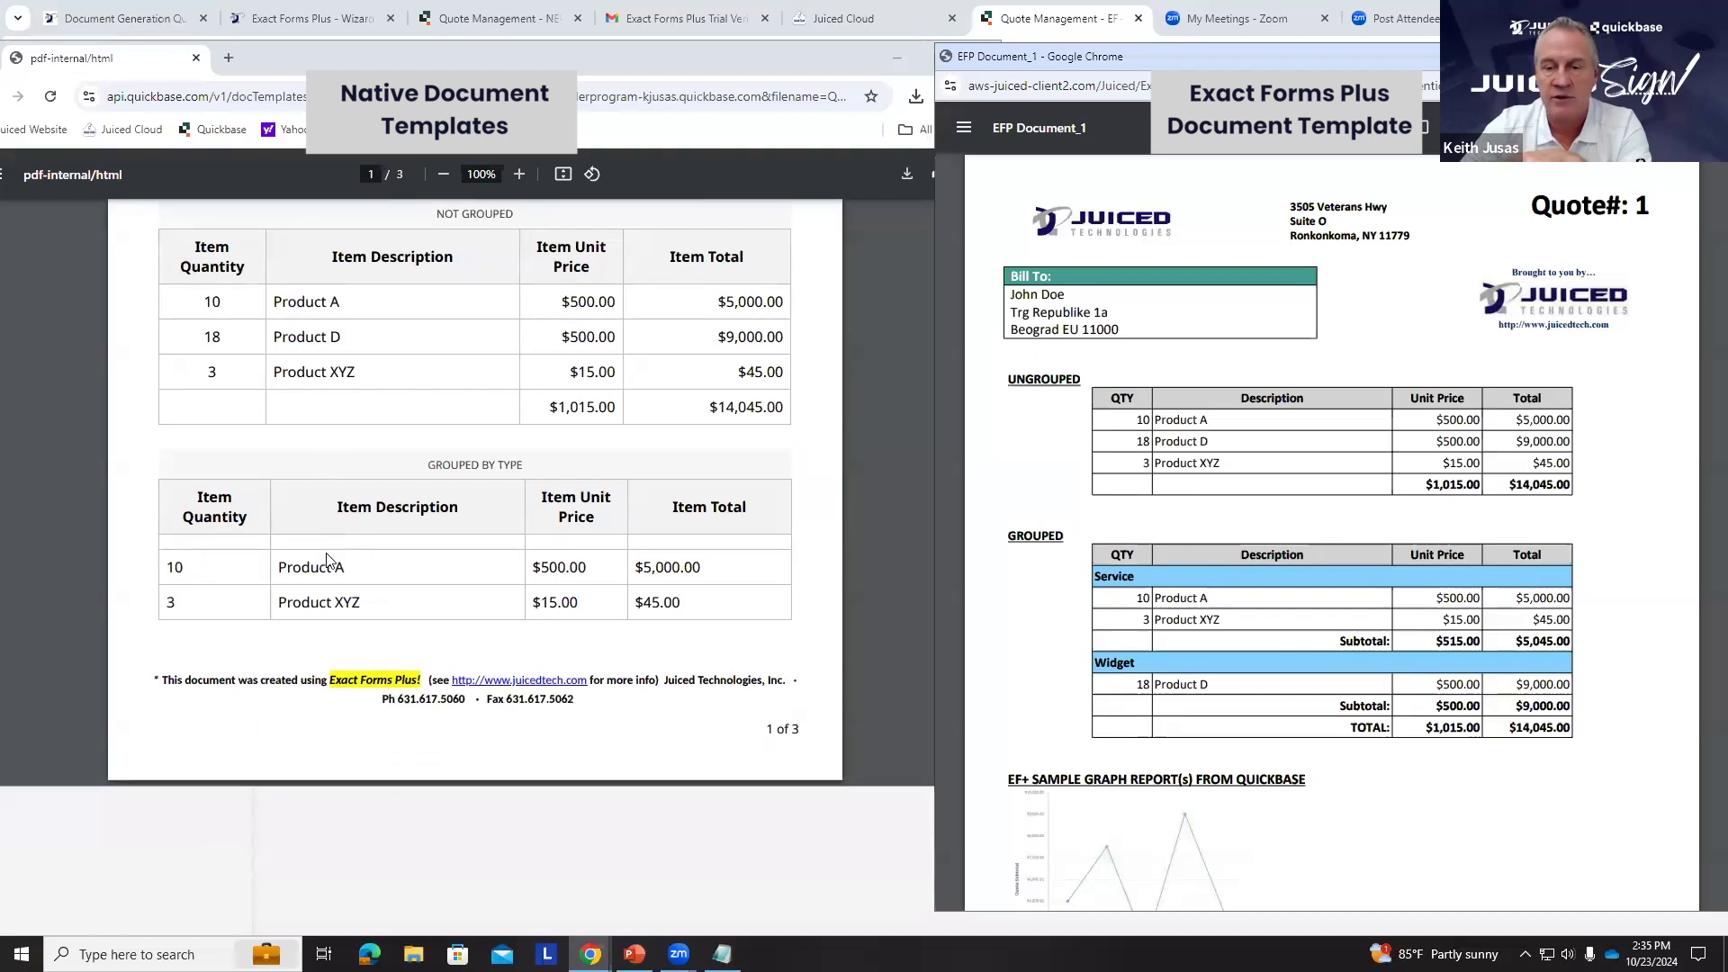
{"action": "scroll", "coordinate": [329, 558], "scroll_direction": "down", "scroll_amount": 4}
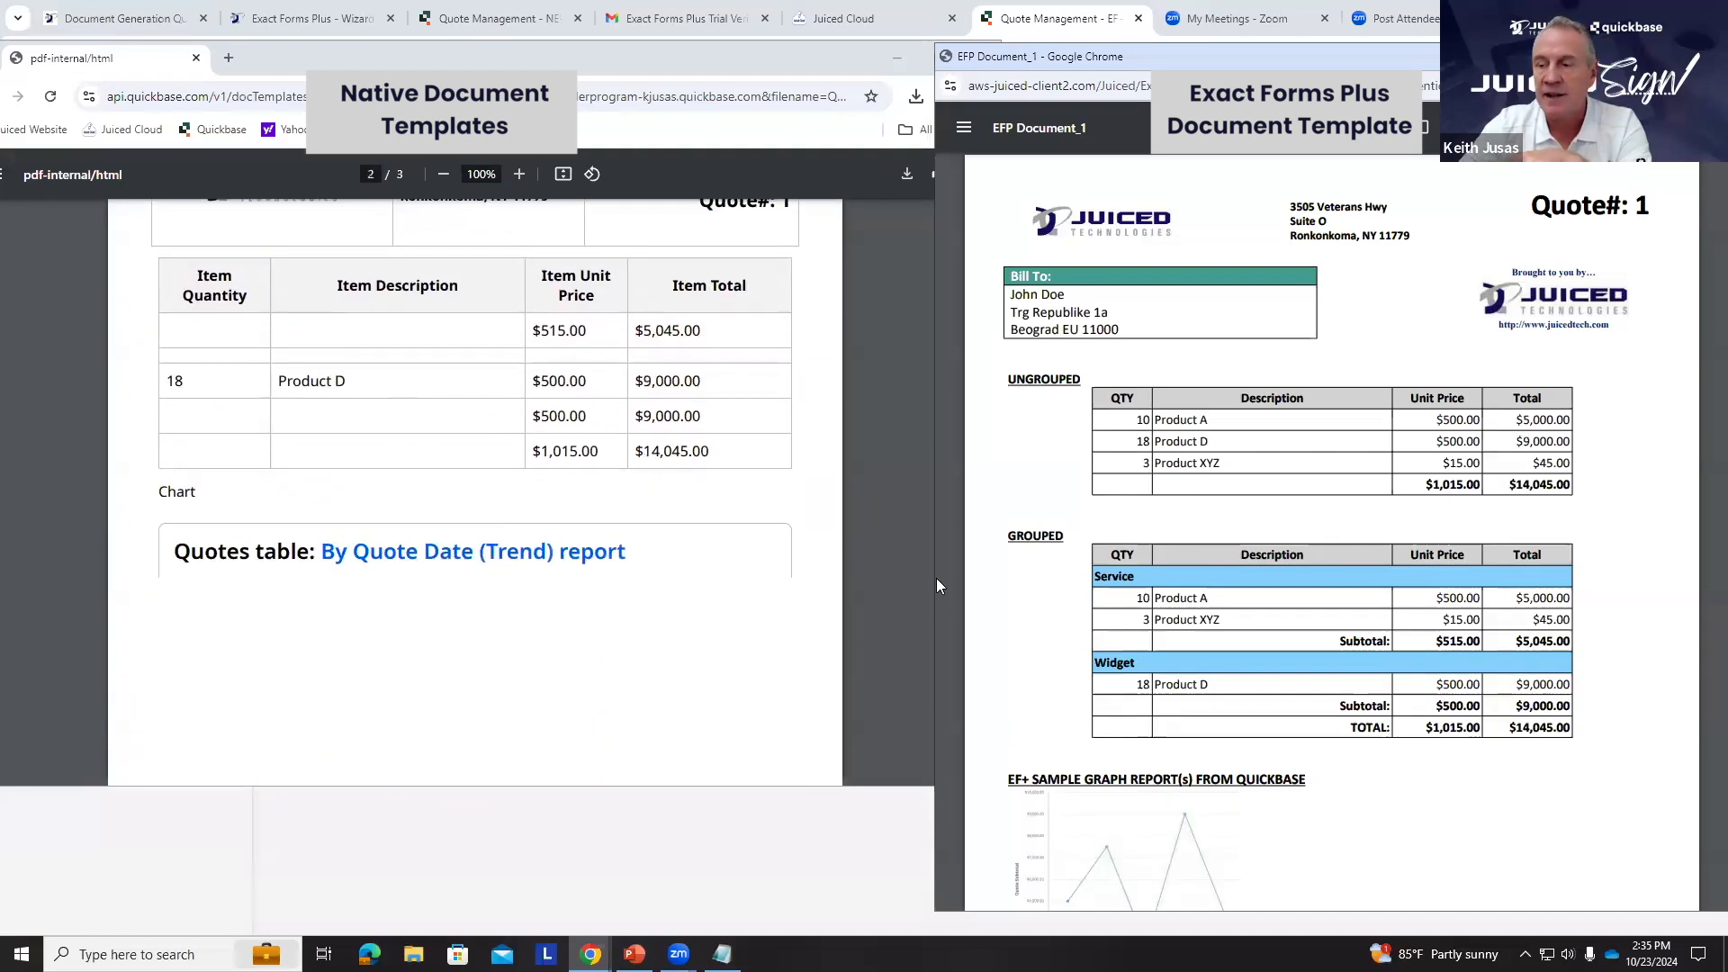
{"action": "left_click_drag", "start_coordinate": [1341, 640], "coordinate": [1393, 642]}
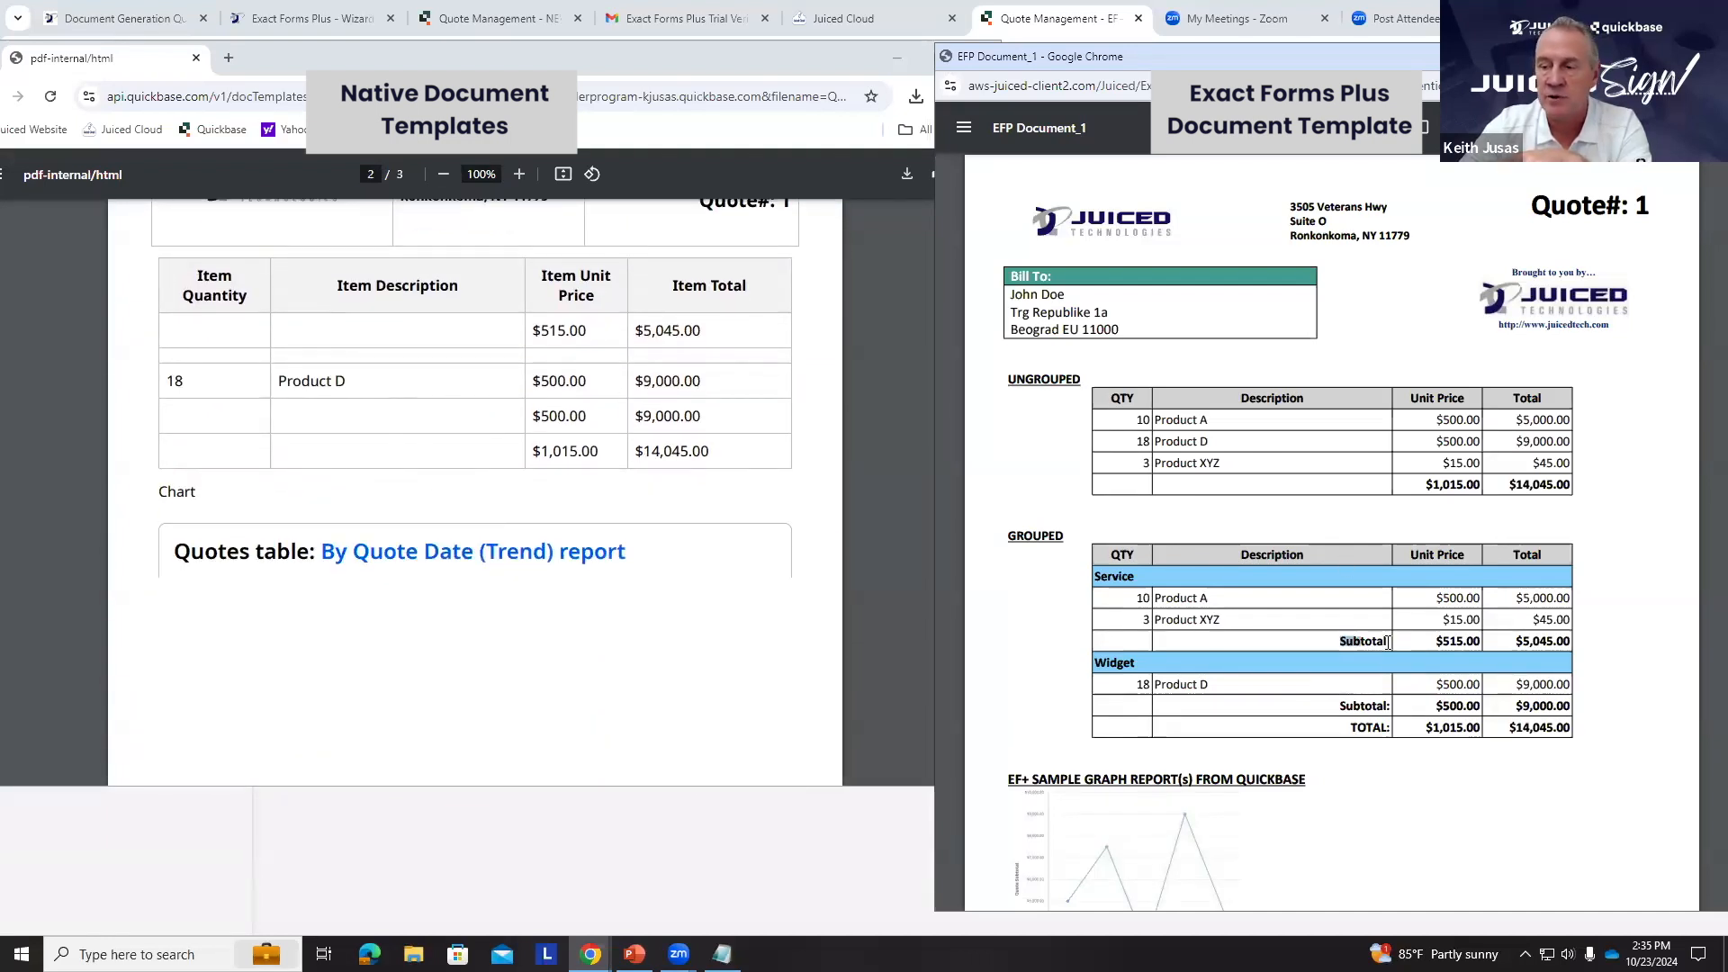
{"action": "left_click_drag", "start_coordinate": [1350, 732], "coordinate": [1377, 731]}
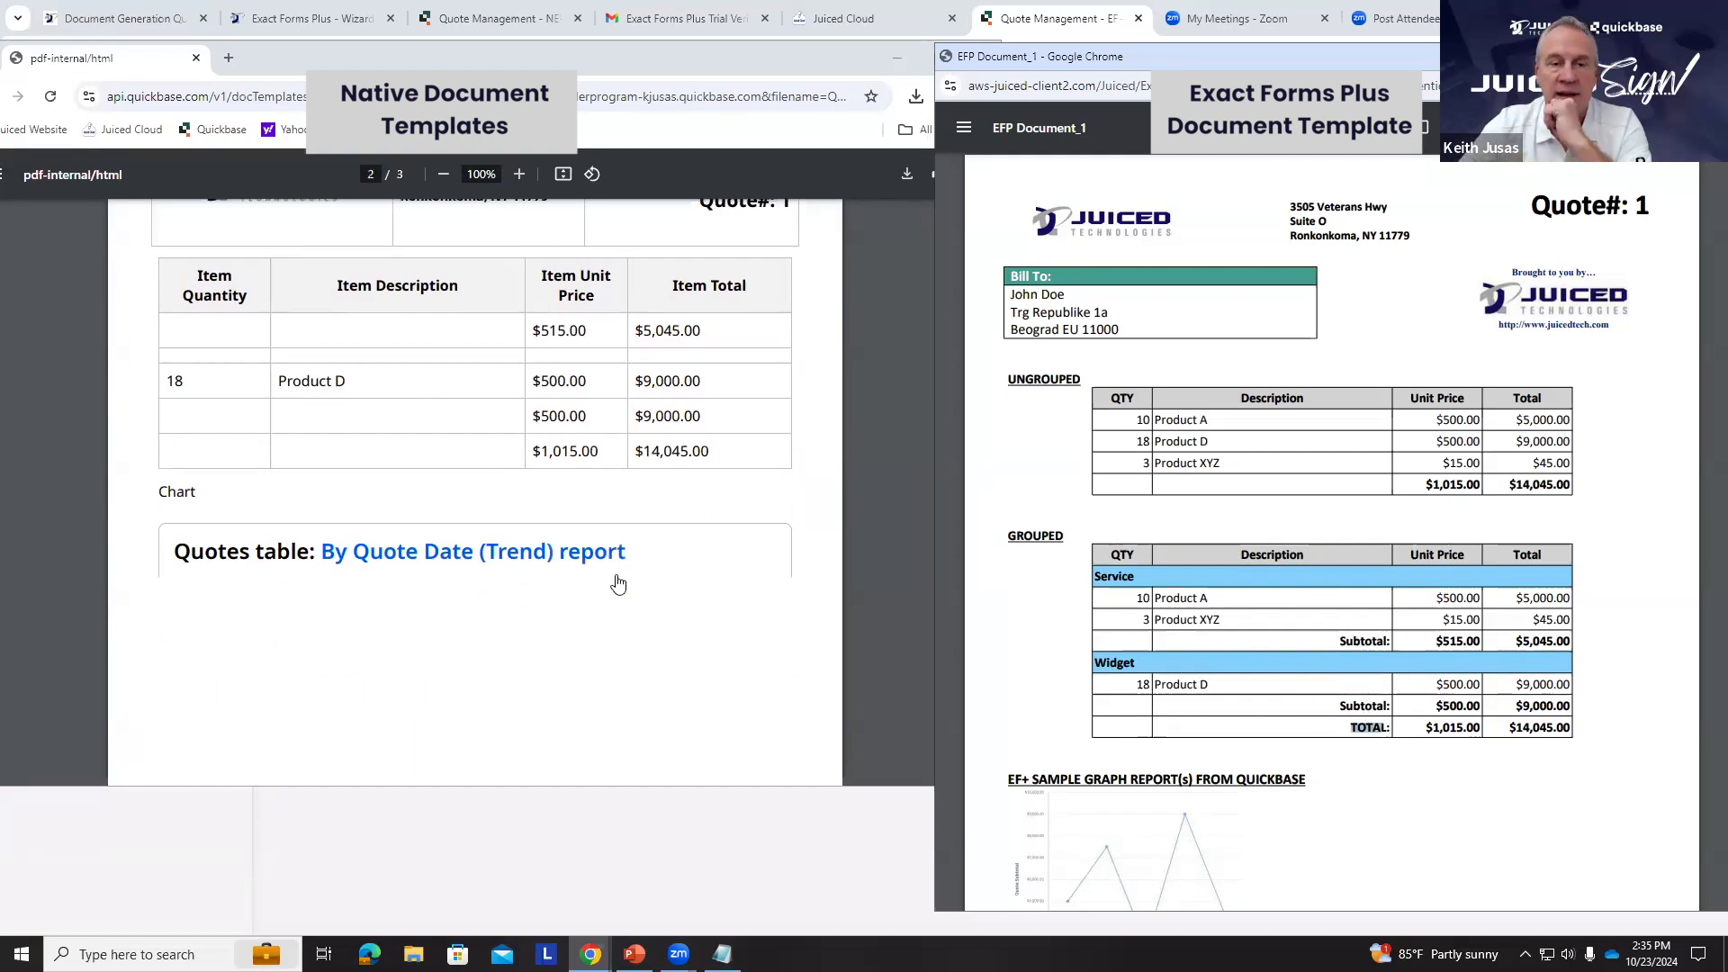
Scroll on to compare the charts, then close the native PDF window
{"action": "scroll", "coordinate": [493, 507], "scroll_direction": "down", "scroll_amount": 7}
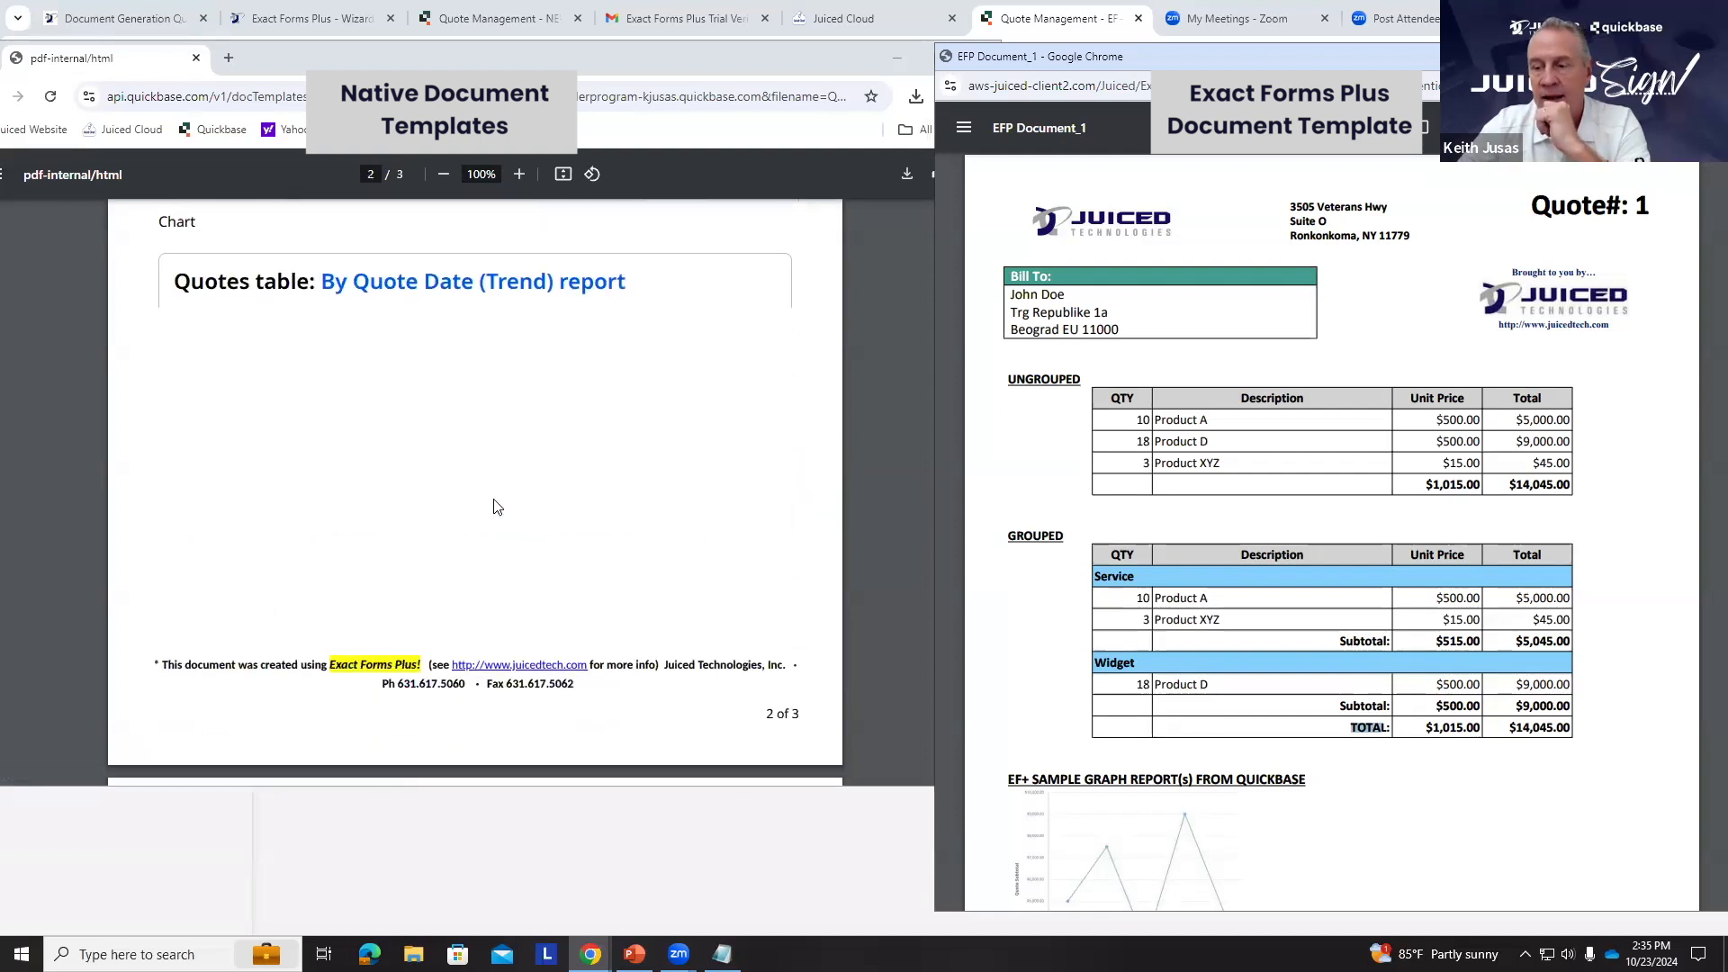
{"action": "scroll", "coordinate": [1260, 603], "scroll_direction": "down", "scroll_amount": 2}
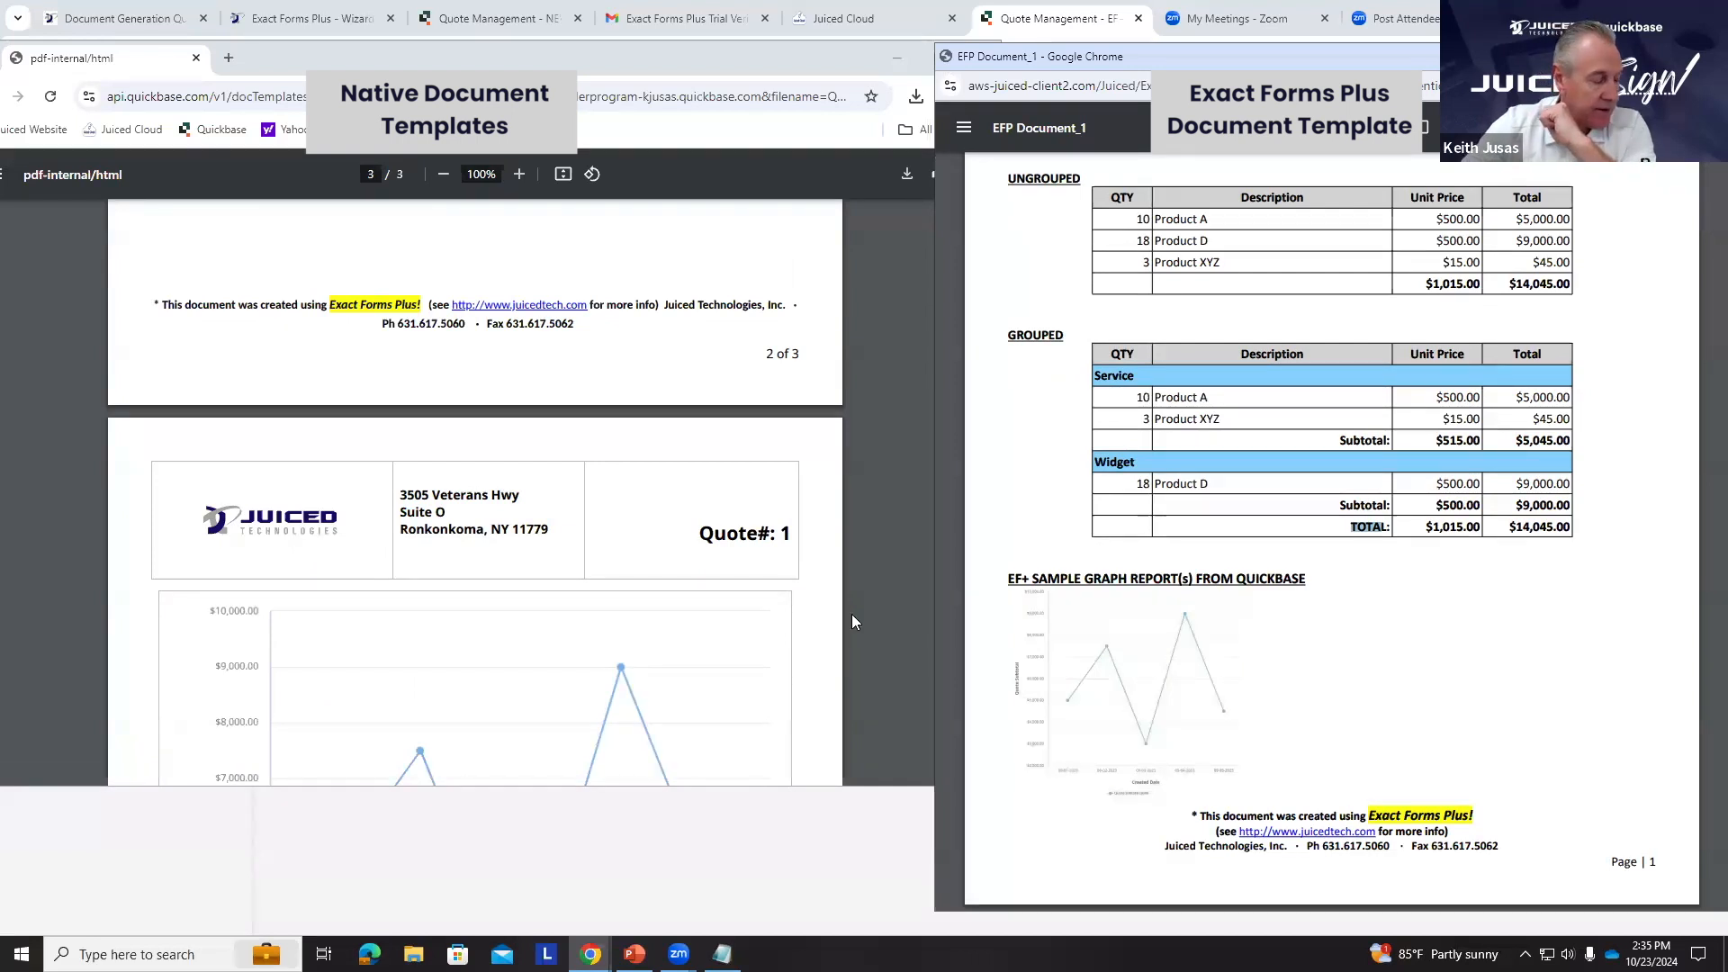
{"action": "left_click", "coordinate": [904, 128]}
{"action": "left_click", "coordinate": [980, 58]}
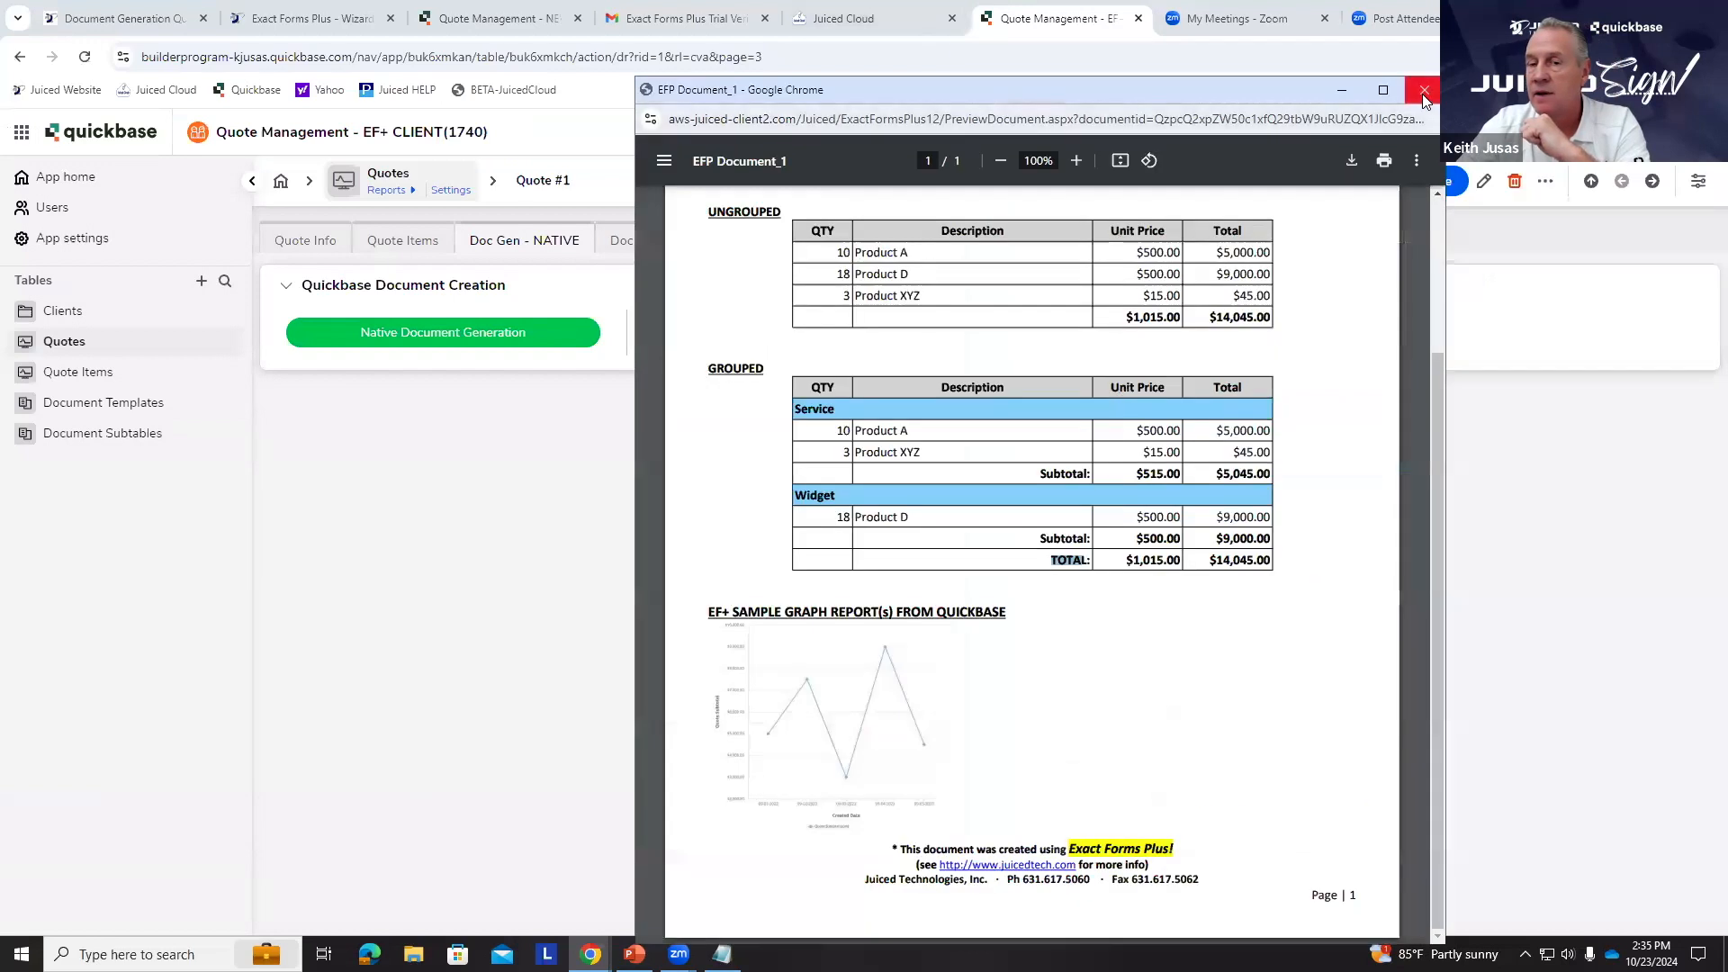
Open the Chart document template from the Quotes table's Document templates, then bring up File Explorer
{"action": "left_click", "coordinate": [131, 402]}
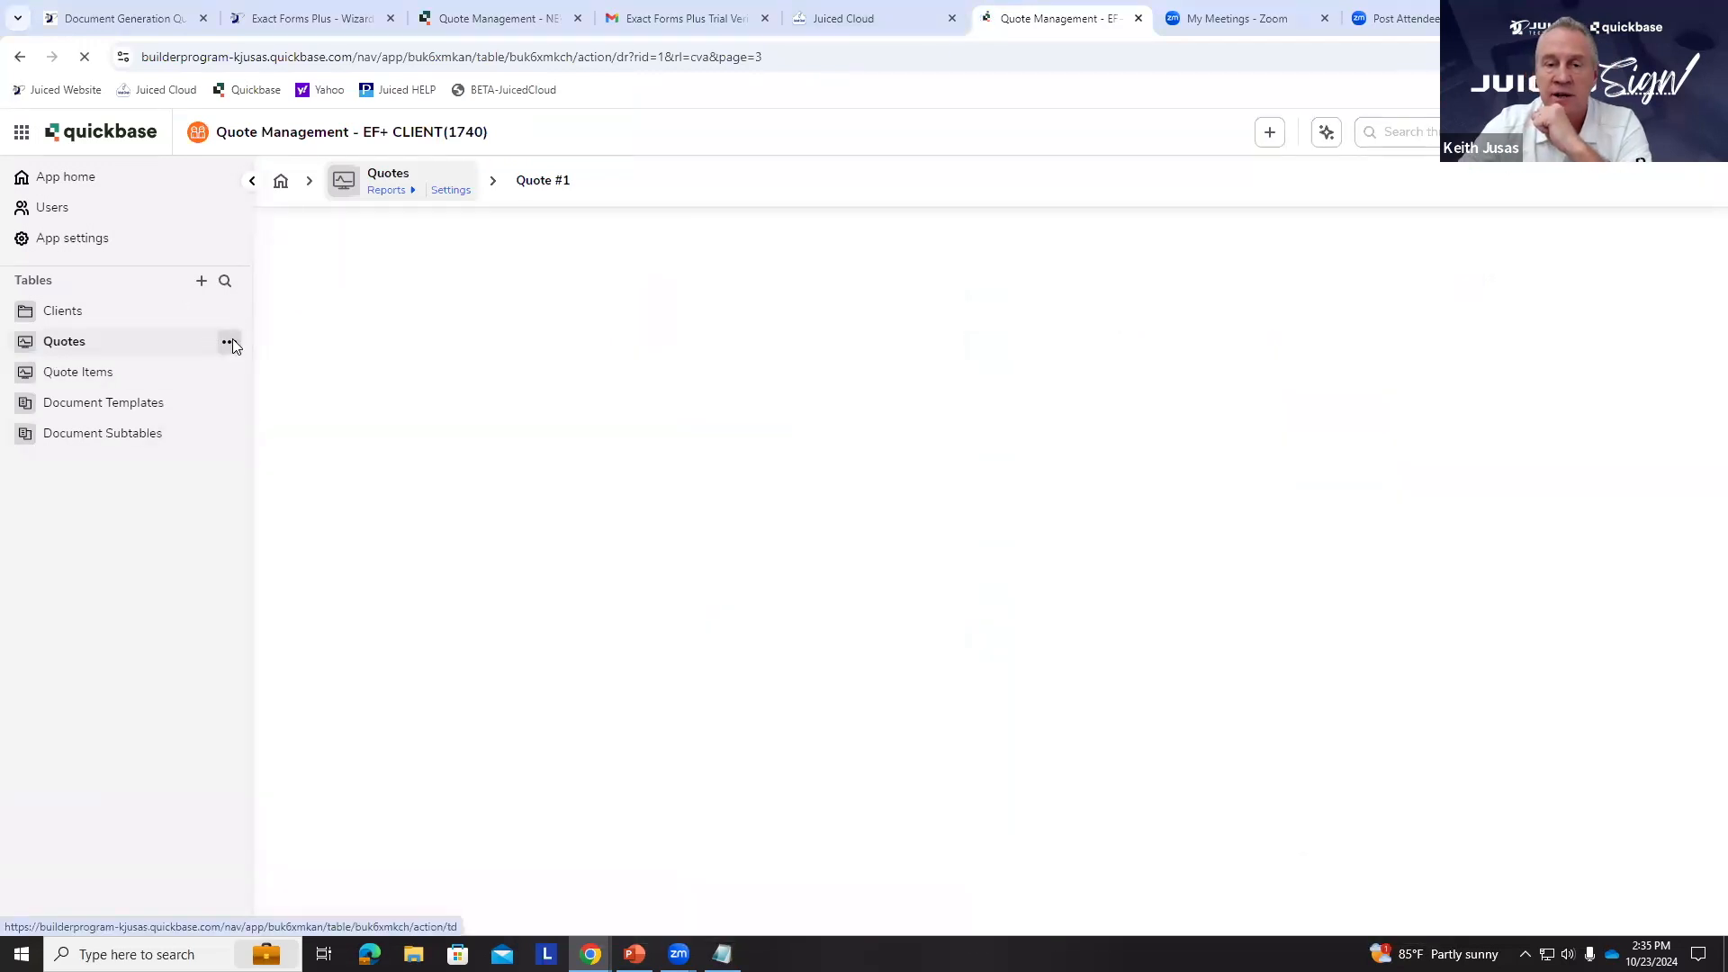
{"action": "left_click", "coordinate": [230, 341]}
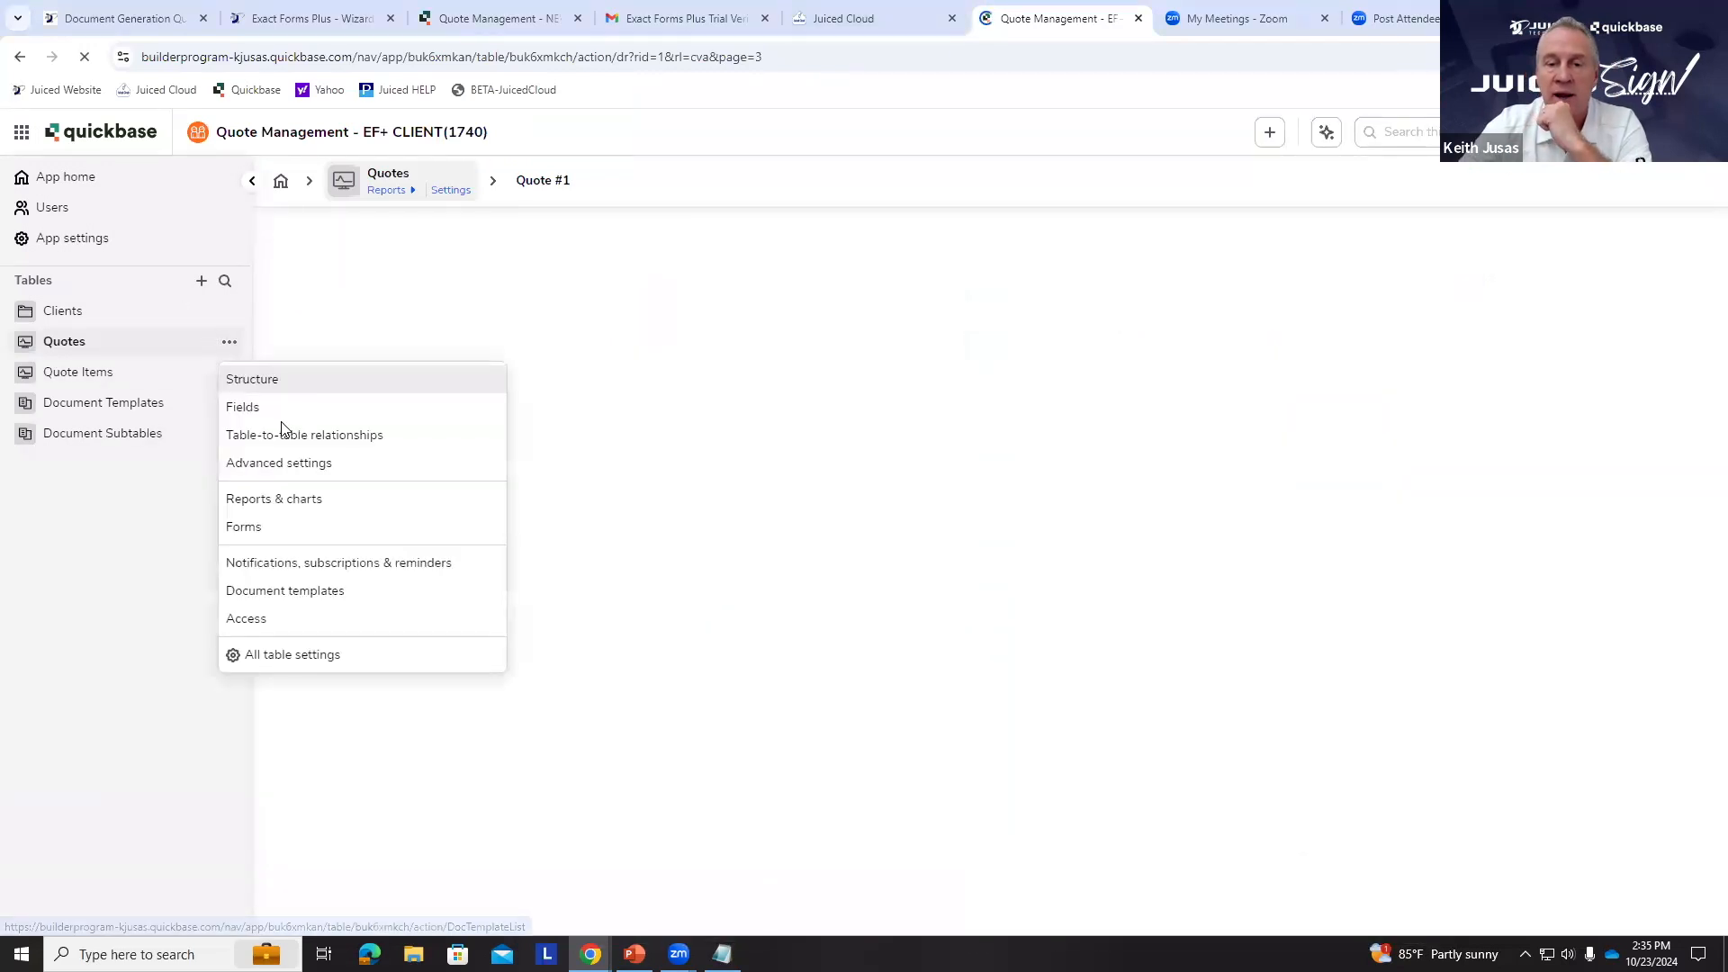
{"action": "left_click", "coordinate": [266, 590]}
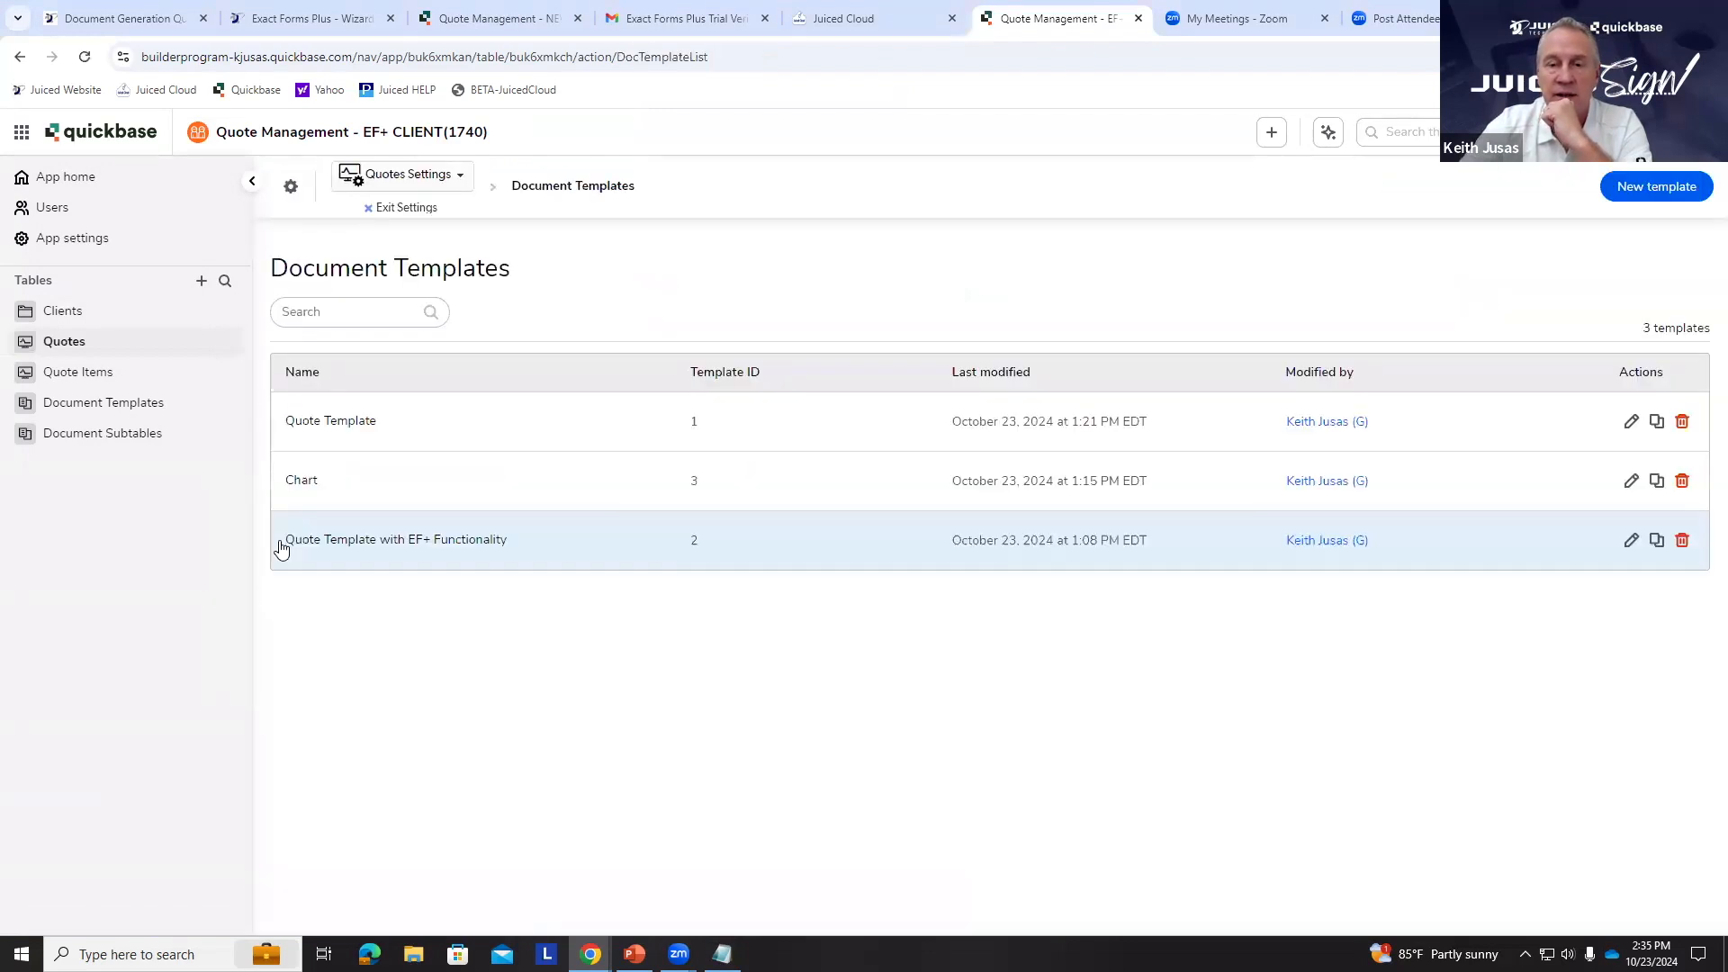
{"action": "left_click", "coordinate": [313, 484]}
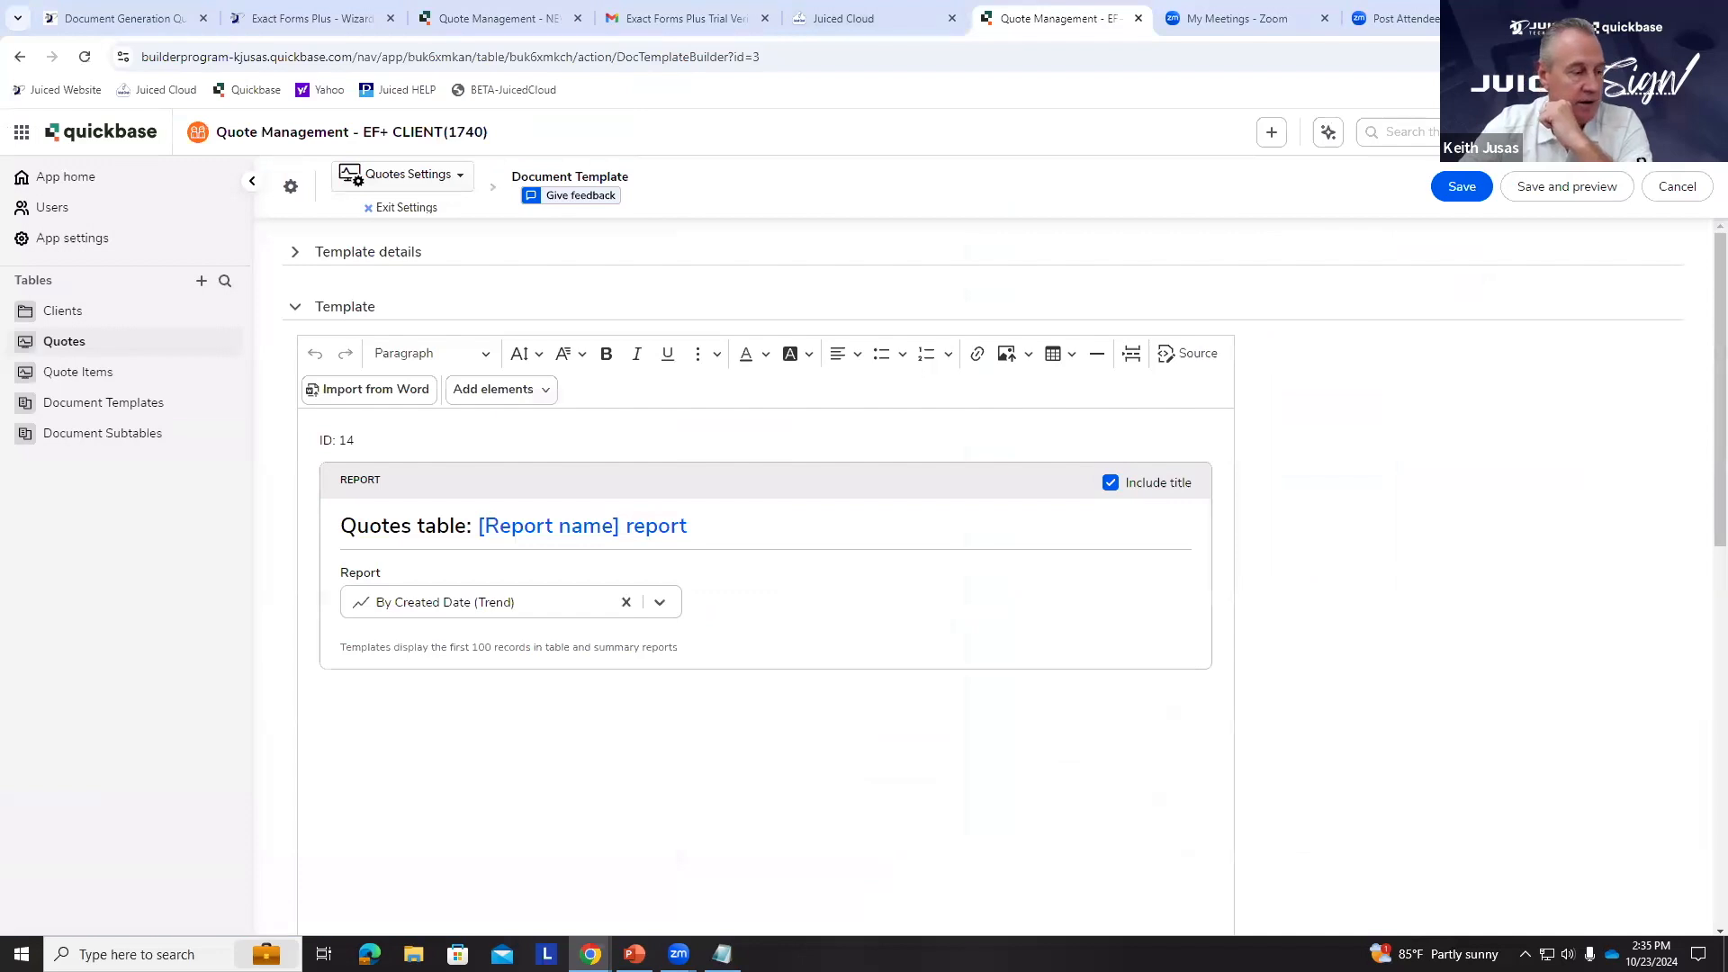
{"action": "left_click", "coordinate": [413, 954]}
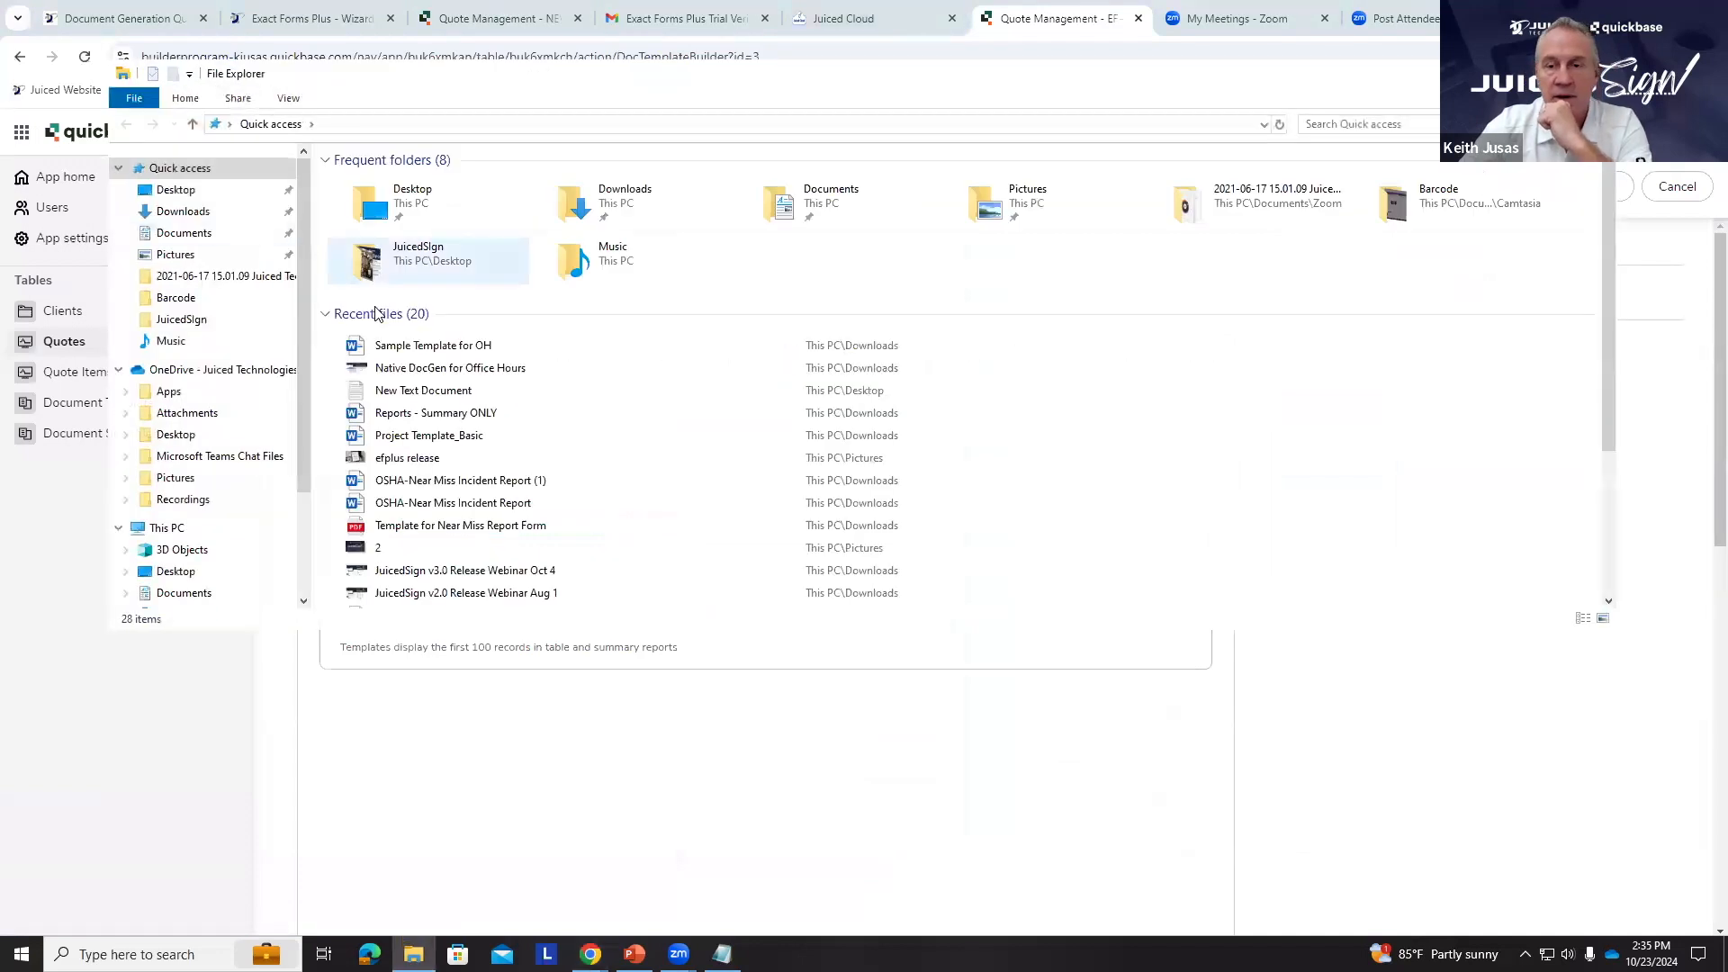
Open Sample Template for OH in Word and pick out the 3 and 14 in ~=Chart:3:14:200~
{"action": "double_click", "coordinate": [414, 348]}
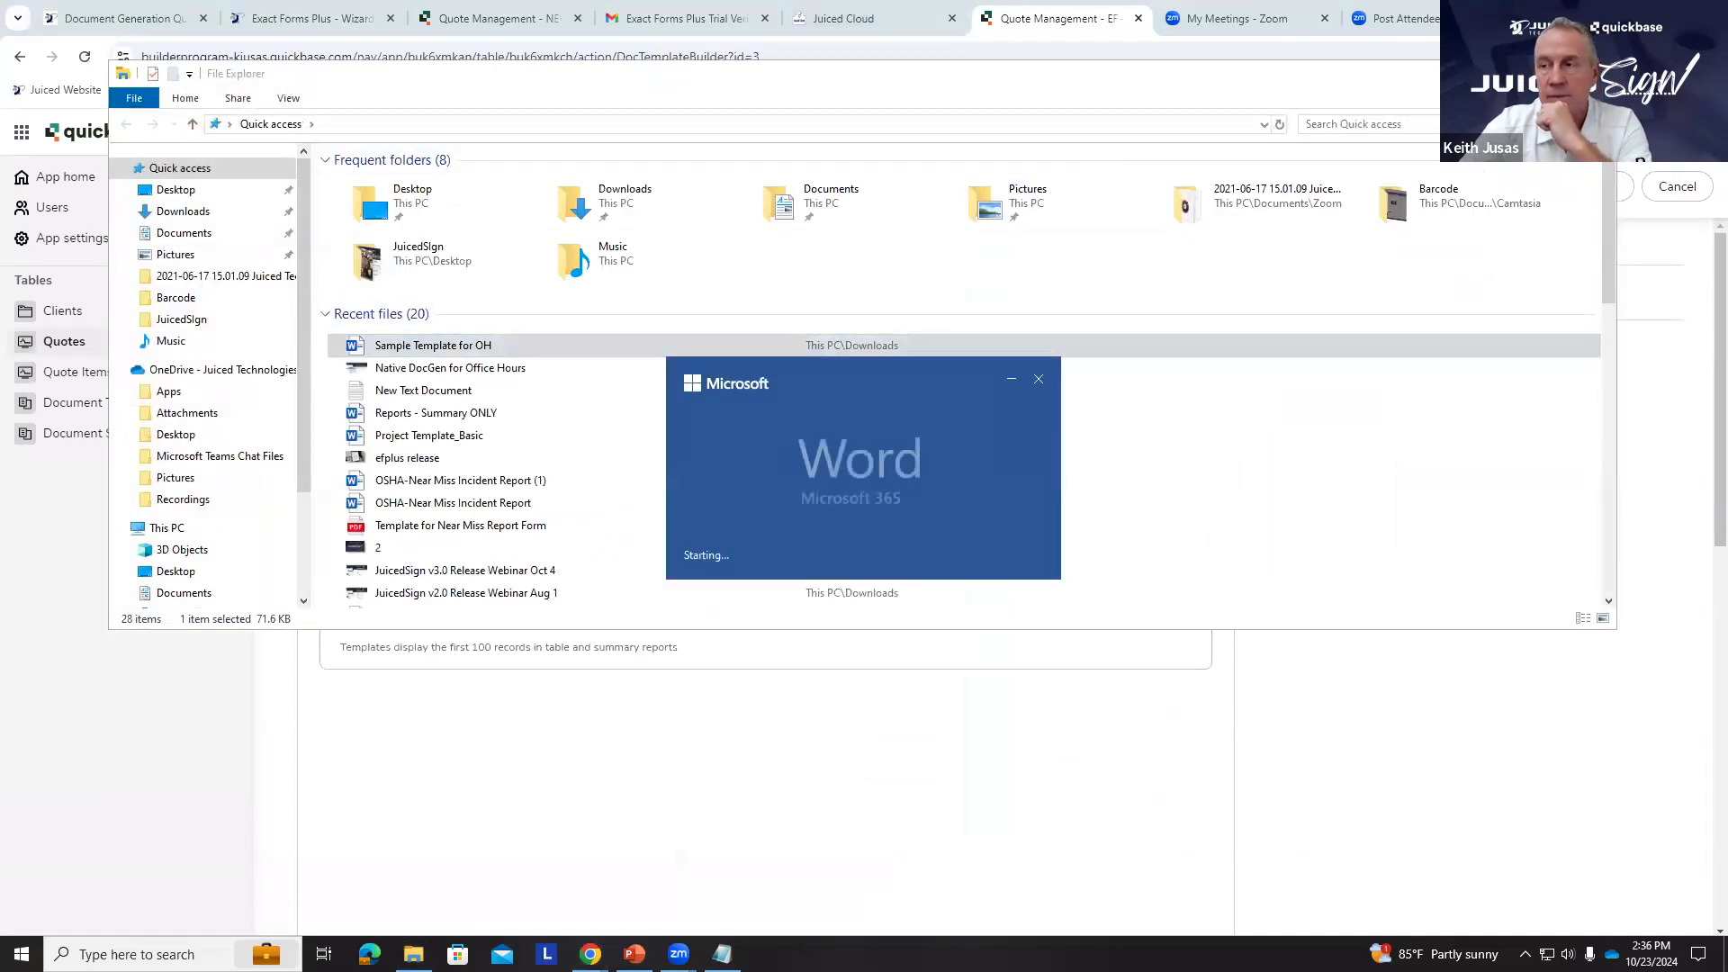
{"action": "left_click", "coordinate": [1512, 74]}
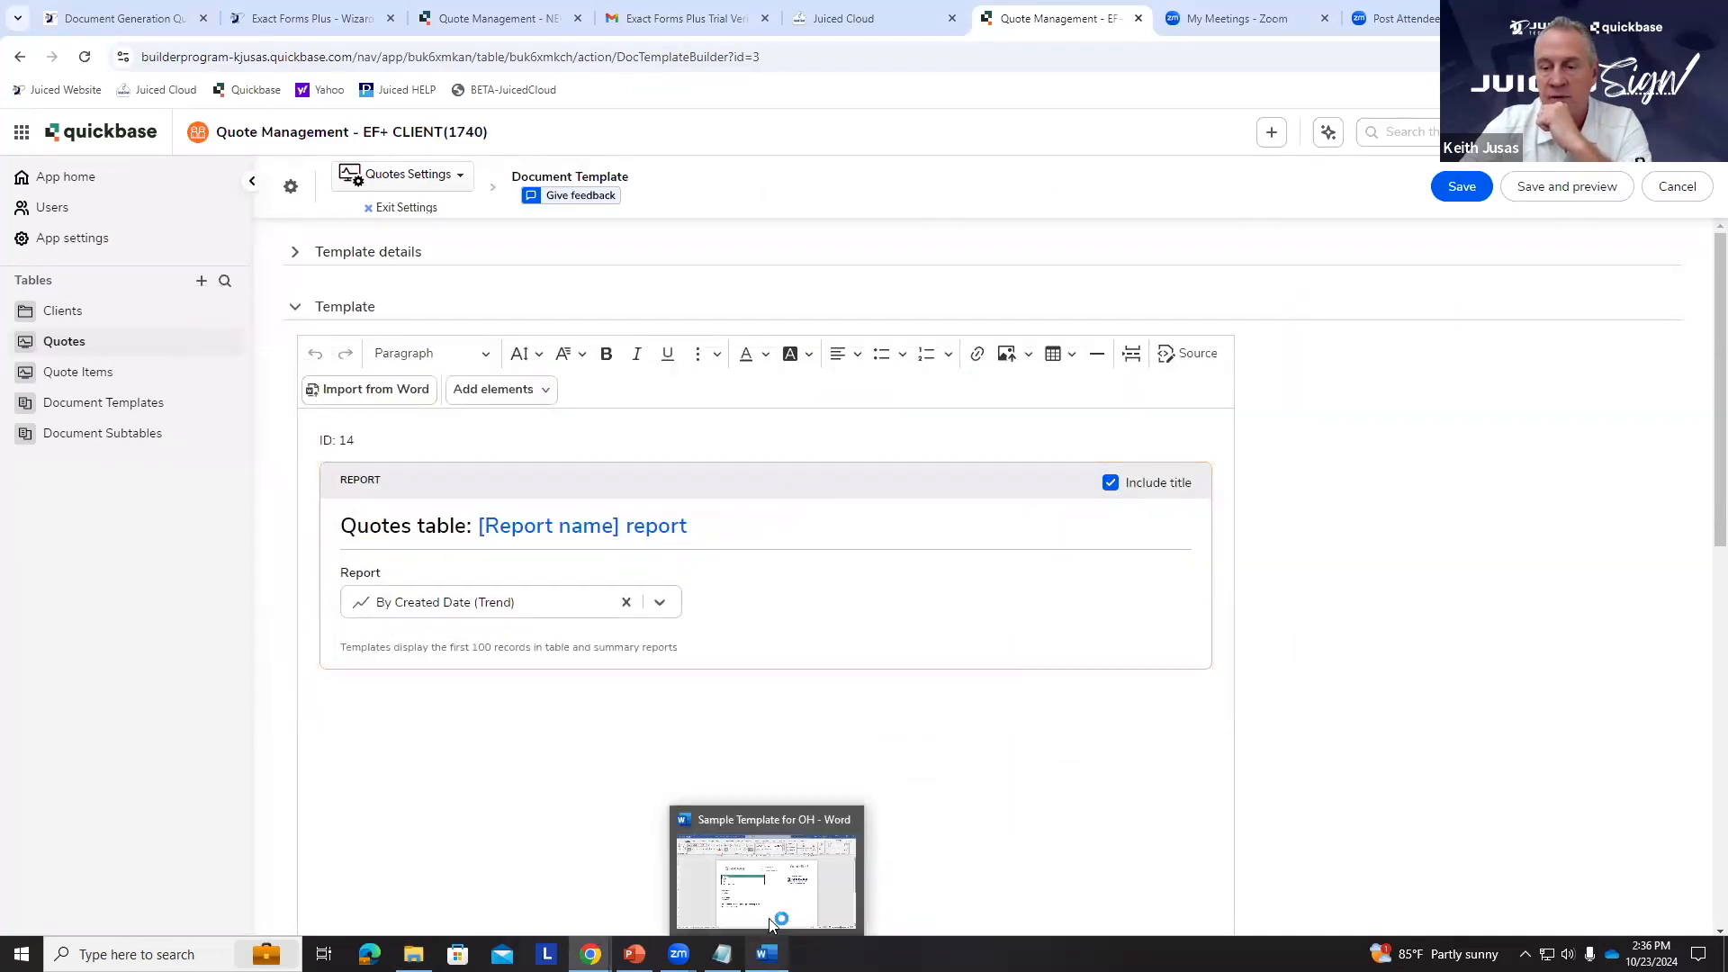
{"action": "left_click", "coordinate": [769, 918]}
{"action": "left_click_drag", "start_coordinate": [626, 696], "coordinate": [492, 670]}
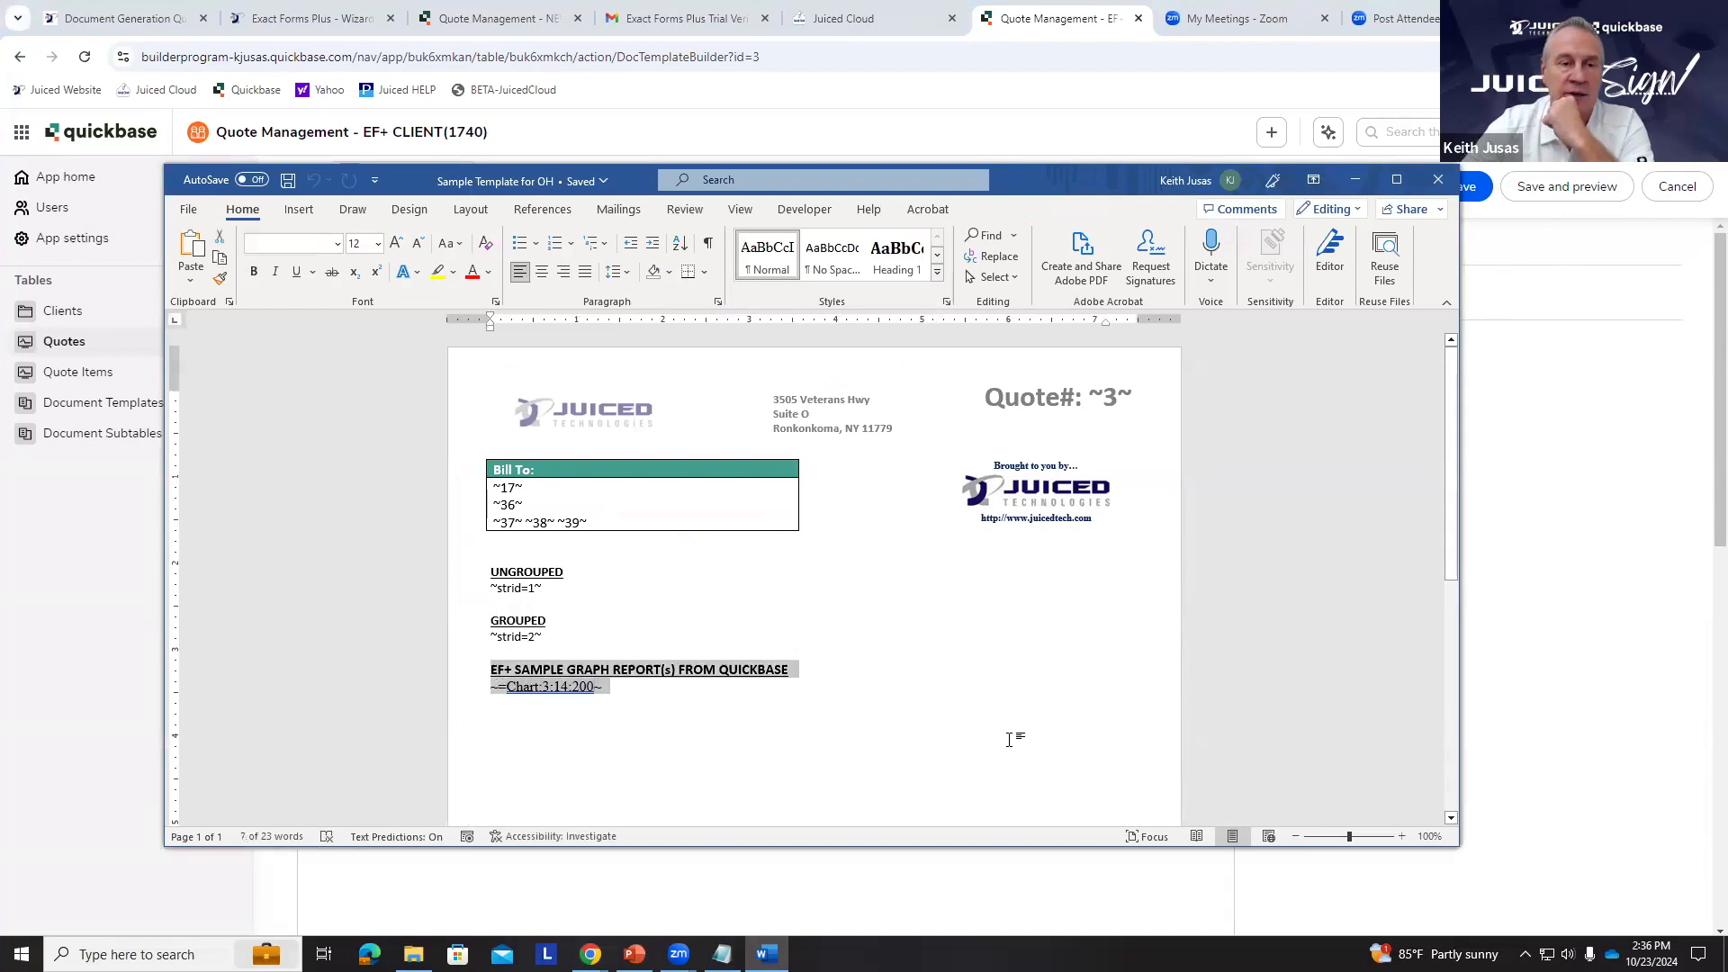
{"action": "left_click", "coordinate": [518, 691]}
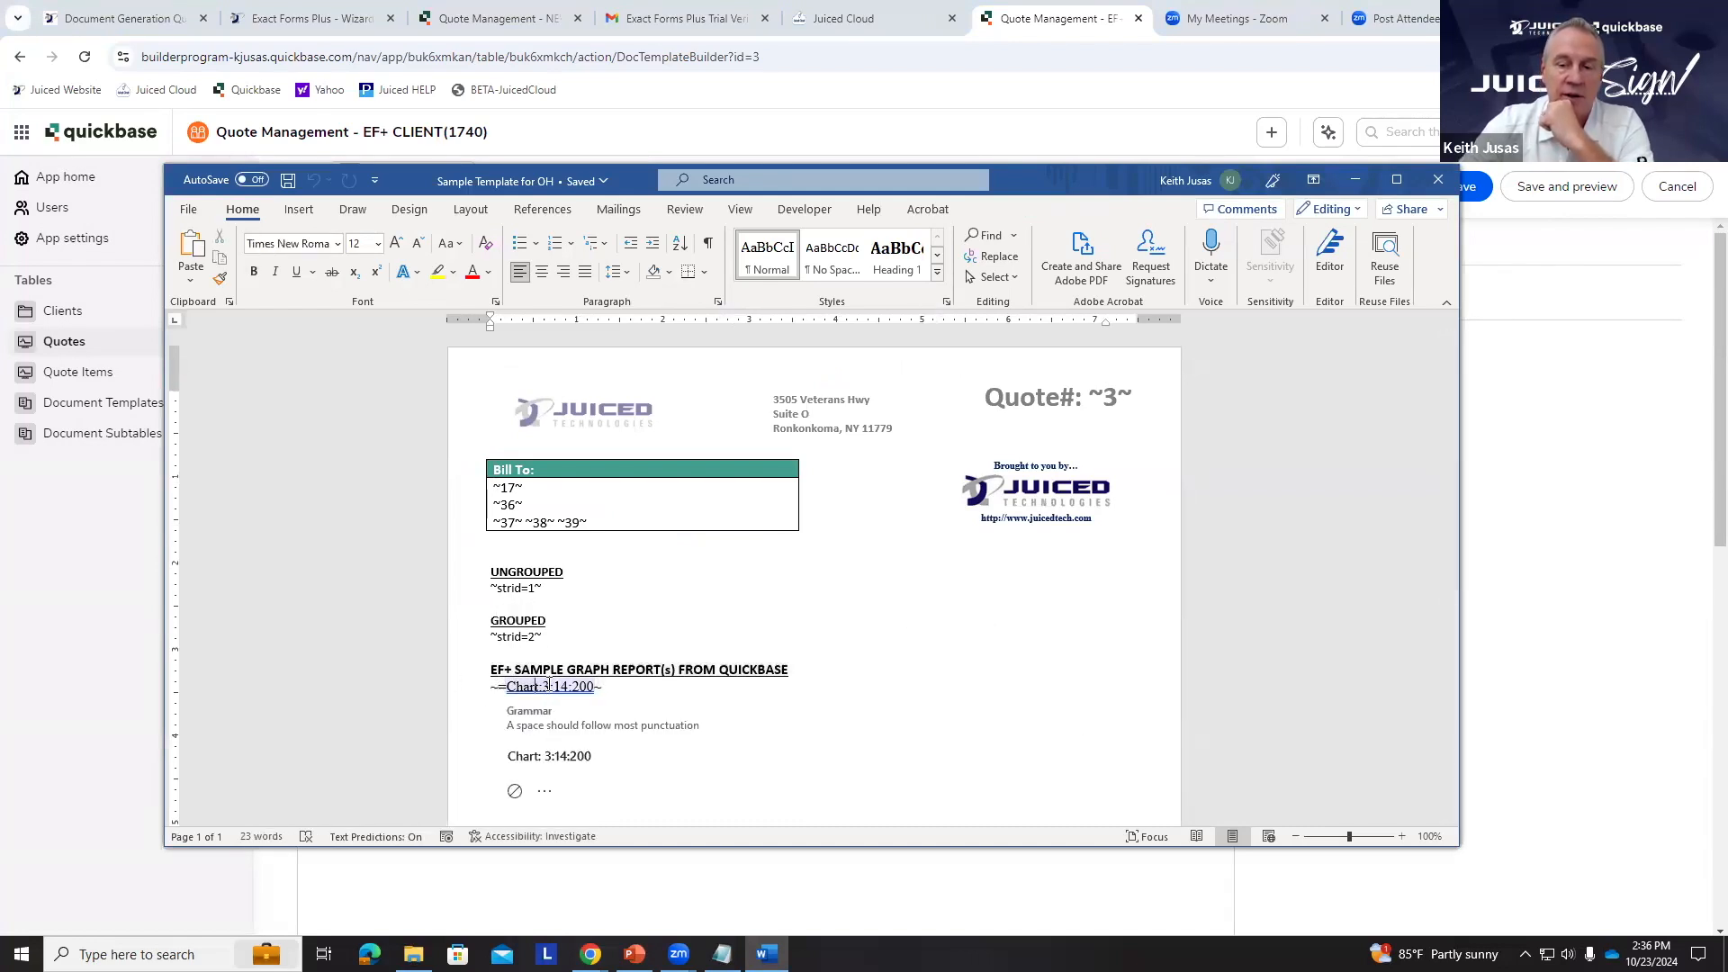
{"action": "double_click", "coordinate": [546, 688]}
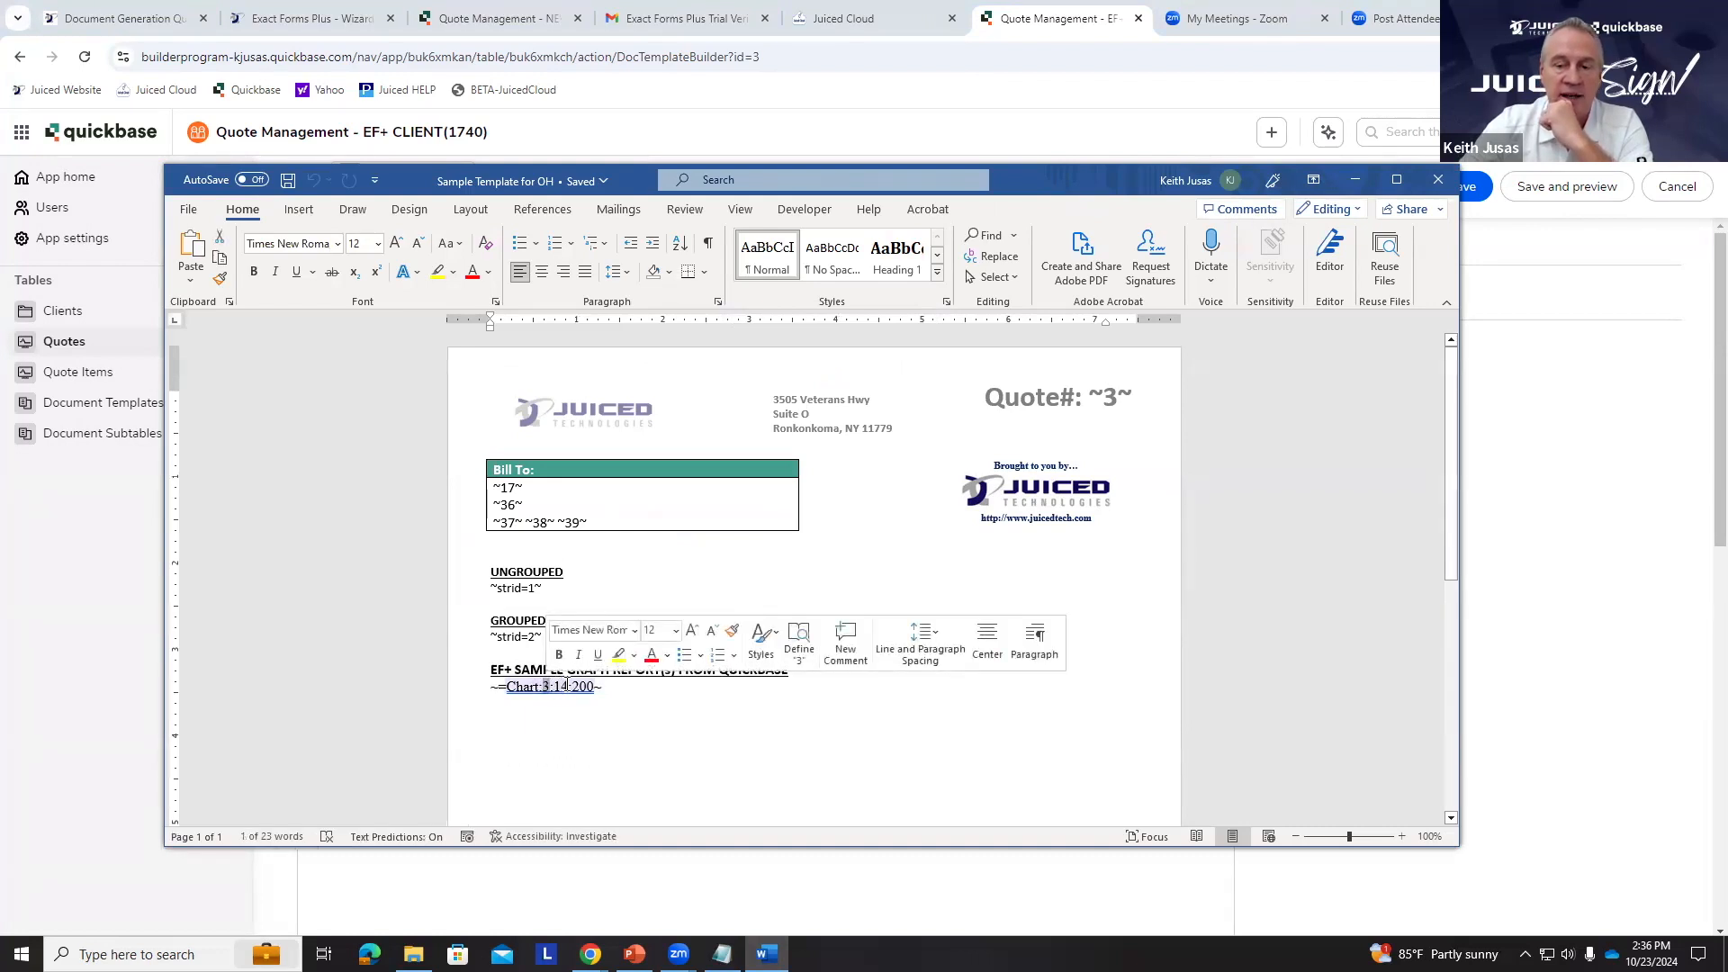
{"action": "double_click", "coordinate": [560, 687]}
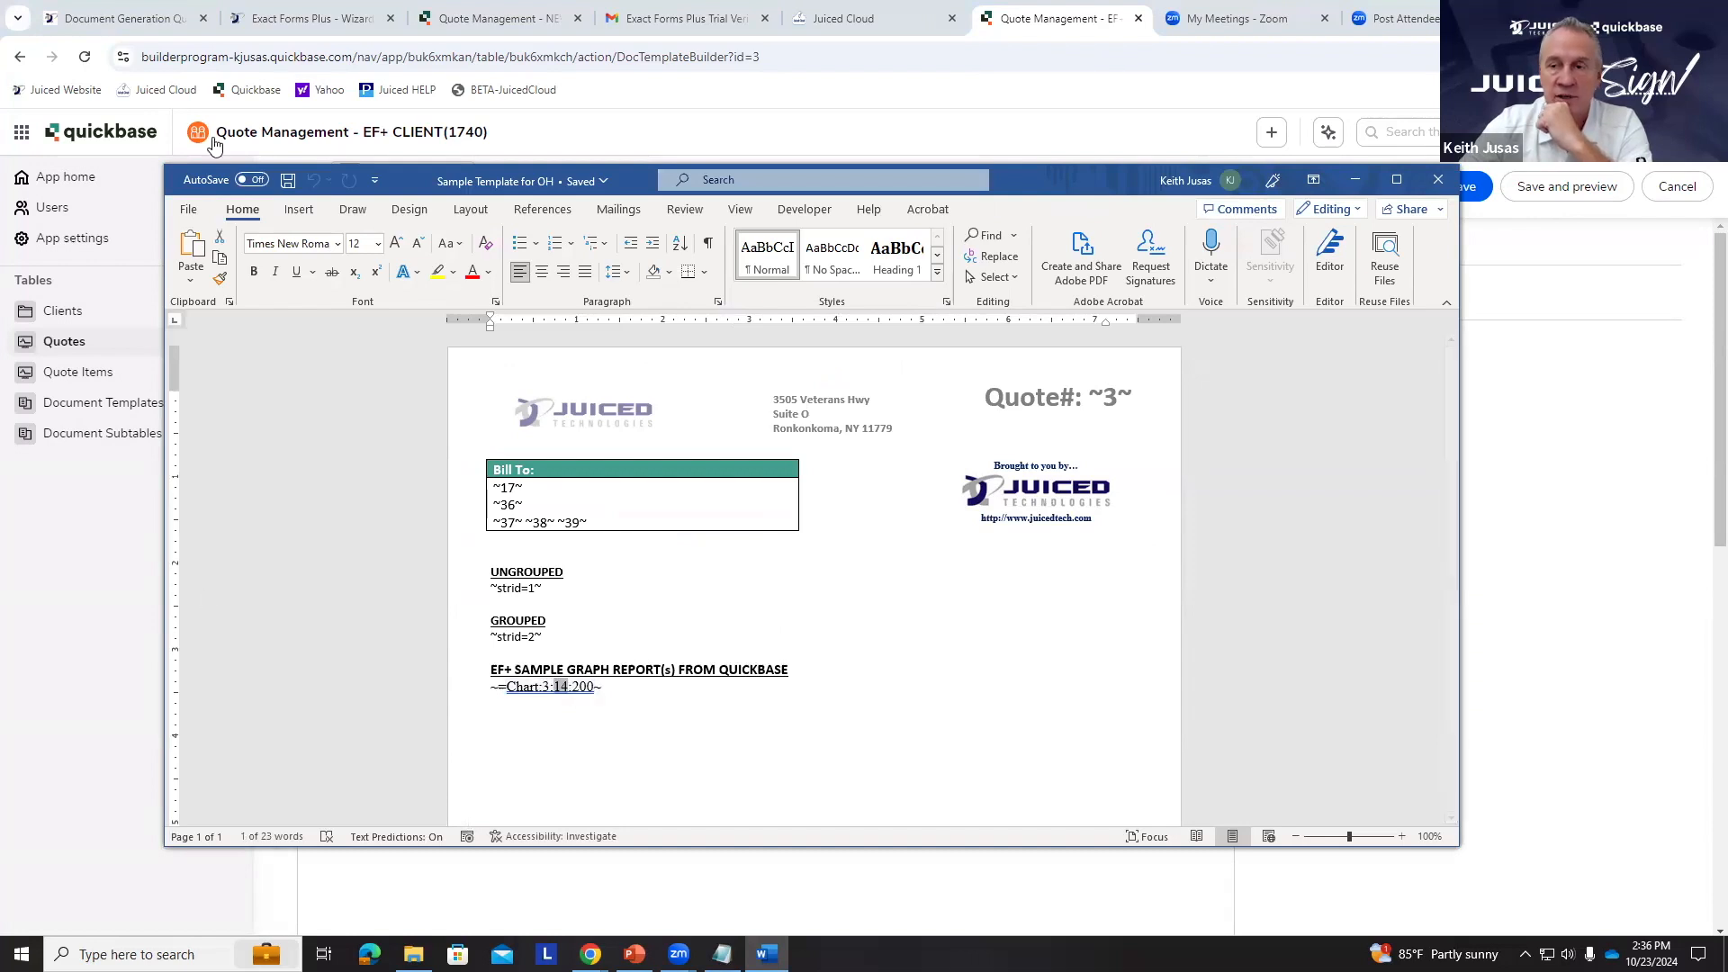
Review the generated PDF preview, close it, and minimize the Word document
{"action": "left_click_drag", "start_coordinate": [1102, 184], "coordinate": [1123, 484]}
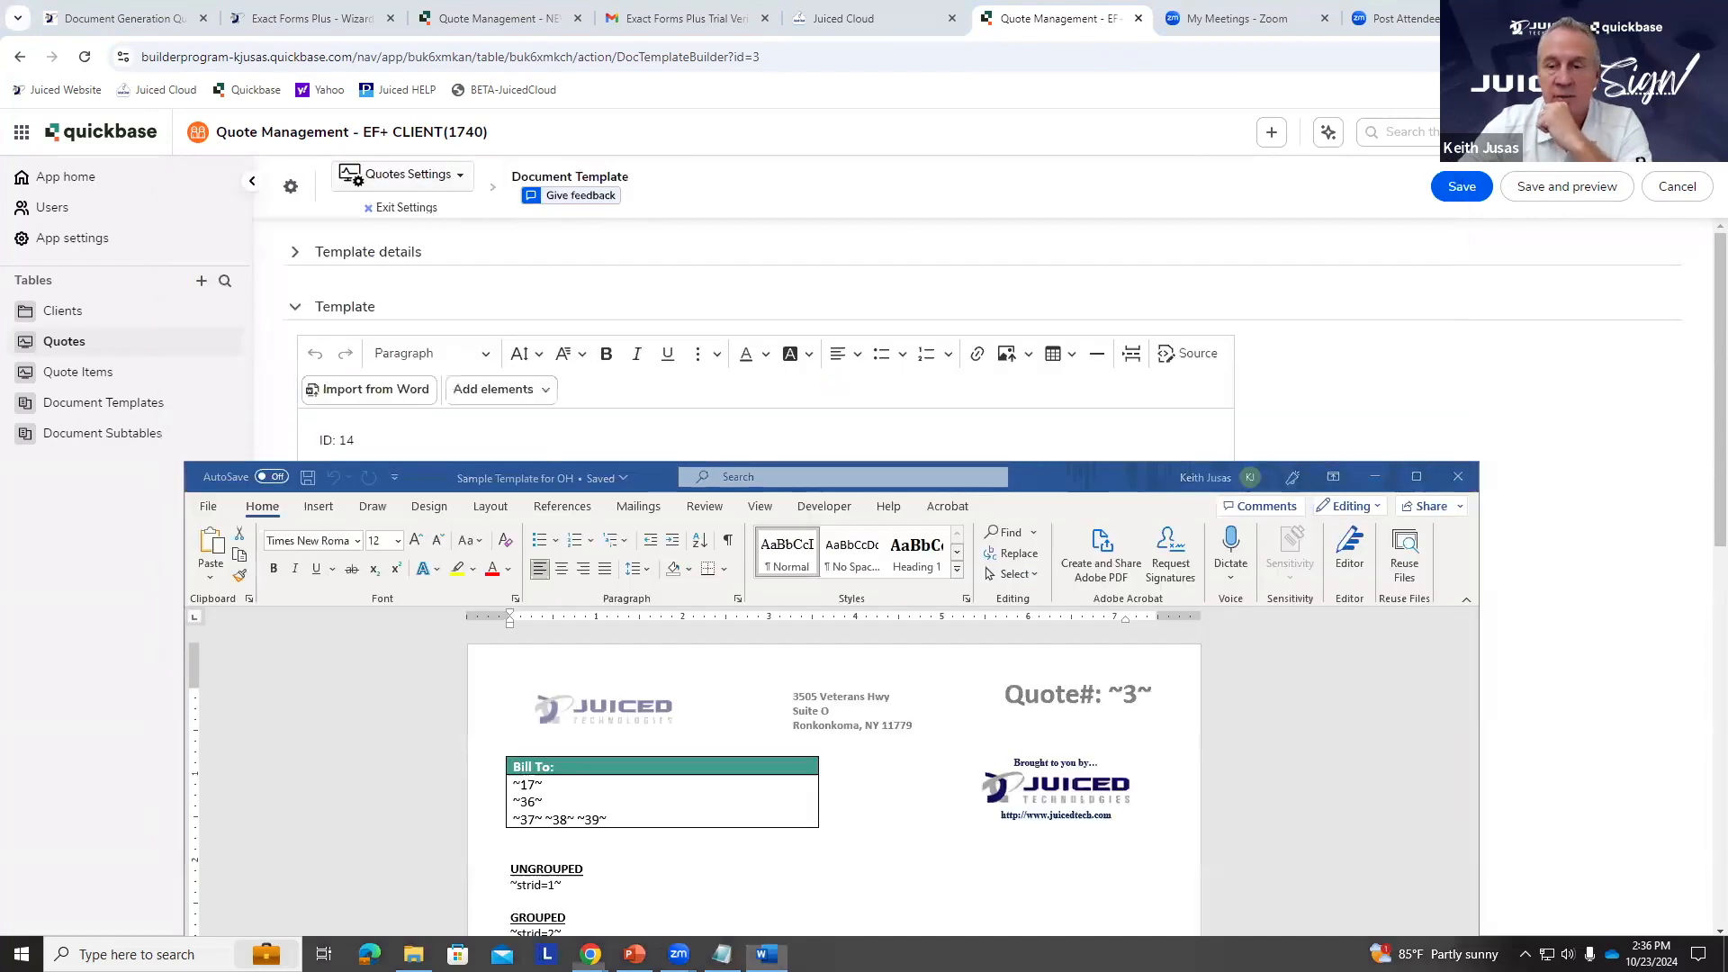
{"action": "key", "text": "alt+Tab"}
{"action": "scroll", "coordinate": [679, 630], "scroll_direction": "down", "scroll_amount": 5}
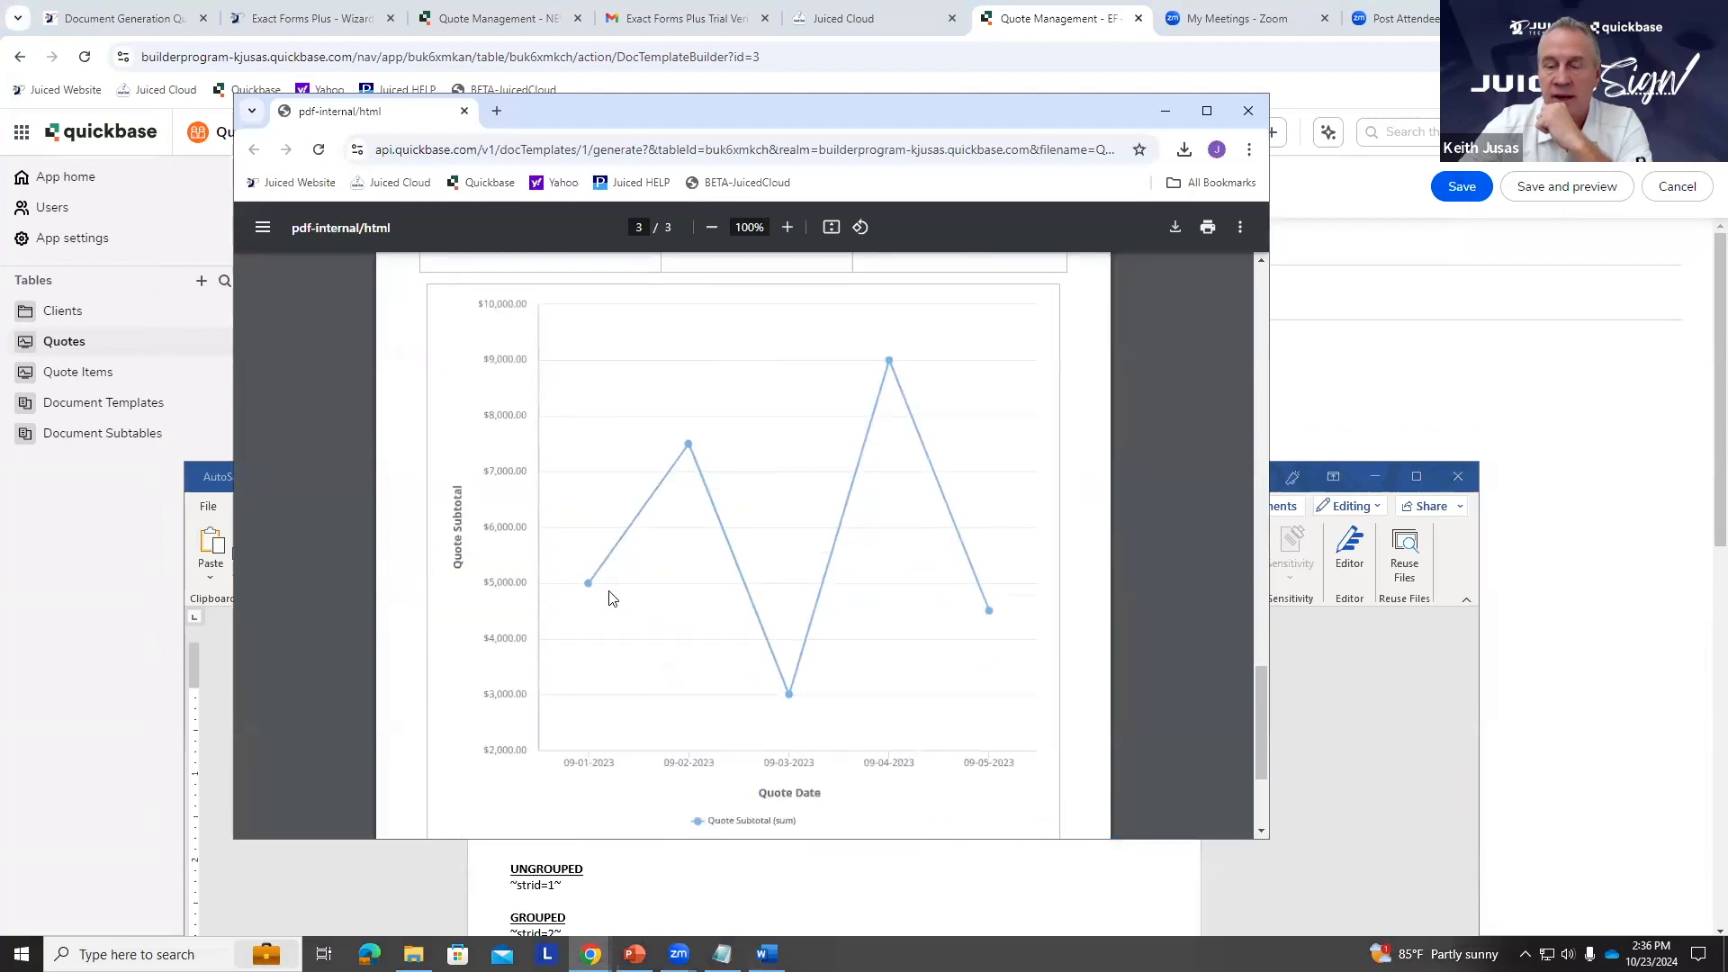
{"action": "scroll", "coordinate": [1114, 295], "scroll_direction": "up", "scroll_amount": 3}
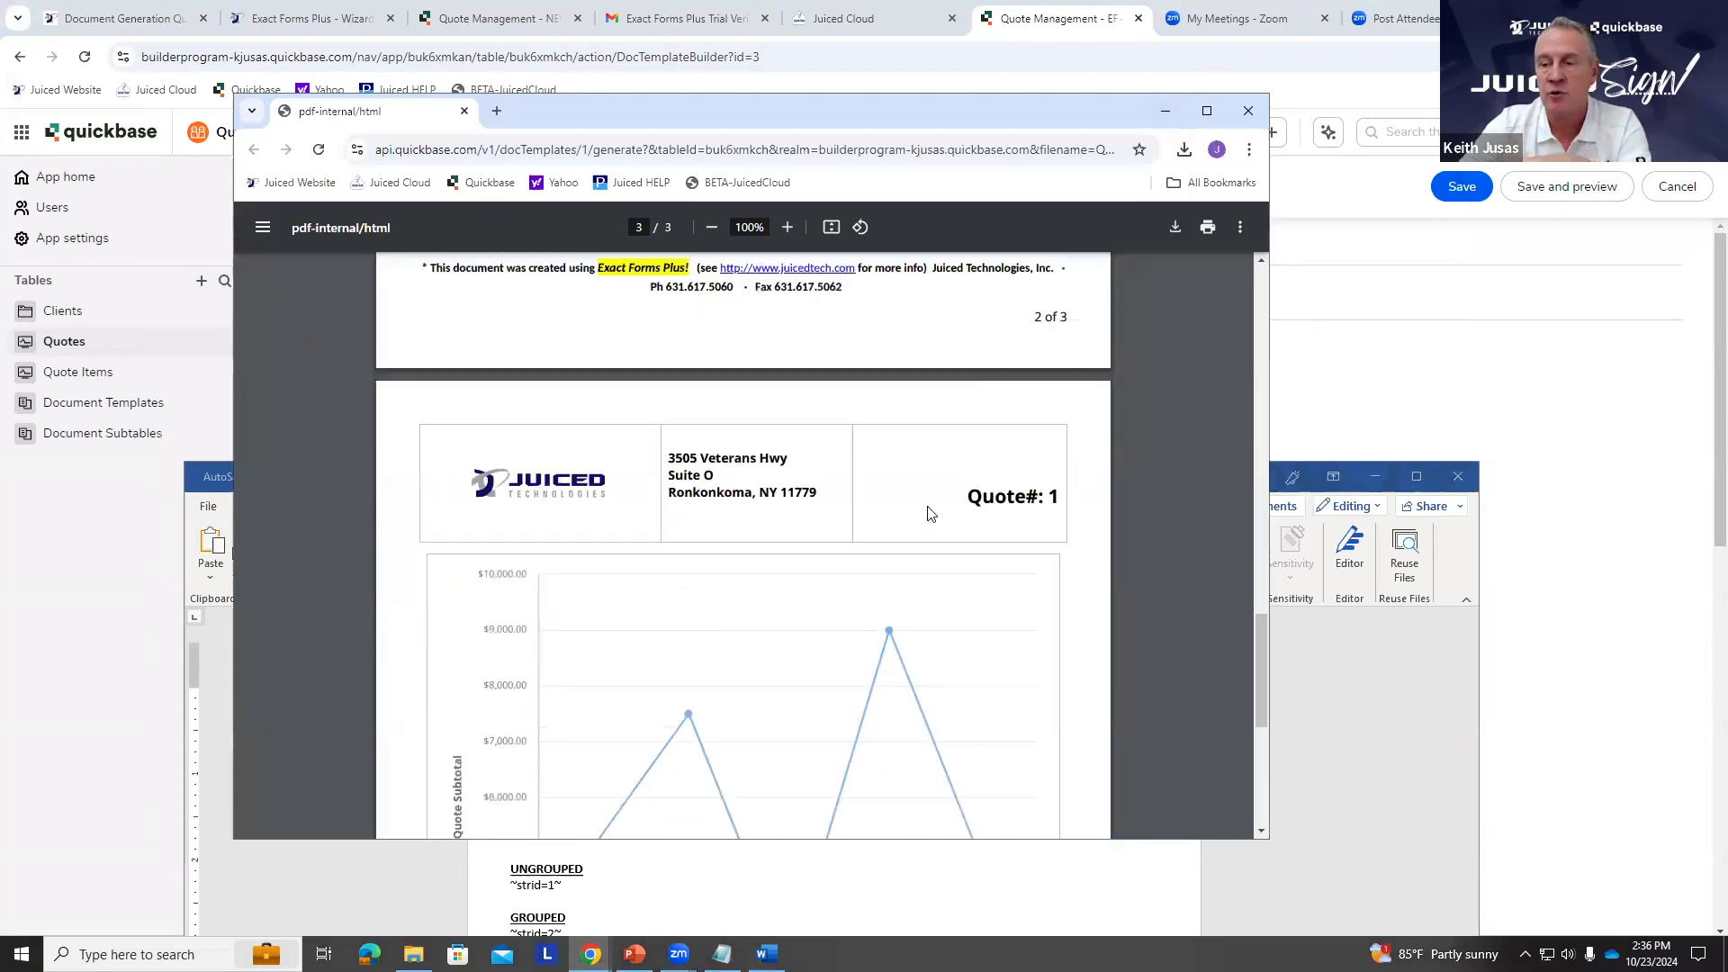
{"action": "left_click", "coordinate": [1248, 112]}
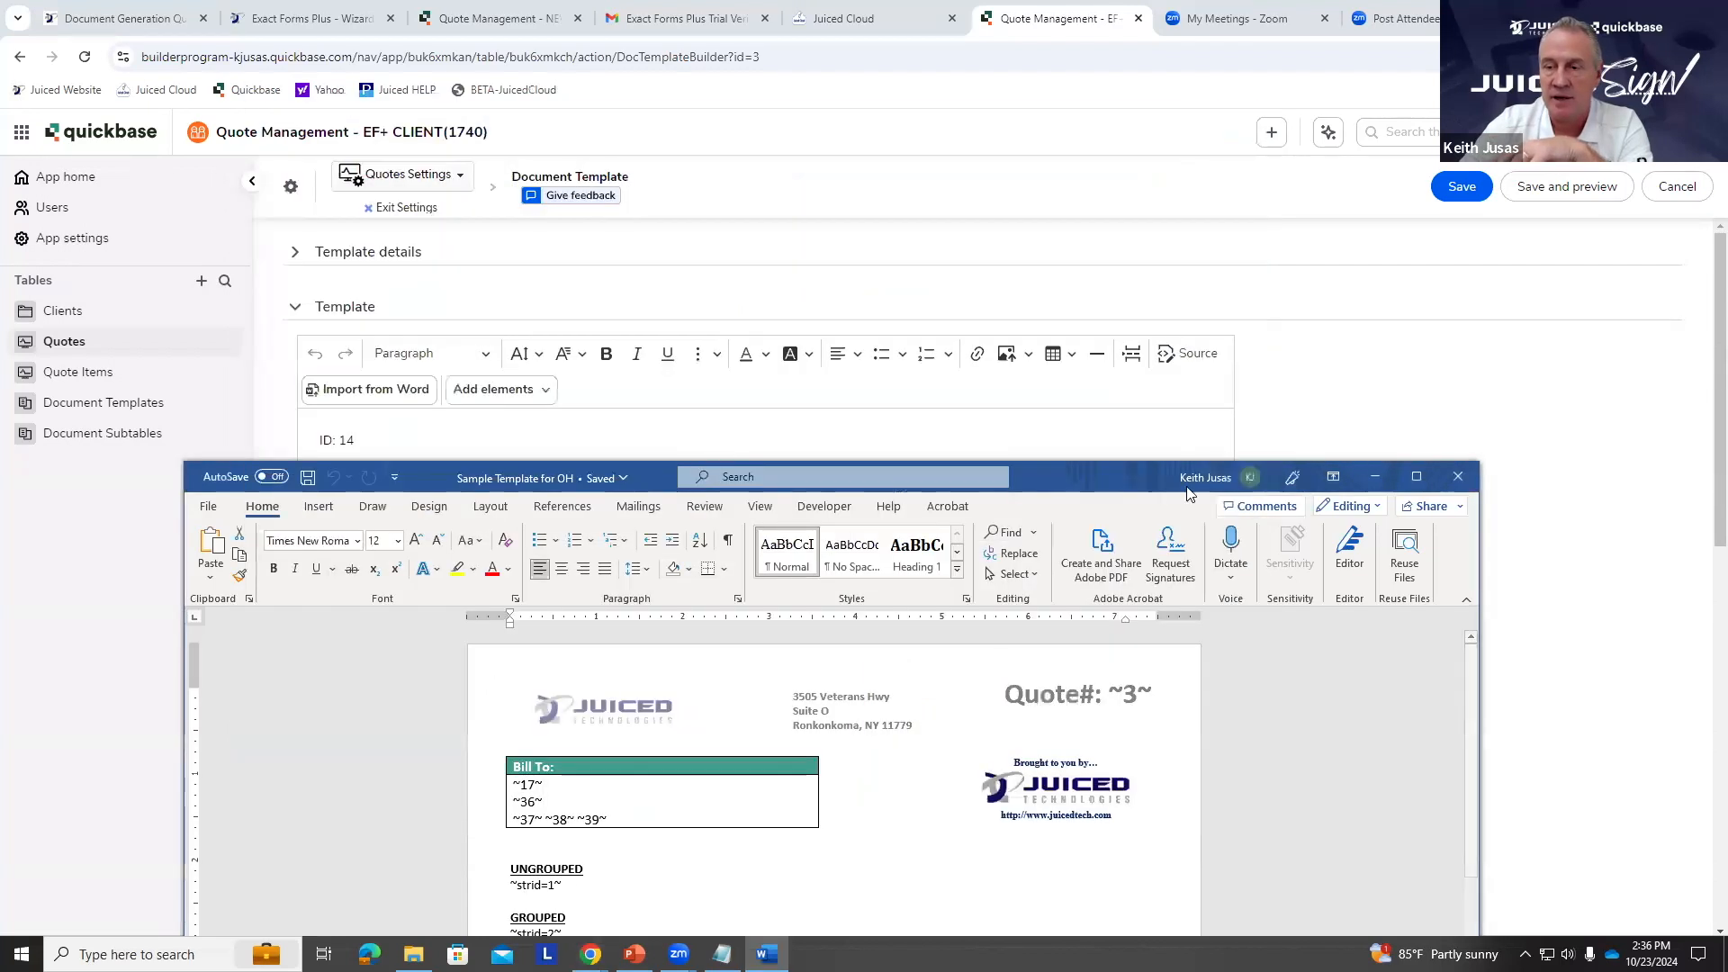
{"action": "left_click_drag", "start_coordinate": [1050, 476], "coordinate": [1025, 148]}
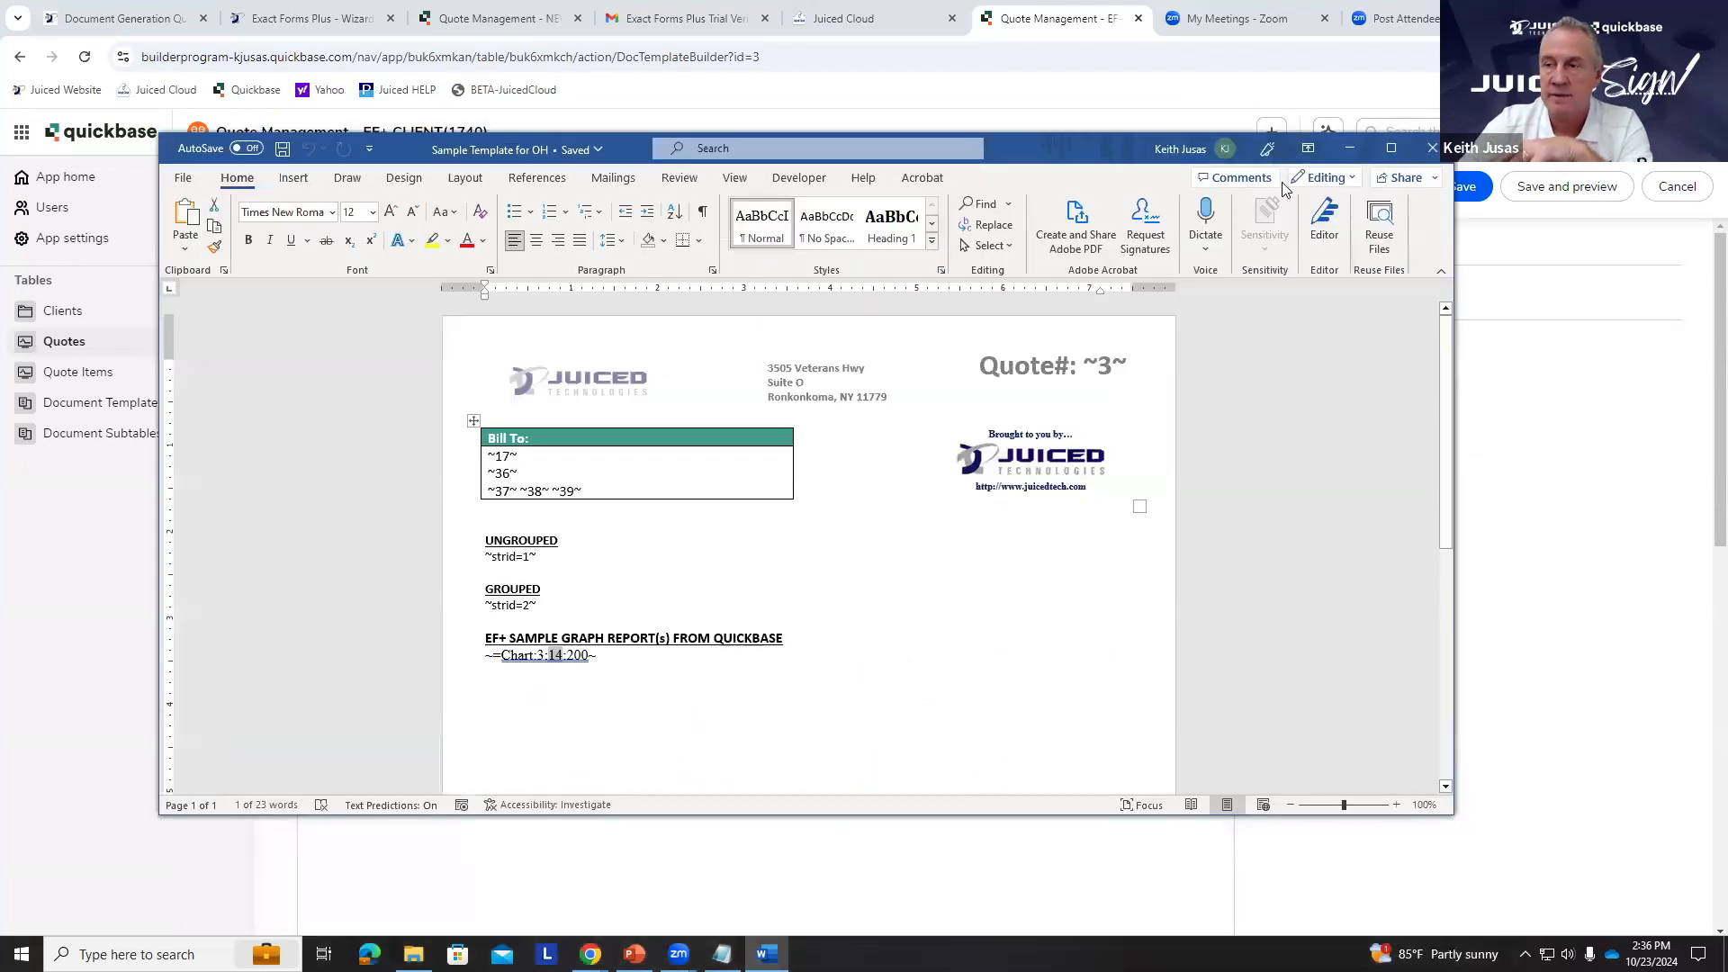
{"action": "left_click", "coordinate": [1356, 151]}
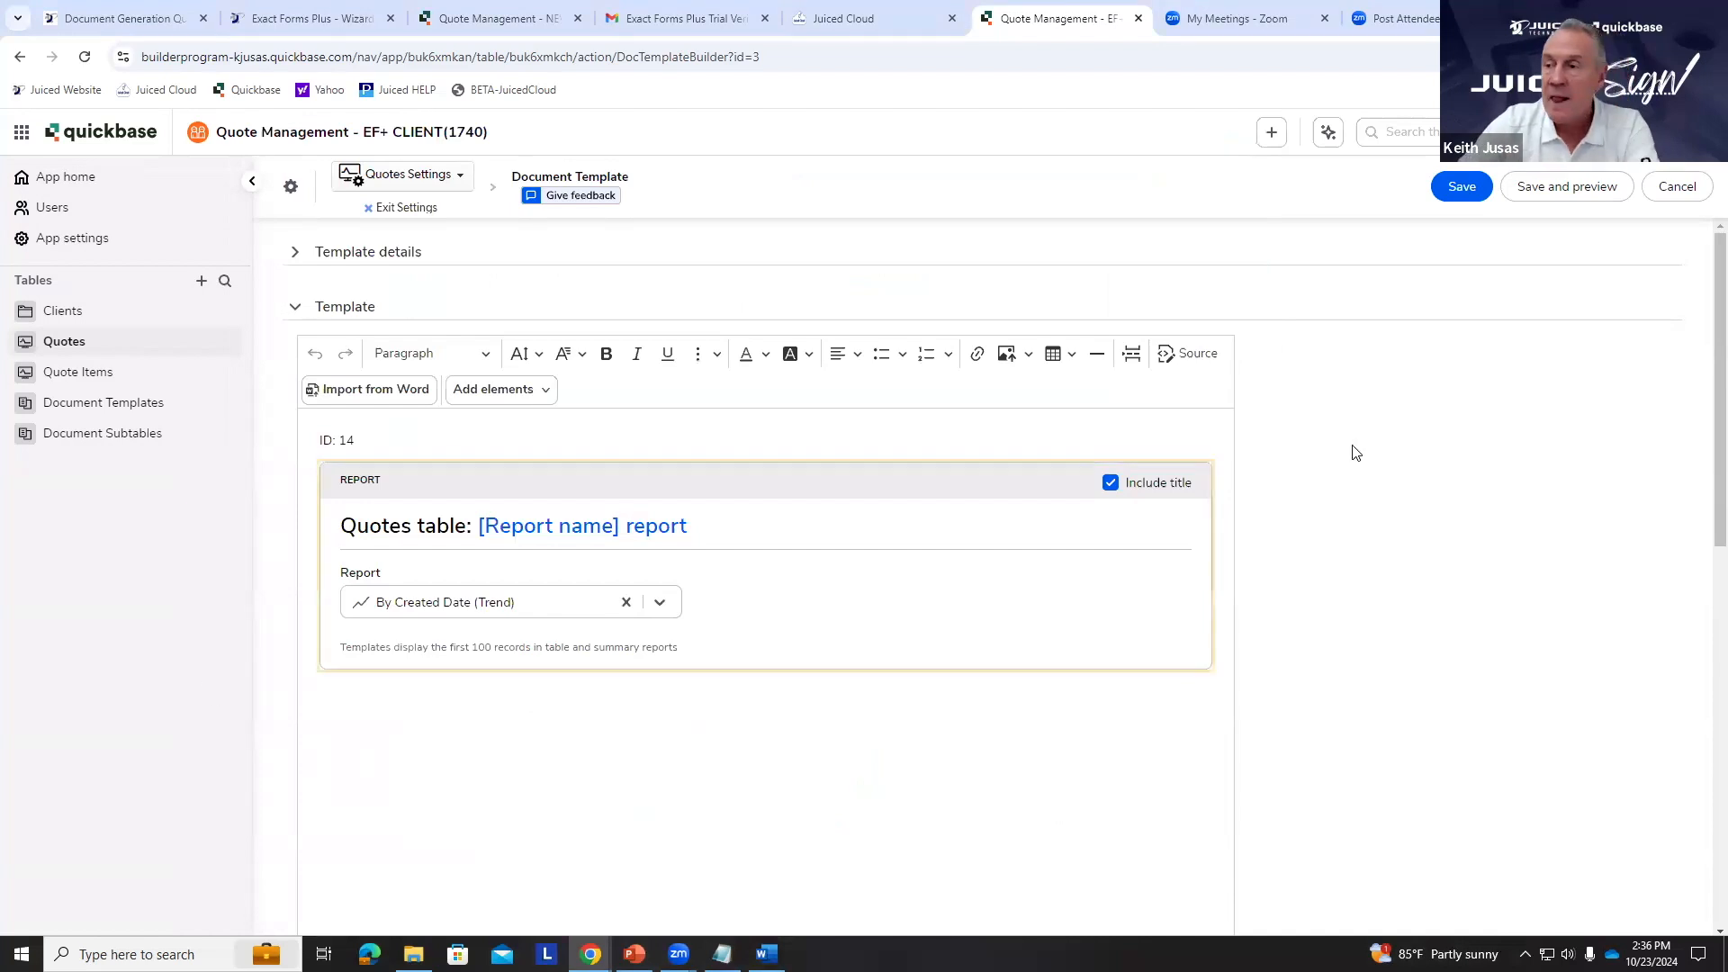
Cancel the Chart template editor without saving and close the finished Exact Forms Plus setup
{"action": "left_click", "coordinate": [1676, 187]}
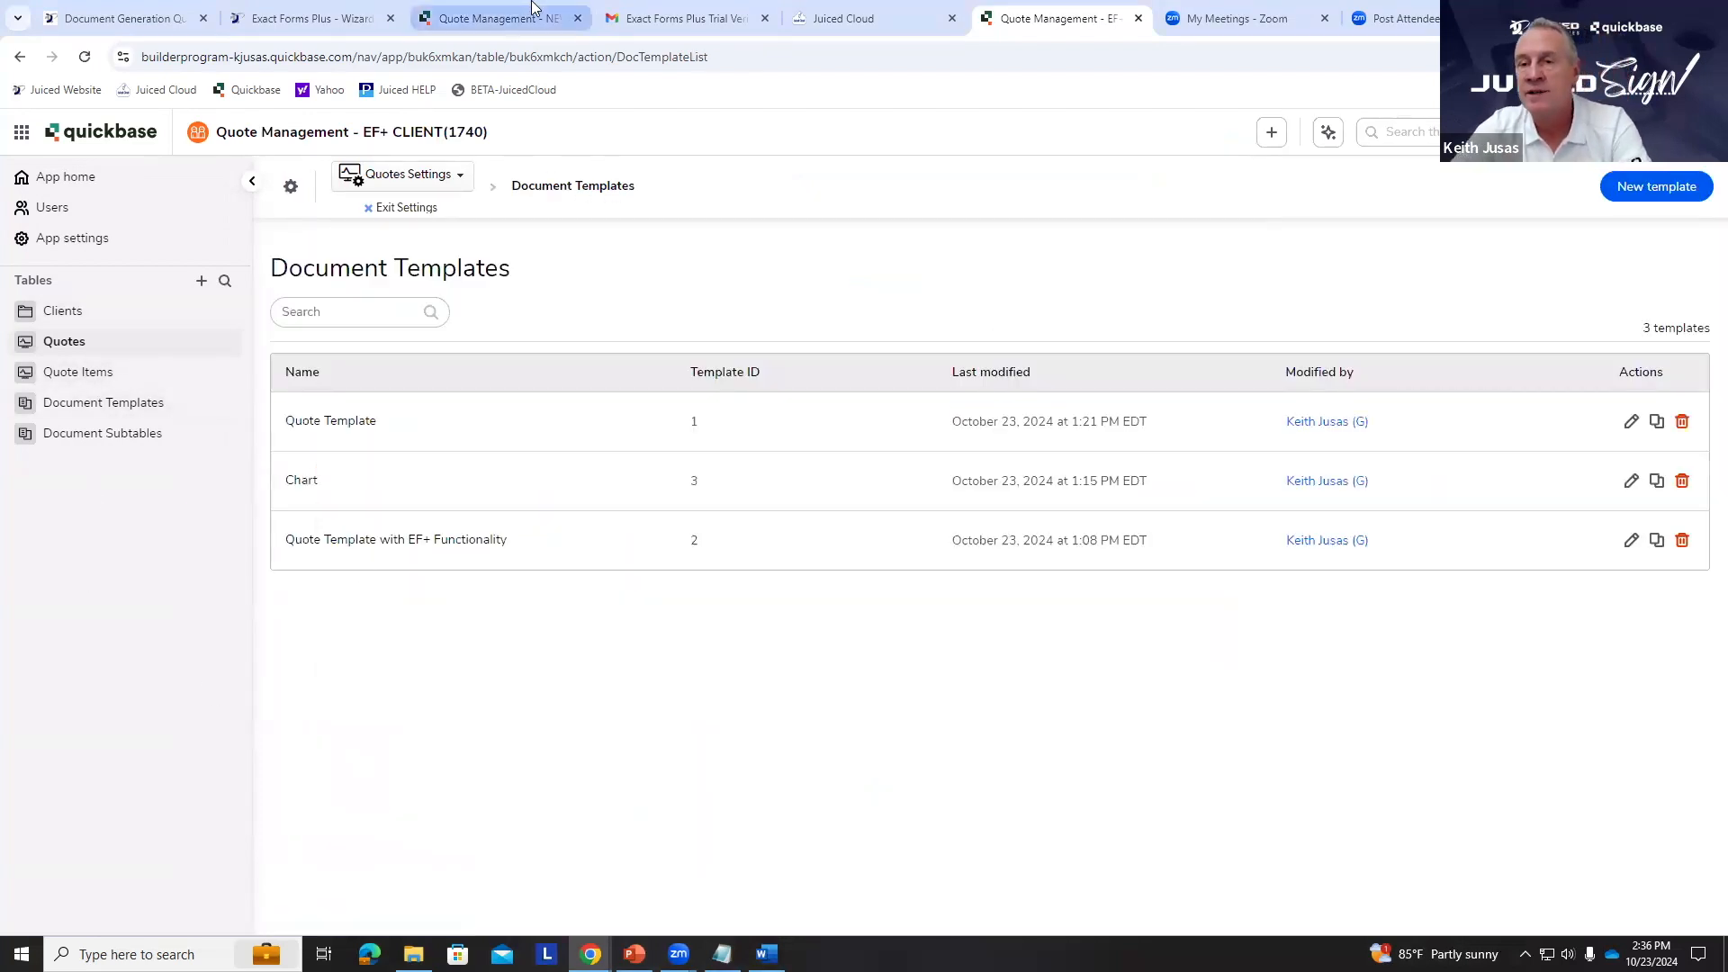
{"action": "left_click", "coordinate": [344, 27]}
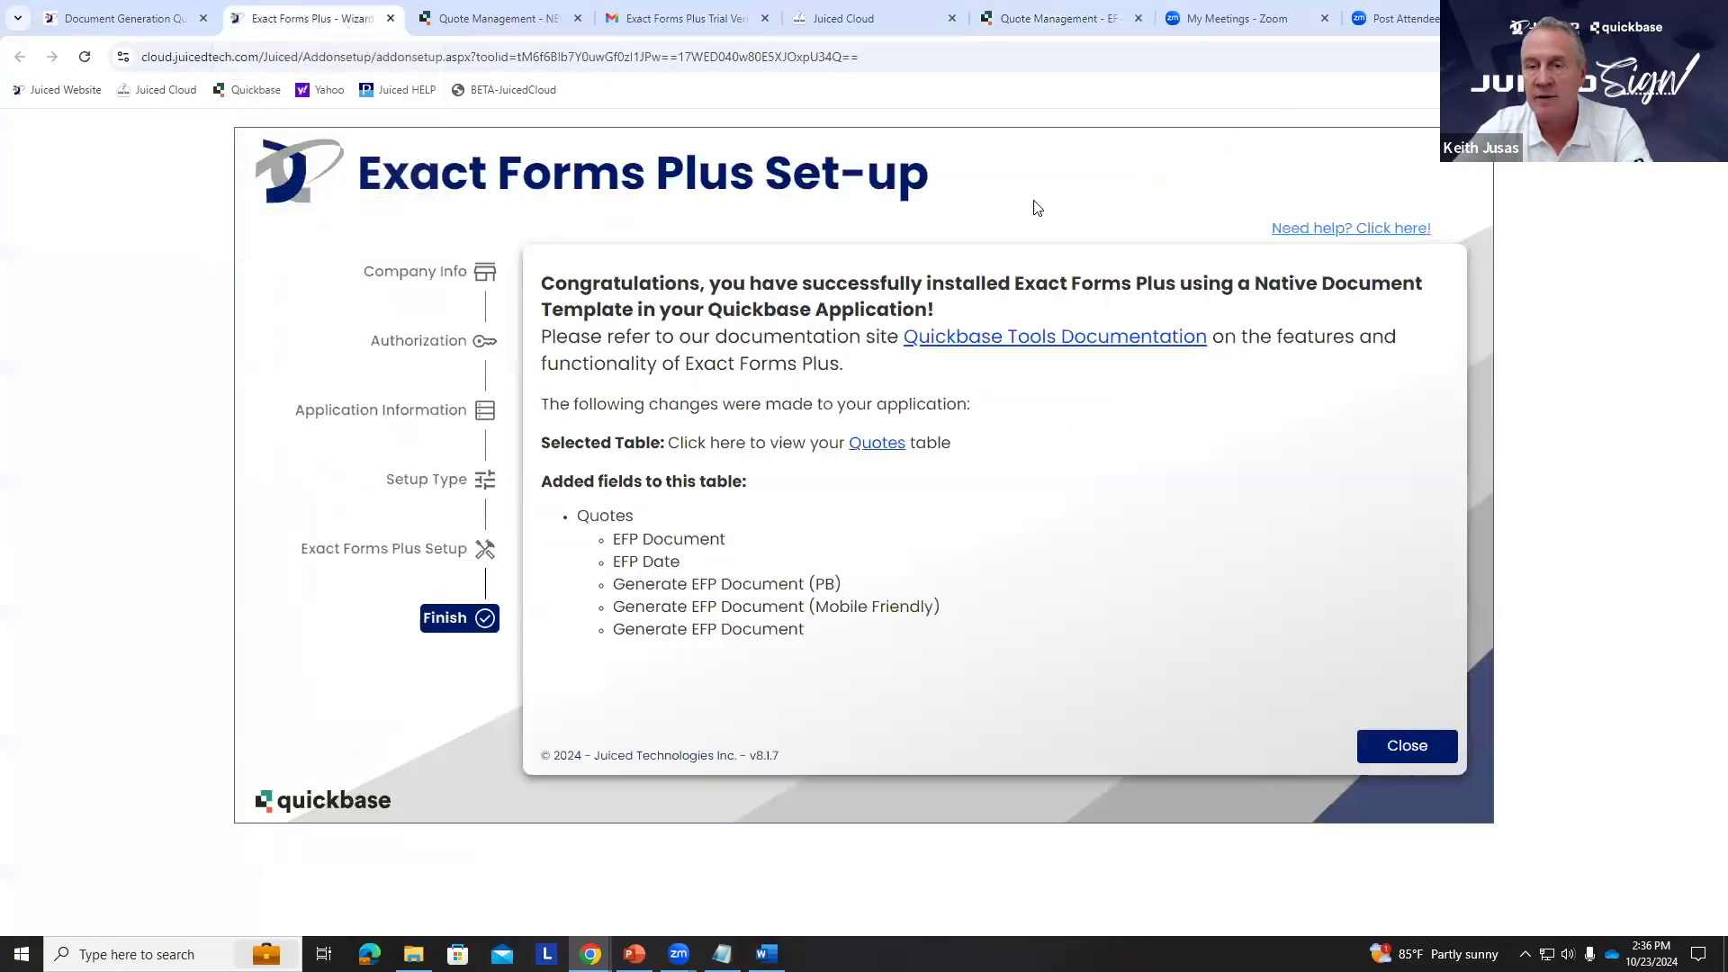
{"action": "left_click", "coordinate": [1403, 747]}
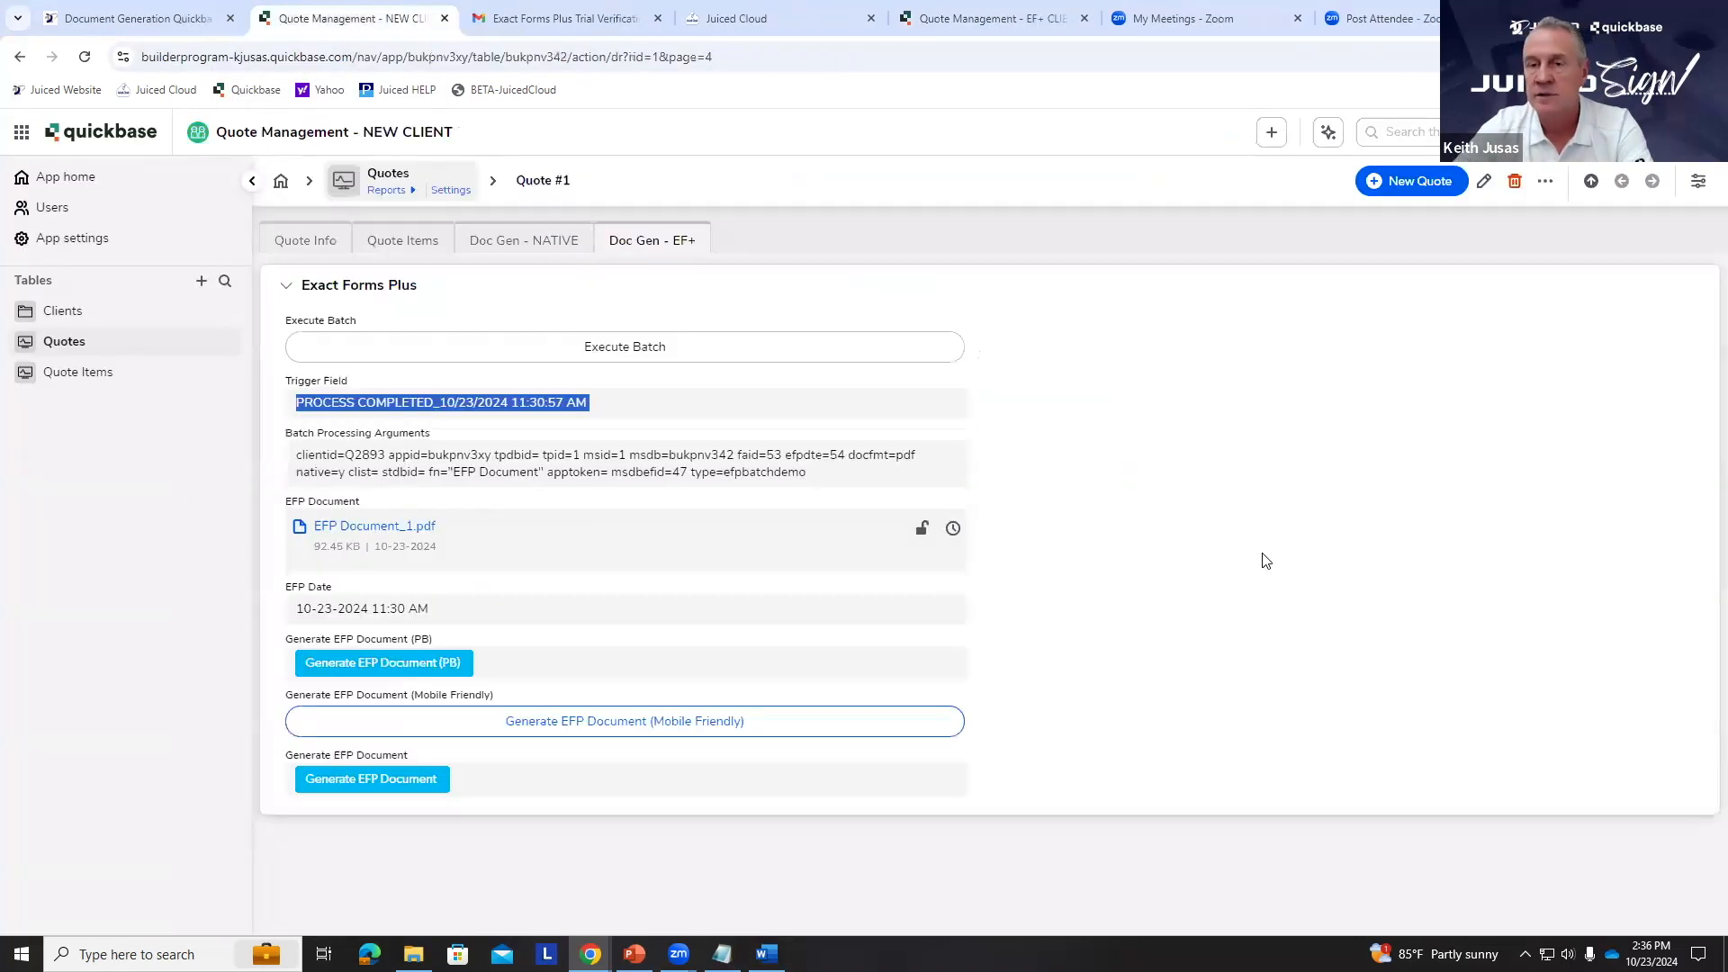
{"action": "left_click", "coordinate": [736, 18]}
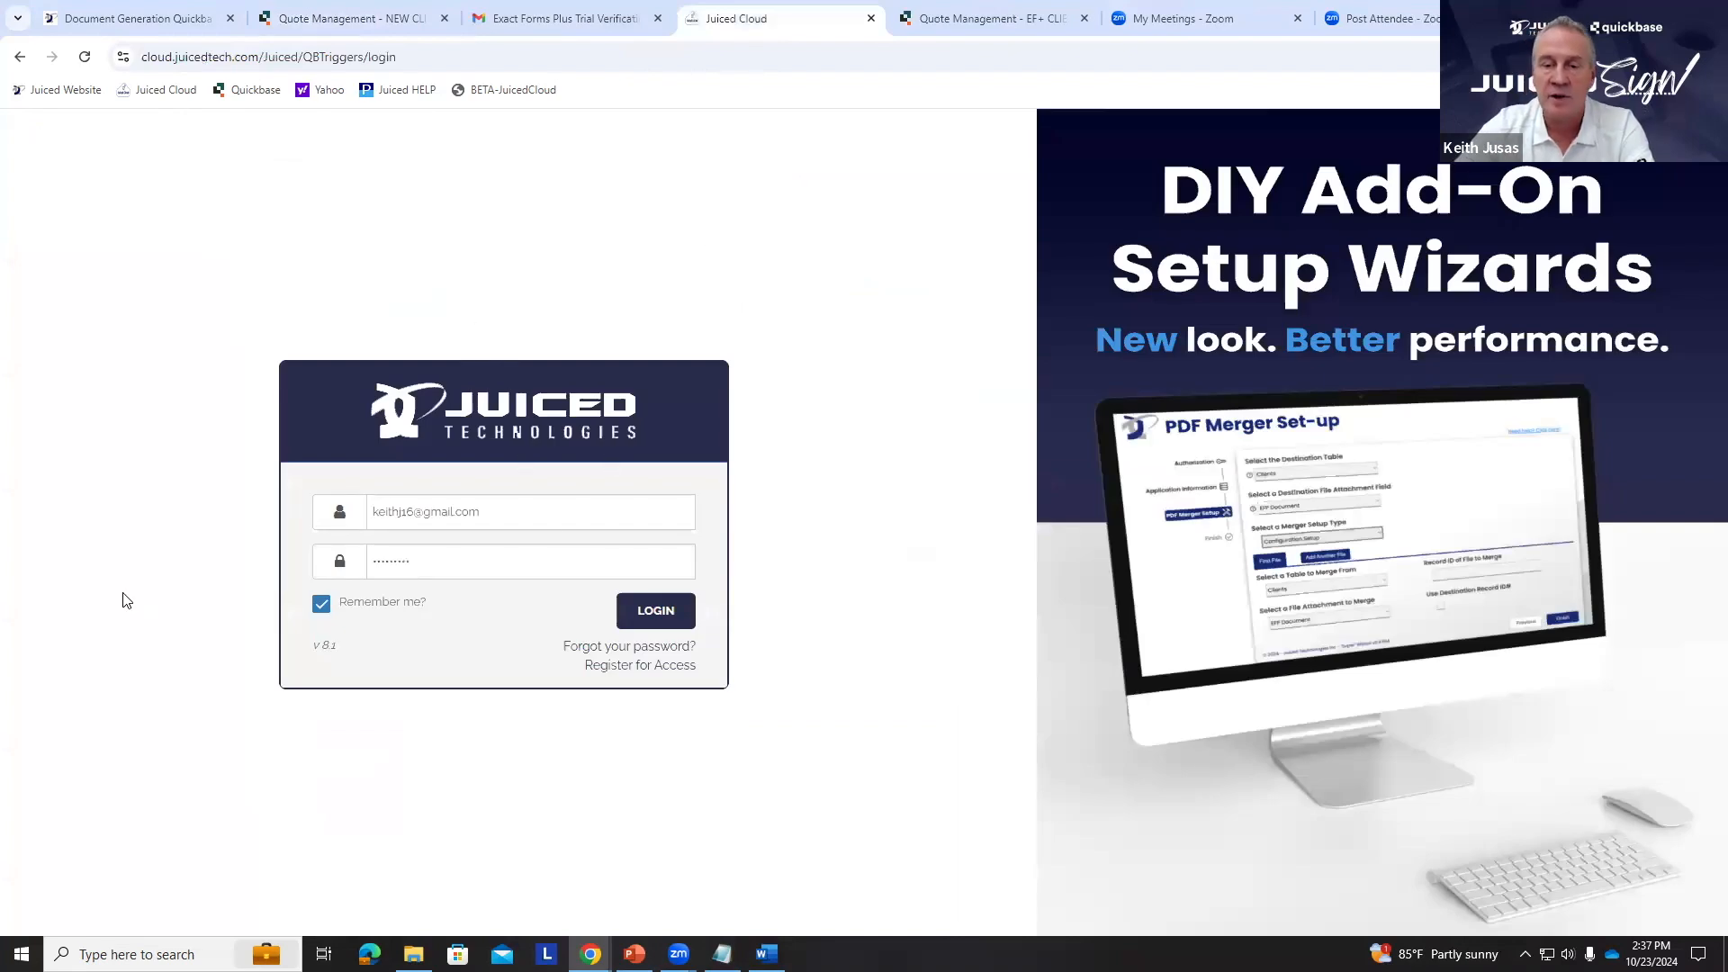
Log in to Juiced Cloud, switch the company to KJUSAS Builder, and view the Exact Forms Plus applications
{"action": "left_click", "coordinate": [648, 618]}
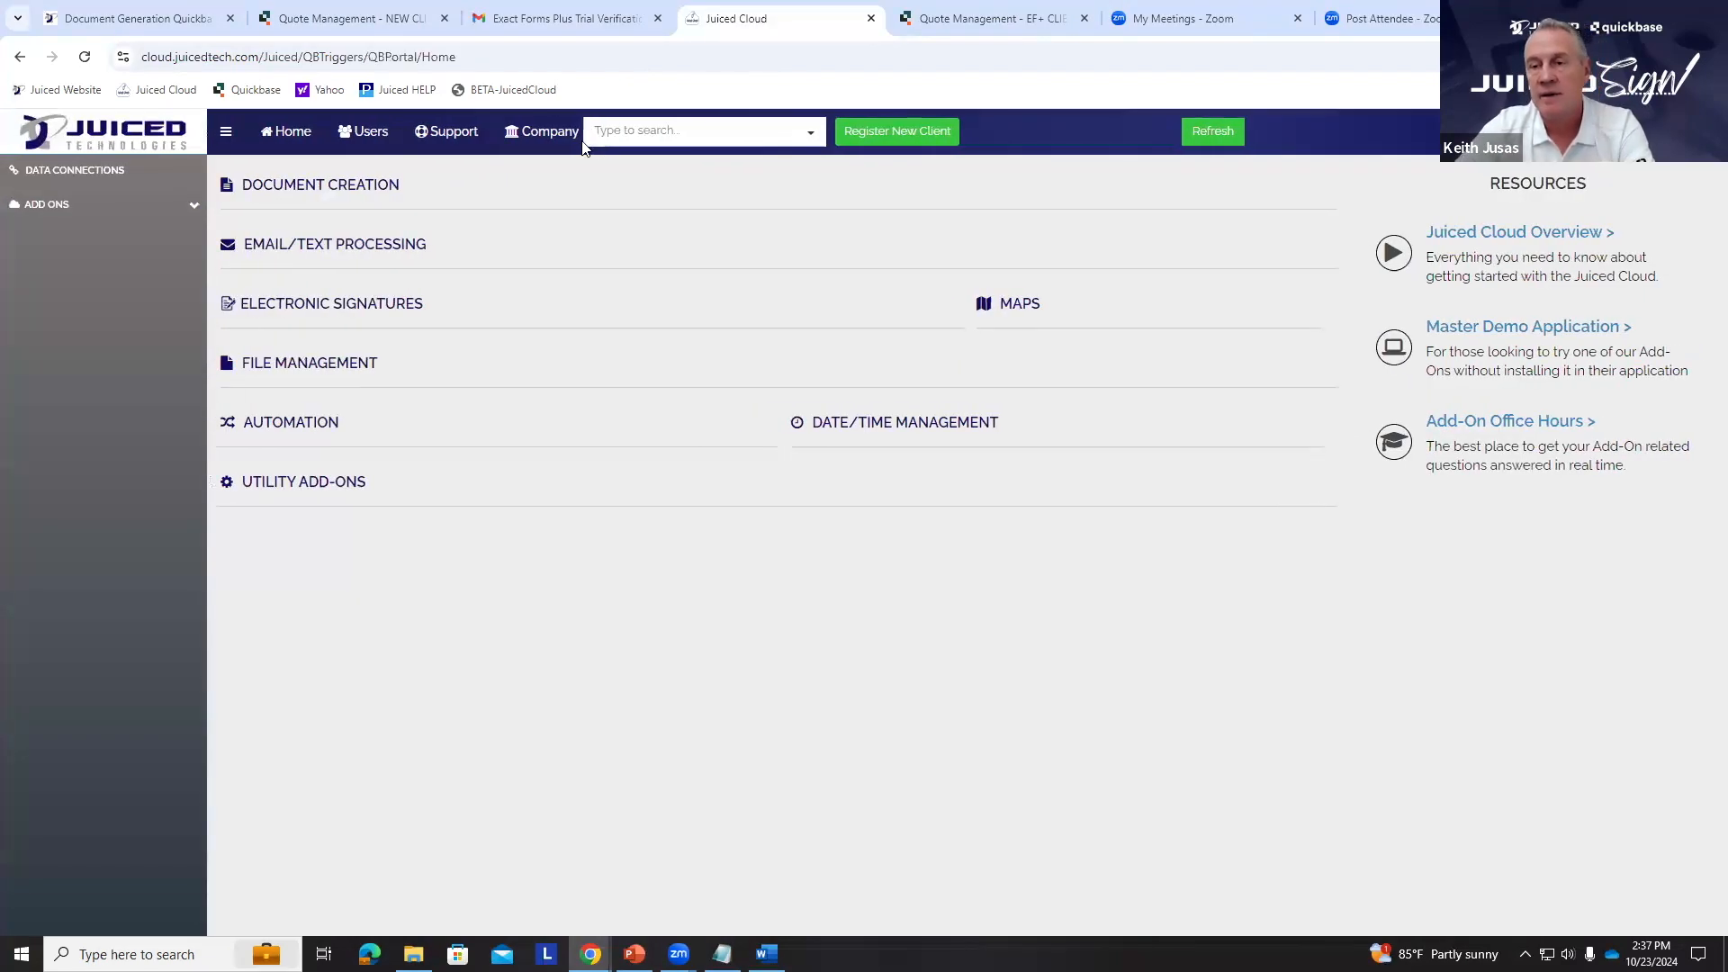
{"action": "left_click", "coordinate": [812, 134]}
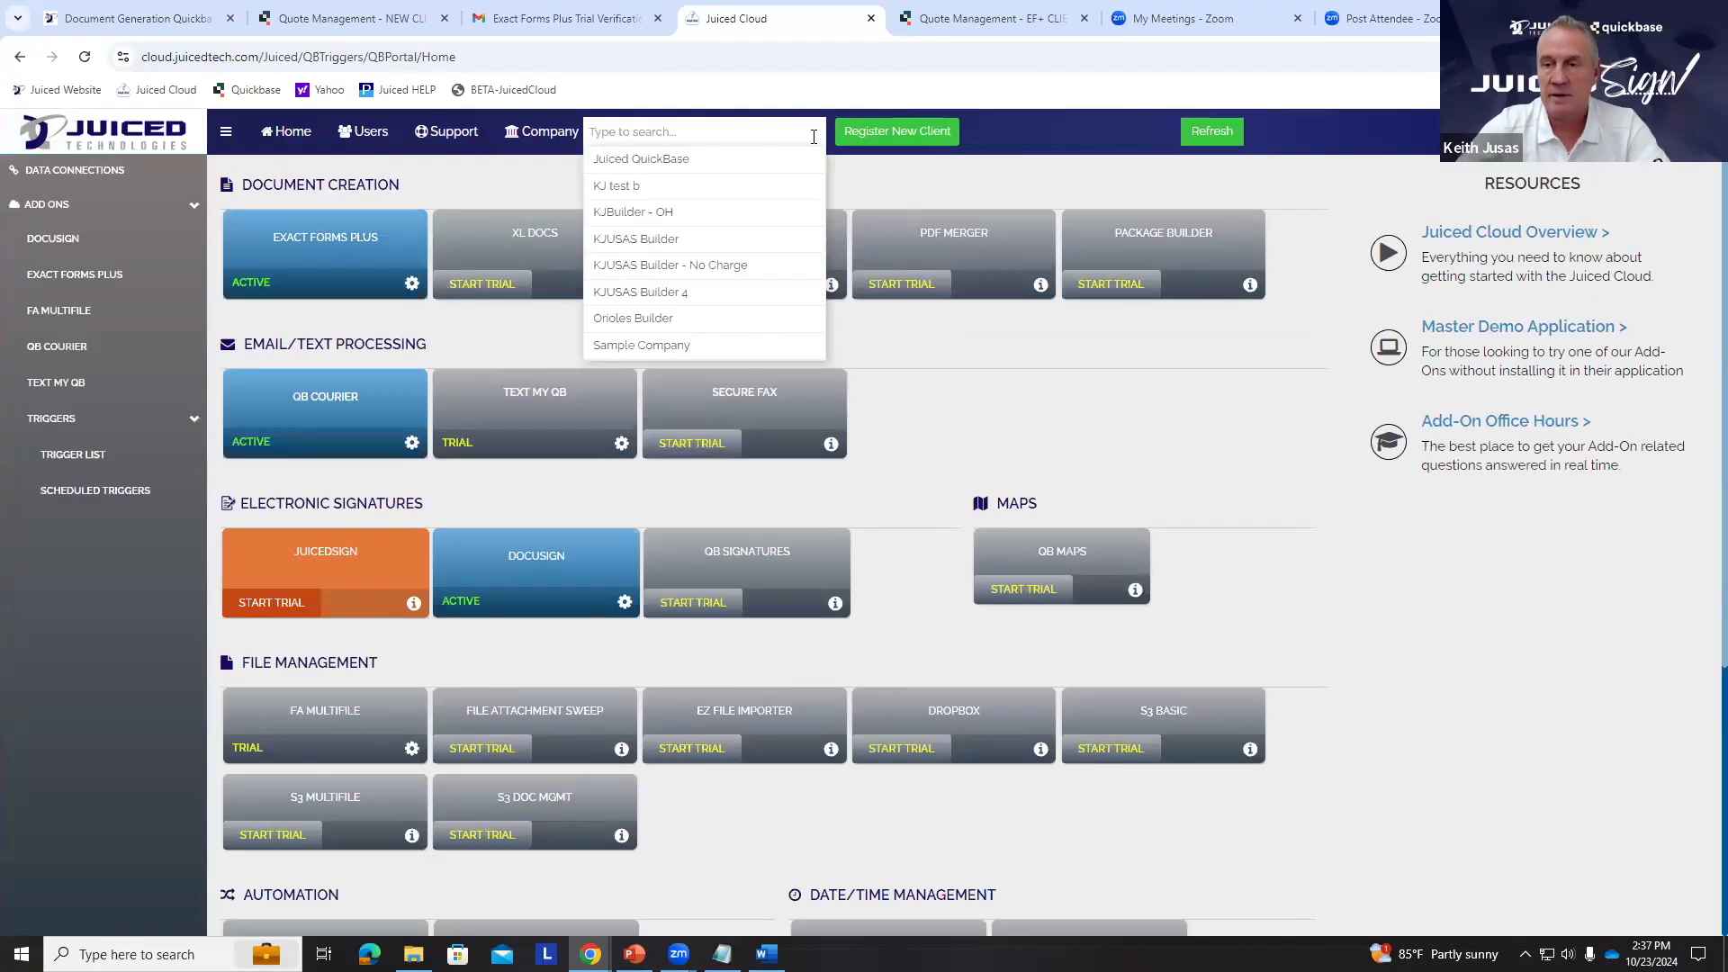
{"action": "left_click", "coordinate": [698, 265]}
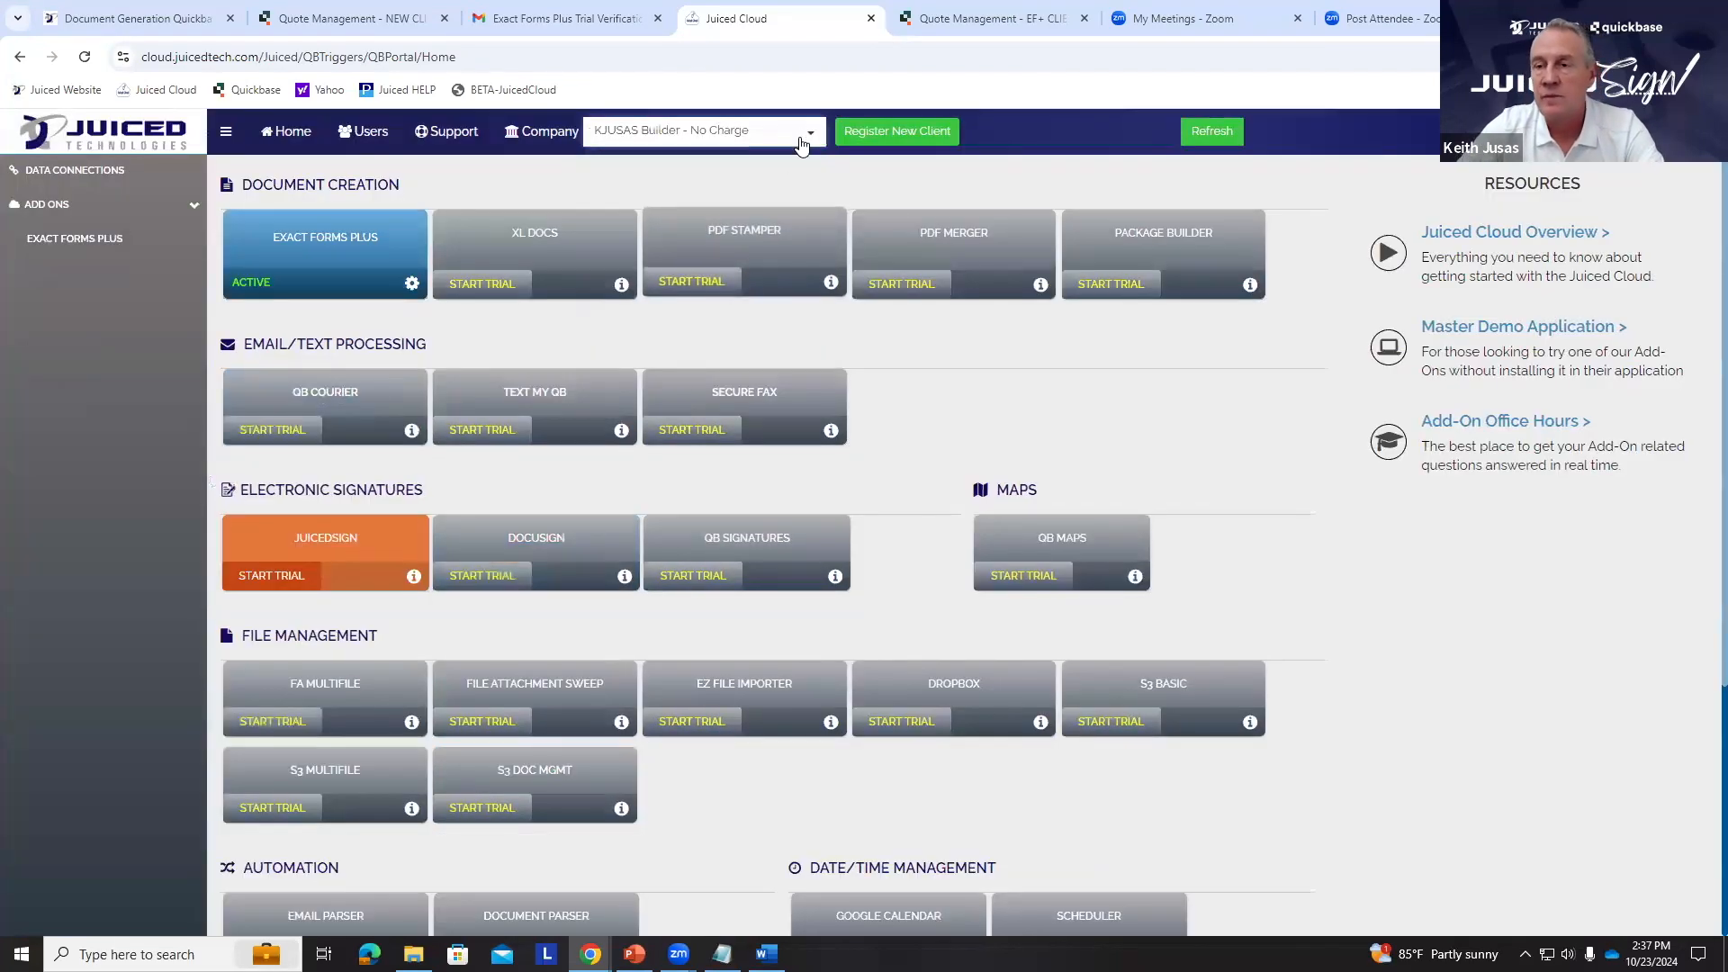
{"action": "left_click", "coordinate": [810, 134]}
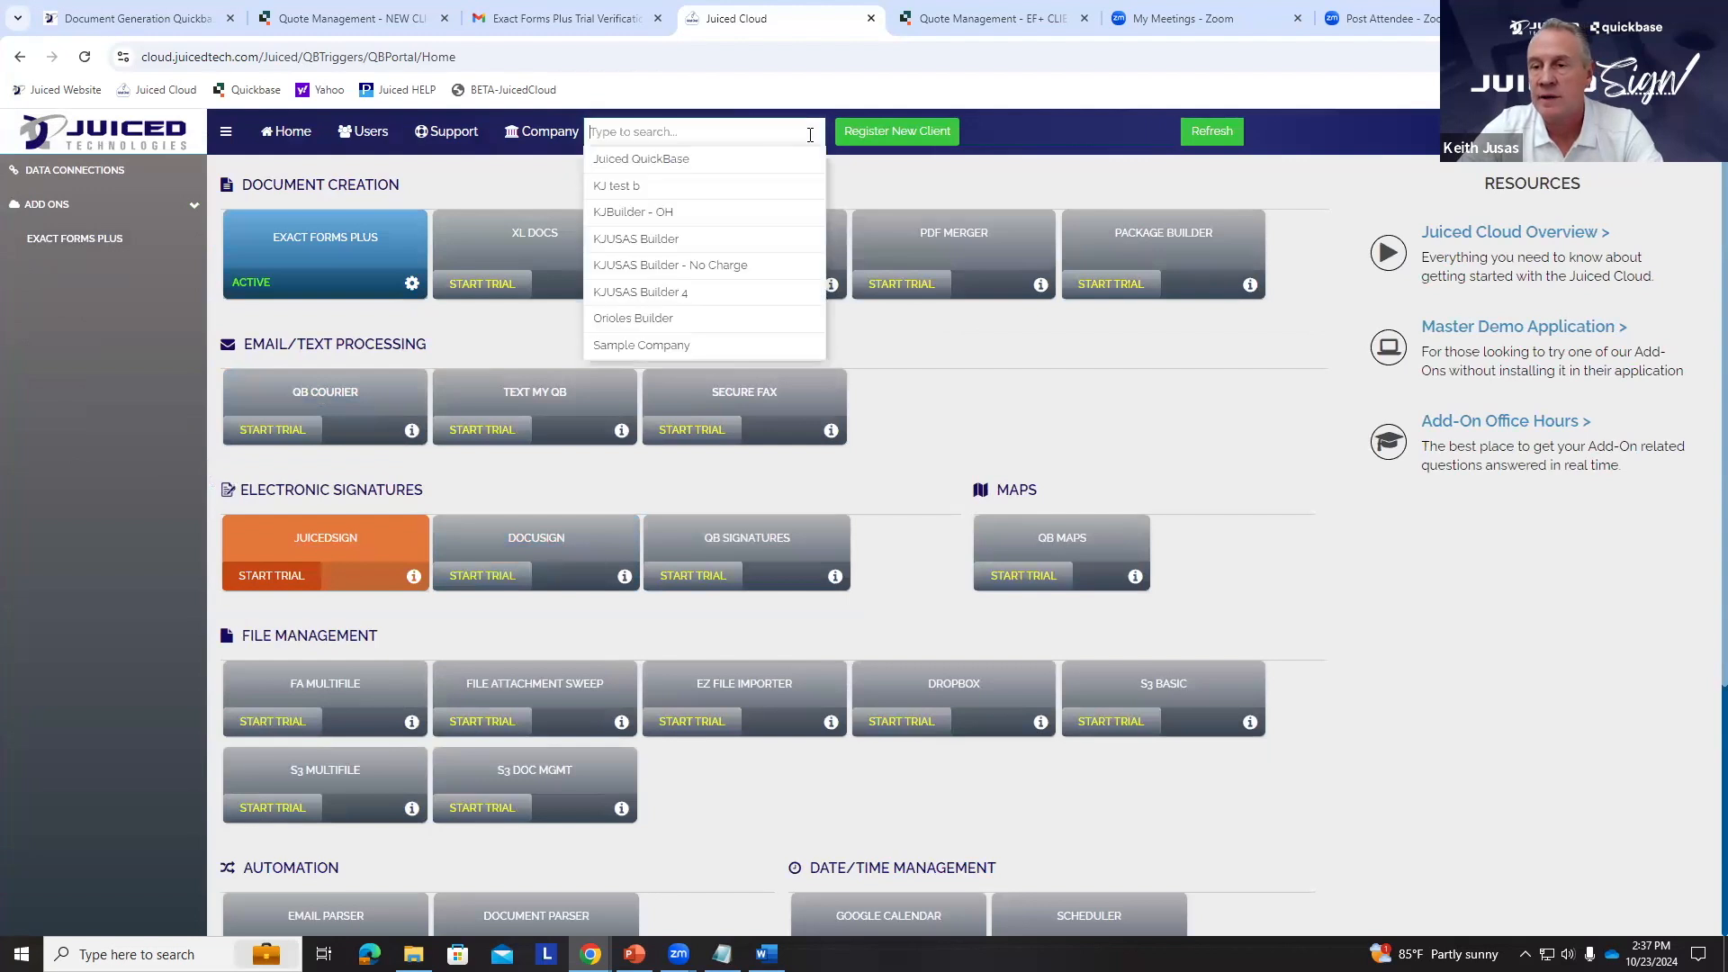
{"action": "left_click", "coordinate": [676, 239]}
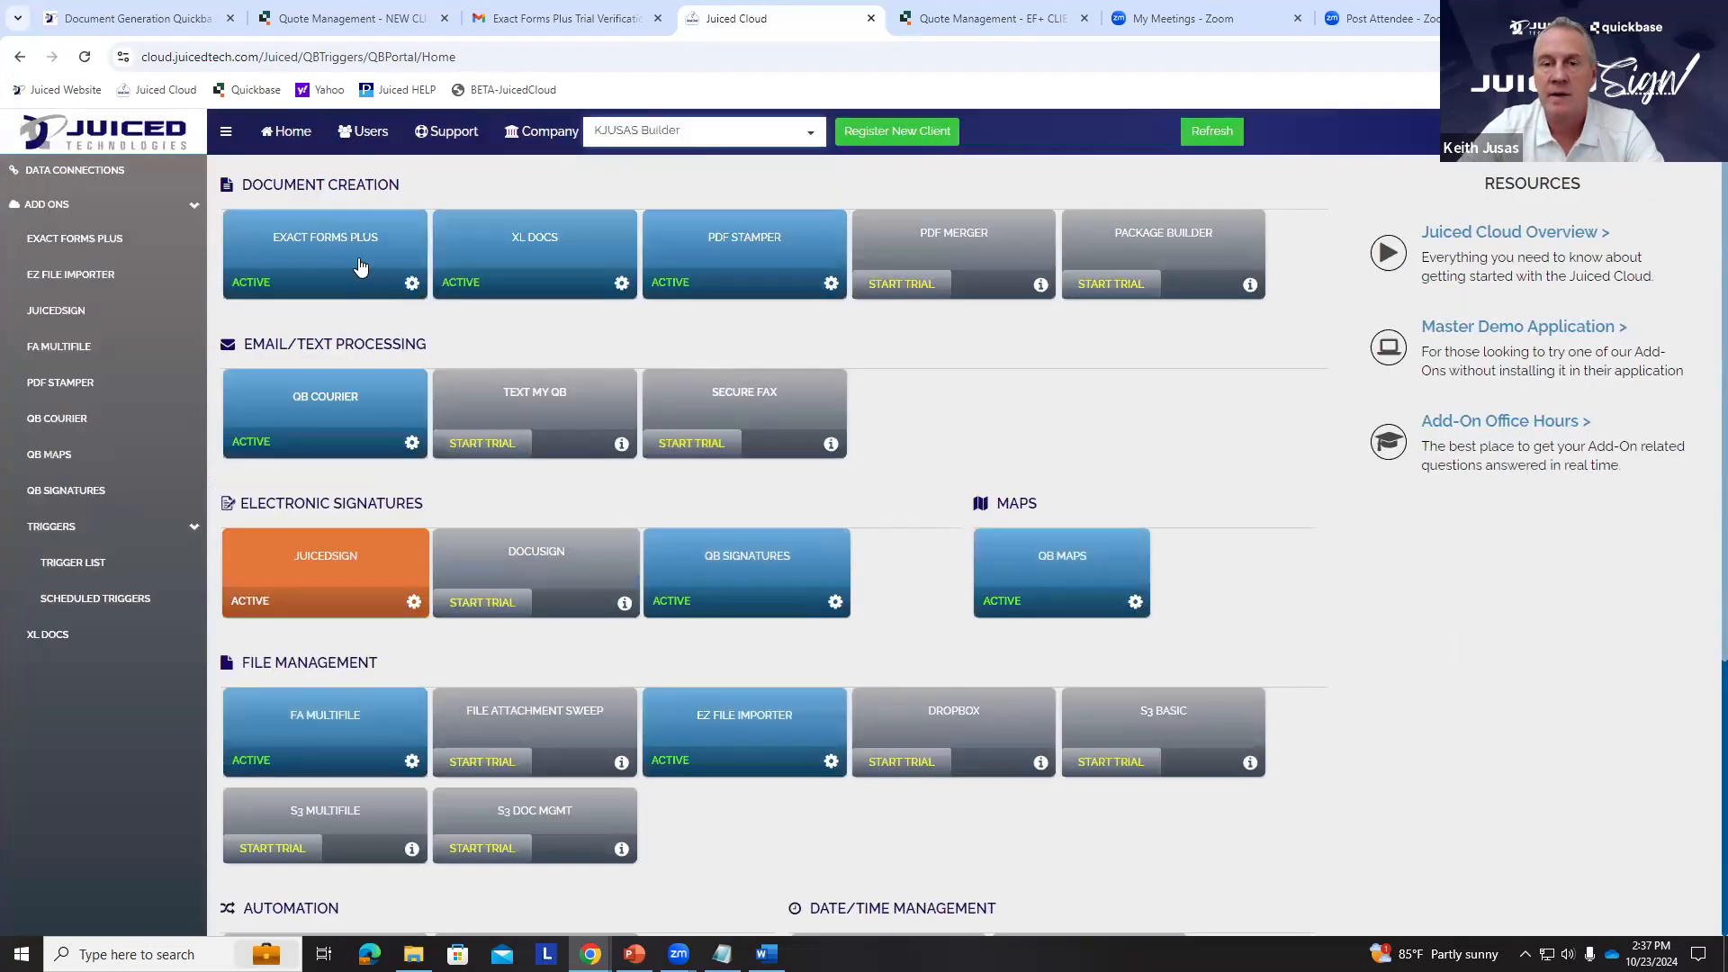
{"action": "left_click", "coordinate": [359, 266]}
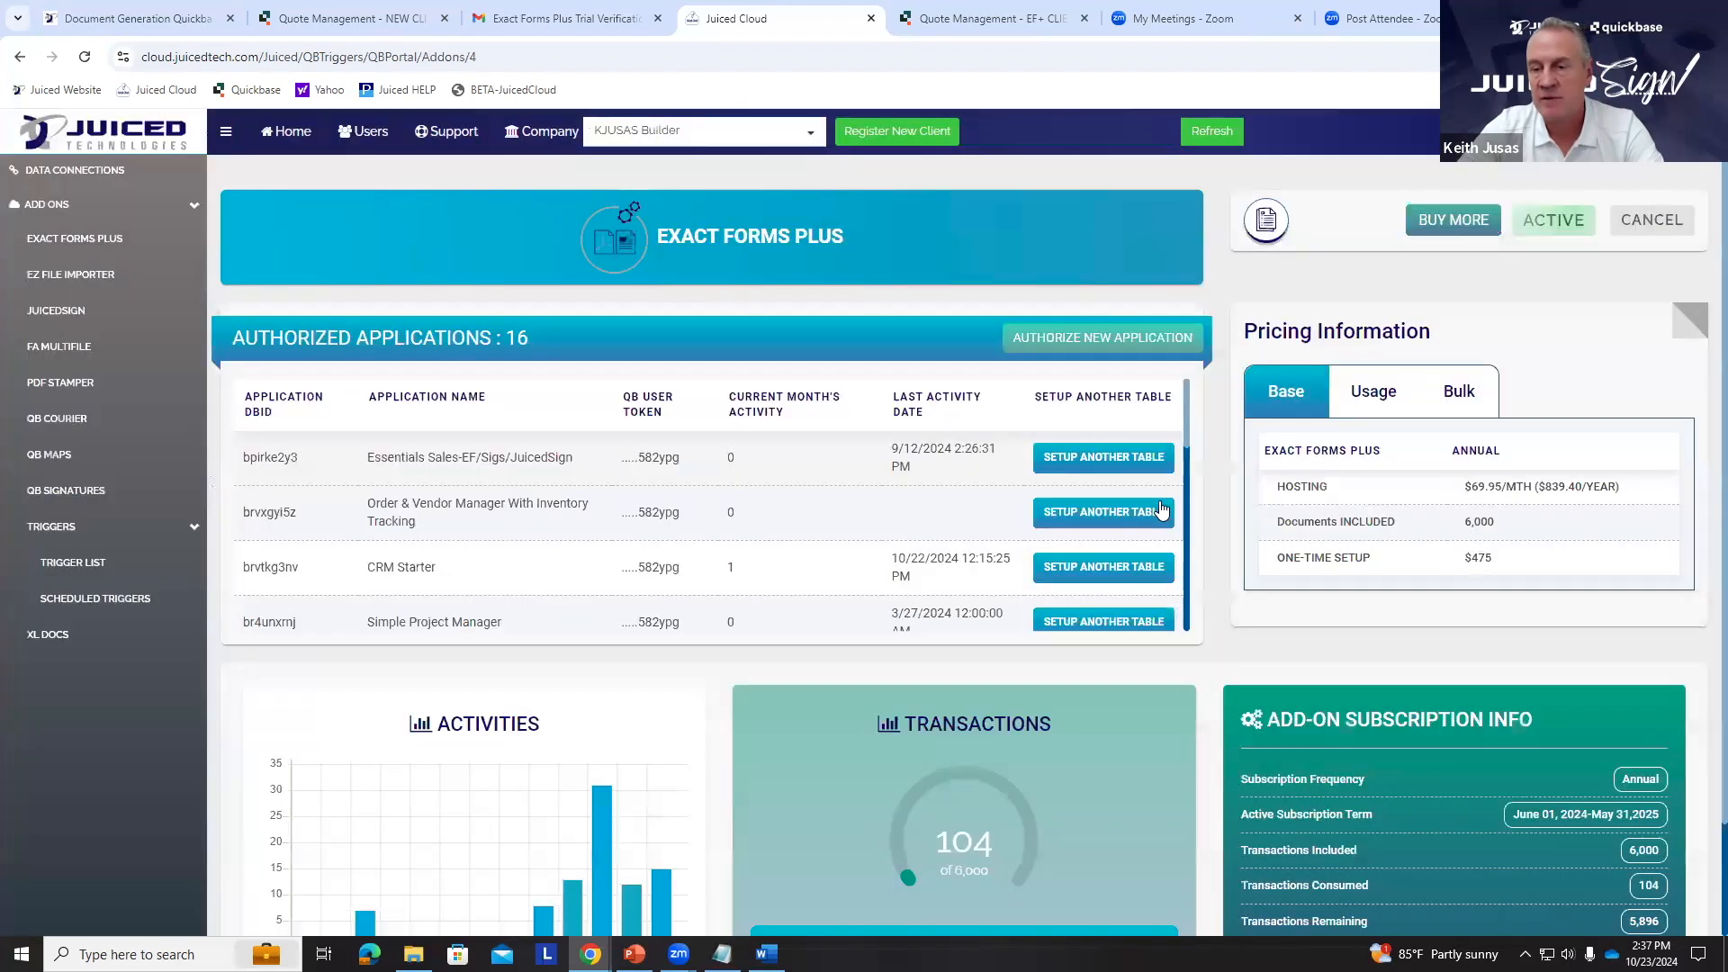
{"action": "left_click_drag", "start_coordinate": [1184, 412], "coordinate": [1182, 630]}
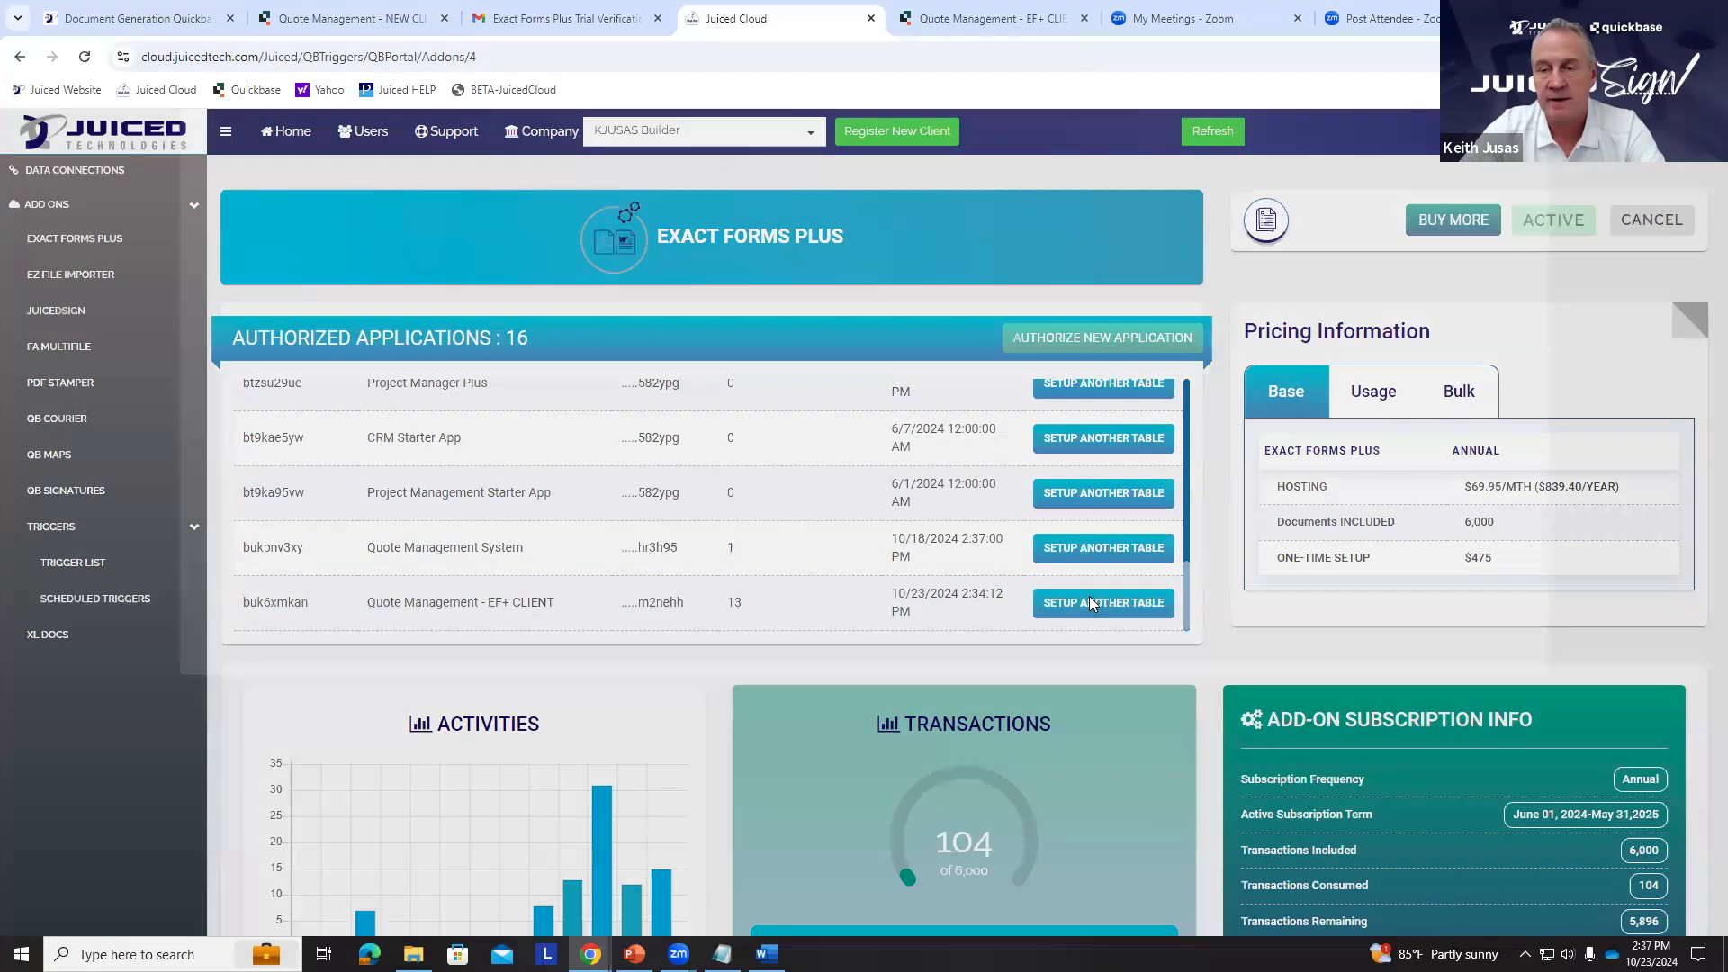
Install Exact Forms Plus on the EF+ CLIENT Quotes table using native document template ID 1
{"action": "left_click", "coordinate": [1090, 604]}
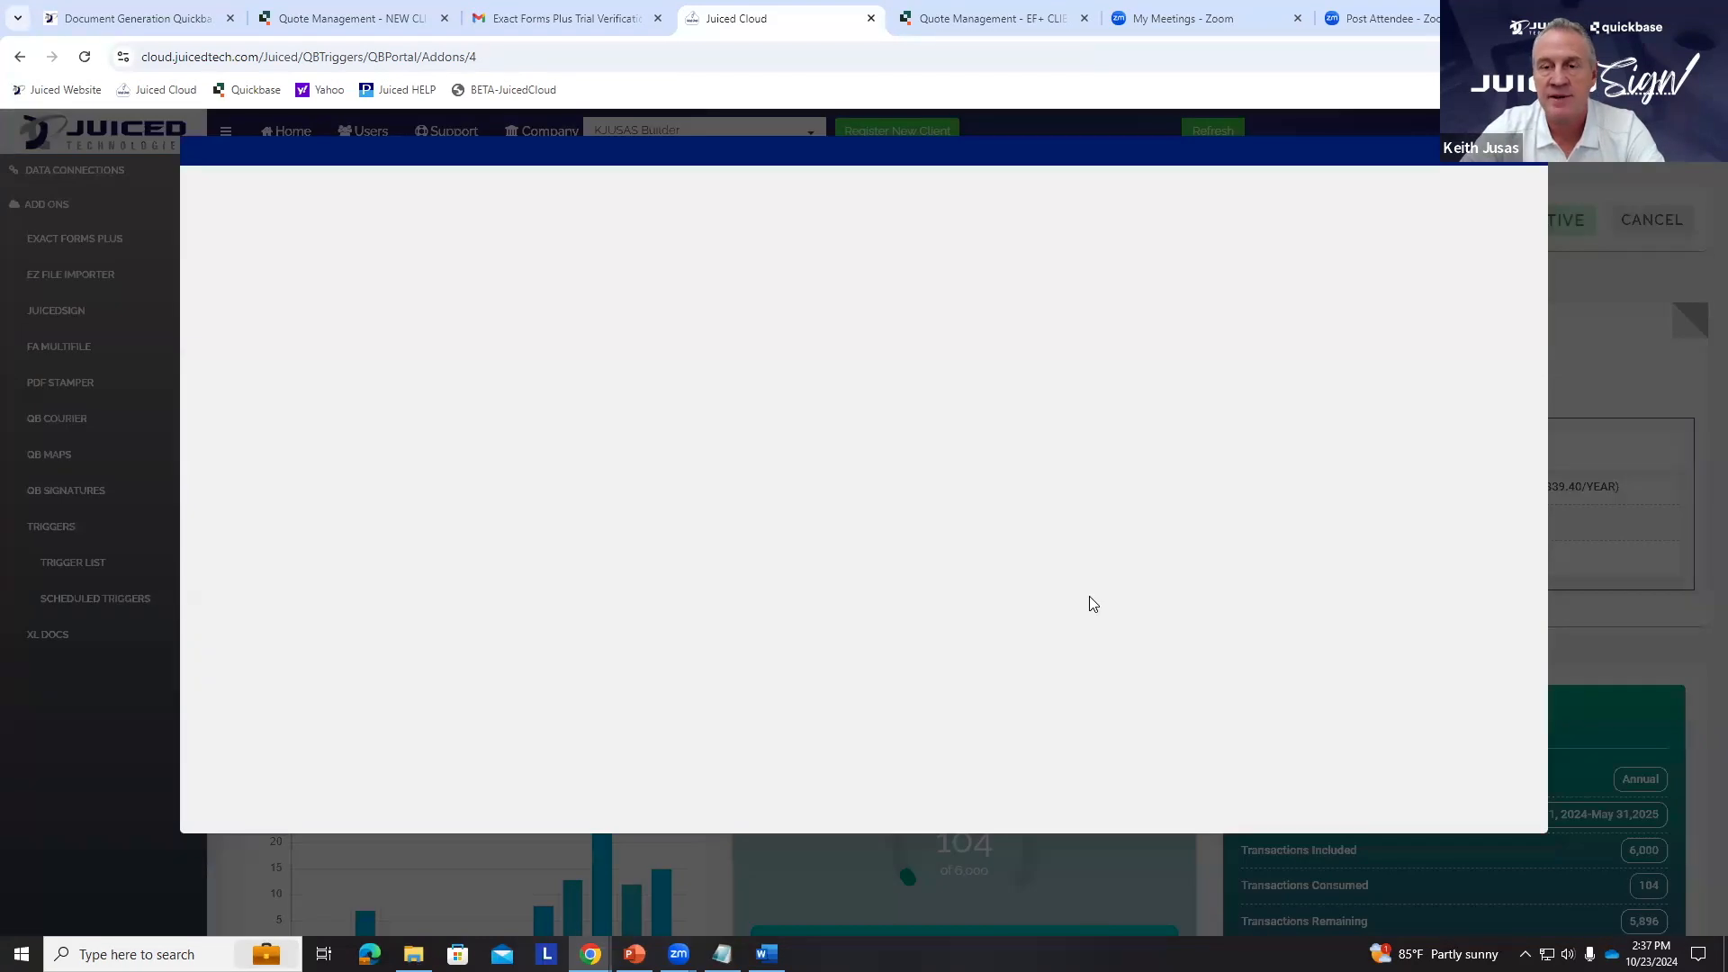
{"action": "left_click", "coordinate": [824, 378]}
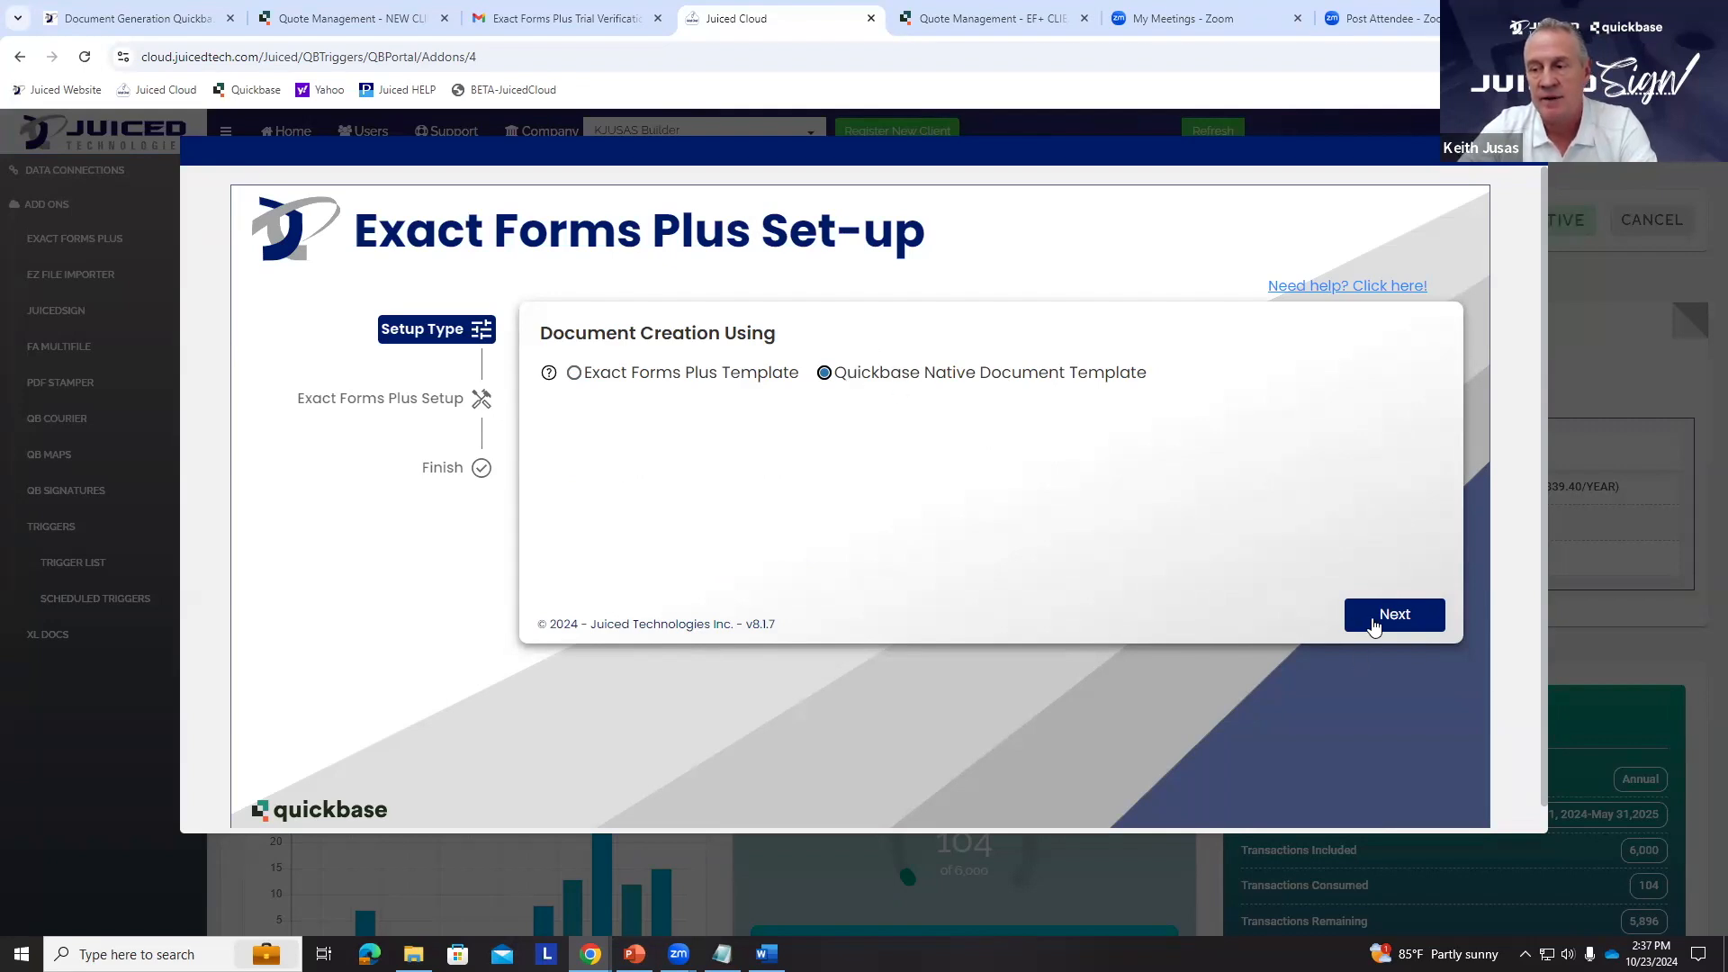
{"action": "left_click", "coordinate": [1368, 621]}
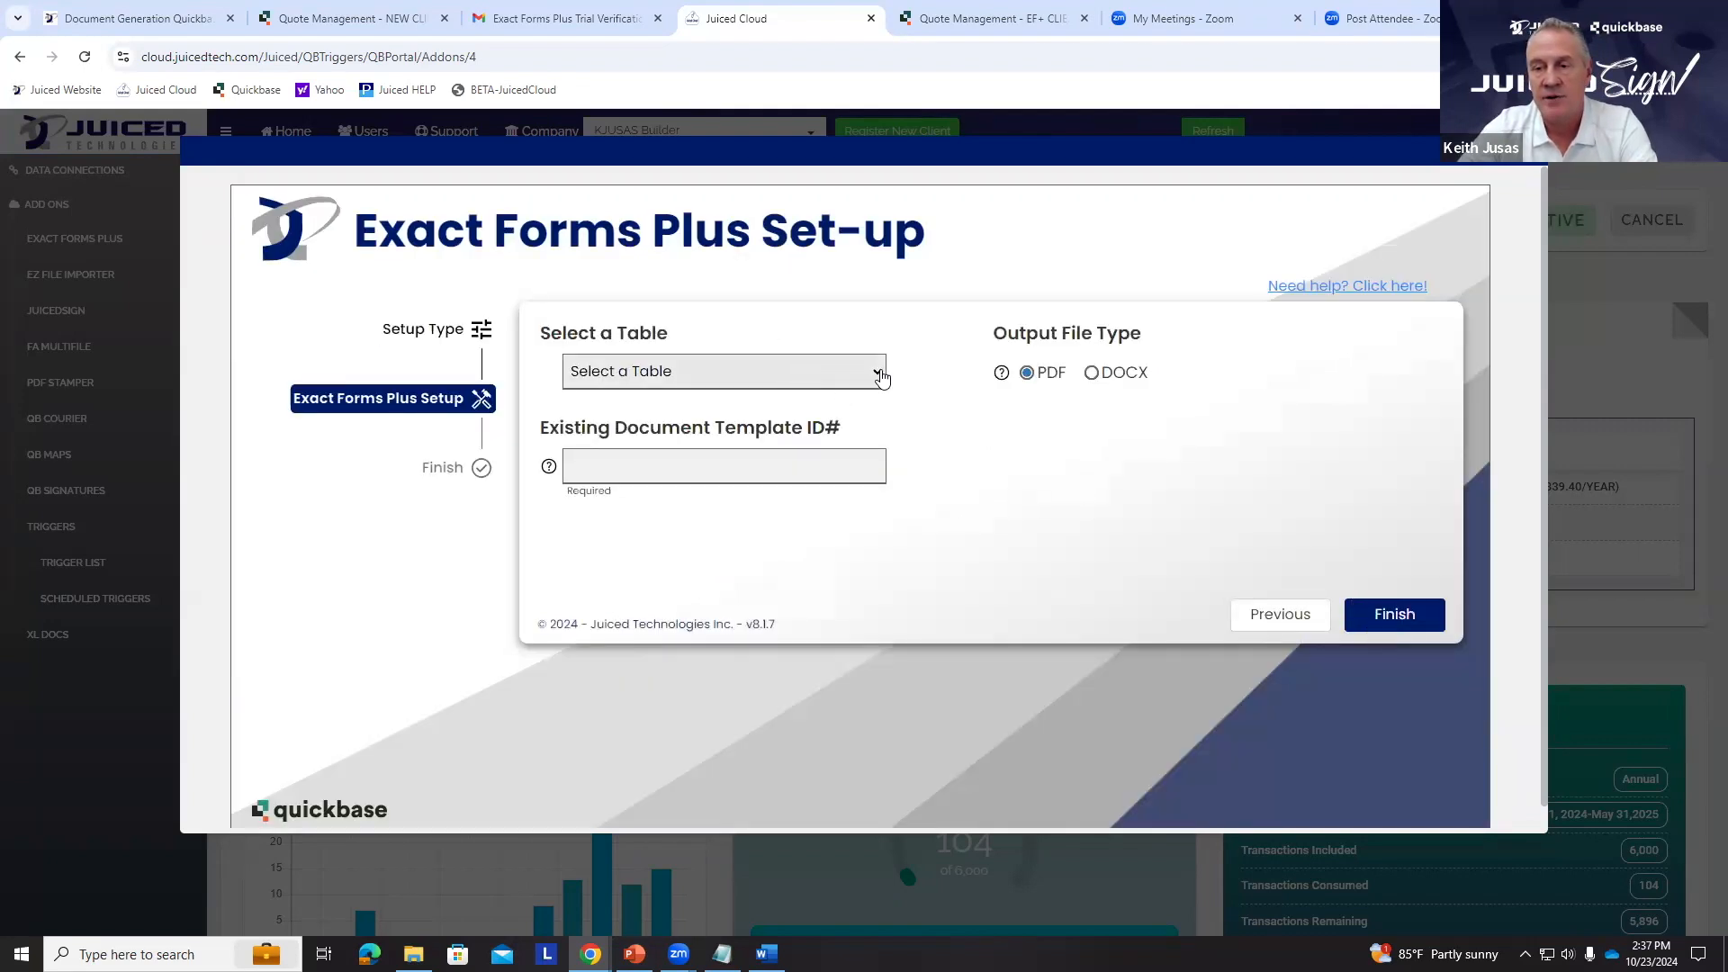
{"action": "left_click", "coordinate": [842, 393]}
{"action": "key", "text": "Escape"}
{"action": "left_click", "coordinate": [745, 468]}
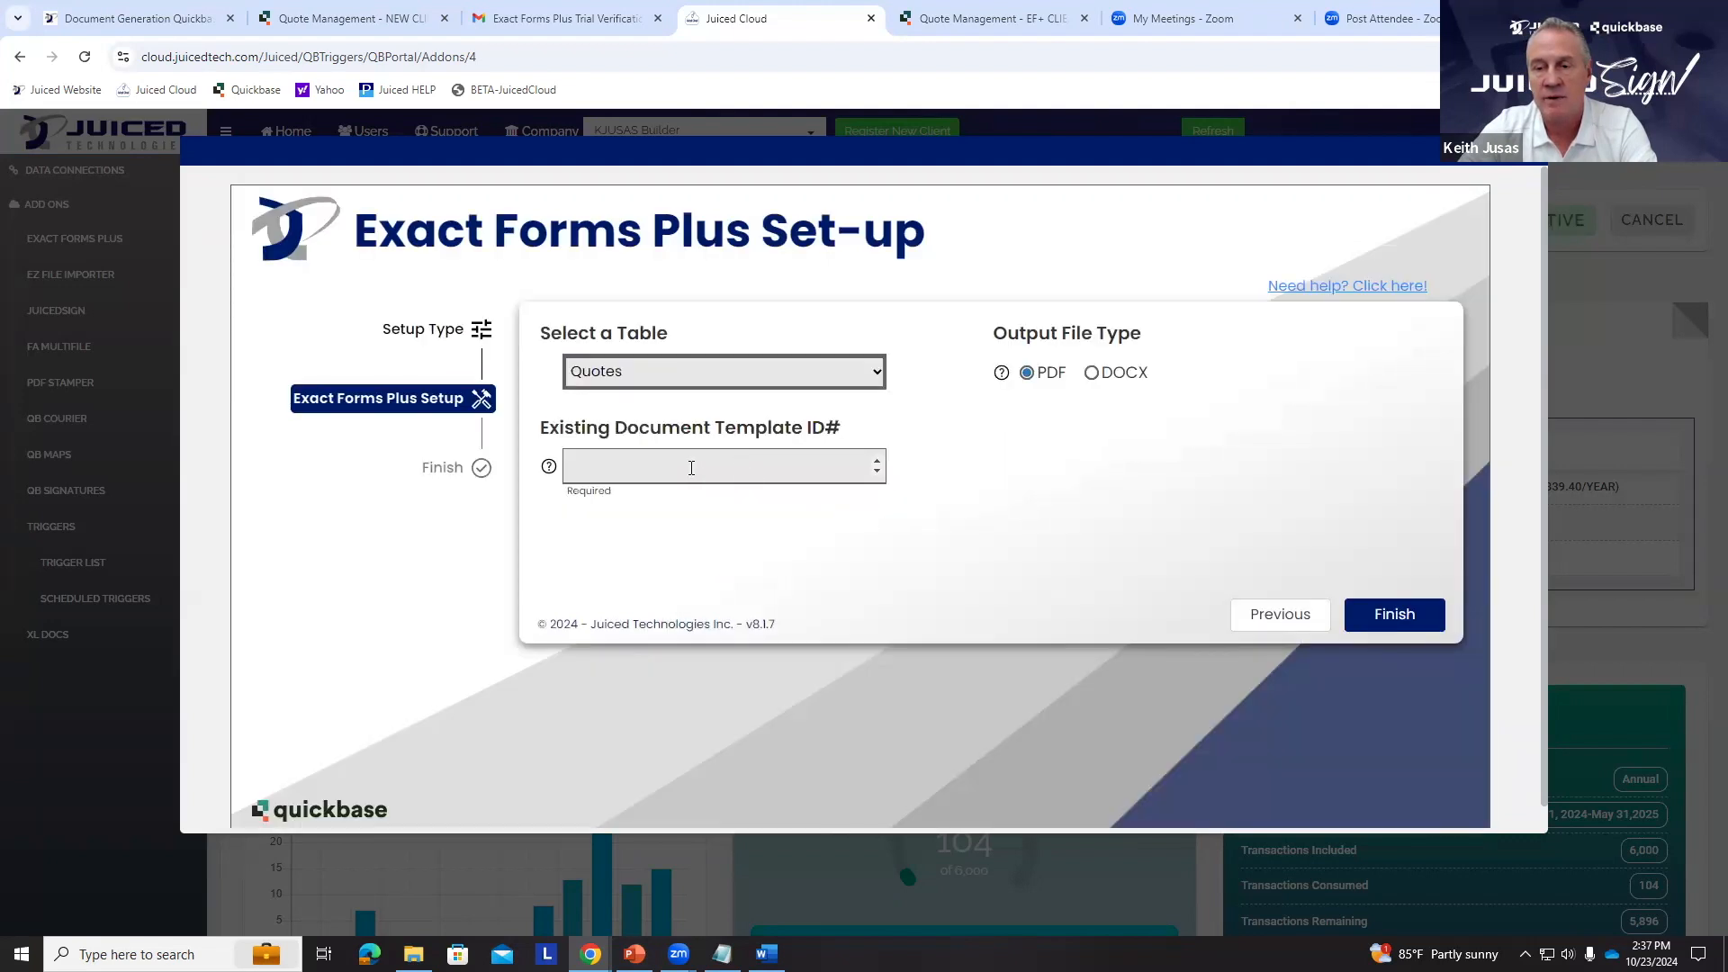
{"action": "type", "text": "1"}
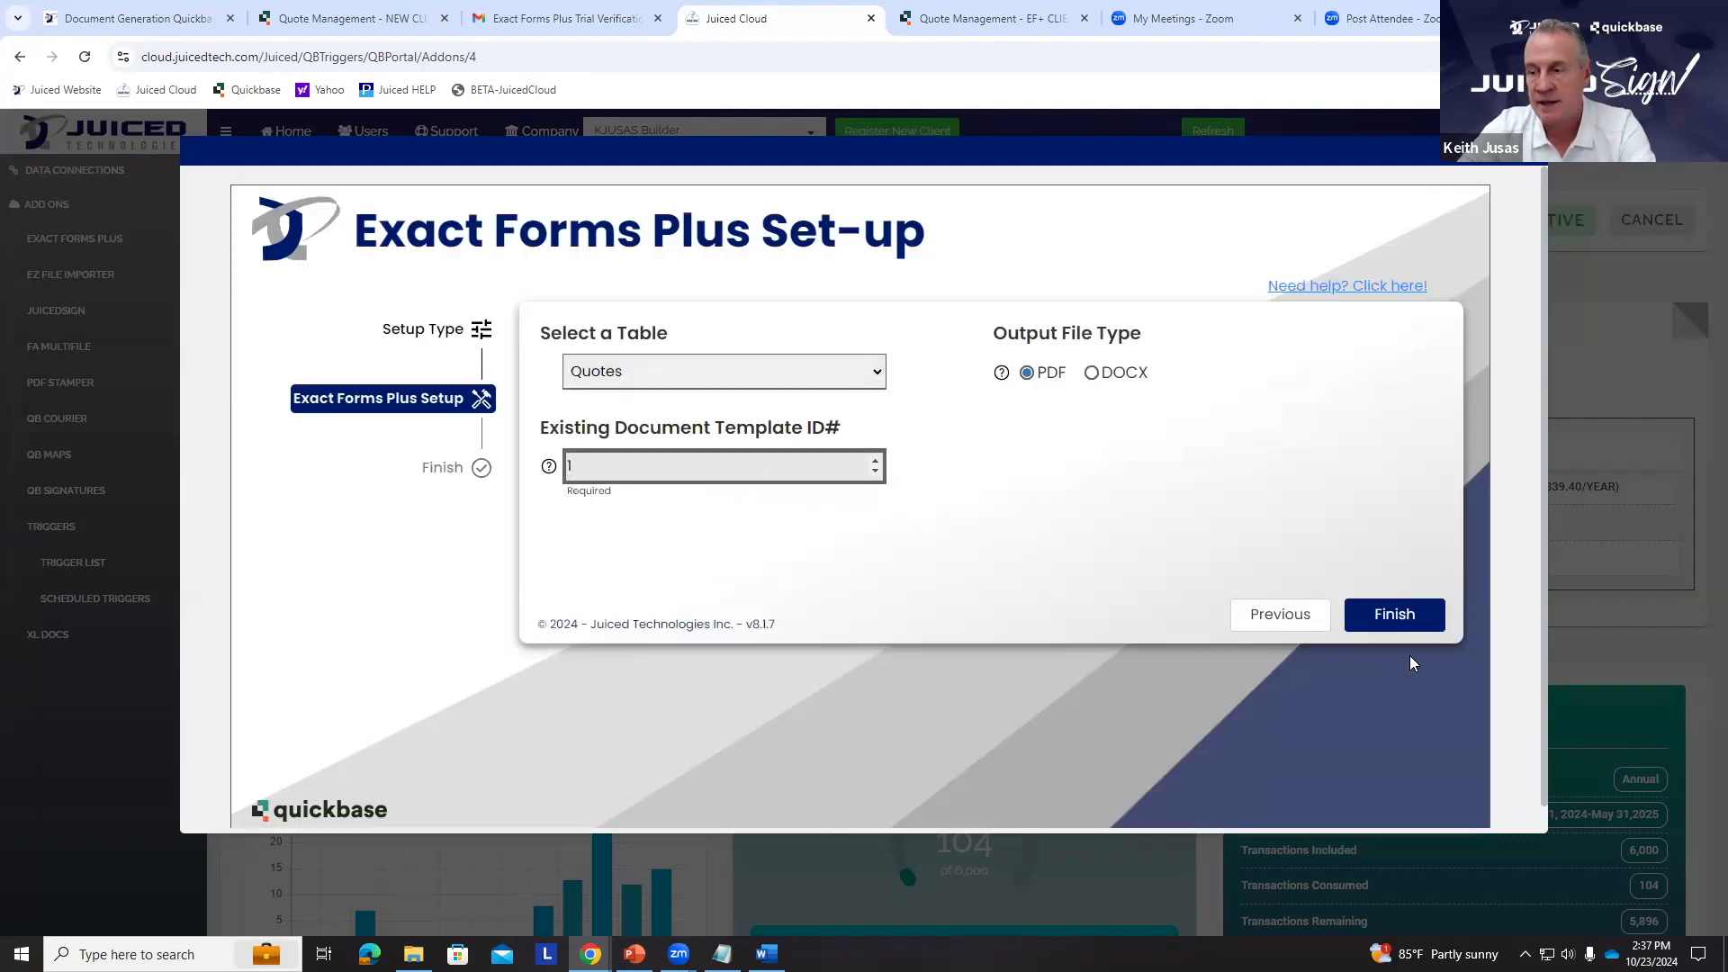
{"action": "left_click", "coordinate": [1386, 616]}
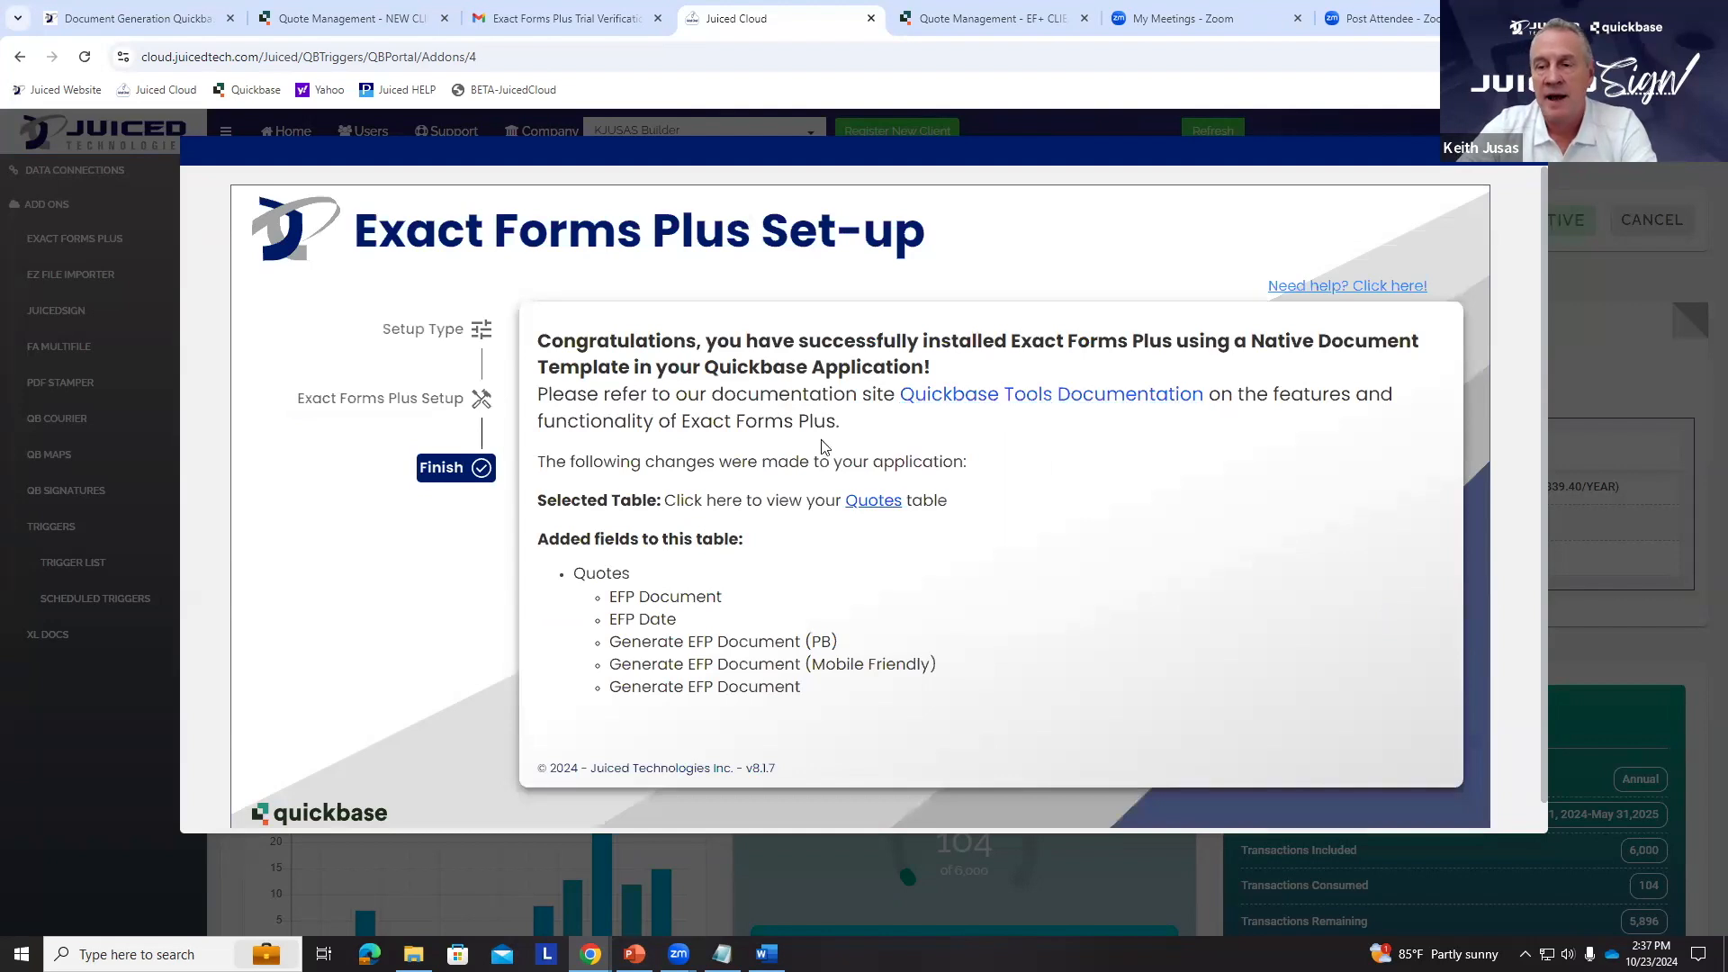
{"action": "left_click", "coordinate": [866, 502]}
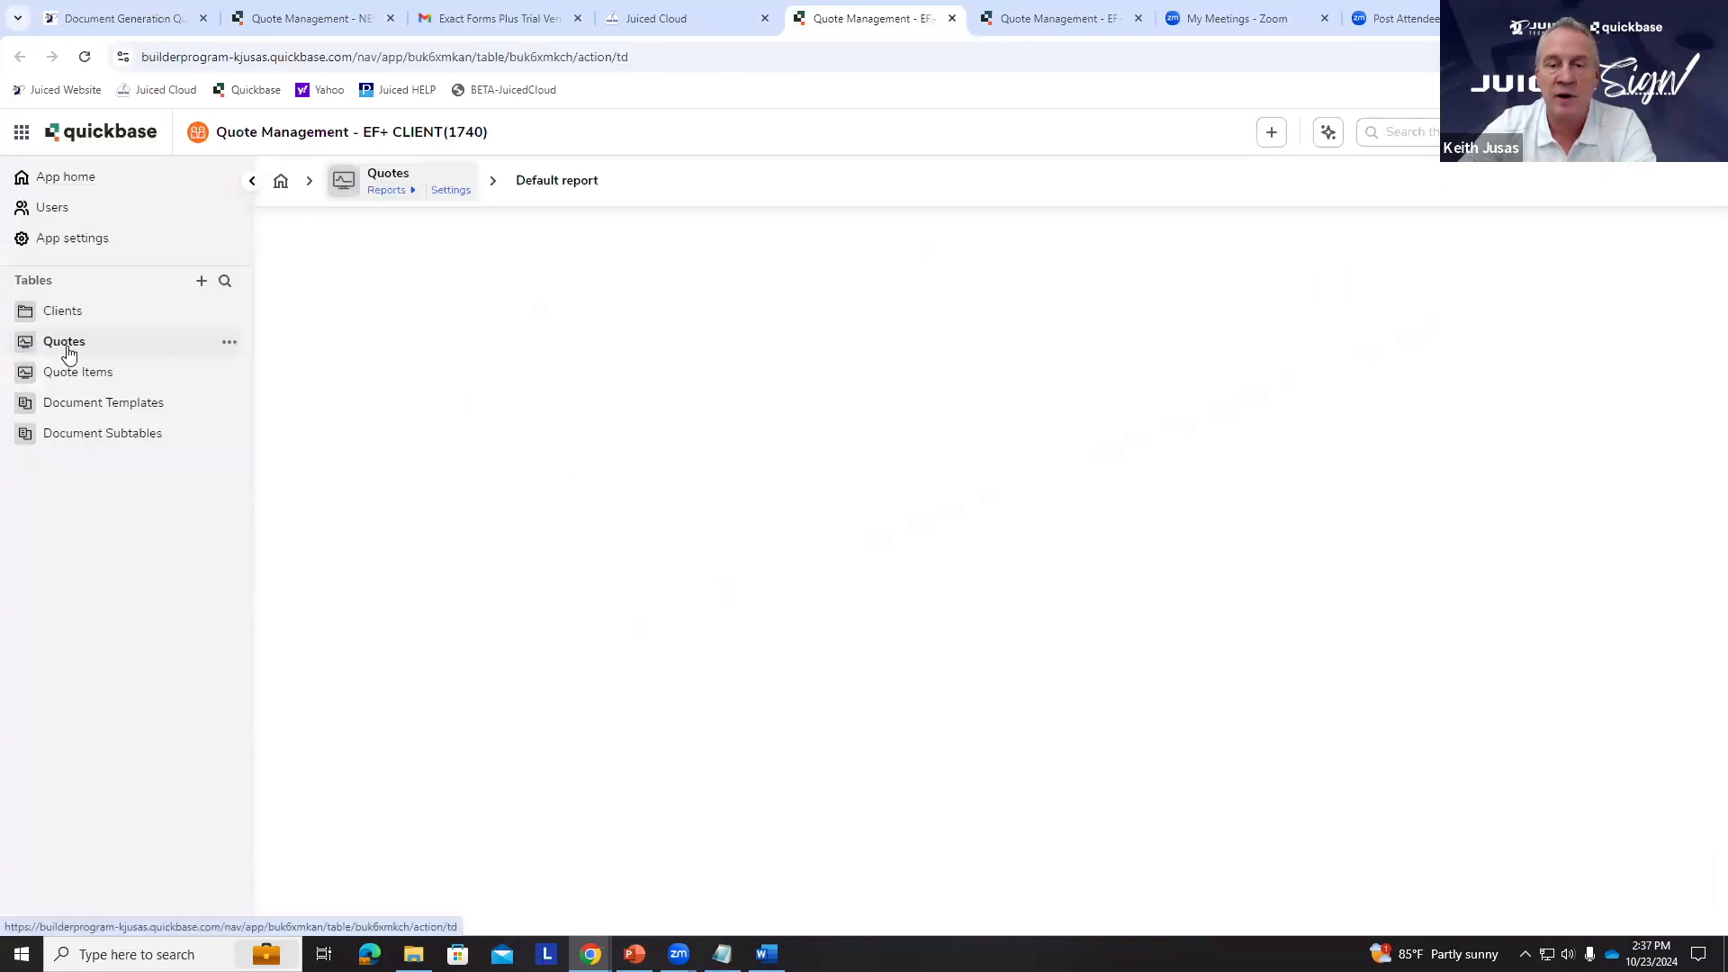
Open quote Q001 from the Quotes report and show its Doc Gen - EF+ section
{"action": "left_click", "coordinate": [66, 343]}
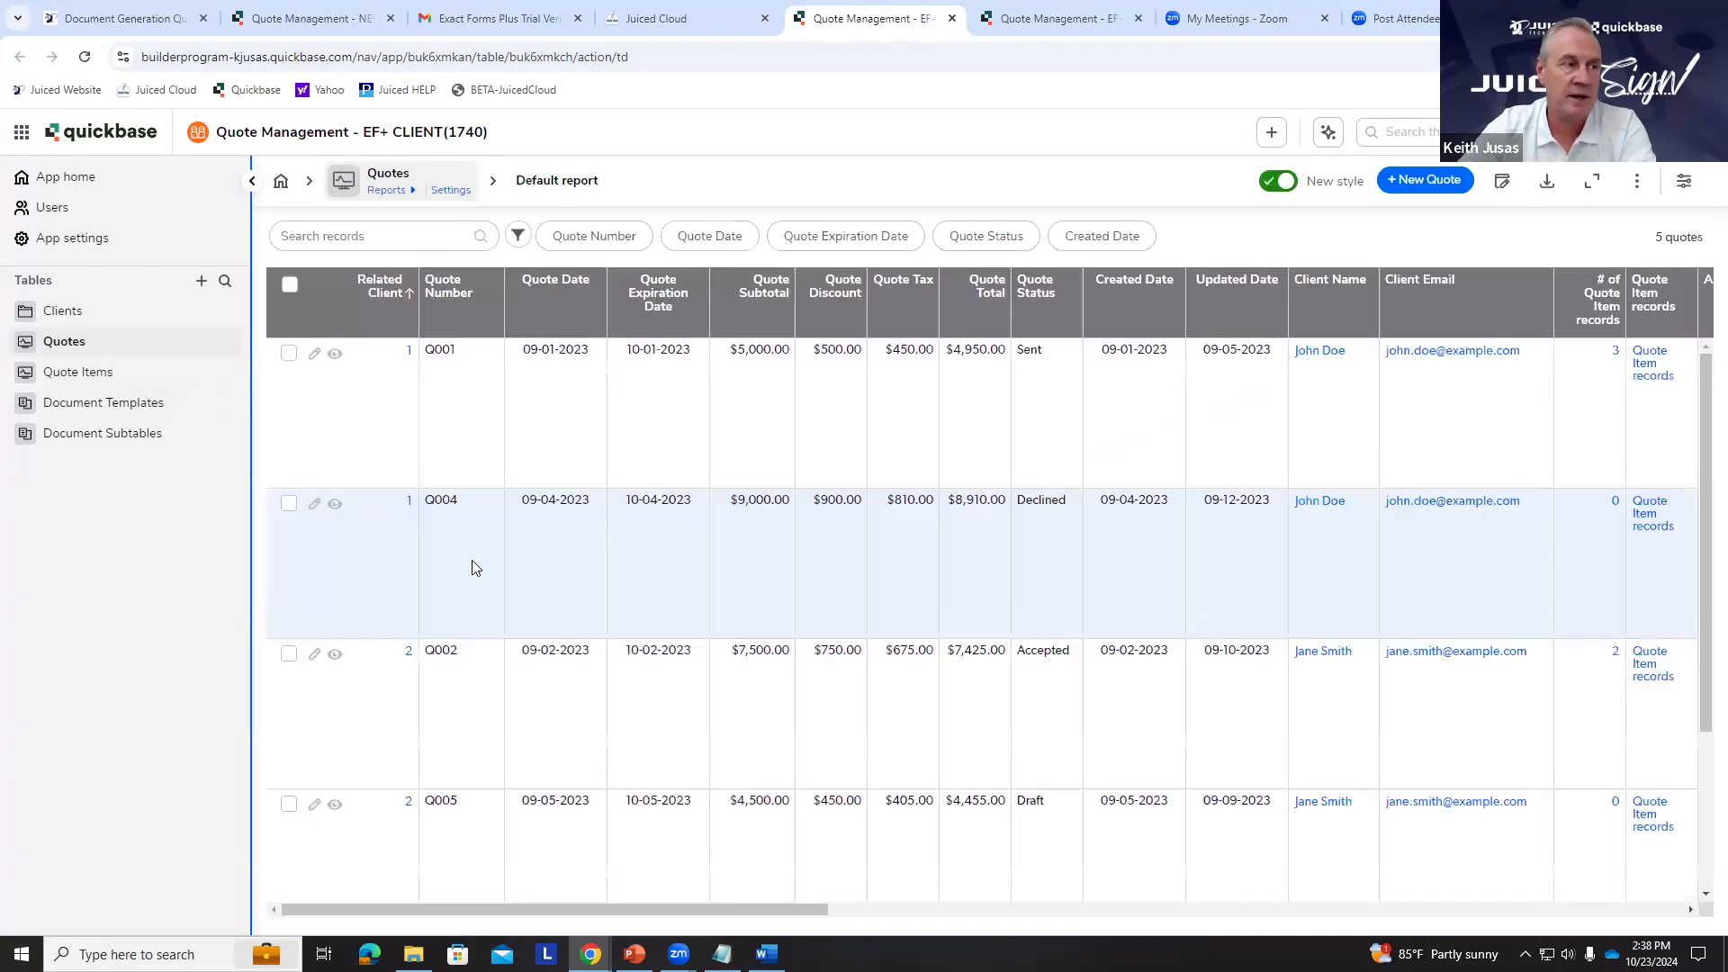
{"action": "left_click", "coordinate": [335, 353]}
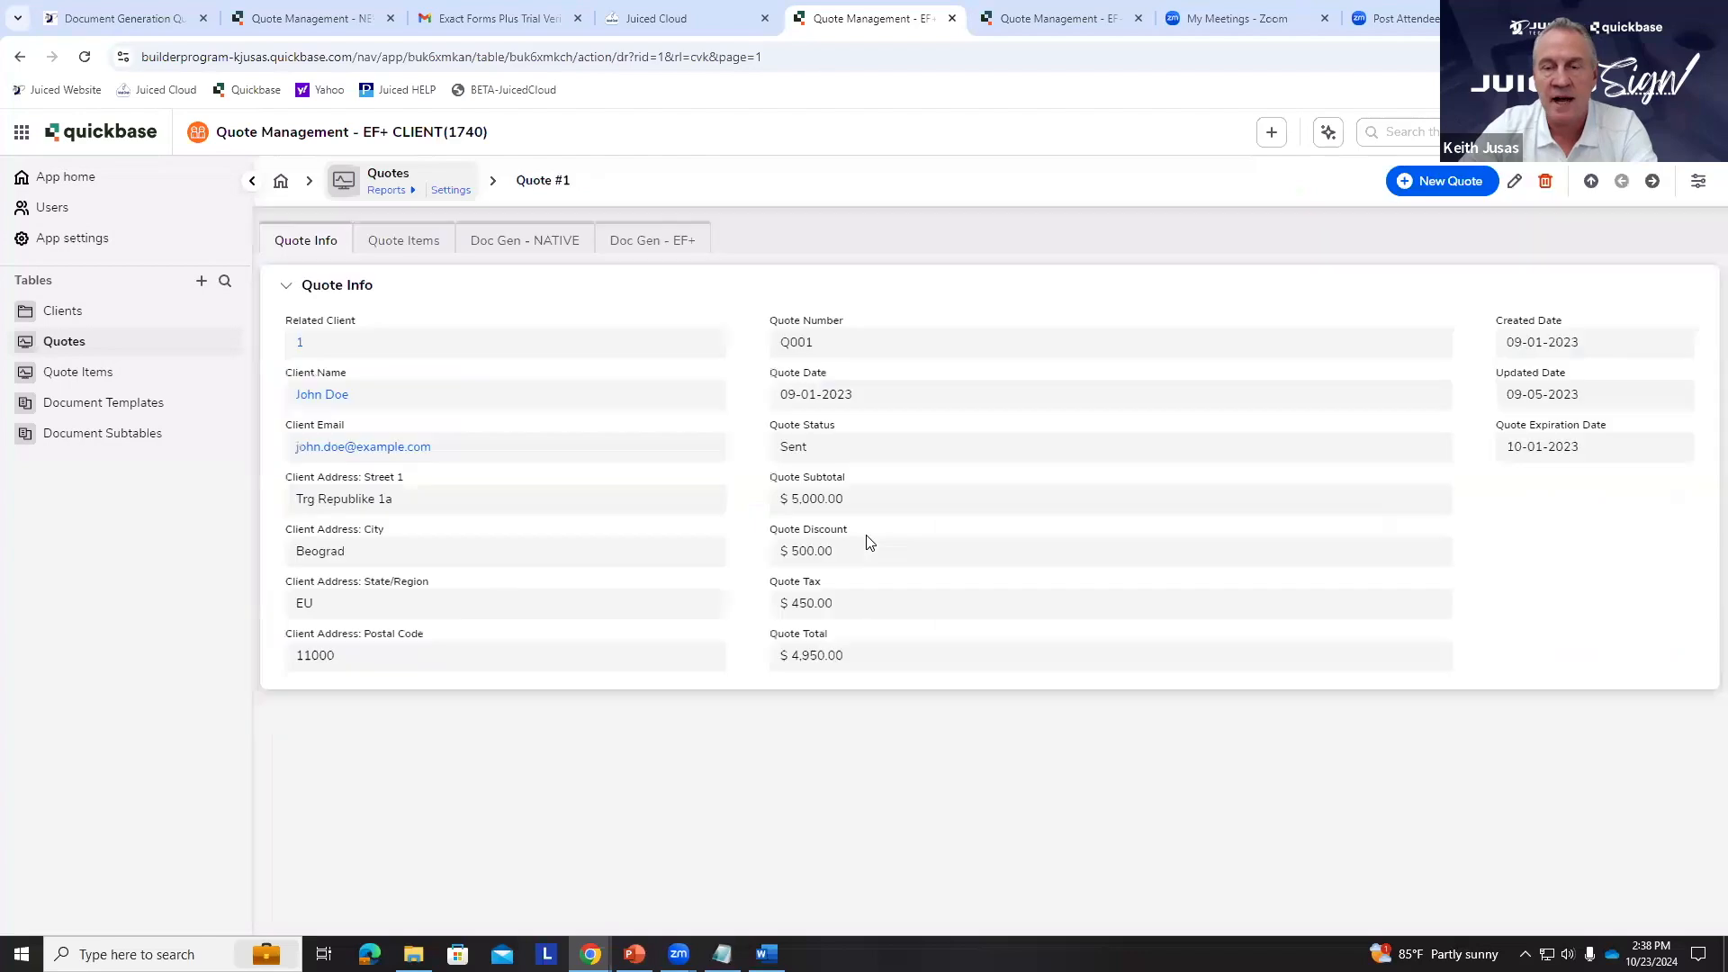
{"action": "left_click", "coordinate": [630, 244]}
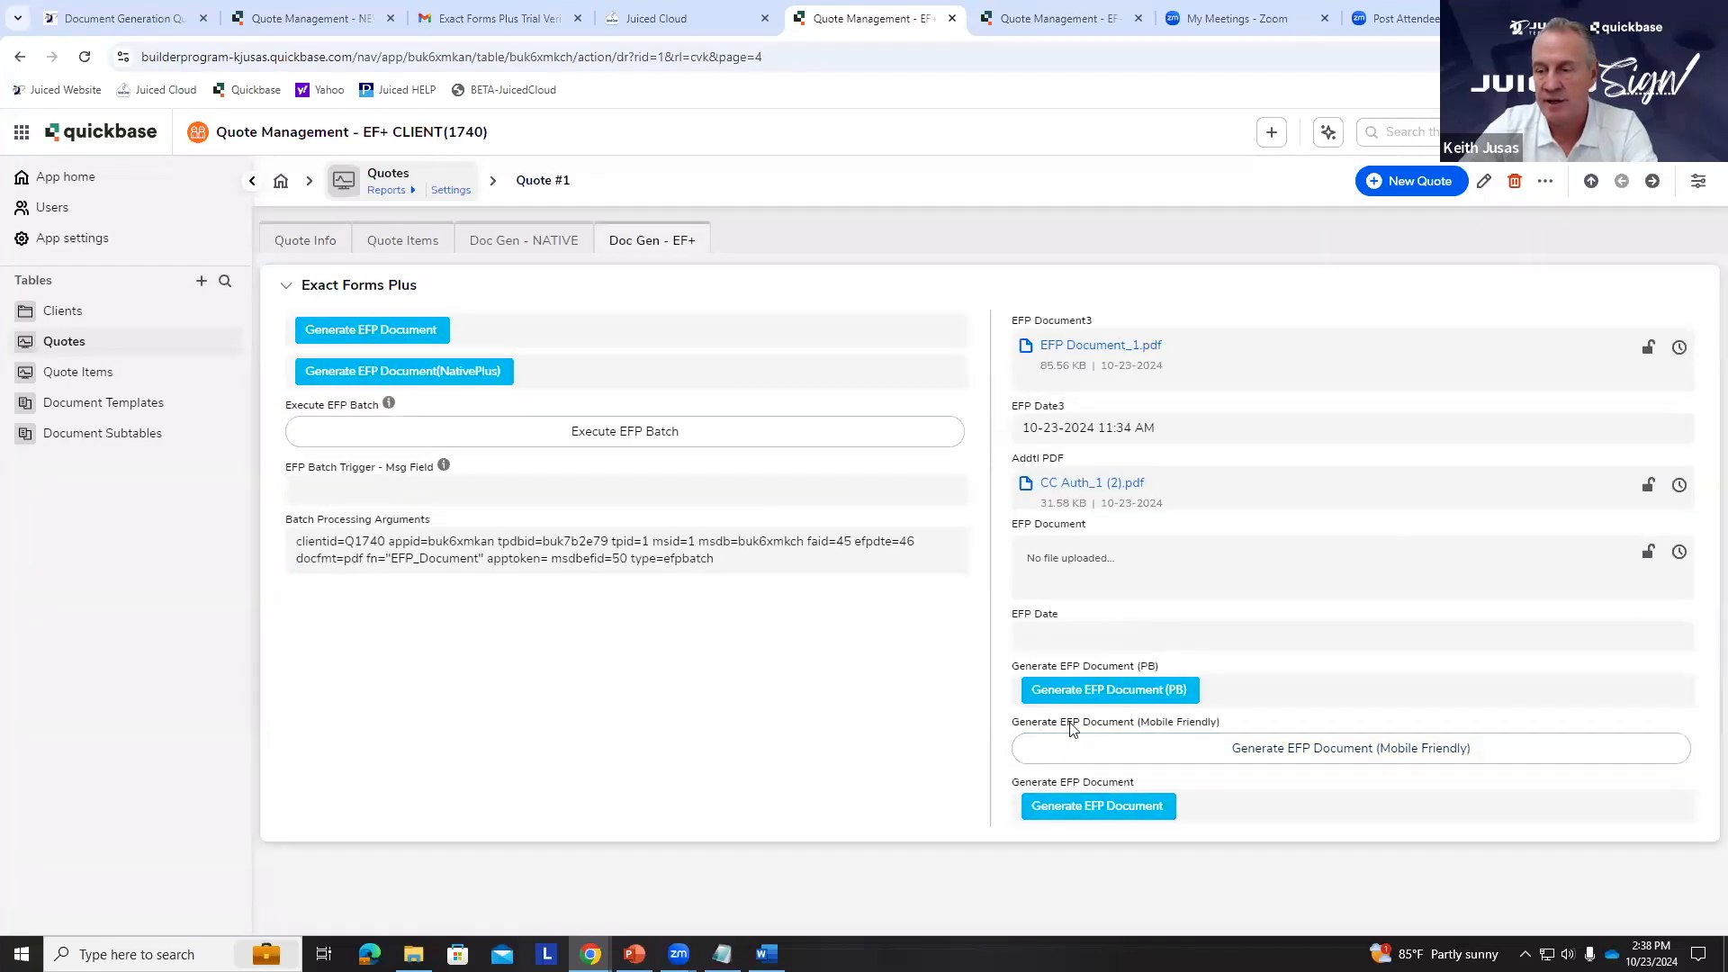
Inspect the &native=y line in the Generate EFP Document formula, then generate an EFP document
{"action": "right_click", "coordinate": [1133, 789]}
{"action": "left_click", "coordinate": [1170, 842]}
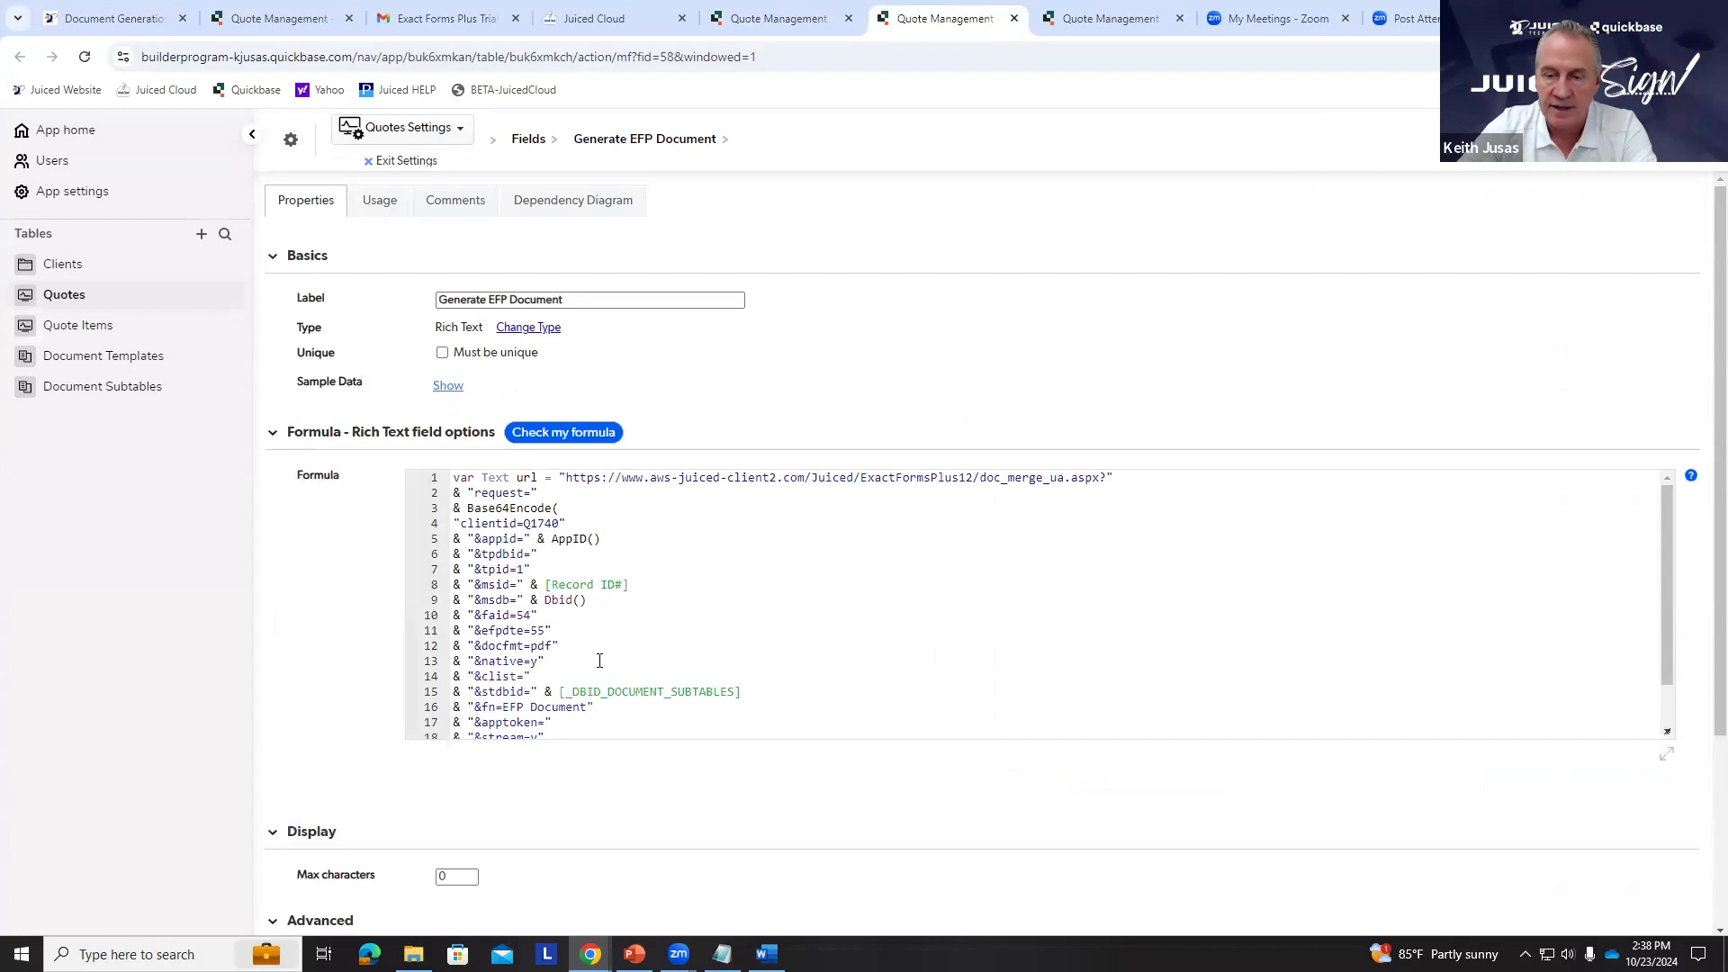
{"action": "left_click_drag", "start_coordinate": [583, 662], "coordinate": [452, 662]}
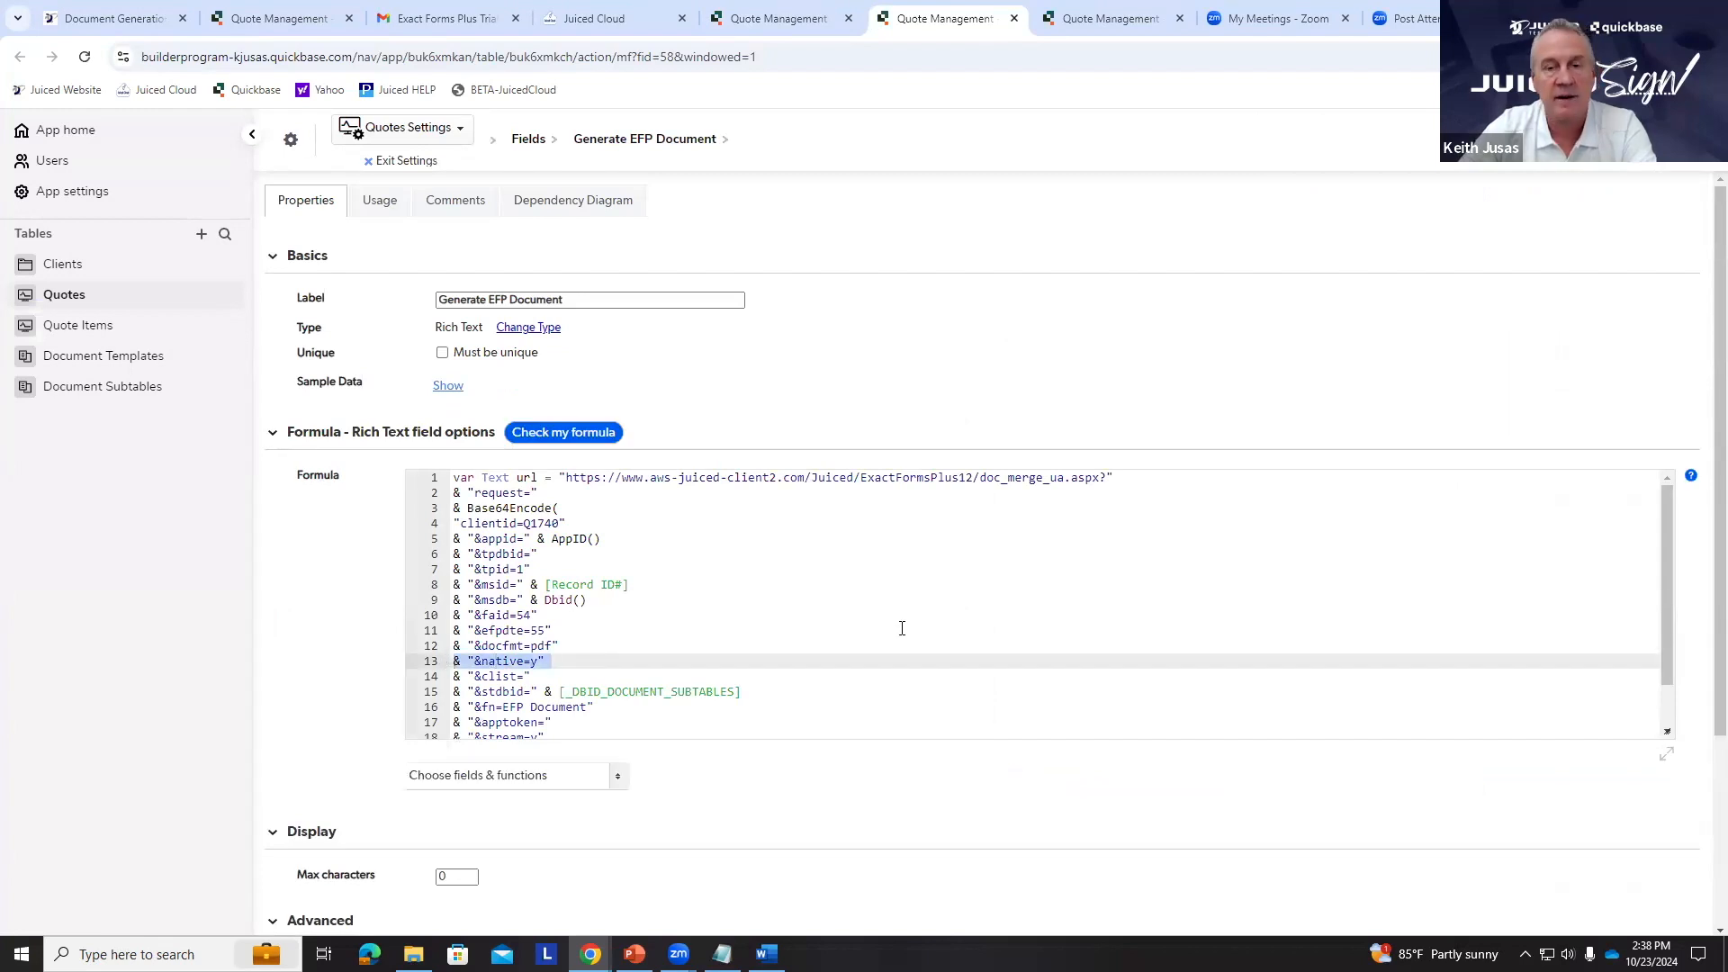
{"action": "left_click", "coordinate": [1619, 140]}
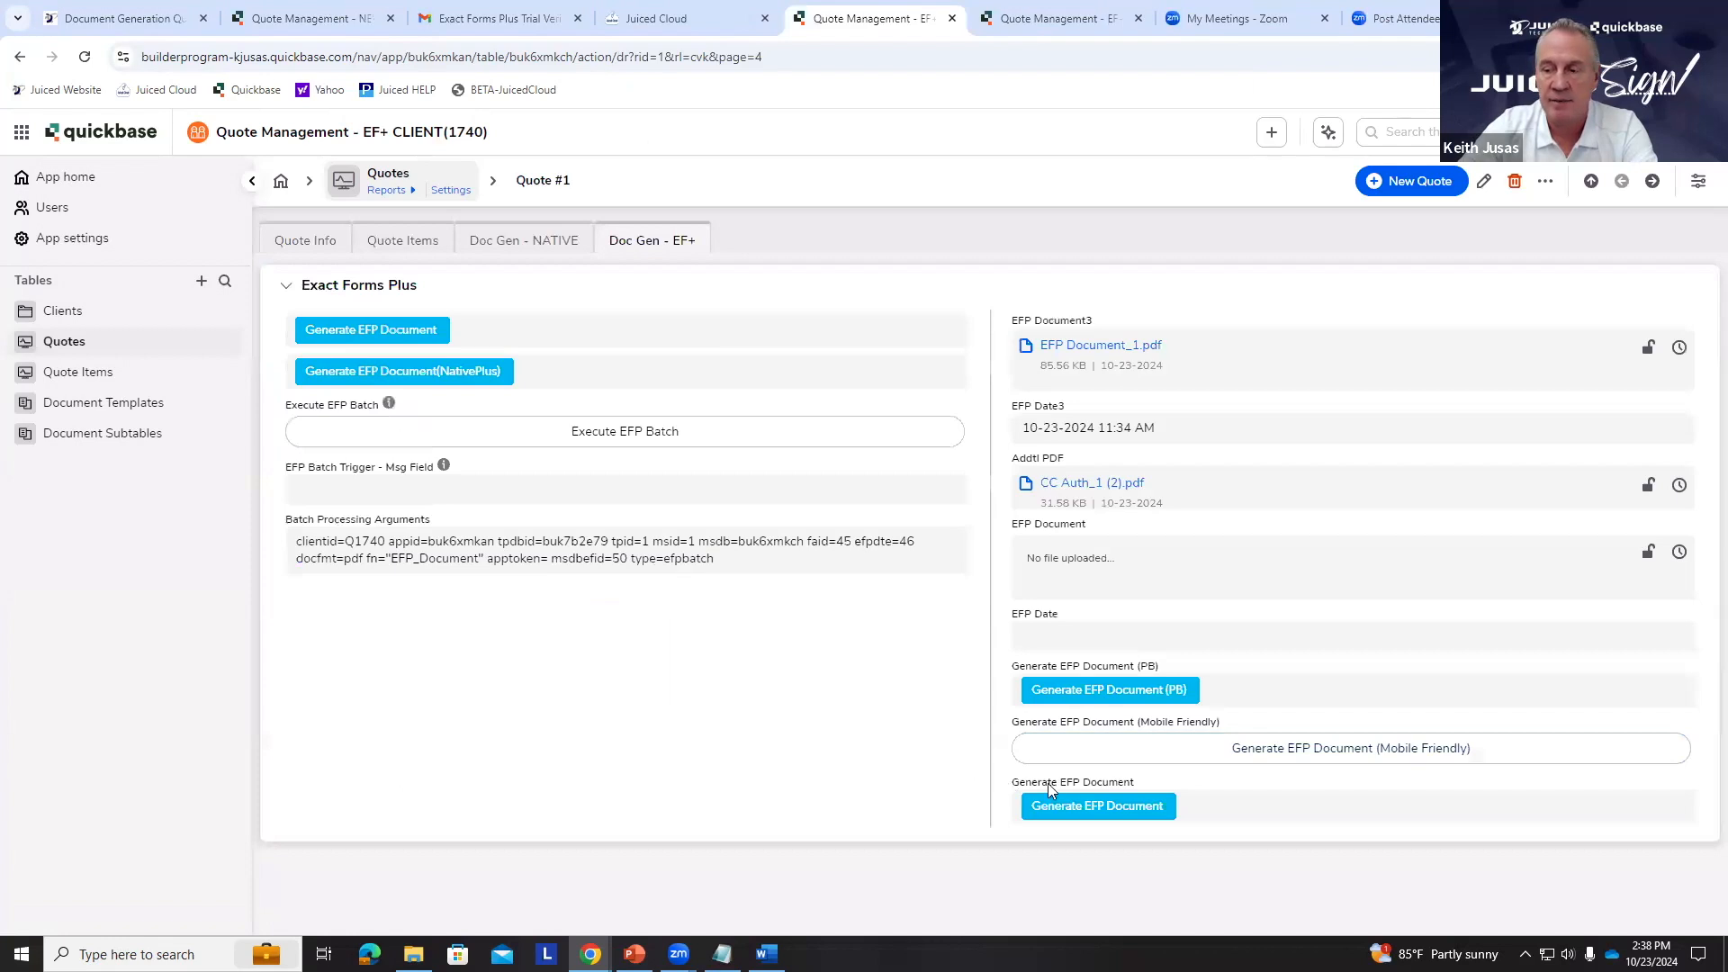
{"action": "left_click", "coordinate": [1057, 799]}
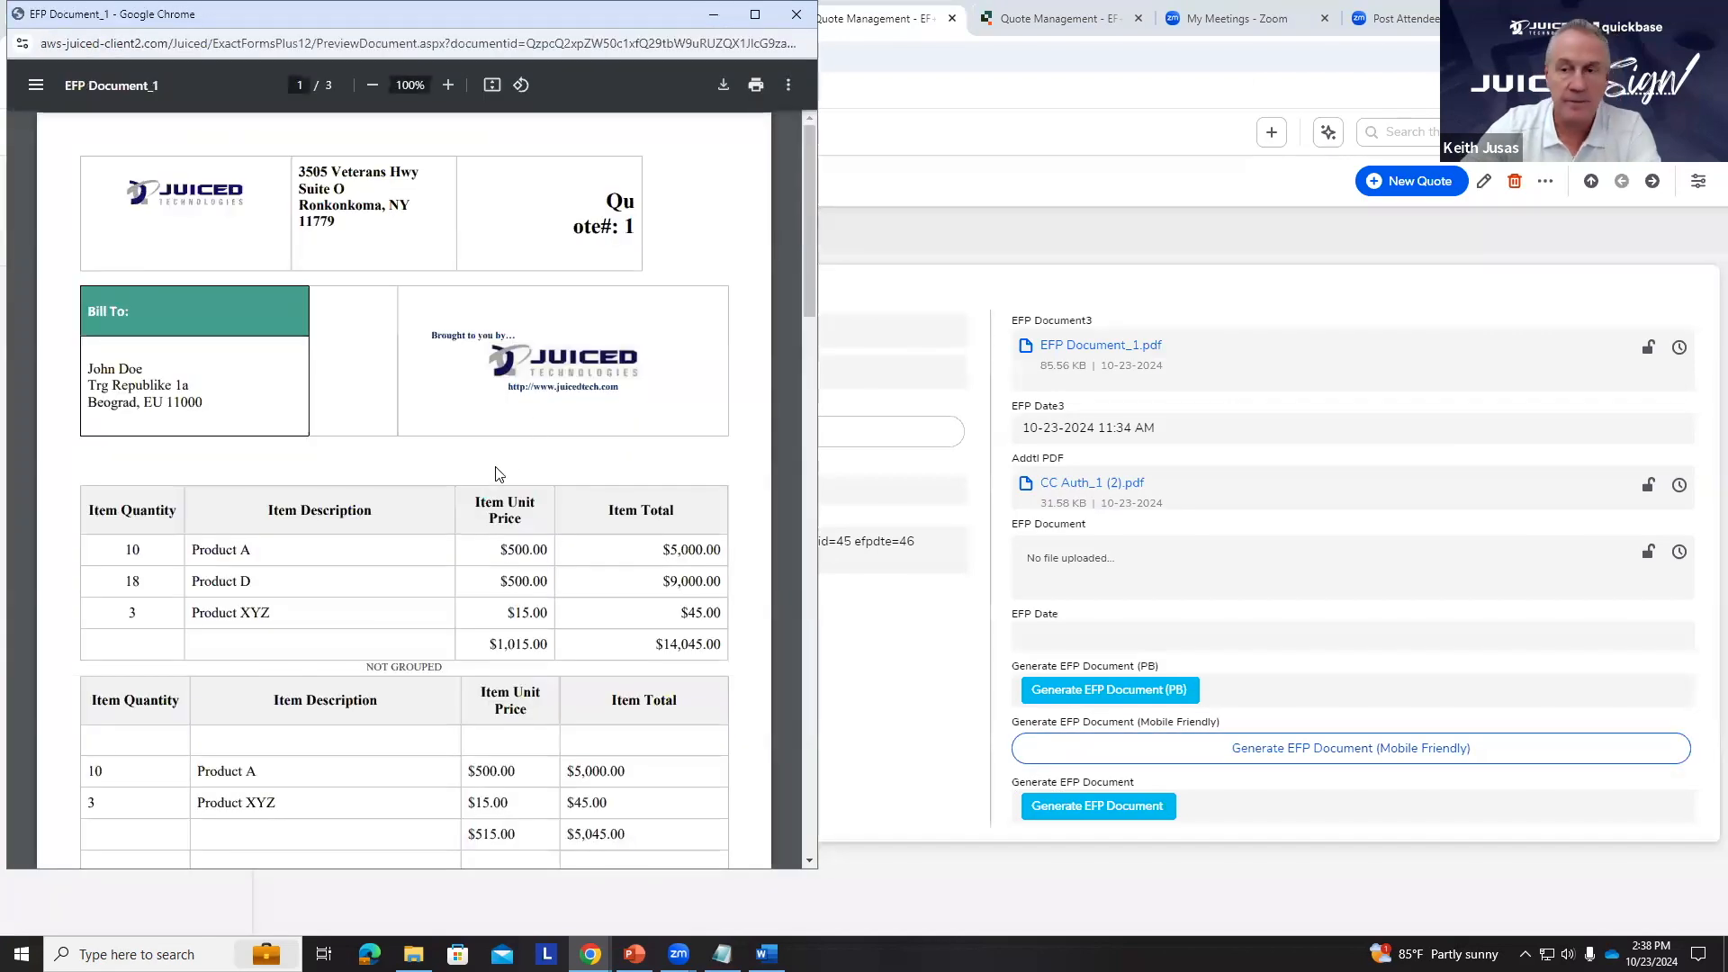
Close the EFP Document_1 PDF preview after it is stored on Quote #1
{"action": "left_click", "coordinate": [795, 14]}
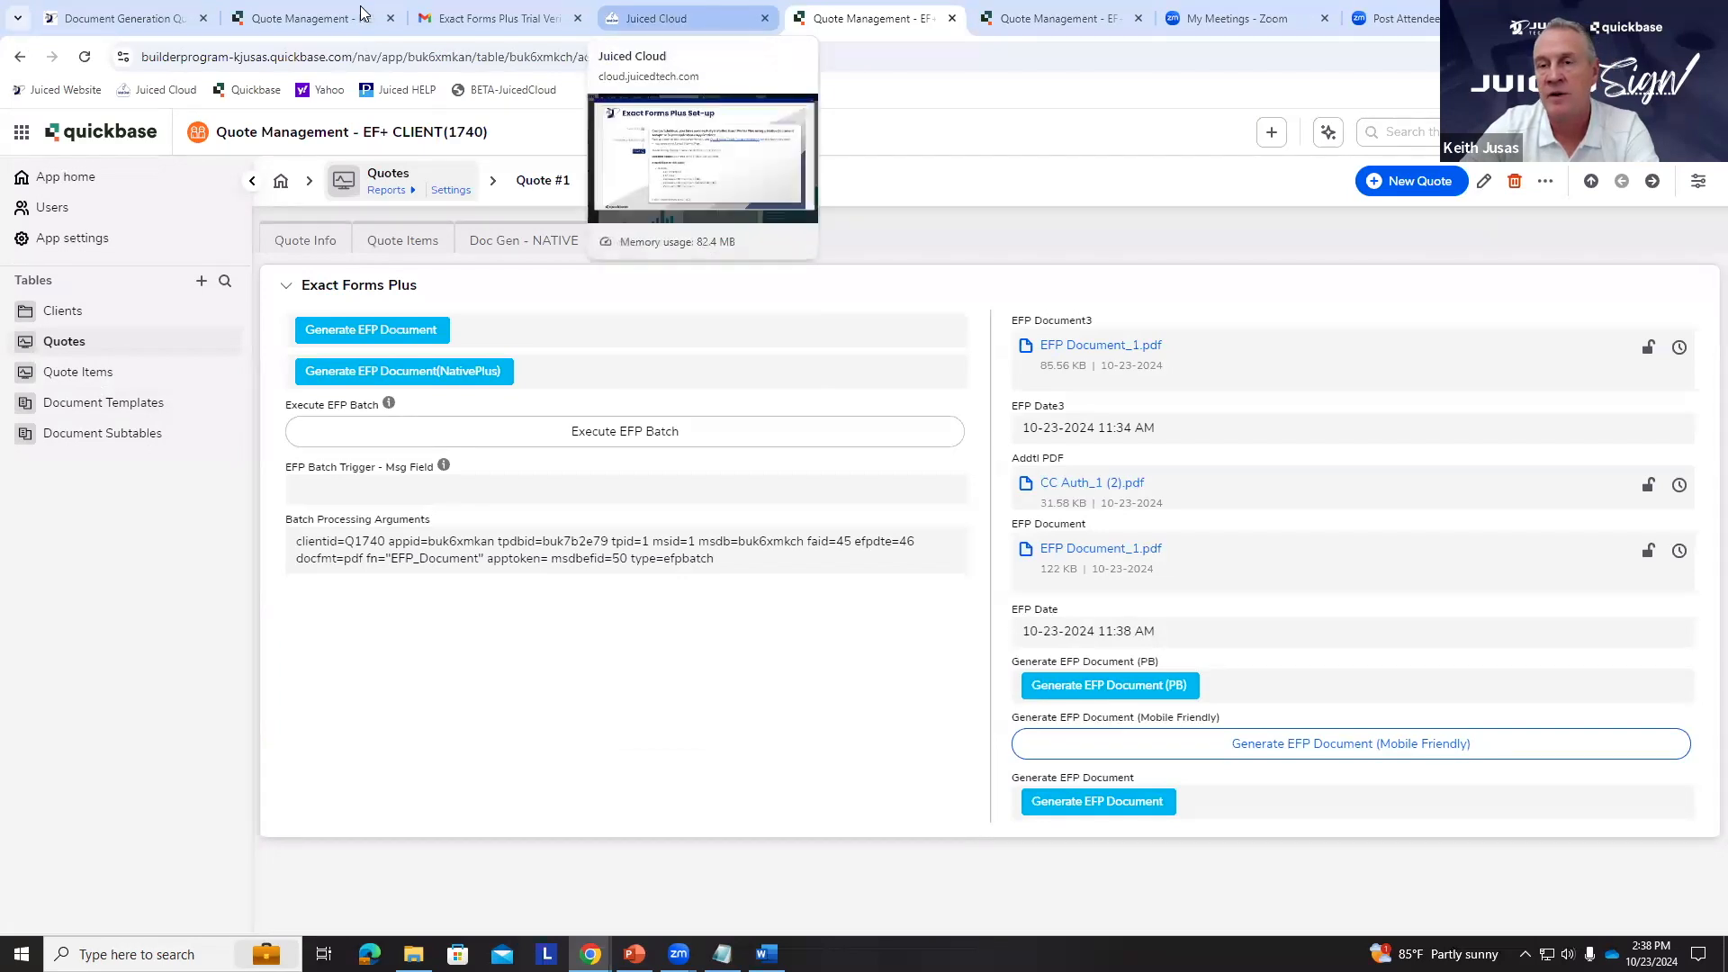
Close the setup summary, switch company accounts, and start another Exact Forms Plus table setup for NEW CLIENT
{"action": "left_click", "coordinate": [681, 25]}
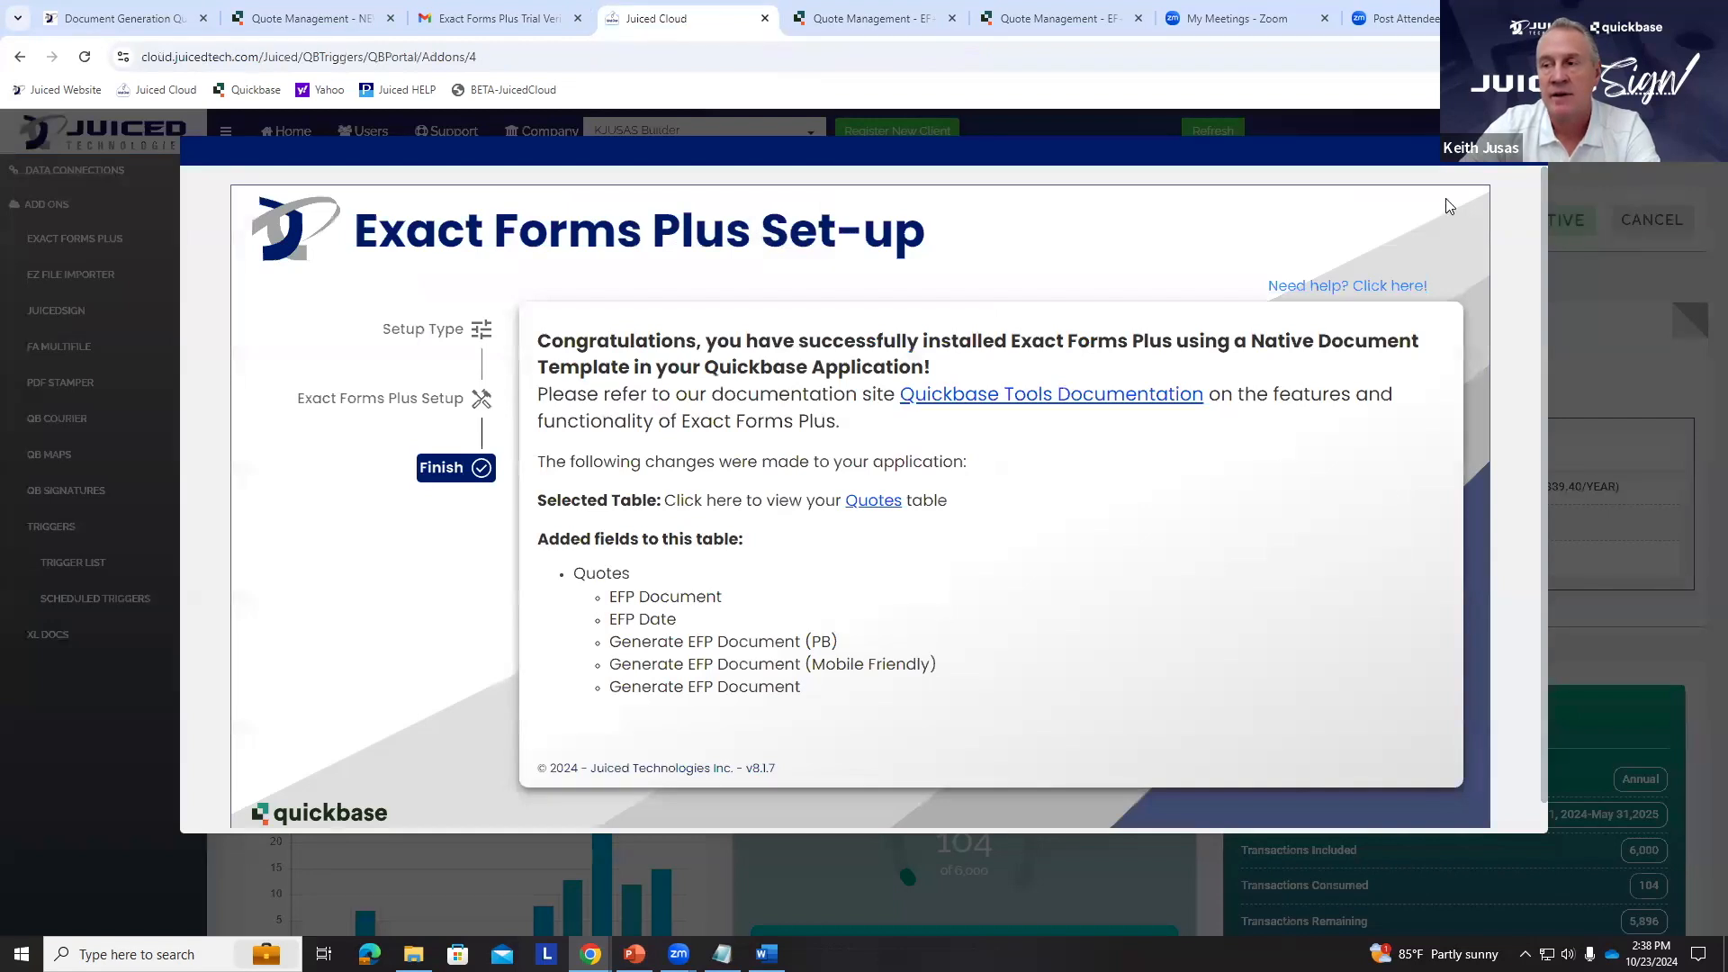
{"action": "left_click", "coordinate": [1529, 150]}
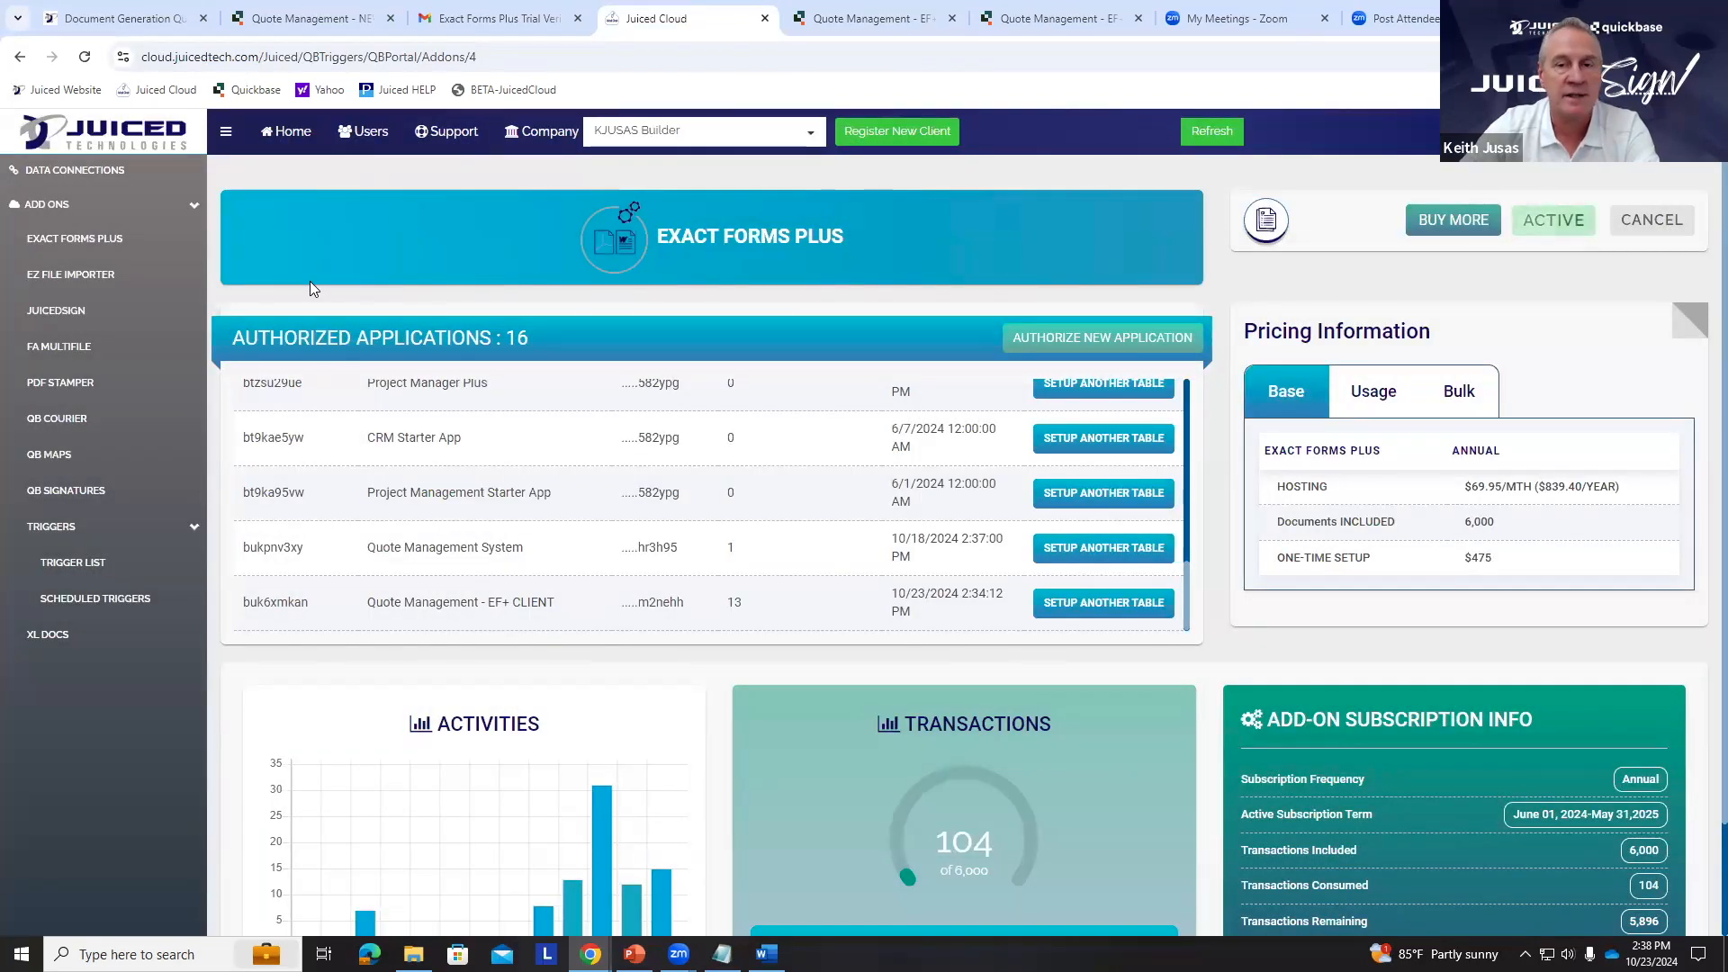
{"action": "left_click", "coordinate": [808, 135]}
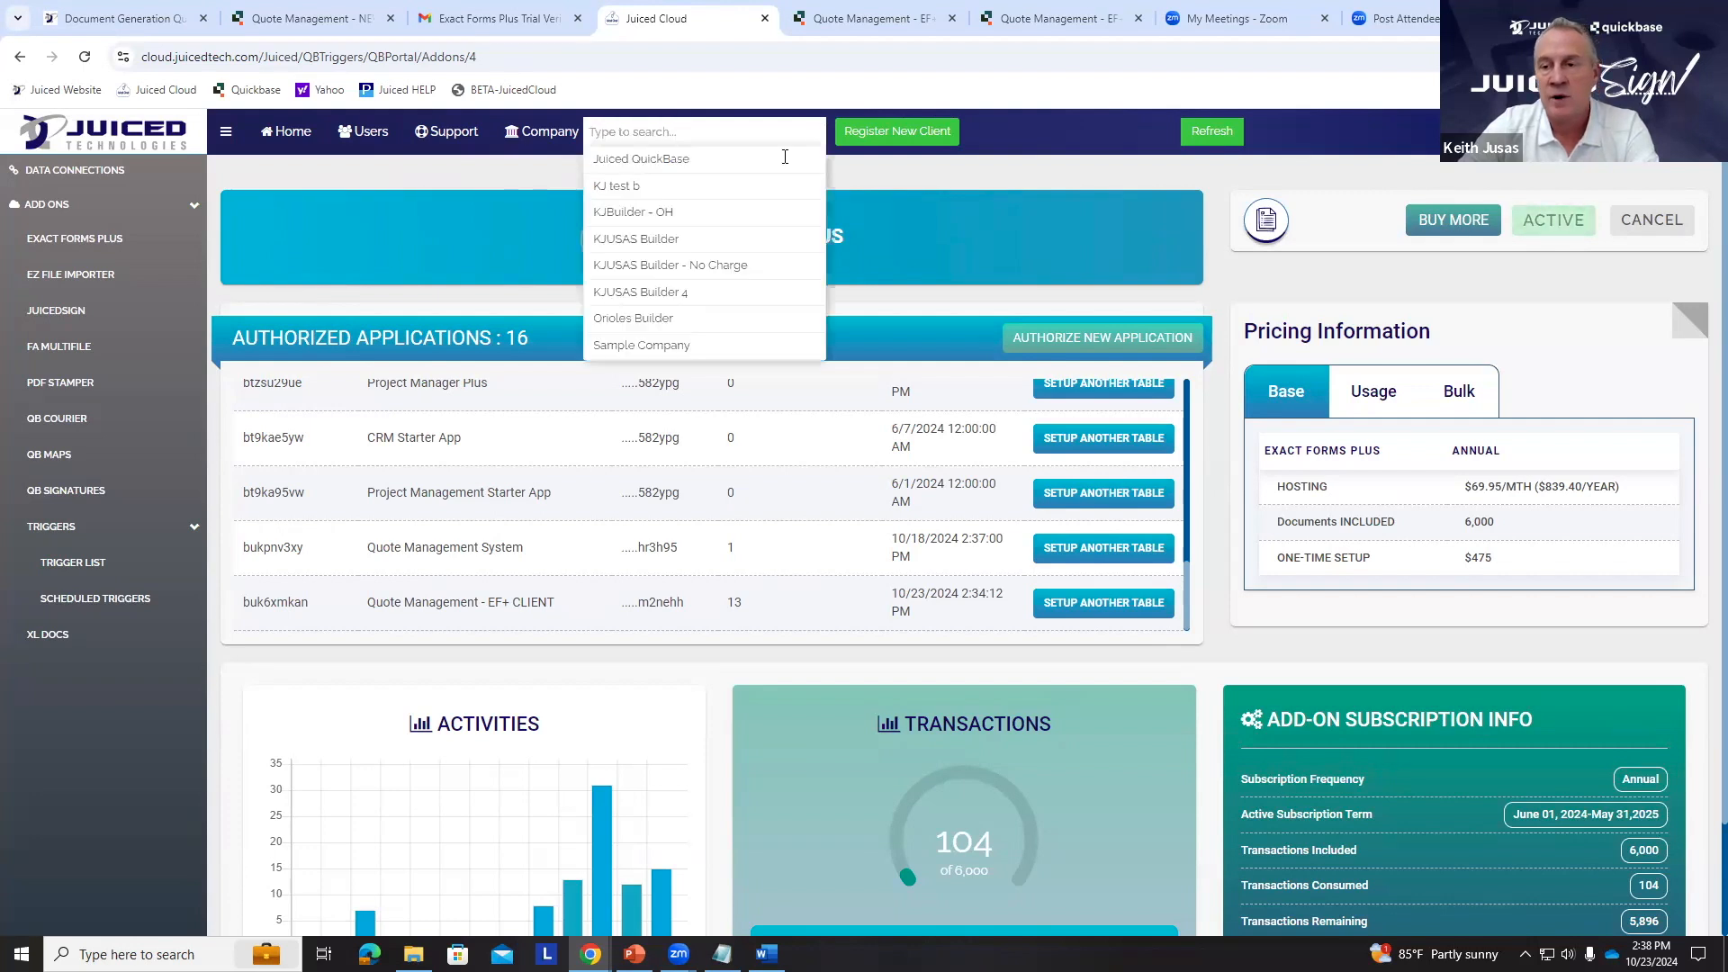
{"action": "left_click", "coordinate": [696, 295]}
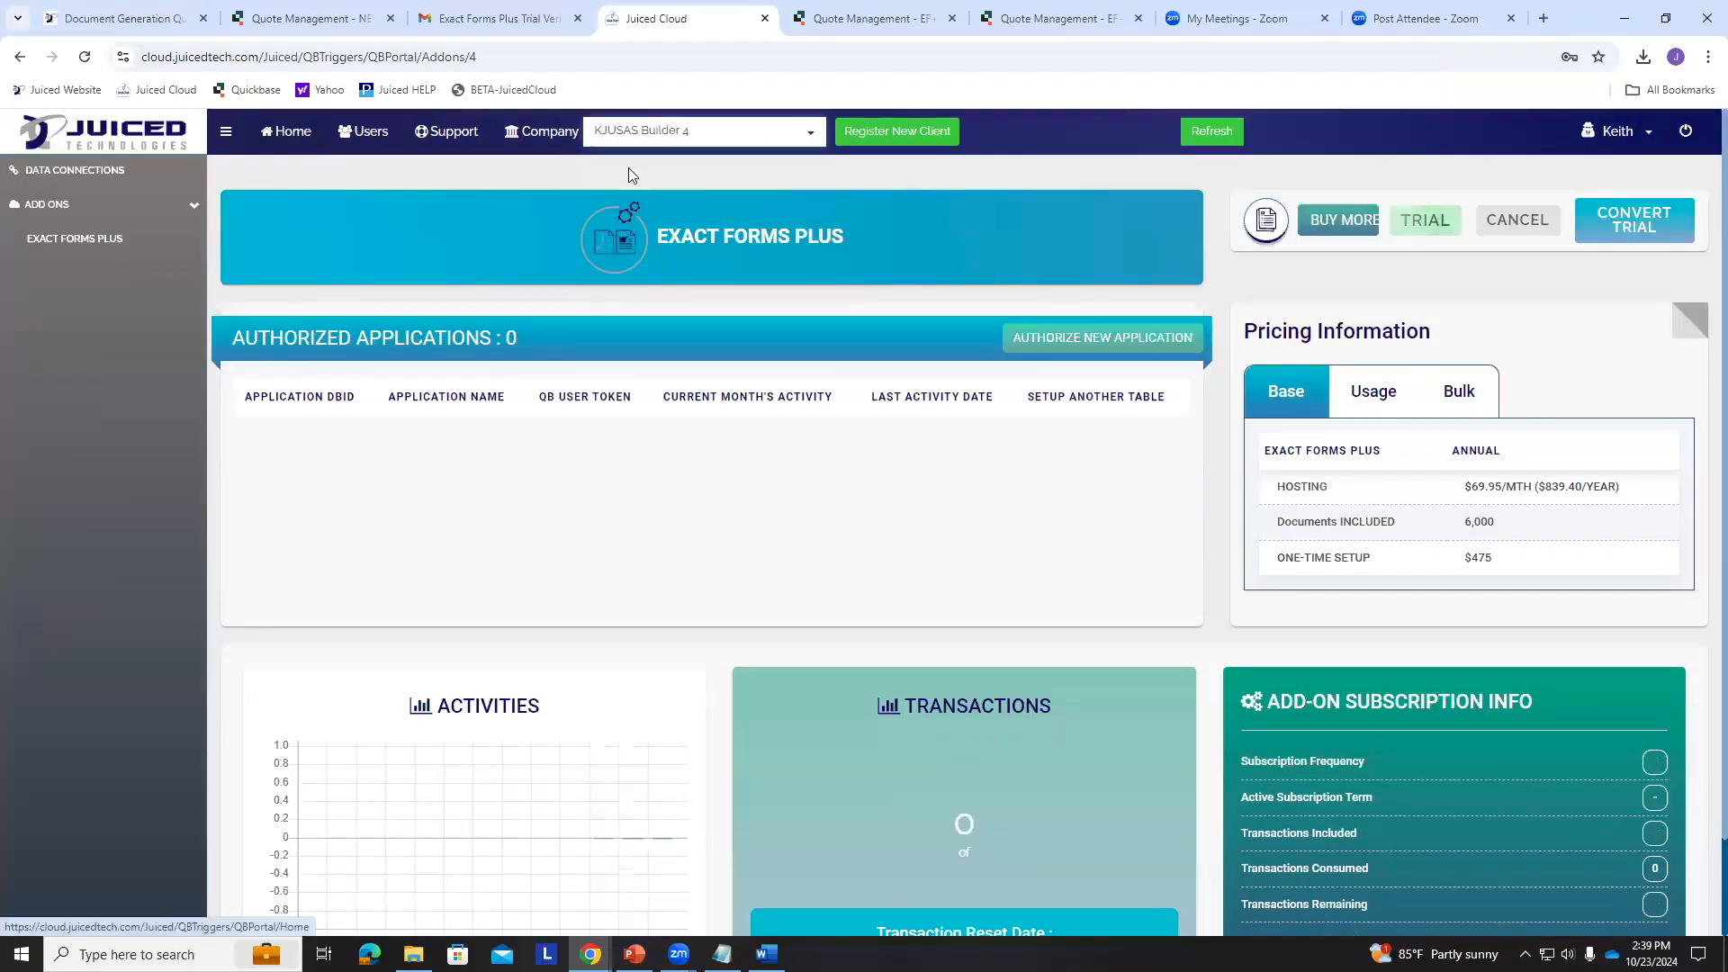
{"action": "left_click", "coordinate": [806, 135]}
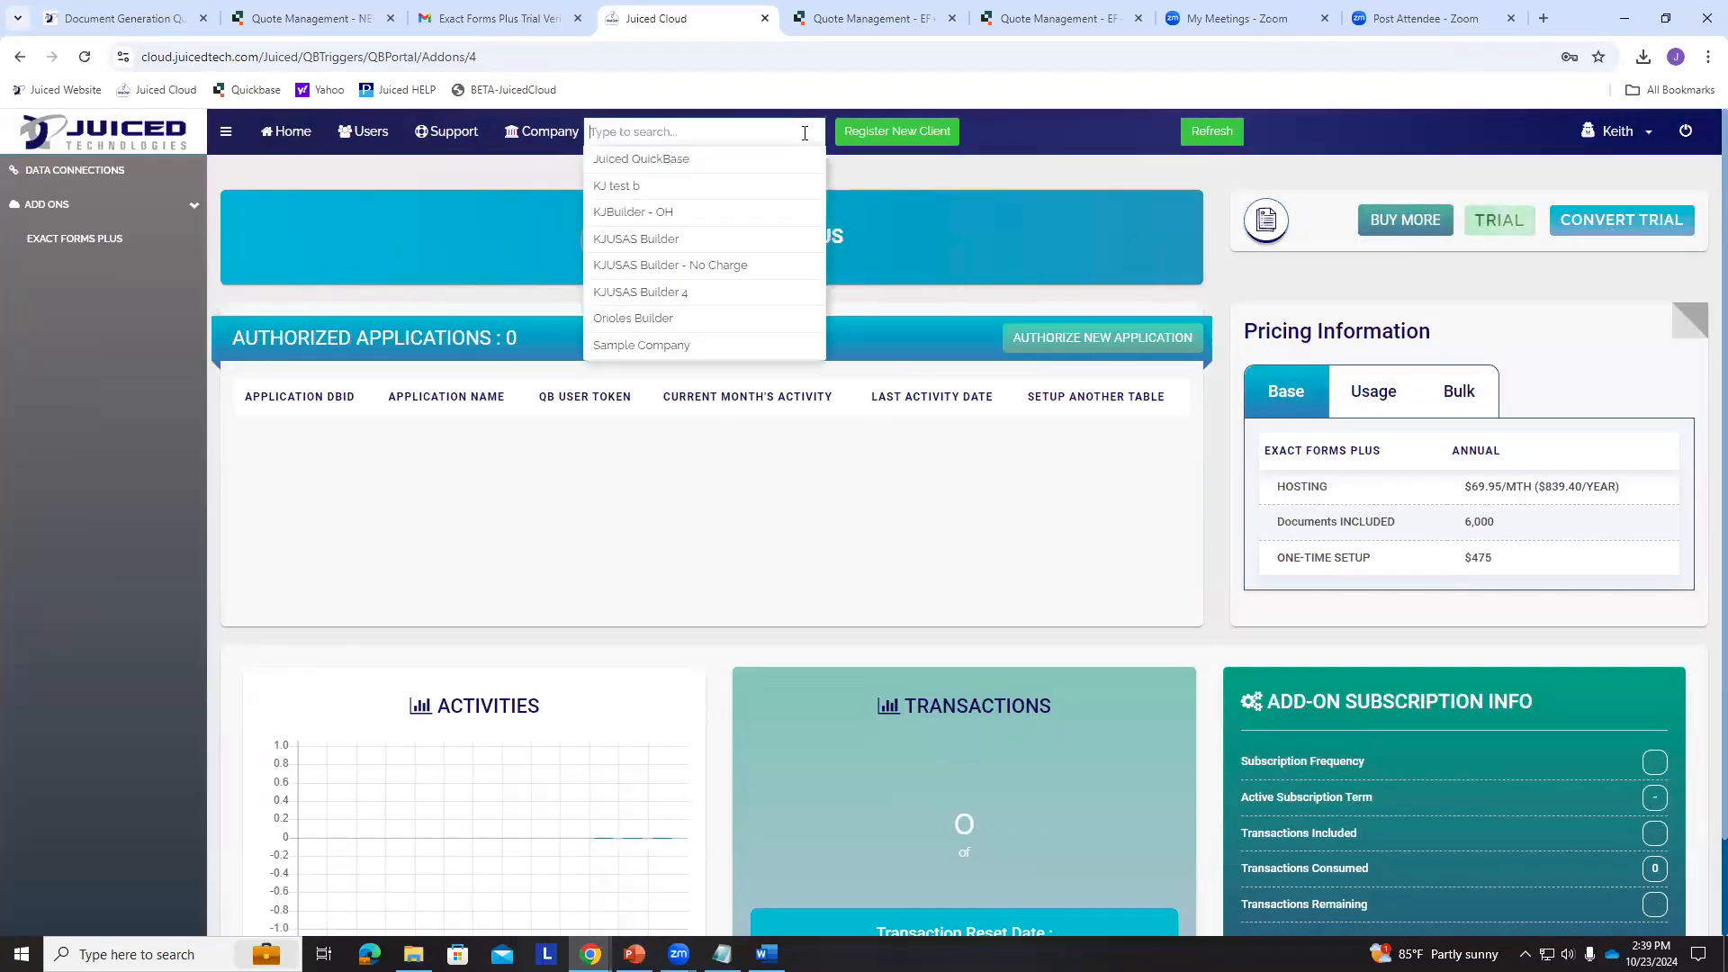
{"action": "left_click", "coordinate": [663, 212]}
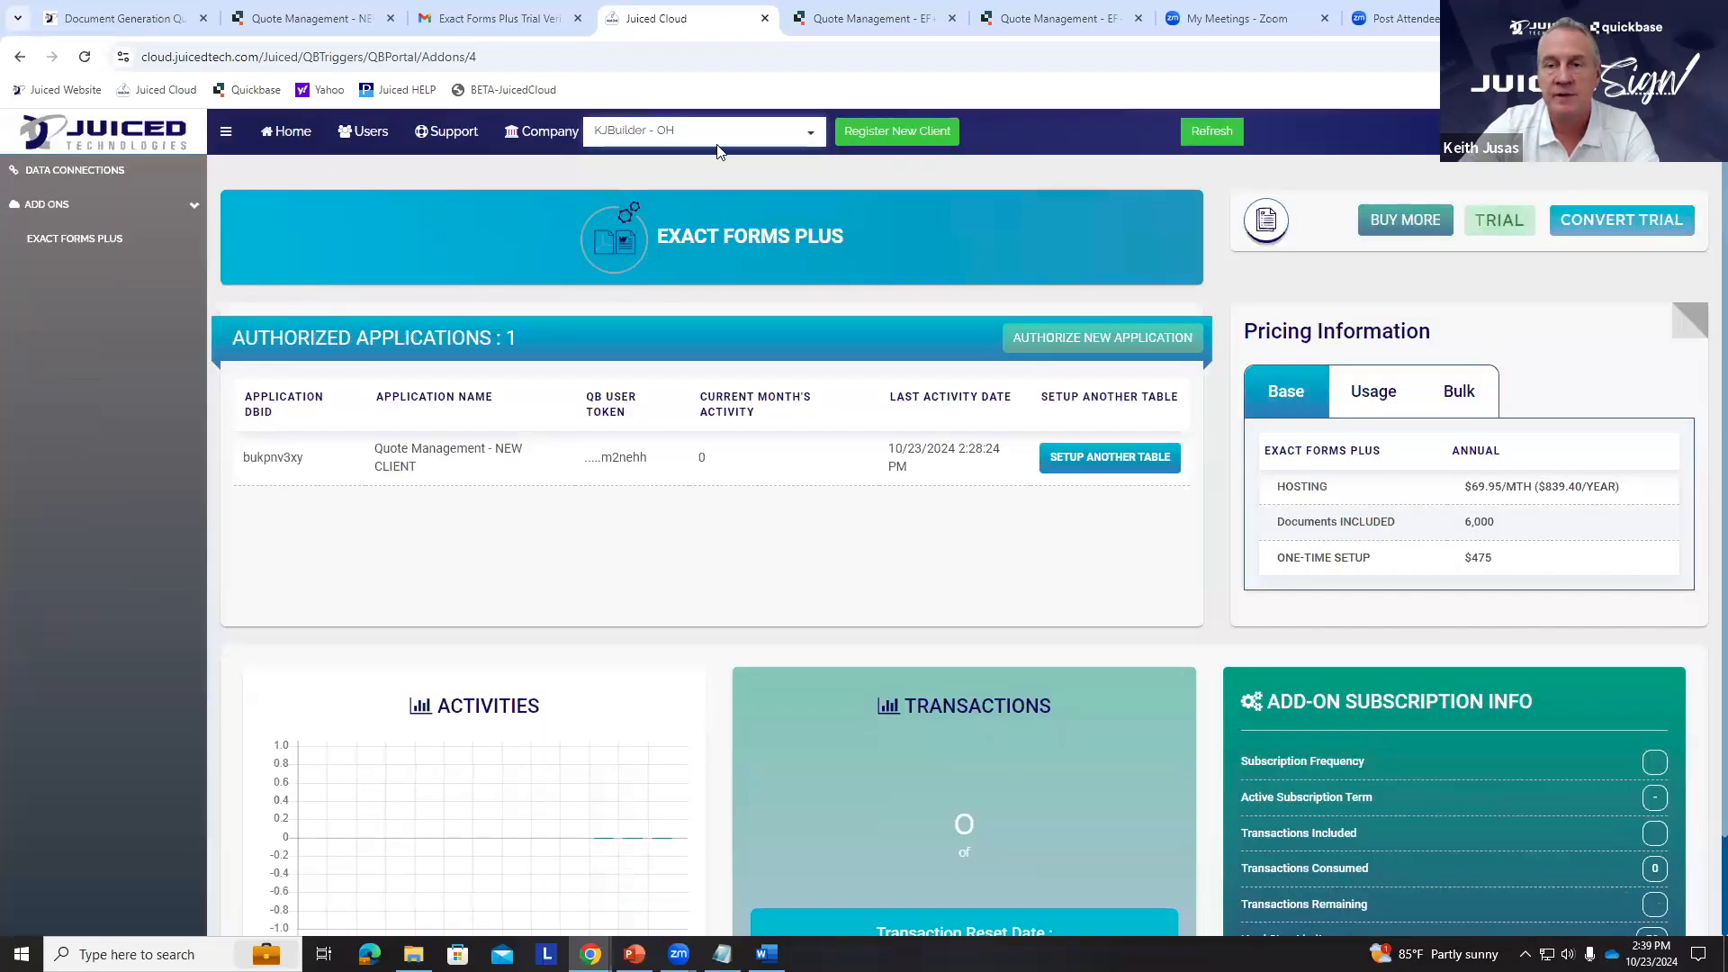
{"action": "left_click", "coordinate": [293, 132]}
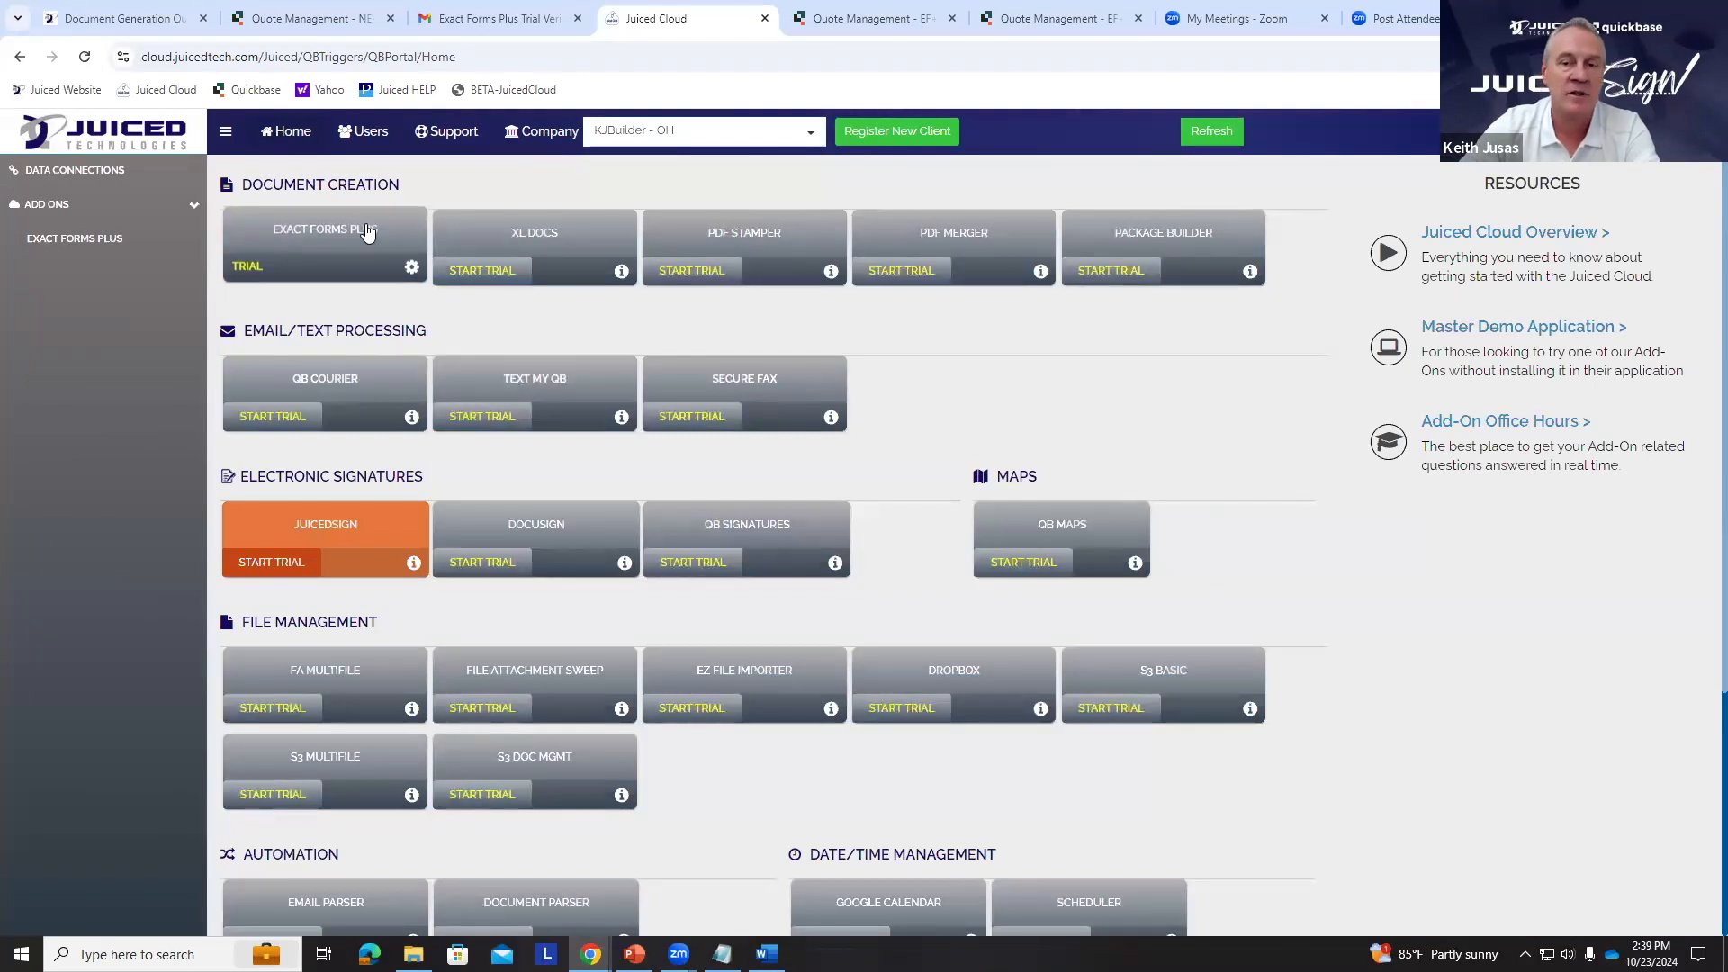
{"action": "left_click", "coordinate": [328, 227]}
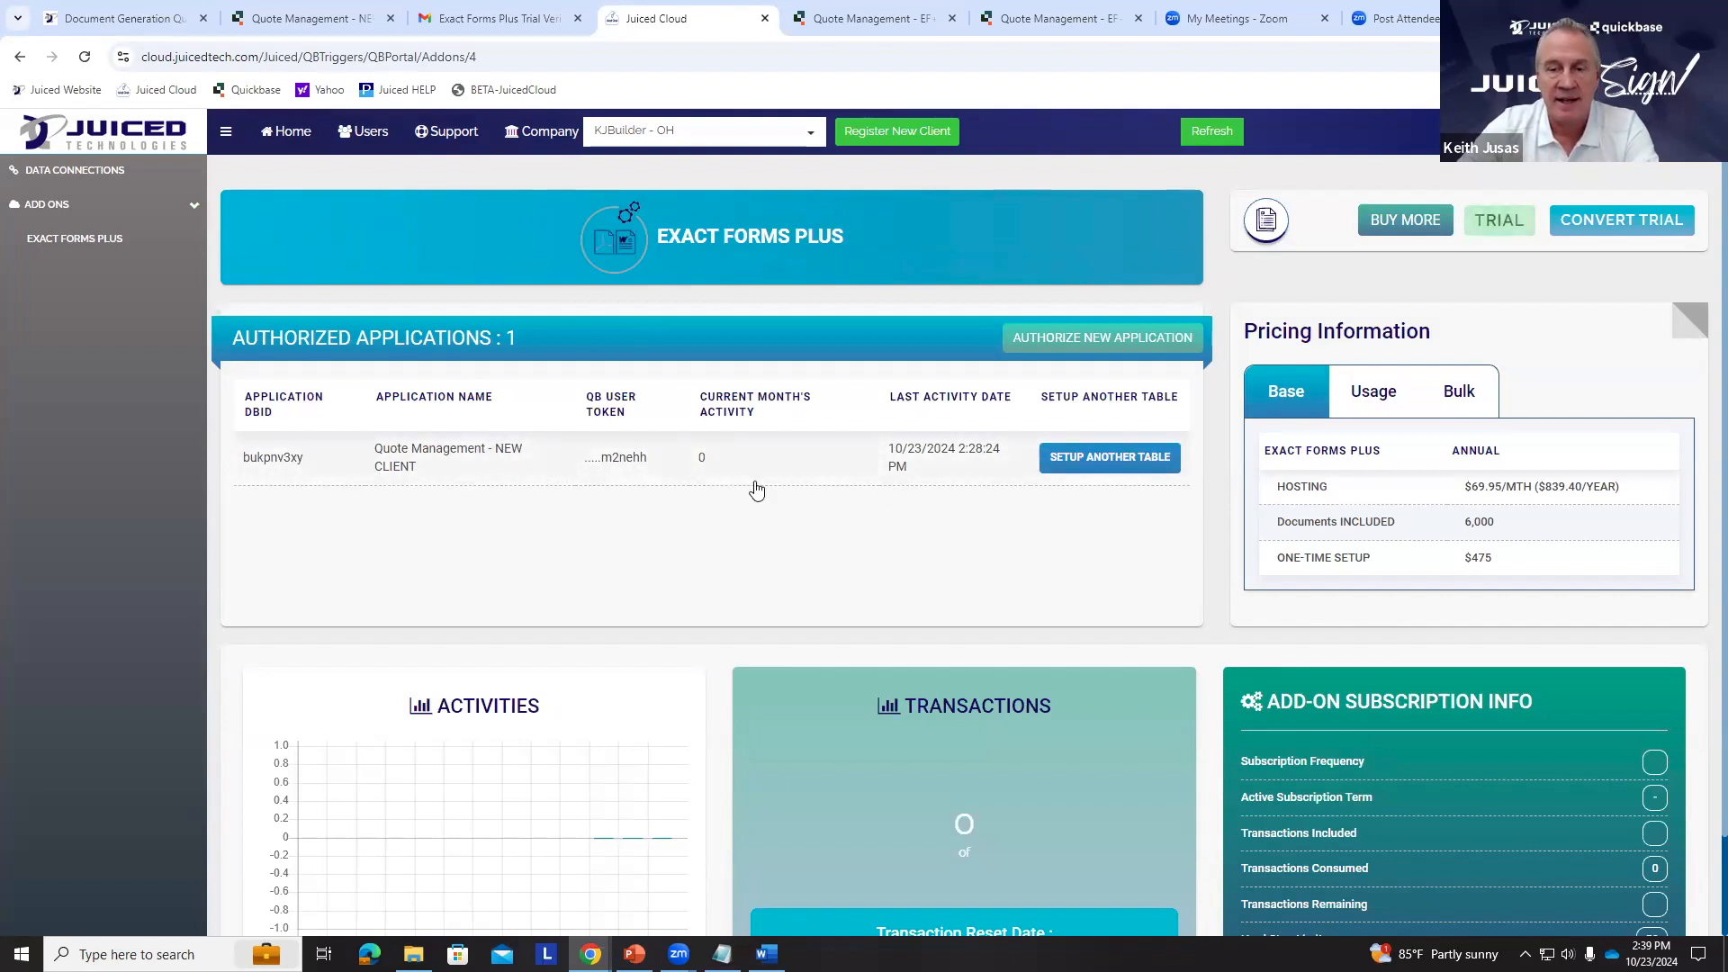
{"action": "left_click", "coordinate": [1120, 463]}
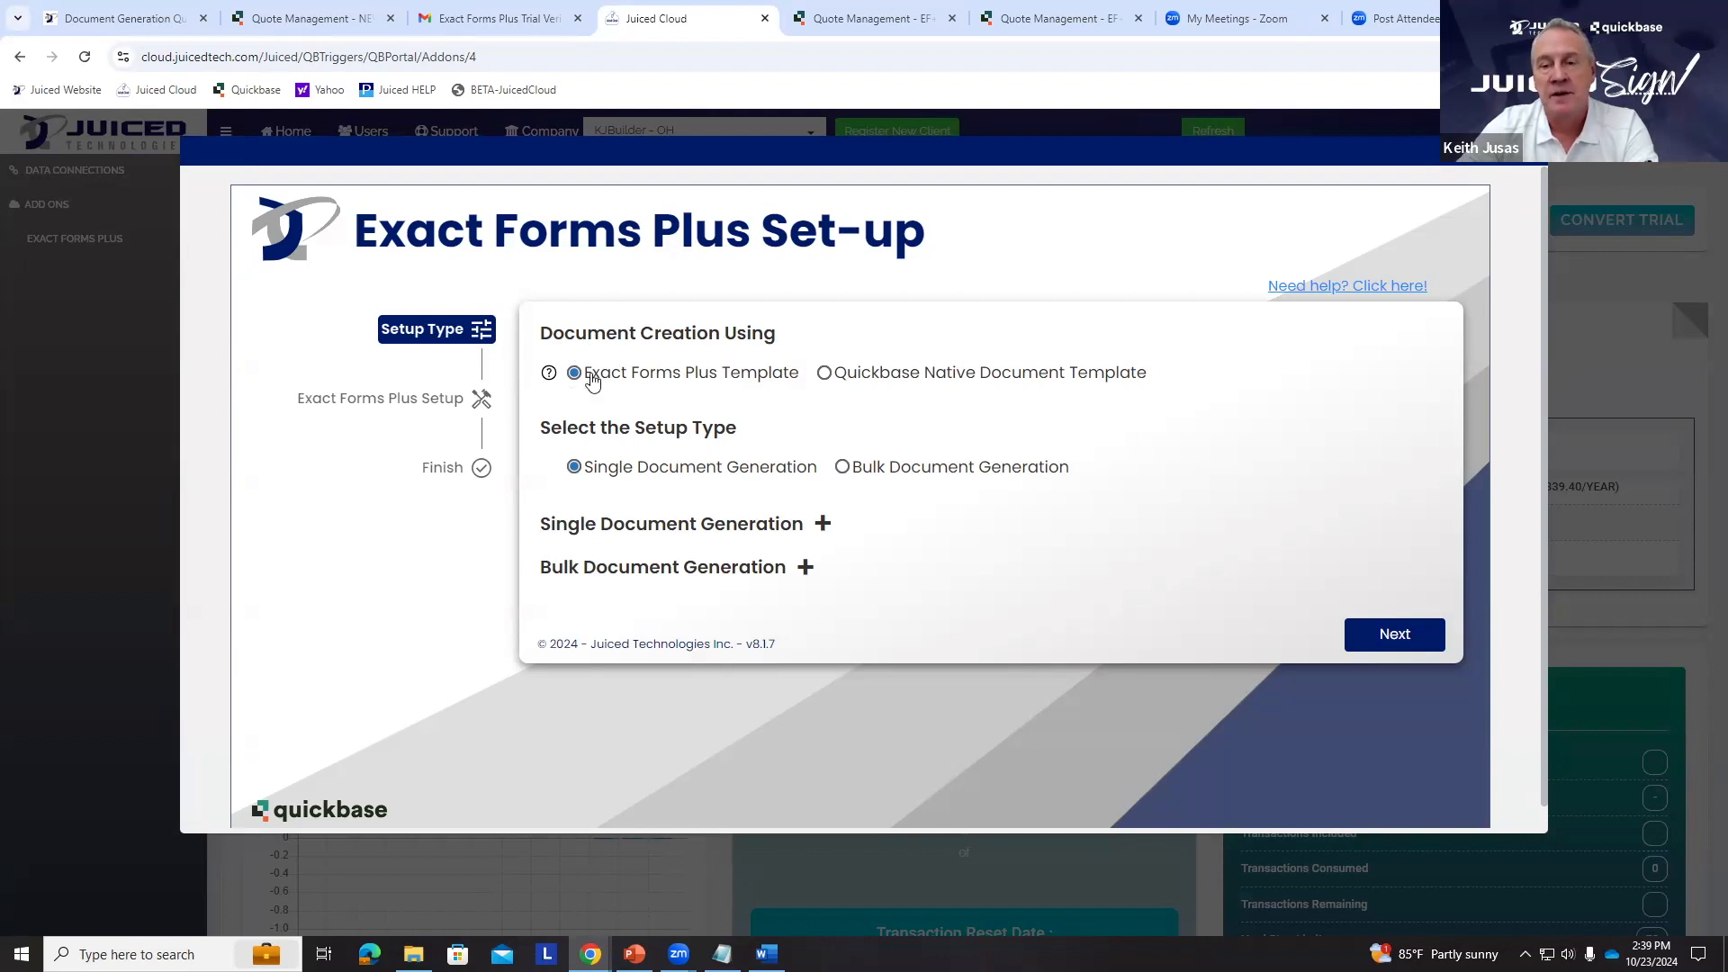
Install Exact Forms Plus on NEW CLIENT's Quotes table with the standard template, then open Quotes in Quickbase
{"action": "left_click", "coordinate": [1375, 635]}
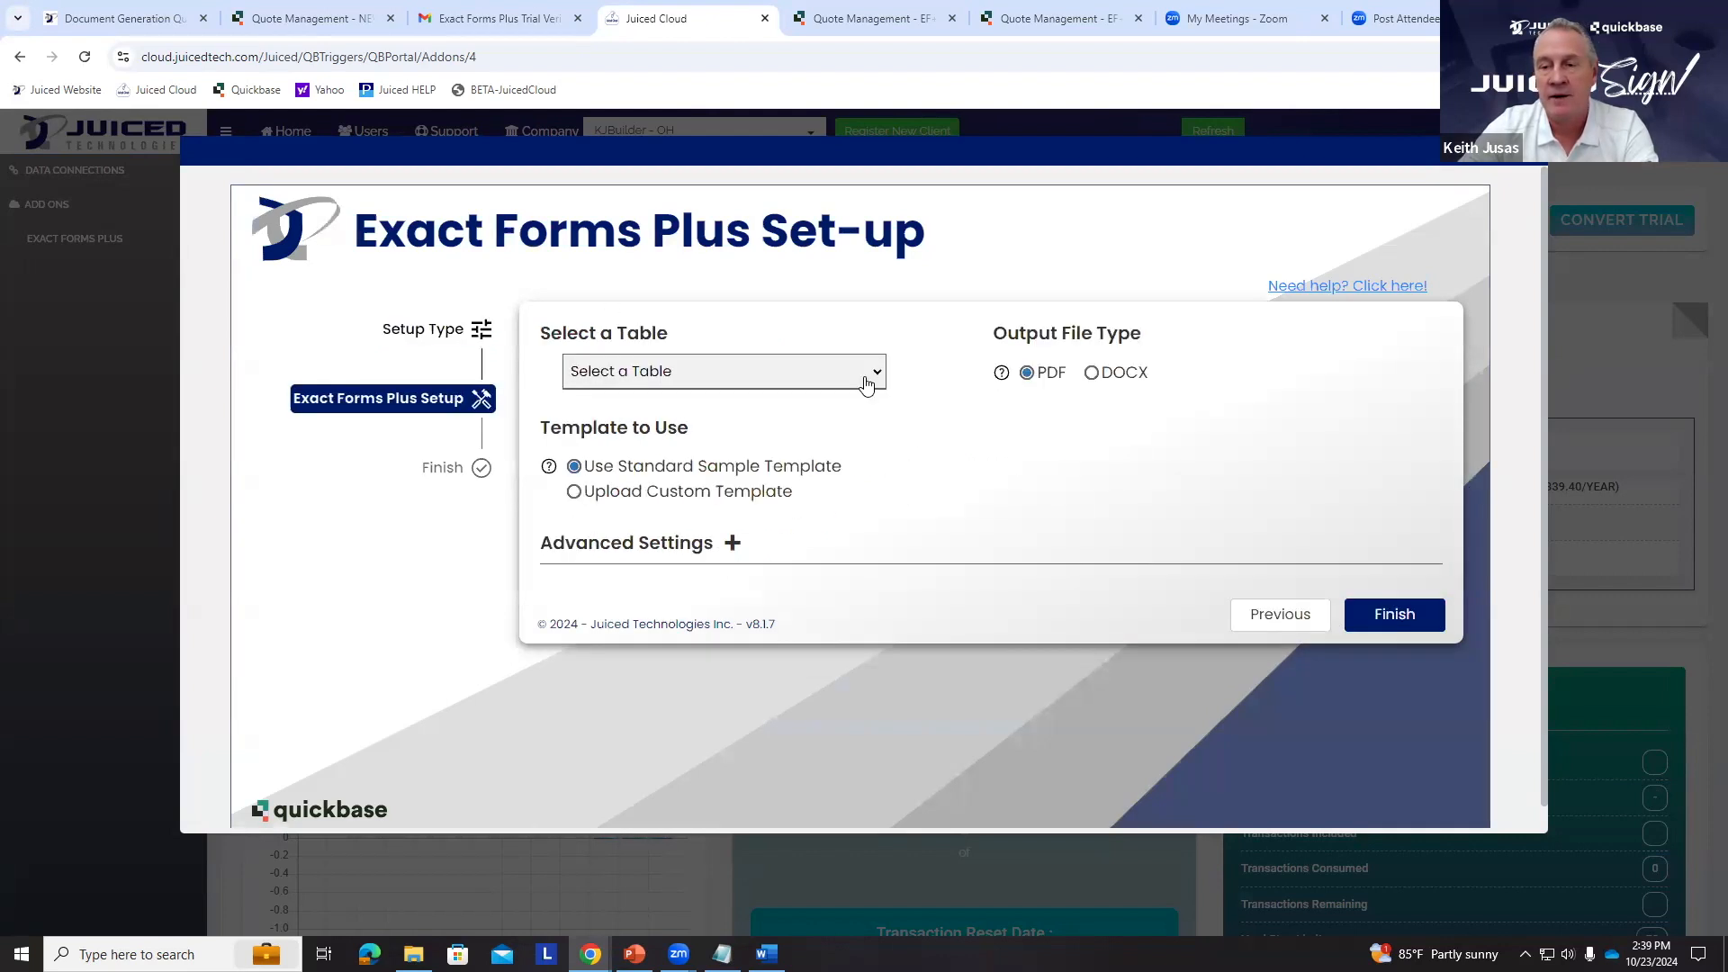
{"action": "left_click", "coordinate": [878, 373]}
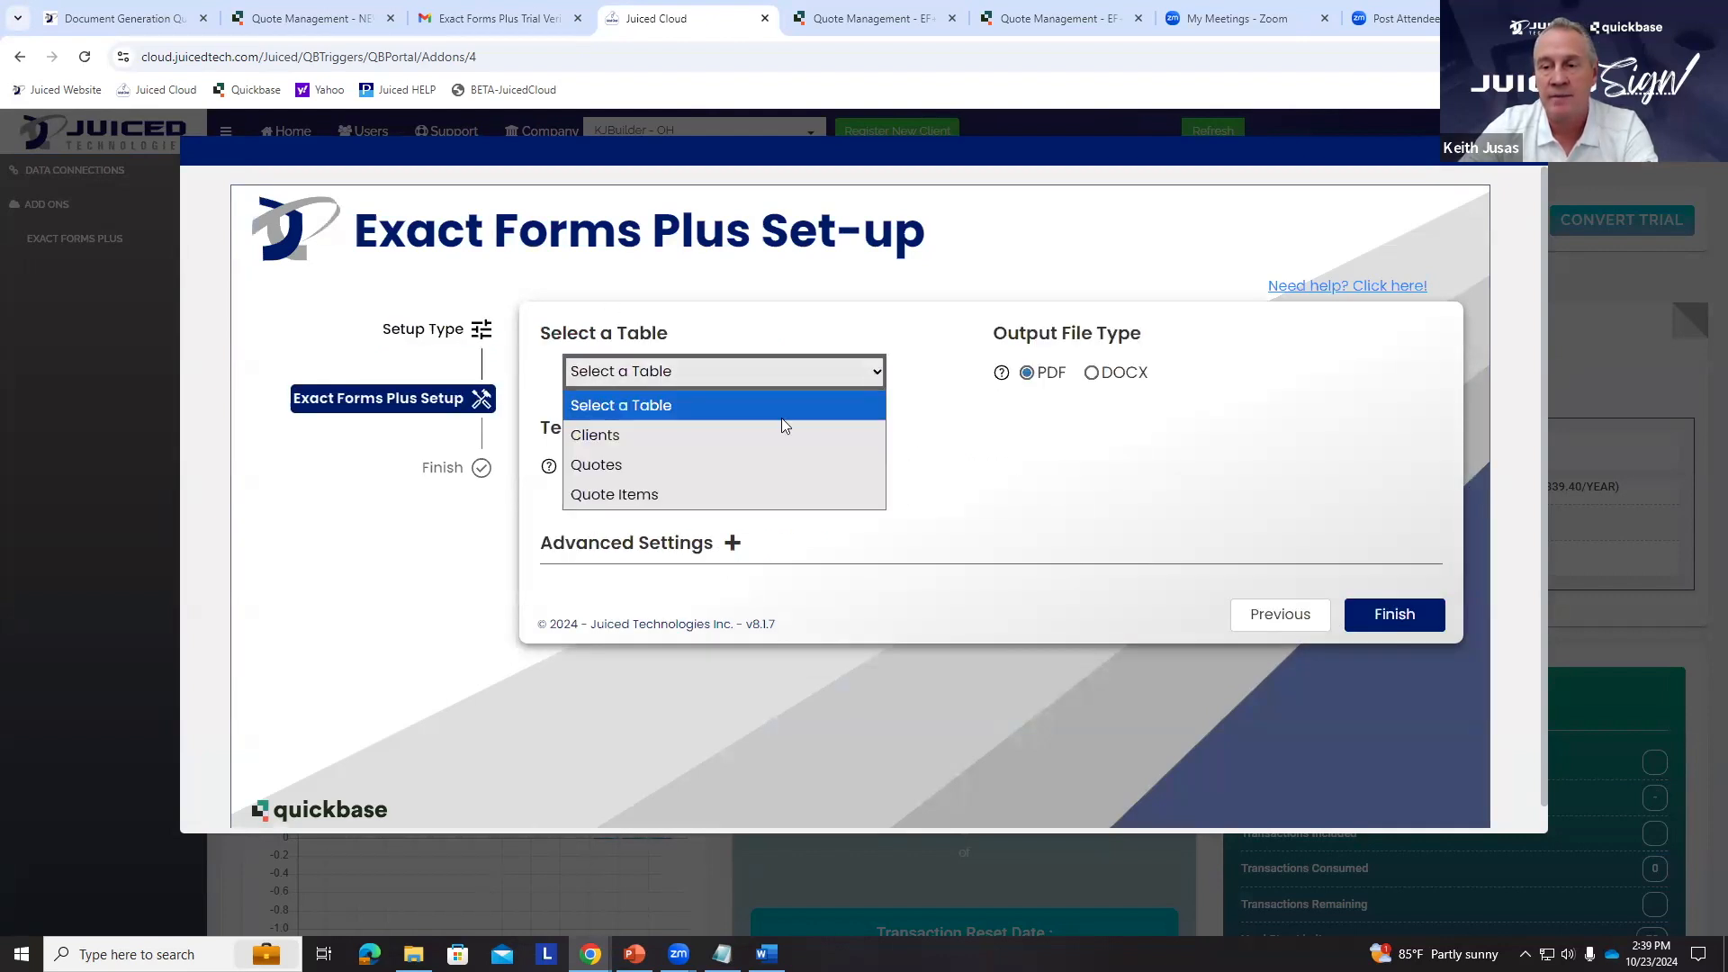
{"action": "left_click", "coordinate": [729, 466]}
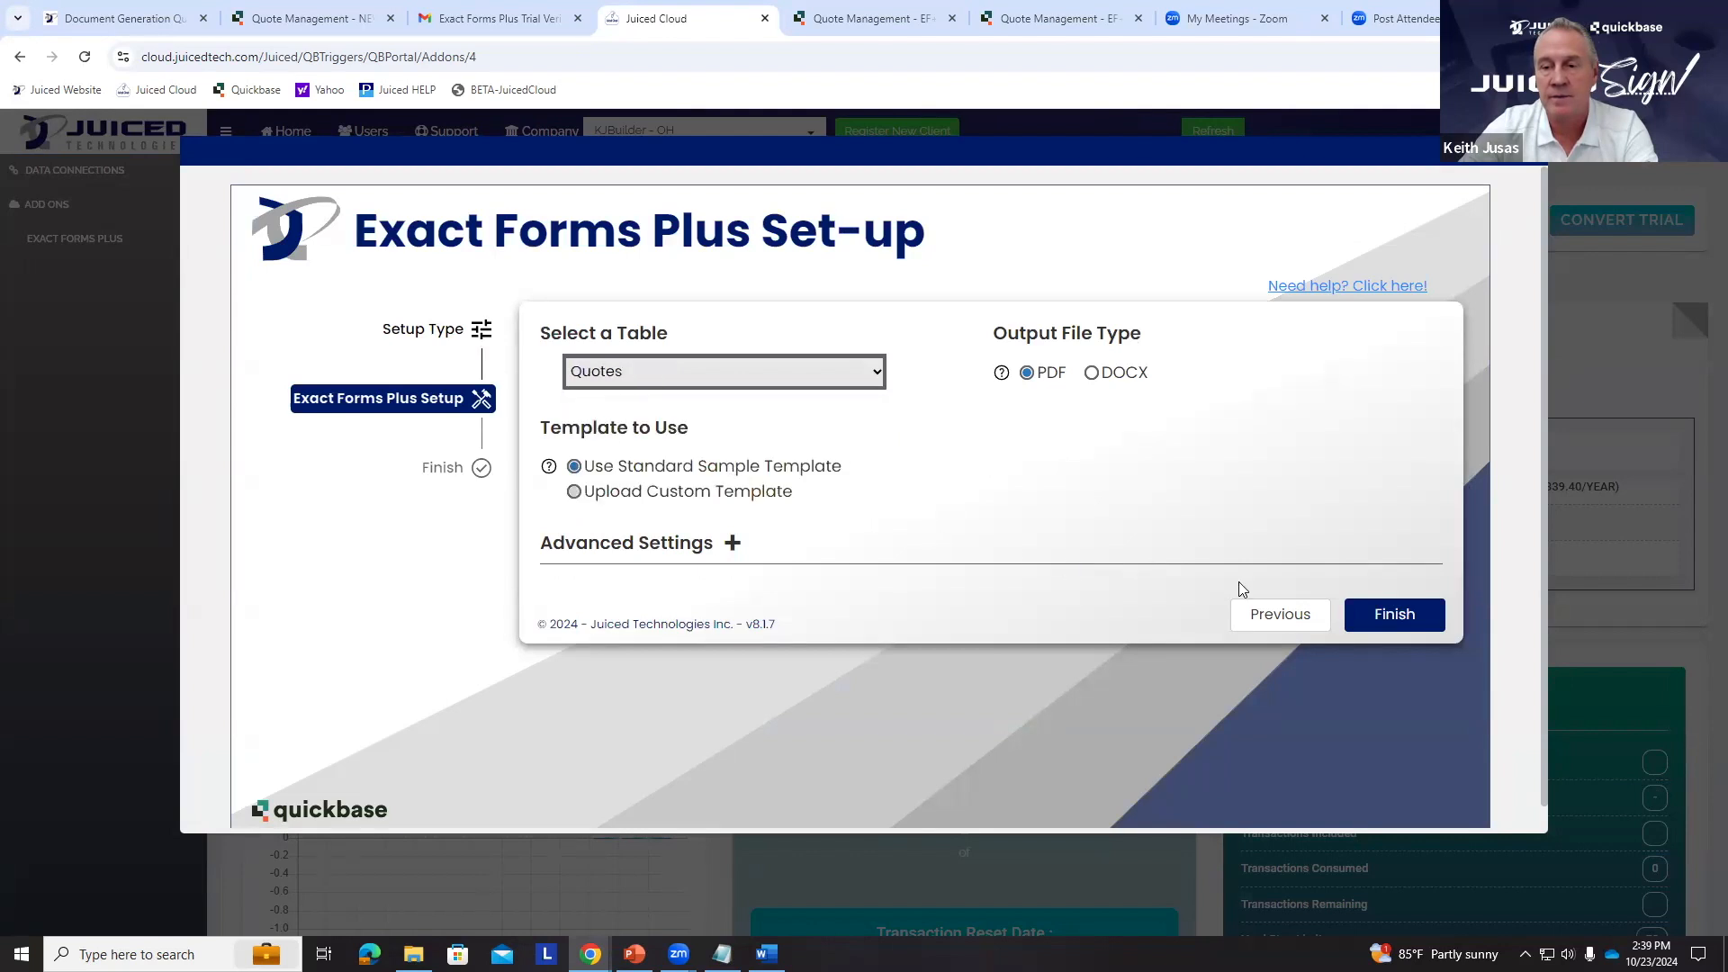
{"action": "left_click", "coordinate": [1393, 617]}
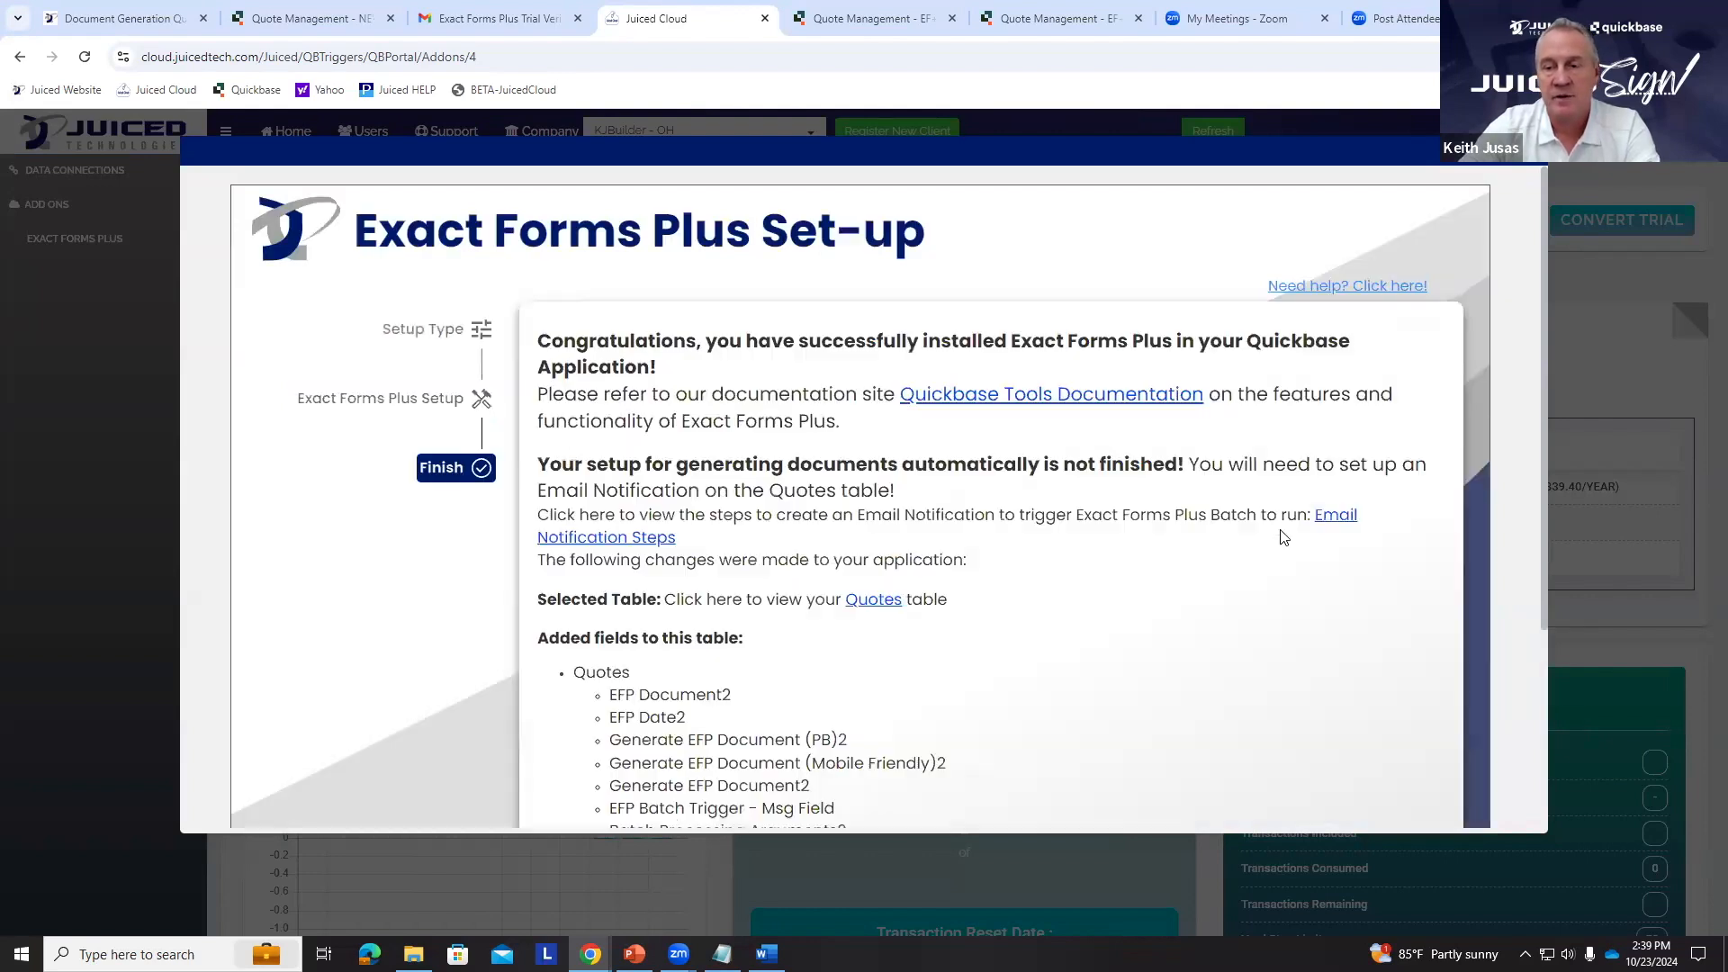
{"action": "scroll", "coordinate": [894, 663], "scroll_direction": "down", "scroll_amount": 2}
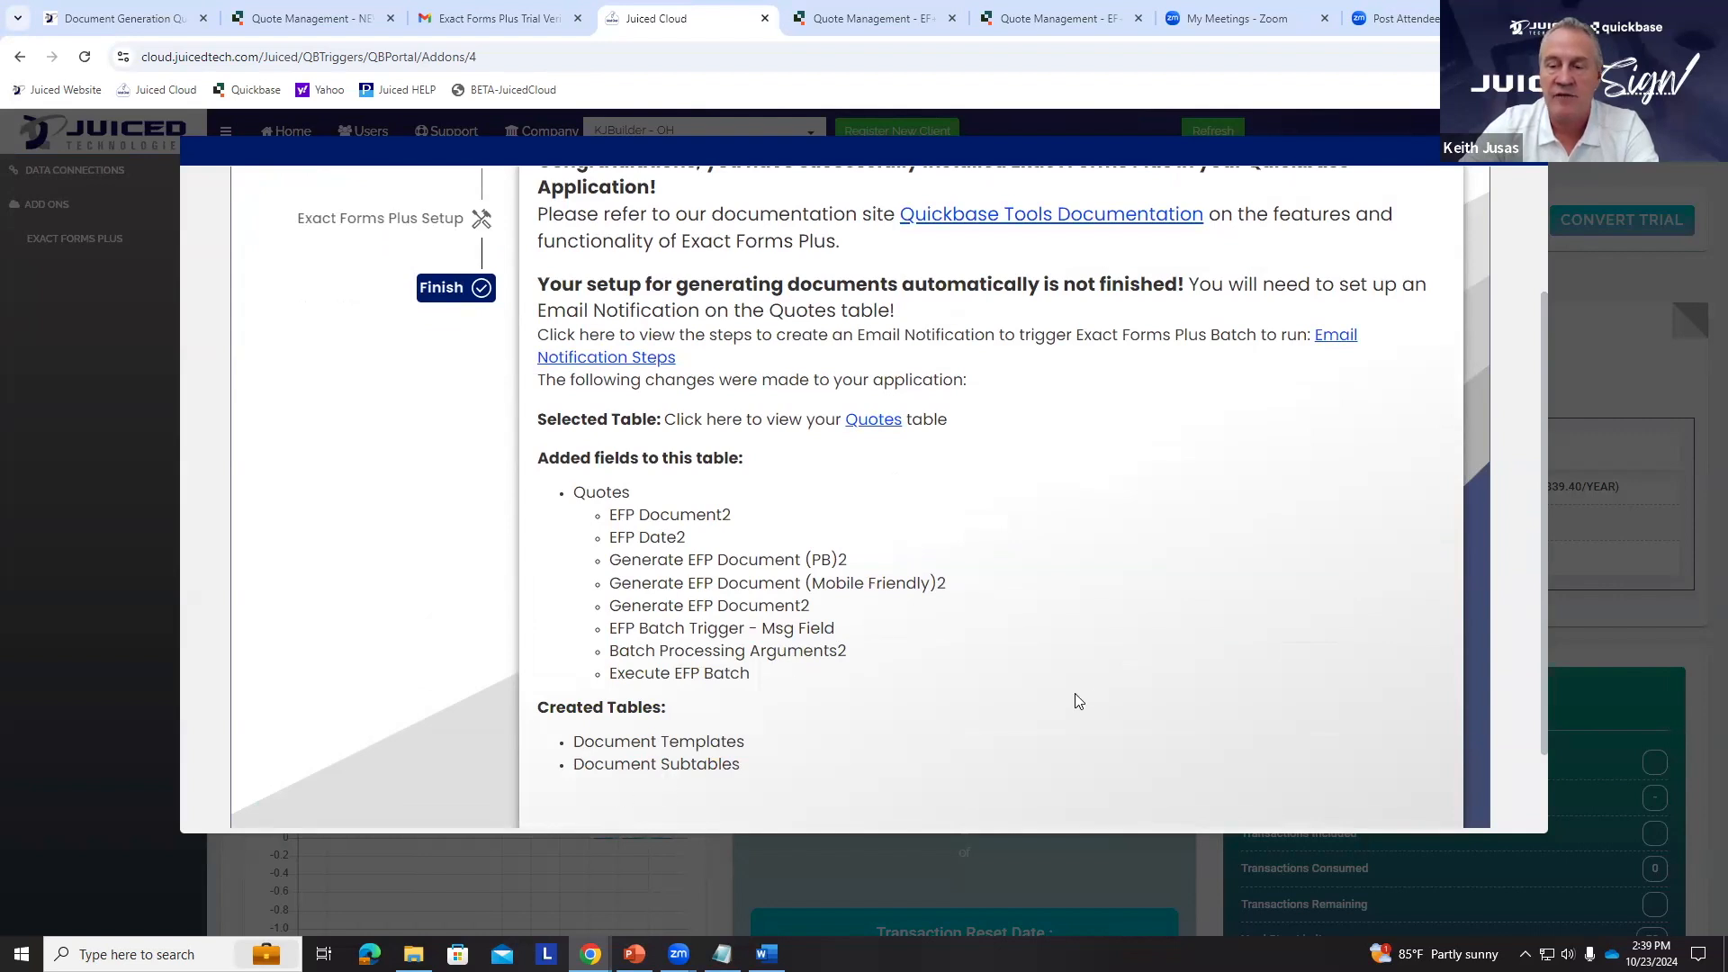
{"action": "scroll", "coordinate": [1074, 693], "scroll_direction": "up", "scroll_amount": 2}
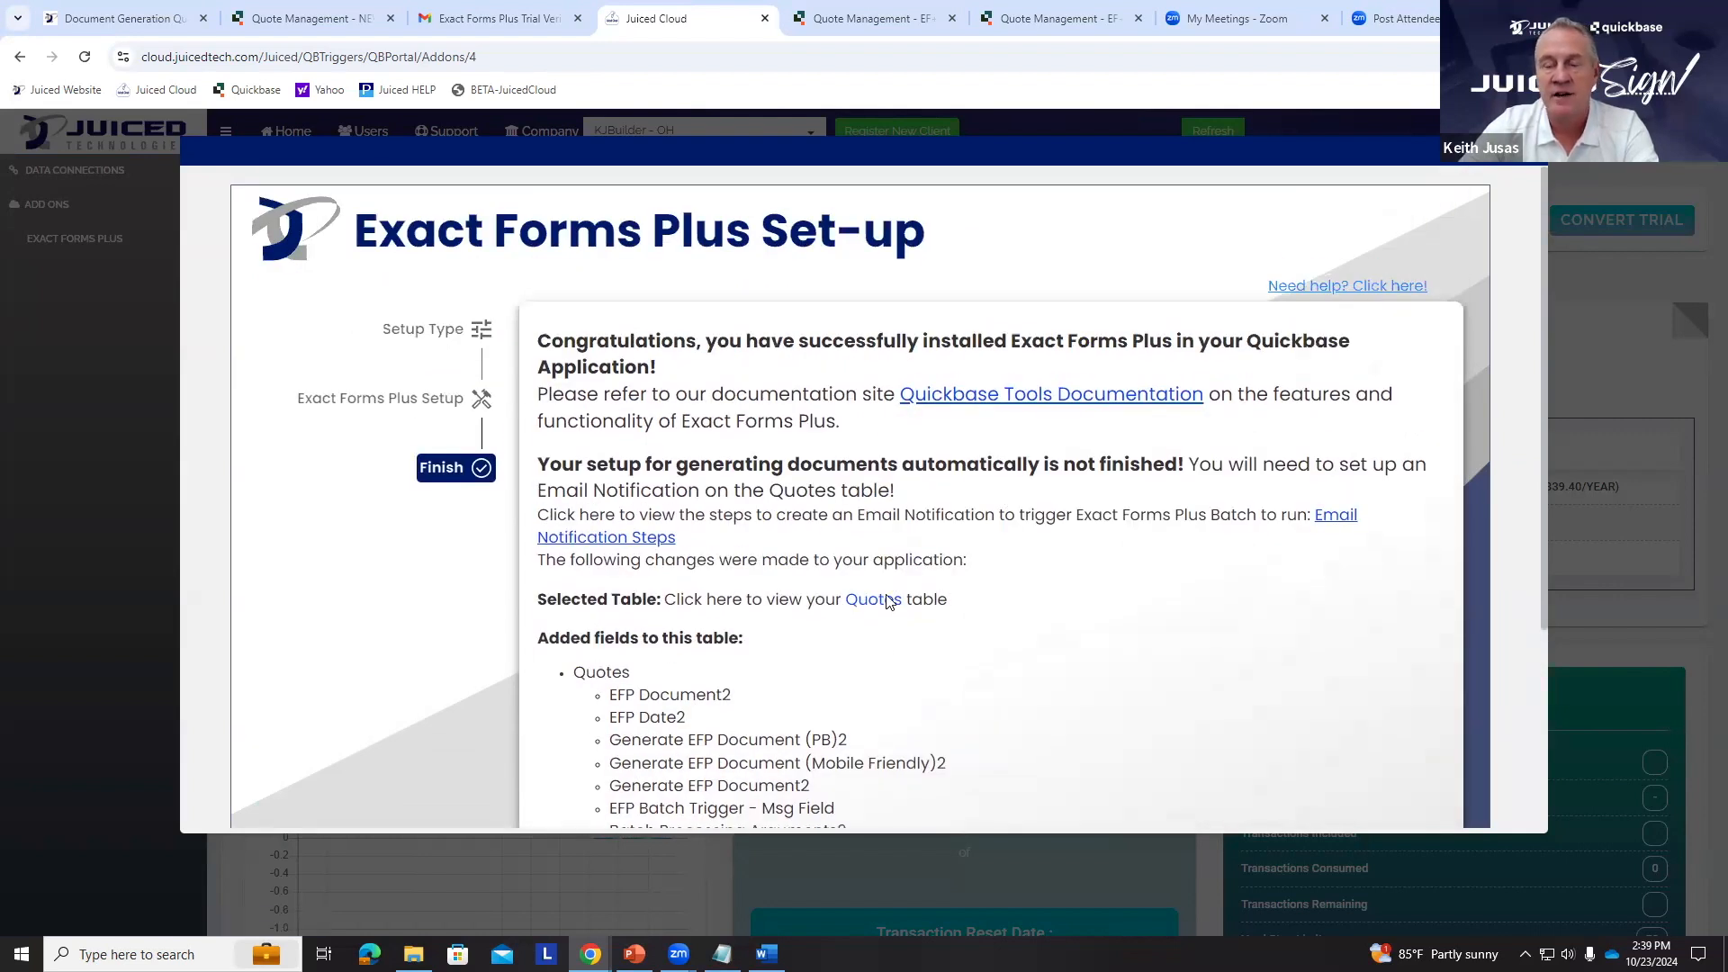
{"action": "left_click", "coordinate": [873, 600]}
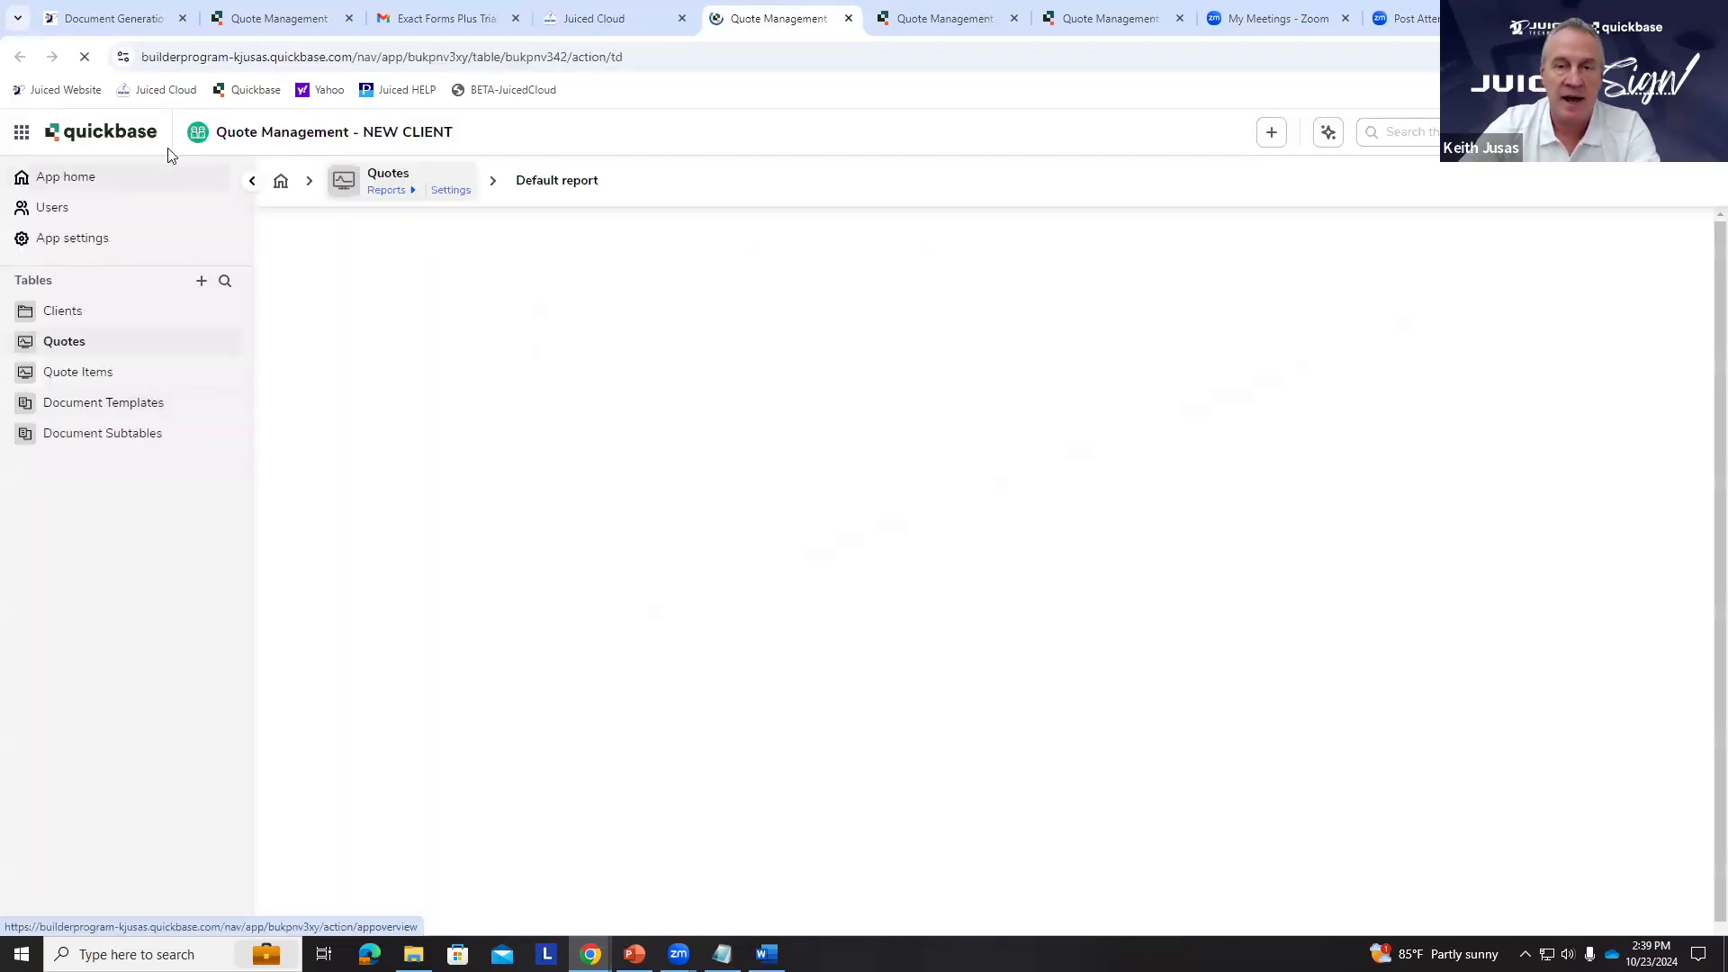
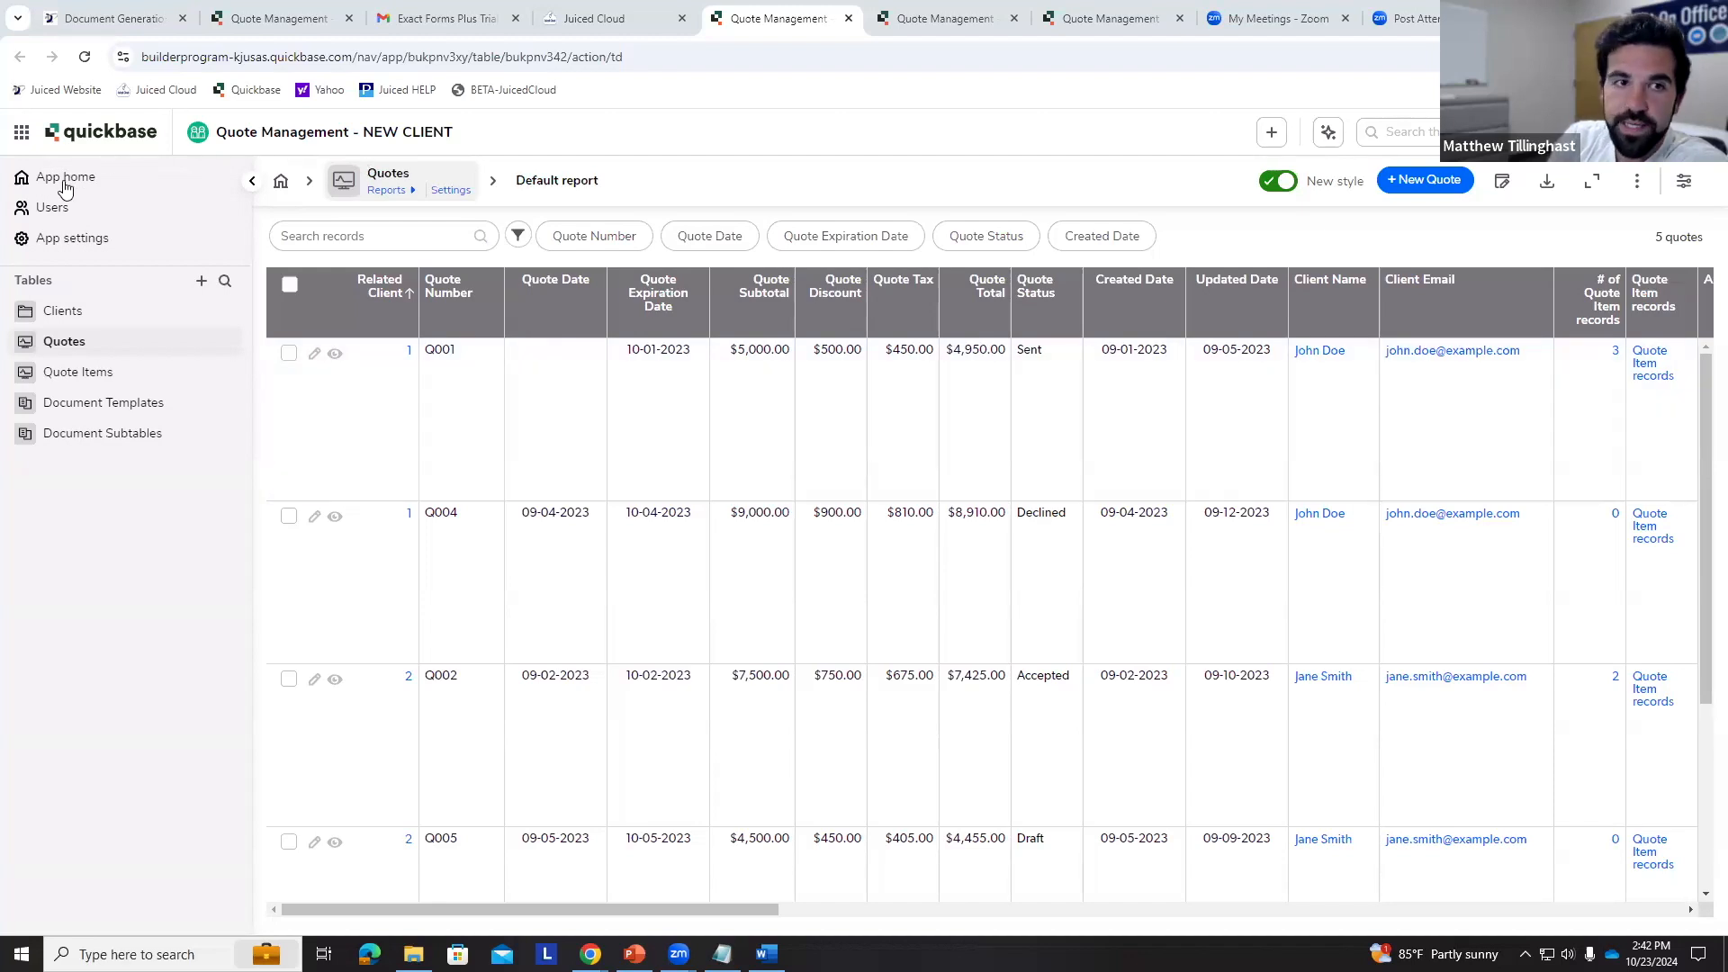
Switch to the EF+ CLIENT(1740) app and open the Quotes Chart template with its By Created Date (Trend) report
{"action": "left_click", "coordinate": [22, 133]}
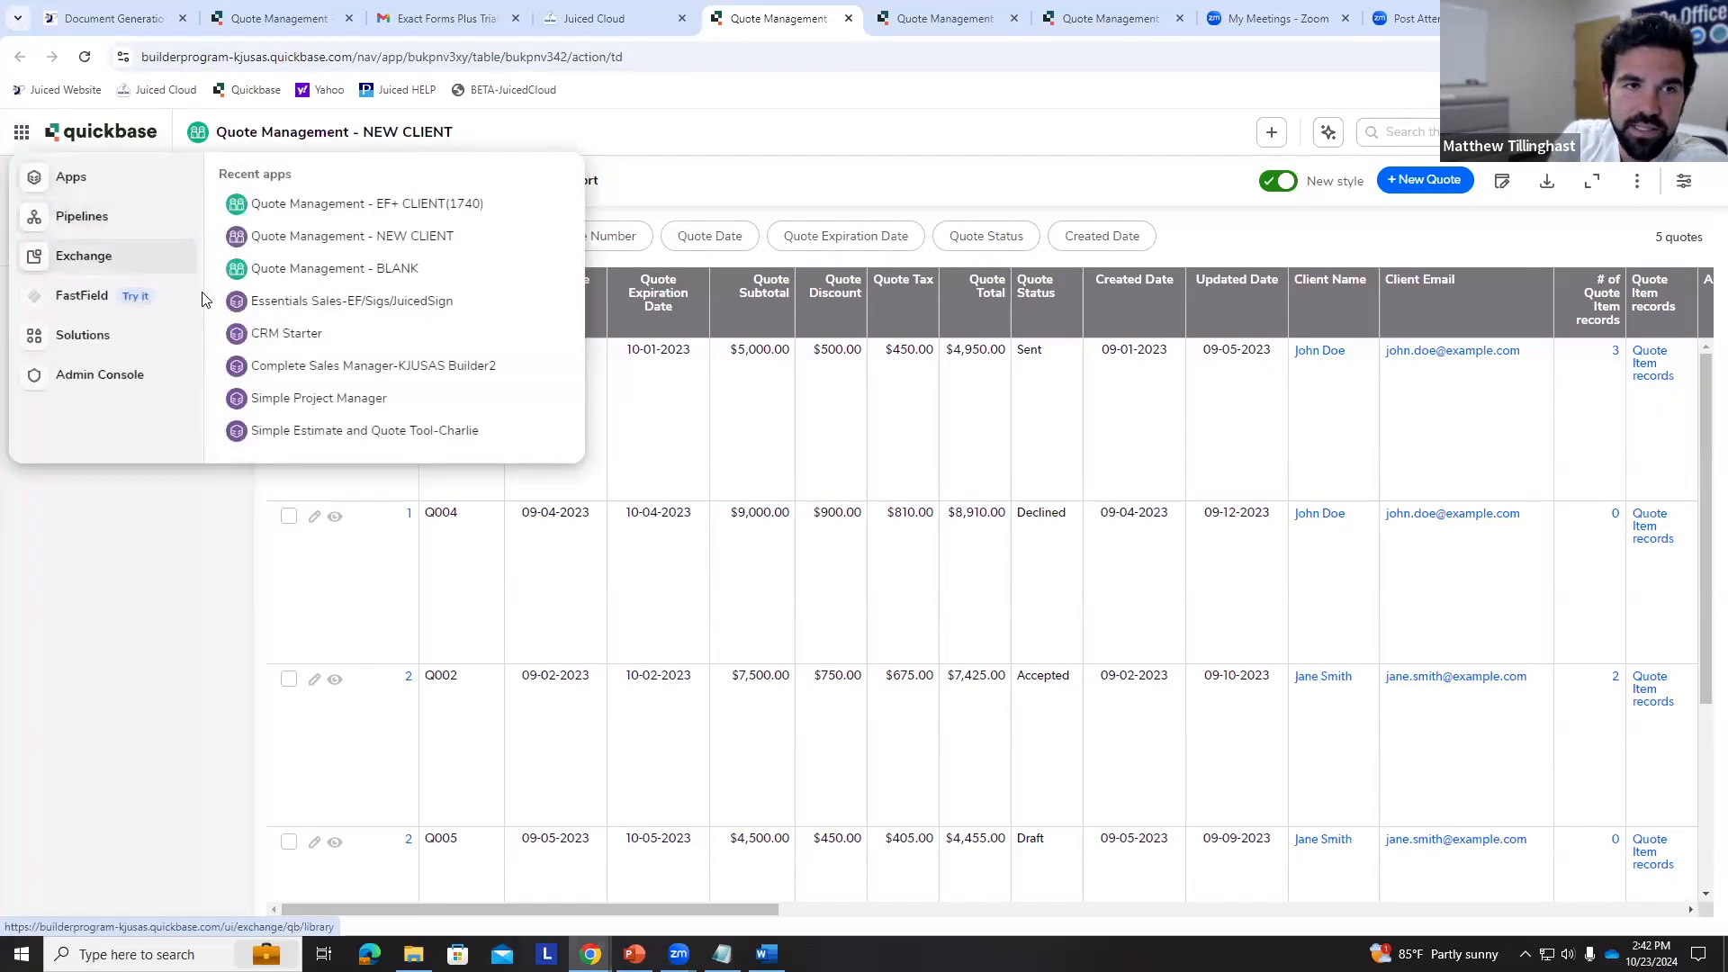
{"action": "left_click", "coordinate": [322, 209]}
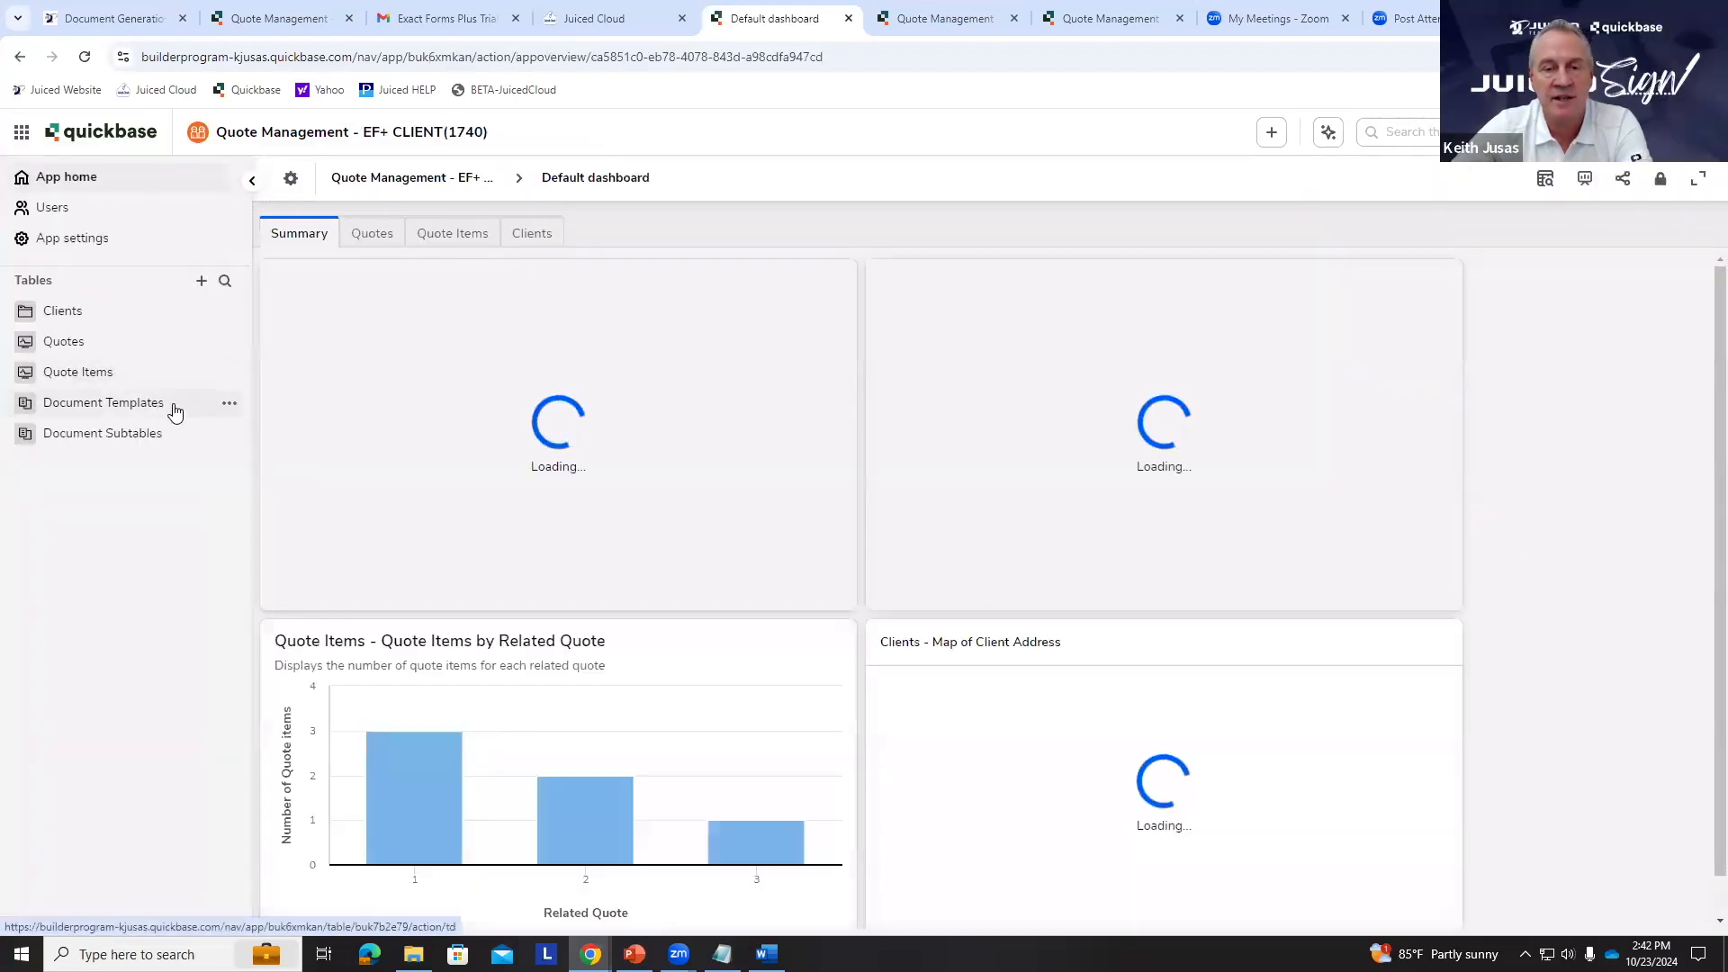
{"action": "left_click", "coordinate": [228, 342]}
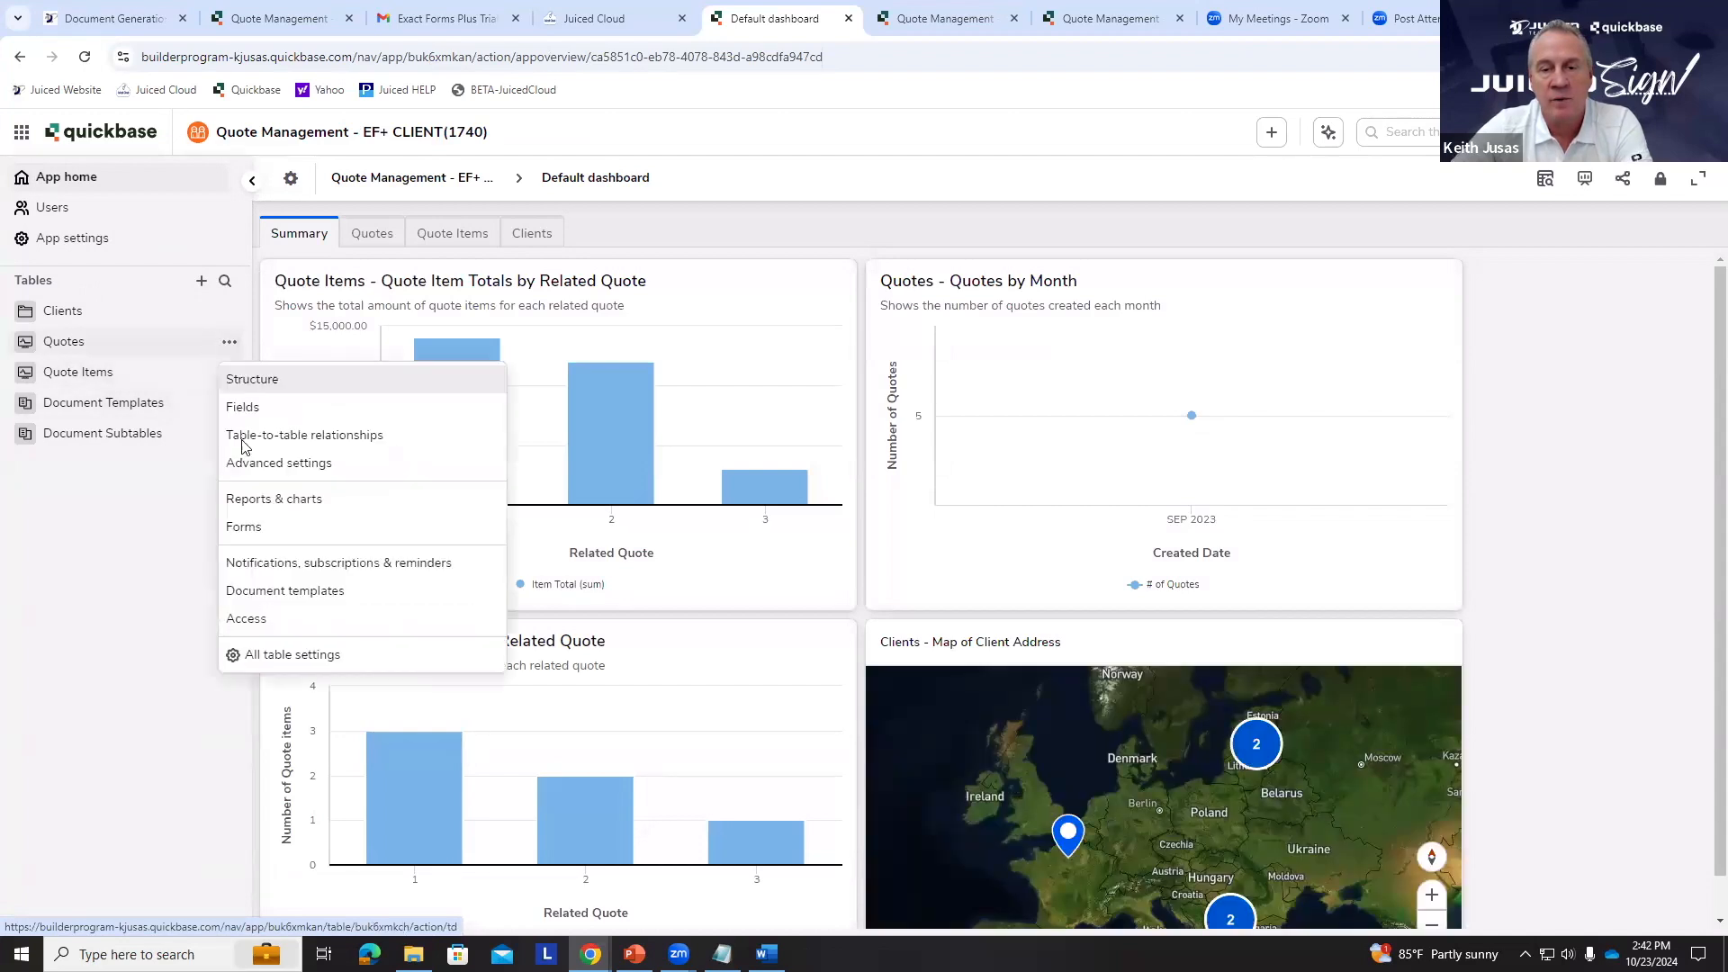
{"action": "left_click", "coordinate": [247, 600]}
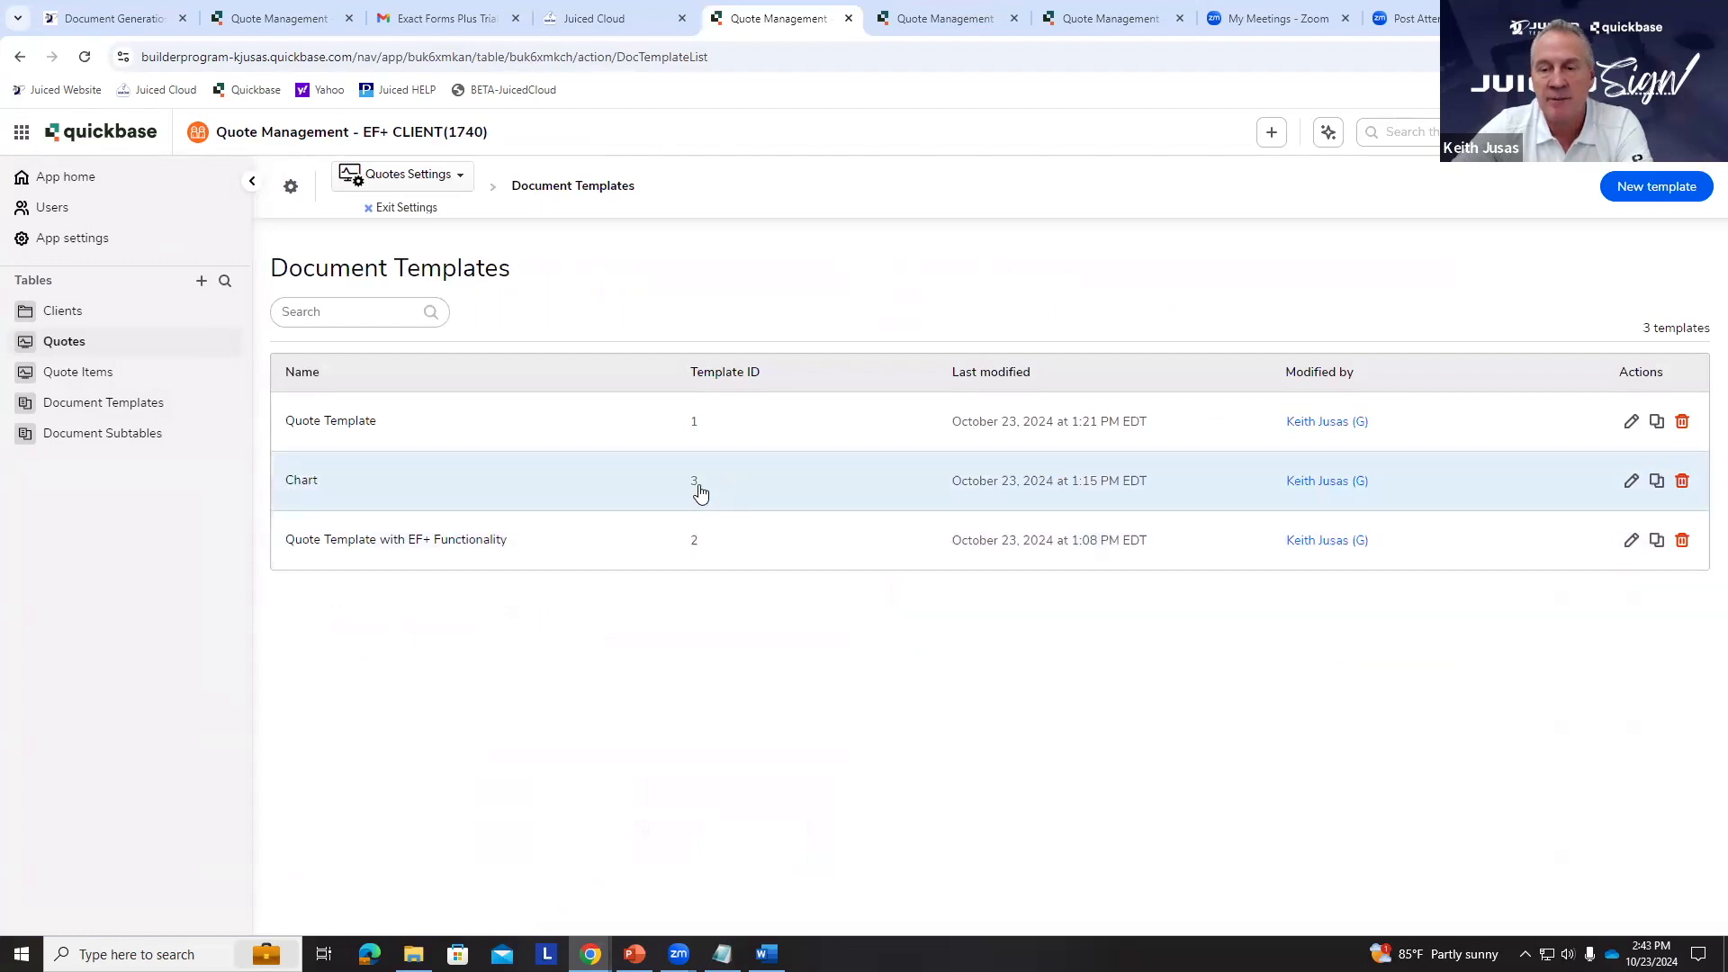
{"action": "left_click", "coordinate": [290, 483]}
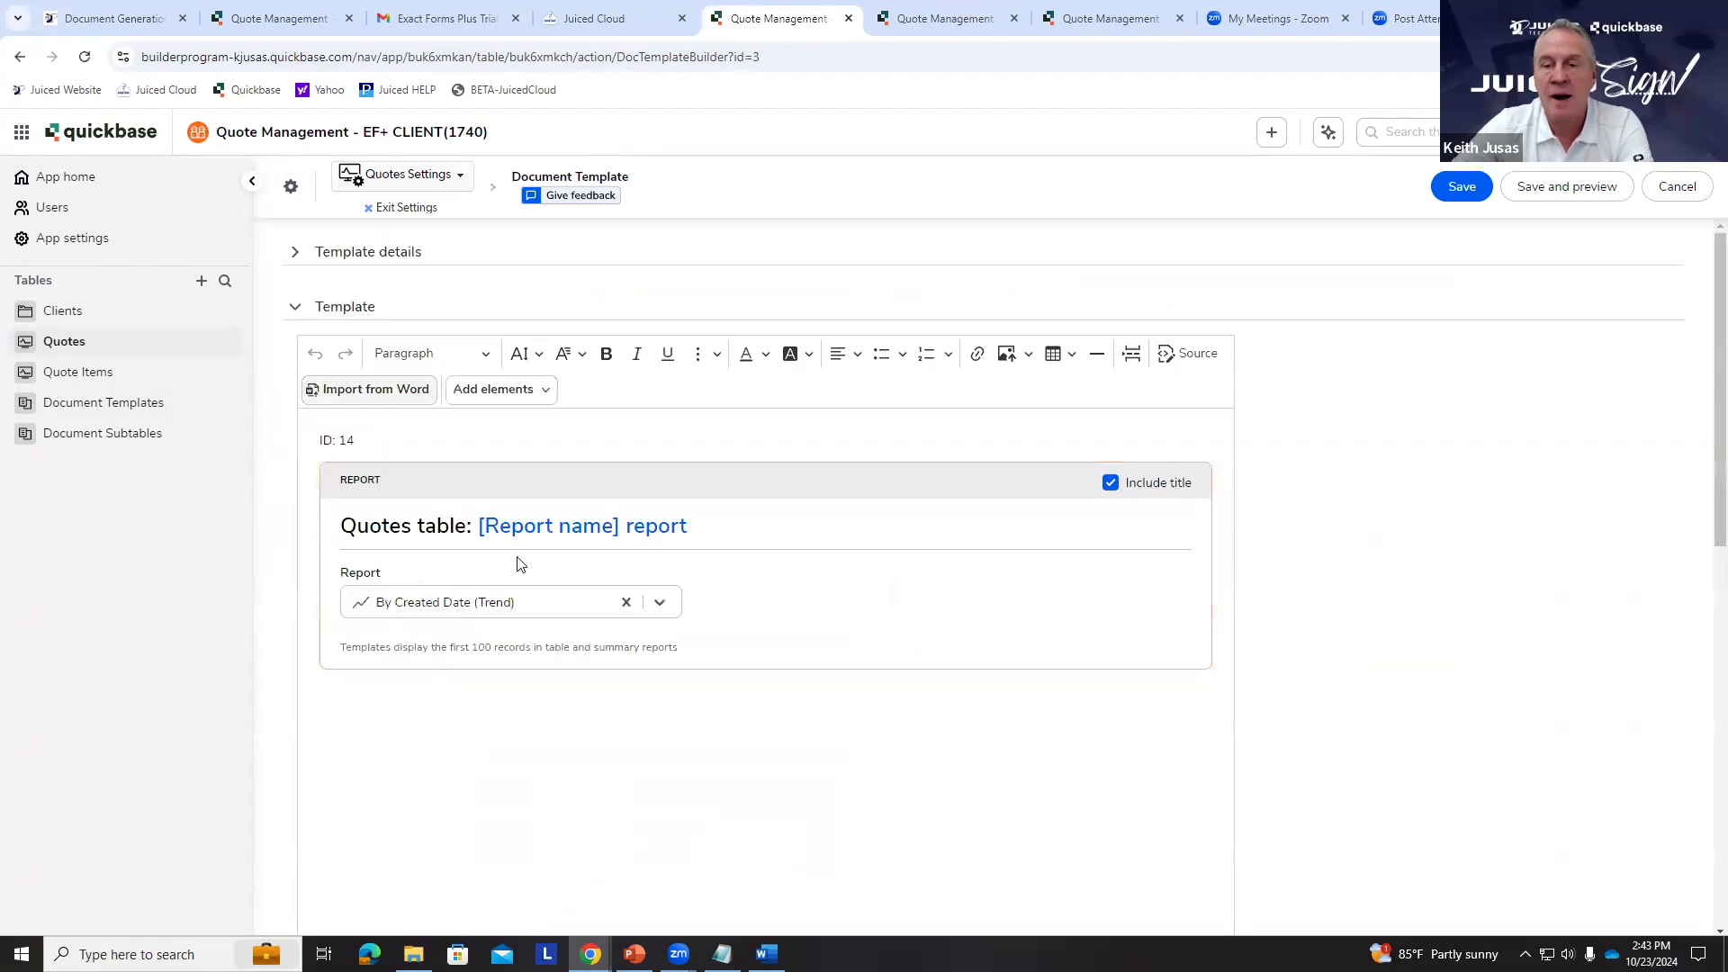
Select the template's ID: 14 line, then open the Quotes By Created Date (Trend) report in a new tab
{"action": "double_click", "coordinate": [348, 440]}
{"action": "triple_click", "coordinate": [327, 440]}
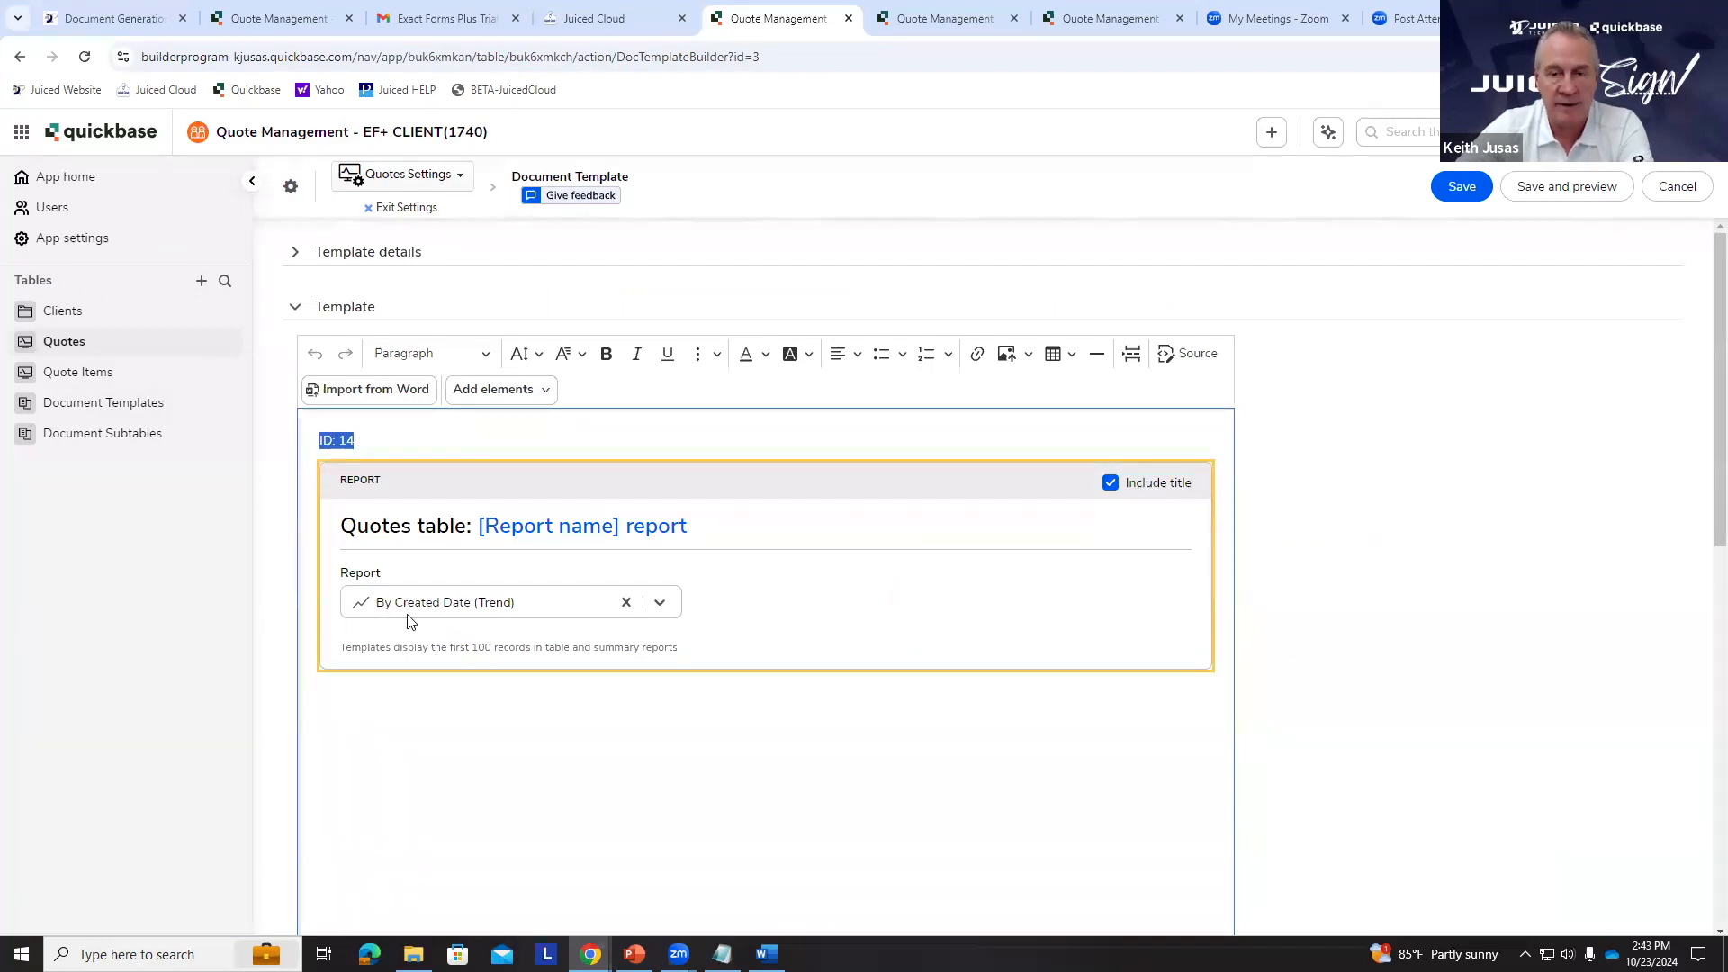
{"action": "right_click", "coordinate": [159, 349]}
{"action": "left_click", "coordinate": [219, 370]}
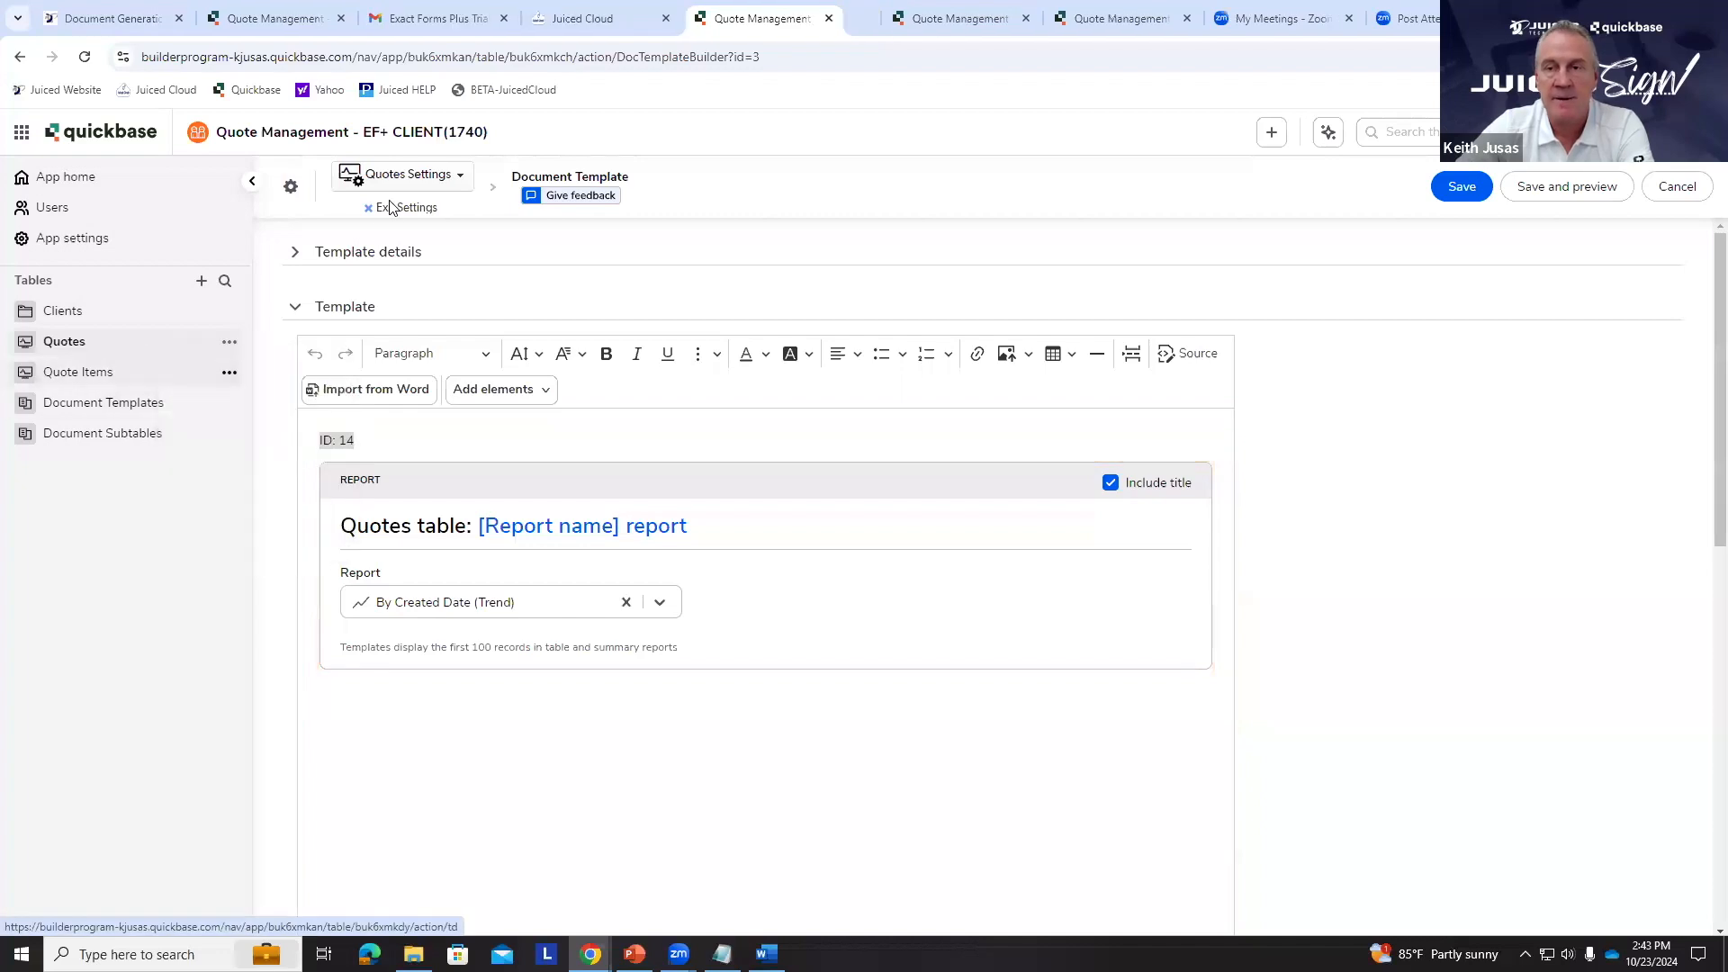
{"action": "left_click", "coordinate": [813, 25]}
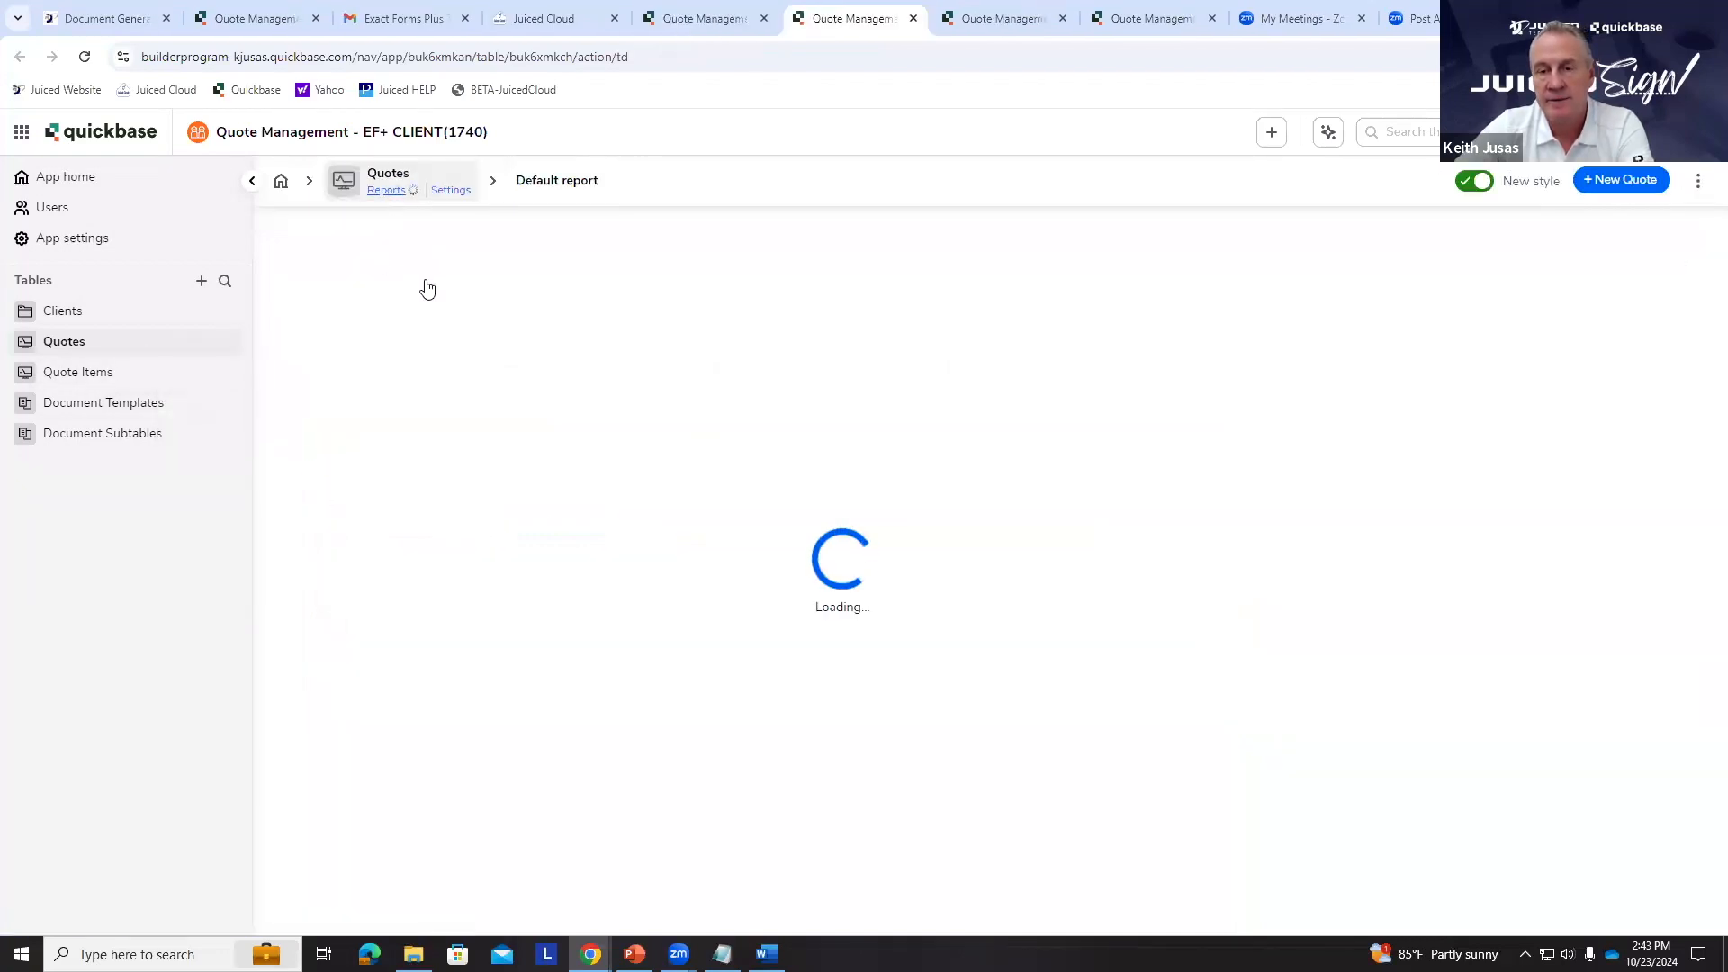
{"action": "left_click", "coordinate": [405, 190]}
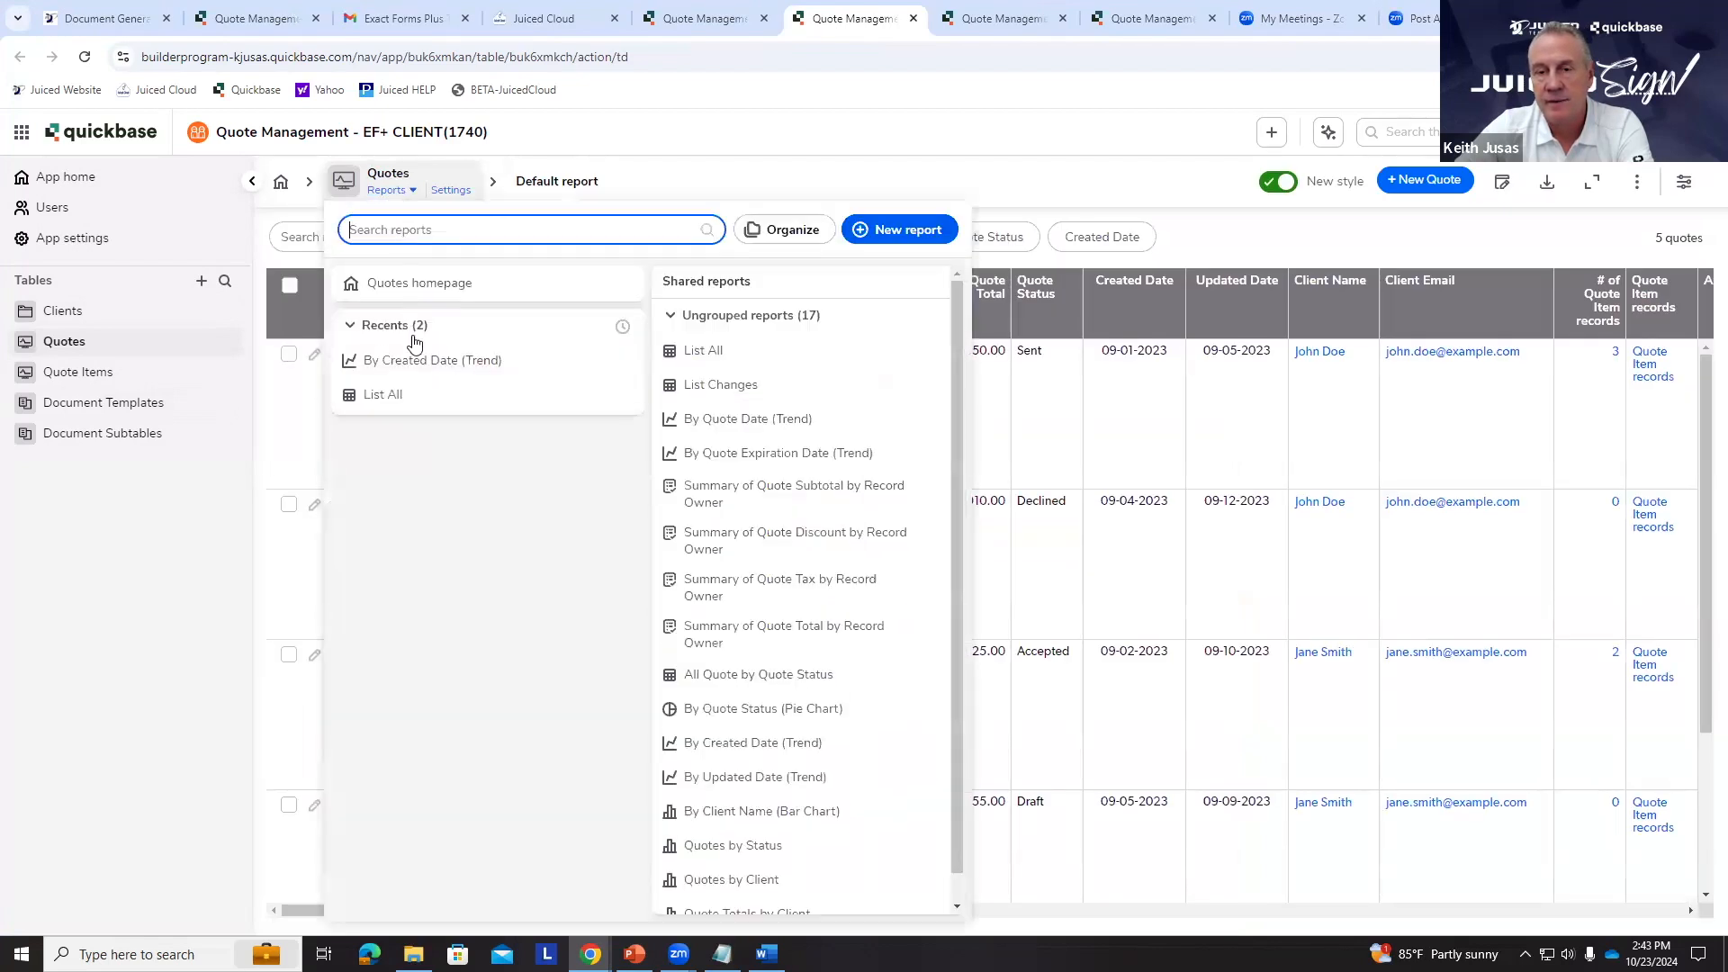
{"action": "left_click", "coordinate": [416, 362]}
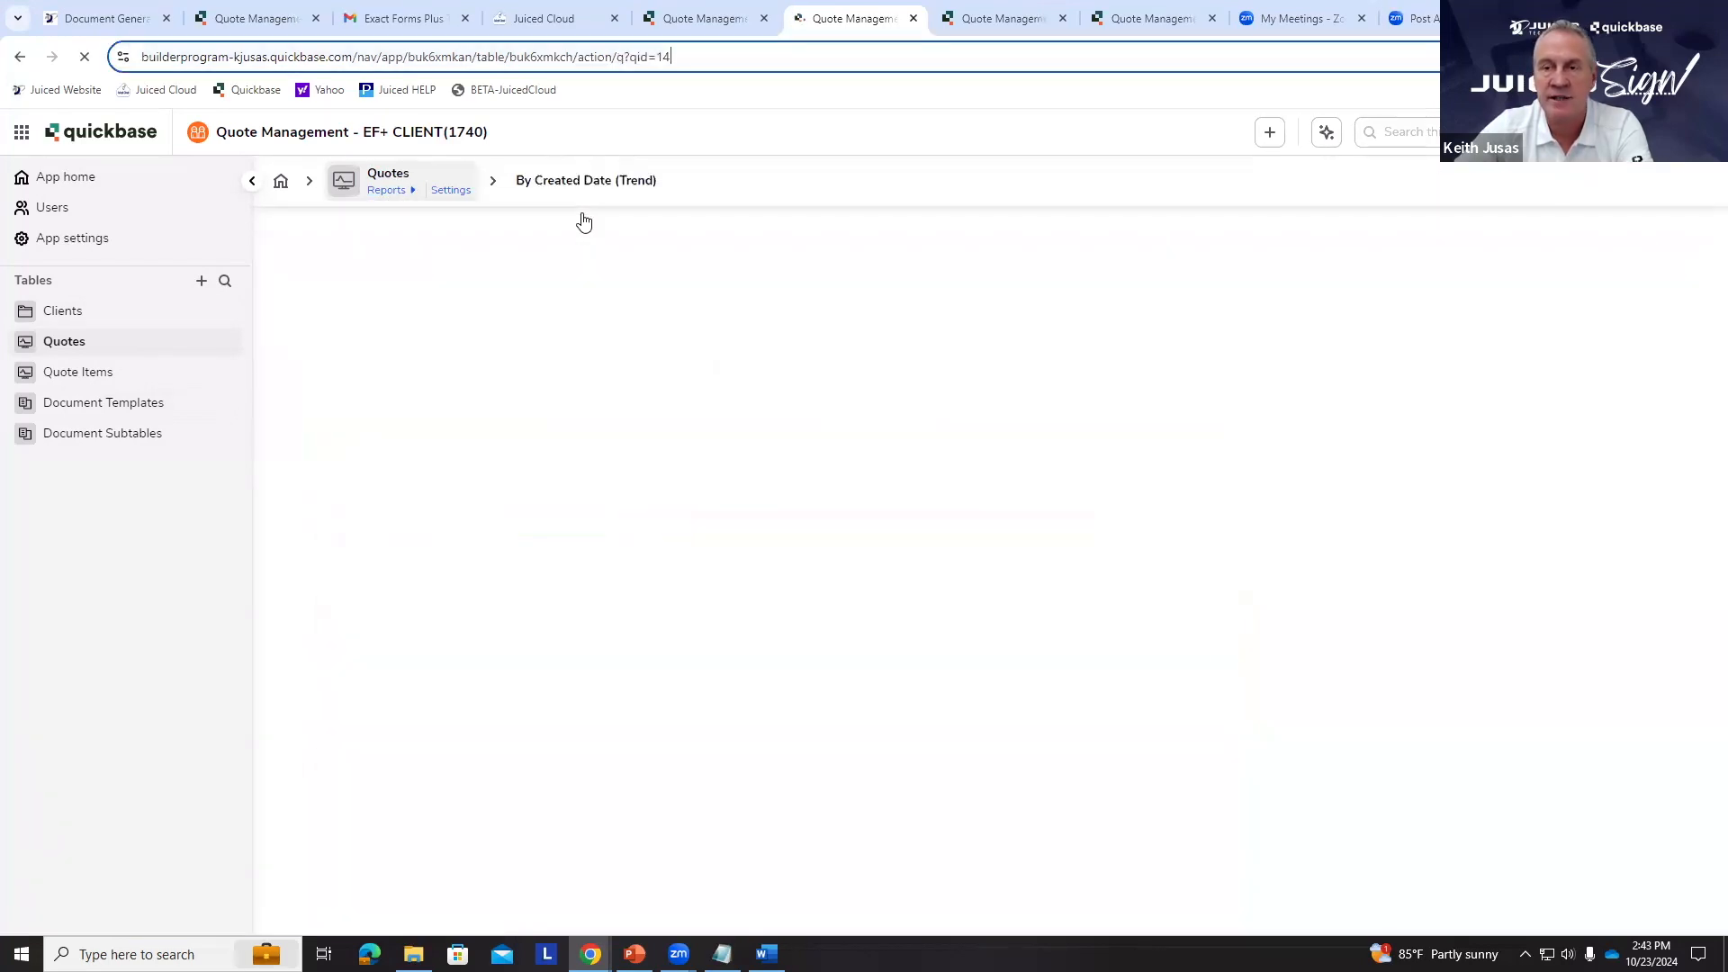
Back in the Chart template, highlight the ID: 14 line, then view the trend chart tab again
{"action": "left_click", "coordinate": [706, 18]}
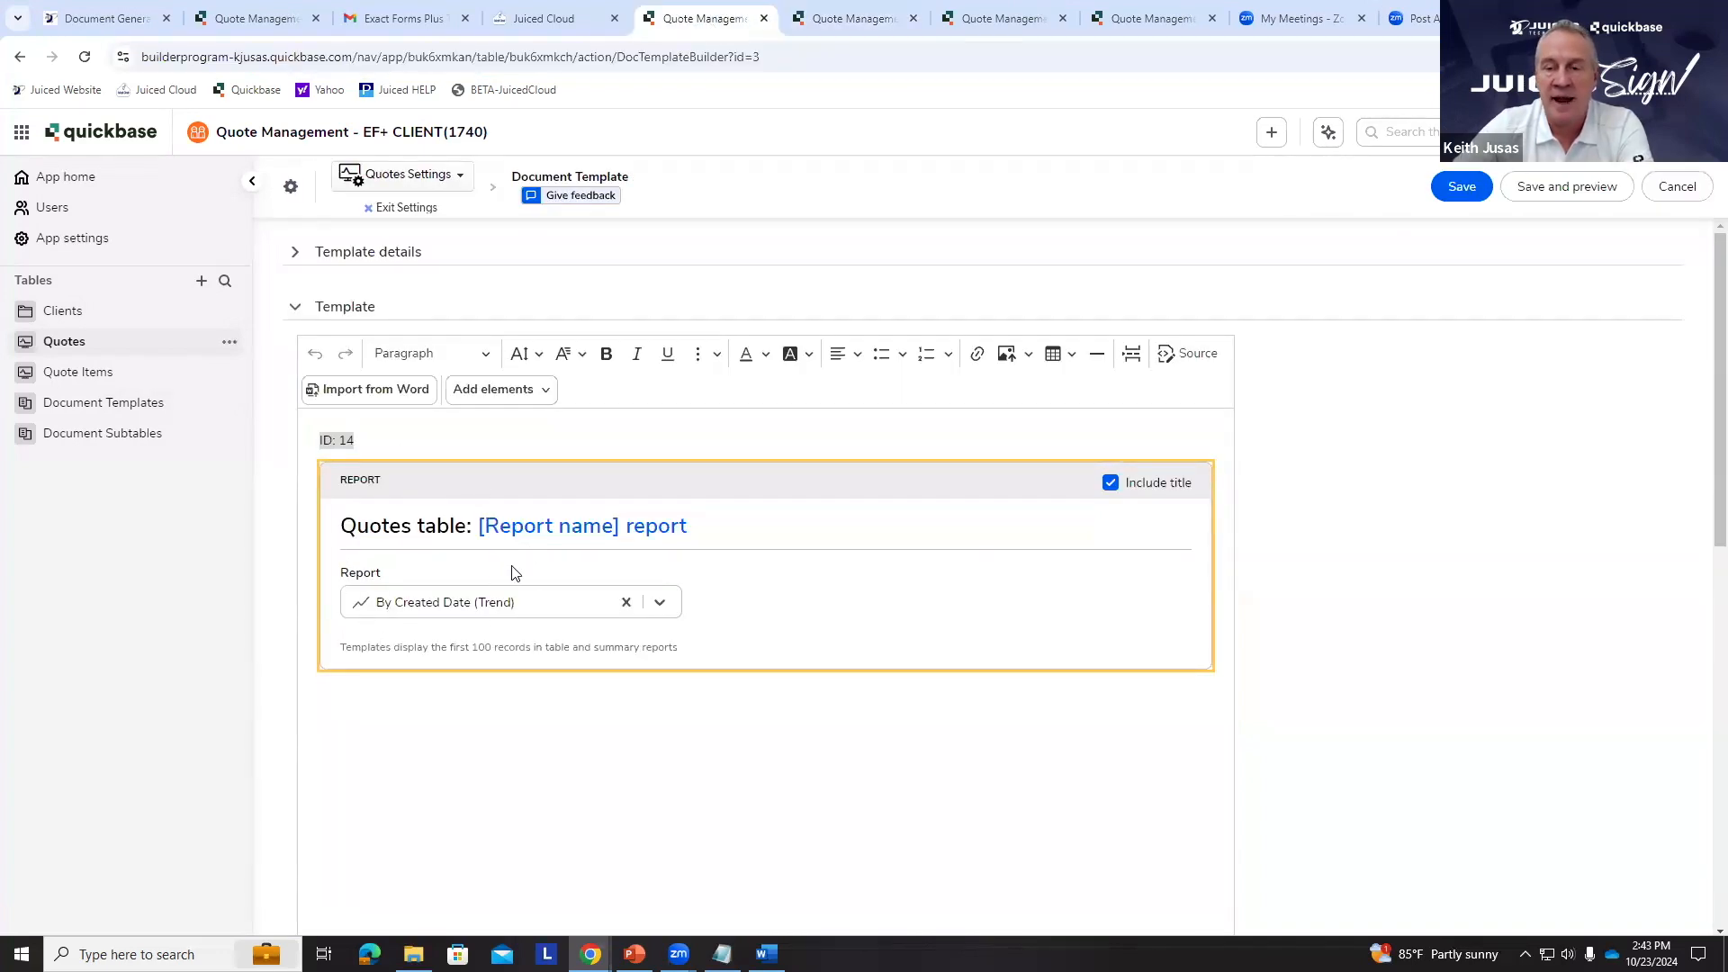
{"action": "left_click", "coordinate": [375, 439]}
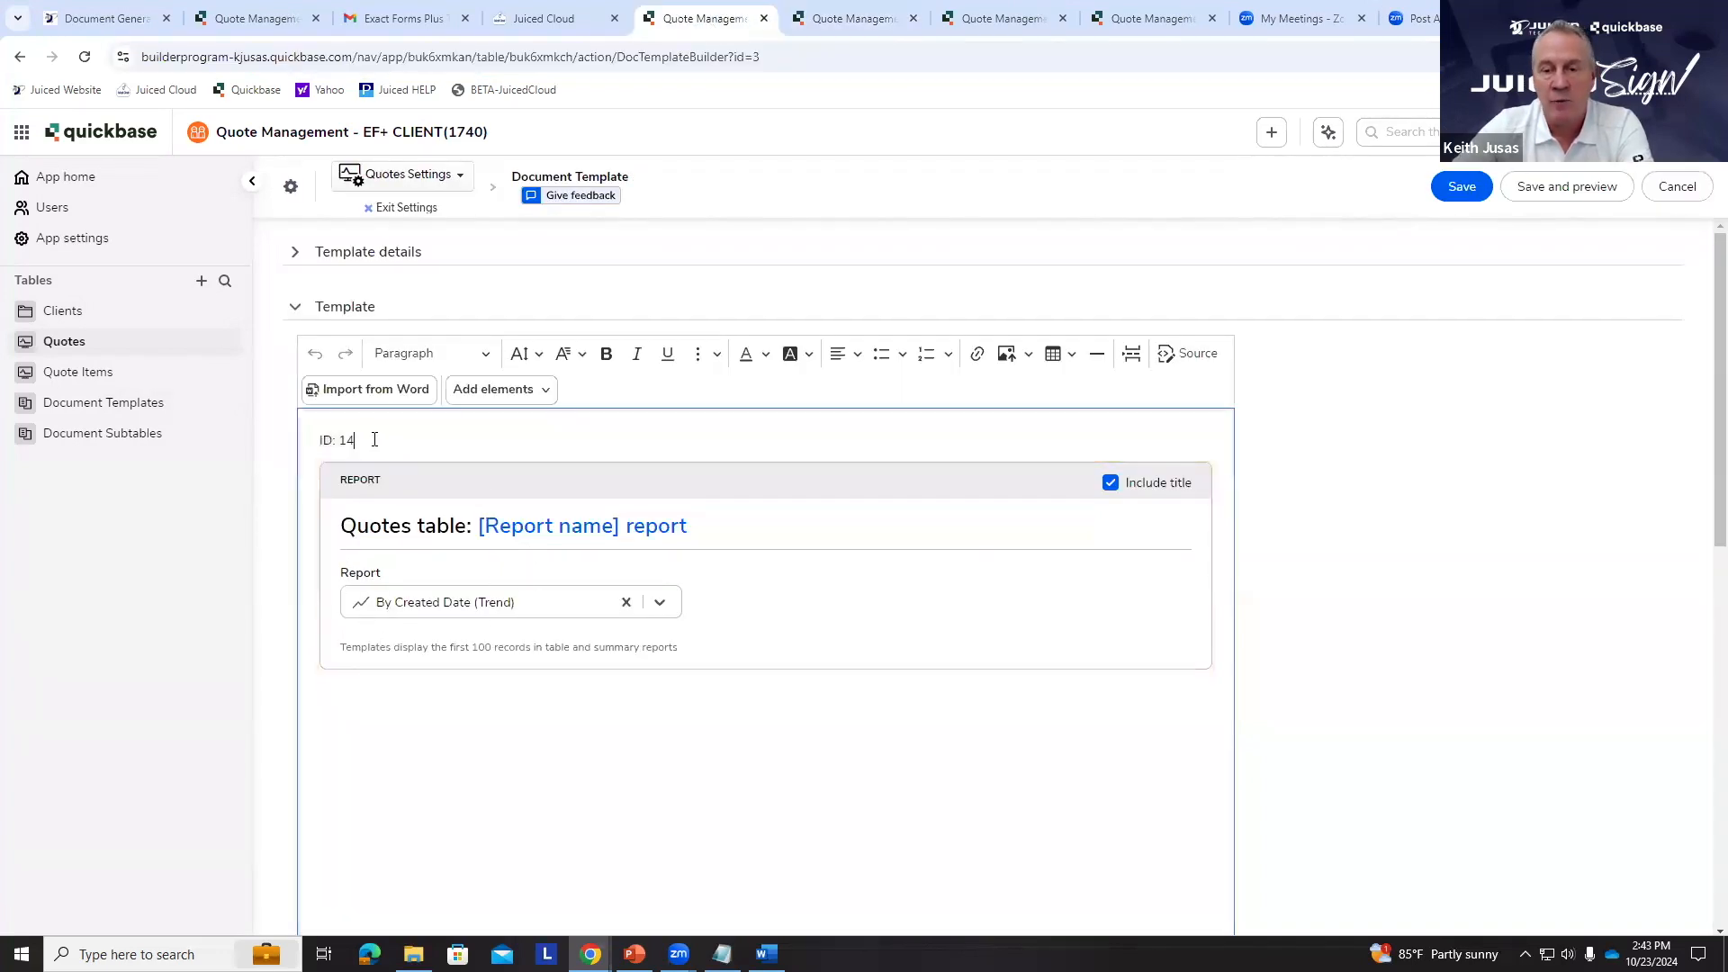
{"action": "left_click_drag", "start_coordinate": [308, 445], "coordinate": [356, 441]}
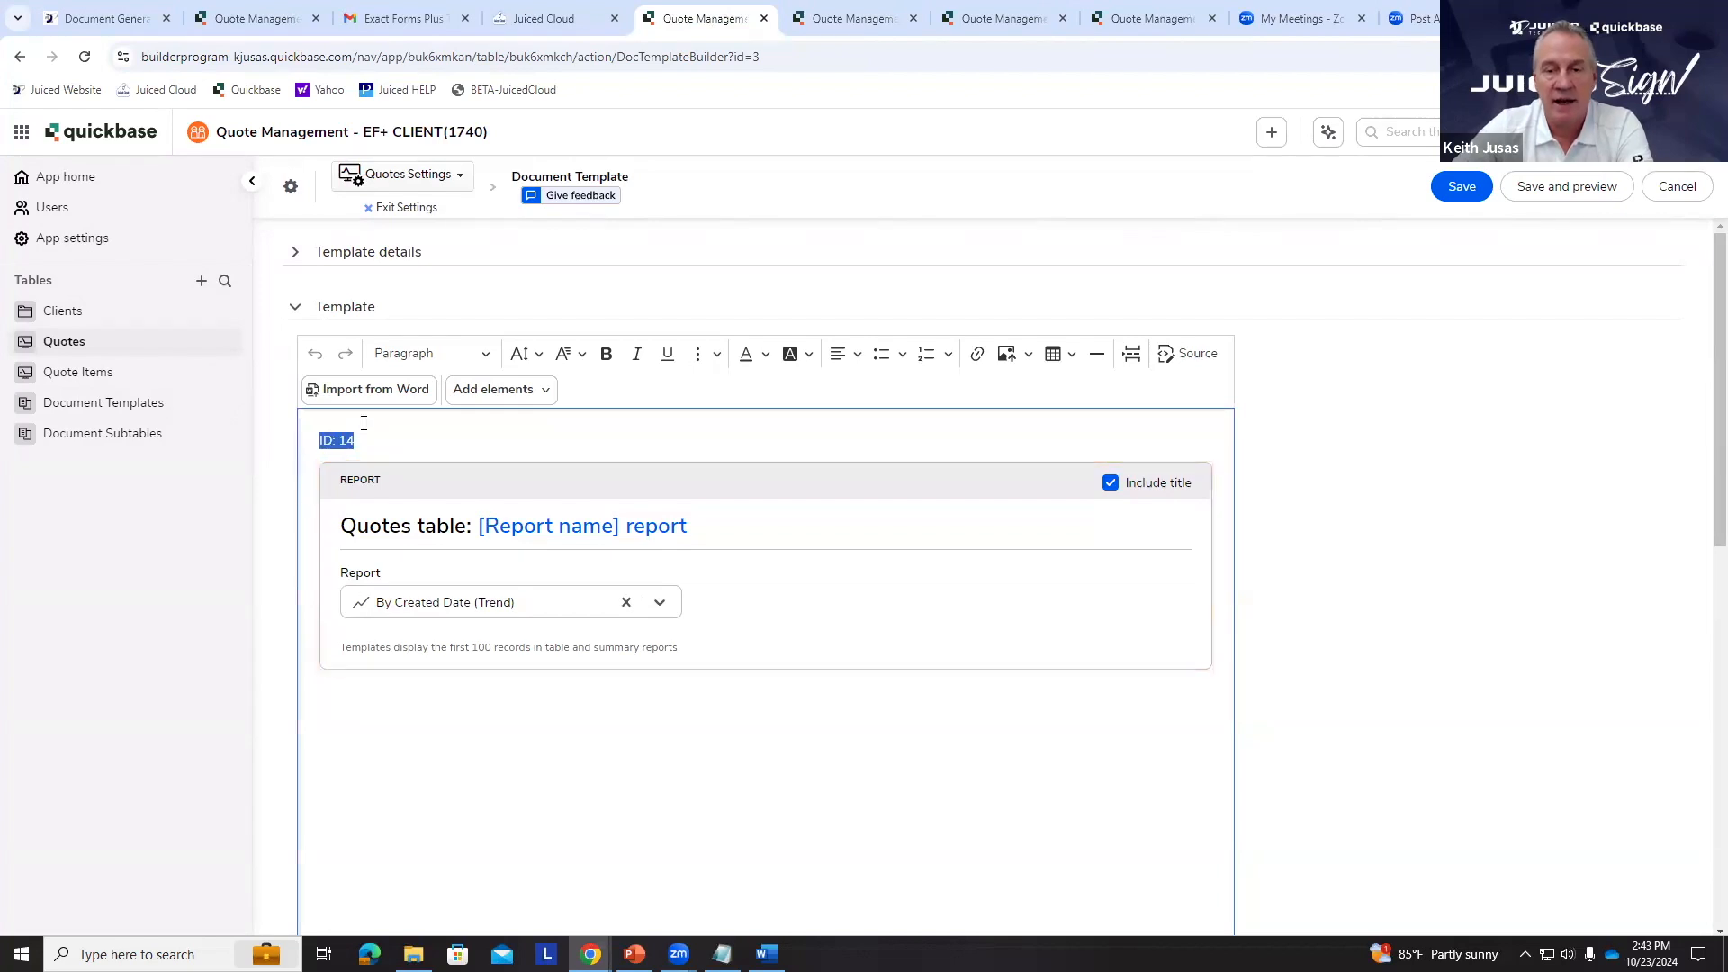
{"action": "left_click", "coordinate": [456, 714]}
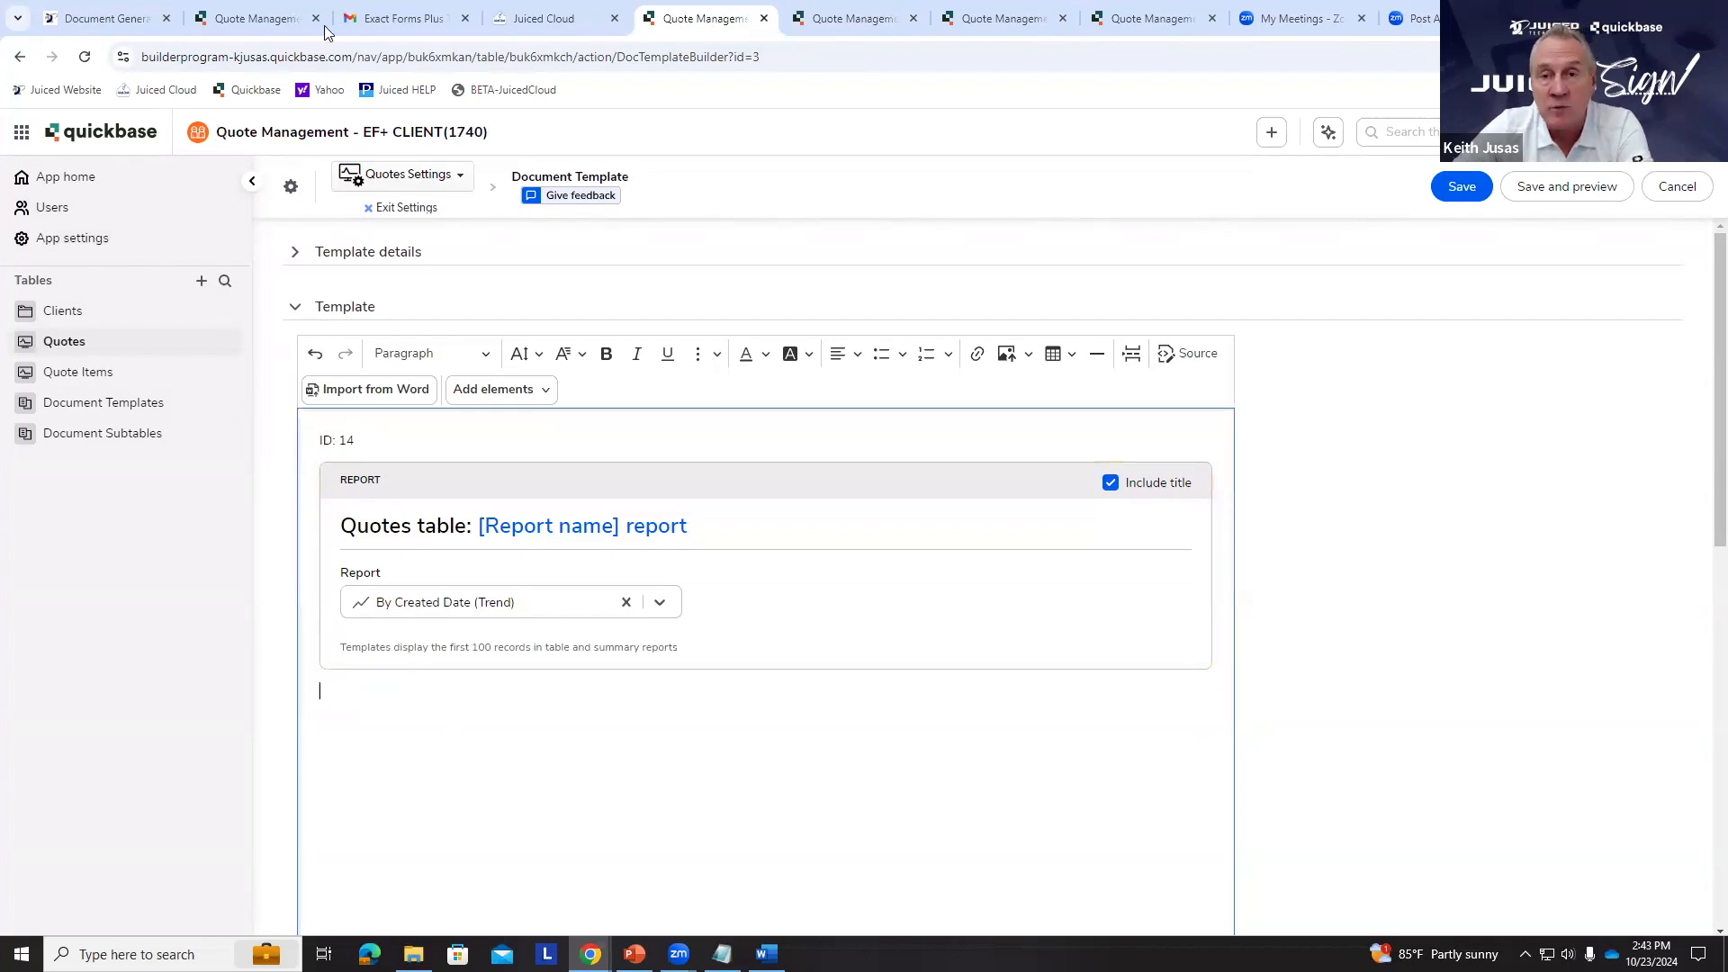
{"action": "left_click", "coordinate": [837, 20]}
Go to the Quickbase Tools Pricing app, open its Quotes table, and head to its document templates
{"action": "left_click", "coordinate": [1167, 18]}
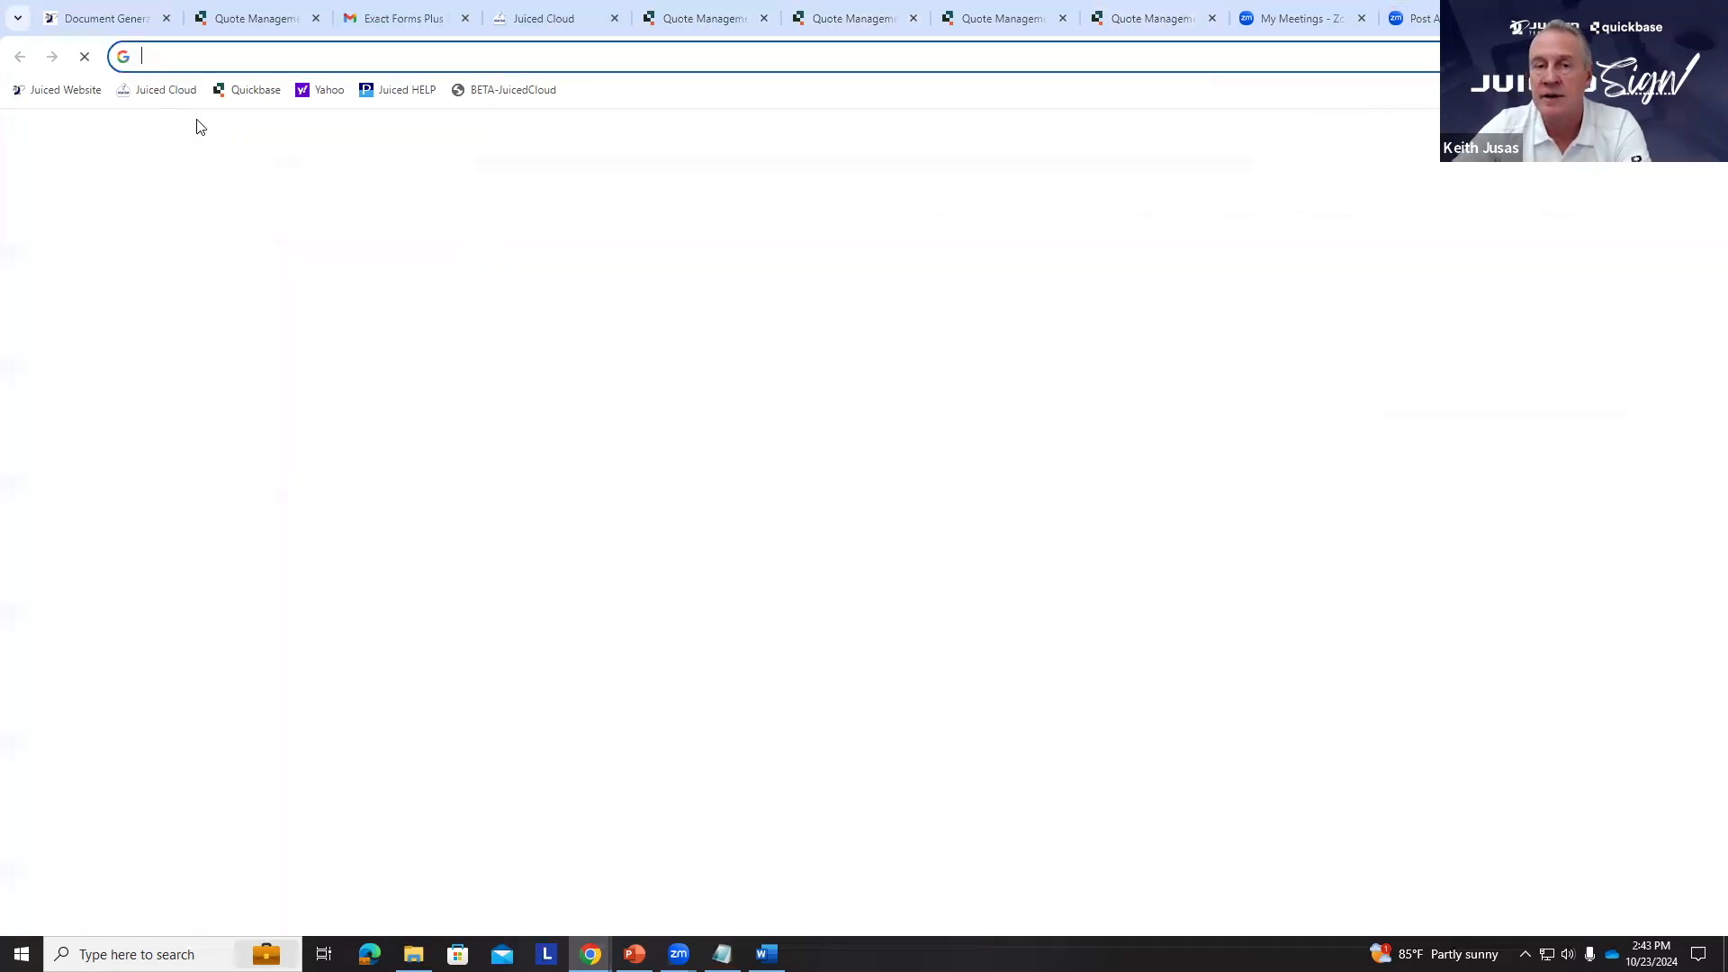
{"action": "left_click", "coordinate": [245, 90]}
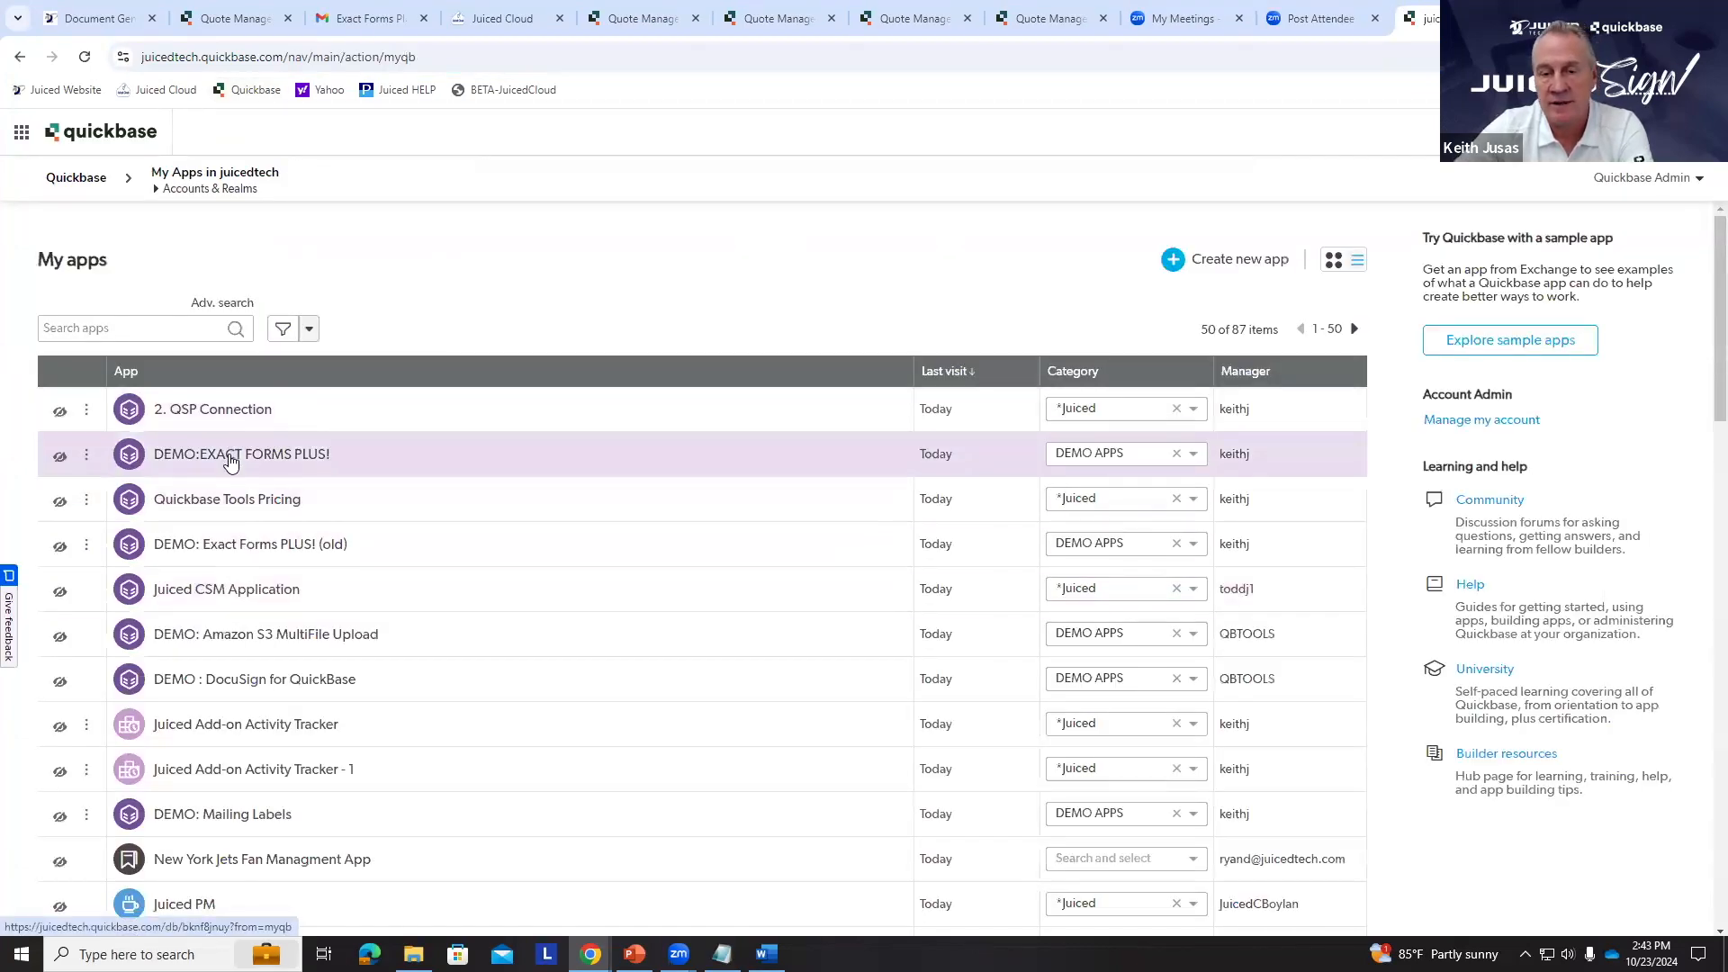
{"action": "left_click", "coordinate": [236, 504]}
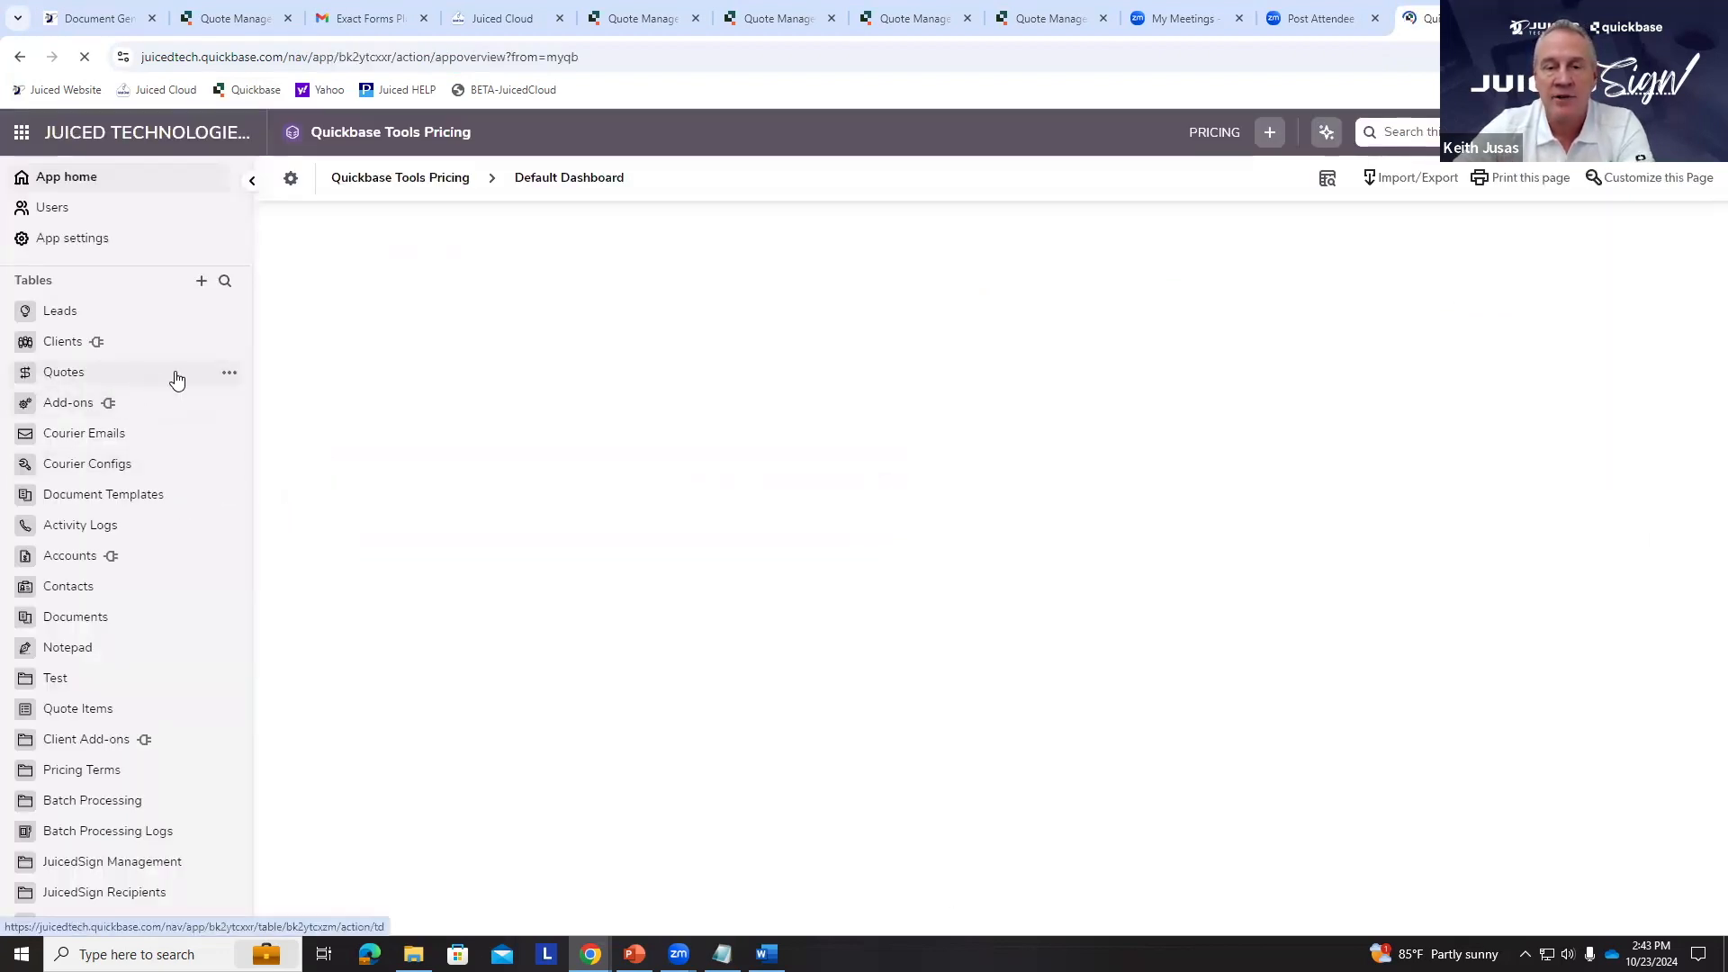
{"action": "left_click", "coordinate": [225, 378]}
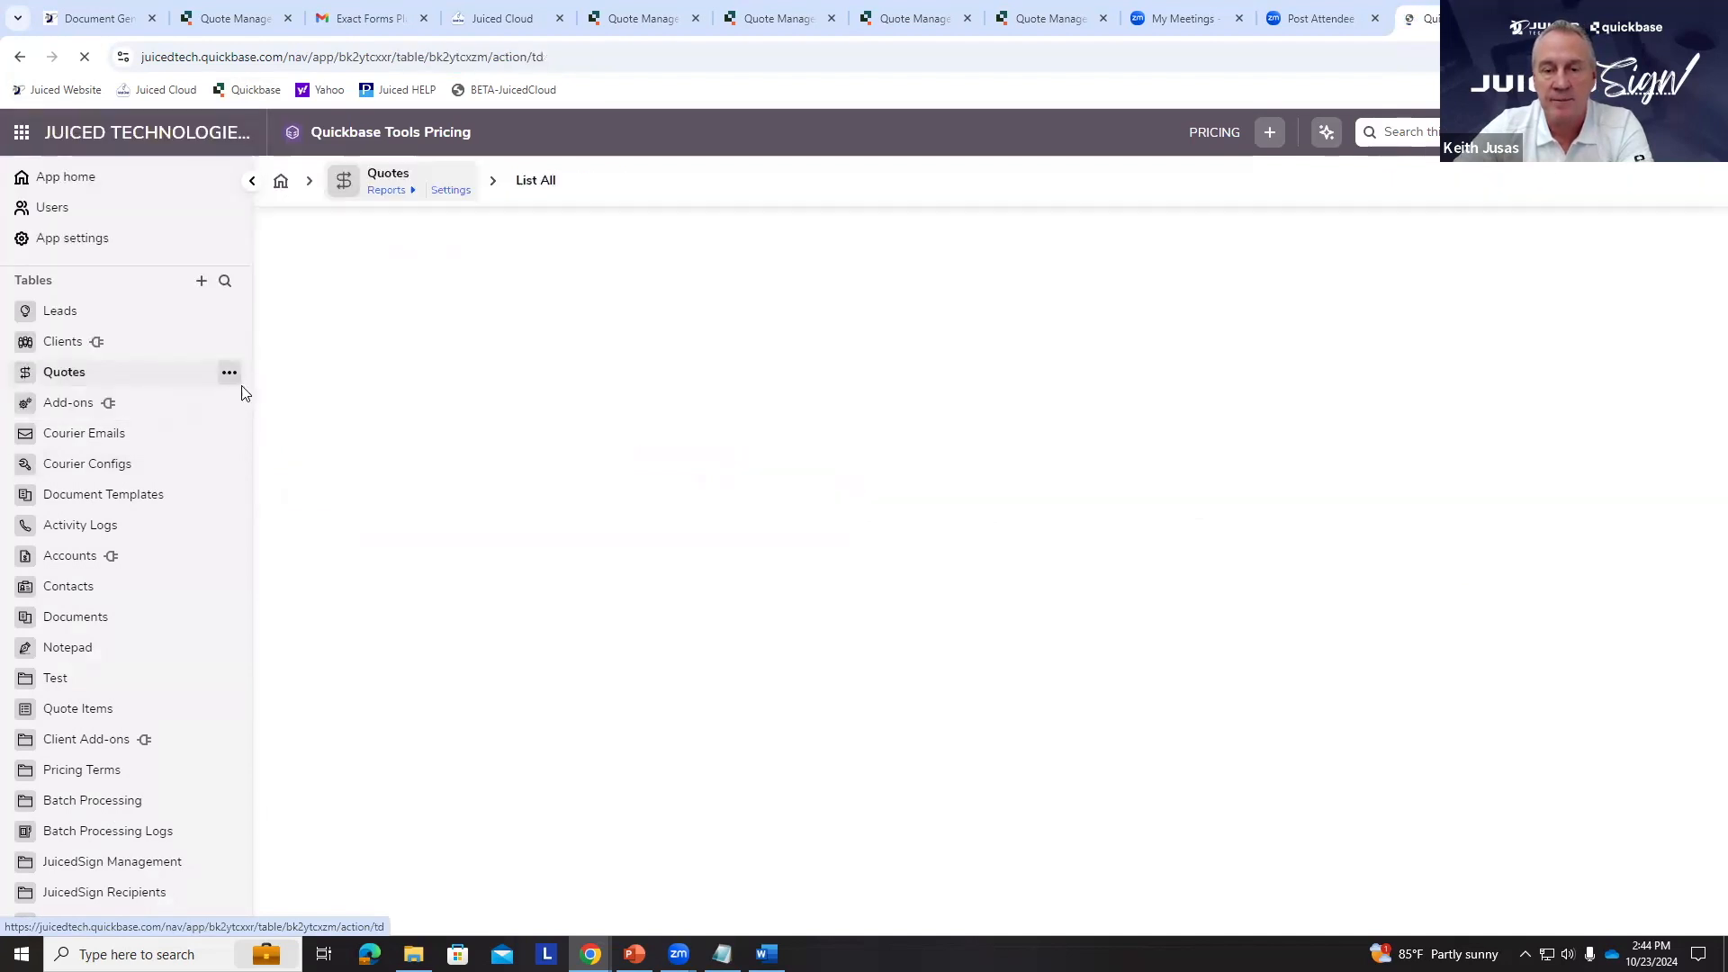
{"action": "left_click", "coordinate": [230, 376]}
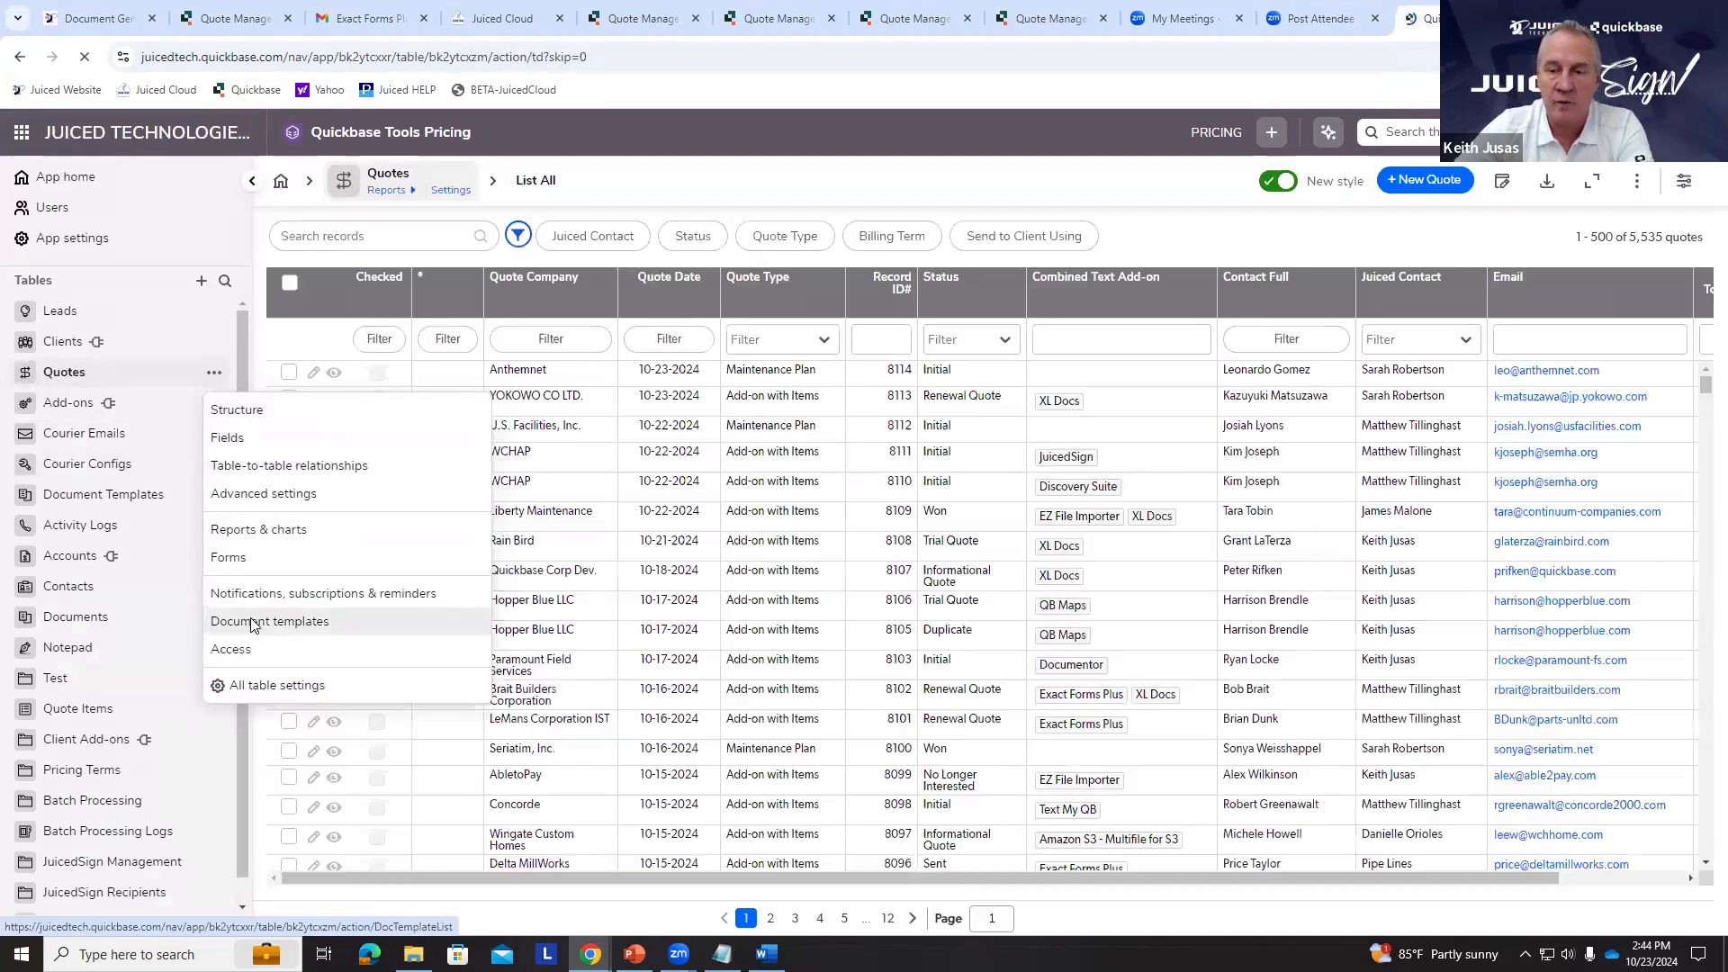
{"action": "left_click", "coordinate": [252, 623]}
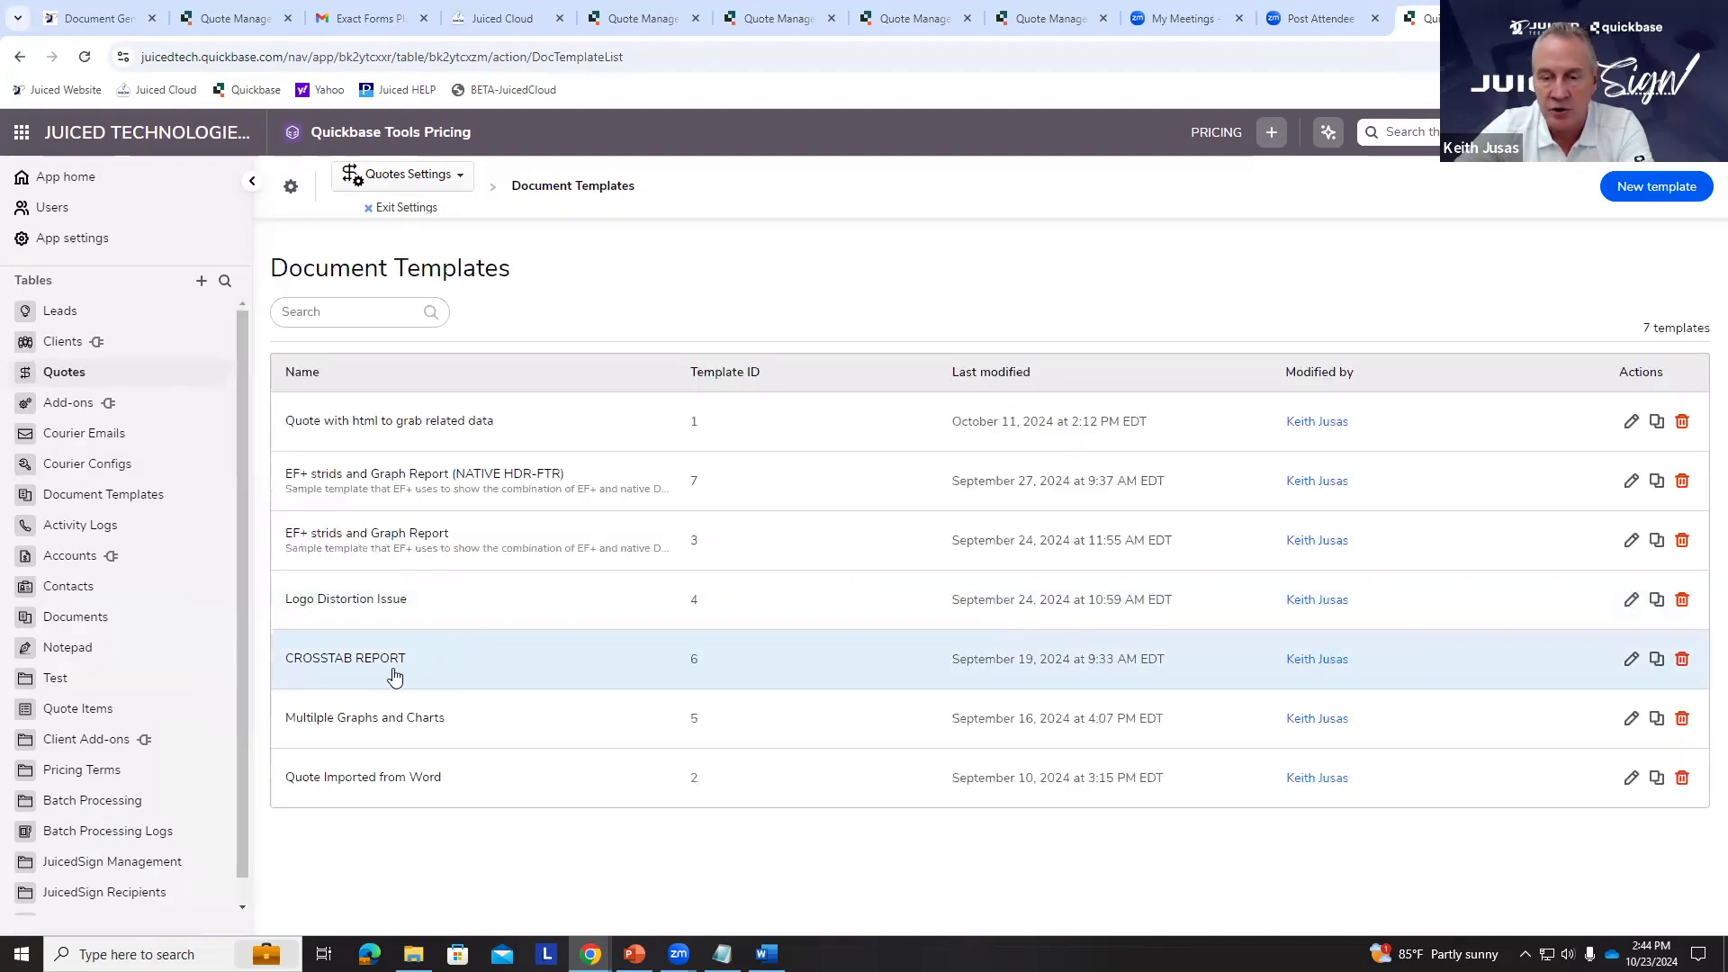
Open the Multiple Graphs and Charts template and highlight its report IDs 78, 79 and 80
{"action": "left_click", "coordinate": [364, 717]}
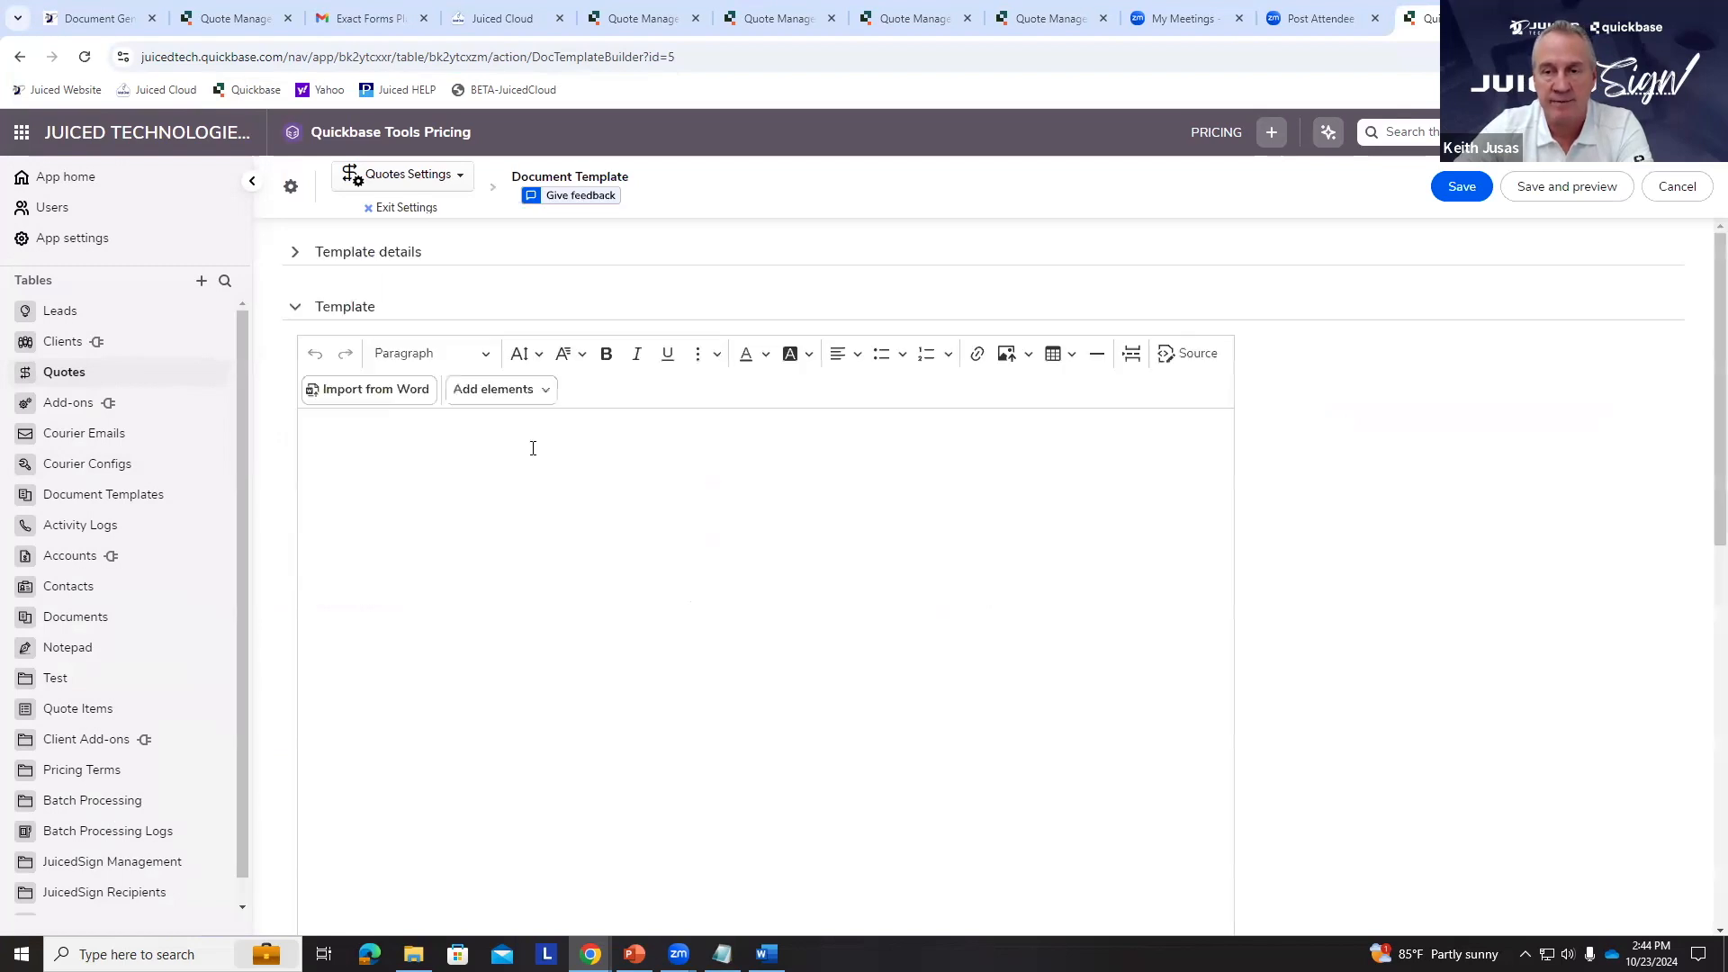
{"action": "left_click", "coordinate": [353, 439]}
{"action": "left_click_drag", "start_coordinate": [353, 440], "coordinate": [322, 439]}
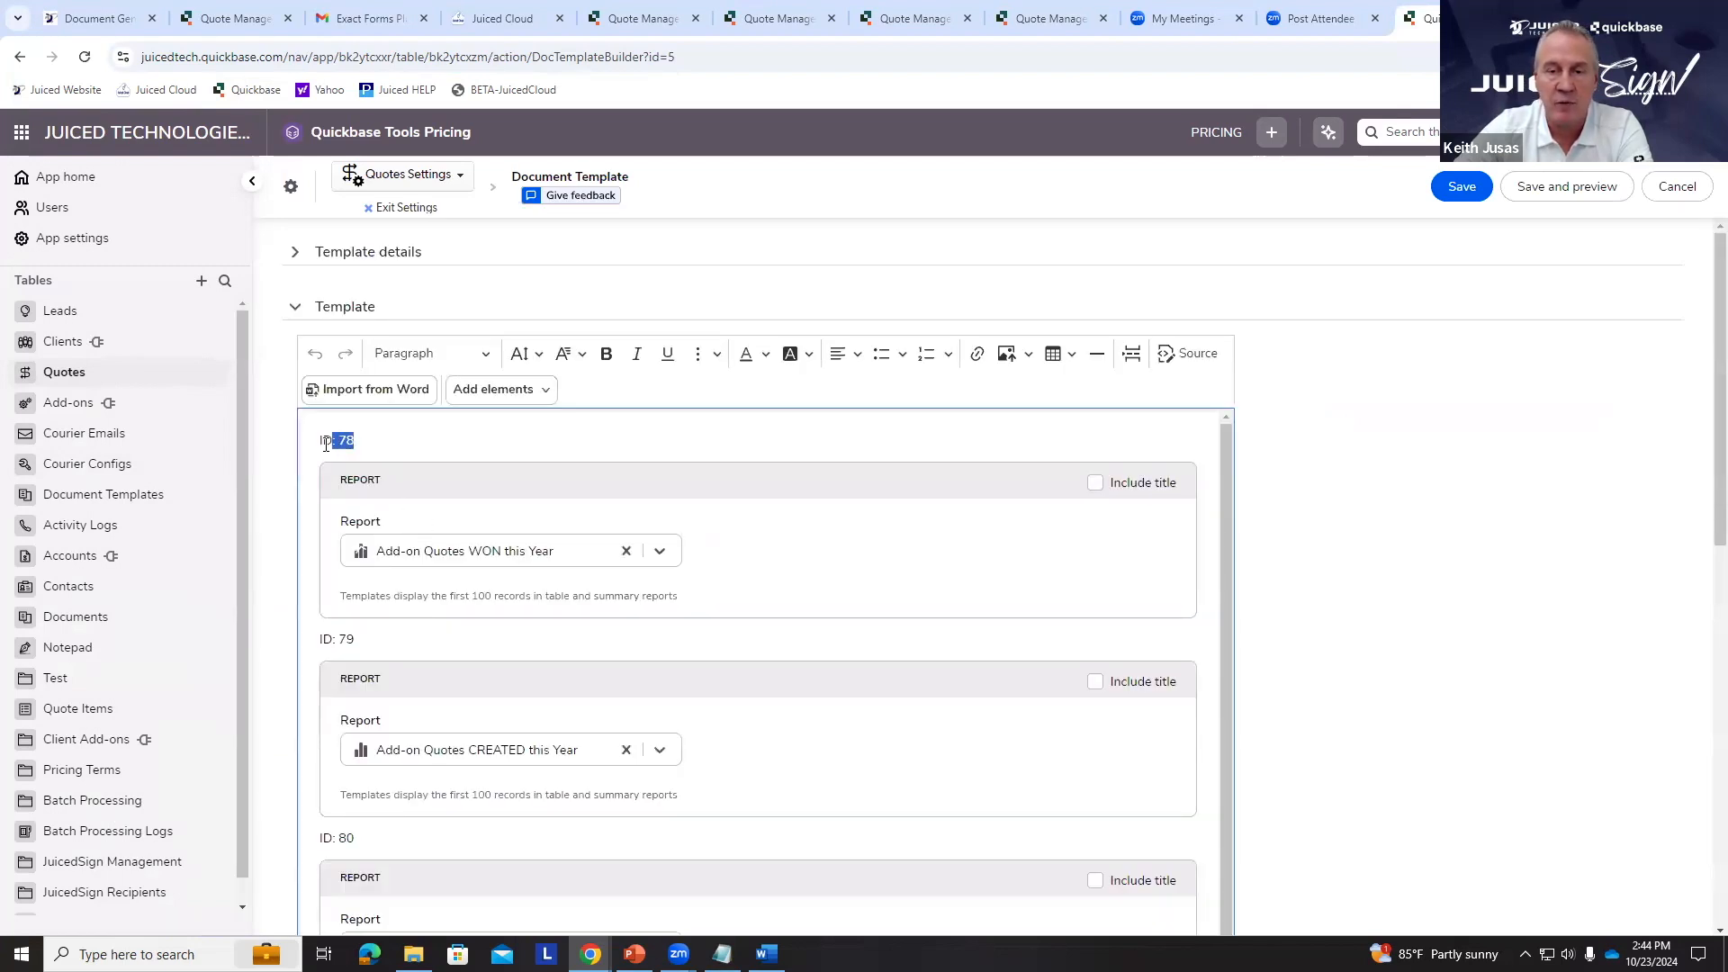
{"action": "triple_click", "coordinate": [356, 638]}
{"action": "triple_click", "coordinate": [353, 835]}
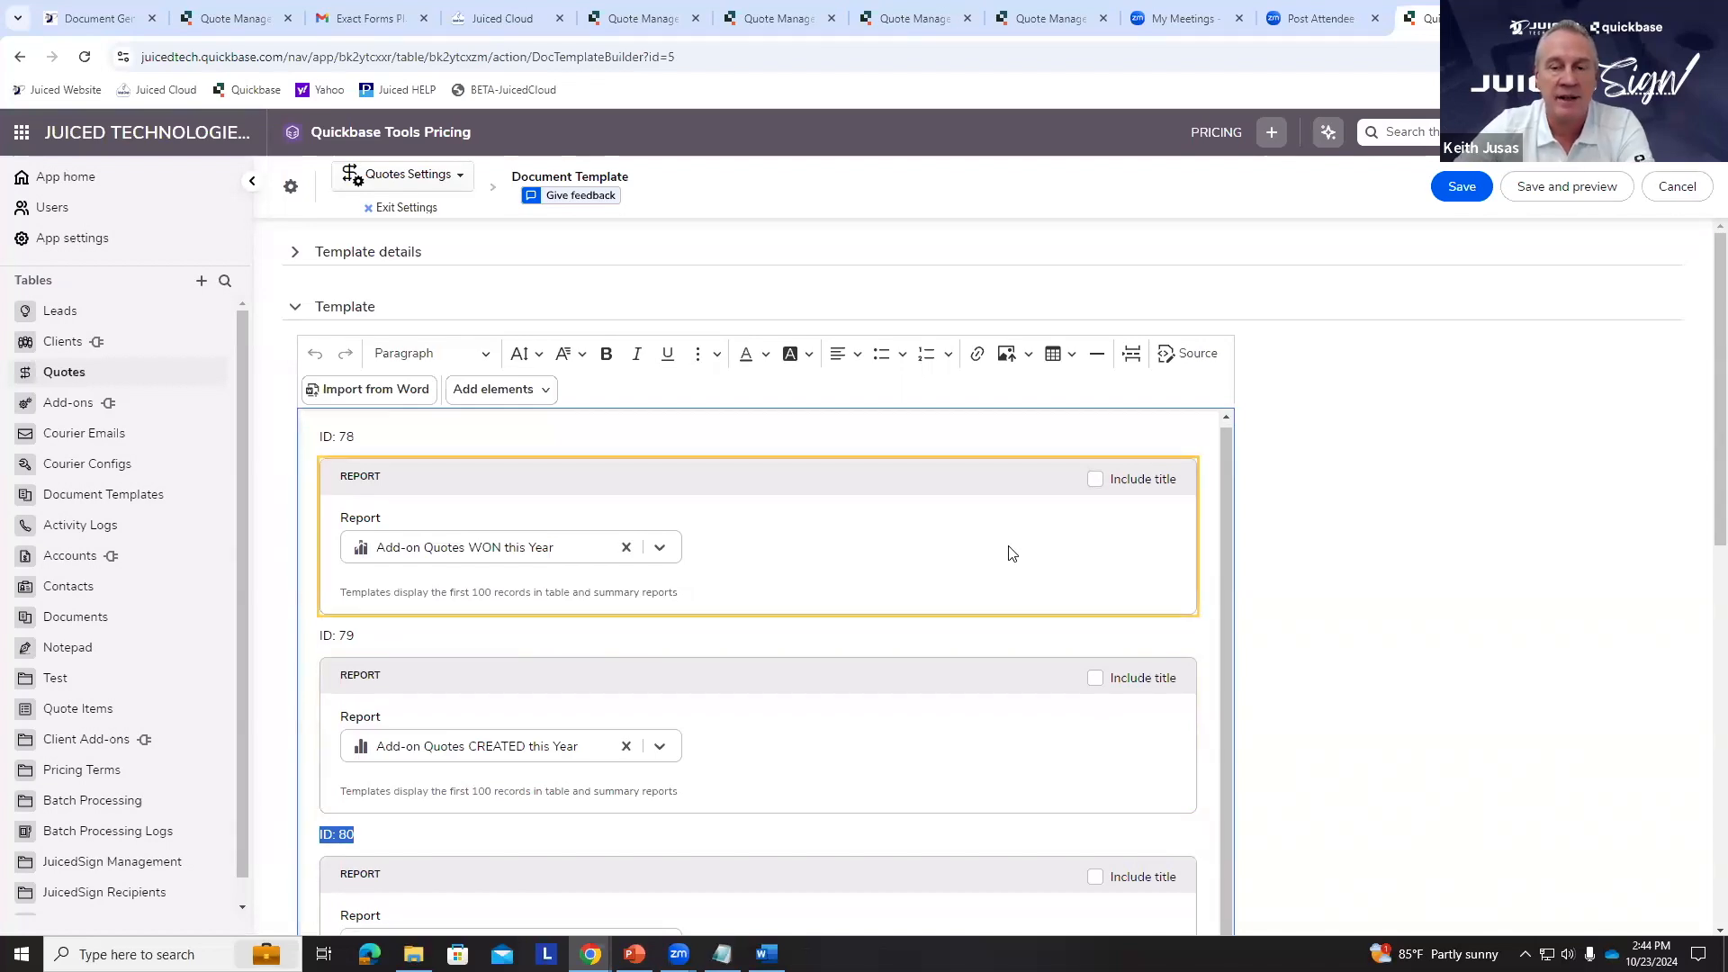
{"action": "left_click_drag", "start_coordinate": [357, 436], "coordinate": [333, 436]}
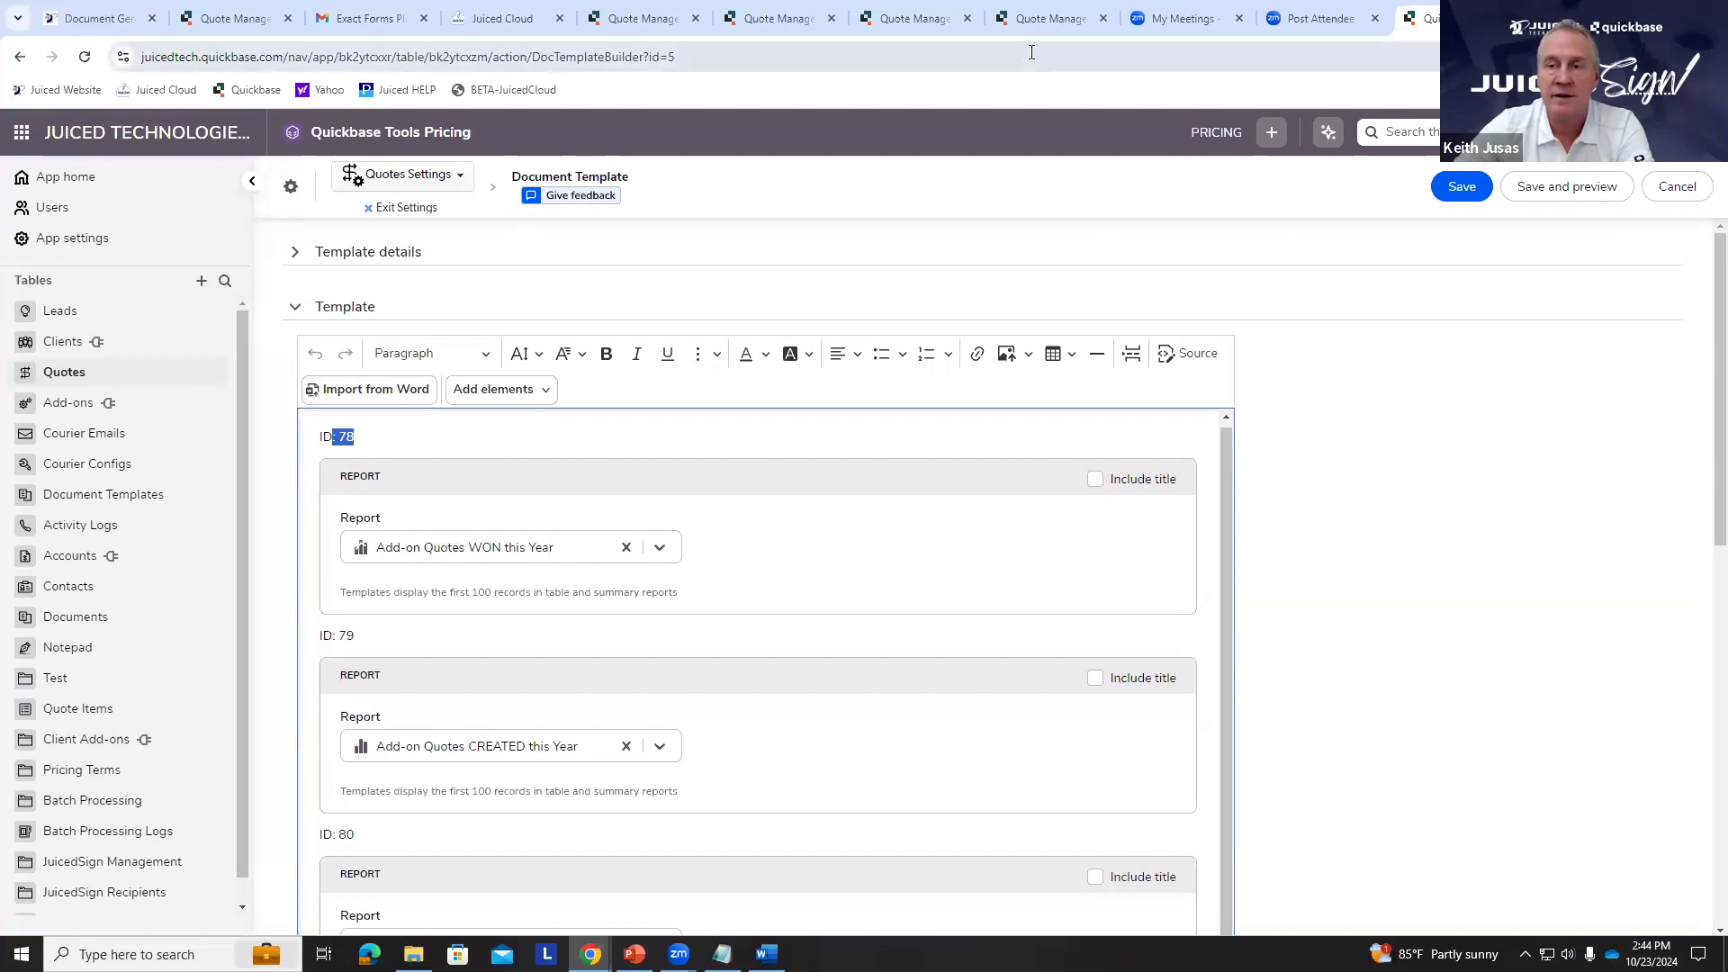
Highlight the template id in the page address, then switch to Quote #1 in the NEW CLIENT app
{"action": "left_click_drag", "start_coordinate": [1031, 53], "coordinate": [701, 56]}
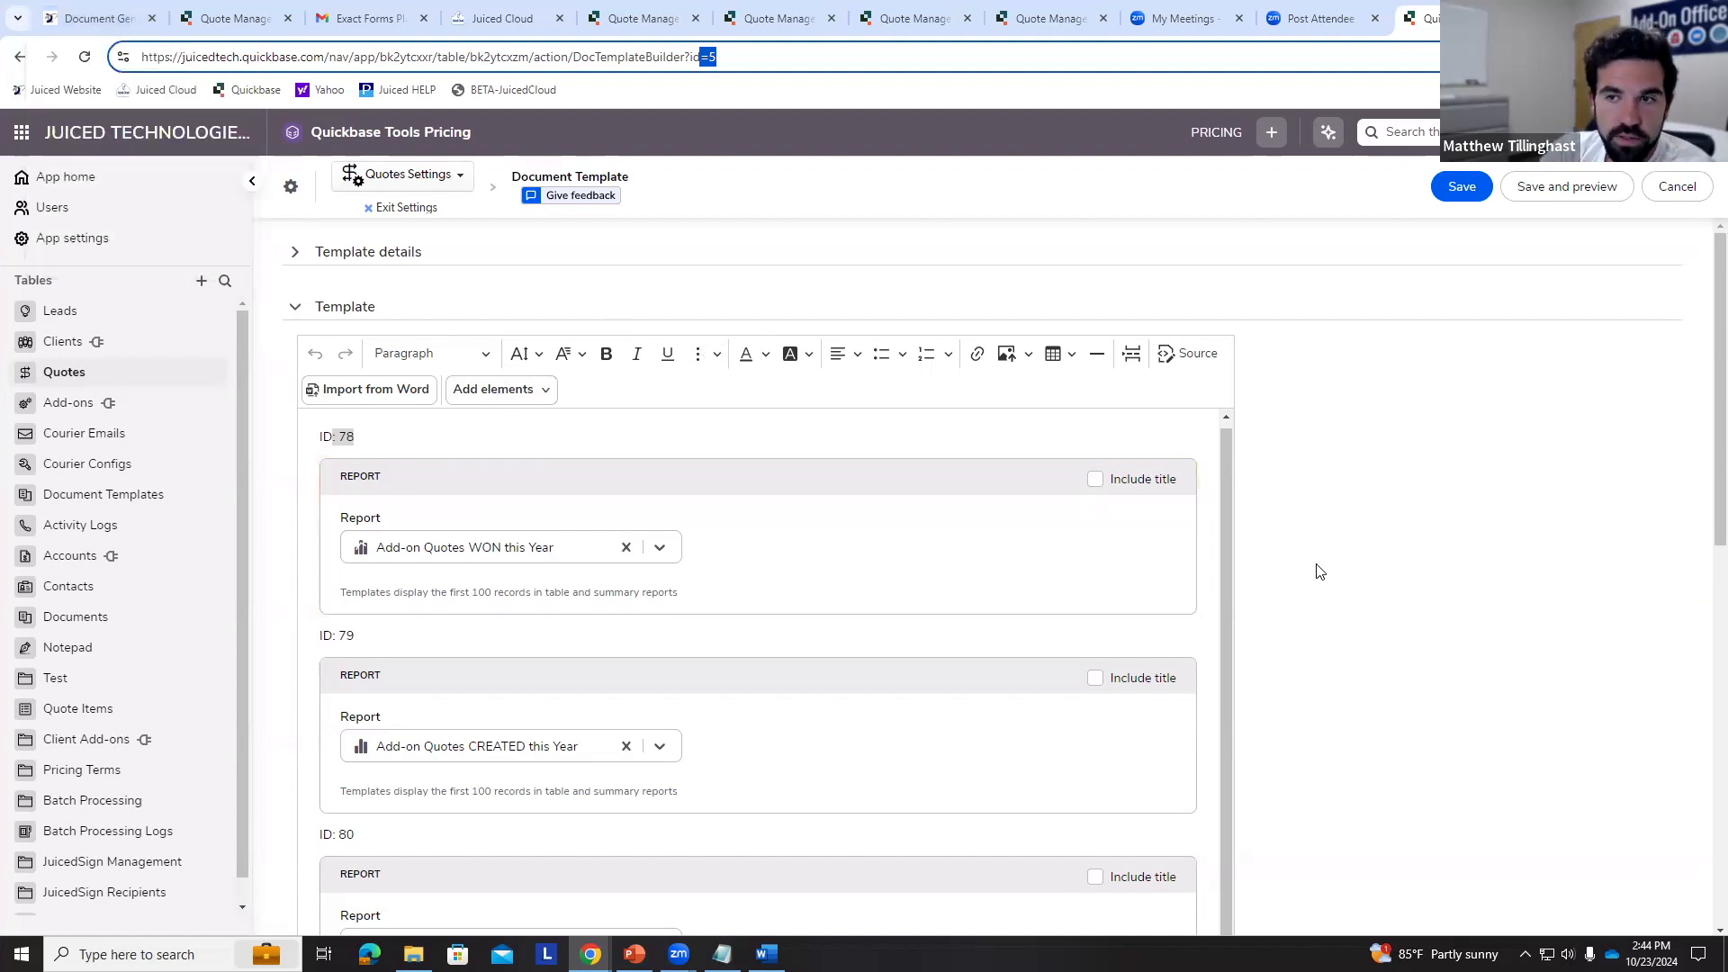
{"action": "left_click", "coordinate": [190, 25]}
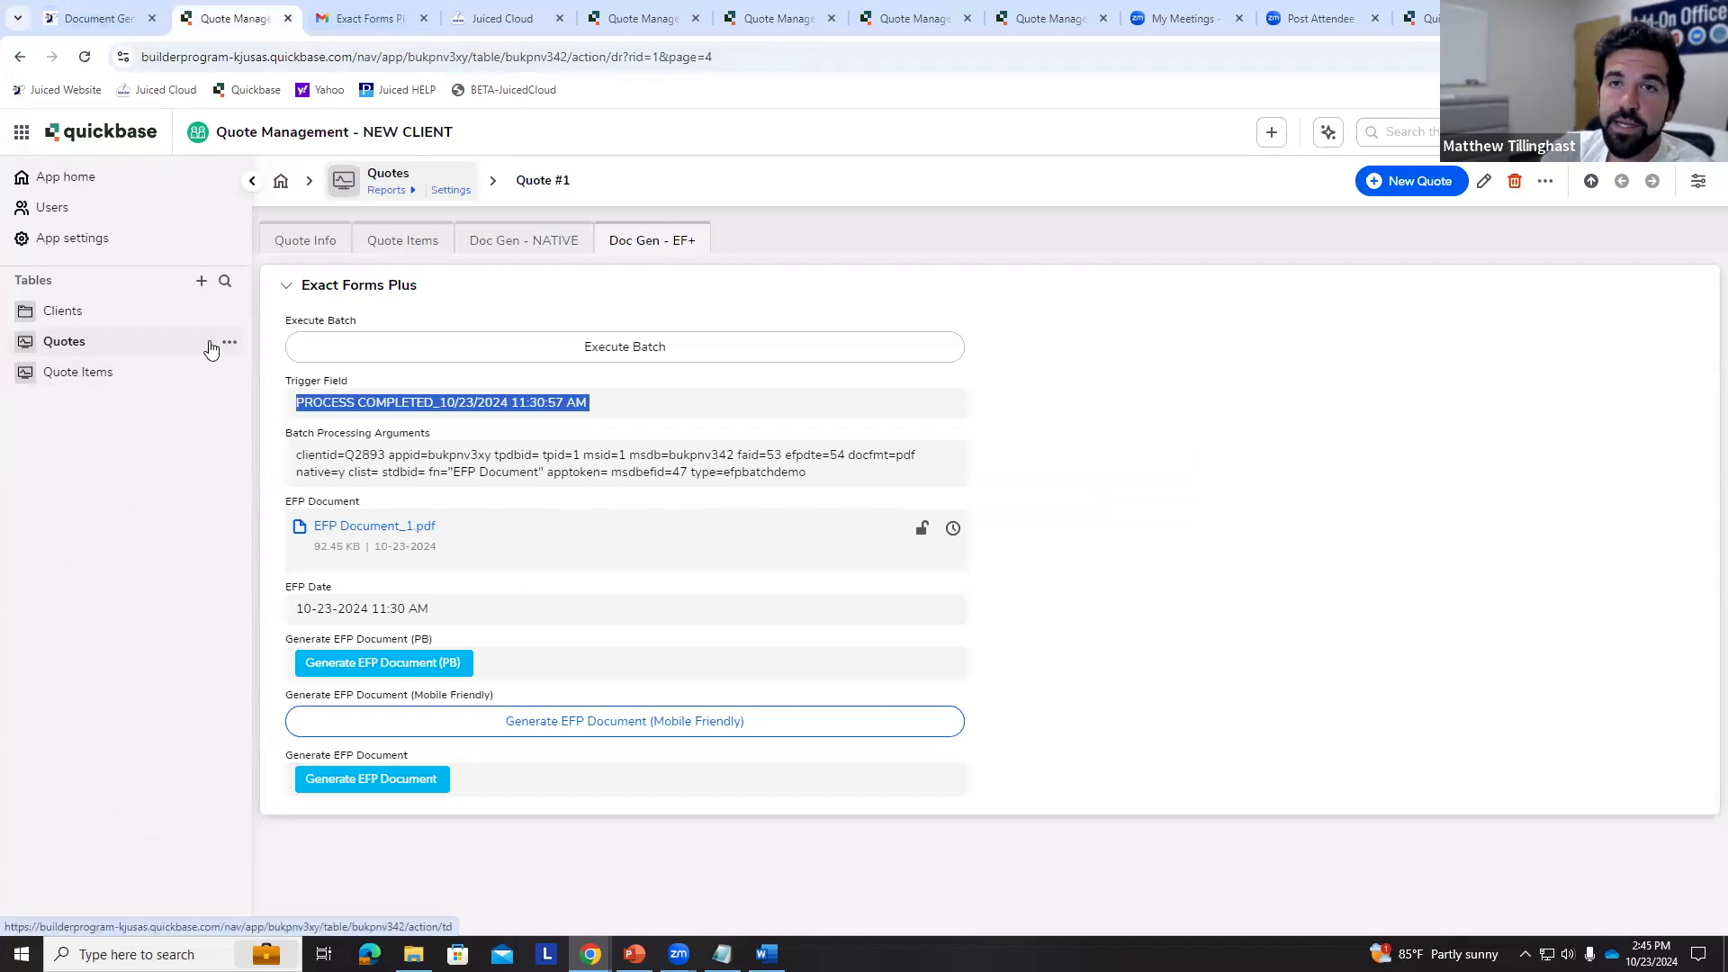
{"action": "left_click", "coordinate": [229, 342]}
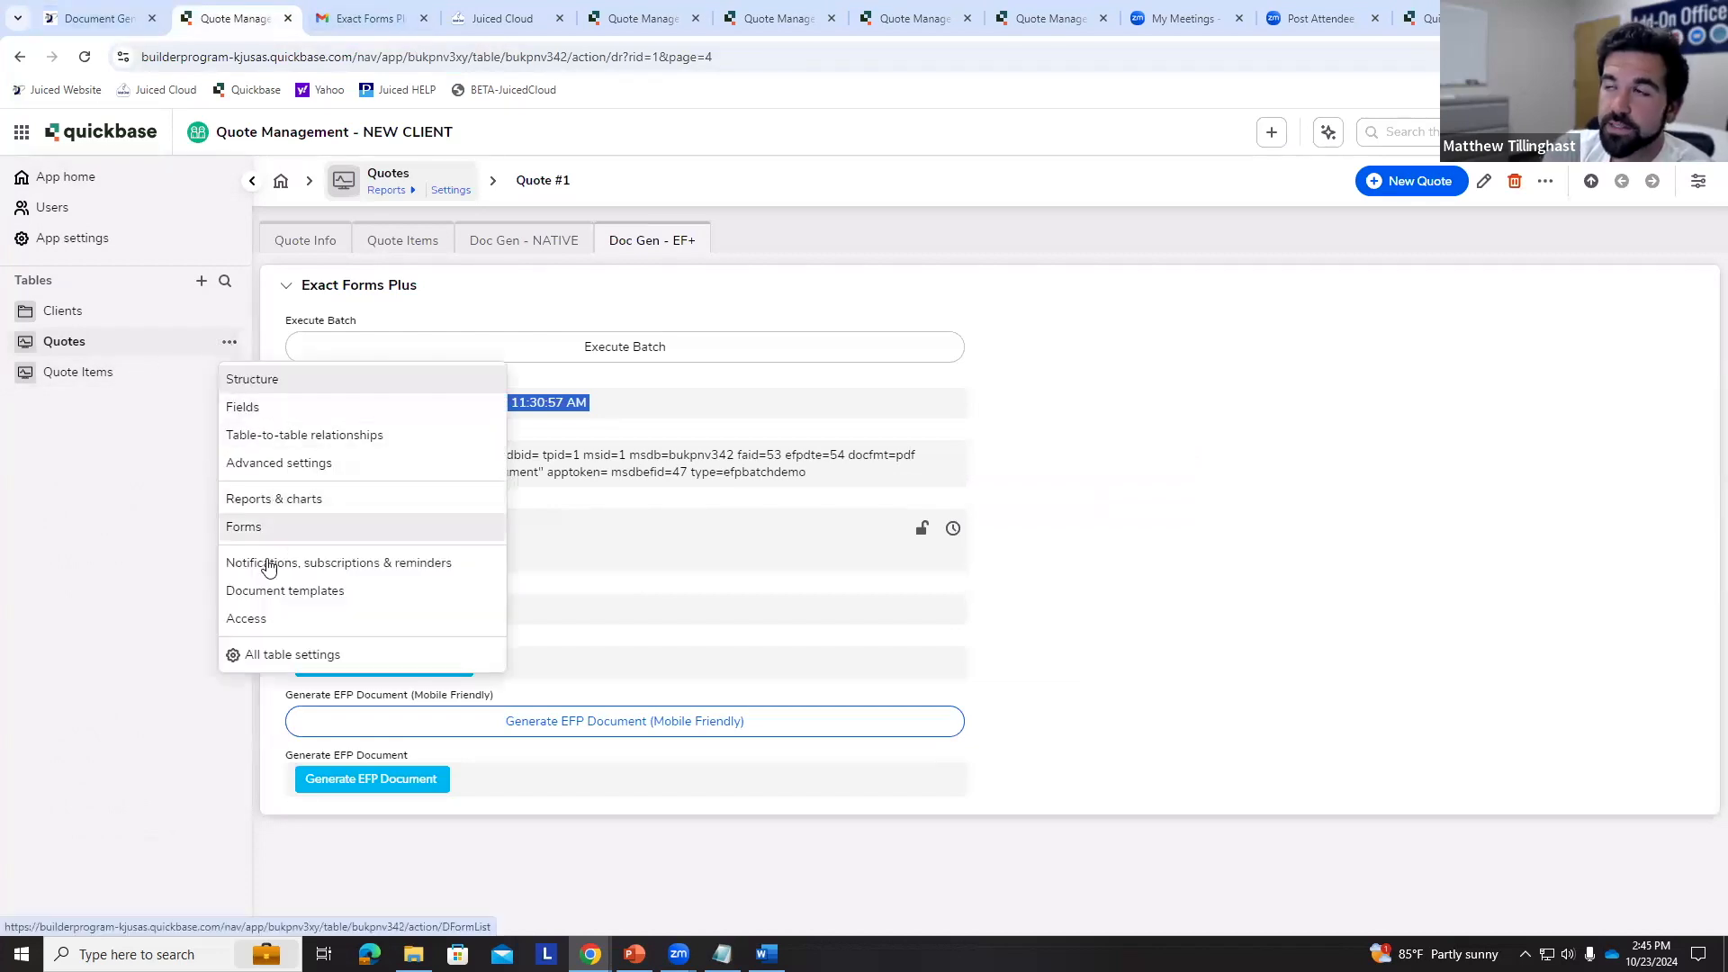
View NEW CLIENT's single Quotes template, then list EF+ CLIENT(1740)'s Quote Template, Chart and EF+ Functionality templates
{"action": "left_click", "coordinate": [274, 590]}
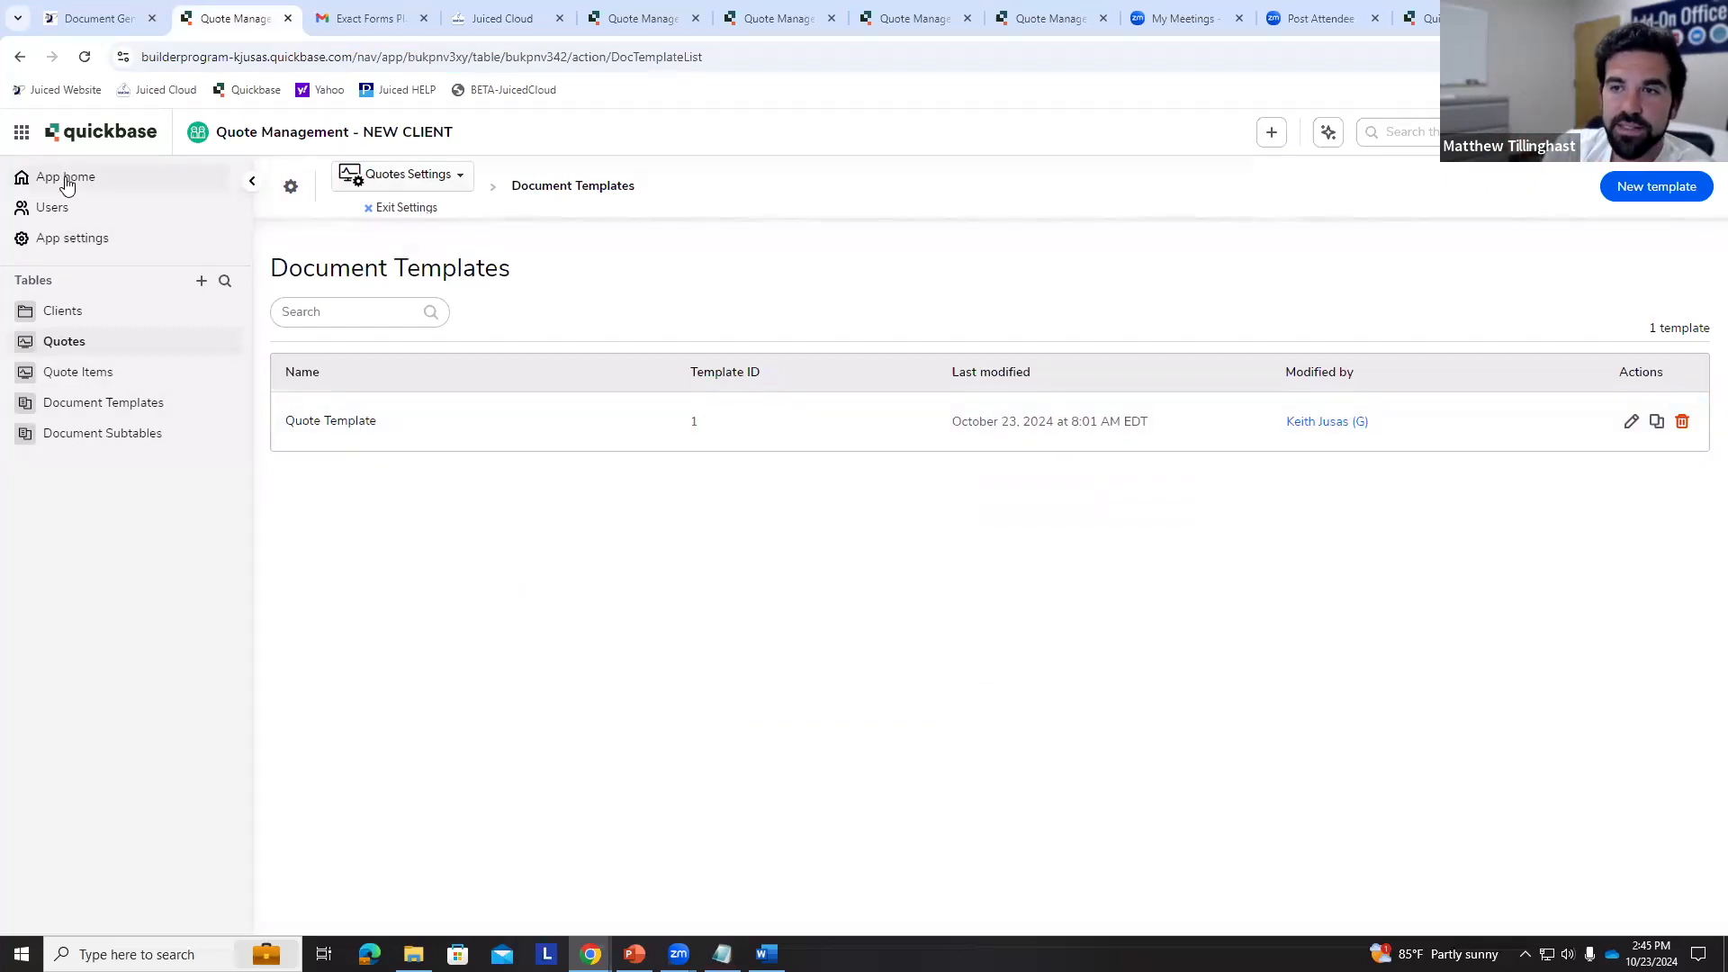
{"action": "left_click", "coordinate": [27, 132]}
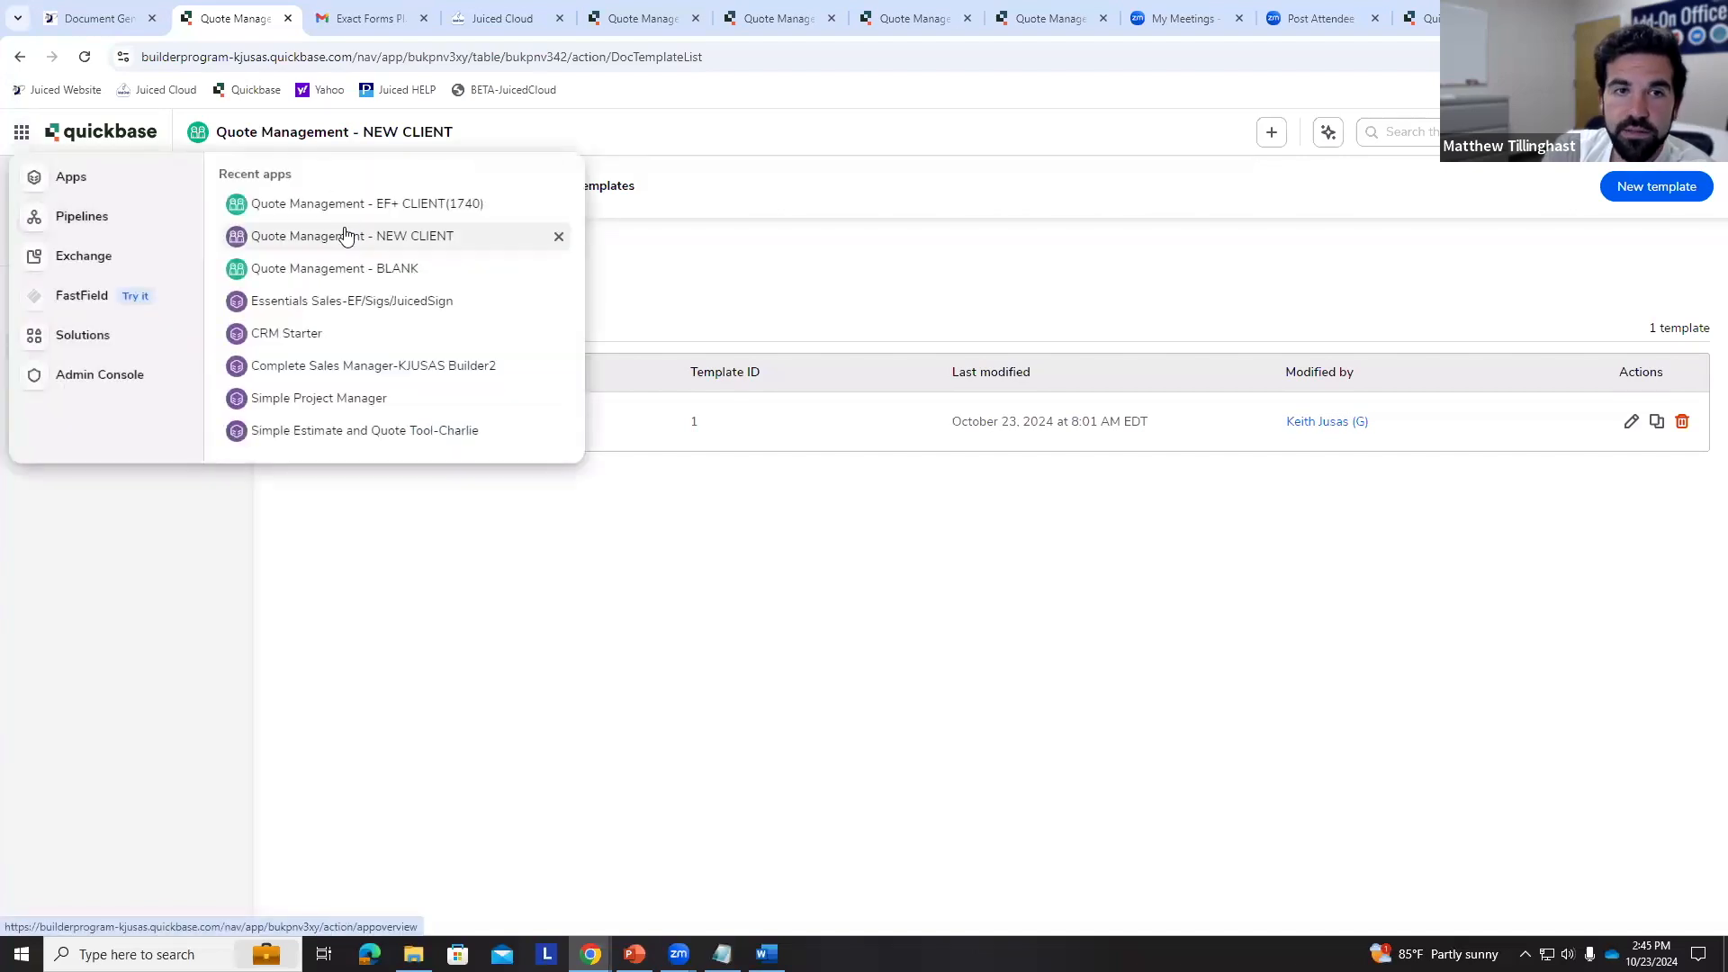
{"action": "left_click", "coordinate": [351, 208]}
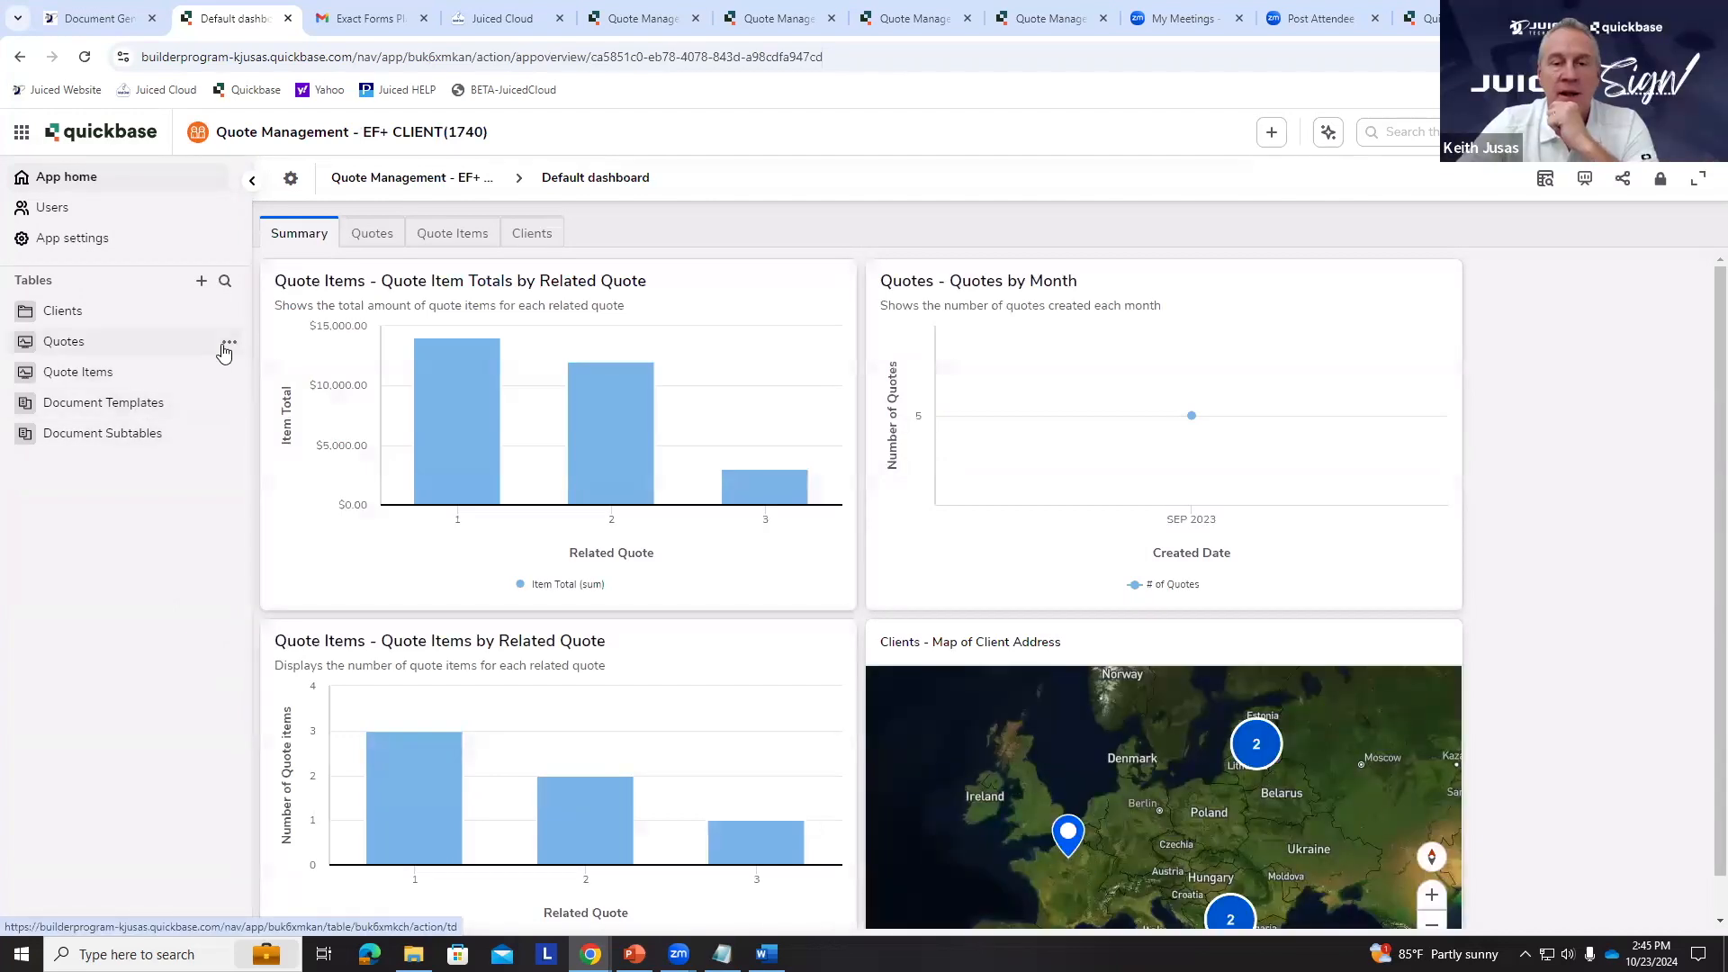
{"action": "left_click", "coordinate": [230, 344]}
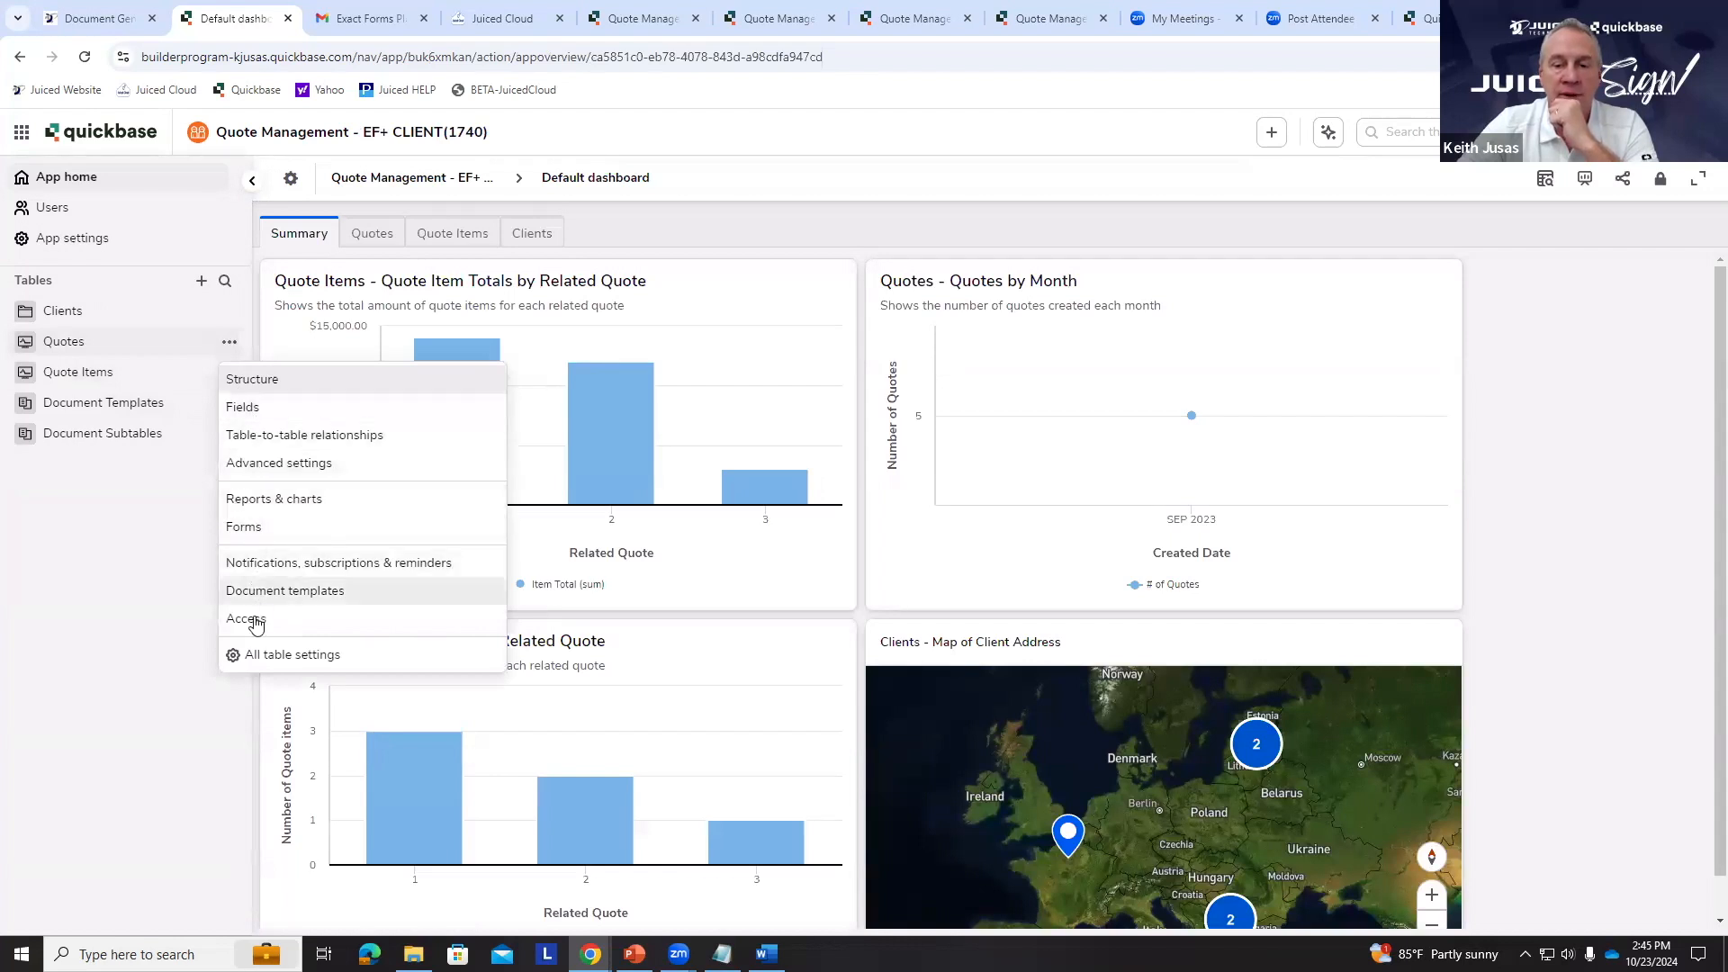
{"action": "left_click", "coordinate": [248, 592]}
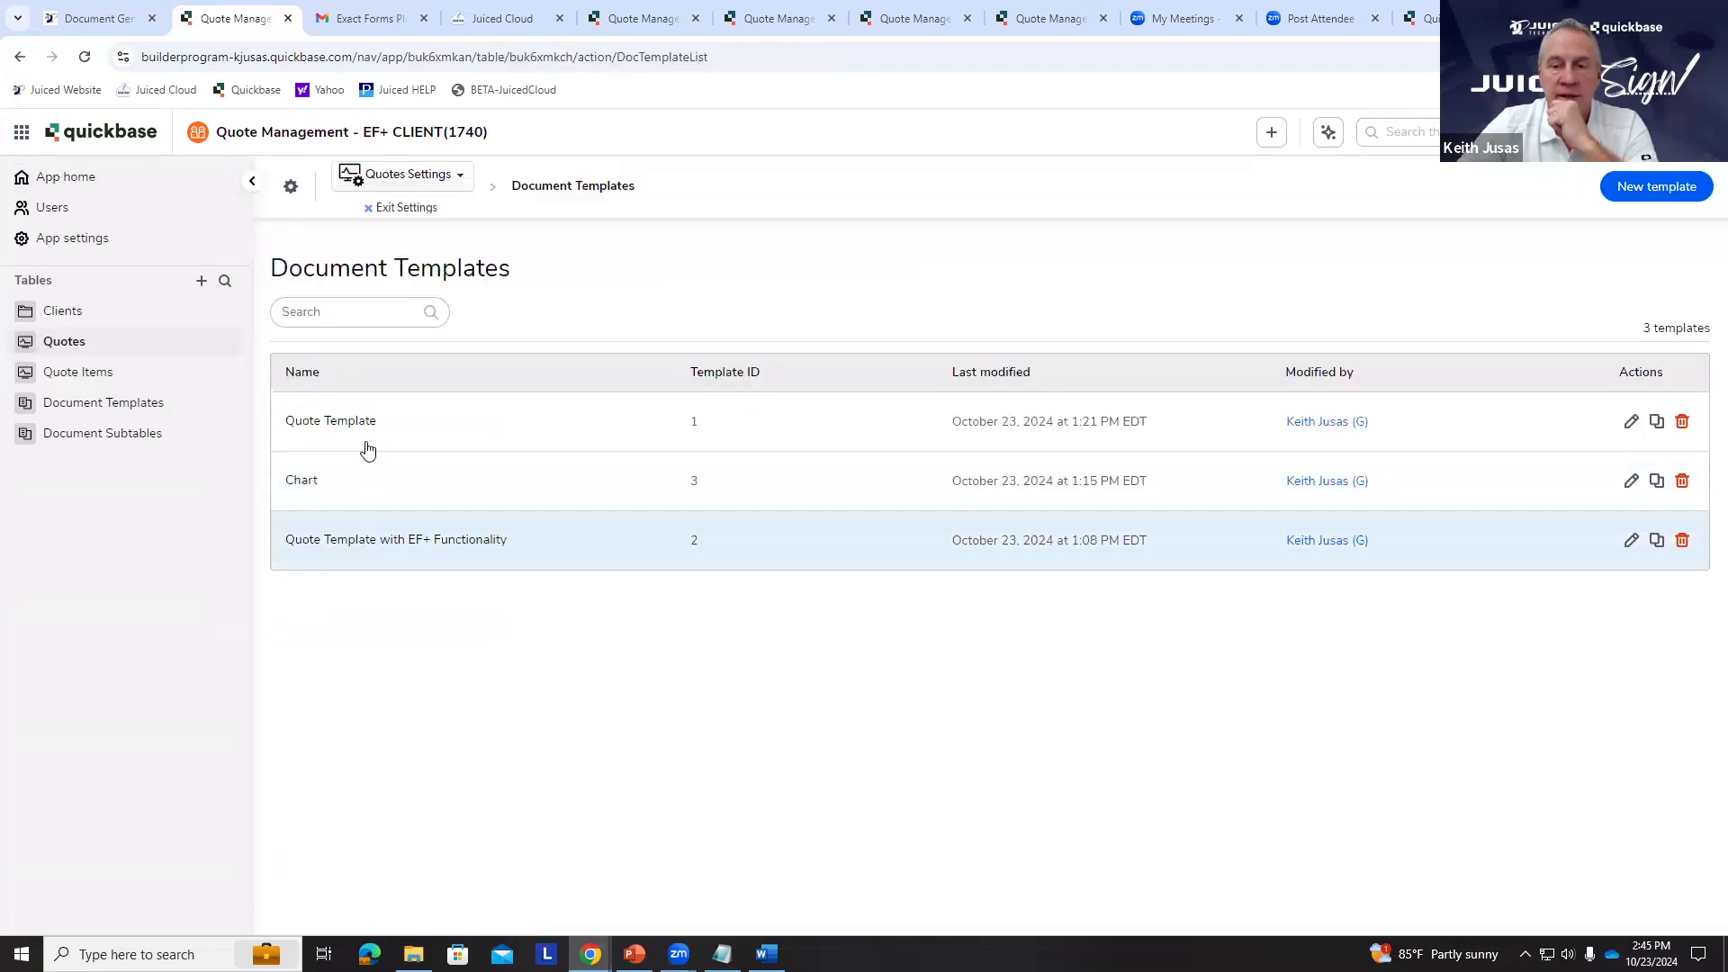
Open the Quote Template and begin adding a report as a customizable table
{"action": "left_click", "coordinate": [366, 420]}
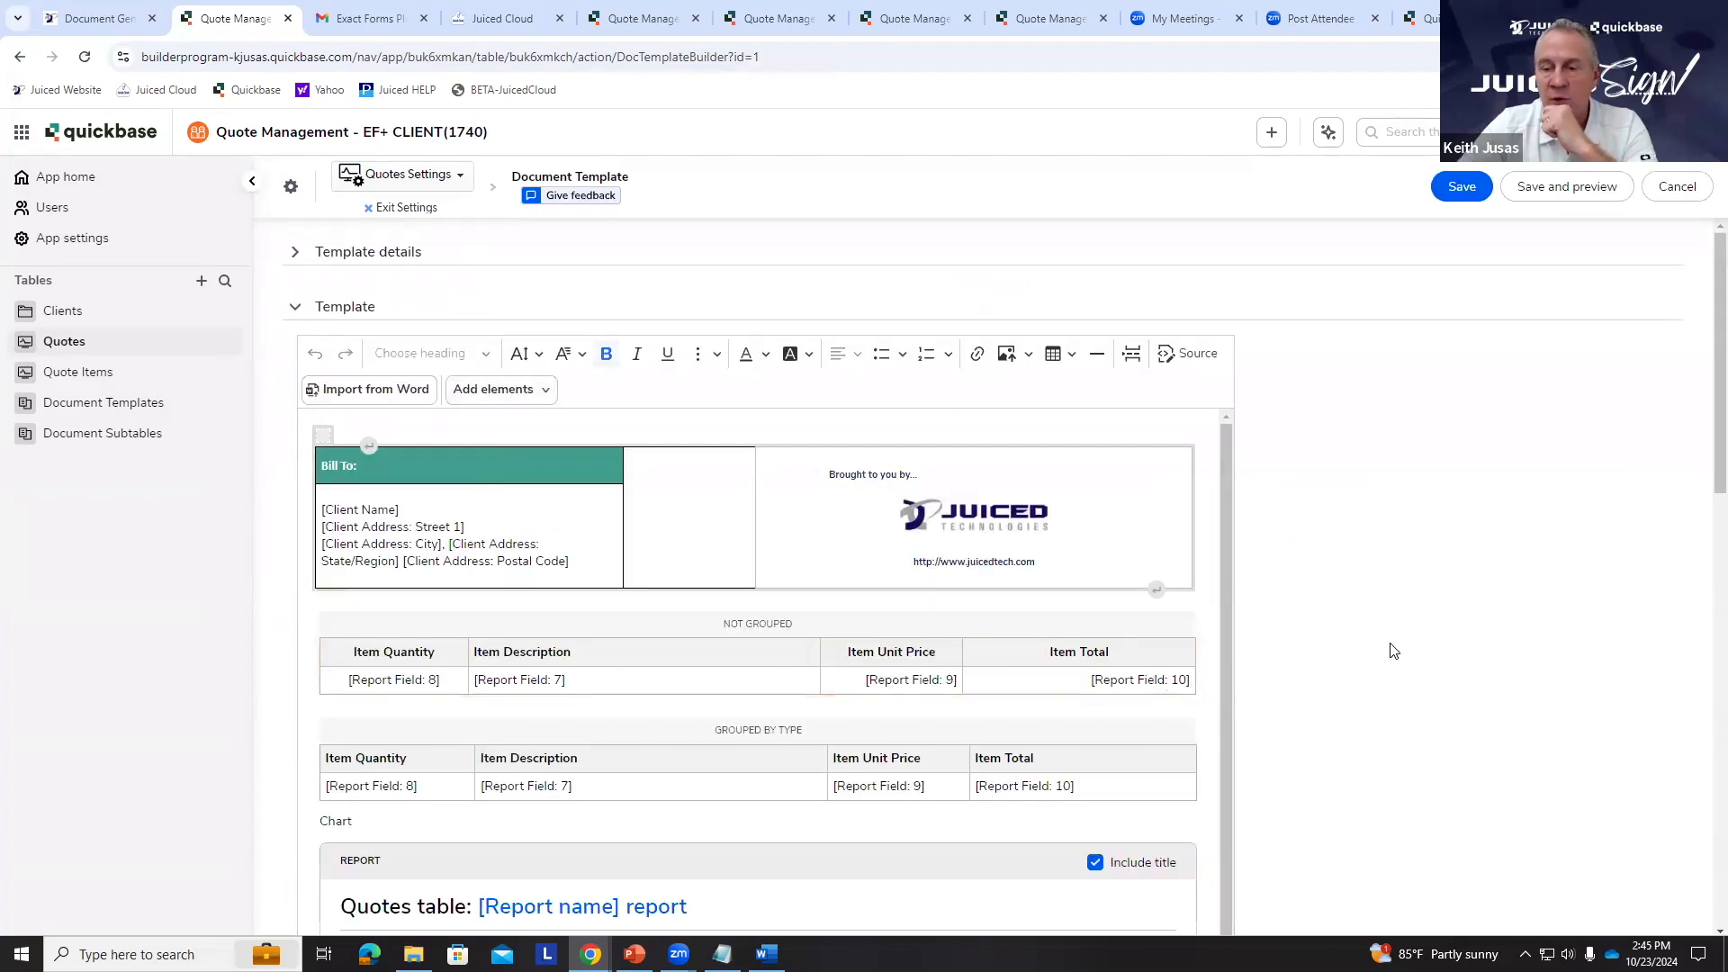
{"action": "scroll", "coordinate": [1225, 675], "scroll_direction": "down", "scroll_amount": 3}
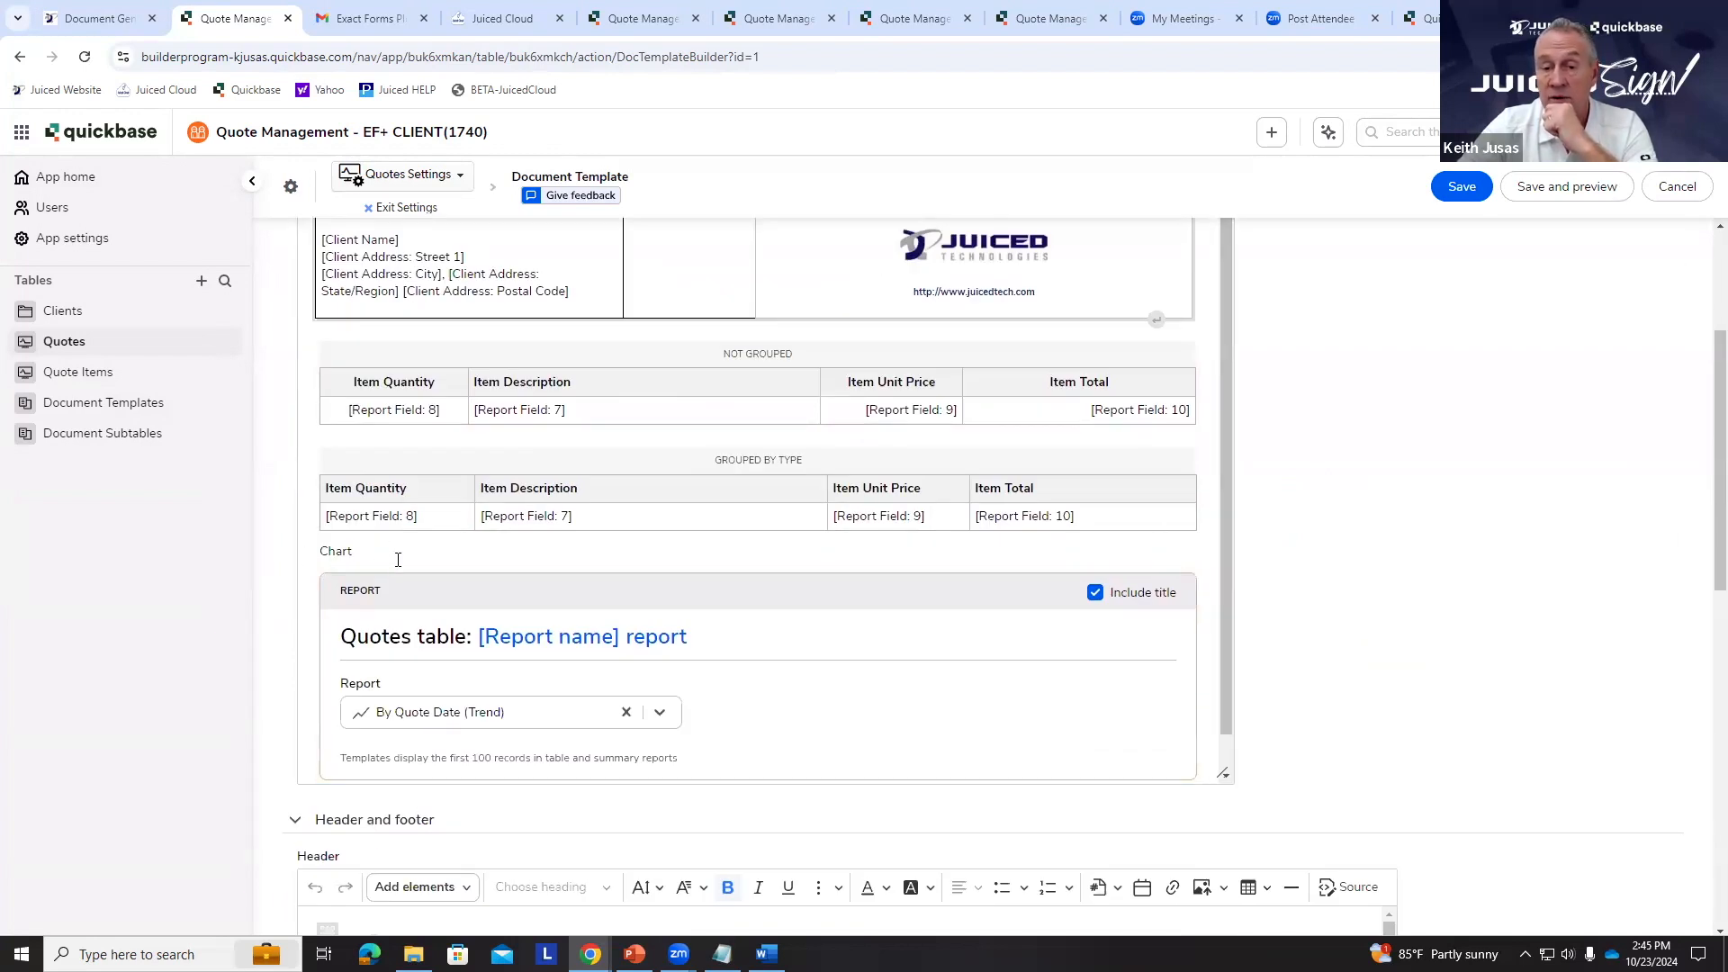
{"action": "left_click", "coordinate": [397, 560]}
{"action": "left_click", "coordinate": [495, 273]}
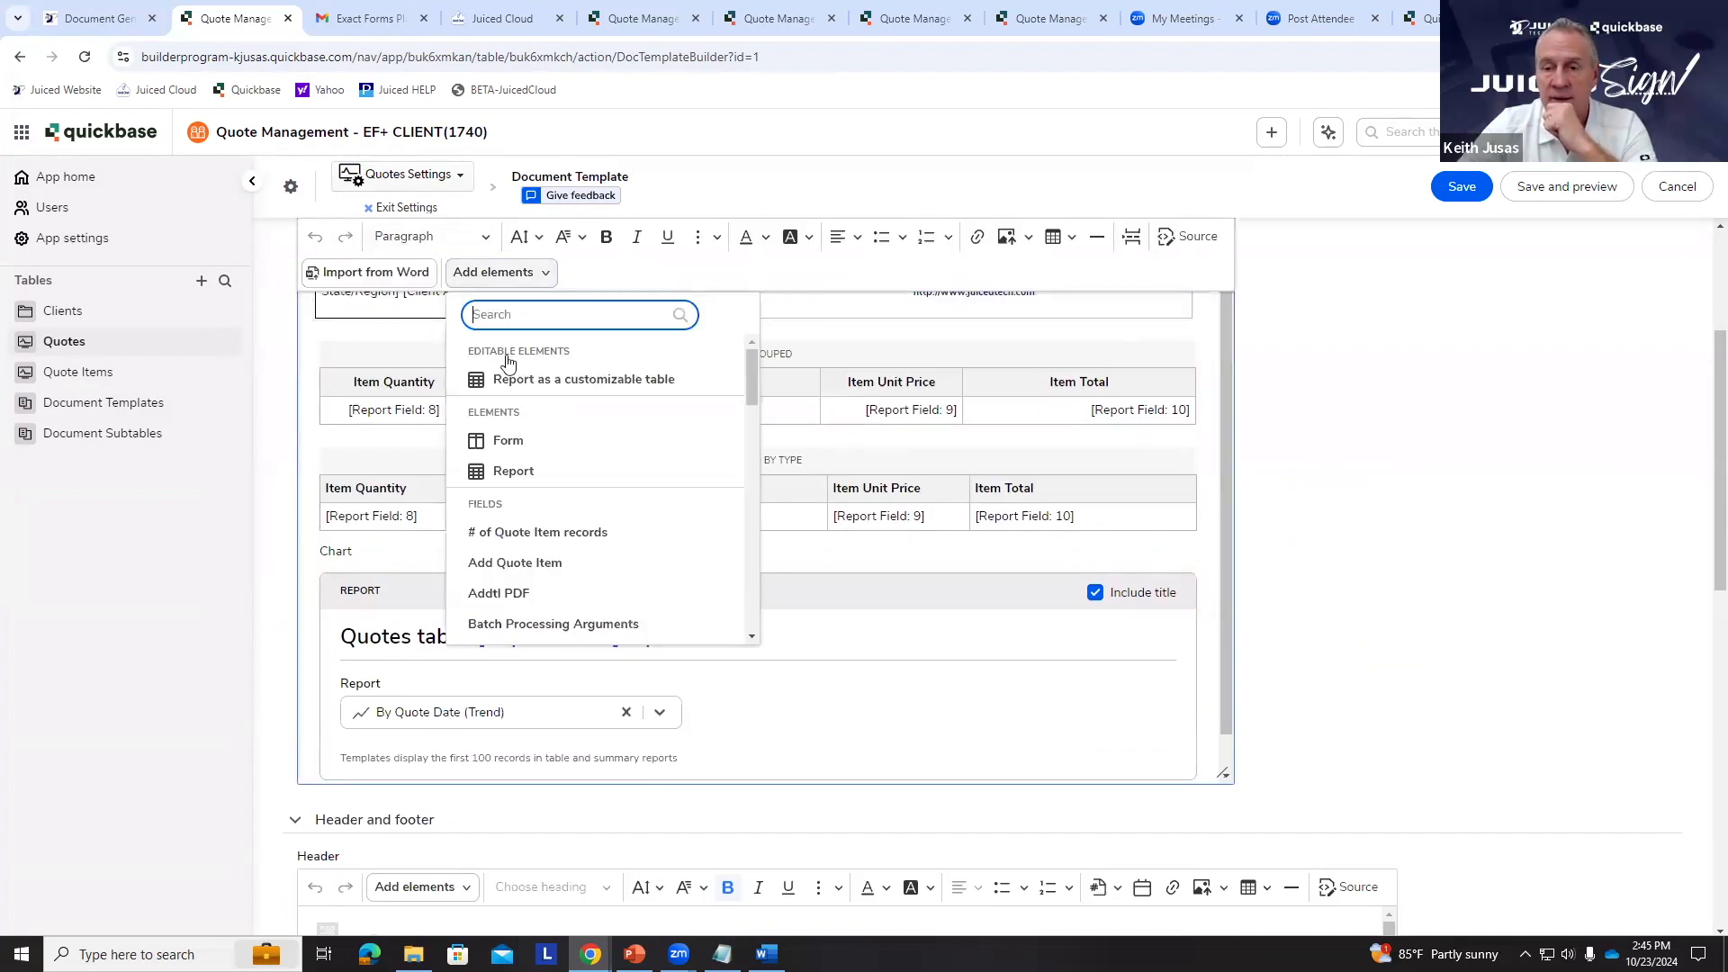
{"action": "left_click", "coordinate": [541, 386]}
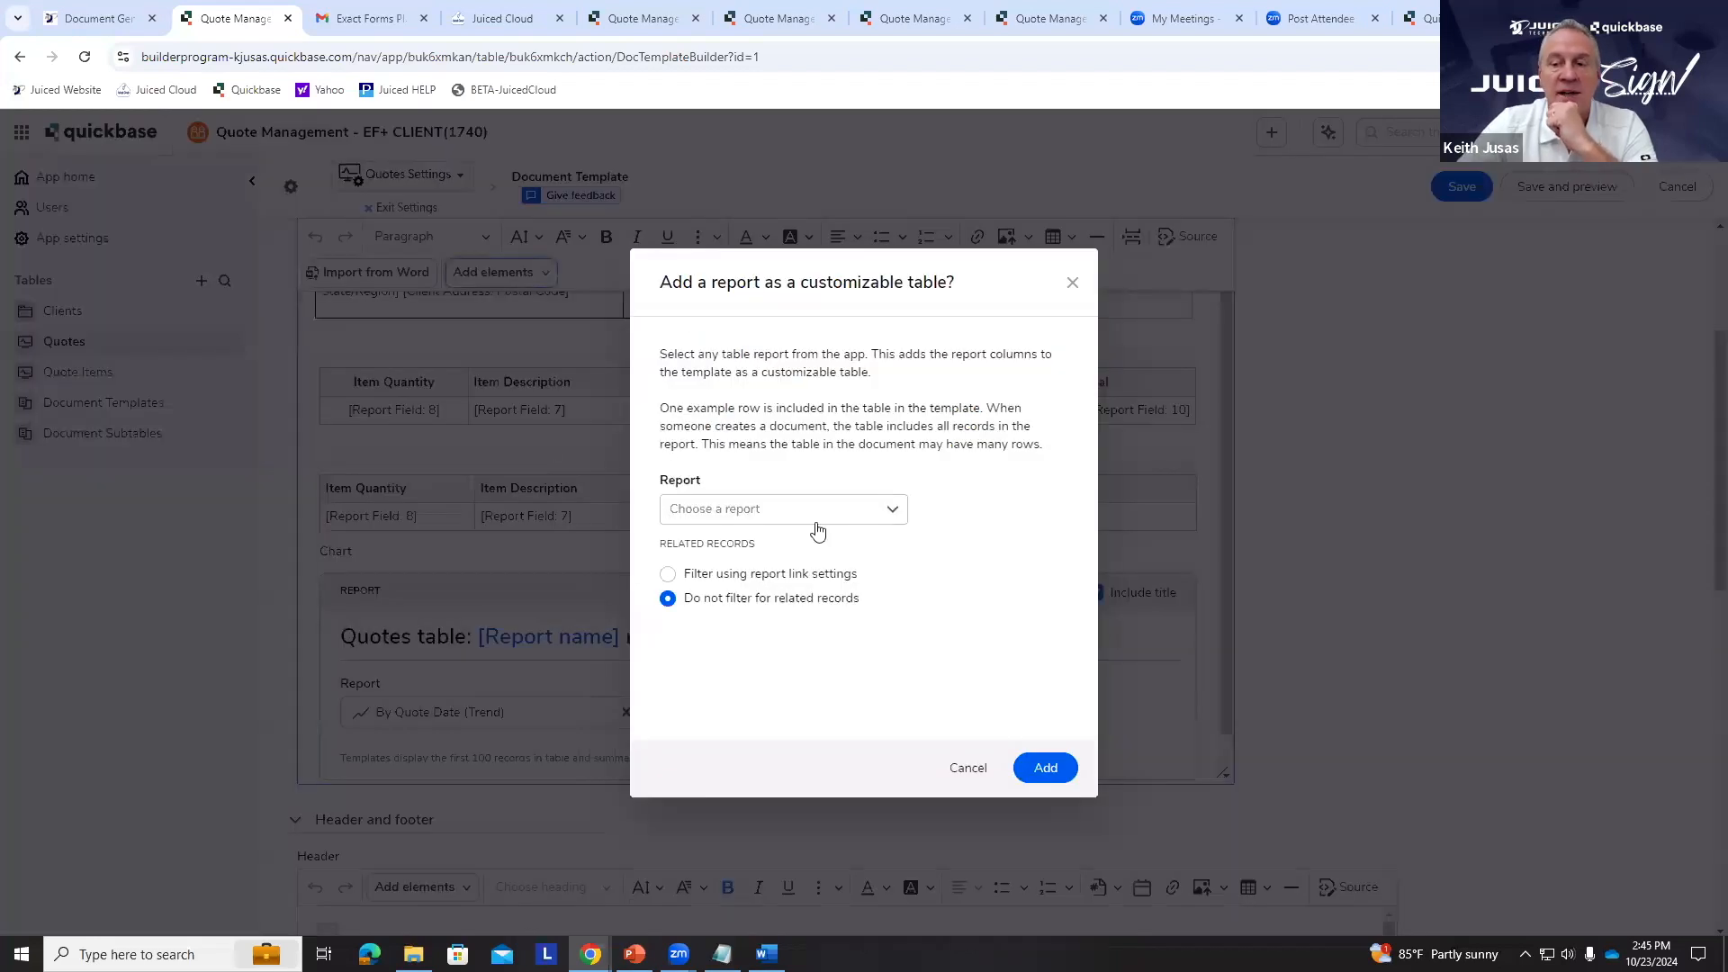
Pick Quote Items > Embedded for Quotes, cancel the table, and open the 'Report with Images Too Large' thread
{"action": "left_click", "coordinate": [900, 512]}
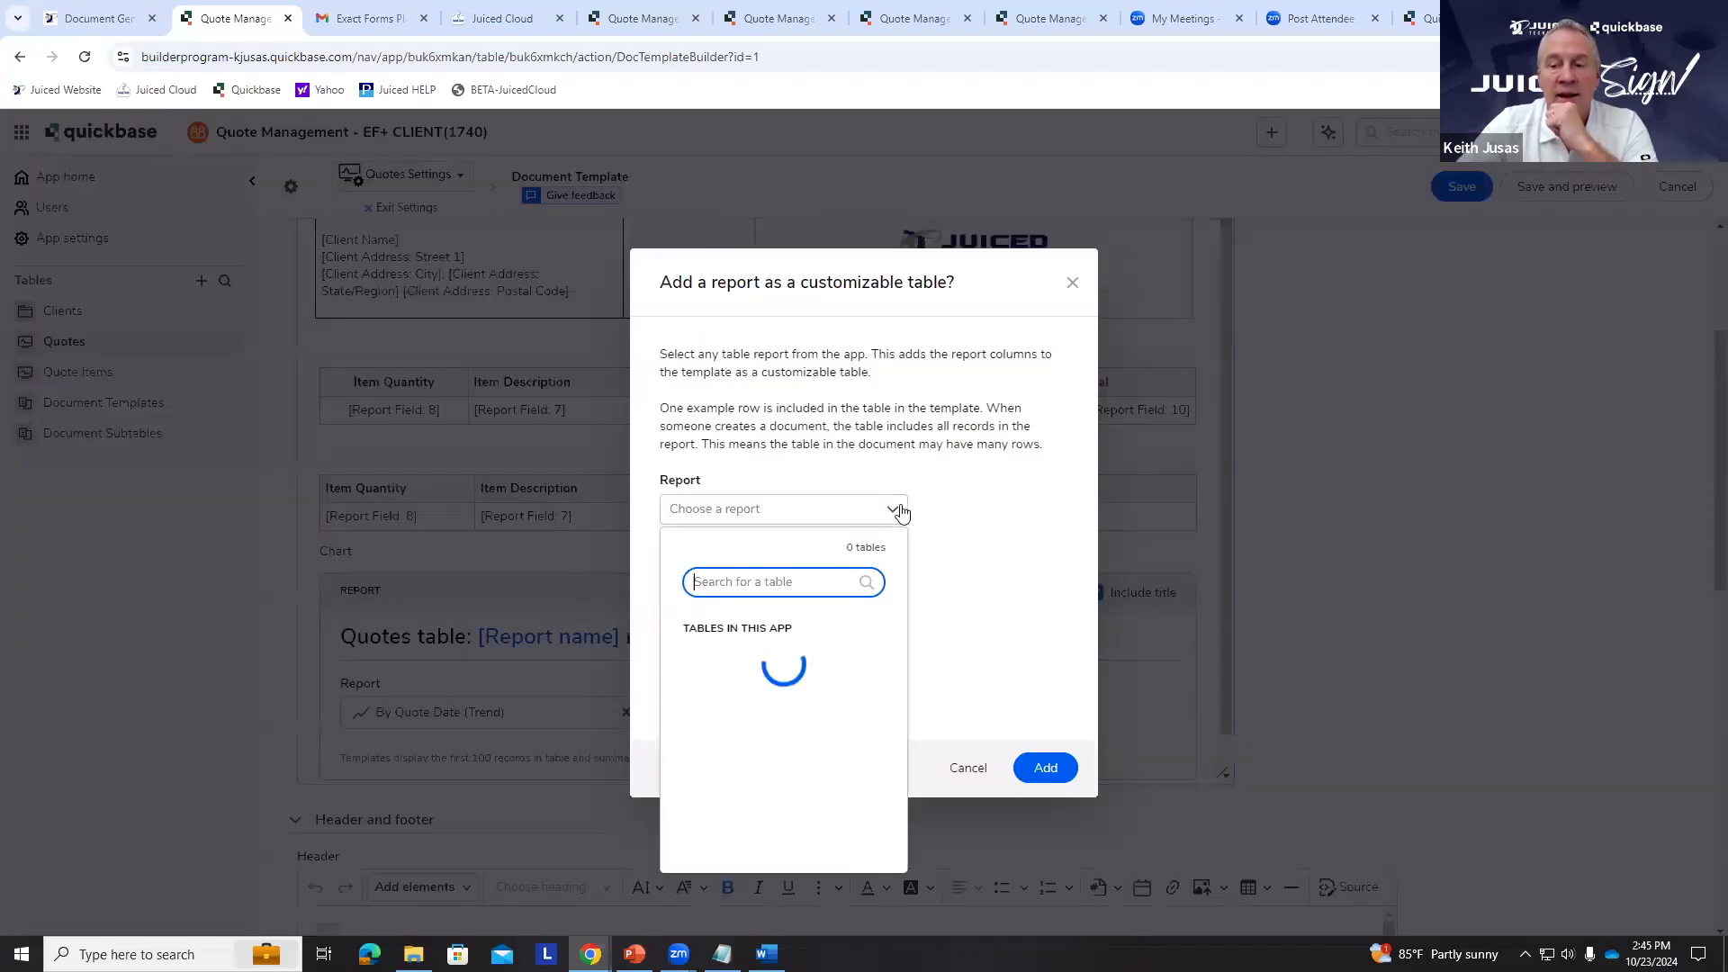
{"action": "left_click", "coordinate": [881, 722]}
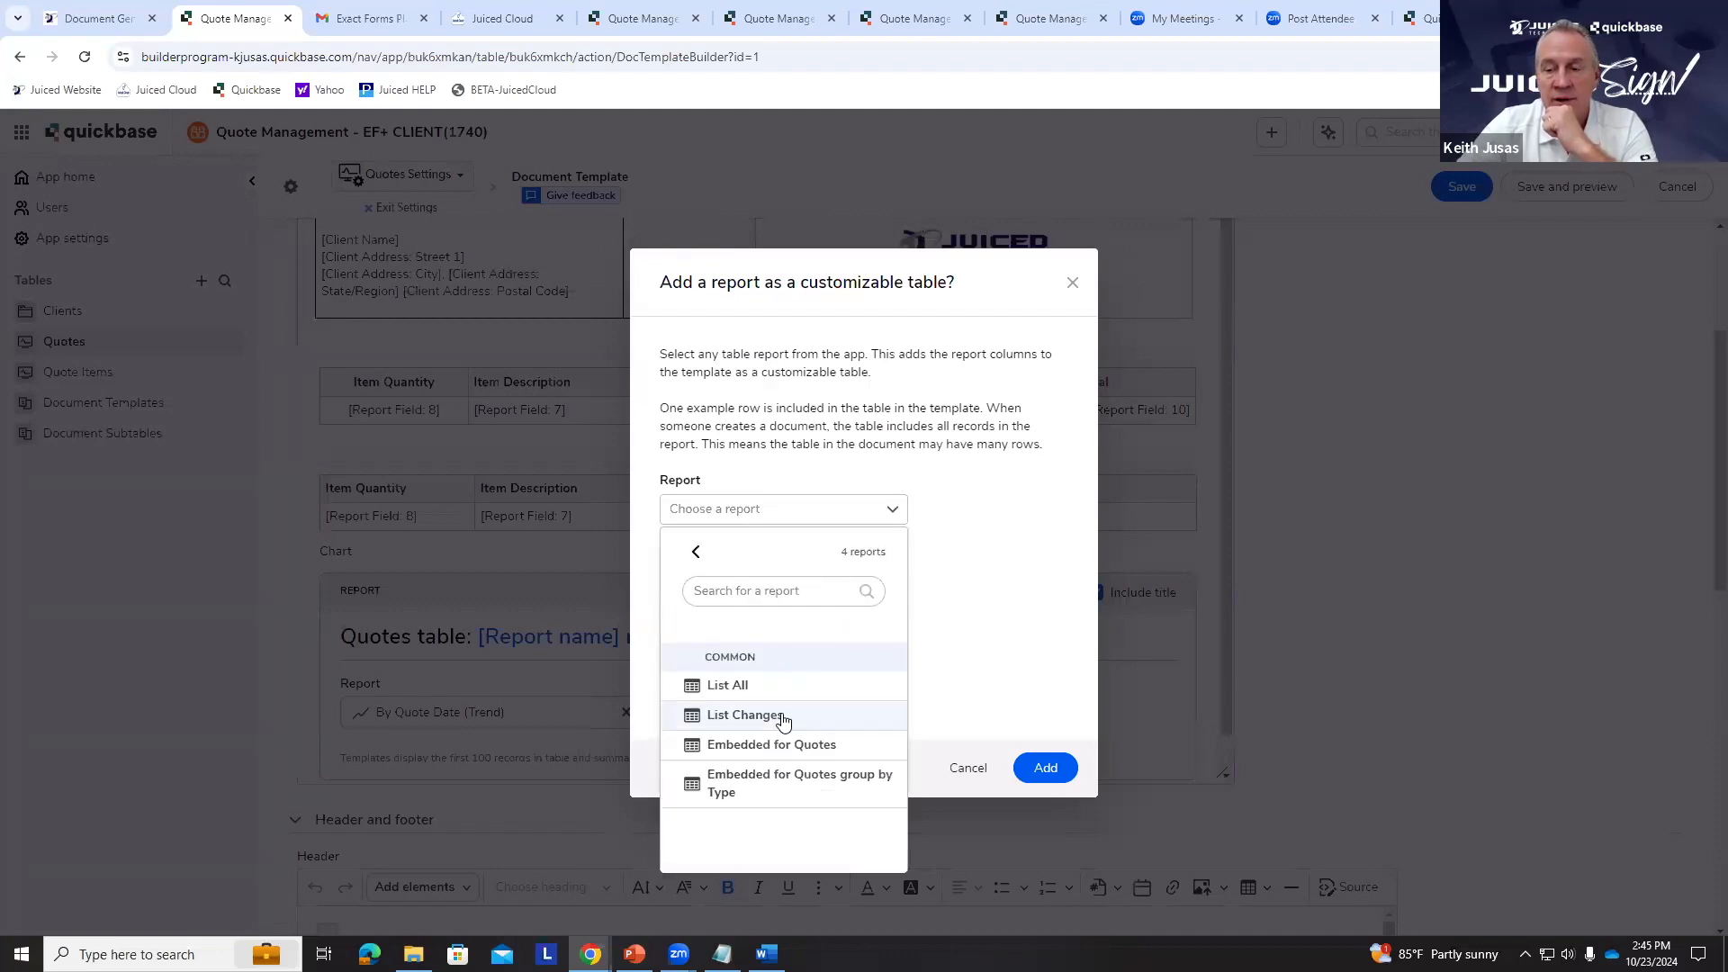
{"action": "left_click", "coordinate": [785, 745]}
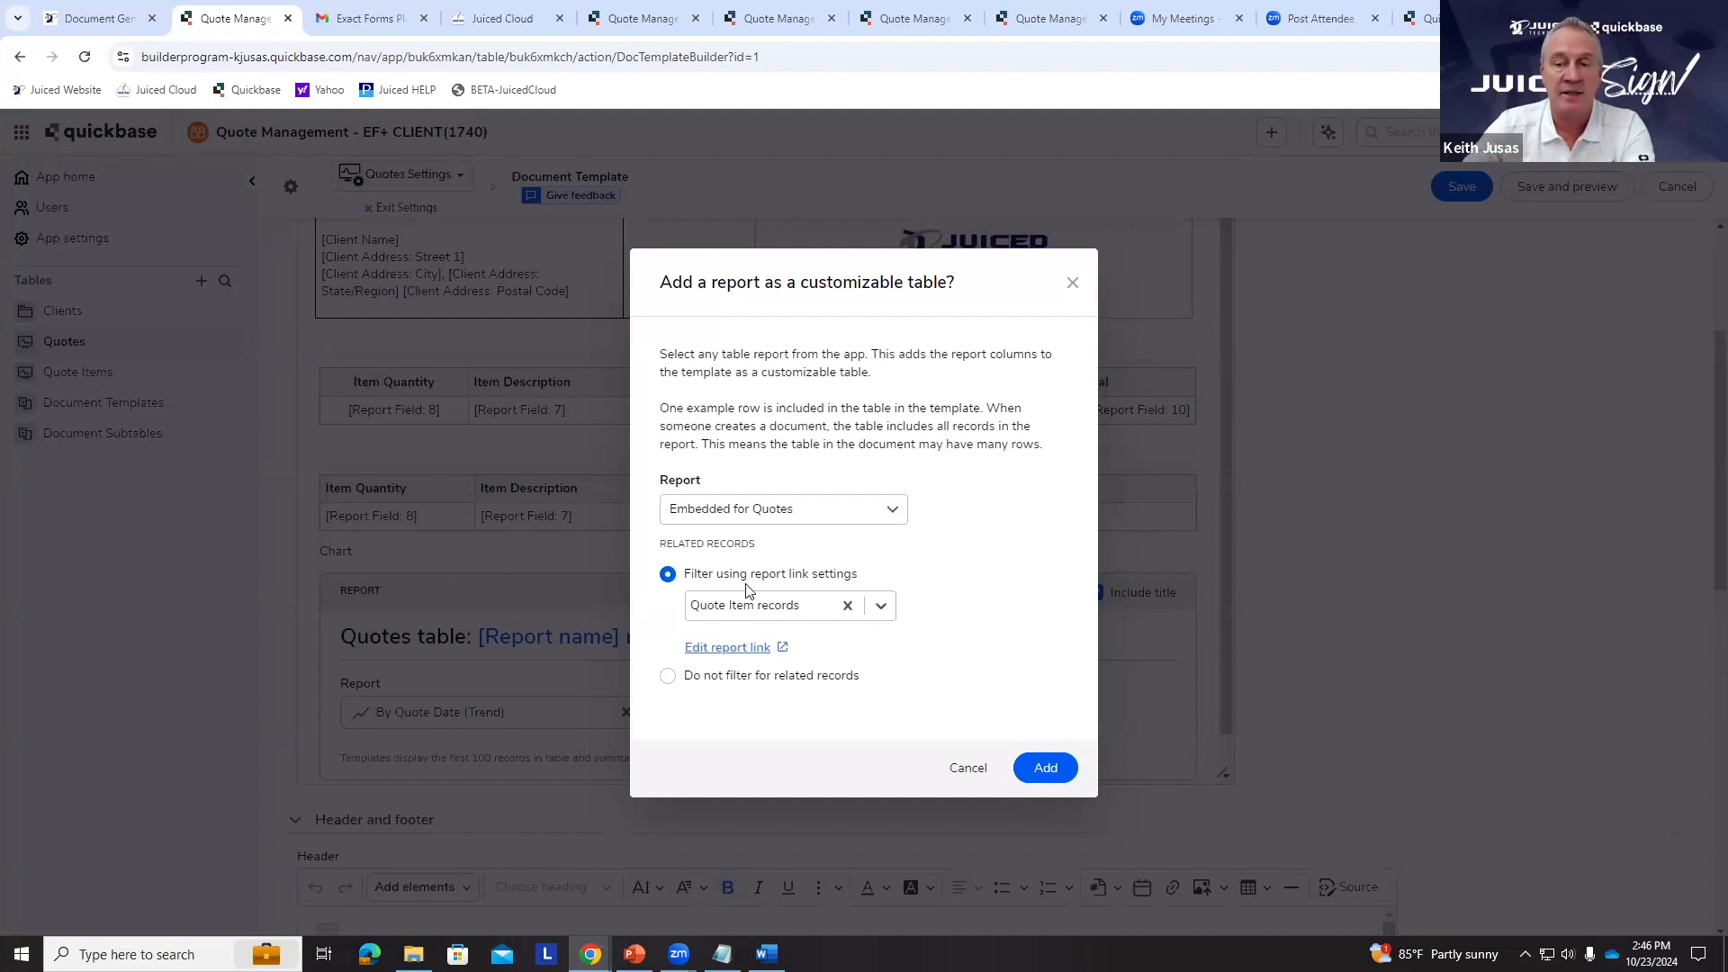
{"action": "left_click", "coordinate": [967, 768]}
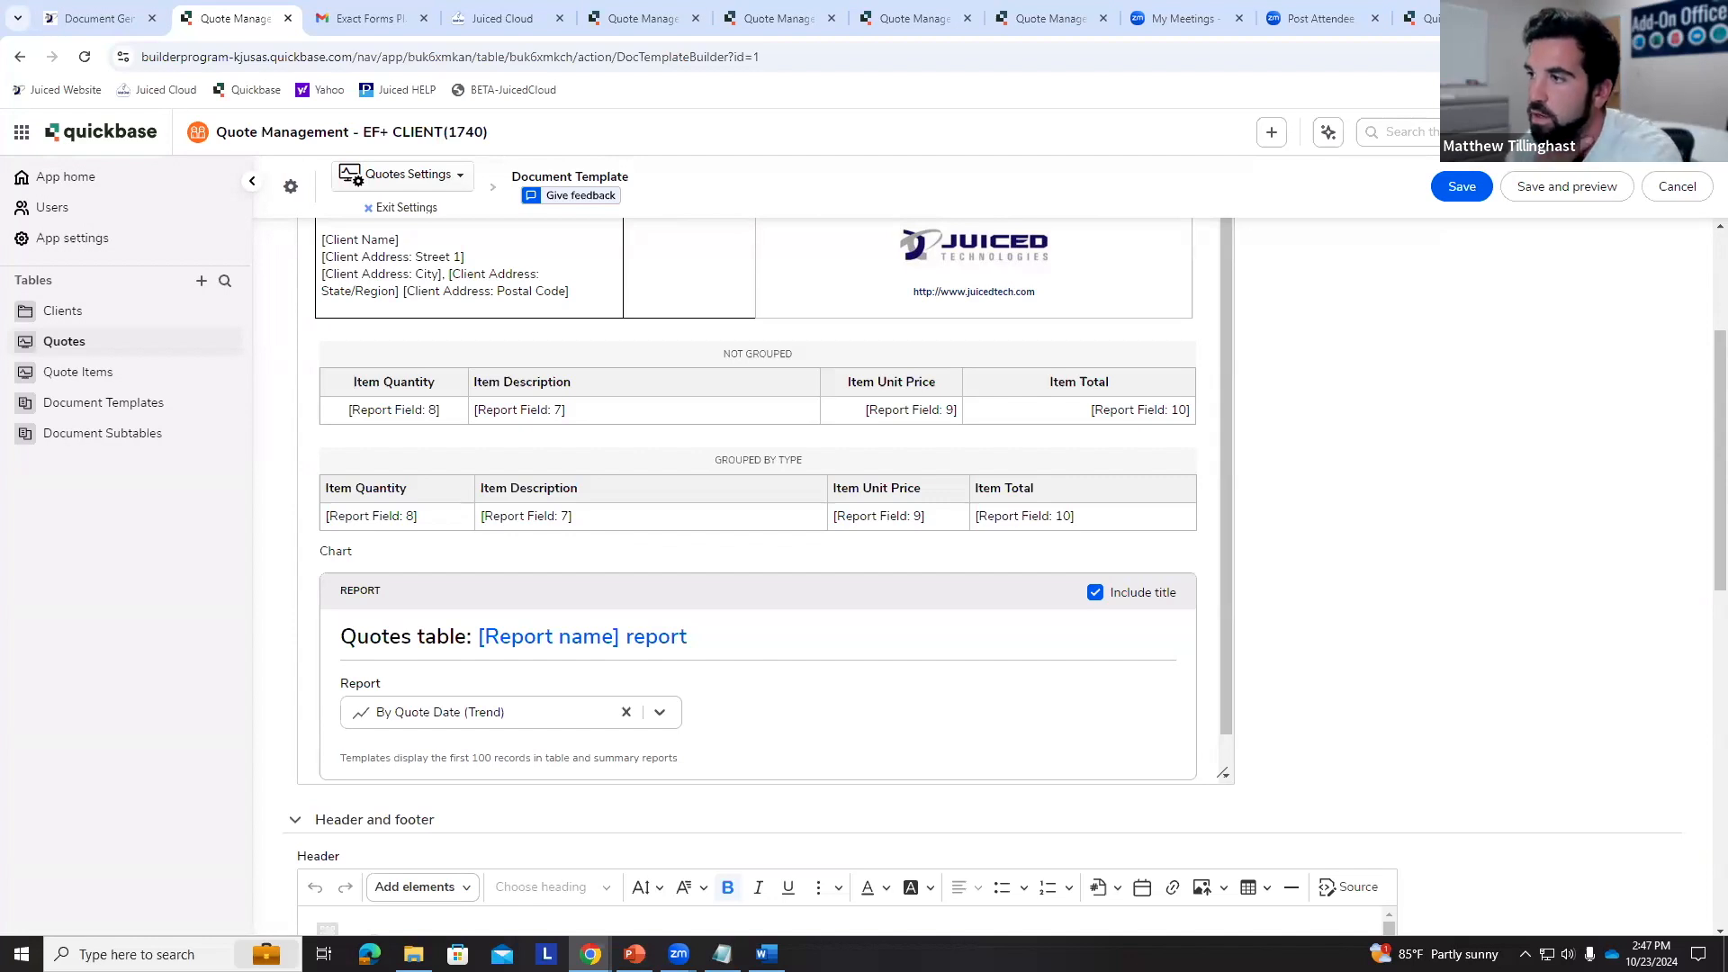
{"action": "left_click", "coordinate": [1415, 314]}
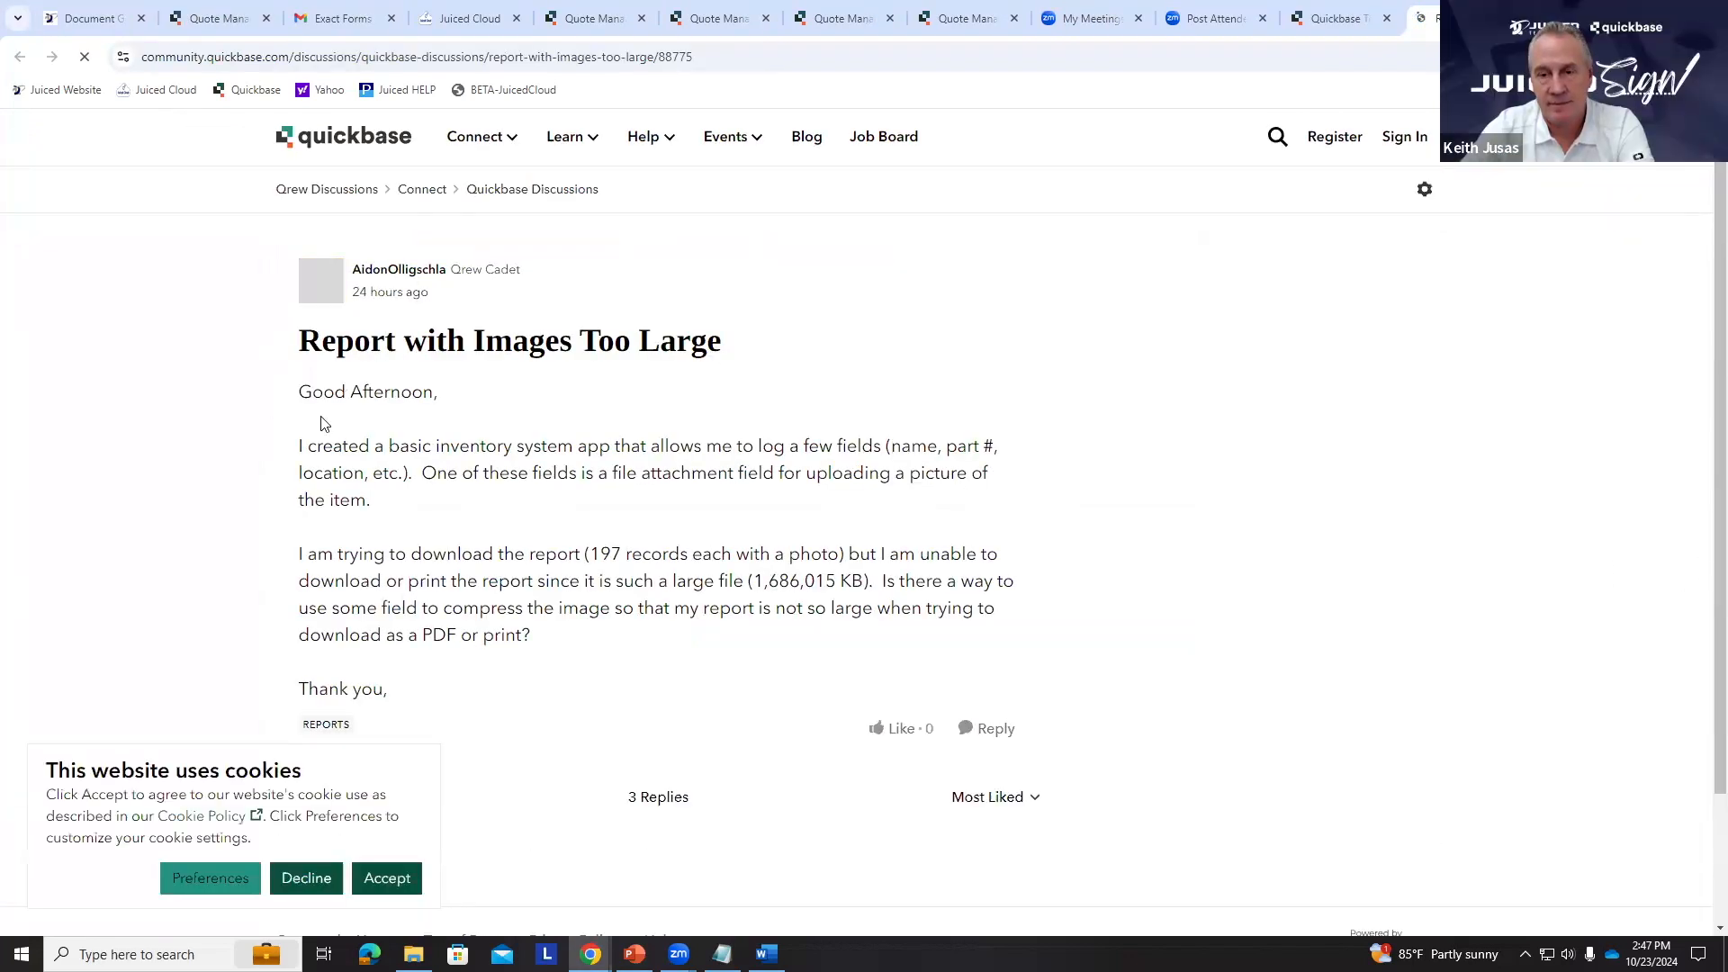
Accept cookies and read the replies about the Gateway time-out and using smaller thumbnail images
{"action": "left_click", "coordinate": [386, 879]}
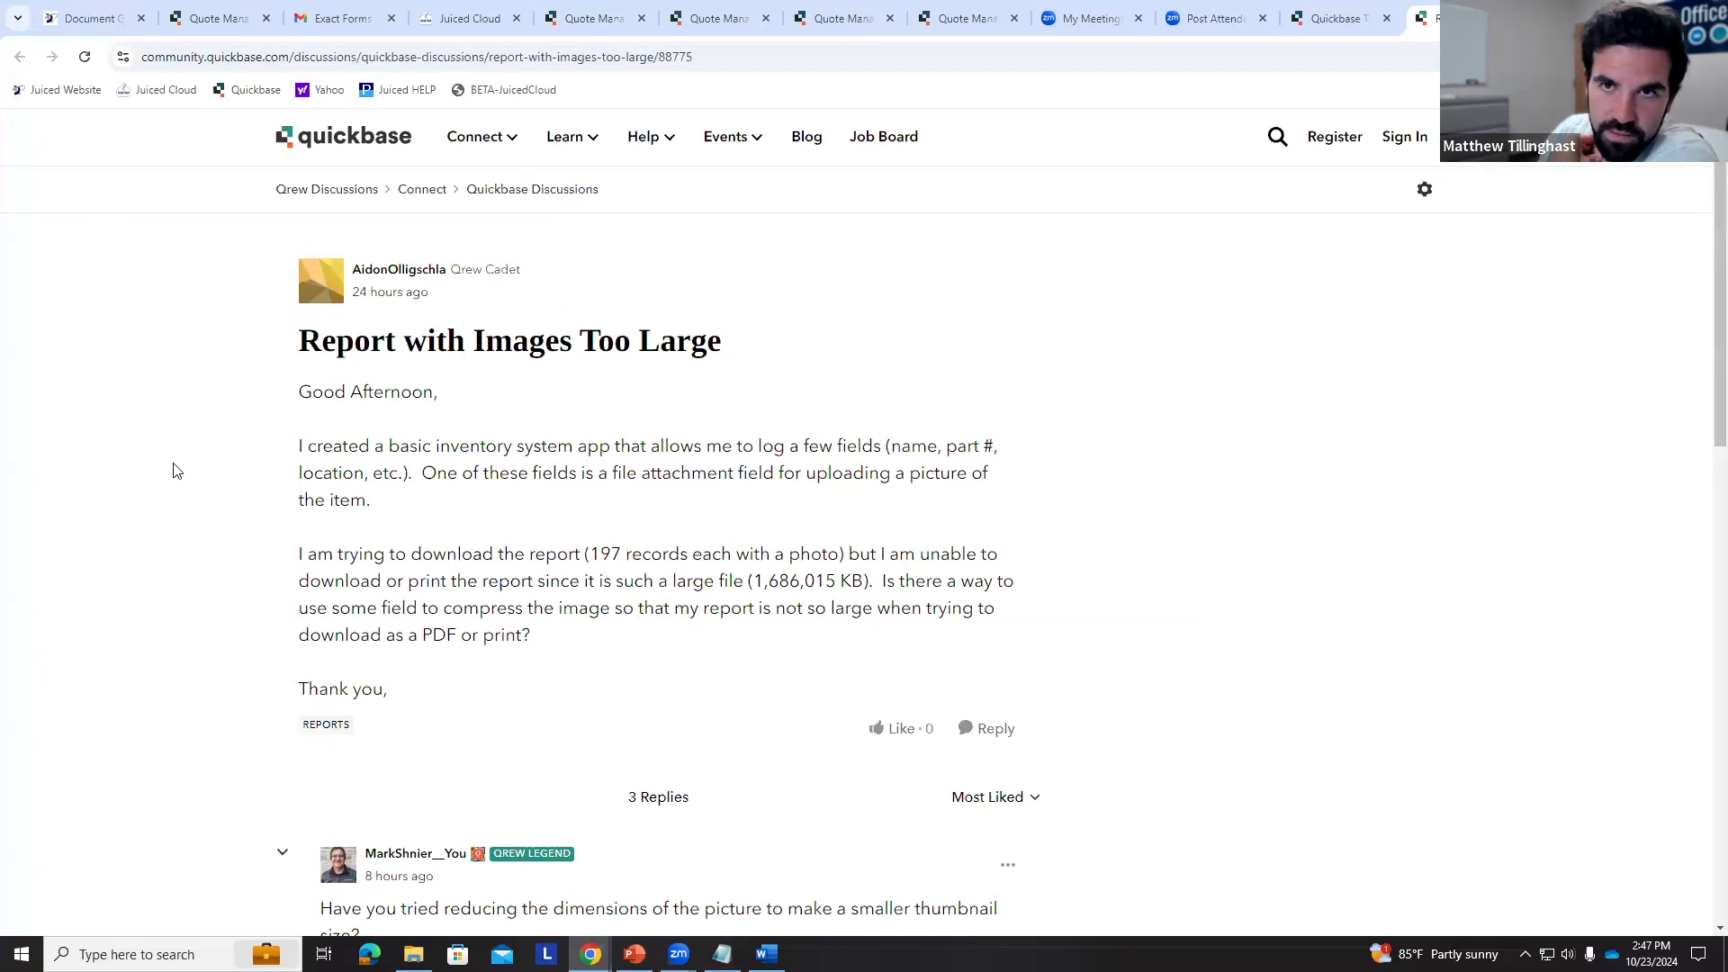
{"action": "scroll", "coordinate": [171, 466], "scroll_direction": "down", "scroll_amount": 2}
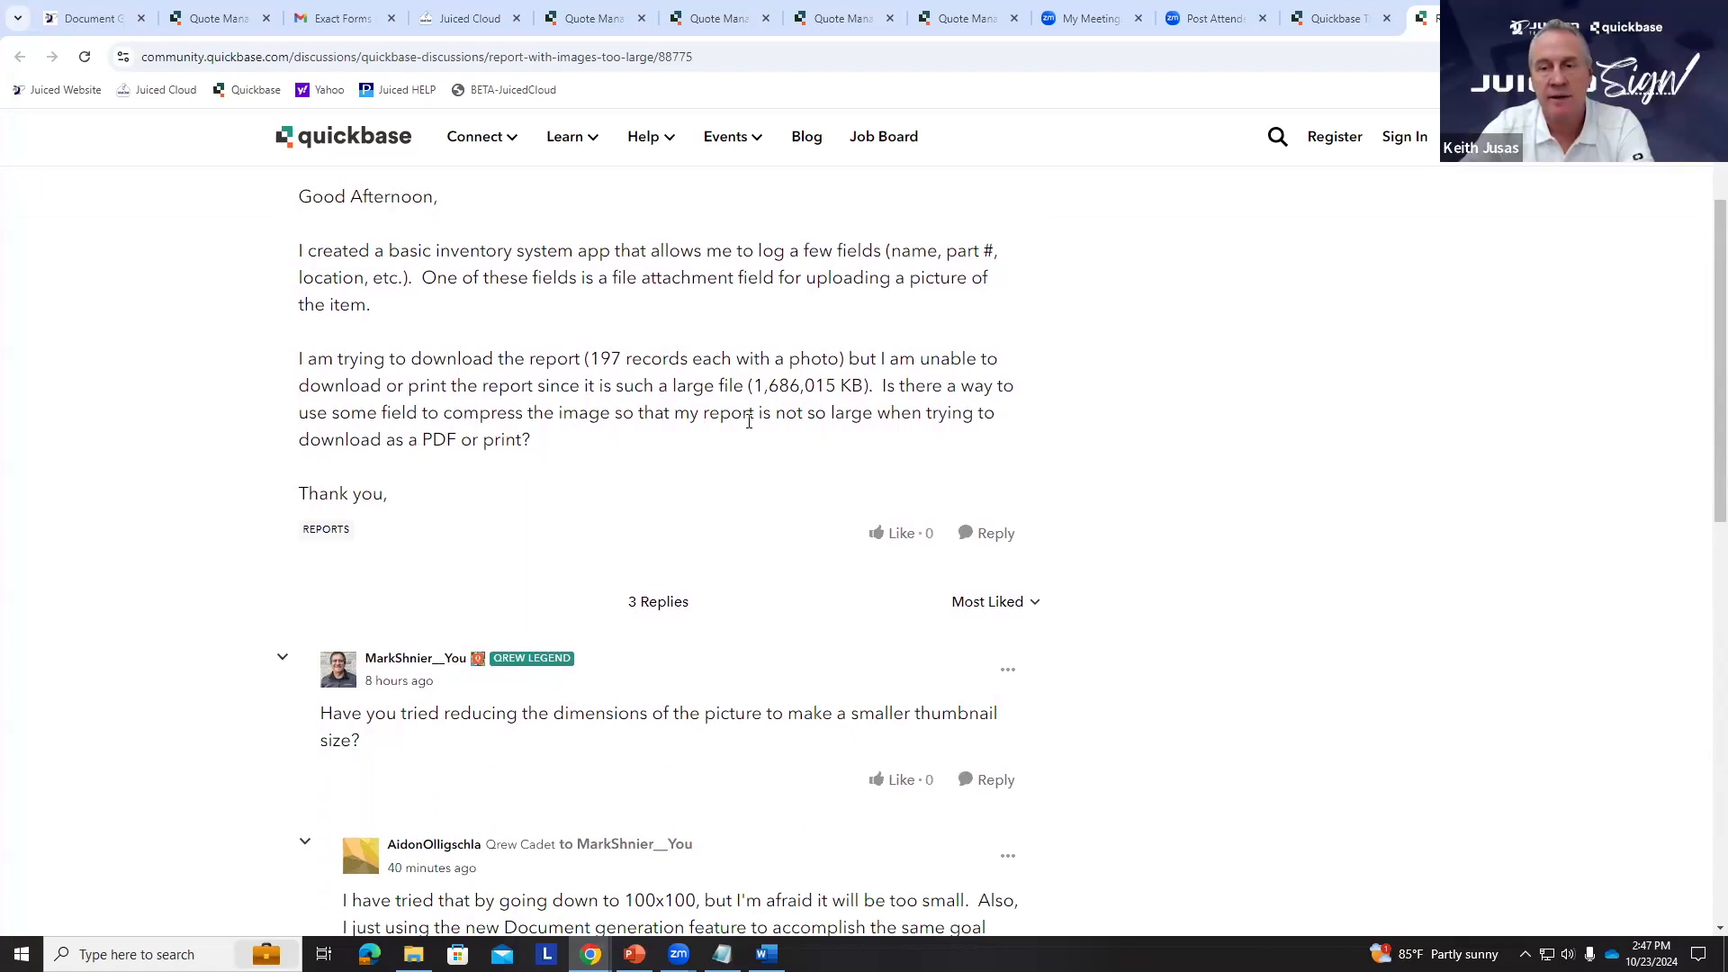
{"action": "scroll", "coordinate": [163, 439], "scroll_direction": "down", "scroll_amount": 1}
{"action": "scroll", "coordinate": [163, 438], "scroll_direction": "up", "scroll_amount": 1}
{"action": "scroll", "coordinate": [163, 438], "scroll_direction": "down", "scroll_amount": 5}
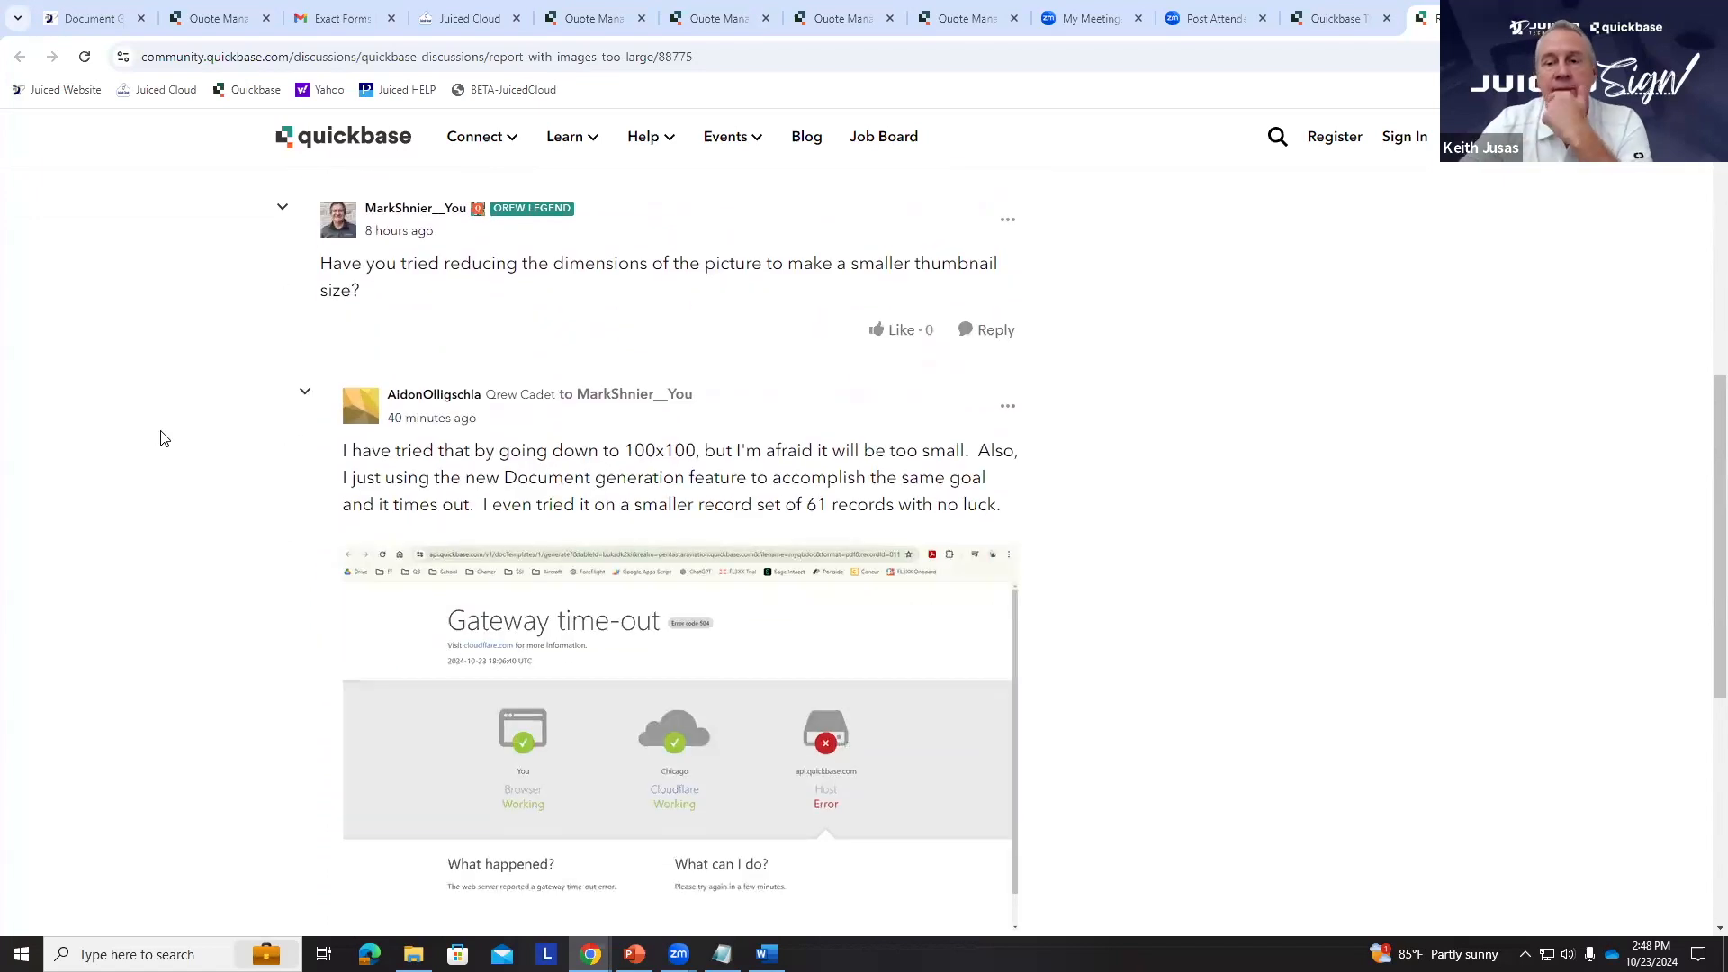
{"action": "scroll", "coordinate": [163, 438], "scroll_direction": "down", "scroll_amount": 3}
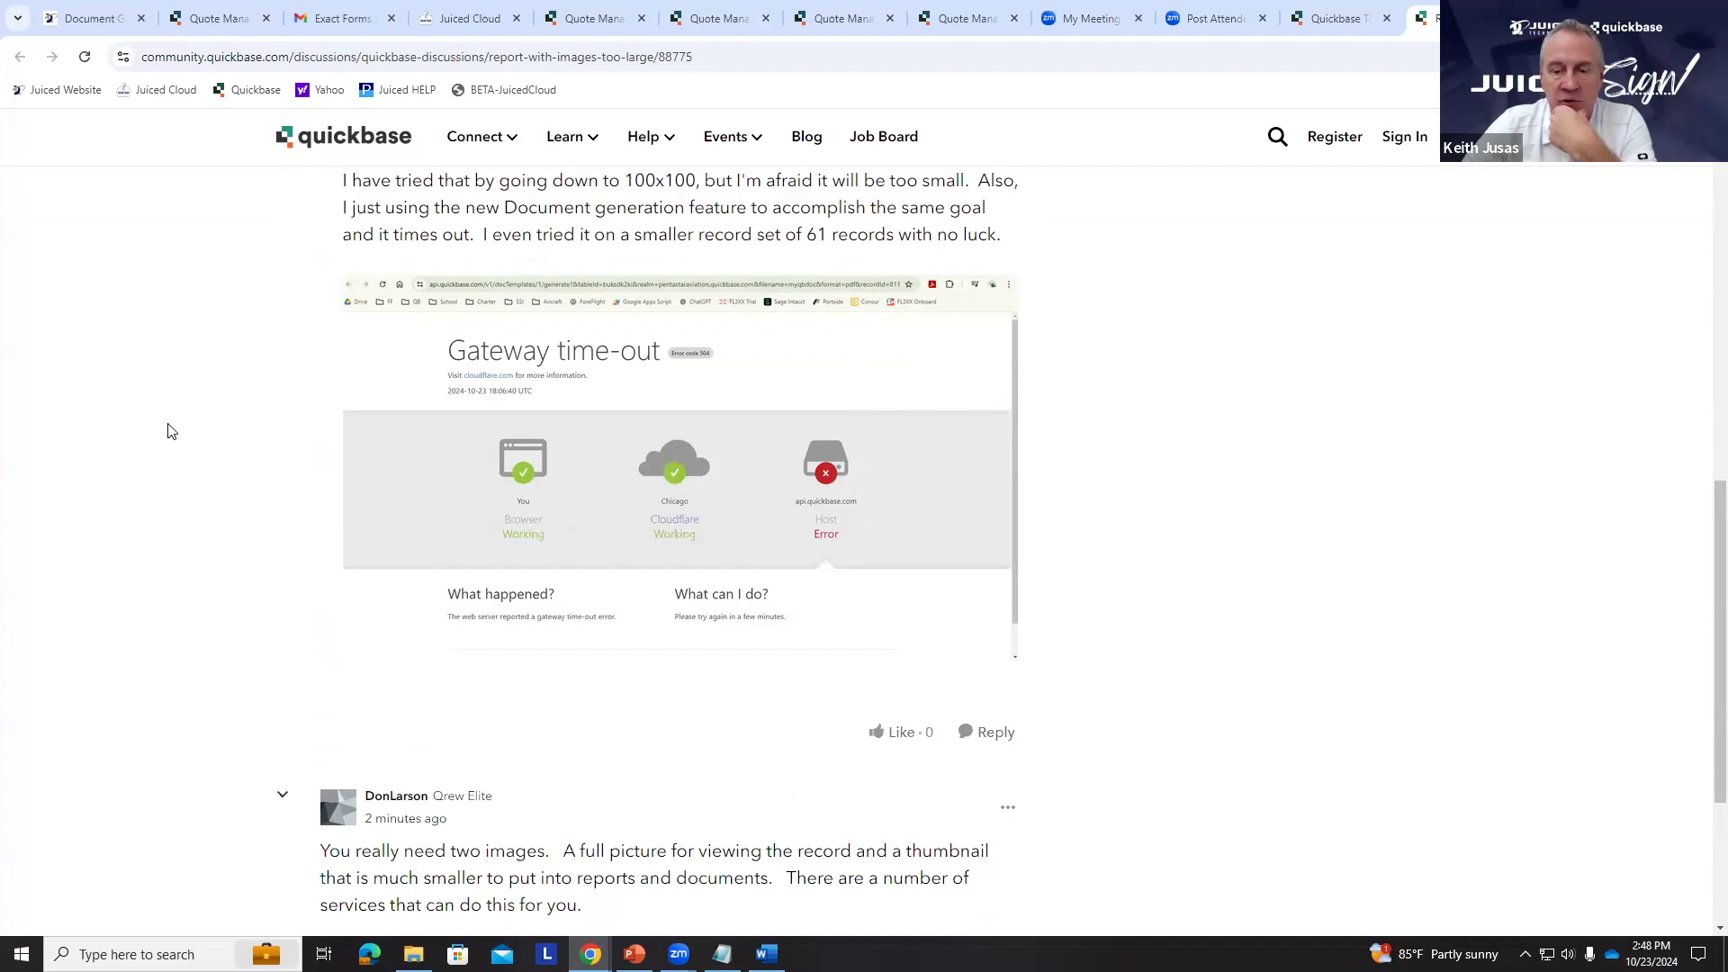
{"action": "scroll", "coordinate": [187, 423], "scroll_direction": "down", "scroll_amount": 2}
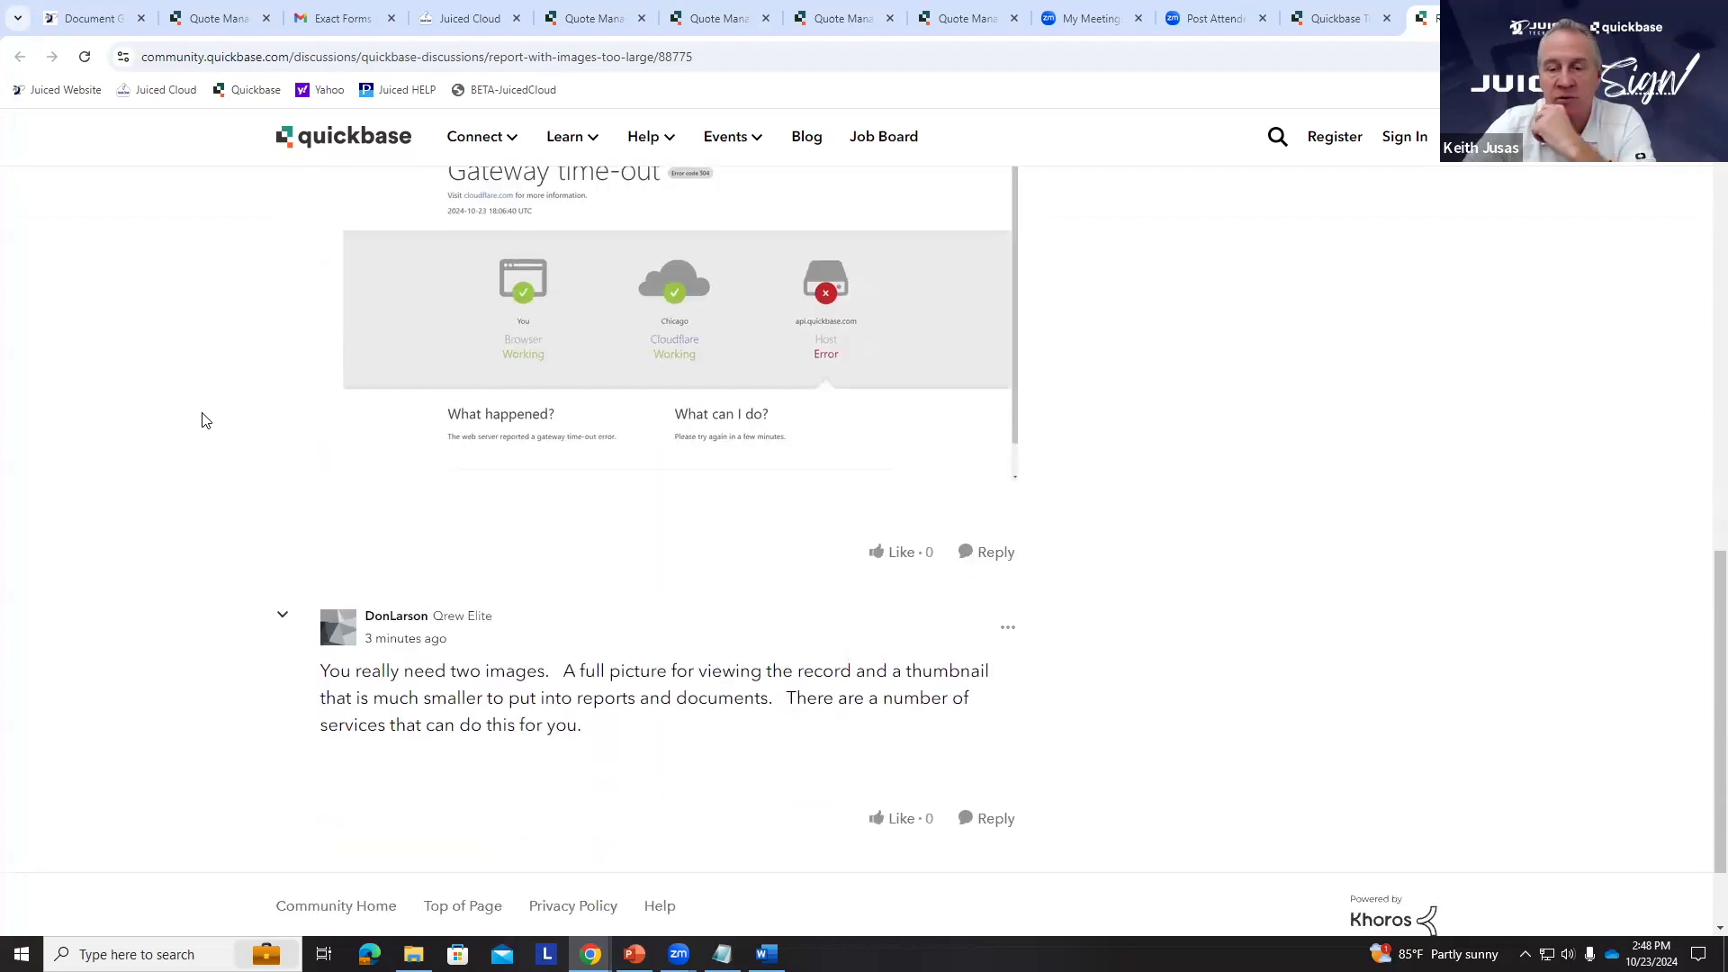
{"action": "scroll", "coordinate": [1253, 672], "scroll_direction": "up", "scroll_amount": 3}
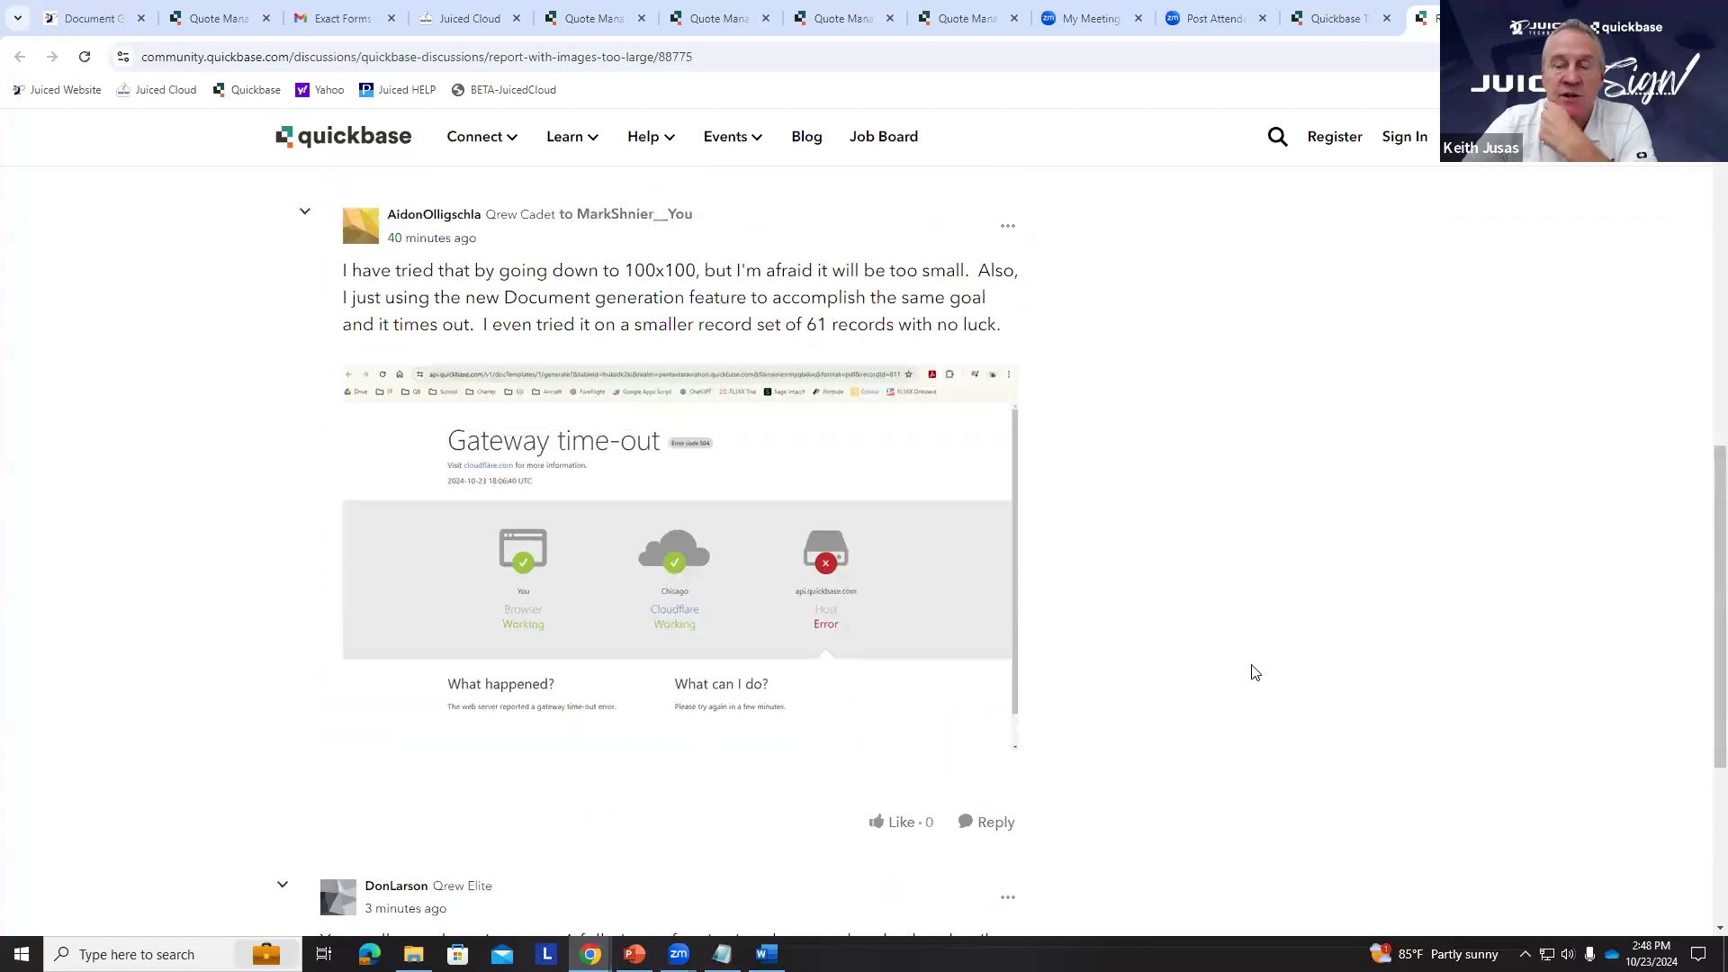
{"action": "scroll", "coordinate": [1256, 672], "scroll_direction": "up", "scroll_amount": 2}
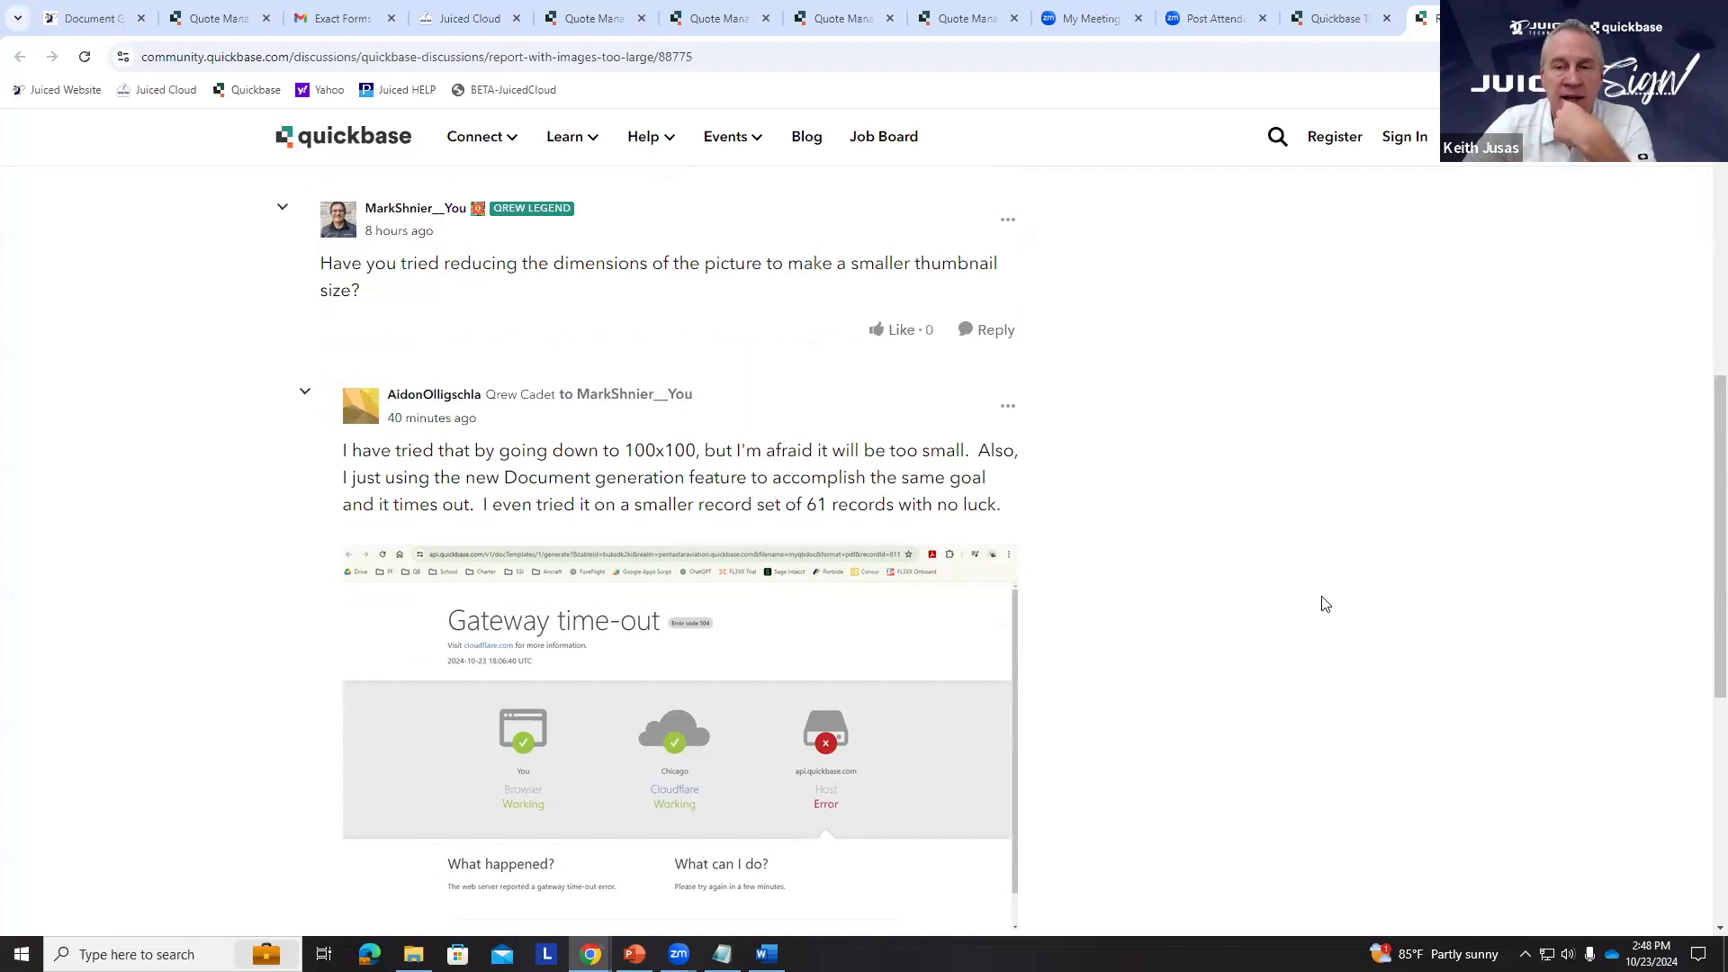
Scroll back to the thread's original post and bring up the blank Notepad window
{"action": "scroll", "coordinate": [1325, 603], "scroll_direction": "up", "scroll_amount": 6}
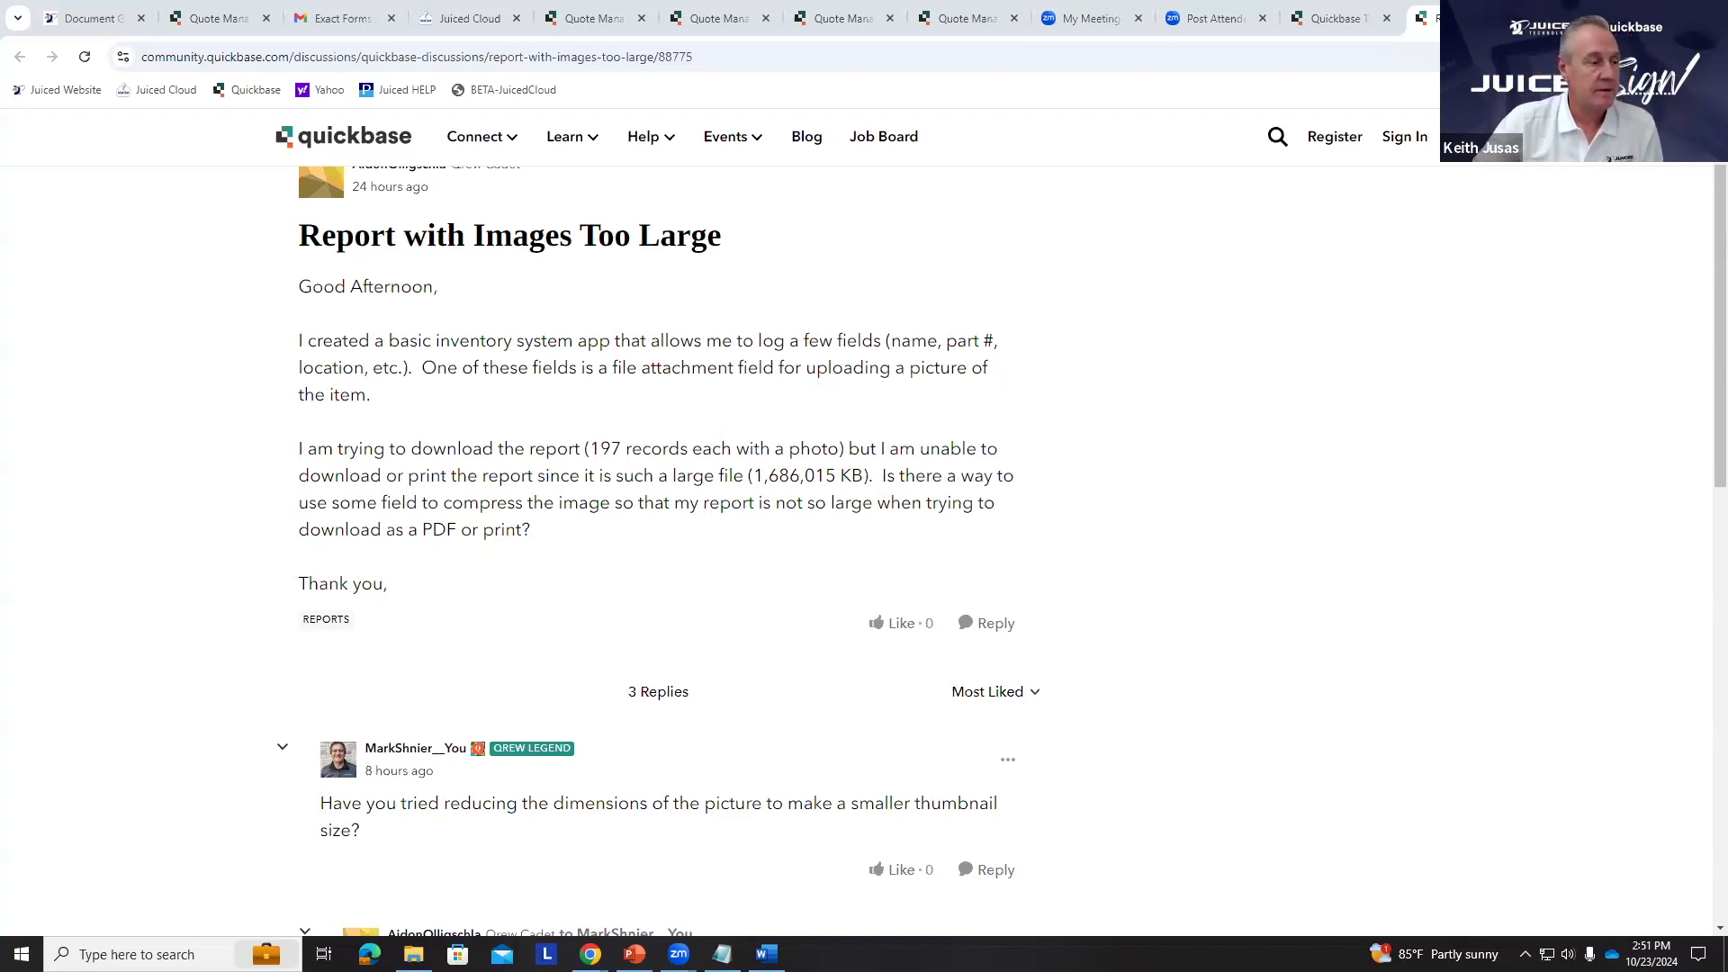
{"action": "key", "text": "alt+Tab"}
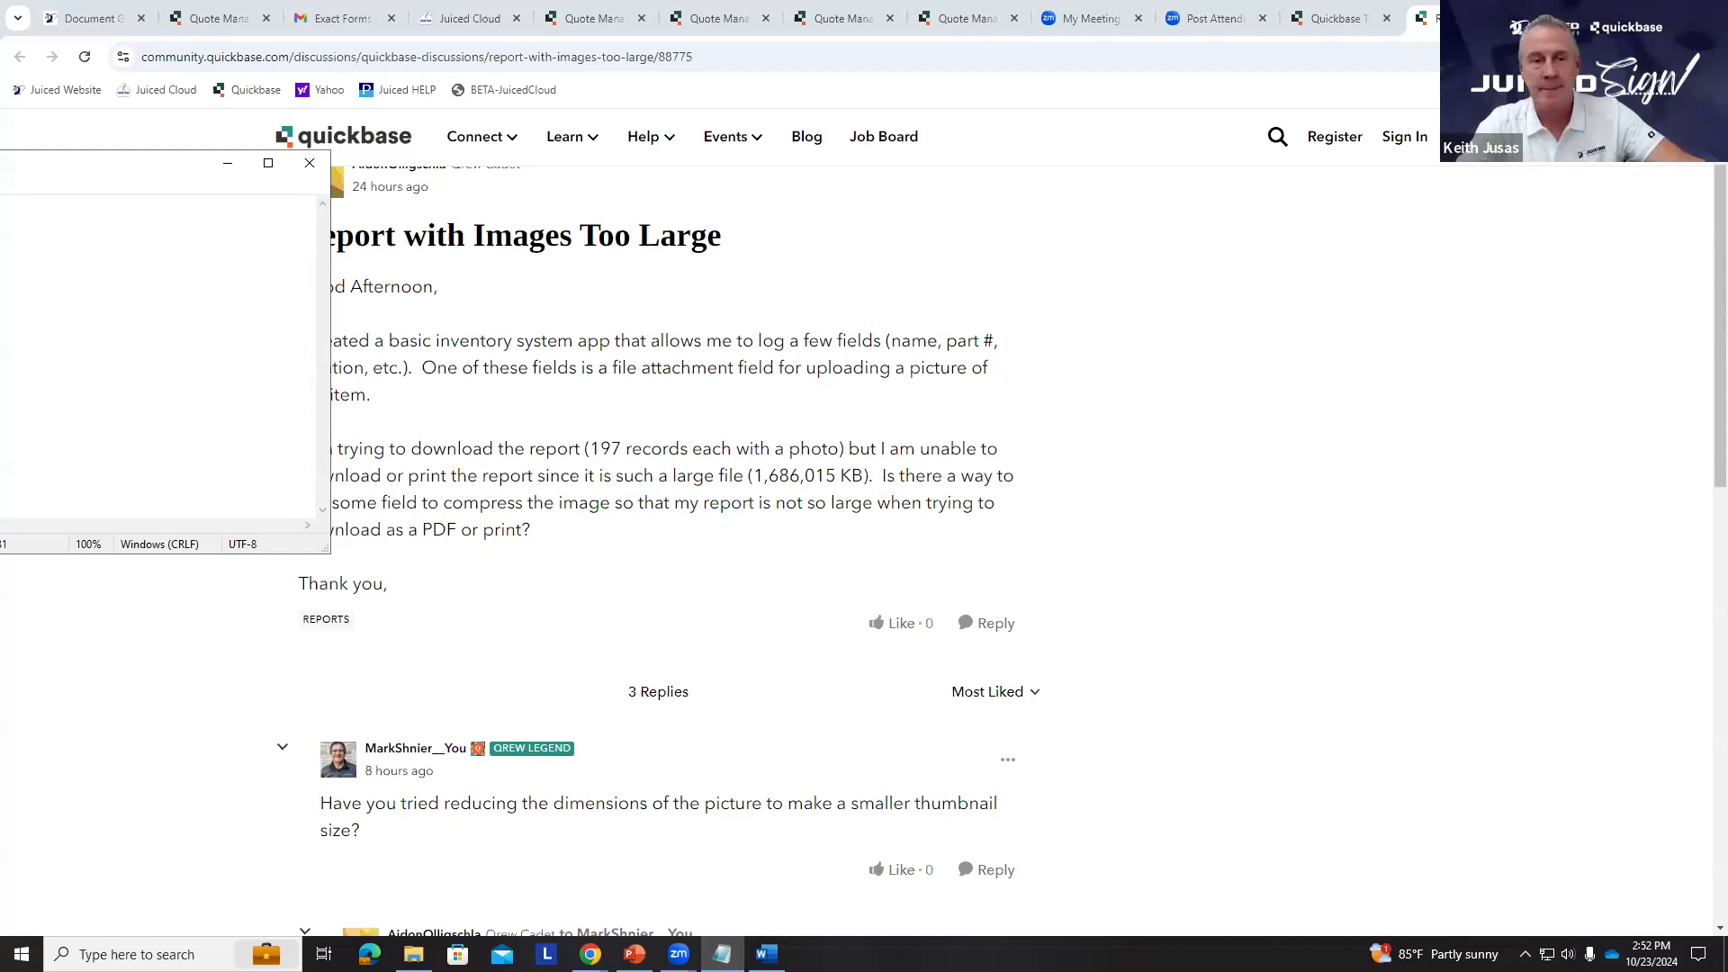
Close Notepad without saving and return to the EF+ CLIENT(1740) Quotes template builder
{"action": "left_click", "coordinate": [309, 164]}
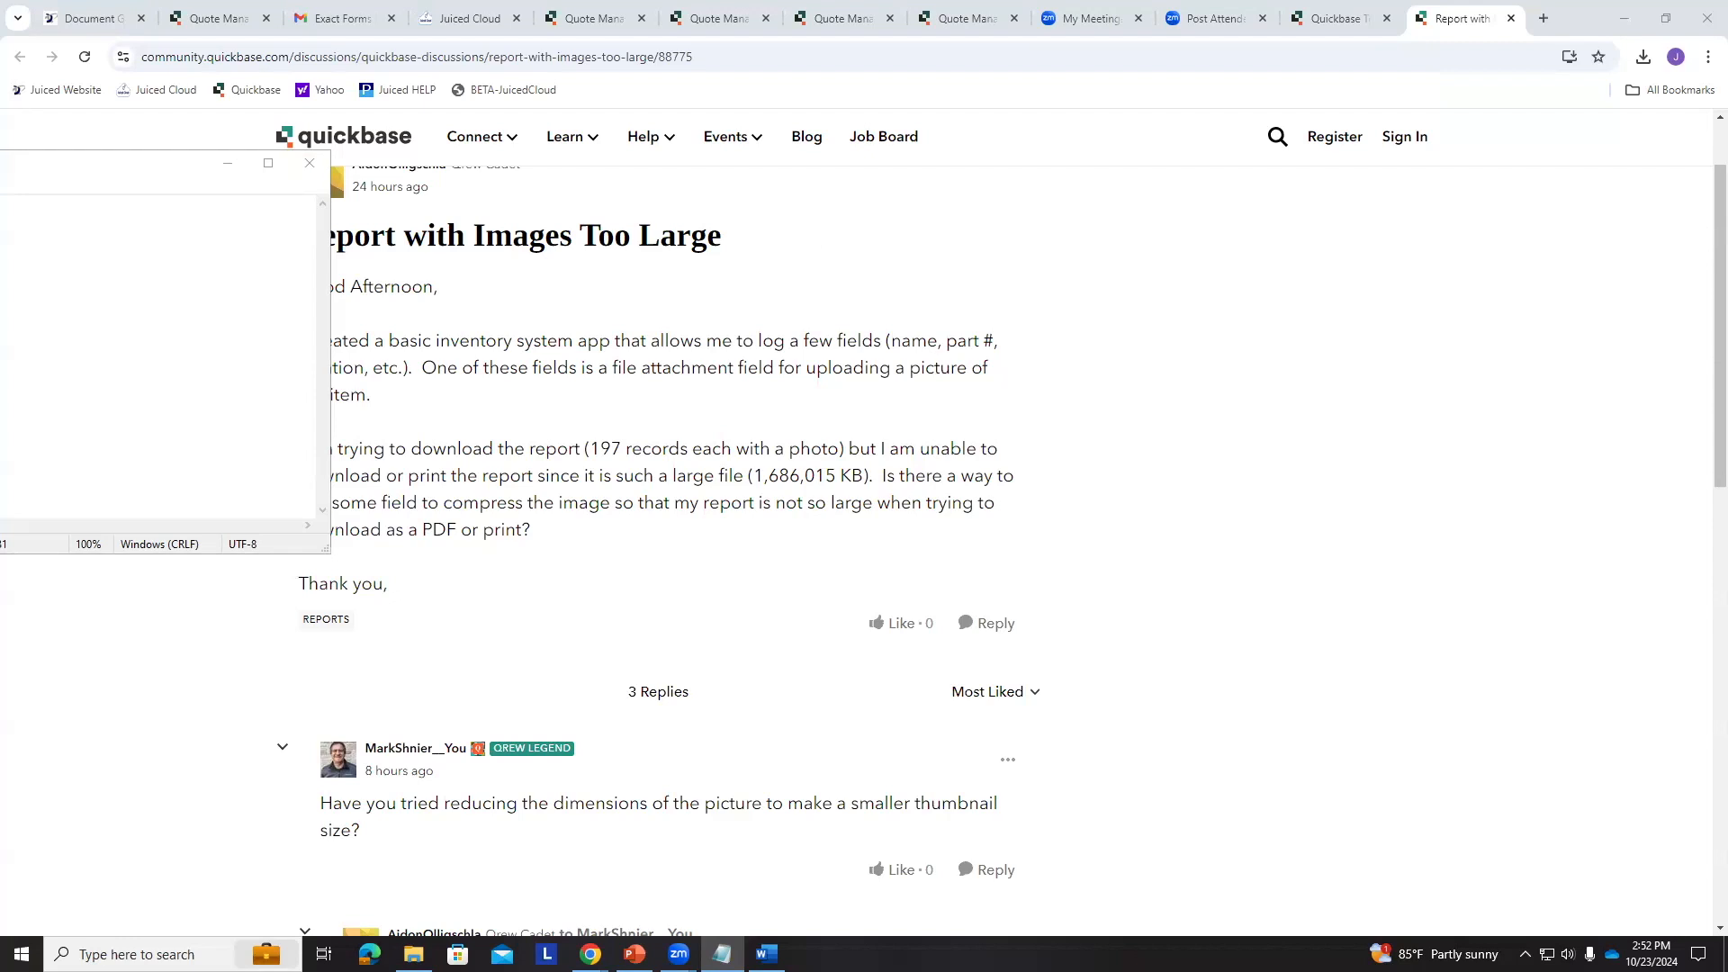
{"action": "key", "text": "n"}
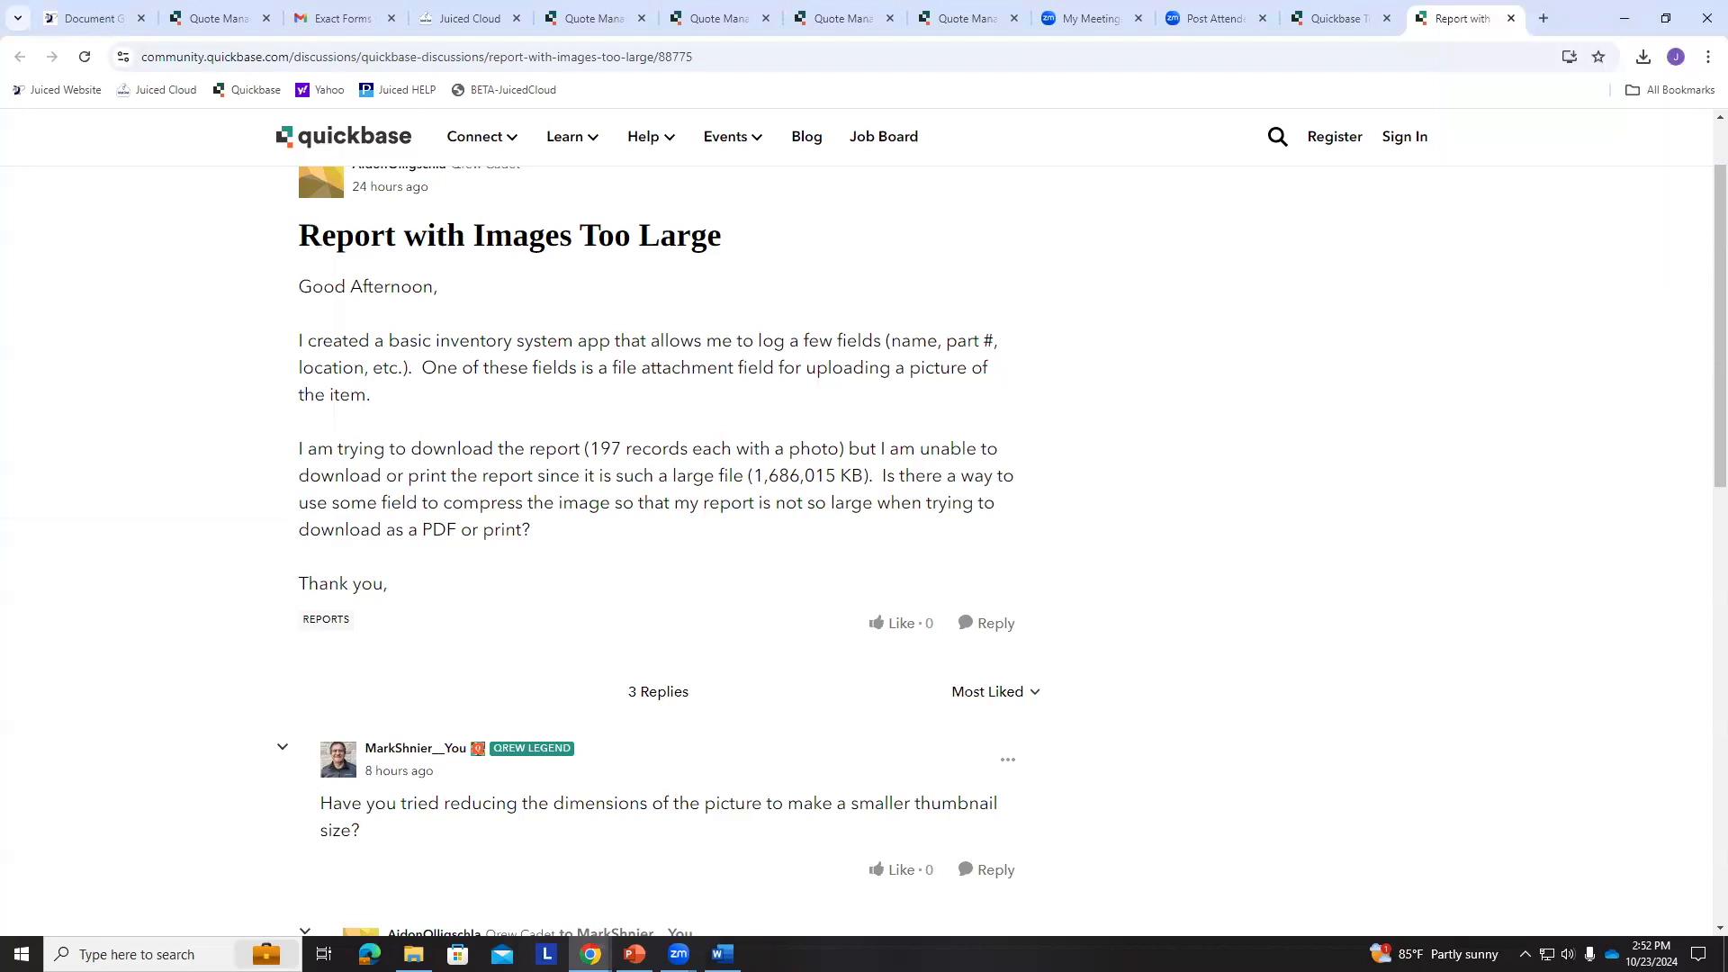
{"action": "left_click", "coordinate": [227, 24]}
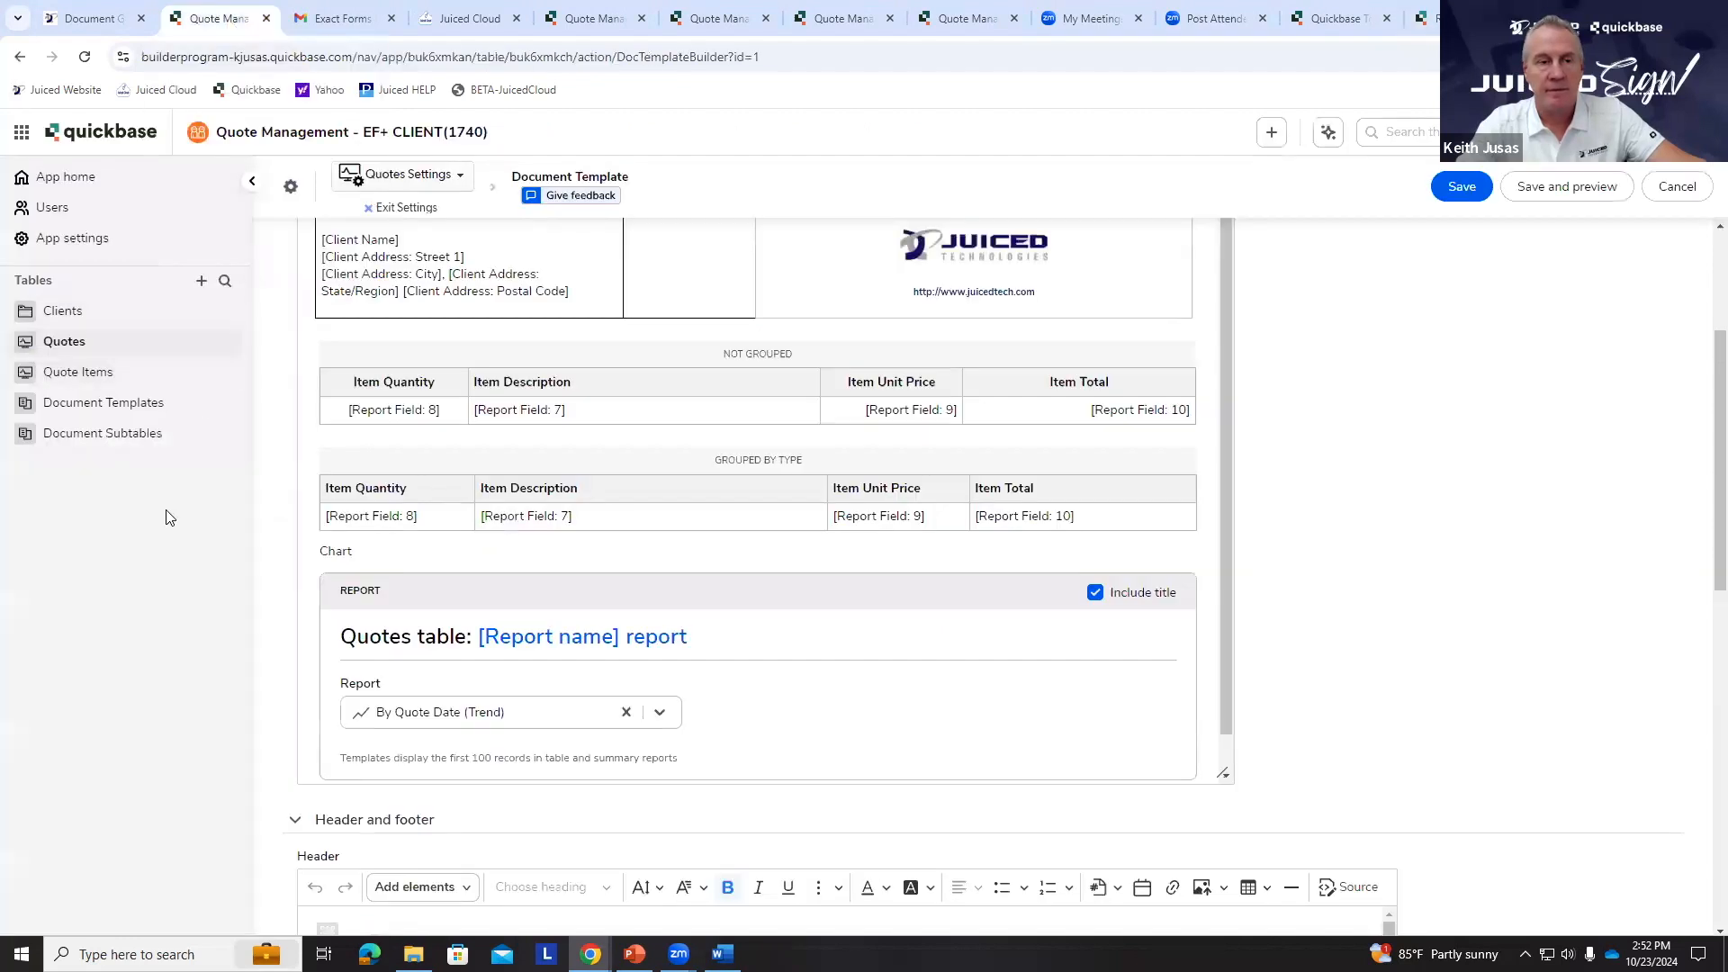